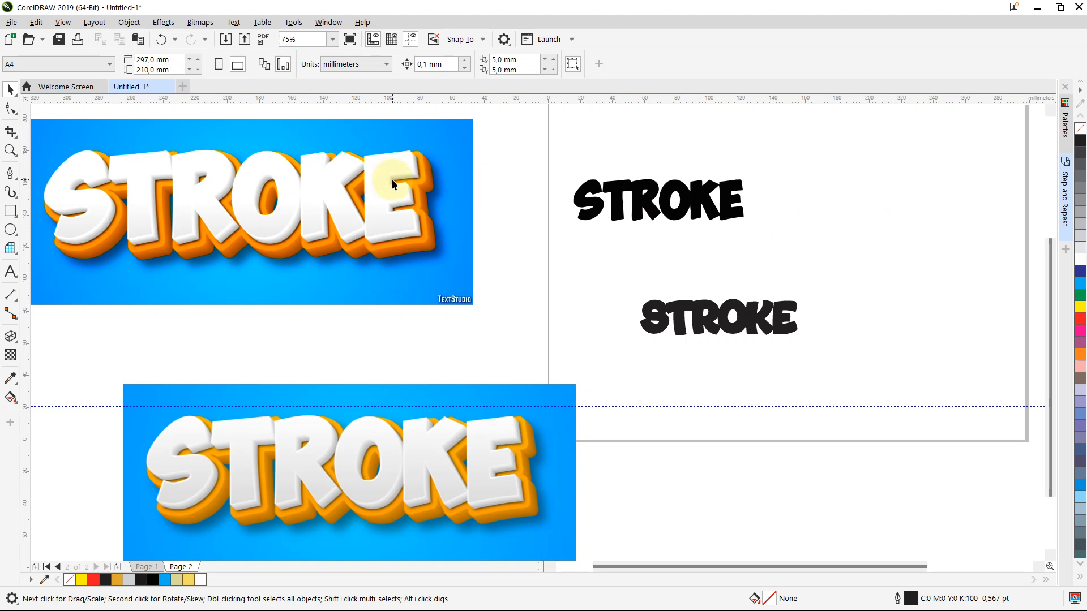
Move the lighter-orange reference image directly beneath the other reference image
left_click(391, 179)
left_click_drag(425, 457, 381, 392)
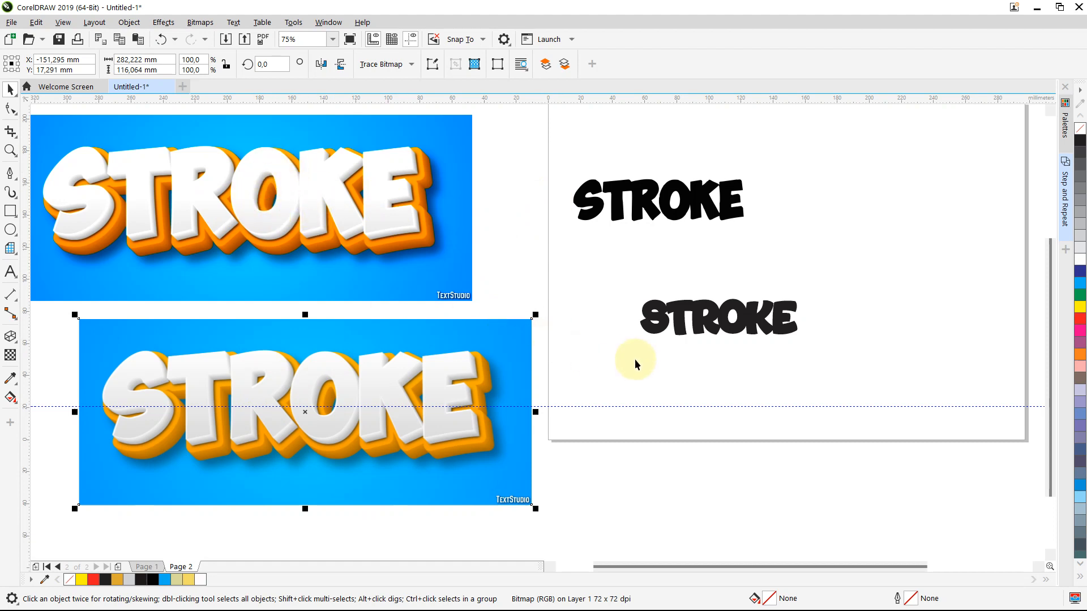
Enlarge the lower STROKE text to about 186 mm wide and delete the smaller STROKE group above it
left_click(761, 308)
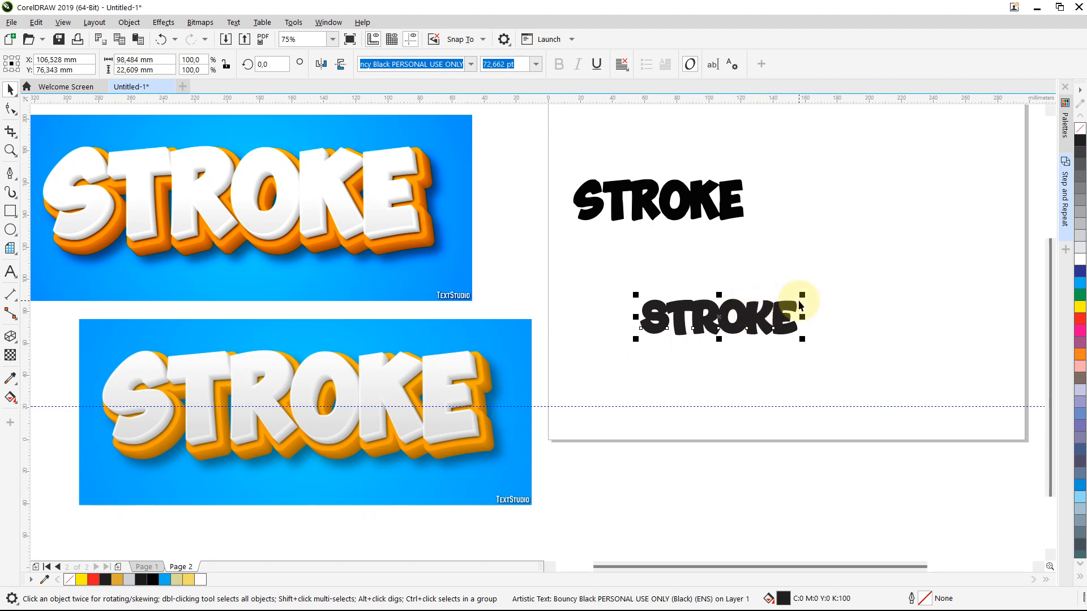
left_click_drag(801, 296, 868, 227)
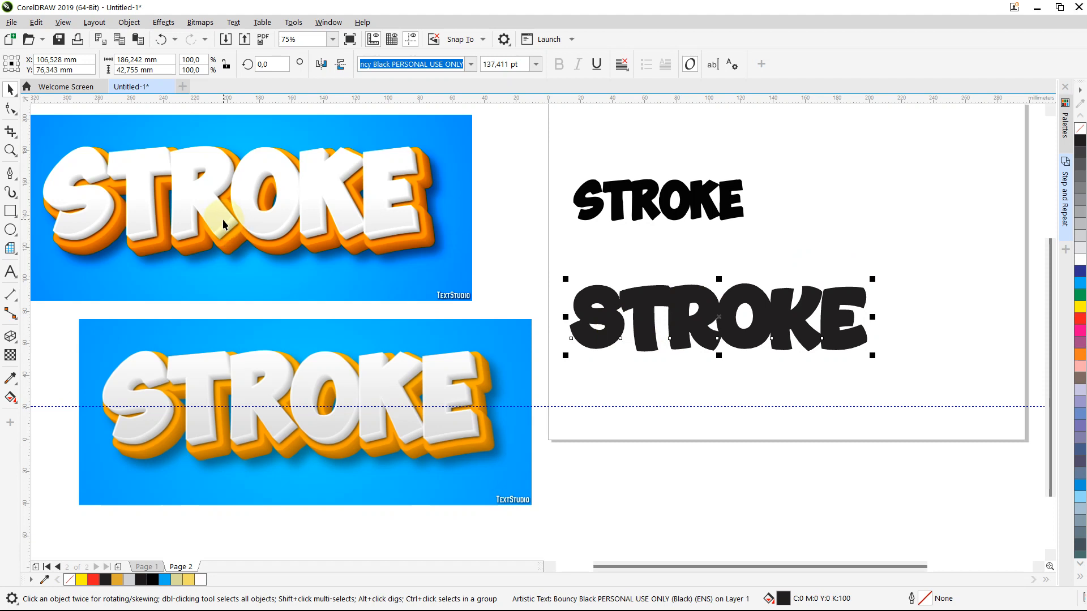
left_click_drag(542, 137, 803, 239)
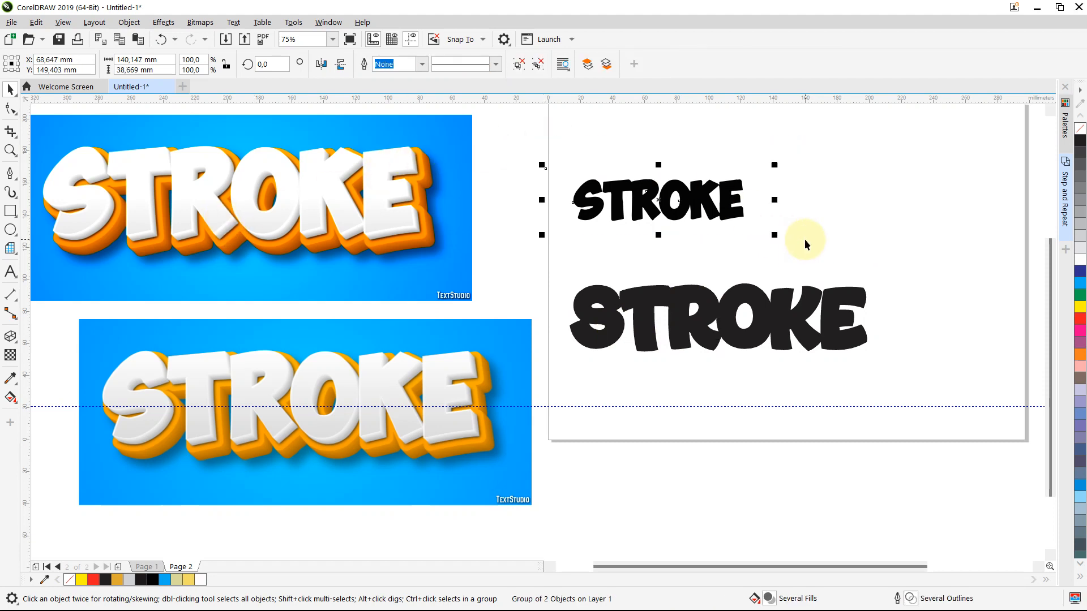
key("Delete")
Raise the STROKE text on the page with a copy placed below it, and replace the copy's wording with a first name
mouse_move(728, 330)
left_mouse_down()
mouse_move(715, 231)
mouse_move(668, 231)
mouse_move(671, 355)
left_mouse_up()
left_click(671, 355)
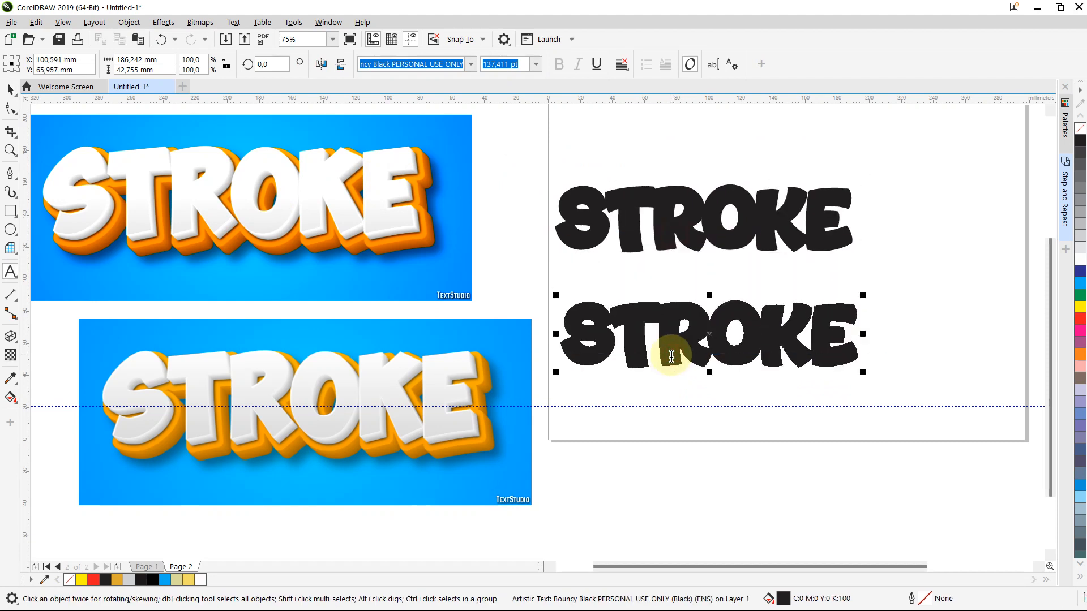
double_click(671, 356)
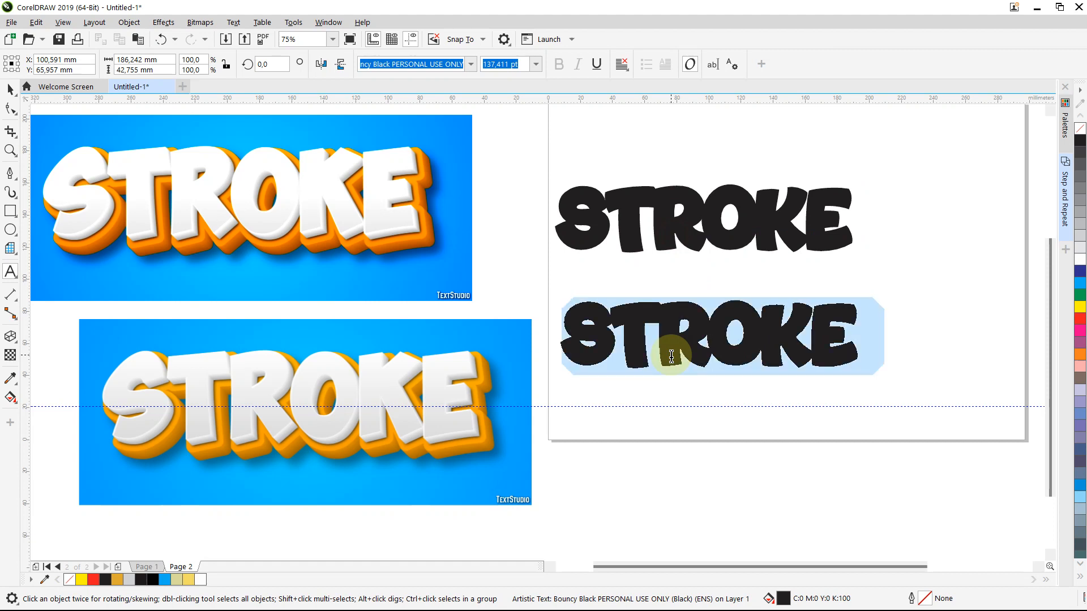
type("MATTHEW")
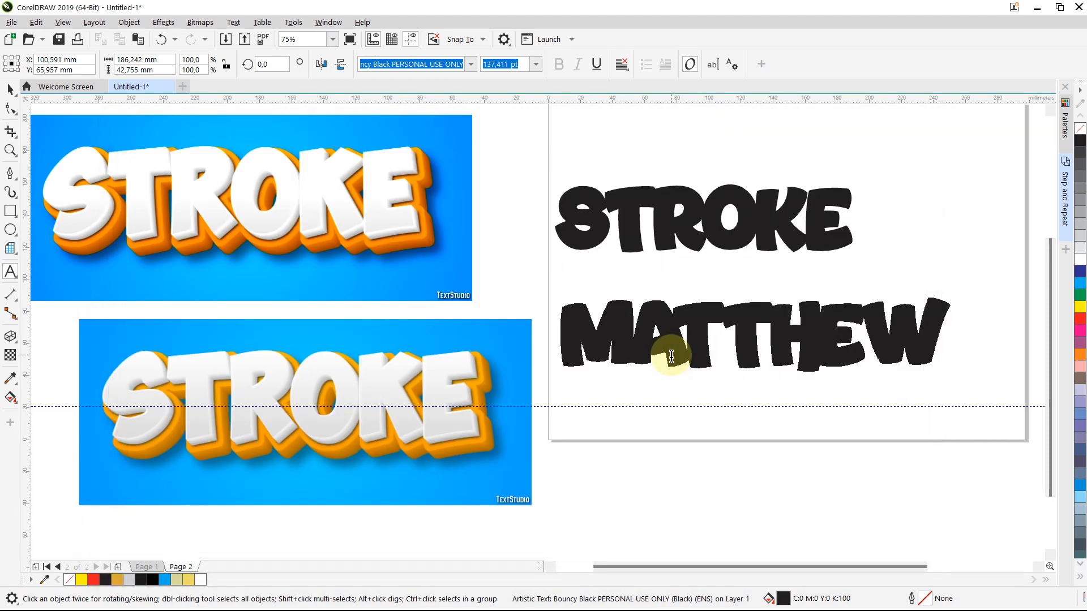
left_click(11, 92)
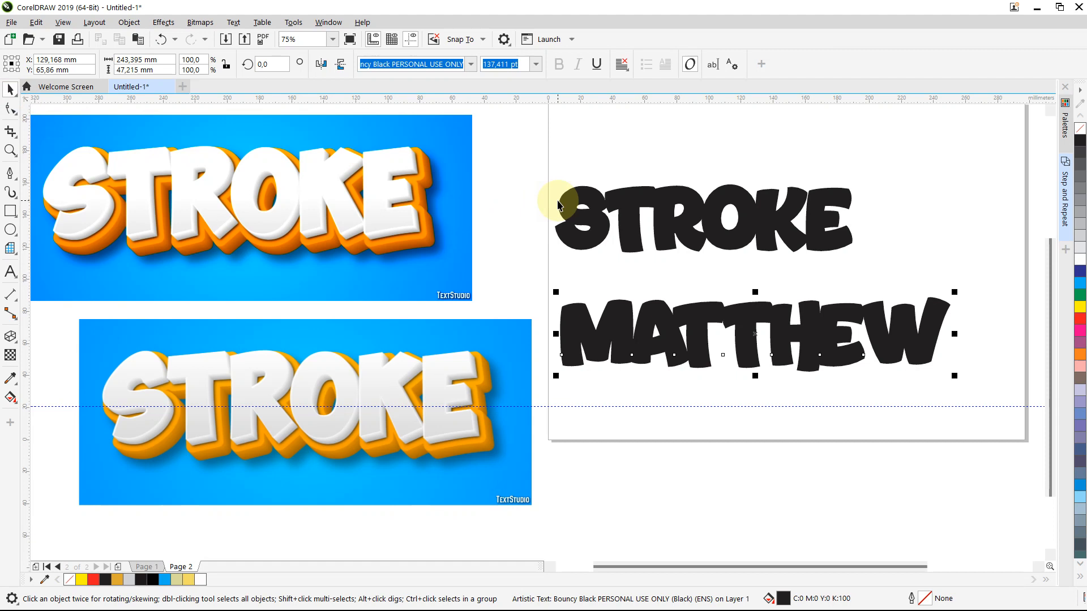
Delete the retyped text copy below the STROKE text
left_click(615, 328)
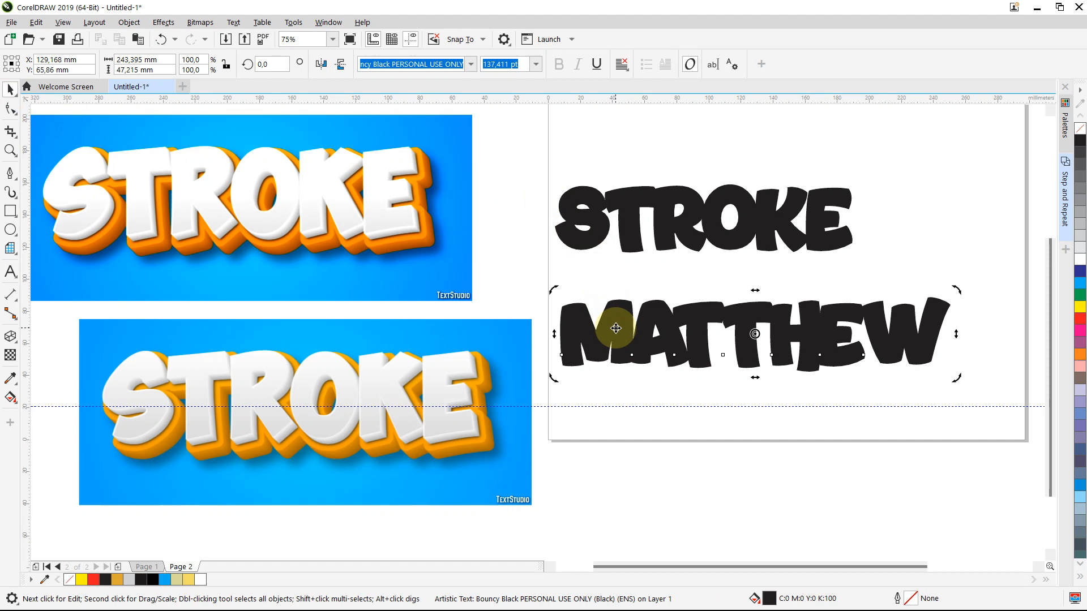
key("Delete")
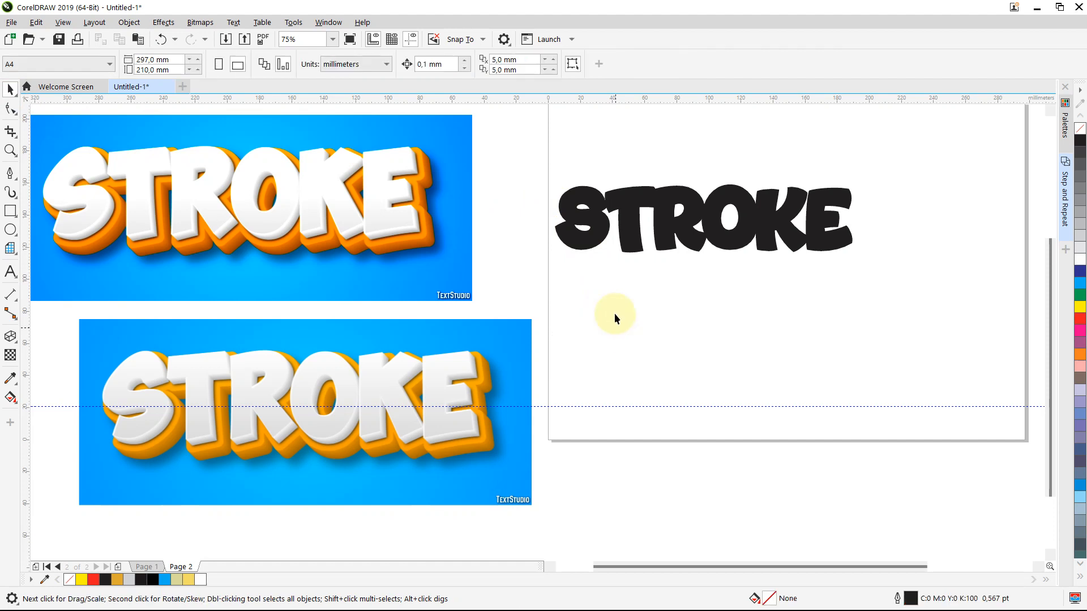
Move both reference images upward, placing the lighter-orange one beside the black STROKE text
left_click(625, 222)
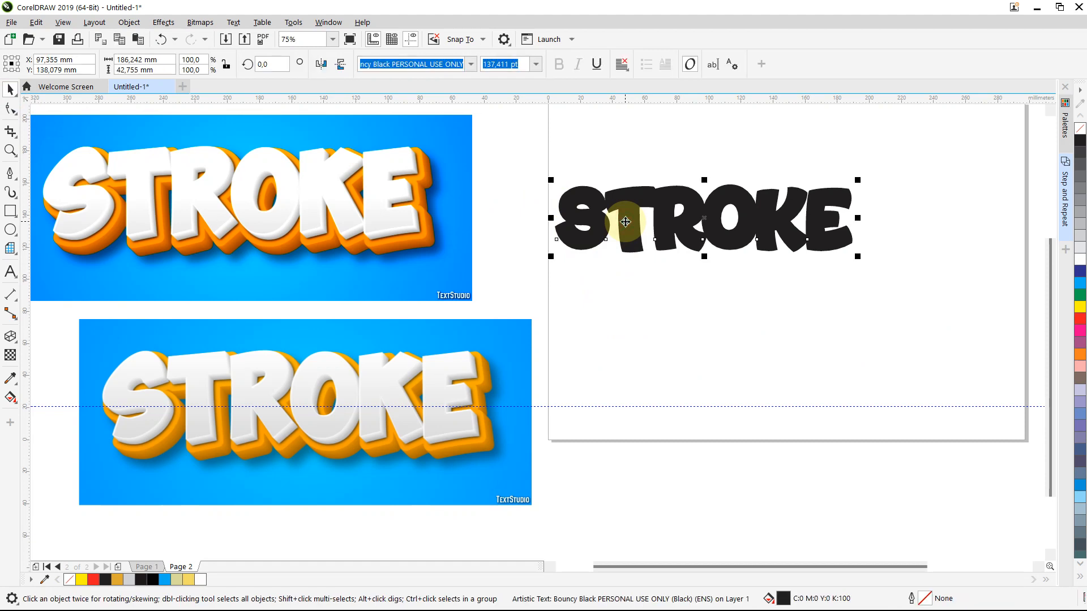
scroll(625, 223, "down", 2)
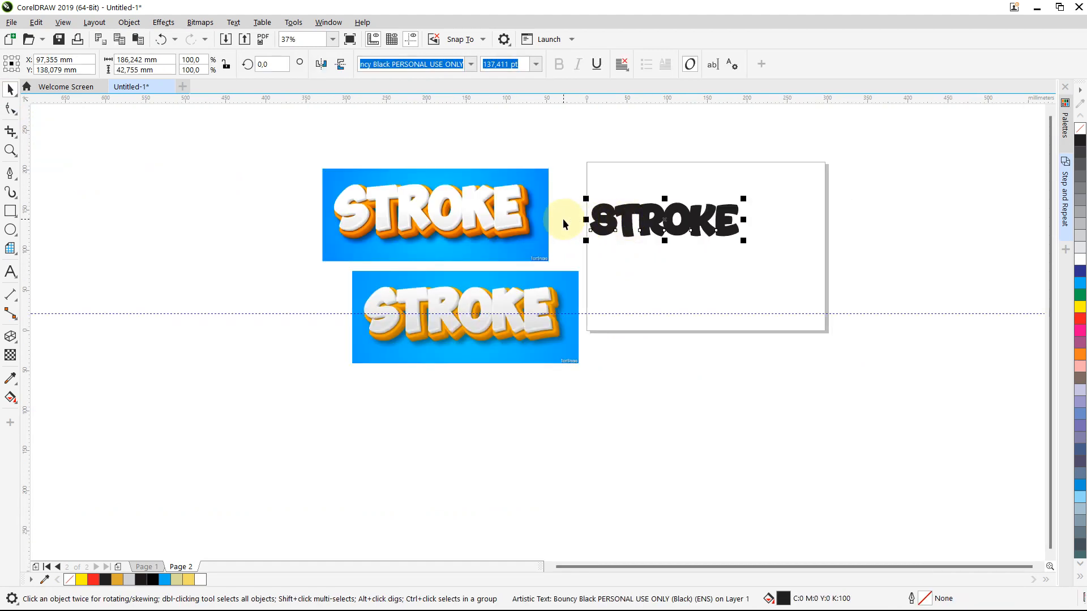
scroll(563, 223, "up", 2)
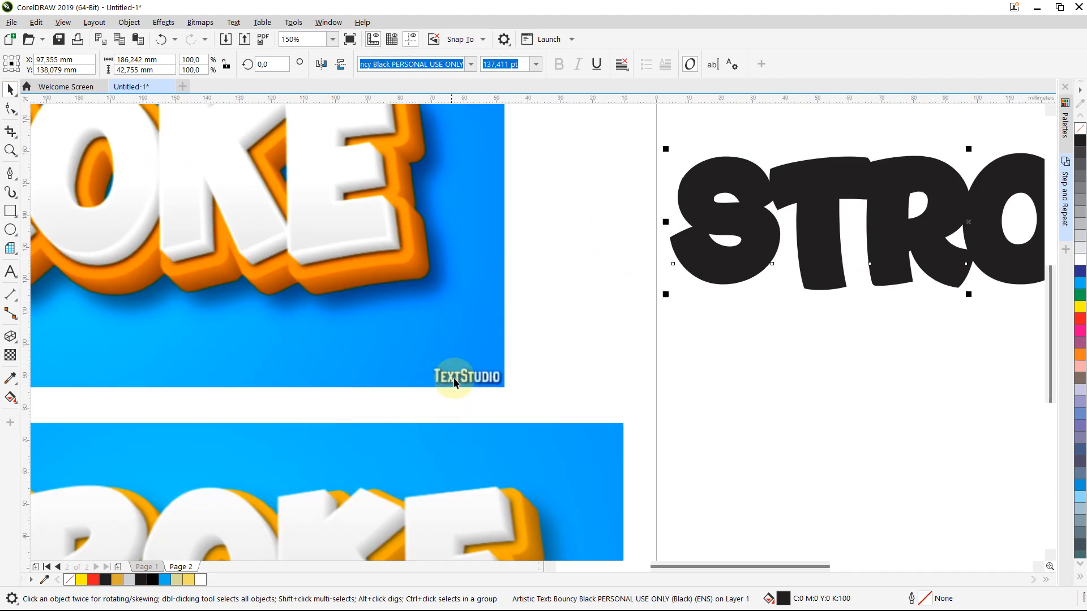
scroll(462, 382, "down", 2)
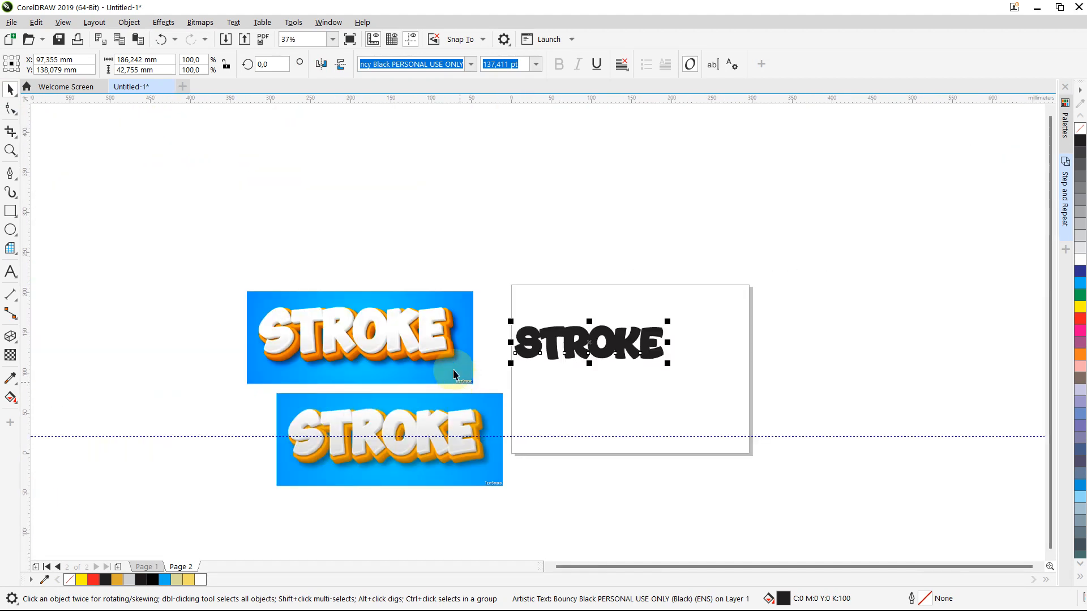
left_click_drag(450, 320, 449, 202)
left_click_drag(436, 403, 435, 325)
left_click(547, 392)
scroll(546, 392, "up", 1)
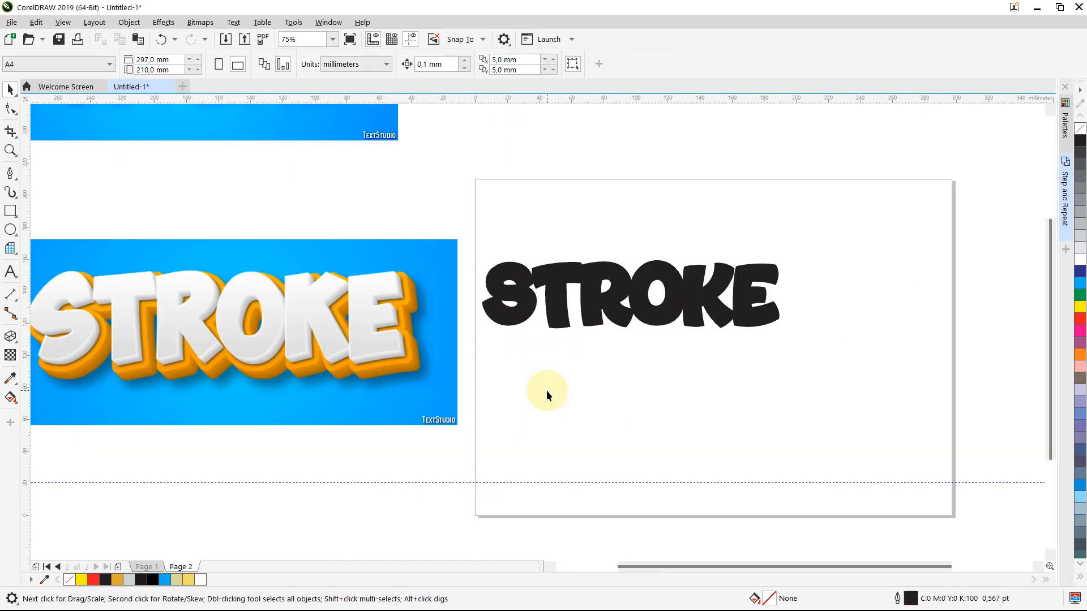
left_click_drag(374, 351, 397, 318)
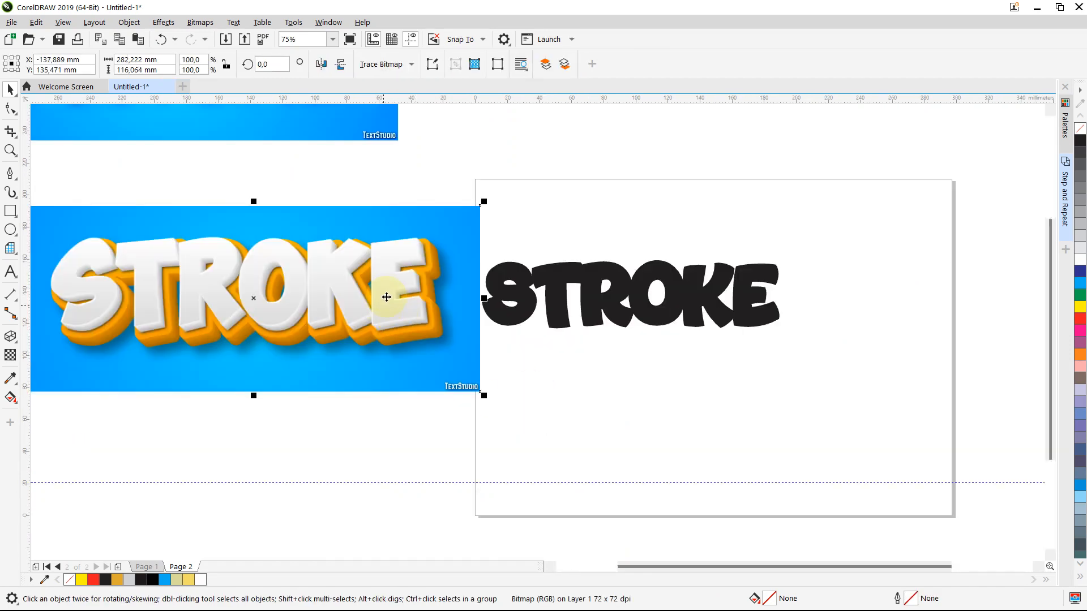
scroll(388, 294, "down", 1)
Move the lighter-orange reference image down out of the way and place the darker-orange one beside the page
left_click(324, 201)
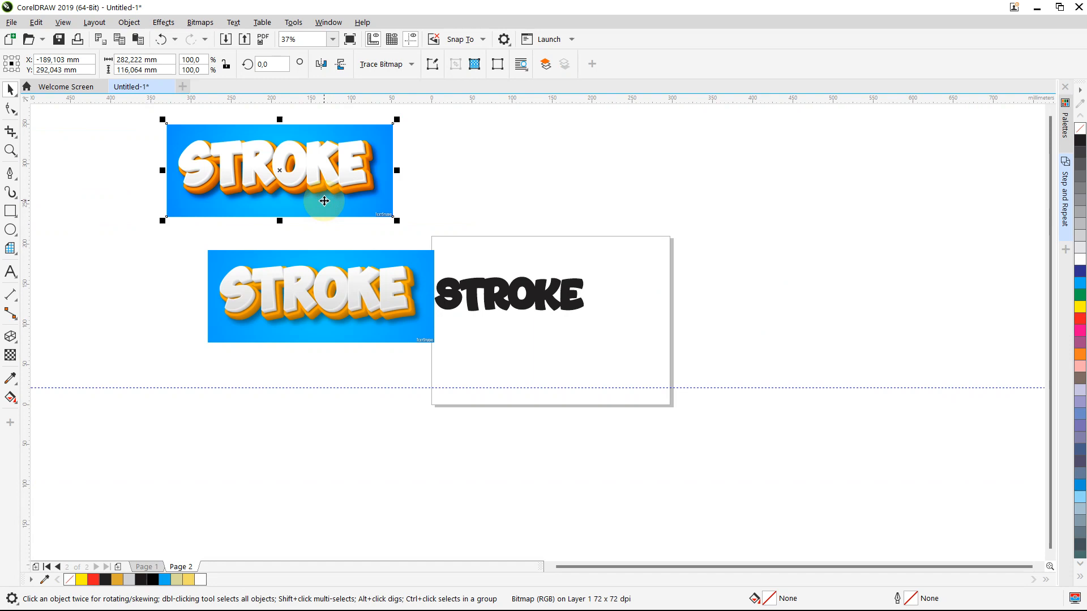
left_click_drag(324, 201, 359, 225)
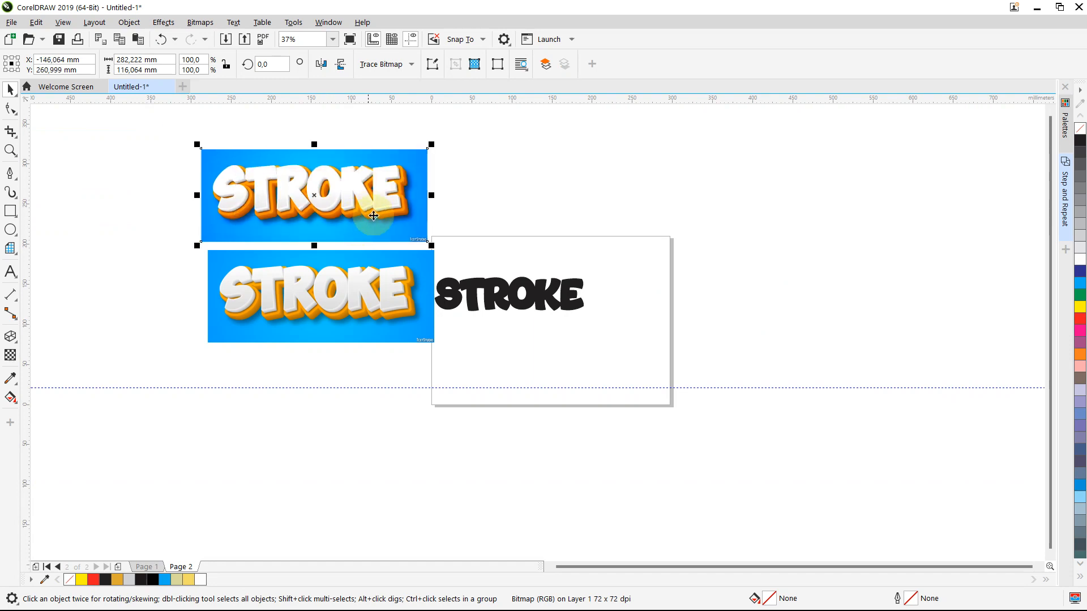
left_click_drag(368, 292, 327, 443)
left_click_drag(393, 233, 379, 319)
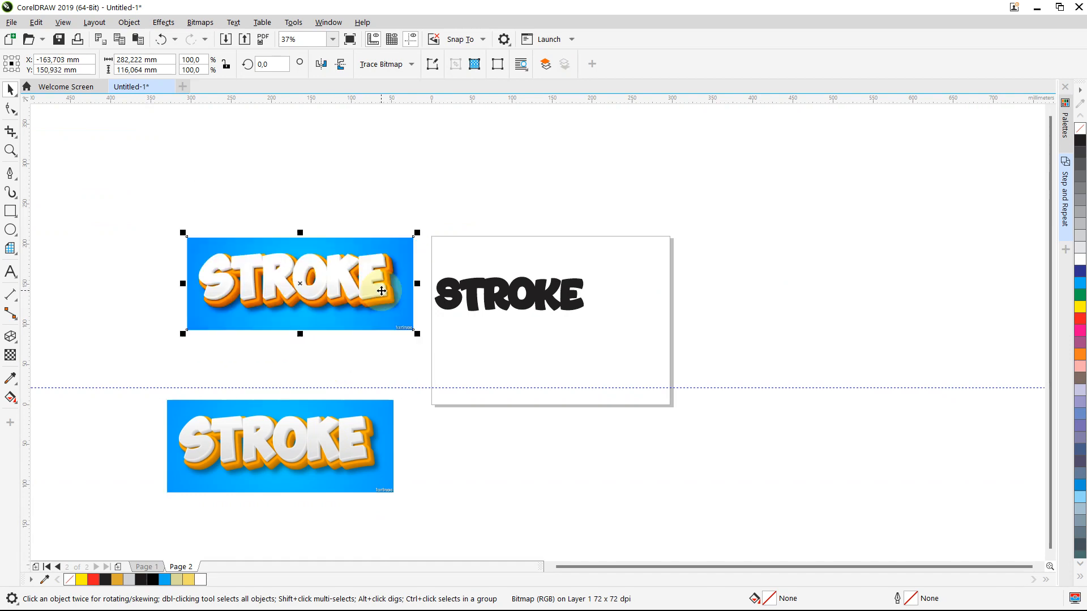
Shift the darker-orange reference image closer to the page and delete the lighter-orange reference image
left_click(469, 327)
scroll(469, 327, "up", 2)
left_click_drag(288, 149, 311, 193)
left_click(245, 508)
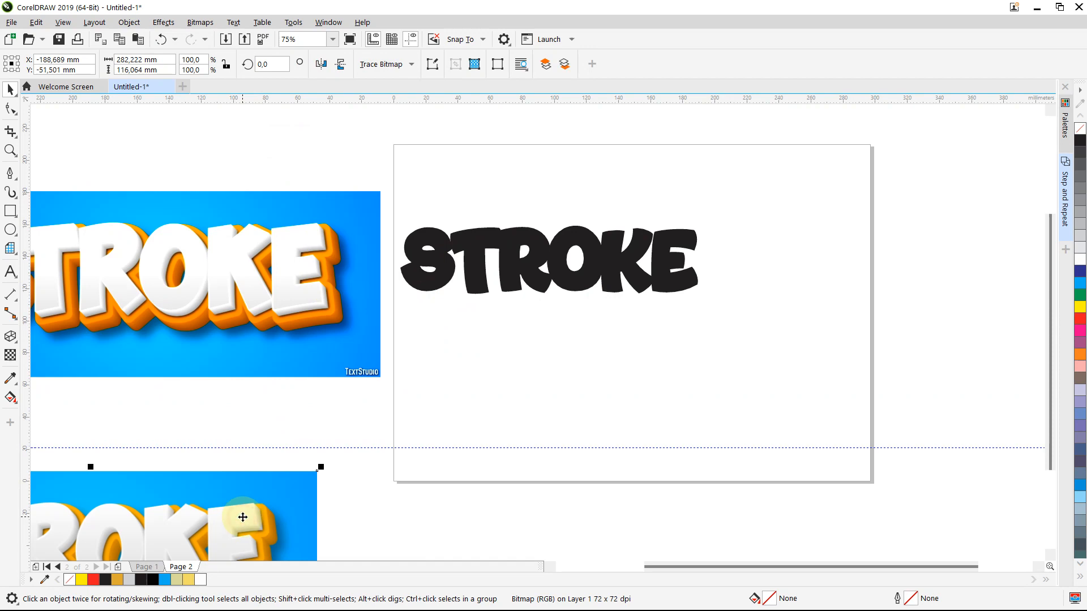
key("Delete")
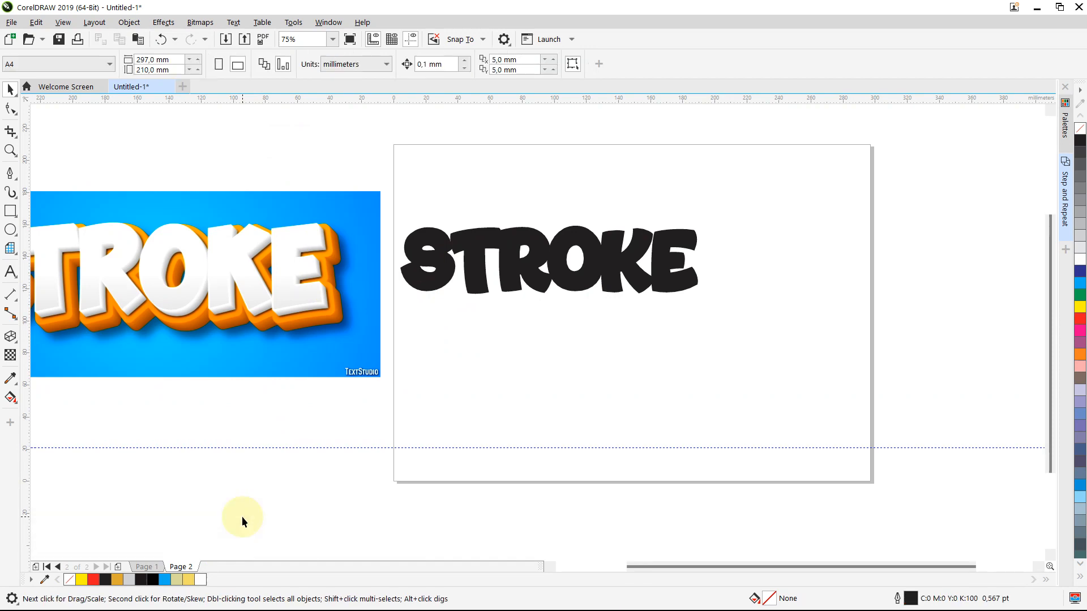
Position the remaining reference image over the page's left edge with the black STROKE text just to its right
left_click_drag(221, 369, 242, 352)
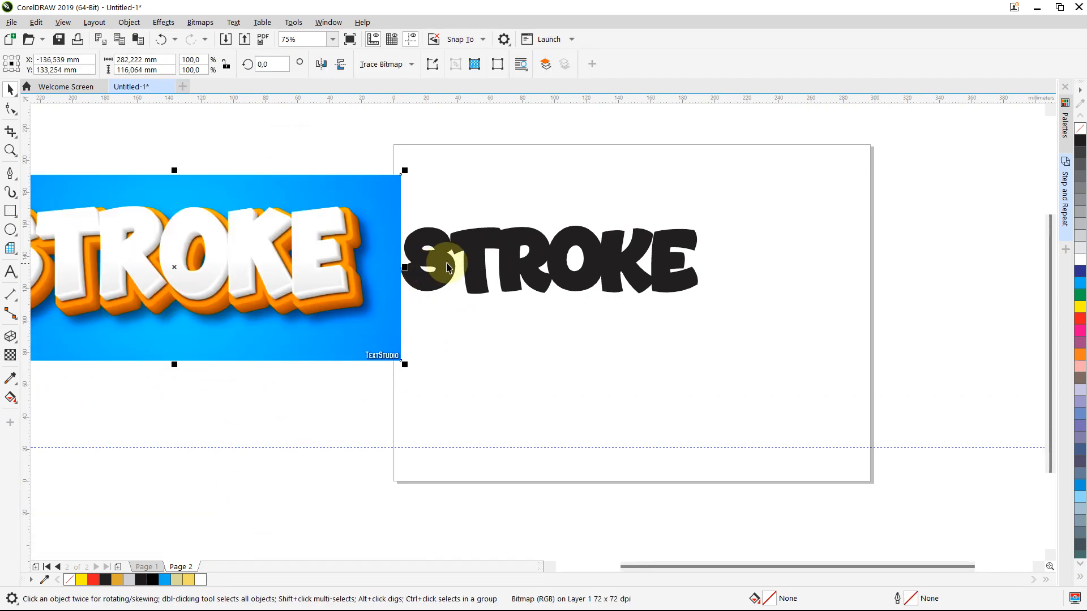
left_click_drag(447, 264, 488, 270)
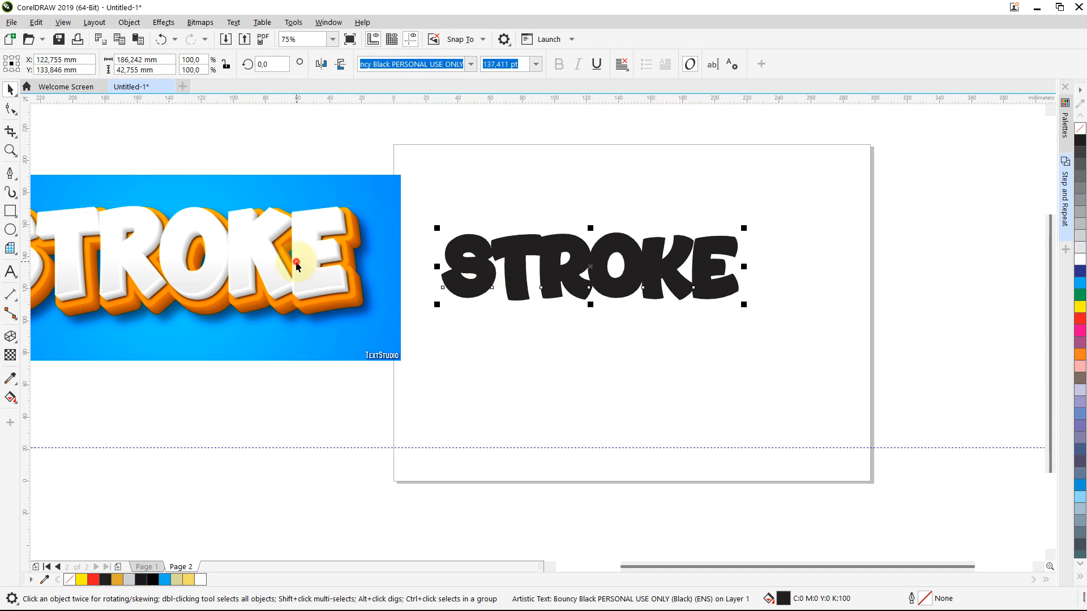
left_click_drag(291, 259, 354, 239)
left_click_drag(495, 259, 579, 248)
left_click_drag(420, 223, 459, 234)
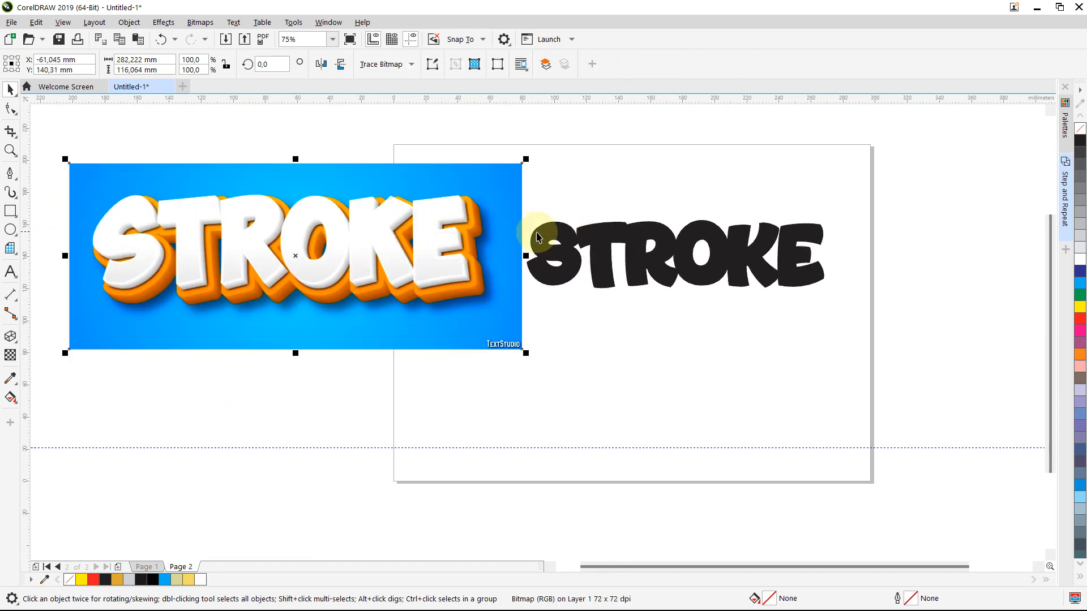
left_click_drag(553, 237, 567, 227)
left_click(571, 402)
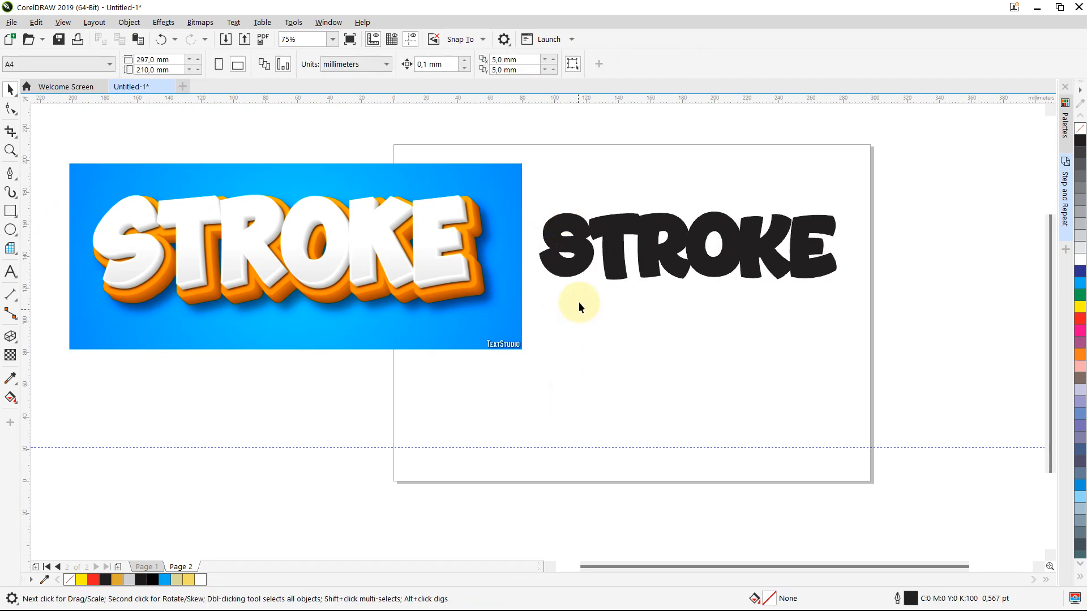
Duplicate the black STROKE text and place the copy off the page, below the reference image
left_click(579, 255)
key("ctrl+d")
mouse_move(578, 255)
left_mouse_down()
mouse_move(607, 242)
mouse_move(323, 436)
mouse_move(142, 538)
left_mouse_up()
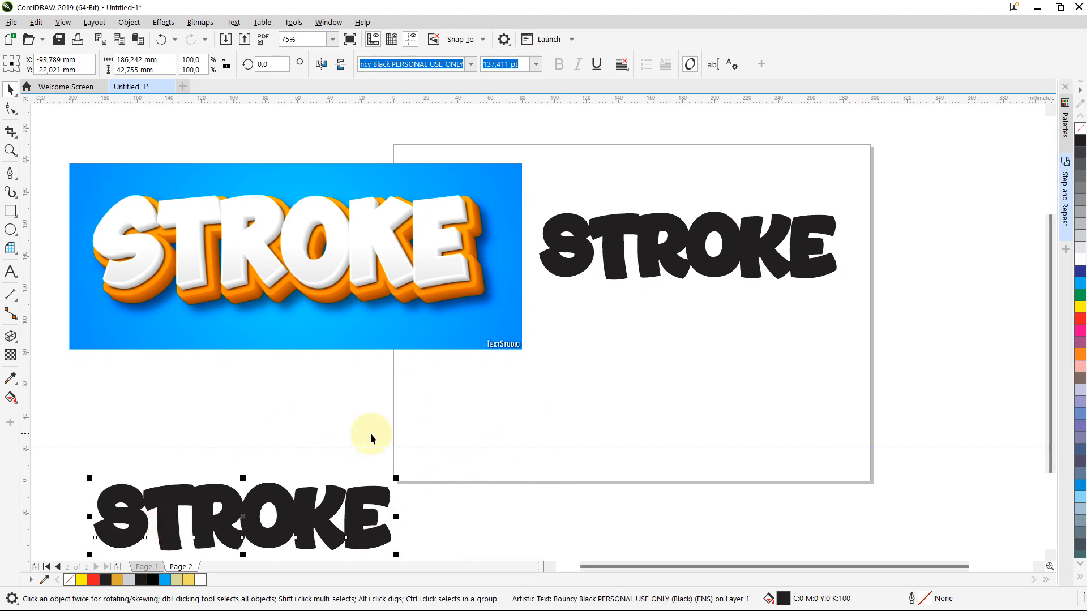
left_click(368, 436)
Create a 297 × 210 mm rectangle framing the whole page
double_click(10, 213)
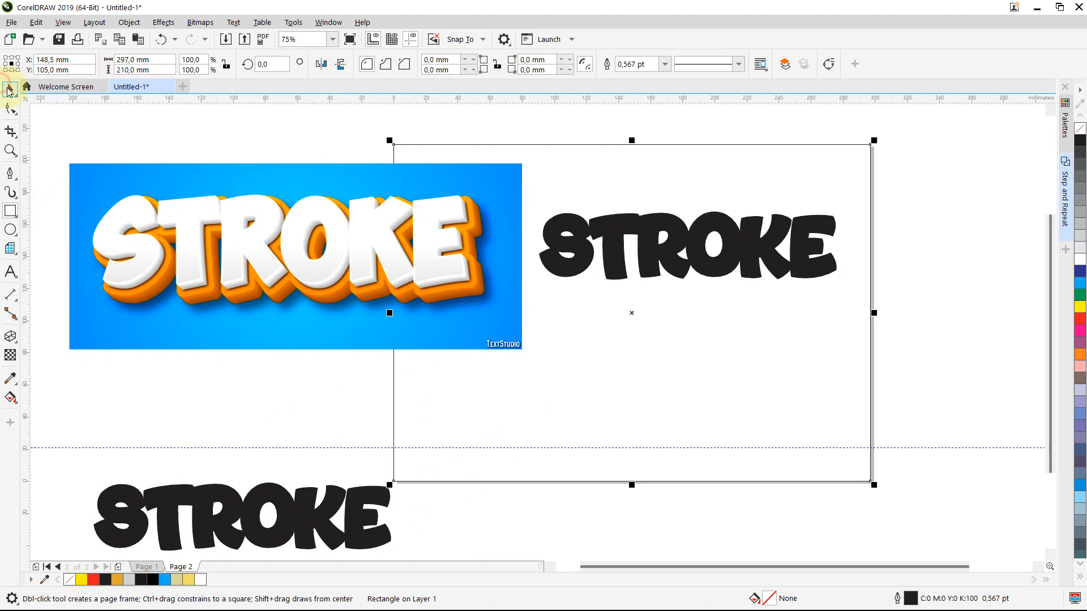
left_click(9, 89)
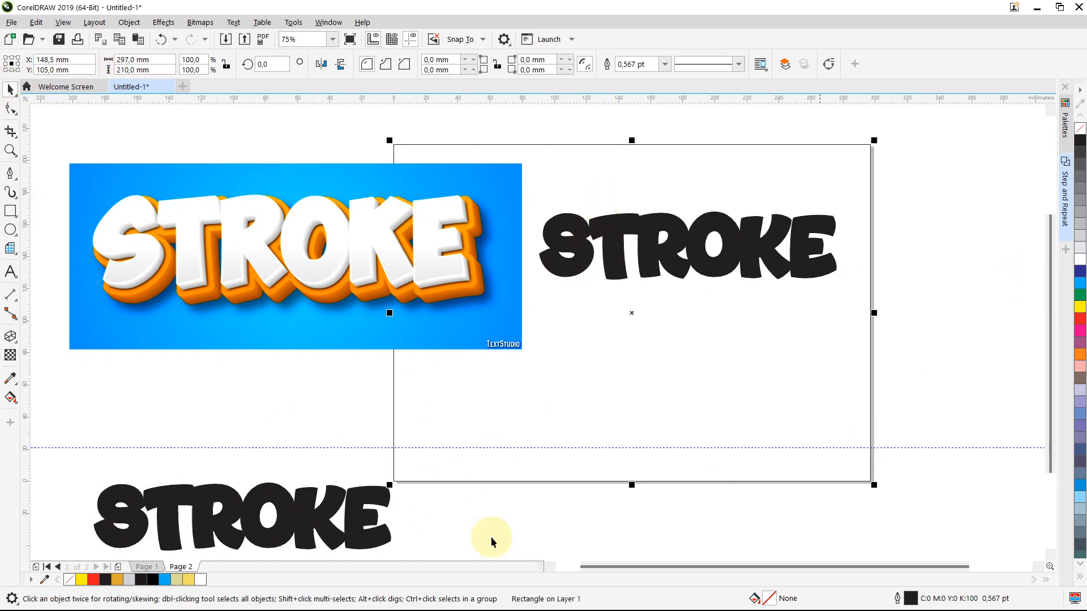
left_click(599, 401)
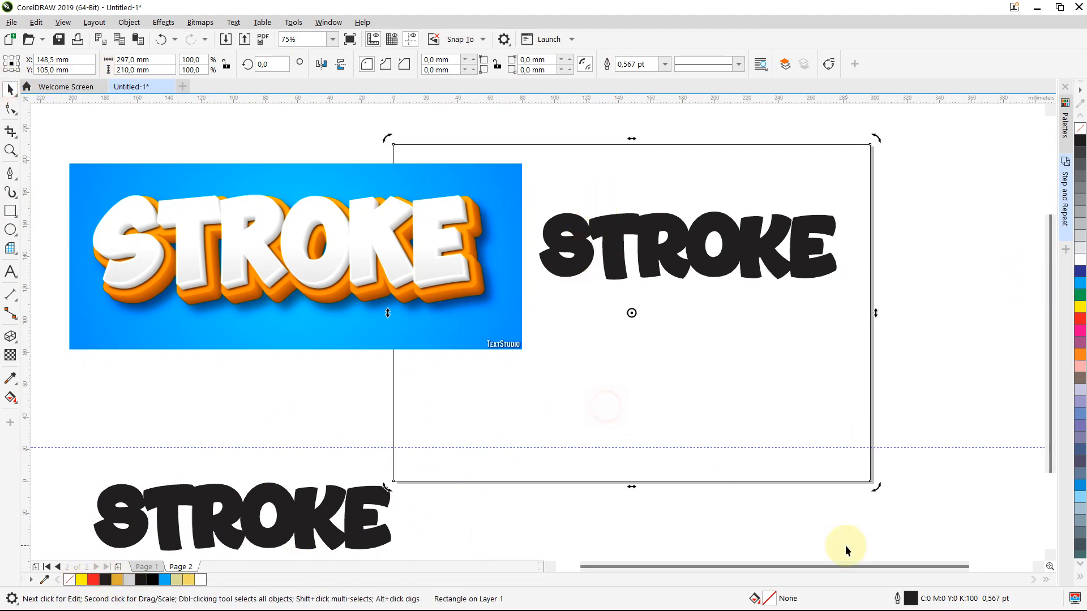
Fill the page rectangle with uniform blue #00A6FF sampled from the reference image's background, and remove its outline
double_click(770, 603)
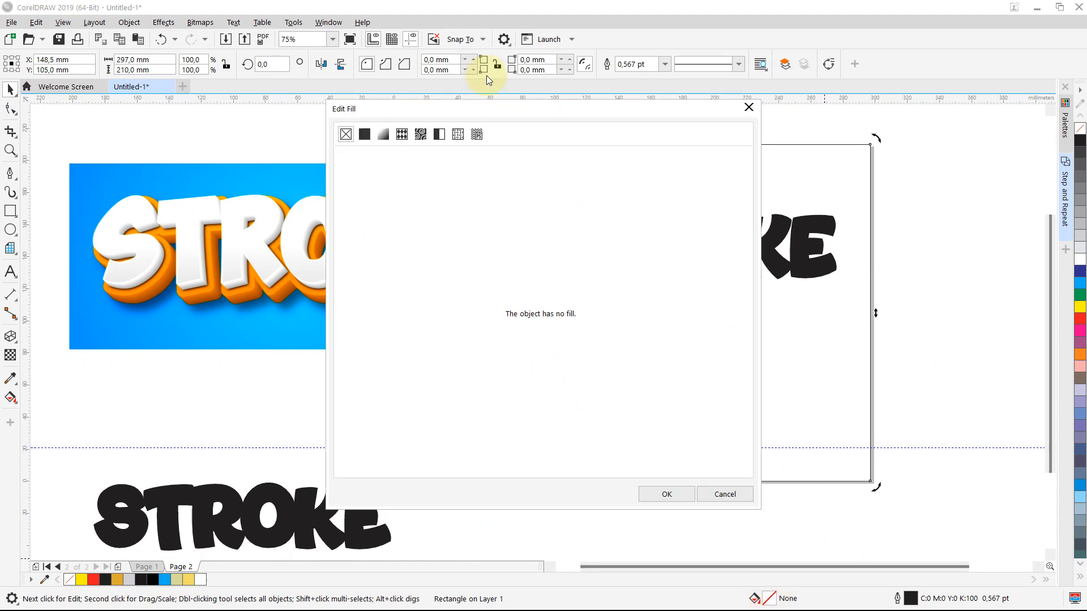
left_click_drag(488, 110, 727, 160)
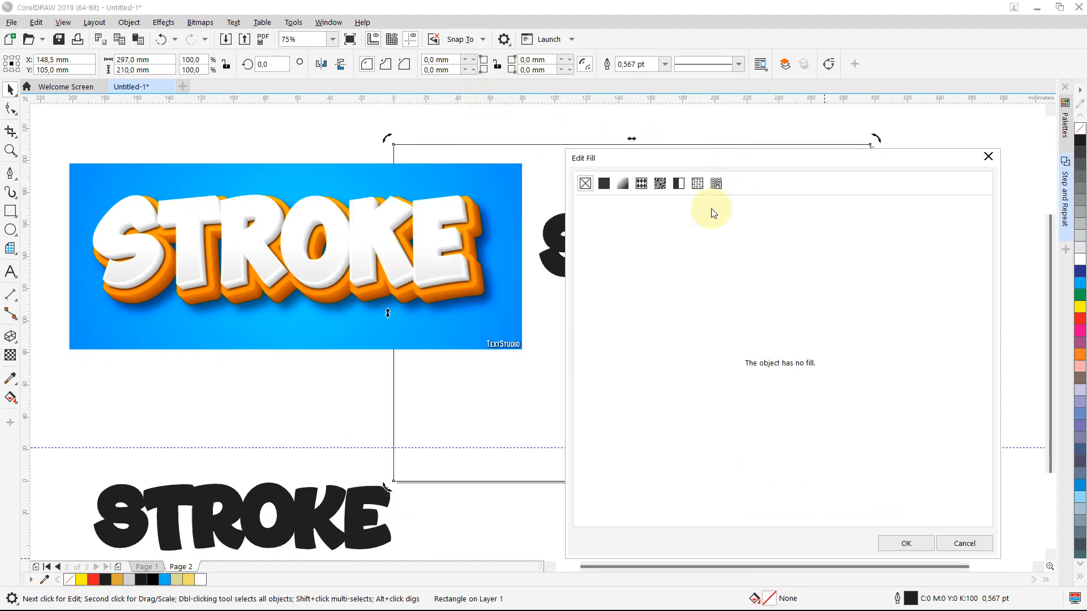
left_click(604, 183)
left_click(742, 454)
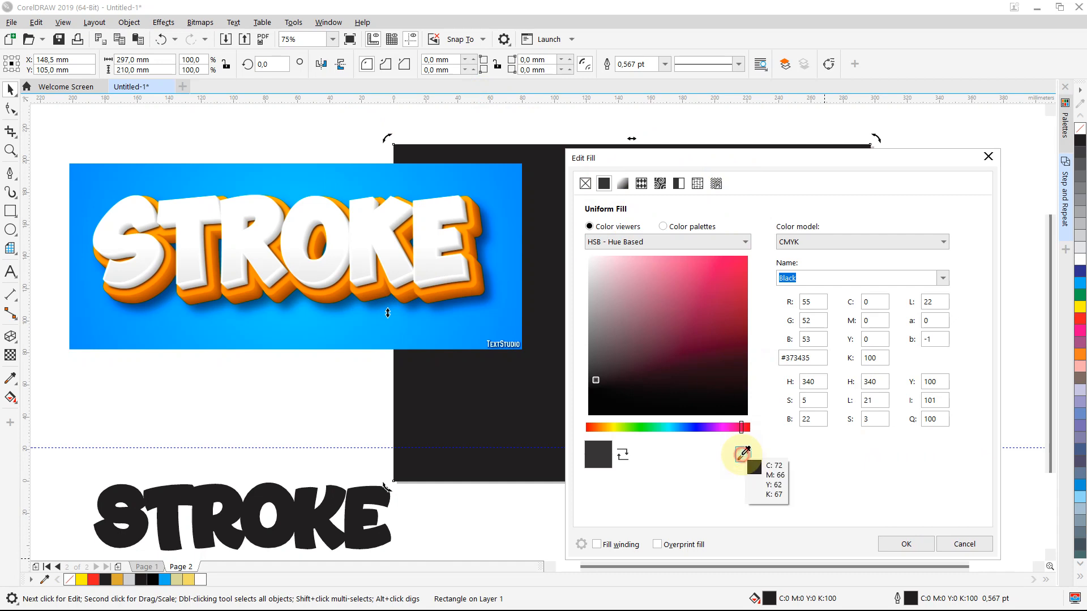
left_click(462, 325)
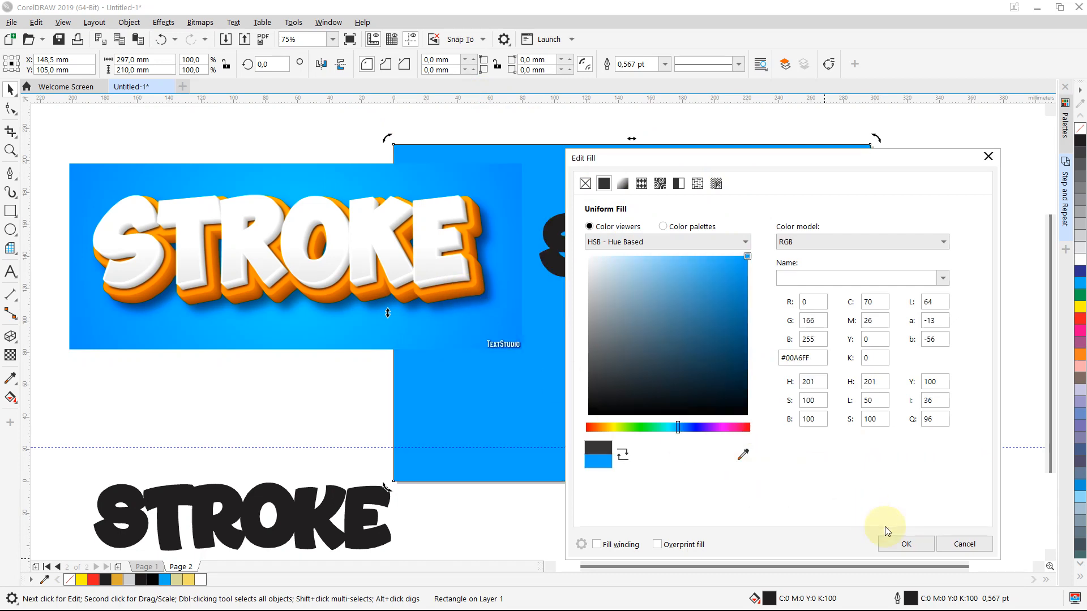
left_click(905, 544)
left_click(444, 408)
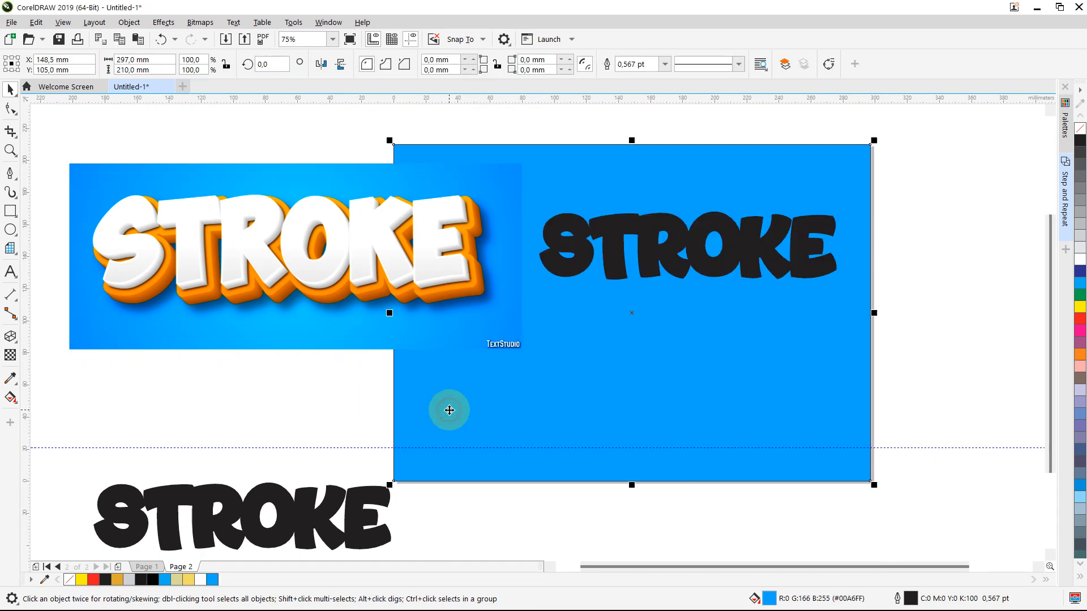
right_click(70, 579)
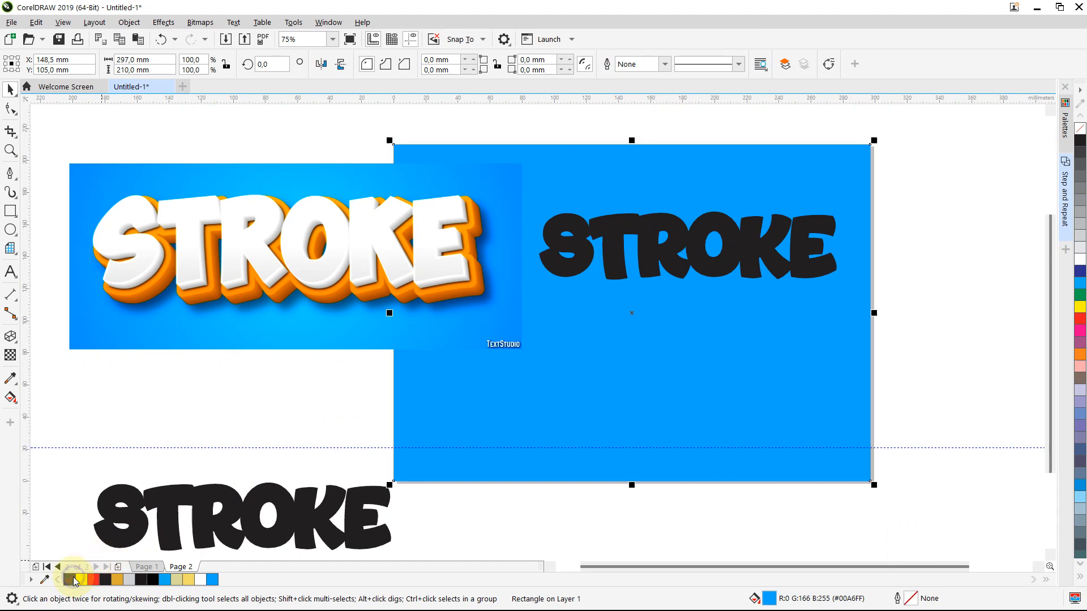
Lock the blue page rectangle and fill the black STROKE text on the page with white
right_click(430, 444)
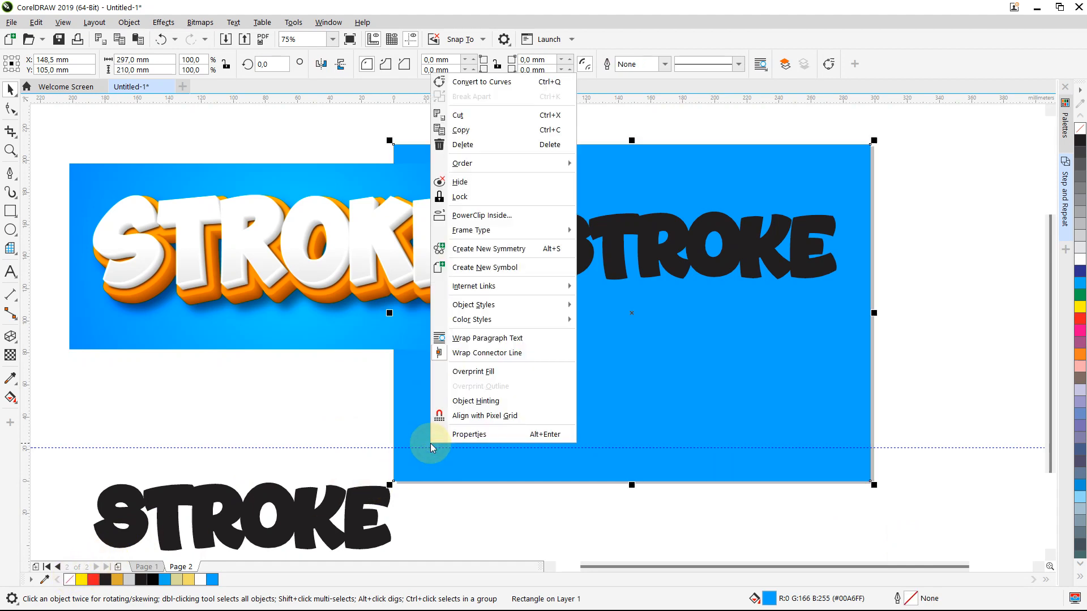
left_click(447, 196)
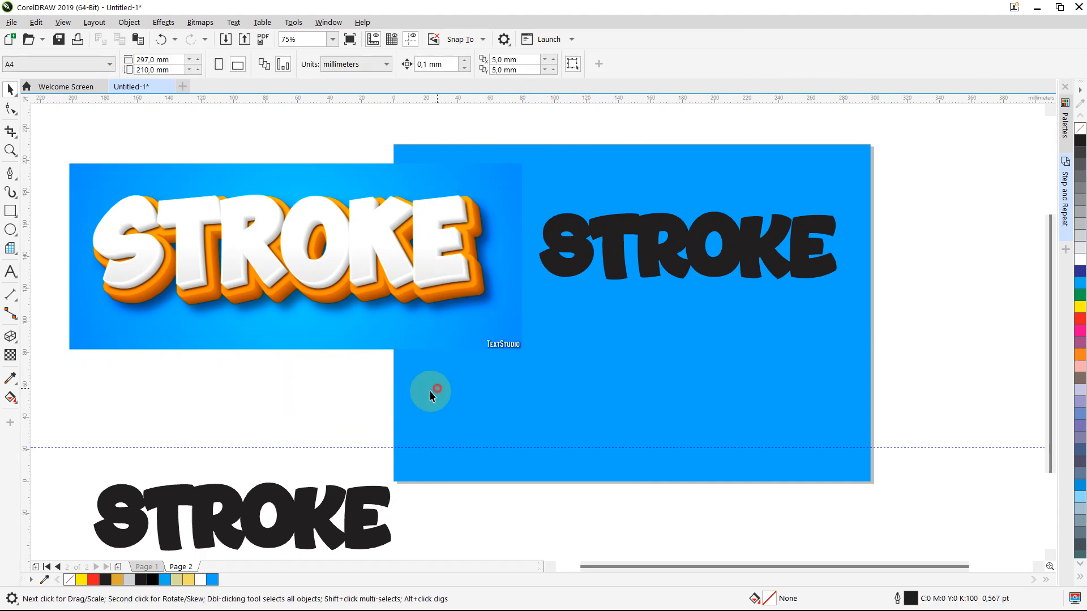
left_click(569, 253)
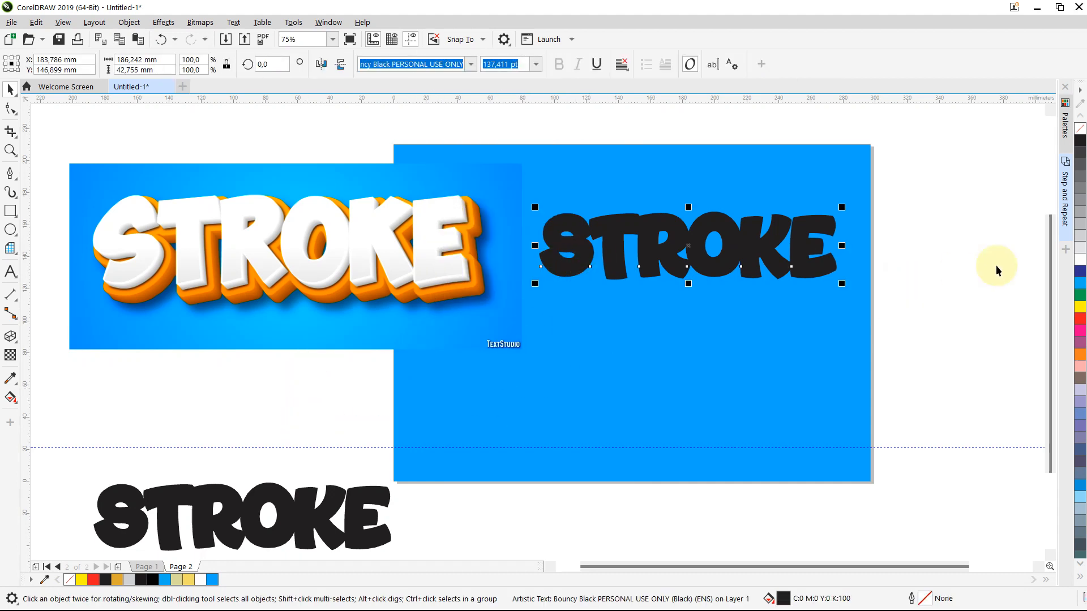
left_click(1080, 259)
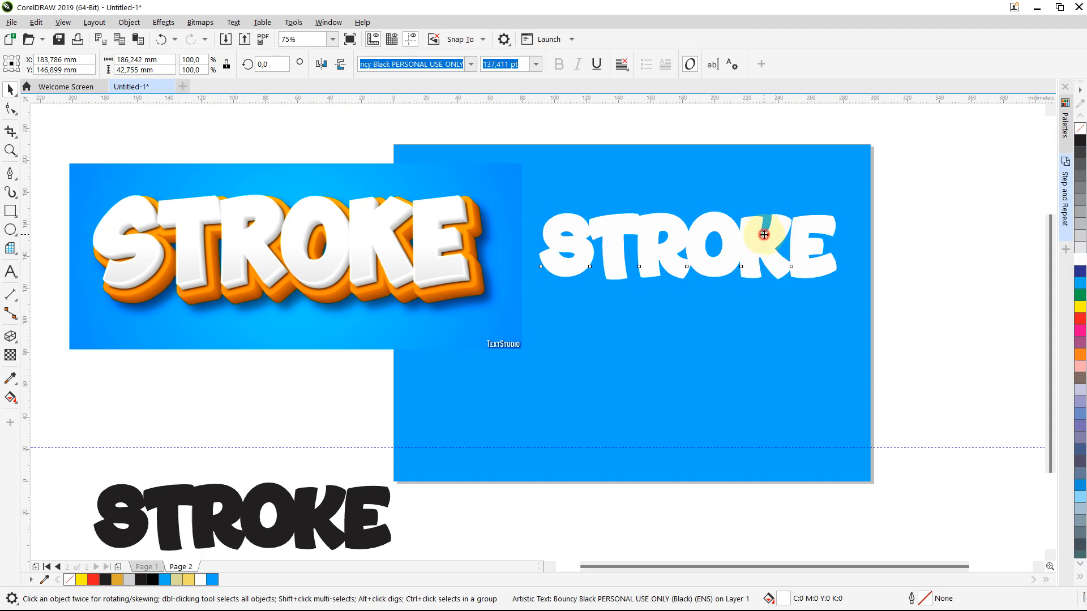
Enlarge the white STROKE text to about 220 × 50.5 mm near the page's centre, moving the reference image clear of it
left_click_drag(764, 234, 725, 274)
left_click_drag(425, 242, 394, 239)
left_click_drag(544, 293, 527, 296)
left_click_drag(785, 249, 810, 220)
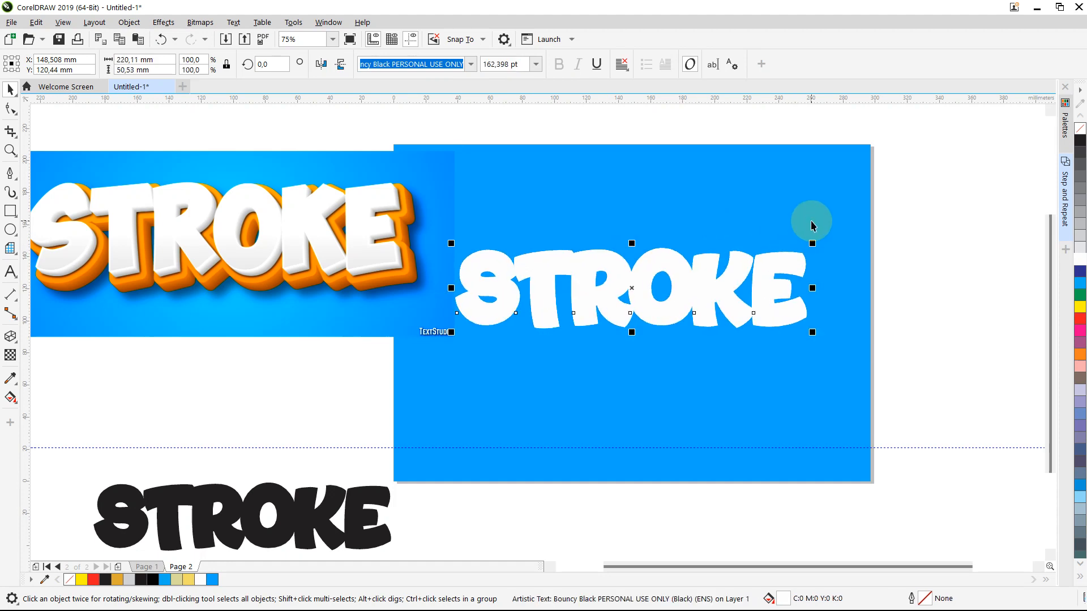
left_click_drag(564, 259, 569, 256)
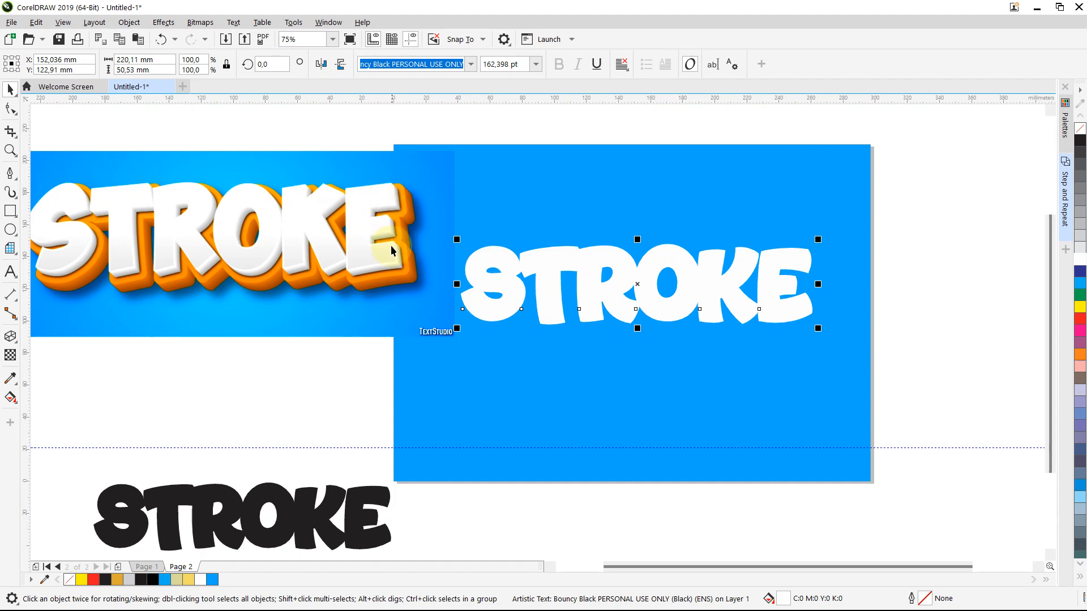
Draw a vertical bar about 11.3 × 100.5 mm over the reference's K and E, filled with #DEAA30 and without outline
left_click(11, 211)
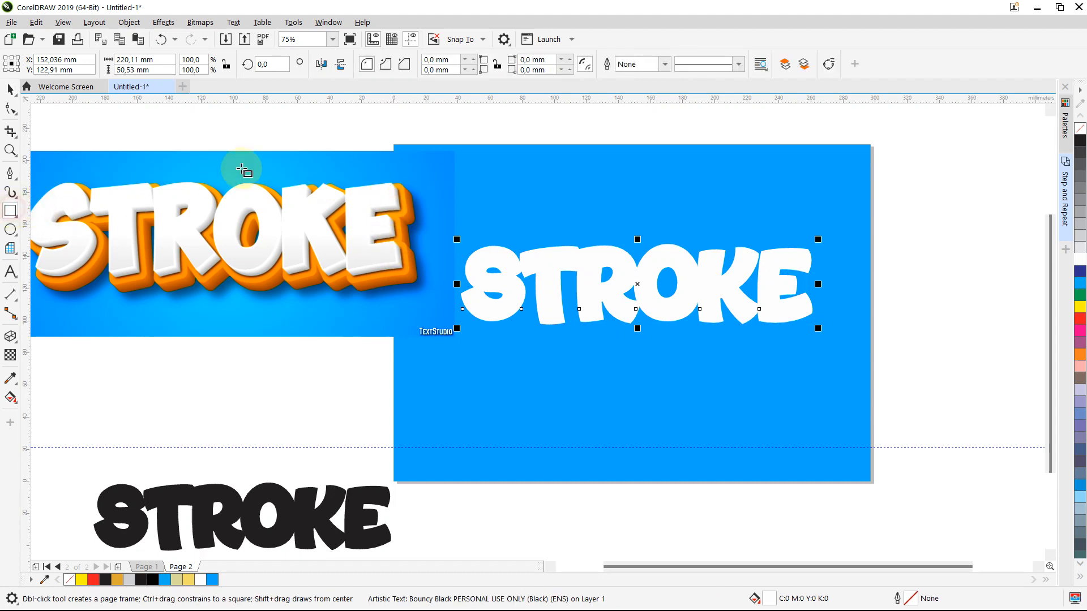
mouse_move(332, 126)
left_mouse_down()
mouse_move(376, 246)
mouse_move(351, 290)
left_mouse_up()
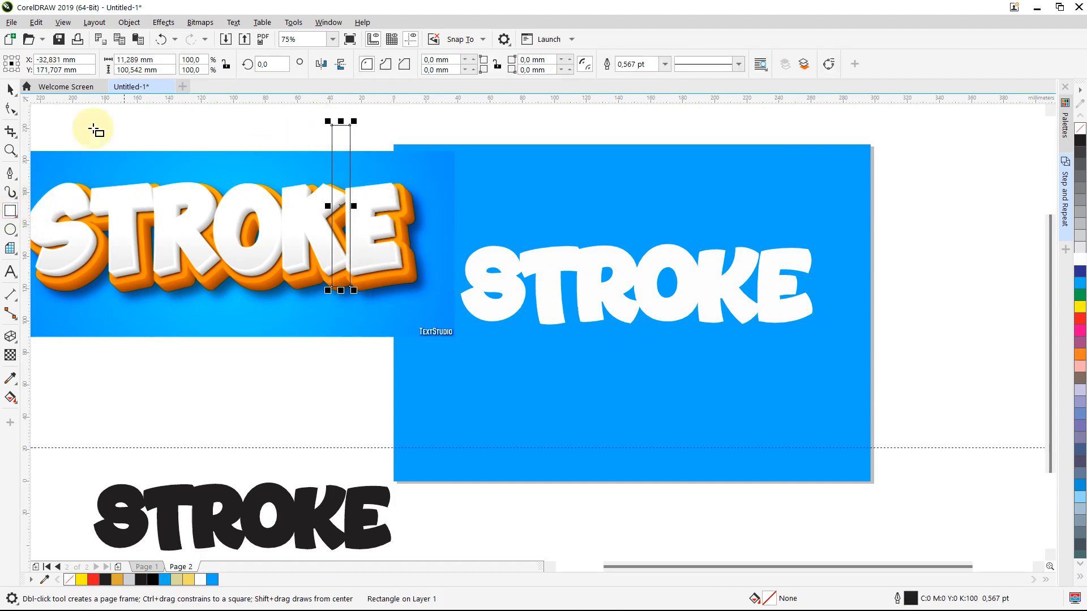
left_click(12, 91)
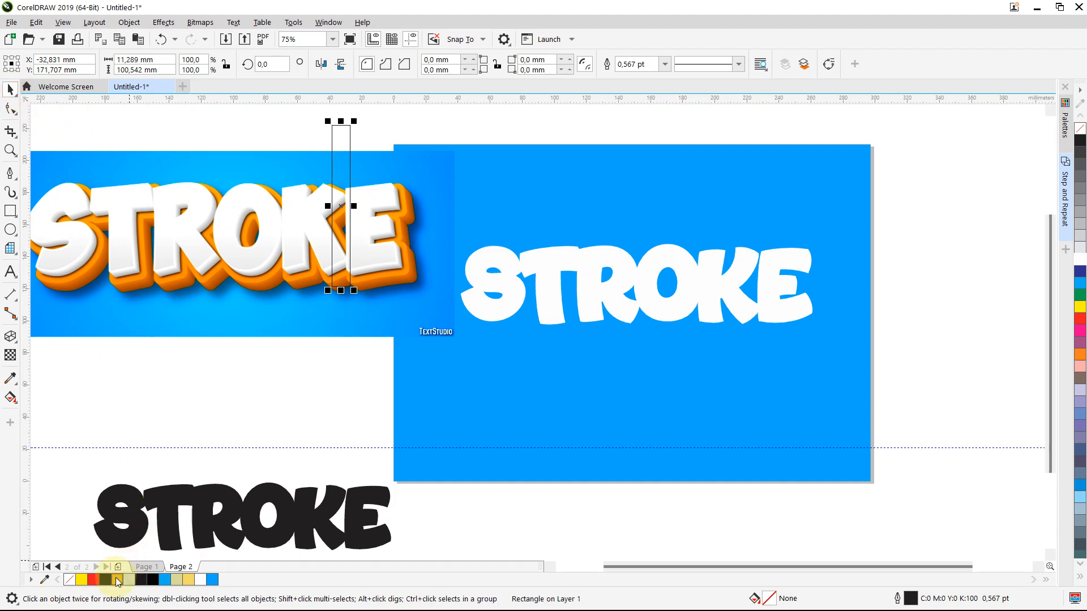
left_click(117, 580)
right_click(70, 581)
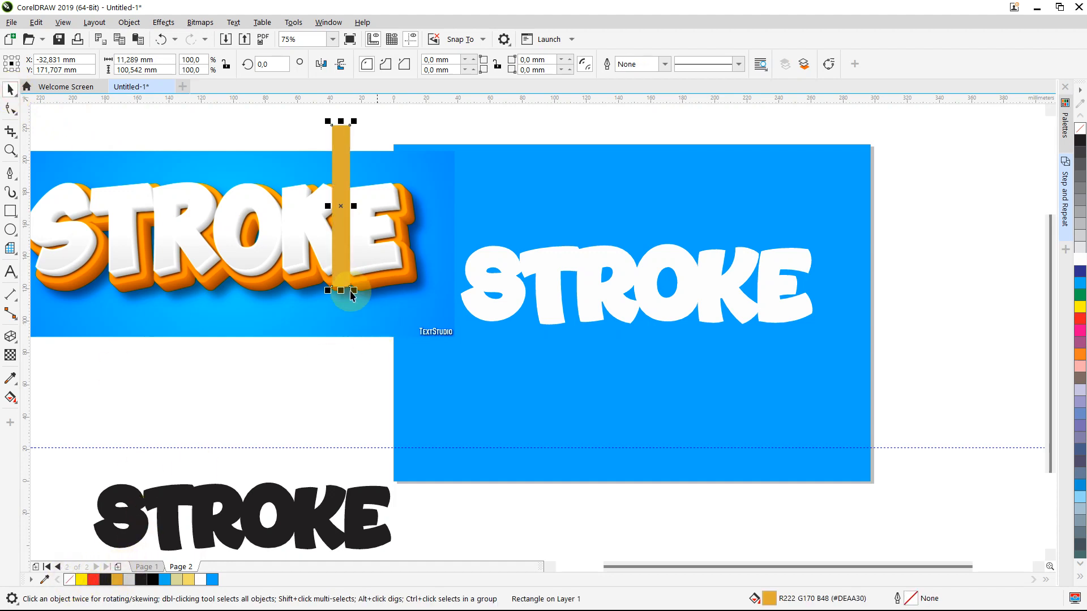
Rotate the golden bar about 5.2° and place it along the right edge of the reference's E
left_click(341, 274)
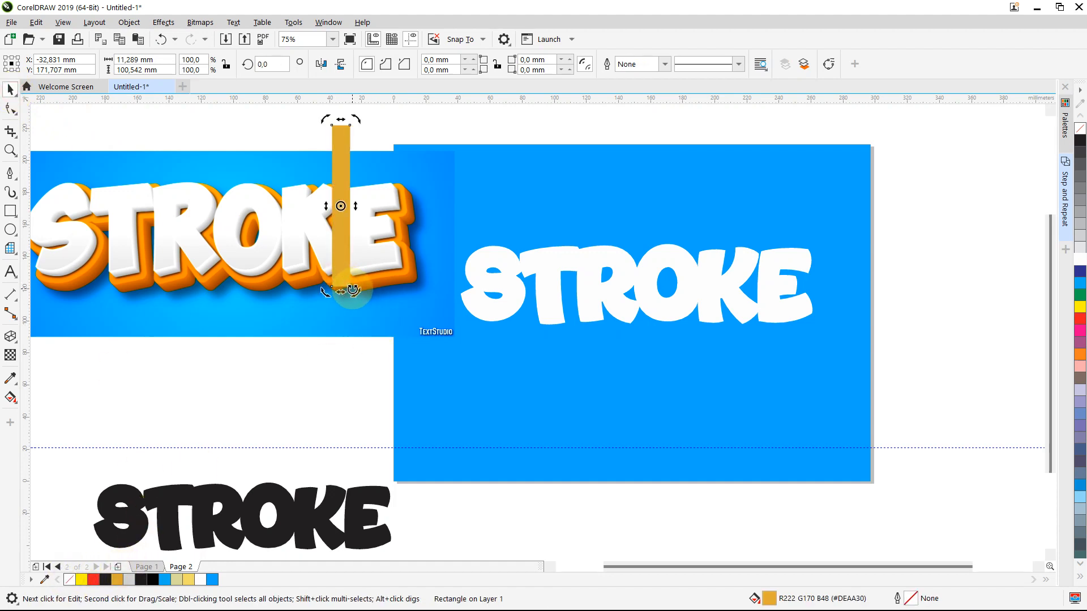
mouse_move(357, 293)
left_mouse_down()
mouse_move(383, 284)
mouse_move(366, 306)
left_mouse_up()
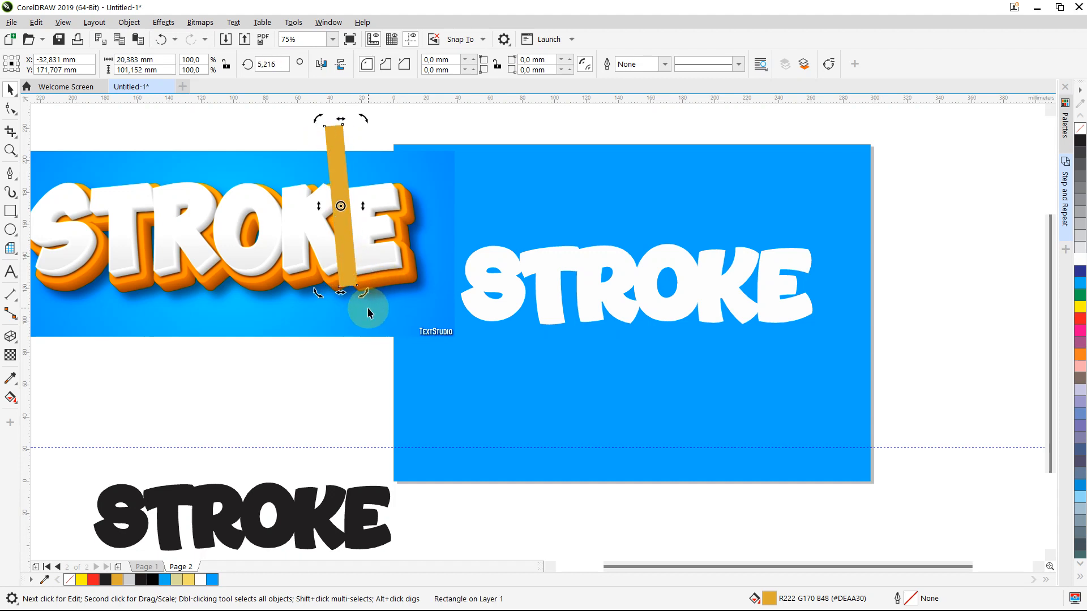
left_click(348, 244)
left_click_drag(346, 244, 413, 242)
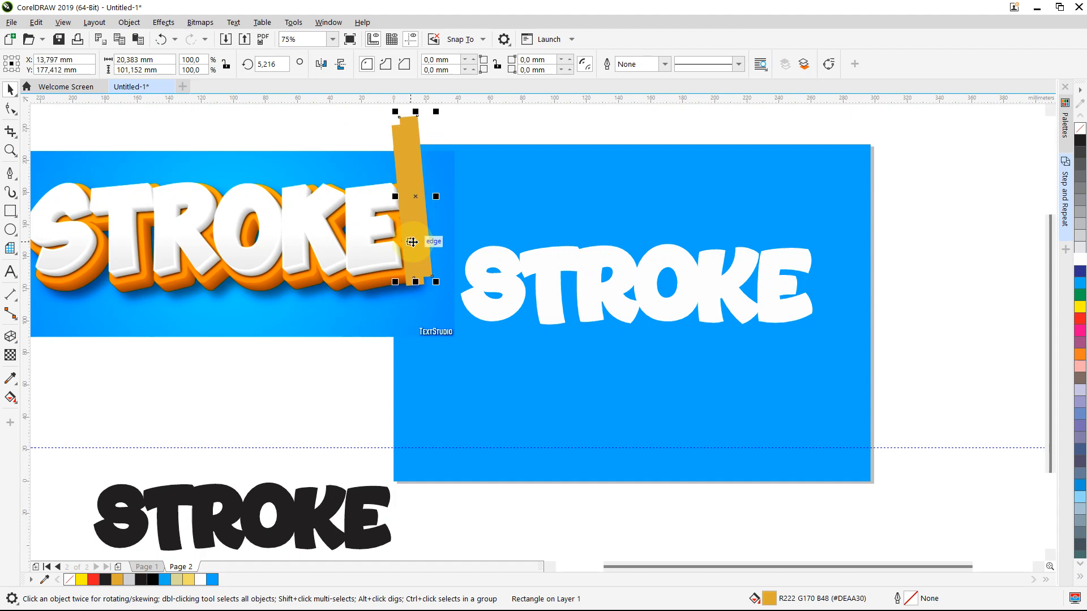
Duplicate the tilted bar over the reference's T and set the copy's rotation to 0°
left_click_drag(413, 242, 129, 262)
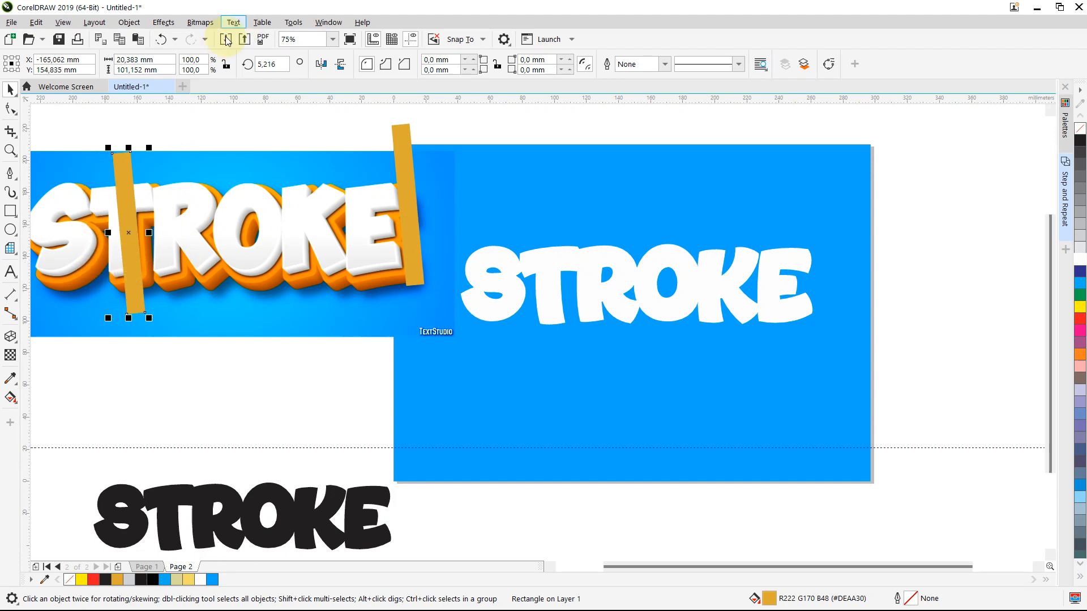
left_click_drag(279, 63, 163, 73)
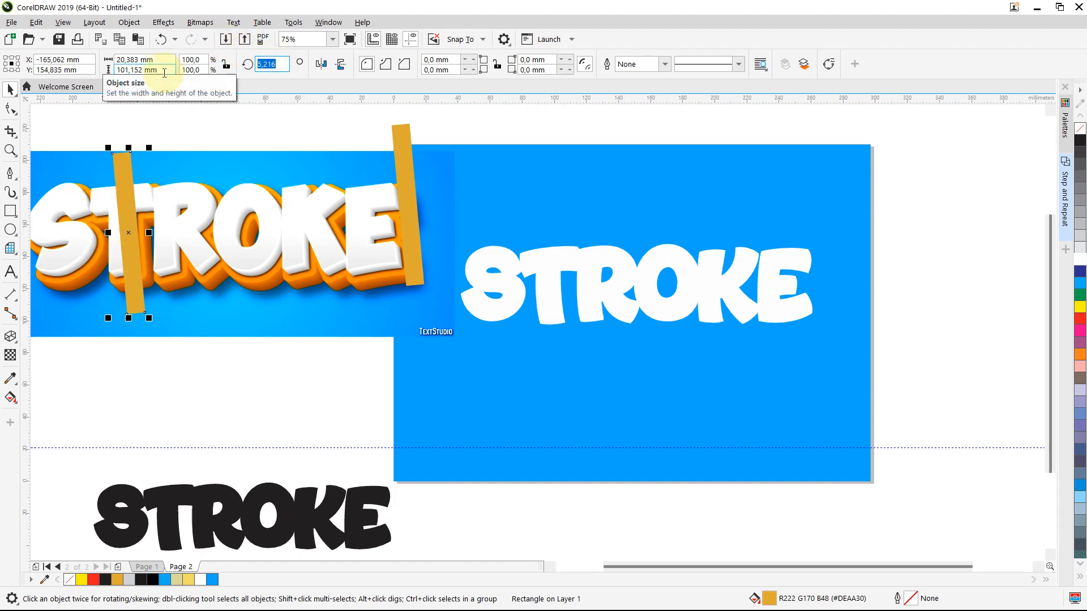
type("0")
key("Return")
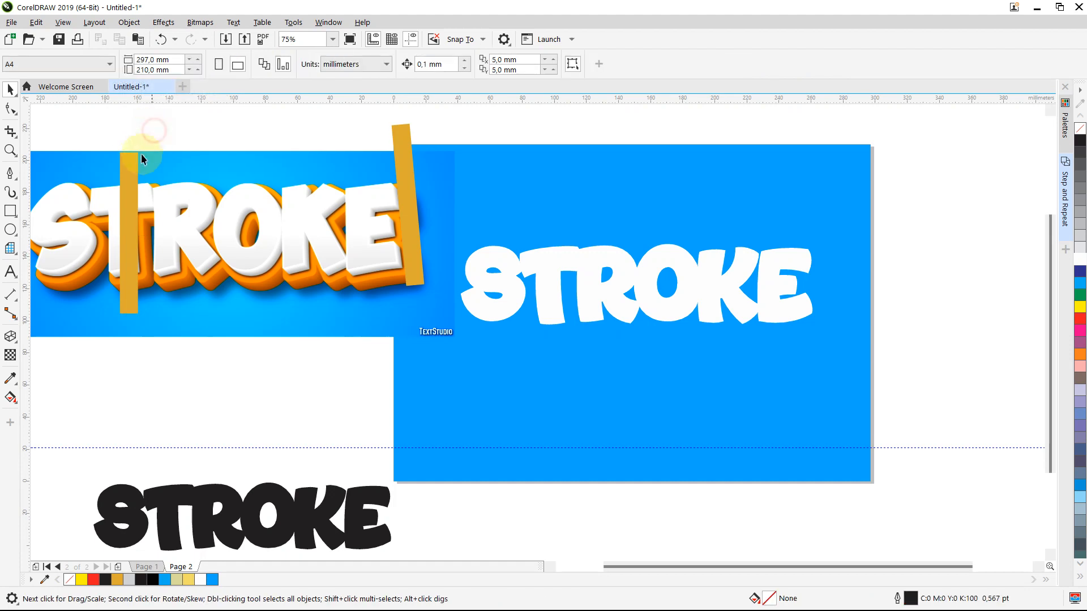
Compare the upright bar with the reference's R and the lower edge of its K, and delete the bar
left_click_drag(134, 182, 170, 199)
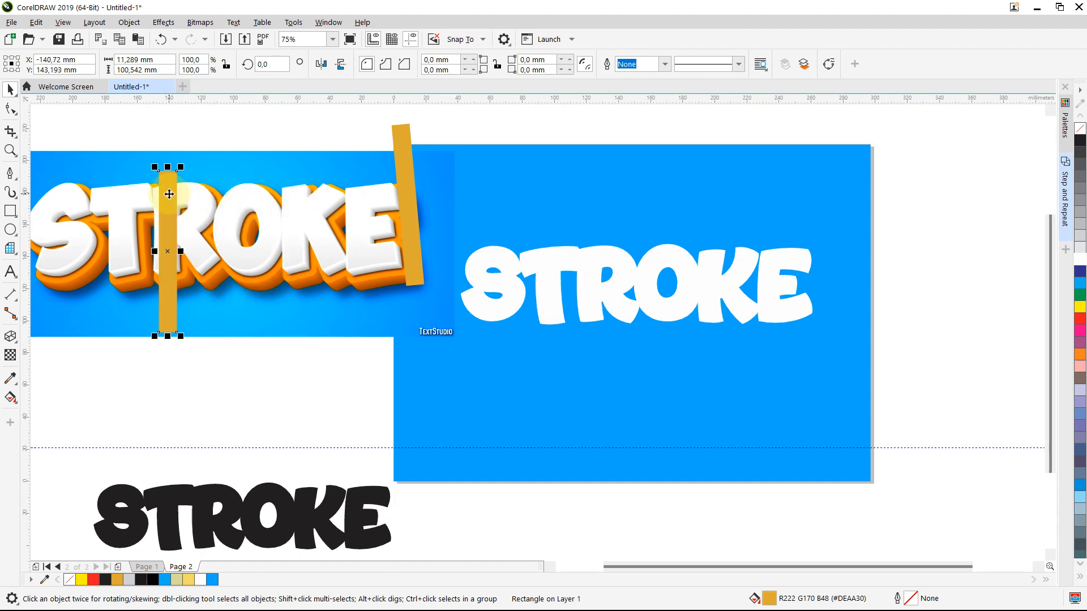
left_click_drag(169, 194, 330, 300)
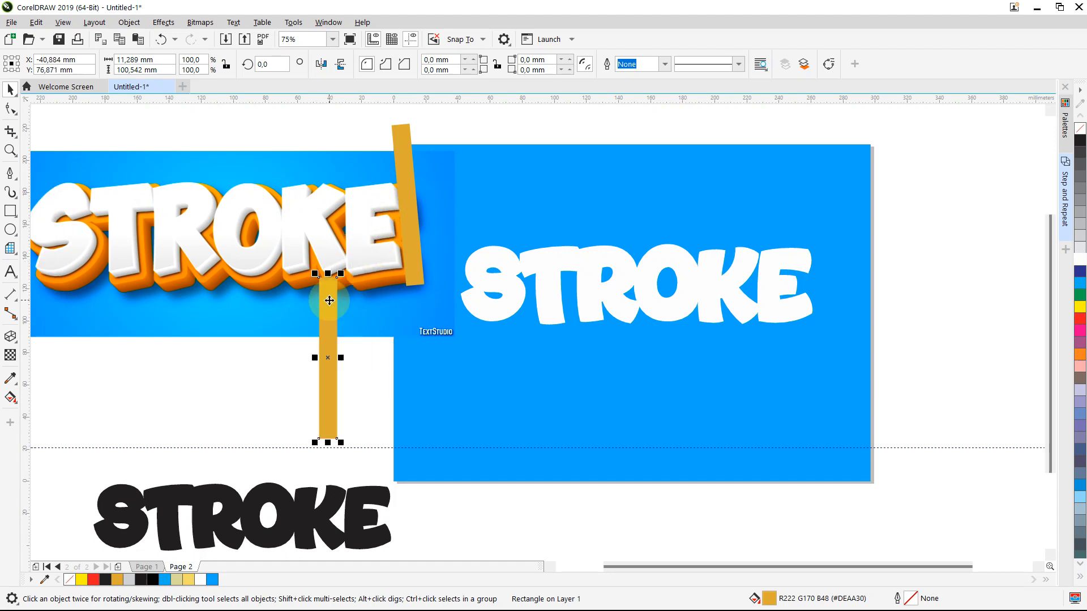
key("Delete")
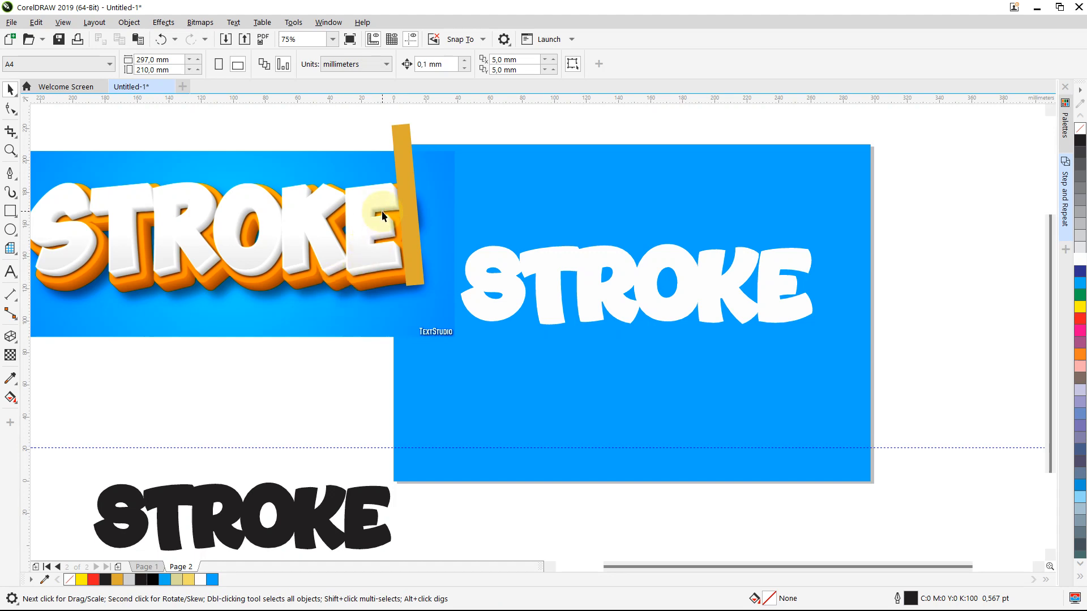
Break the white STROKE text apart into separate letters, trying a #F1DC65 fill on the S and undoing it
left_click(766, 257)
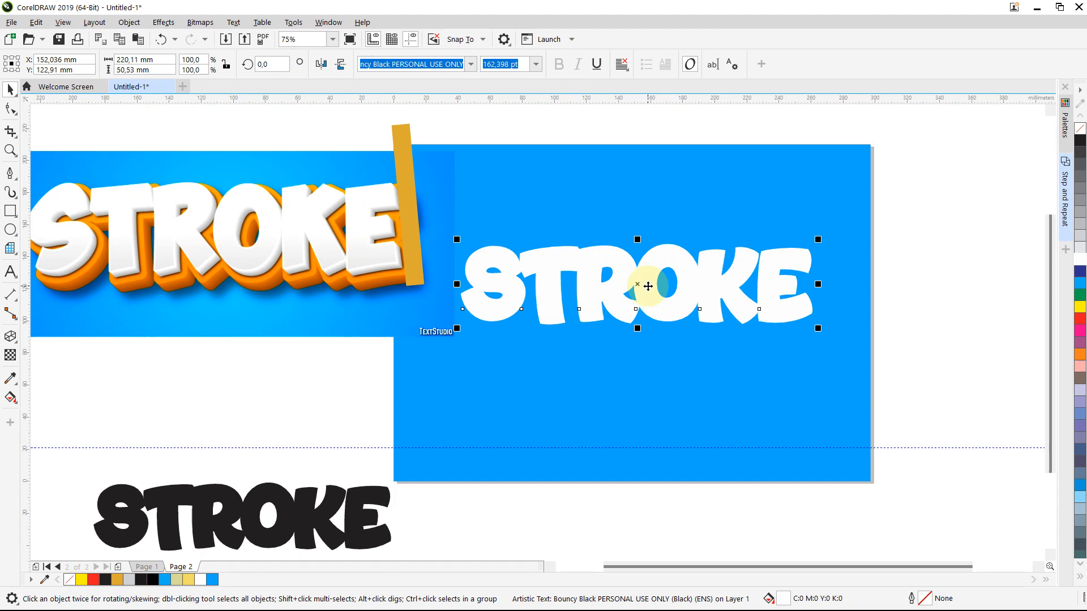
key("ctrl+k")
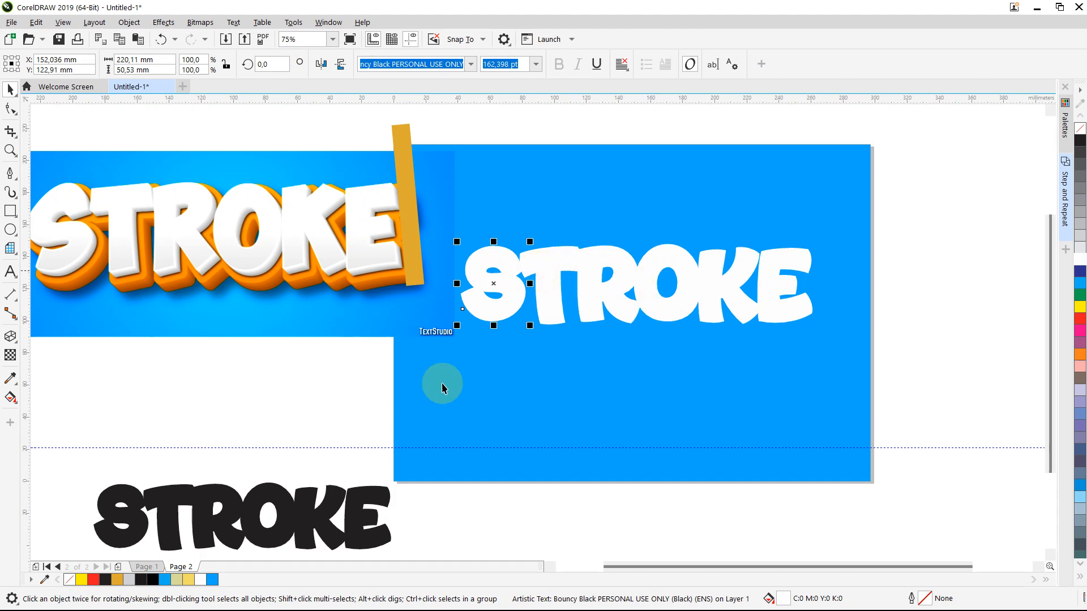
left_click(188, 584)
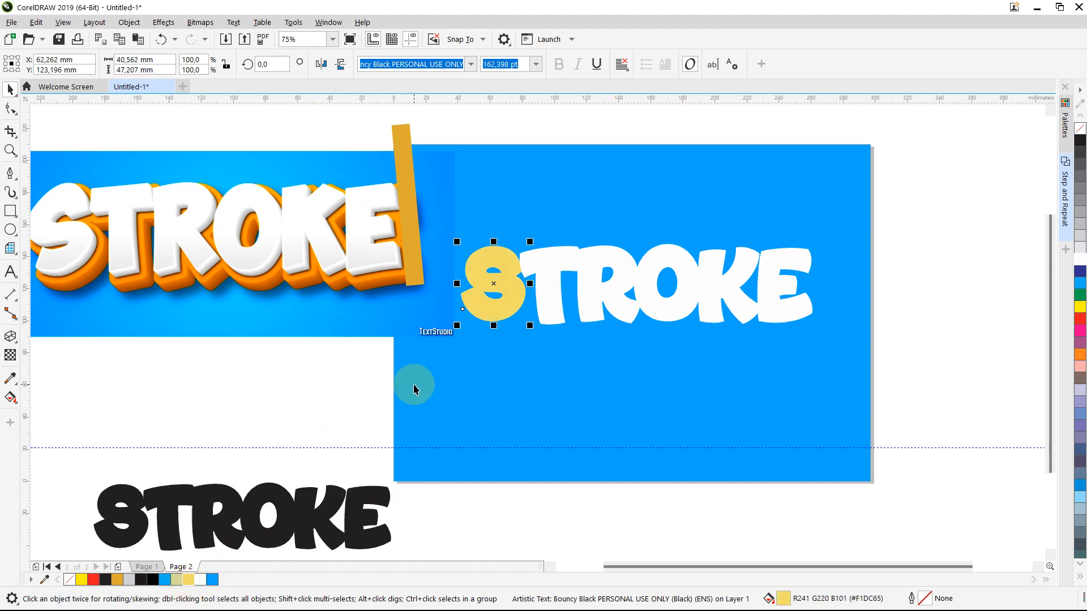
key("ctrl+z")
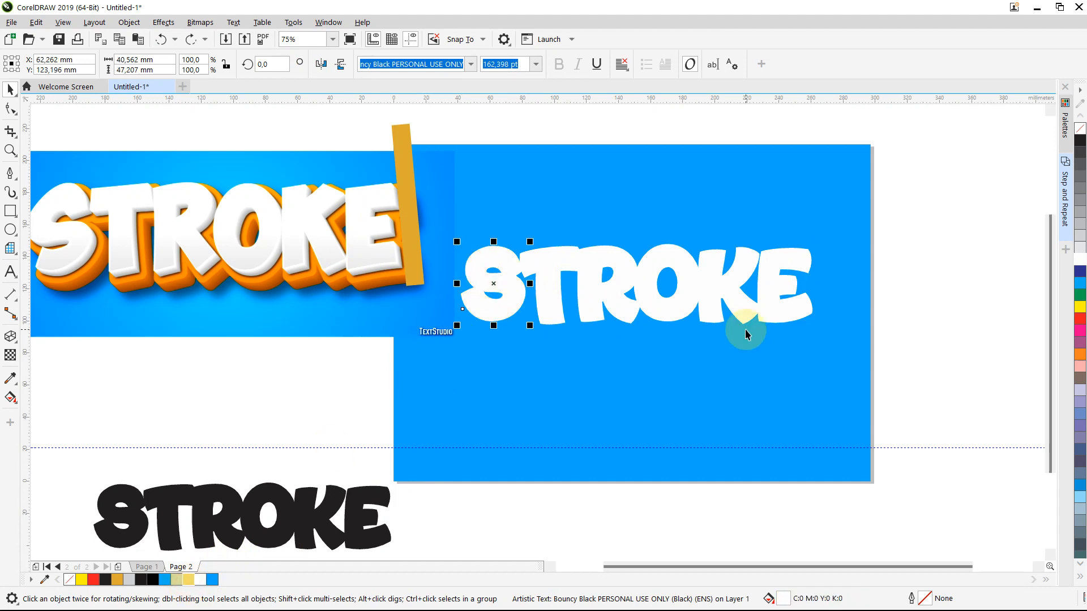
Move the tilted bar to the right edge of the white E and rotate the E about 9.6° to follow it
left_click_drag(413, 176, 814, 236)
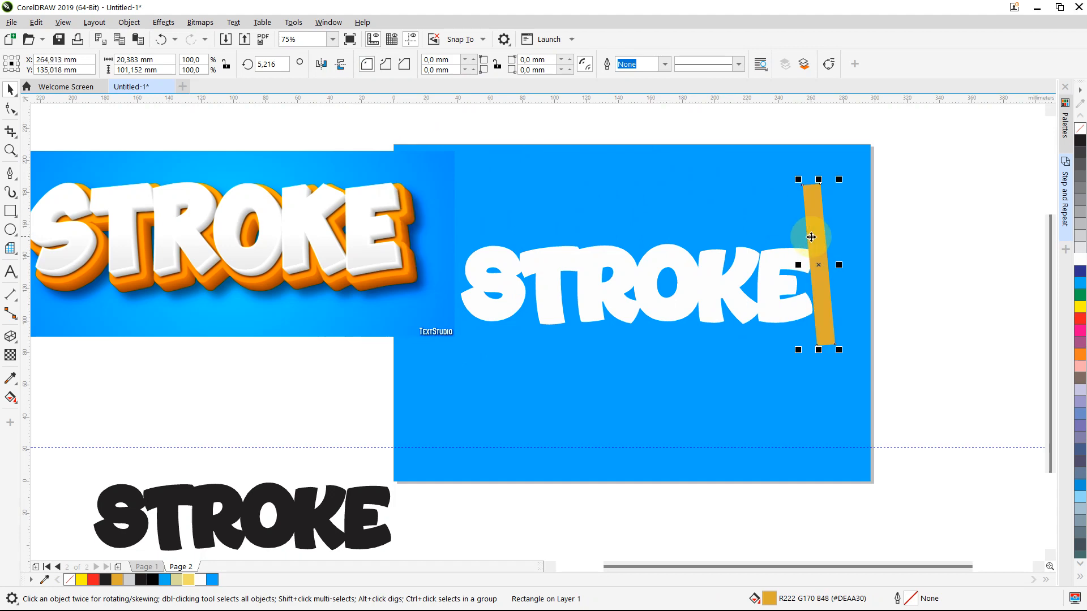
left_click(794, 251)
left_click(792, 251)
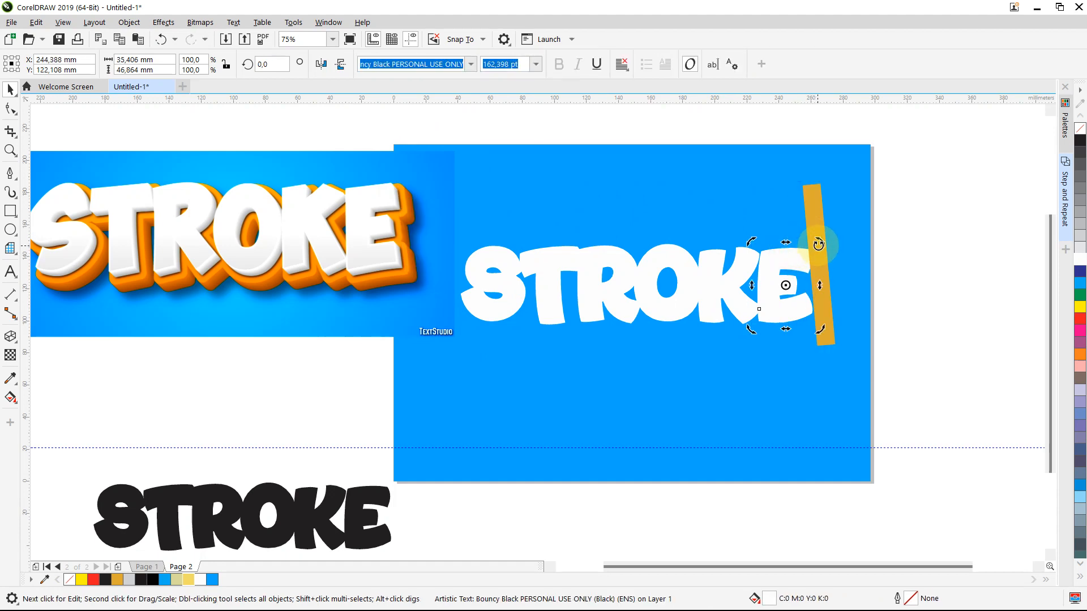
left_click_drag(817, 244, 804, 241)
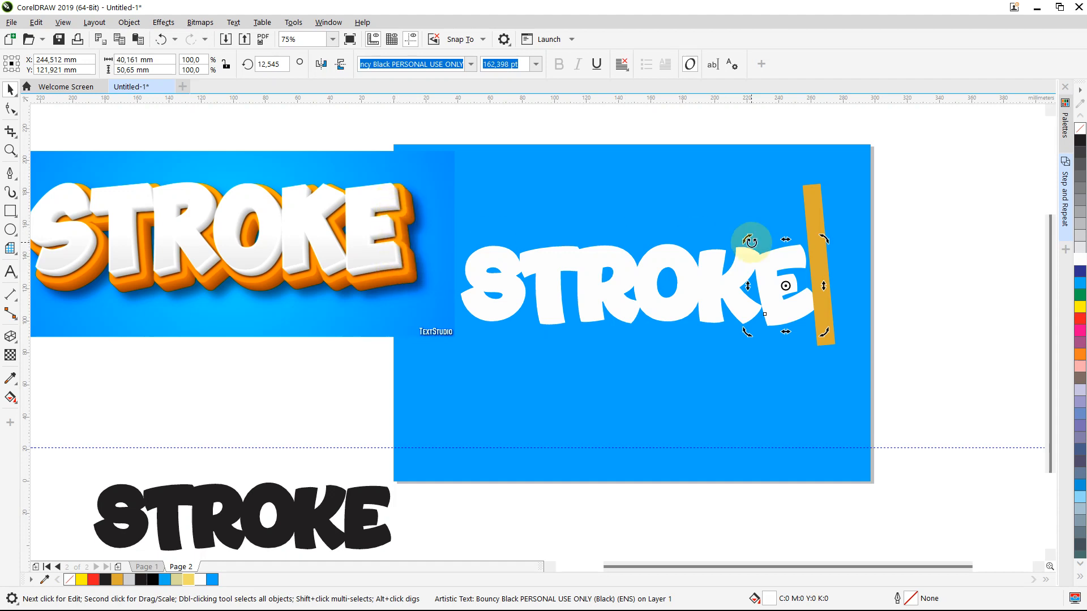
left_click_drag(824, 239, 828, 242)
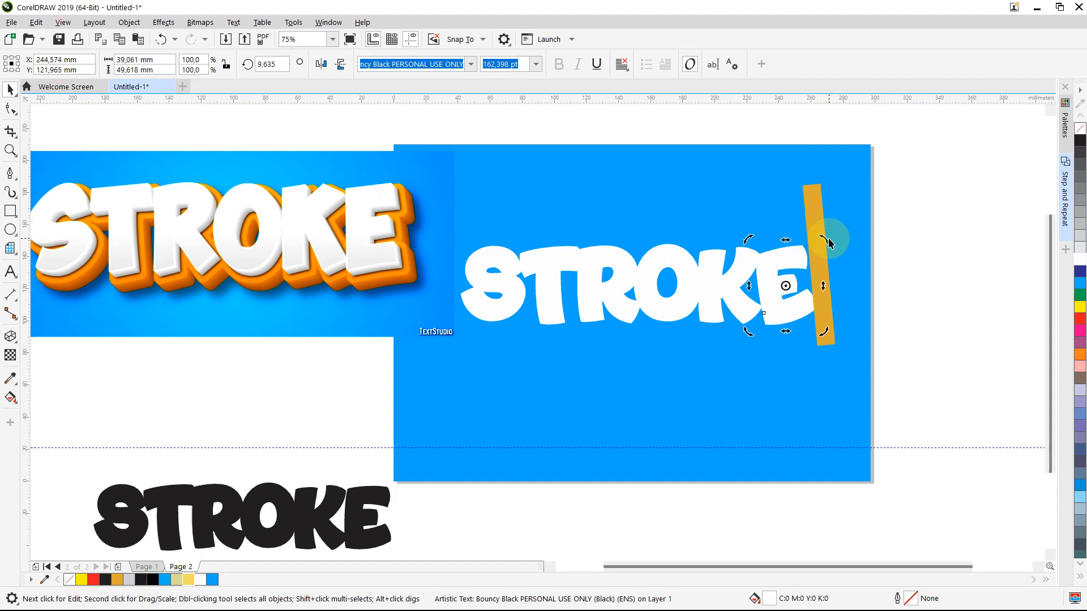
Shift the white S slightly away from the T and move the reference image up, clear of the S
left_click(481, 278)
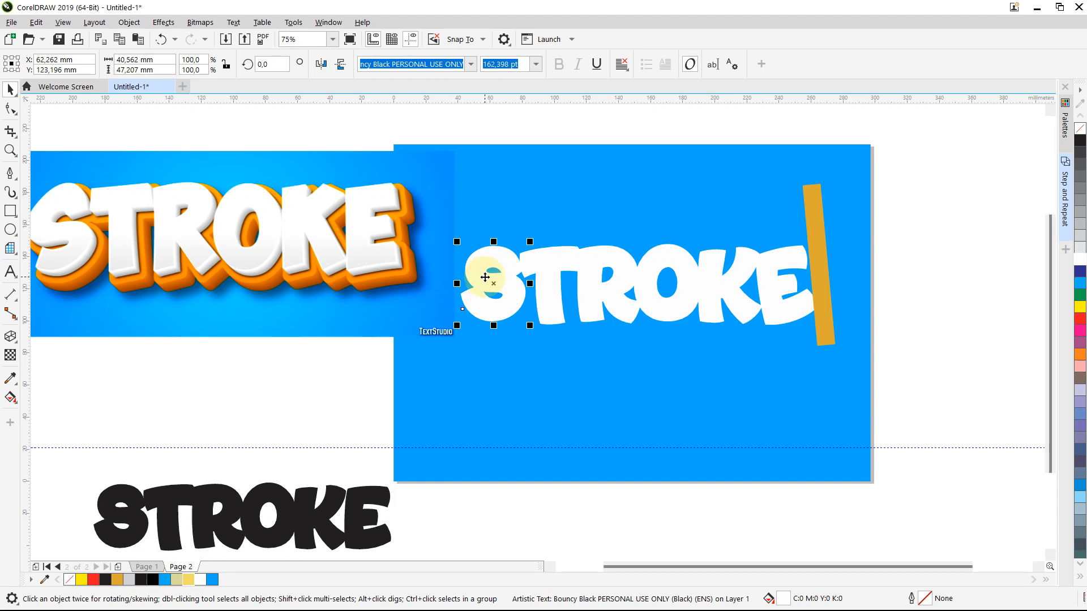
left_click_drag(485, 278, 478, 280)
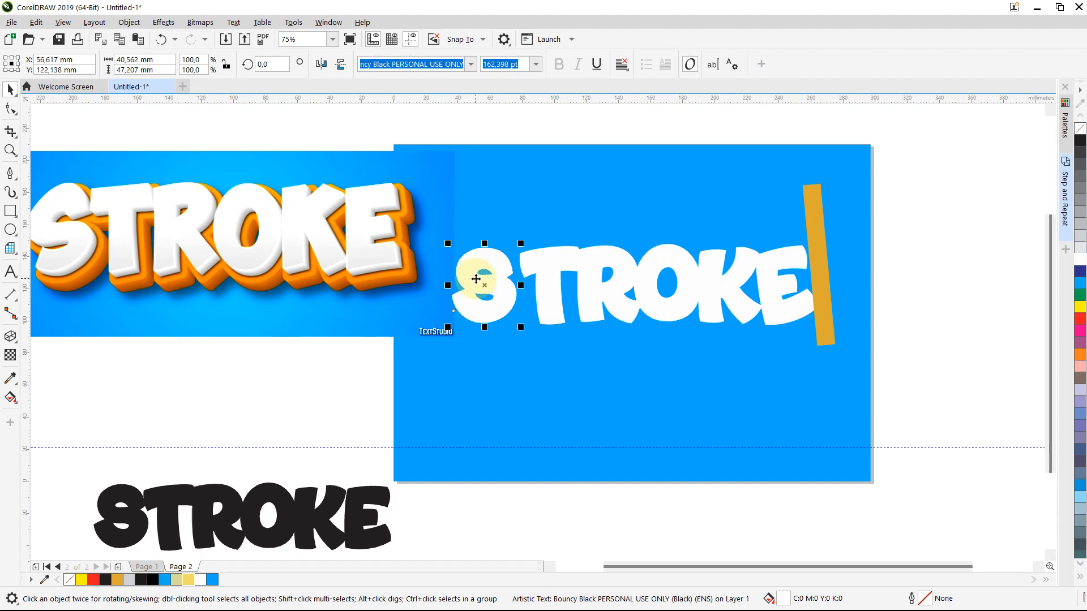
left_click(418, 215)
left_click_drag(418, 214, 418, 214)
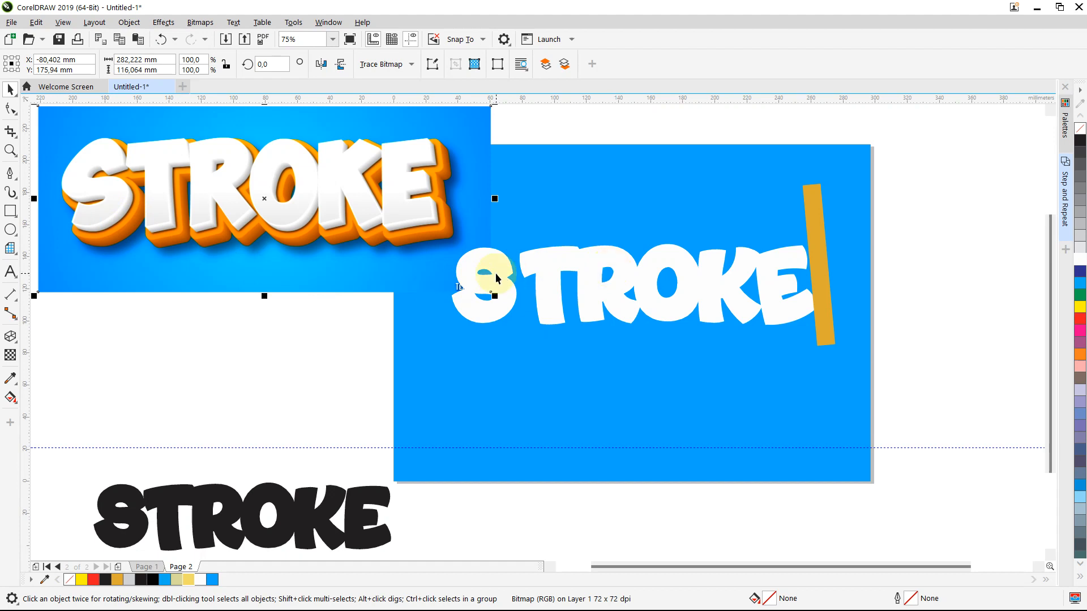
mouse_move(495, 278)
left_mouse_down()
mouse_move(388, 250)
mouse_move(457, 268)
left_mouse_up()
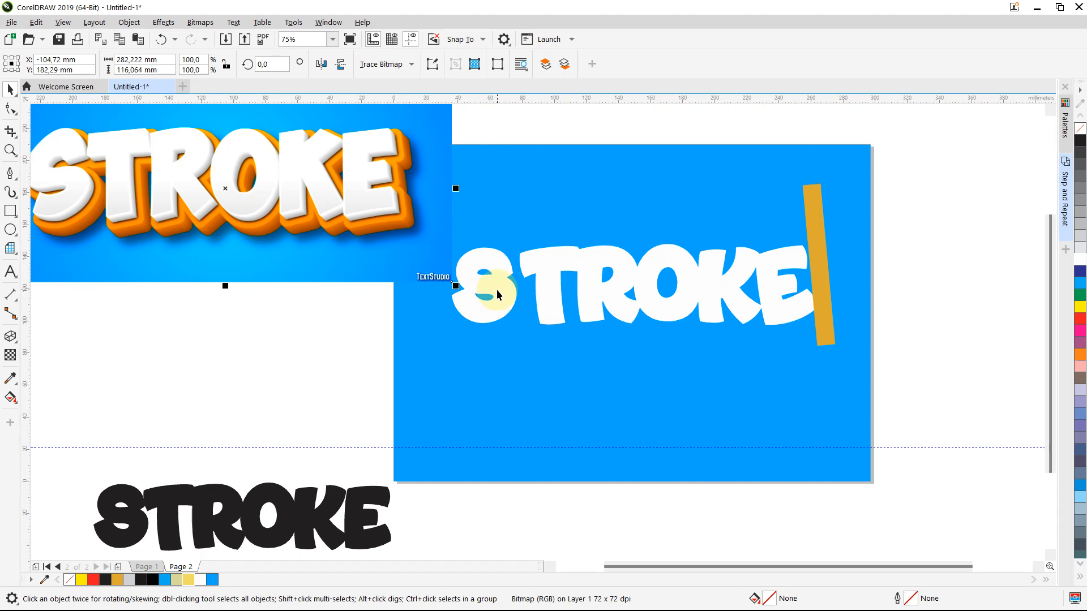
Move the white S back up against the T and place a copy below it, filled with 20% Black
left_click(497, 292)
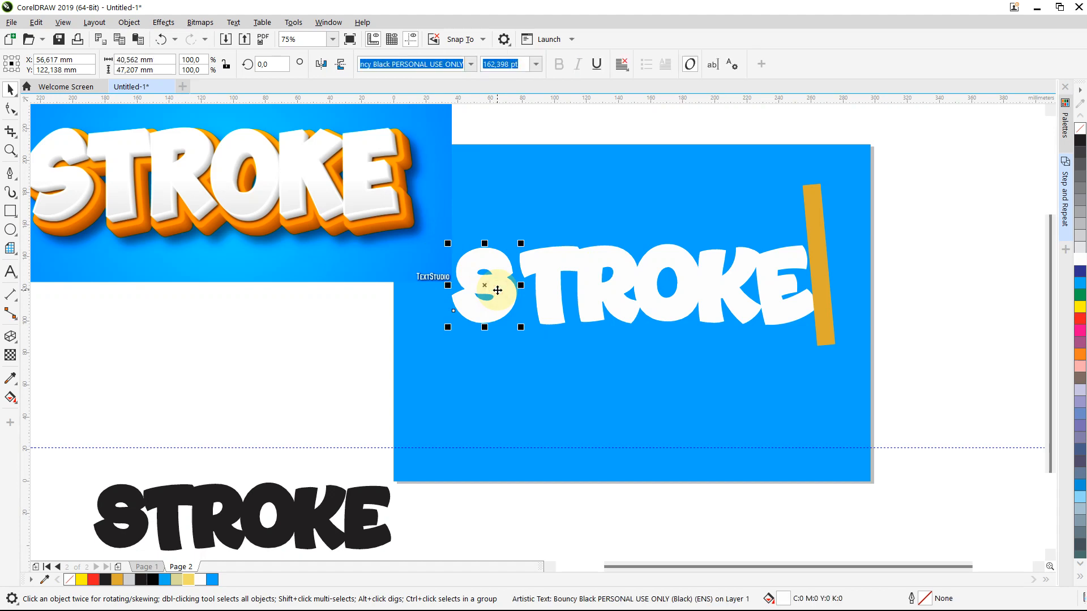
mouse_move(498, 290)
left_mouse_down()
mouse_move(502, 392)
mouse_move(504, 381)
left_mouse_up()
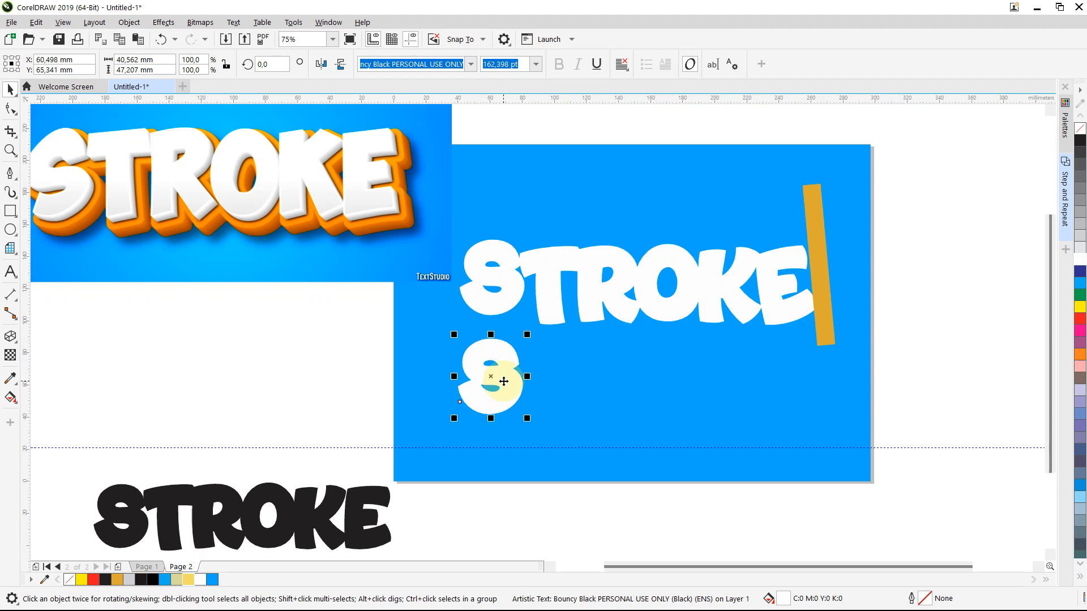
left_click(128, 582)
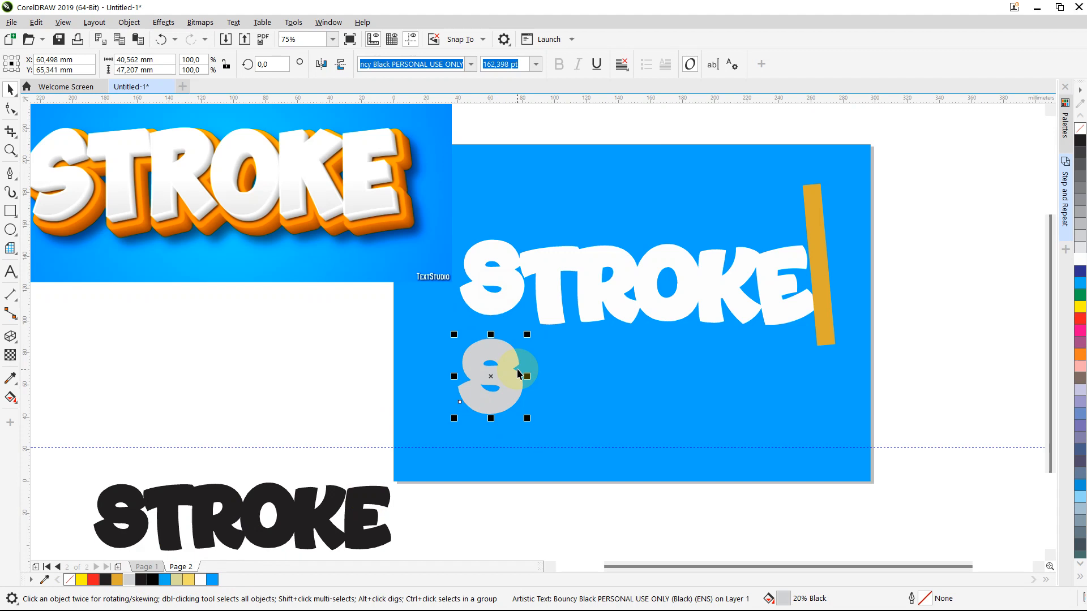
Move the reference image right and slightly up so that its entire S is in view
left_click_drag(160, 213, 206, 200)
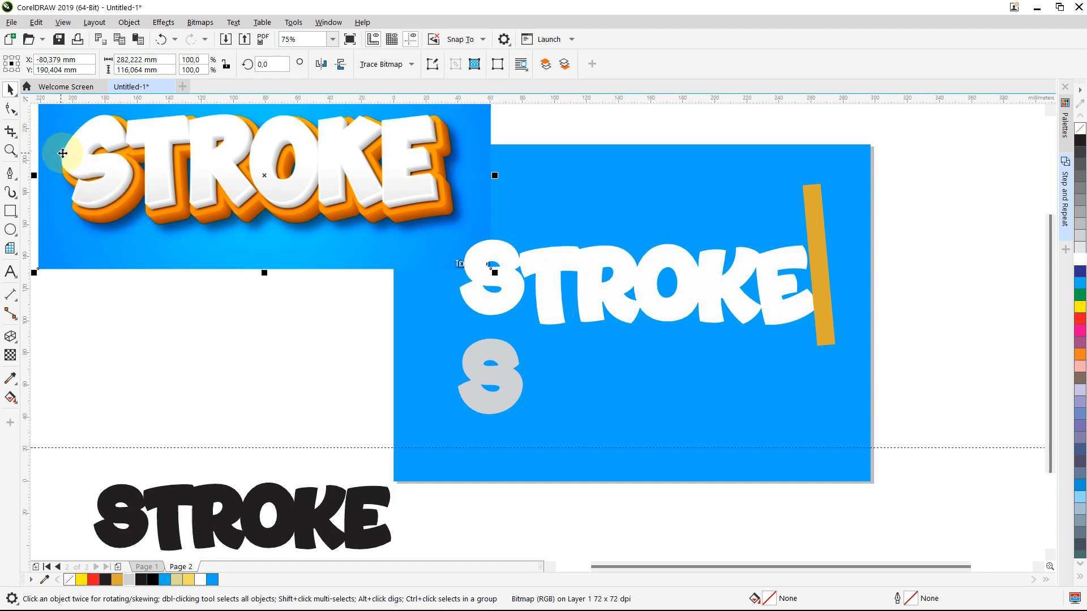
Draw a circle about 42 mm wide over the reference S's upper curve and a copy about 29 mm wide over its lower curve
left_click(10, 230)
mouse_move(31, 232)
left_mouse_down()
mouse_move(77, 266)
mouse_move(97, 301)
mouse_move(89, 195)
mouse_move(214, 355)
left_mouse_up()
left_click(10, 89)
left_click(81, 257)
mouse_move(81, 256)
left_mouse_down()
mouse_move(238, 222)
mouse_move(246, 272)
left_mouse_up()
key("ctrl+d")
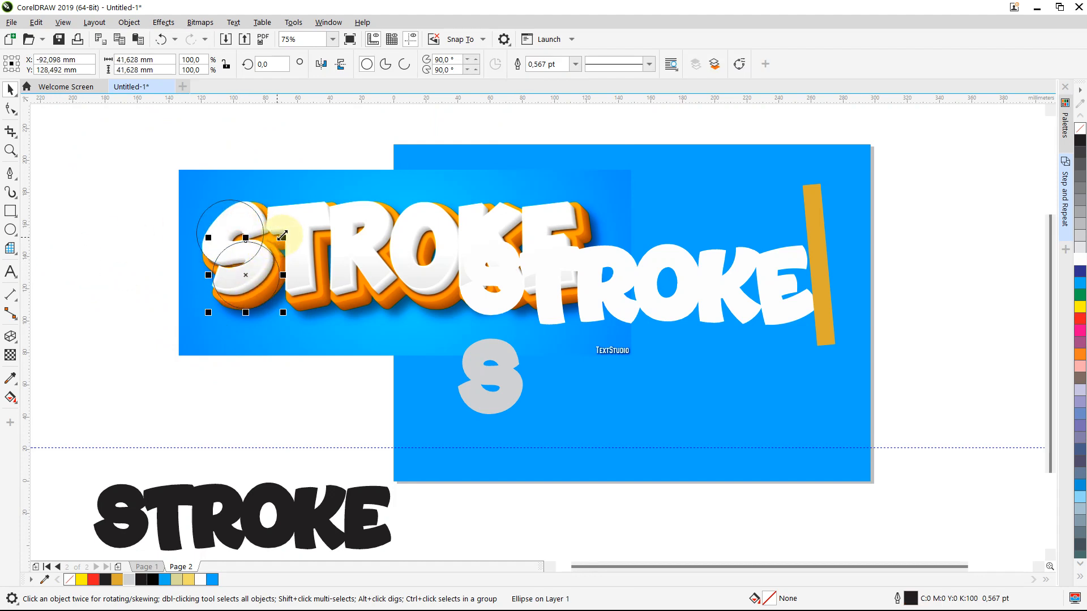
left_click_drag(282, 236, 239, 258)
Move the reference image out from under the circles, scale it to about 75.8%, and place it beside the blue page
mouse_move(312, 172)
left_mouse_down()
mouse_move(224, 215)
mouse_move(146, 78)
left_mouse_up()
left_click_drag(206, 95, 214, 145)
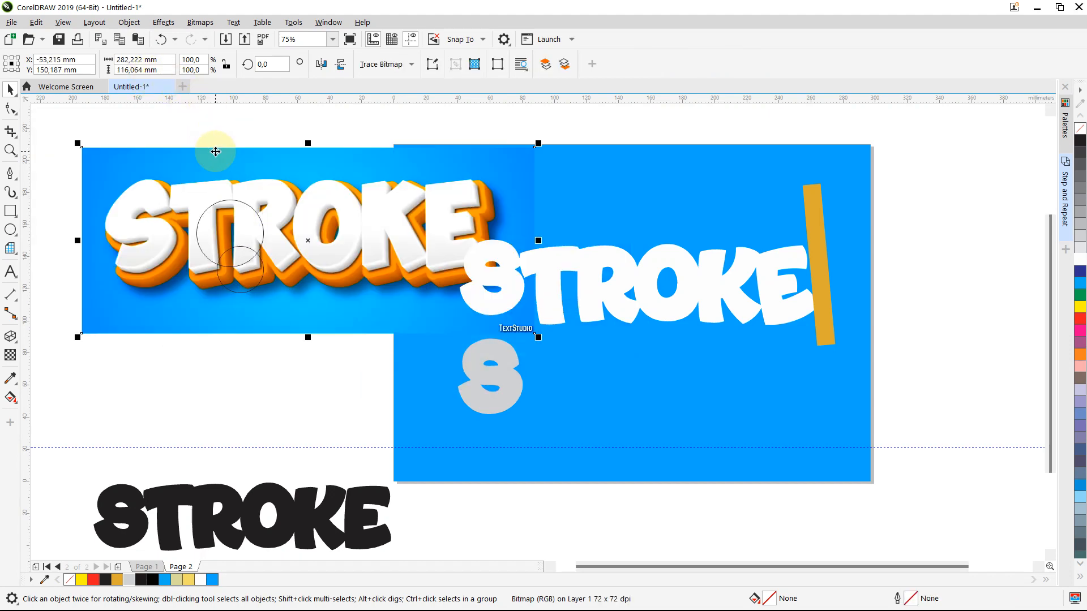
left_click(10, 150)
left_click(215, 212)
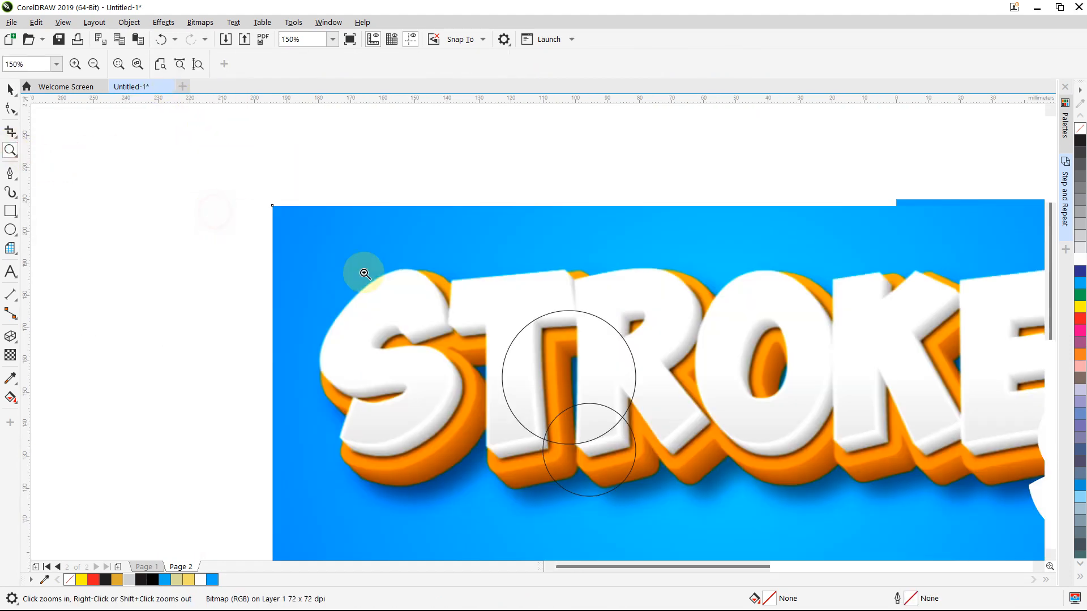
right_click(498, 170)
right_click(498, 170)
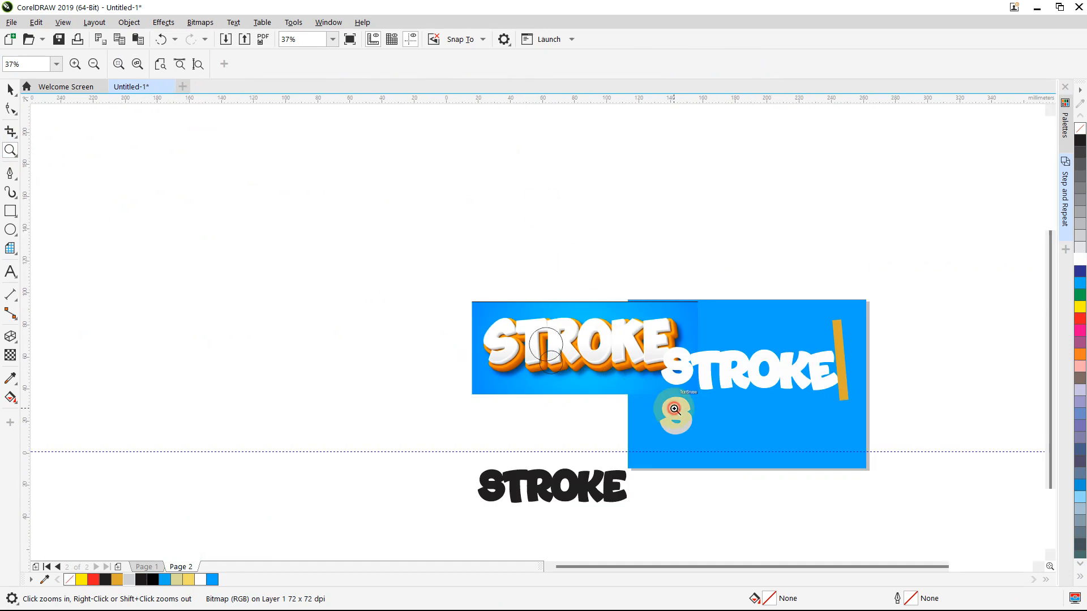
left_click(674, 408)
left_click(10, 89)
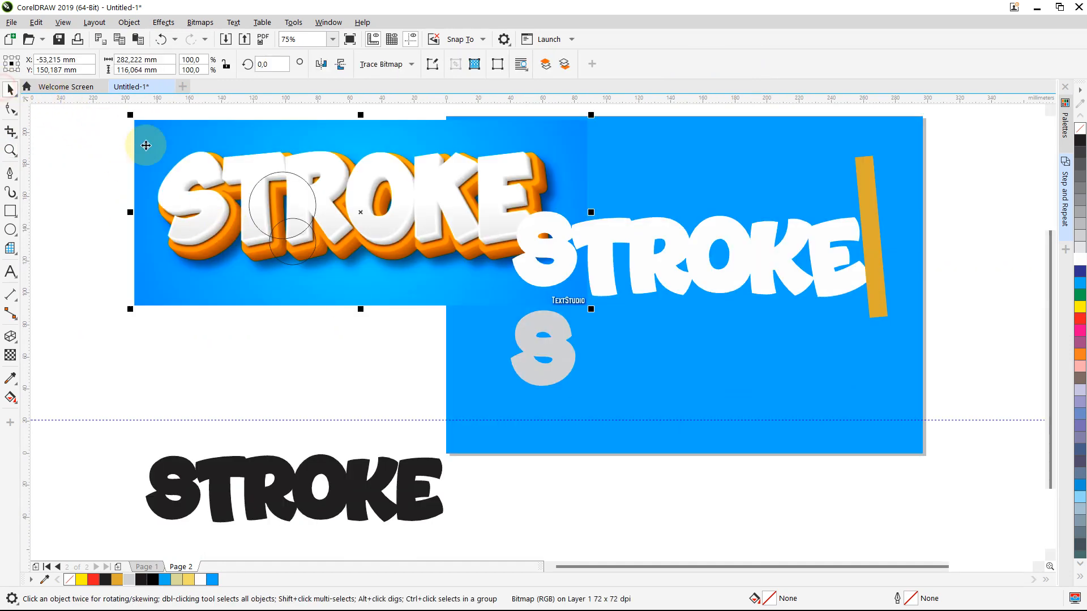
left_click_drag(179, 151, 114, 143)
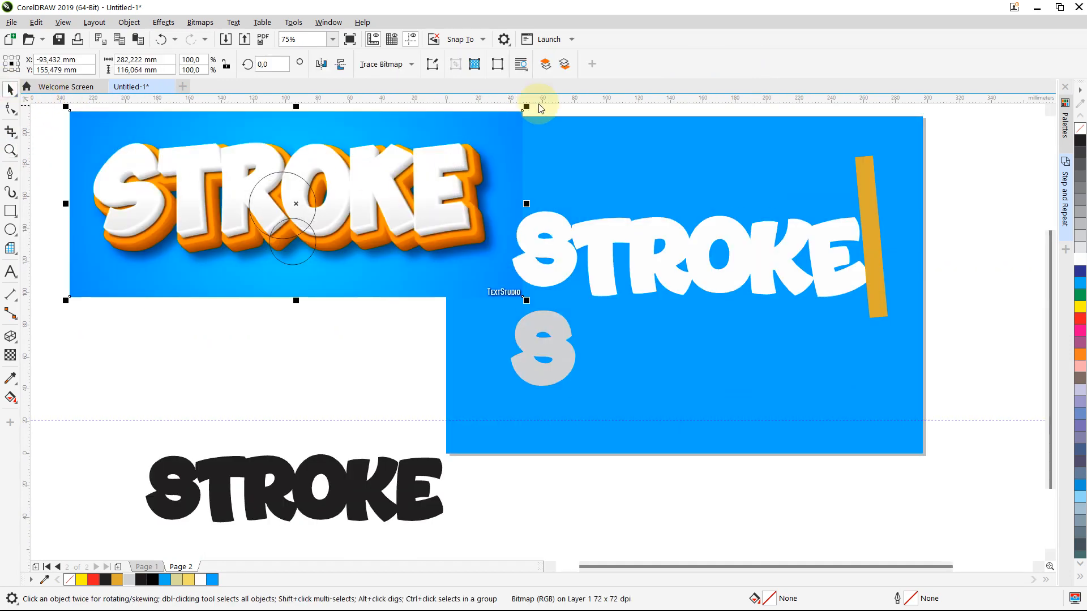
left_click_drag(527, 107, 414, 154)
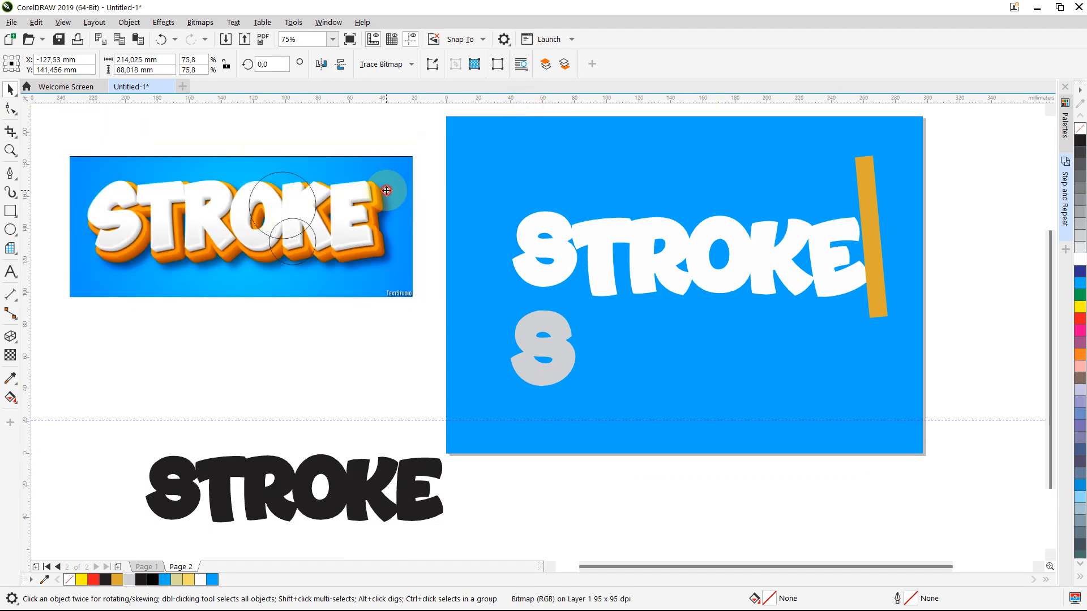
left_click_drag(312, 212, 311, 195)
Move both circles onto the grey S and group them with a white outline
left_click_drag(202, 121, 334, 275)
left_click_drag(305, 227, 566, 361)
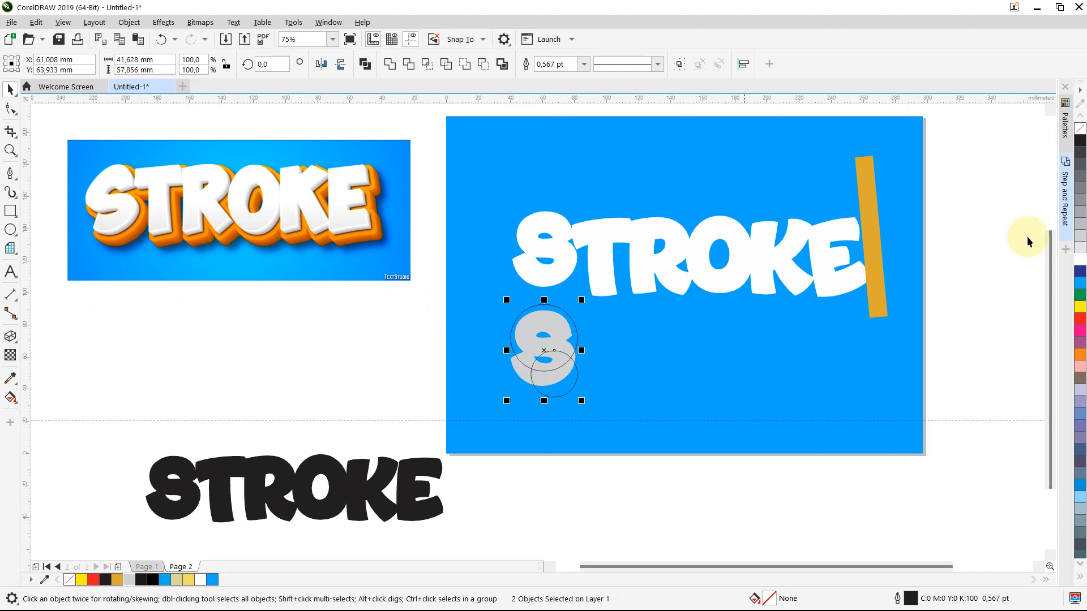
right_click(1078, 264)
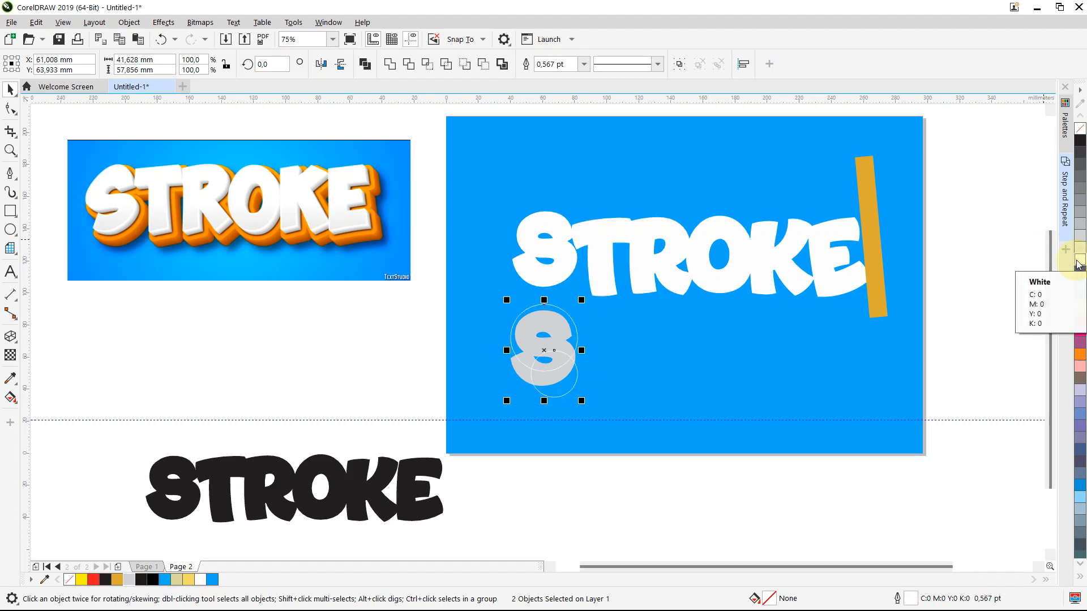
key("ctrl+g")
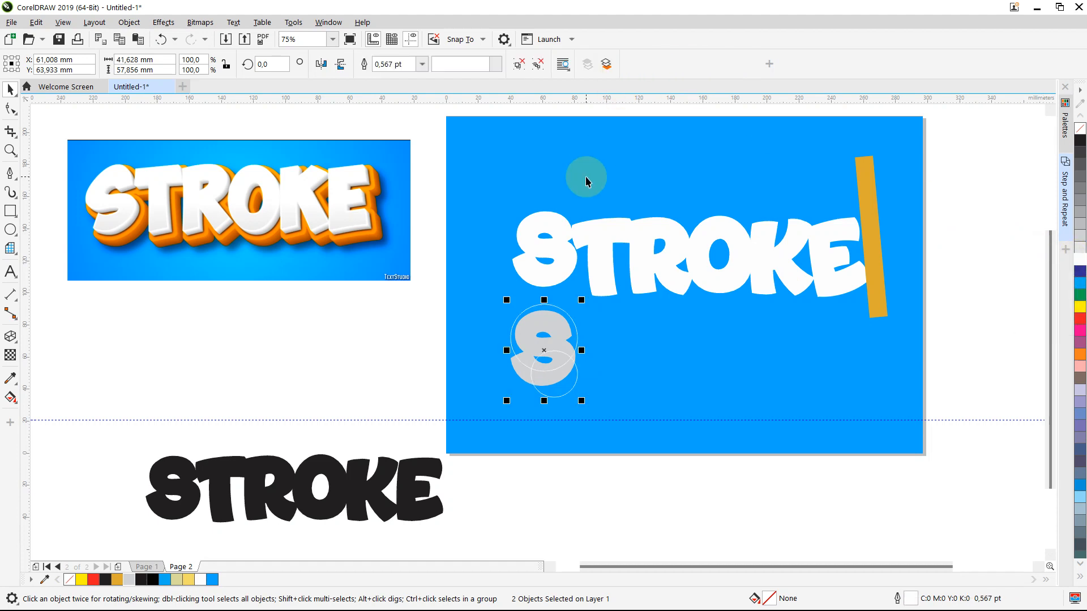
Move the circle group to the left, clear of the grey S
scroll(558, 208, "up", 2)
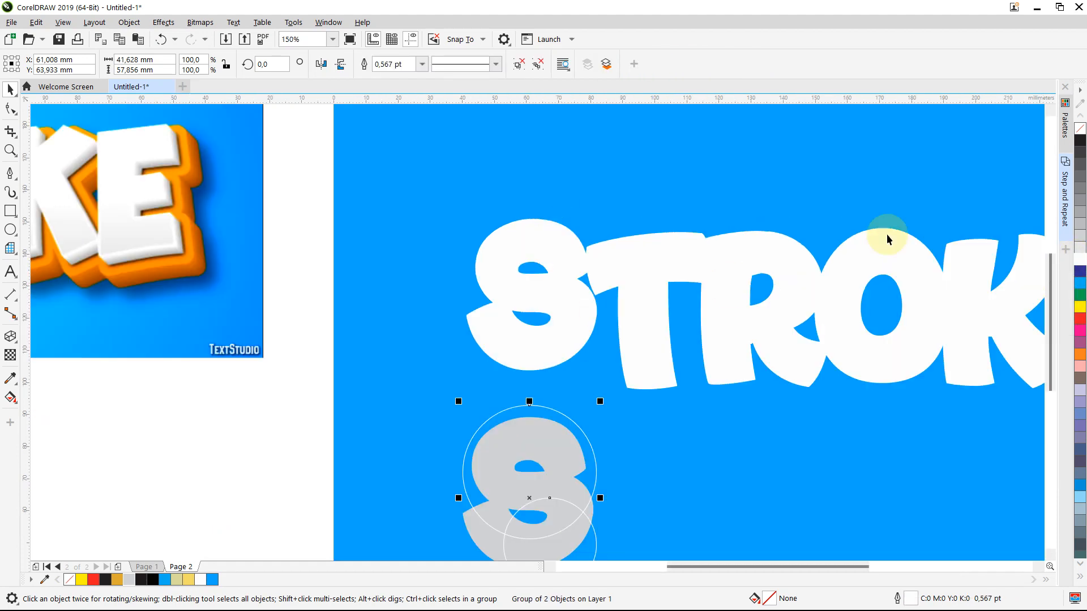
scroll(1056, 300, "down", 1)
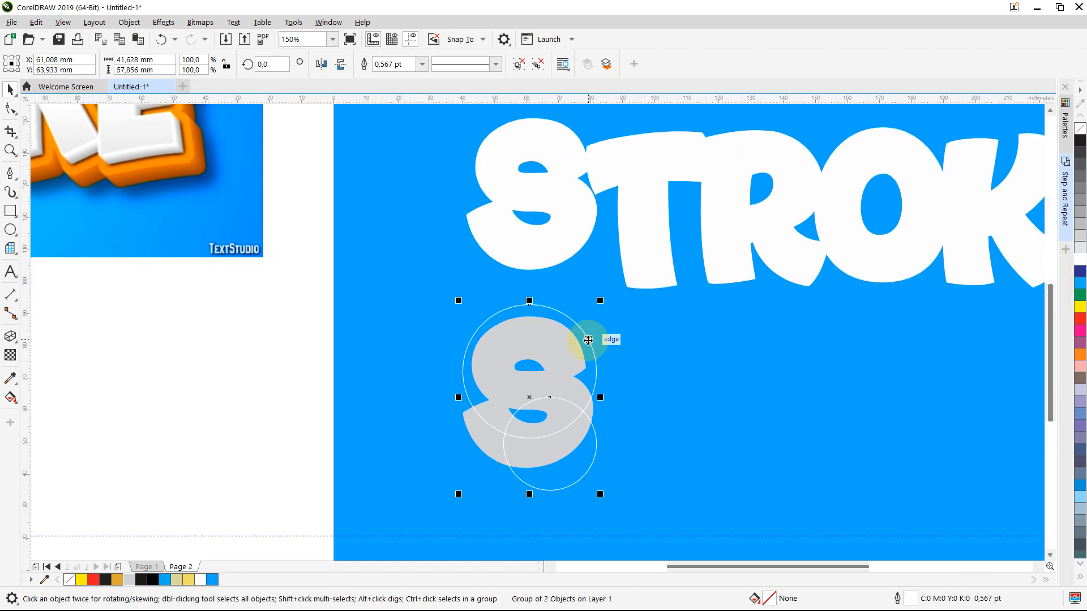
left_click_drag(587, 339, 436, 326)
left_click(513, 370)
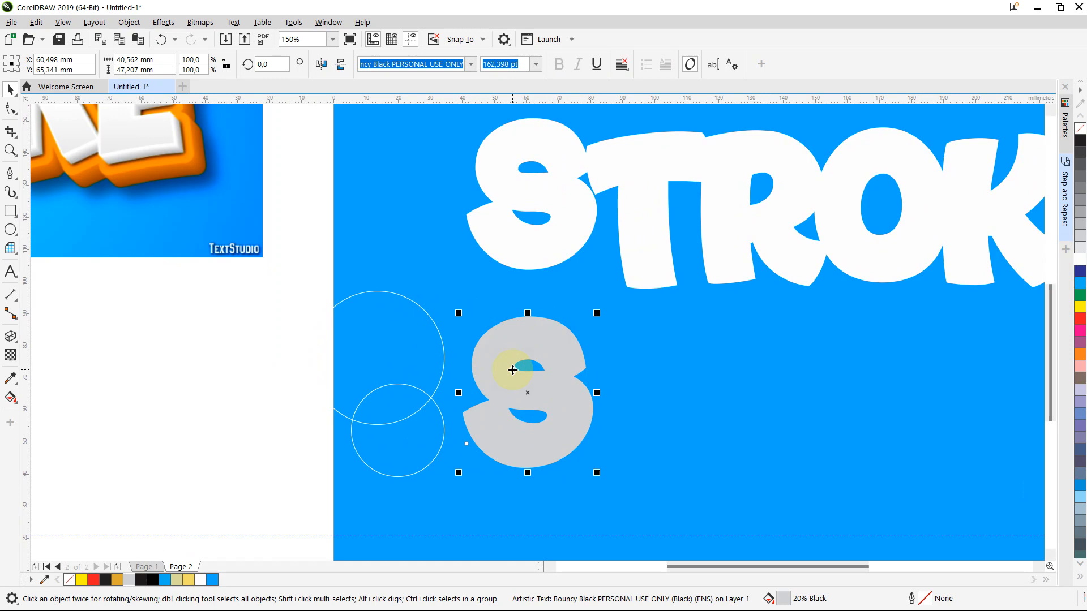
right_click(513, 370)
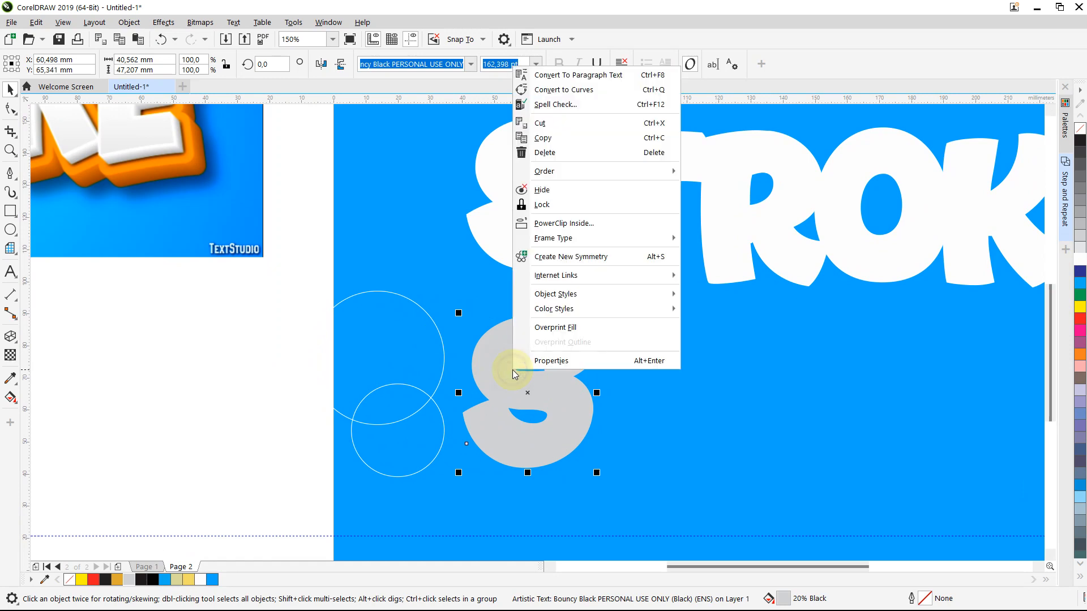
double_click(504, 385)
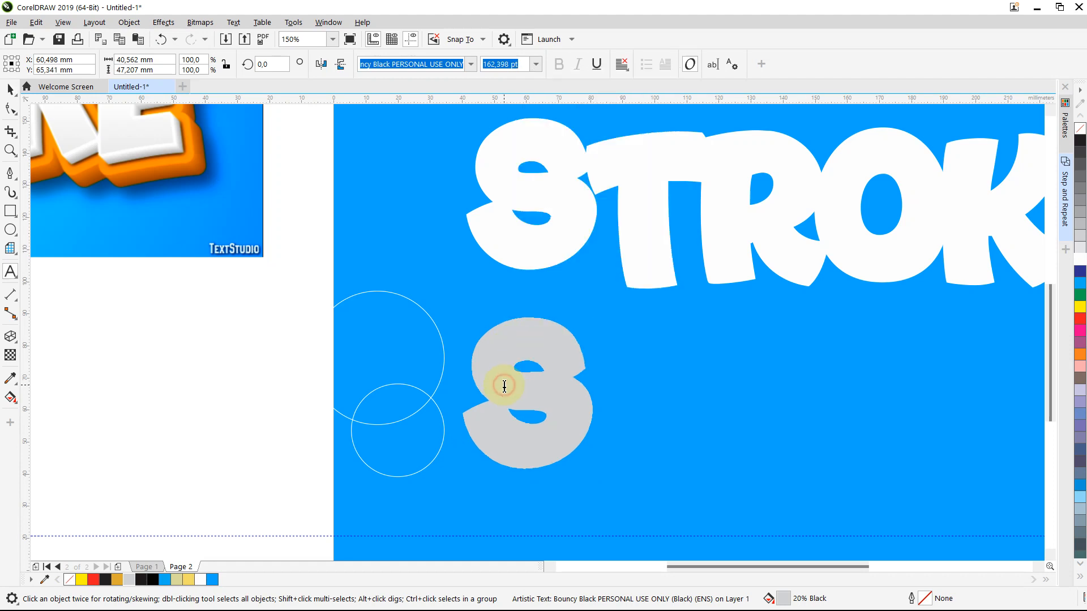
double_click(558, 384)
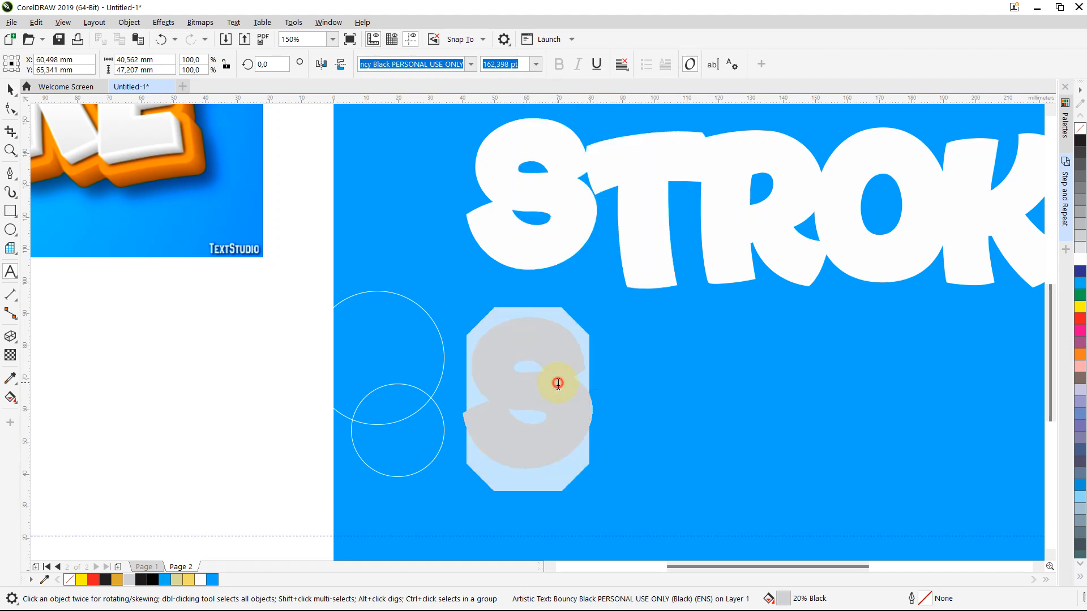
left_click(558, 384)
type("HH")
key("BackSpace")
key("BackSpace")
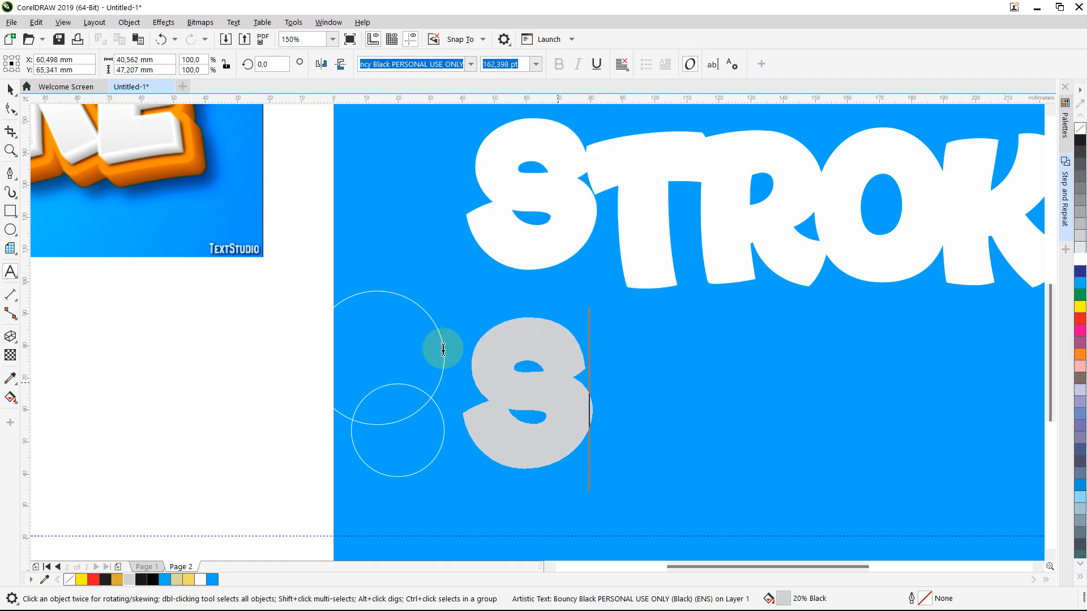
Convert the grey S to curves and fill it with white
left_click(11, 90)
right_click(553, 387)
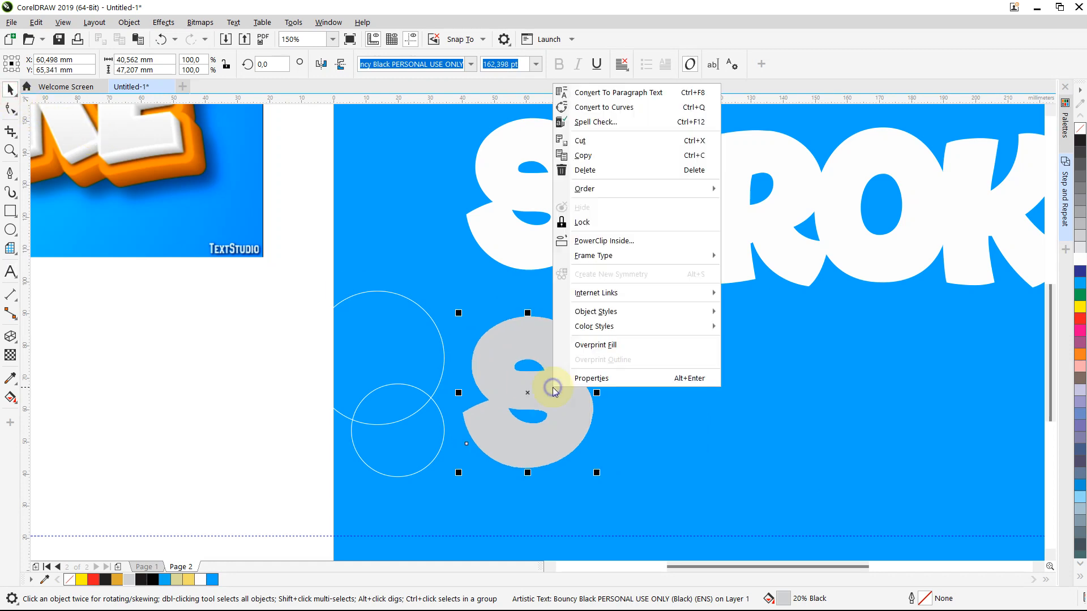
left_click(604, 108)
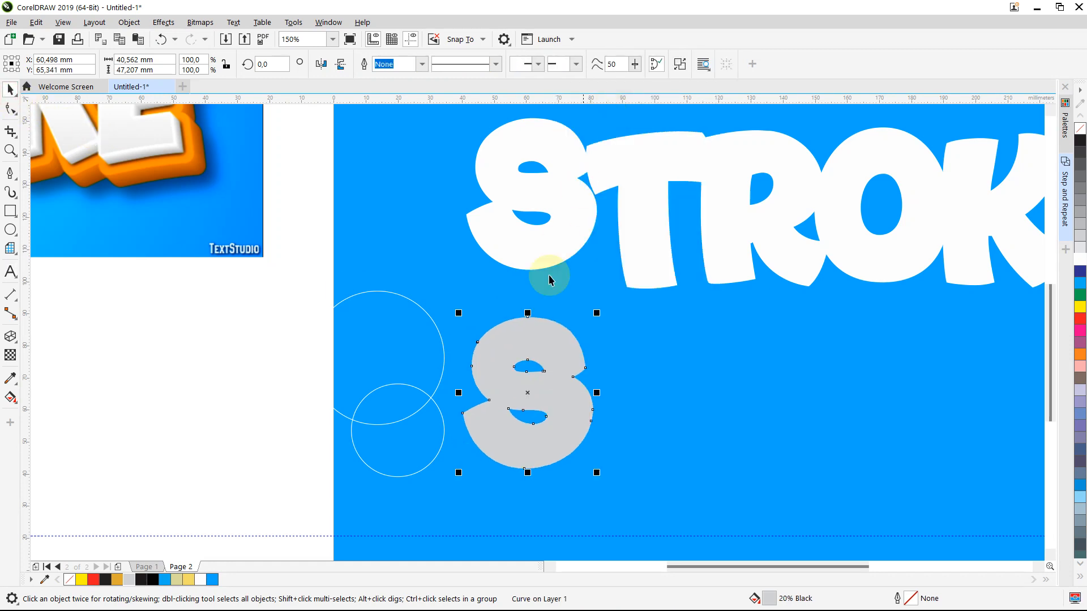
left_click(533, 340)
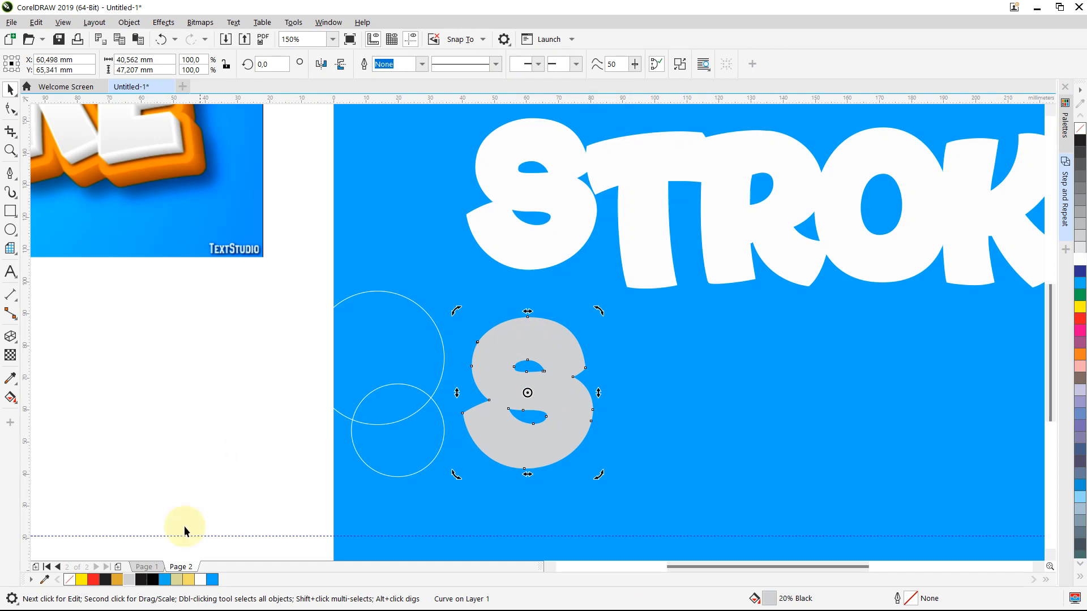
left_click(202, 580)
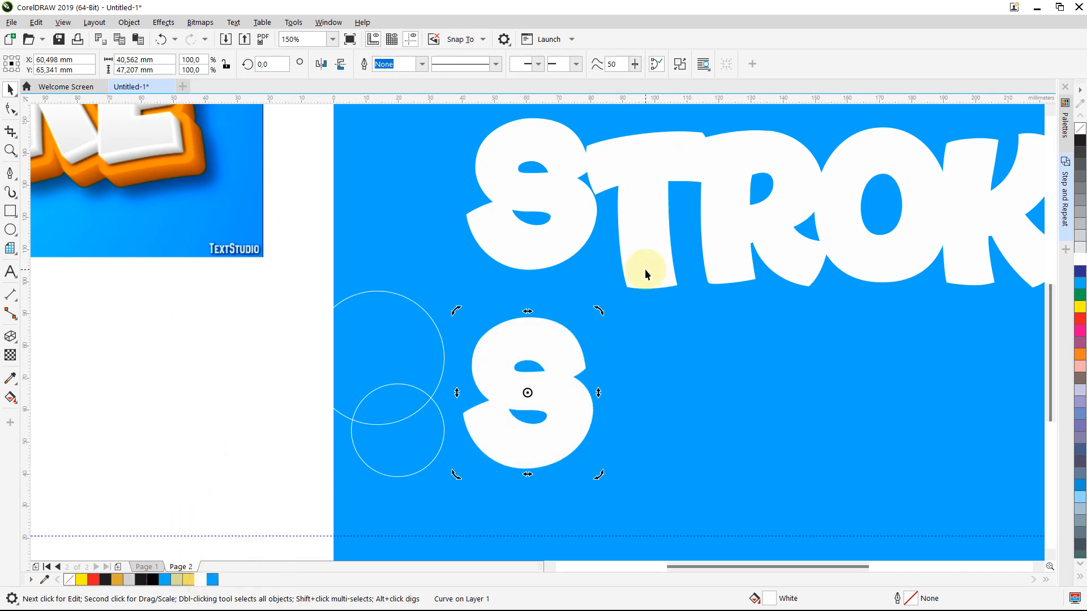
left_click(230, 416)
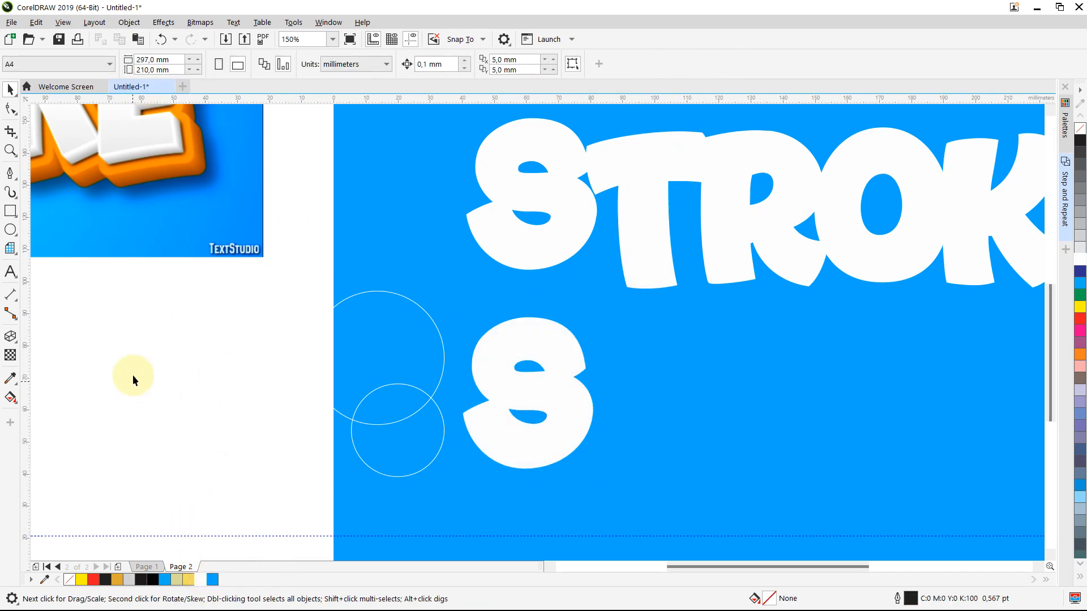
Move the circle group across to the right side of the lower white S
left_click(474, 343)
left_click(434, 333)
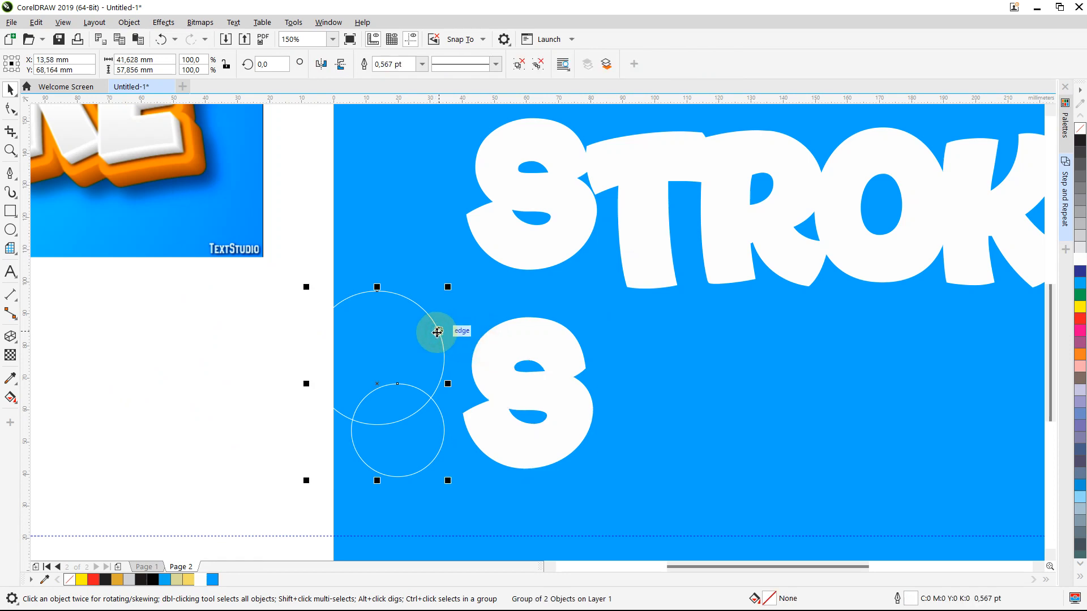
left_click_drag(434, 333, 731, 333)
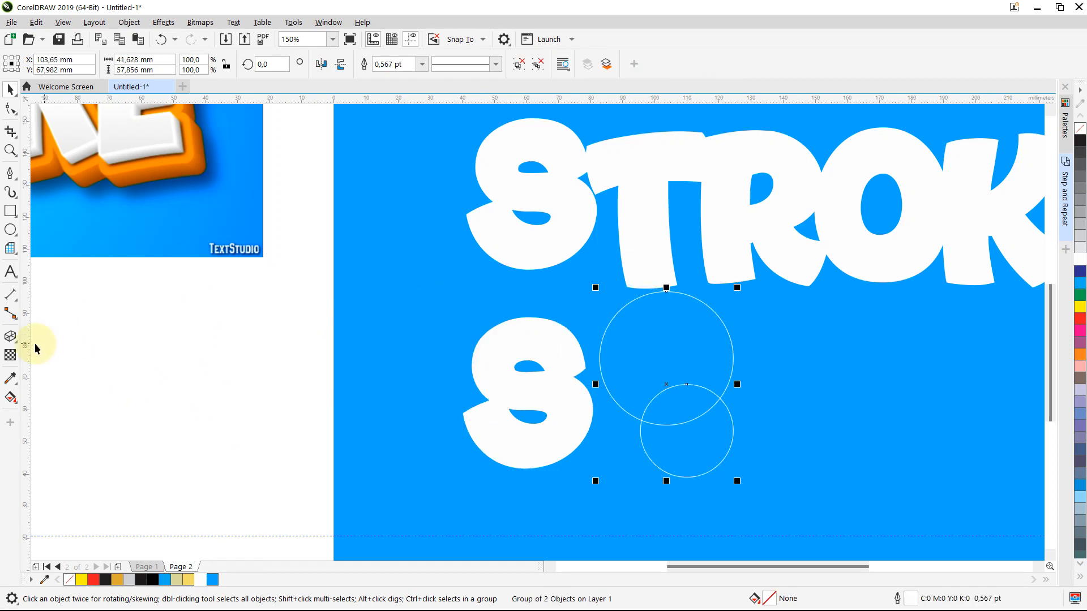
left_click(17, 345)
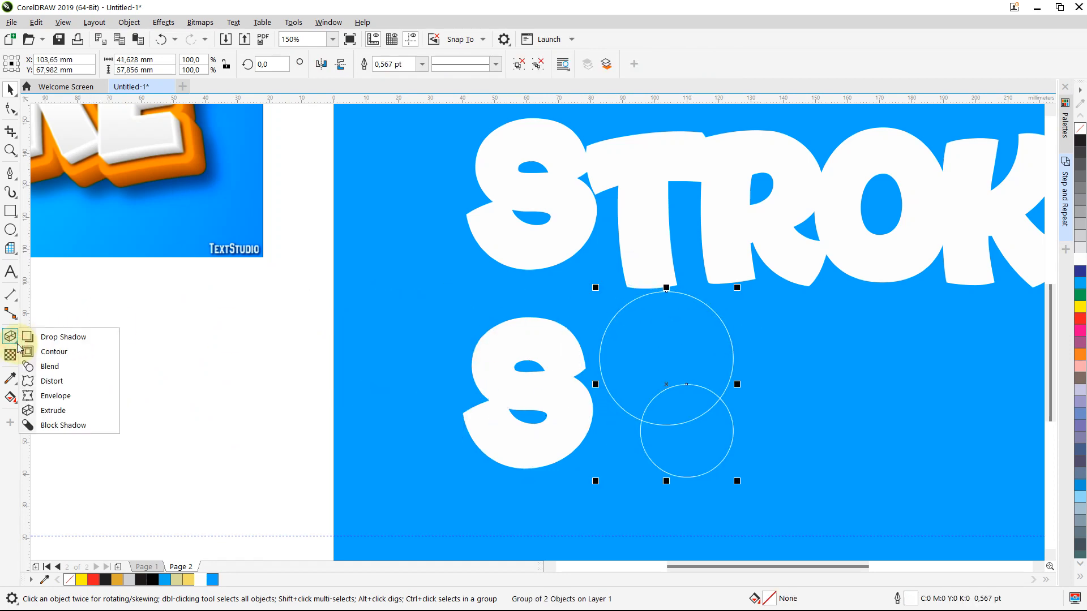
left_click(53, 396)
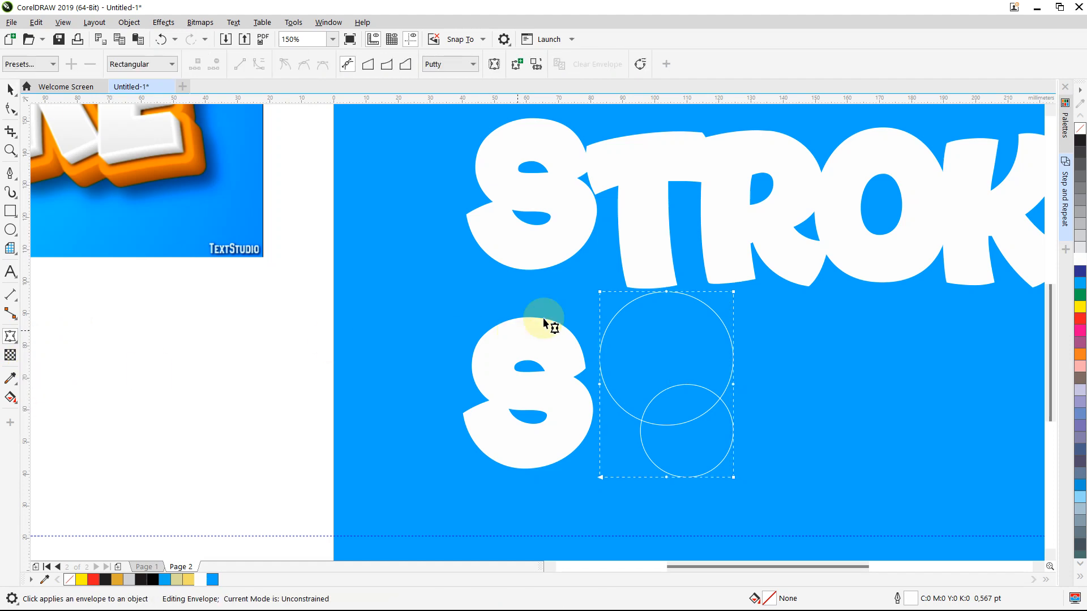
left_click(518, 346)
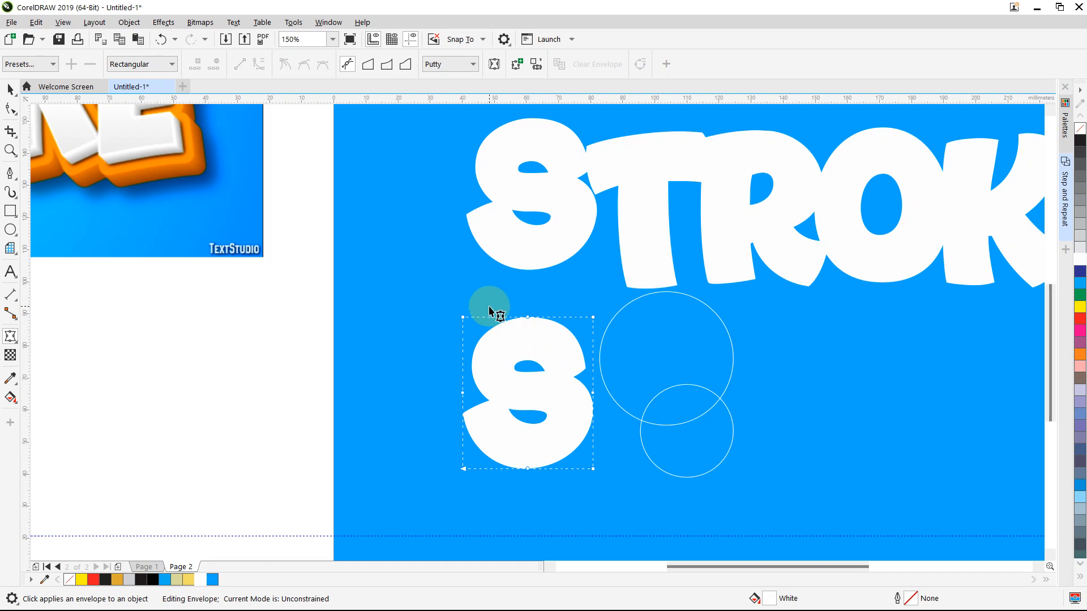
Move the circle group back over the lower white S and give it a red outline
left_click(10, 90)
left_click_drag(700, 390, 570, 403)
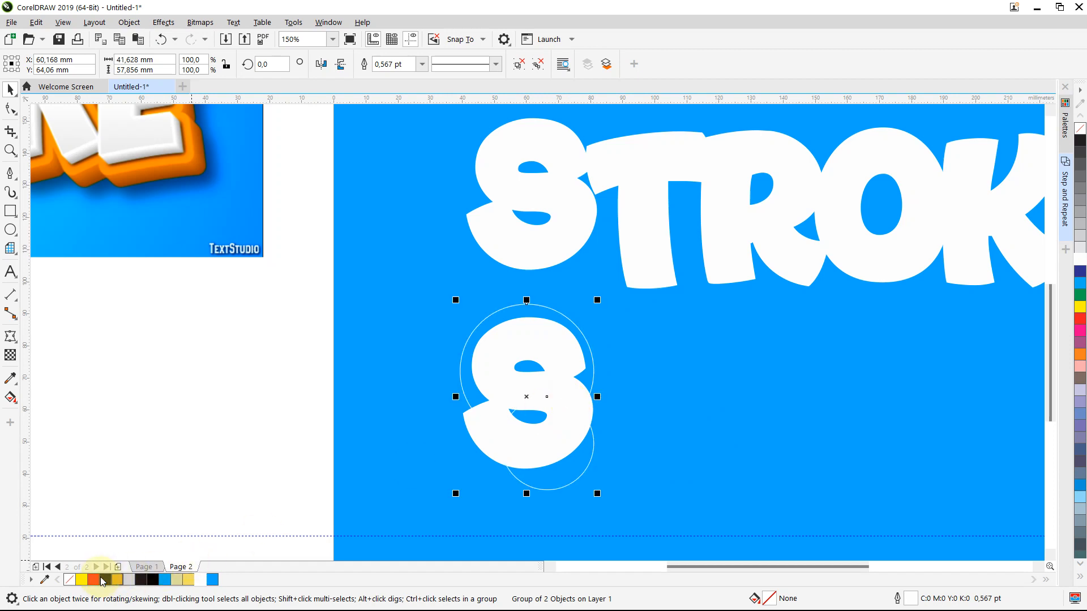
right_click(93, 579)
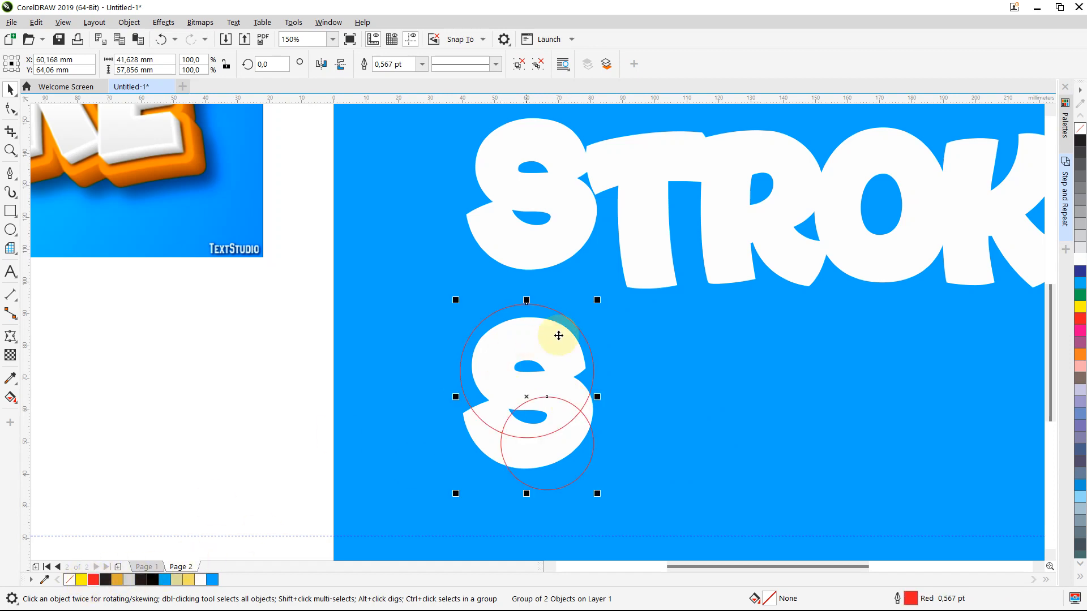
Shift the red circle group slightly down and left over the S and lock it in place
mouse_move(570, 328)
left_mouse_down()
mouse_move(573, 349)
mouse_move(565, 332)
left_mouse_up()
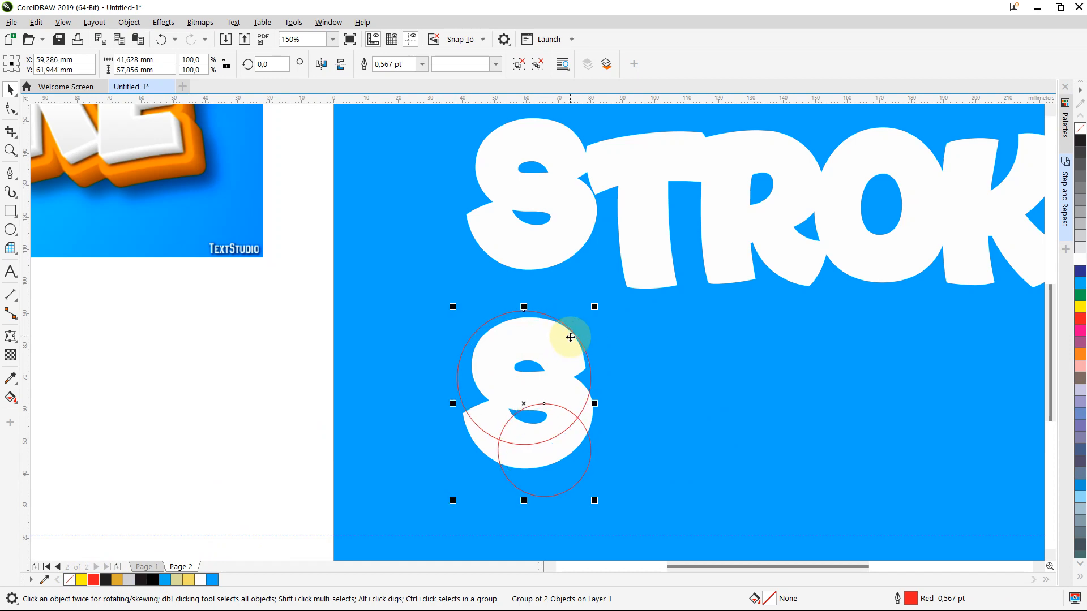
right_click(498, 438)
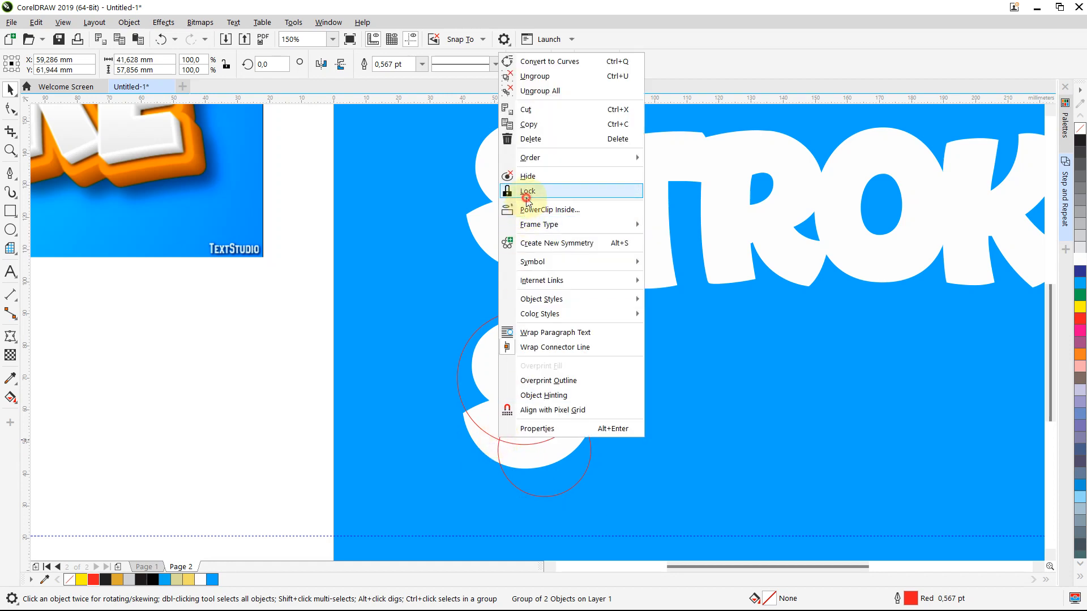
left_click(526, 197)
Try to reshape the lower white S with the Envelope tool by raising its top middle node above the upper red circle
left_click(472, 438)
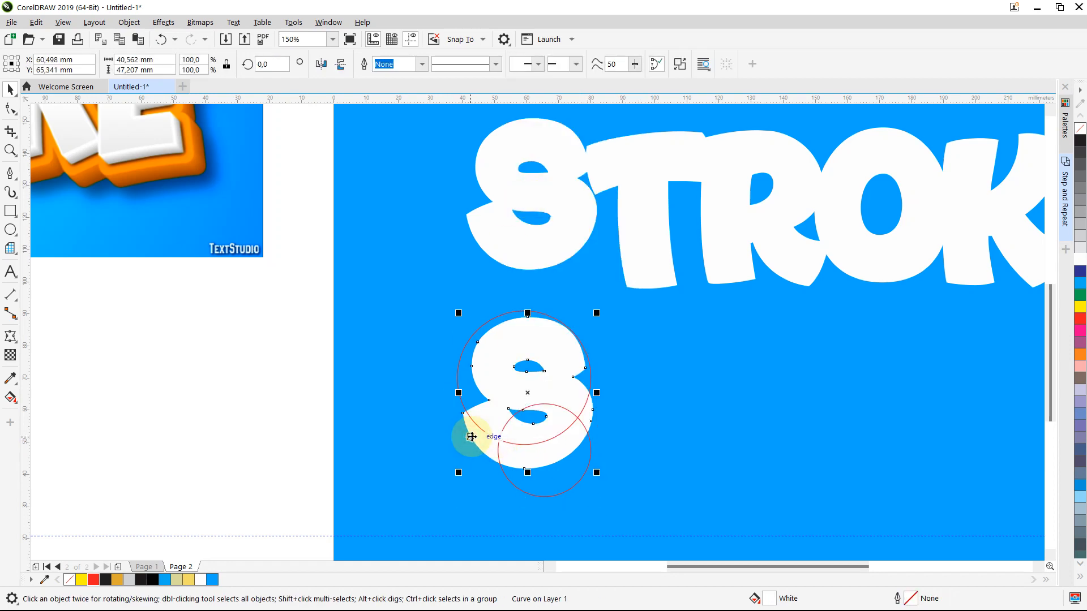
left_click(10, 355)
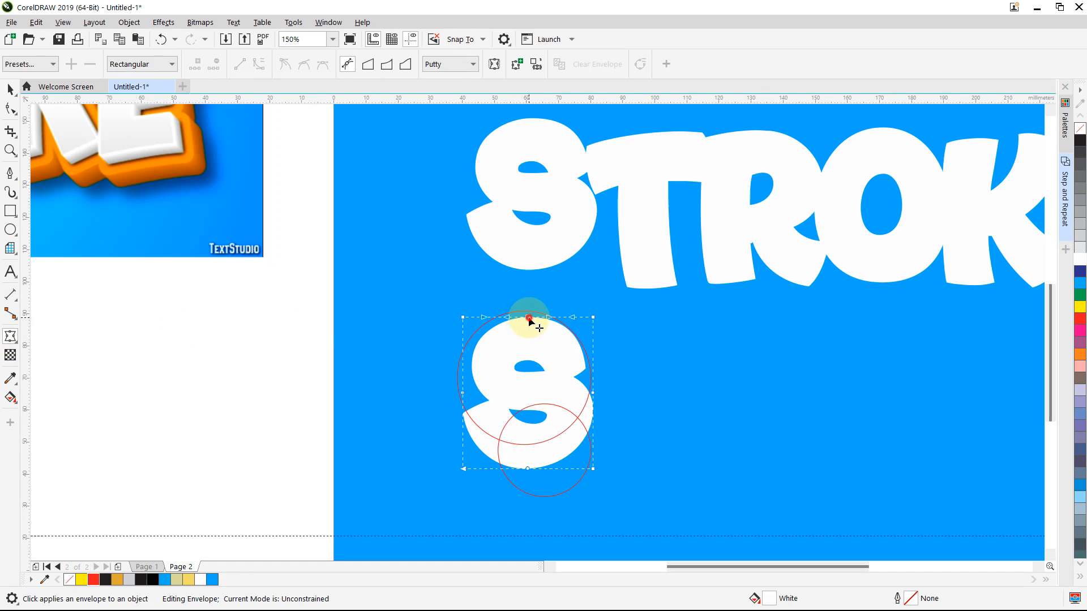
mouse_move(529, 319)
left_mouse_down()
mouse_move(530, 297)
mouse_move(532, 308)
left_mouse_up()
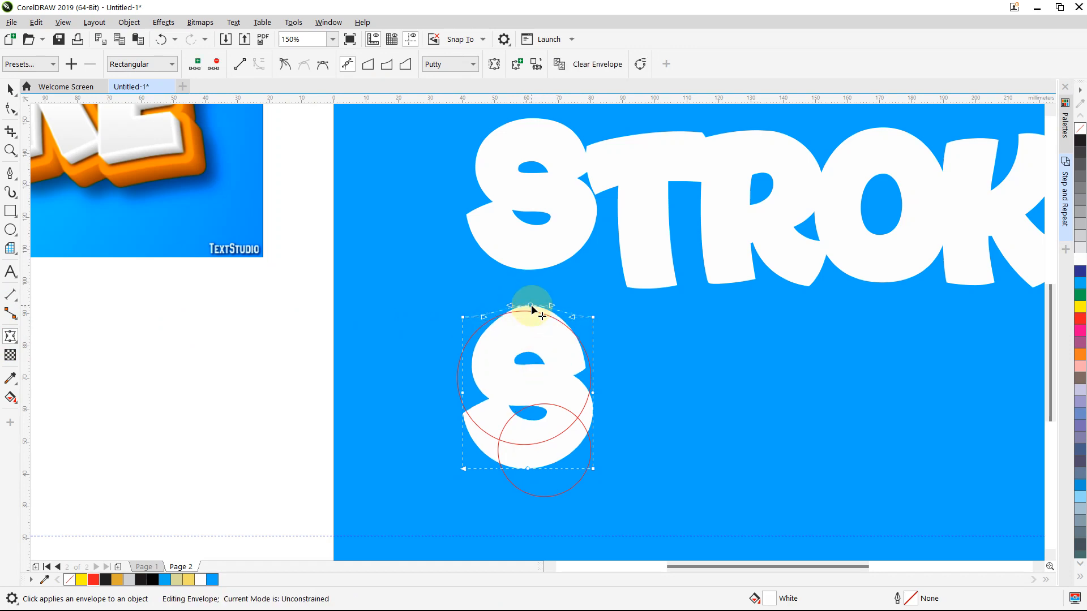
key("ctrl+z")
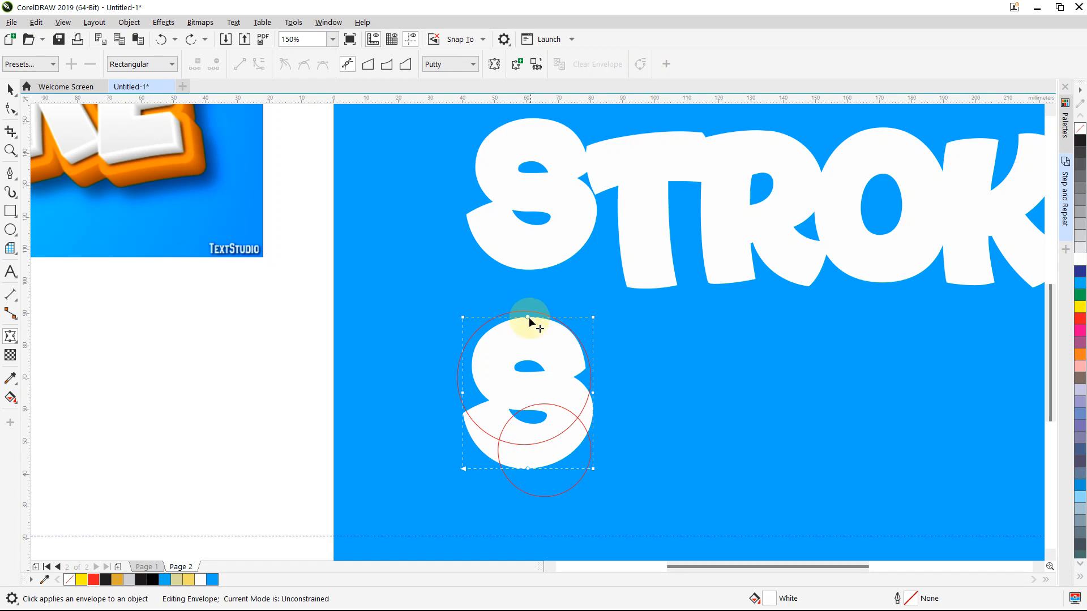
Remove the four middle nodes from the lower white S's envelope, keeping only its corner nodes
left_click(528, 319)
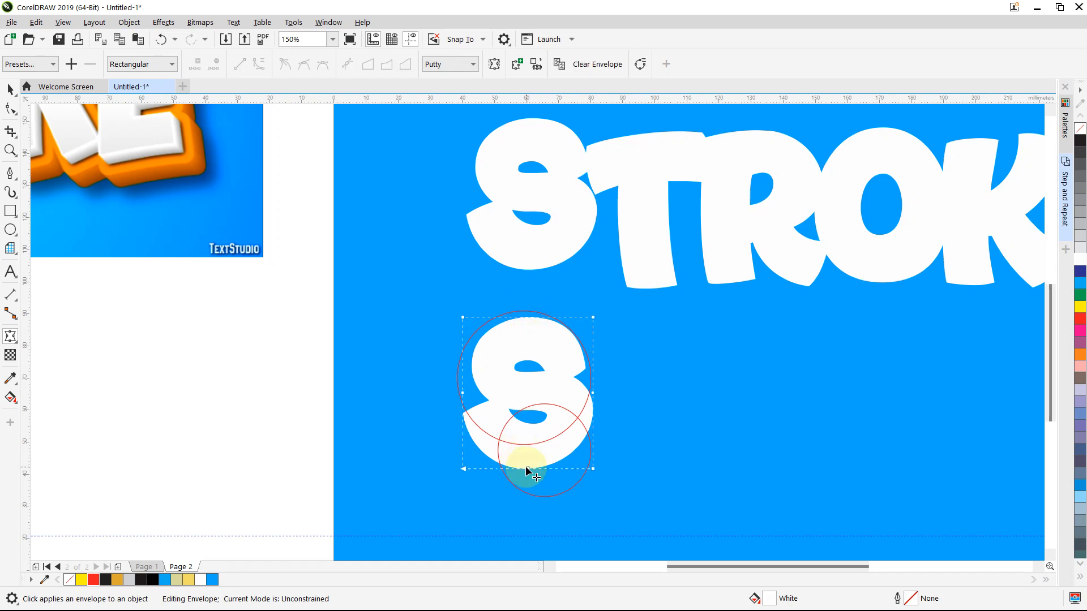
left_click(526, 469)
left_click(462, 393)
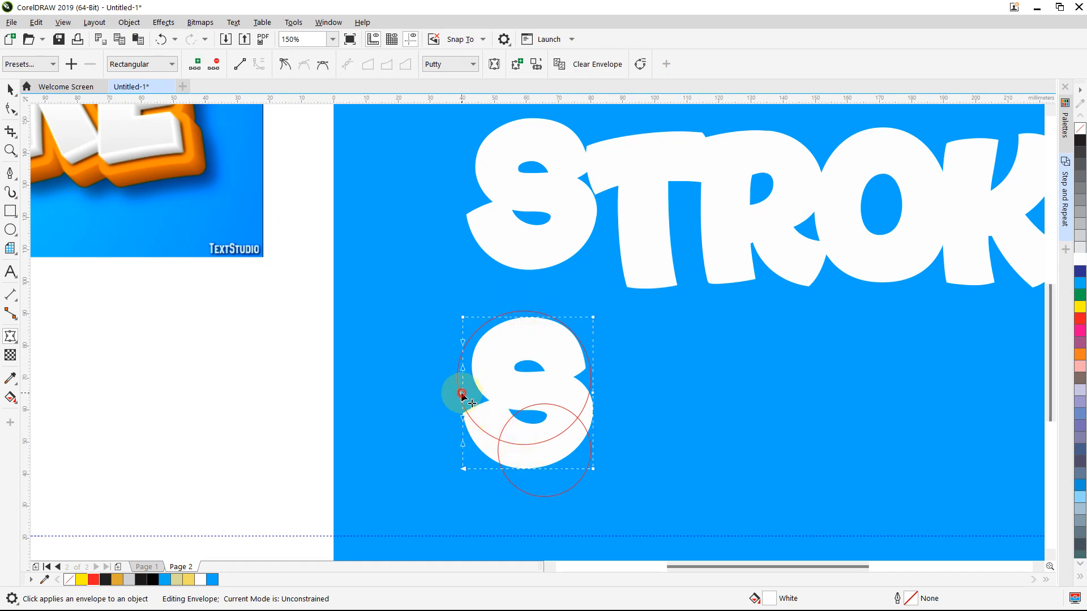
double_click(462, 393)
double_click(592, 393)
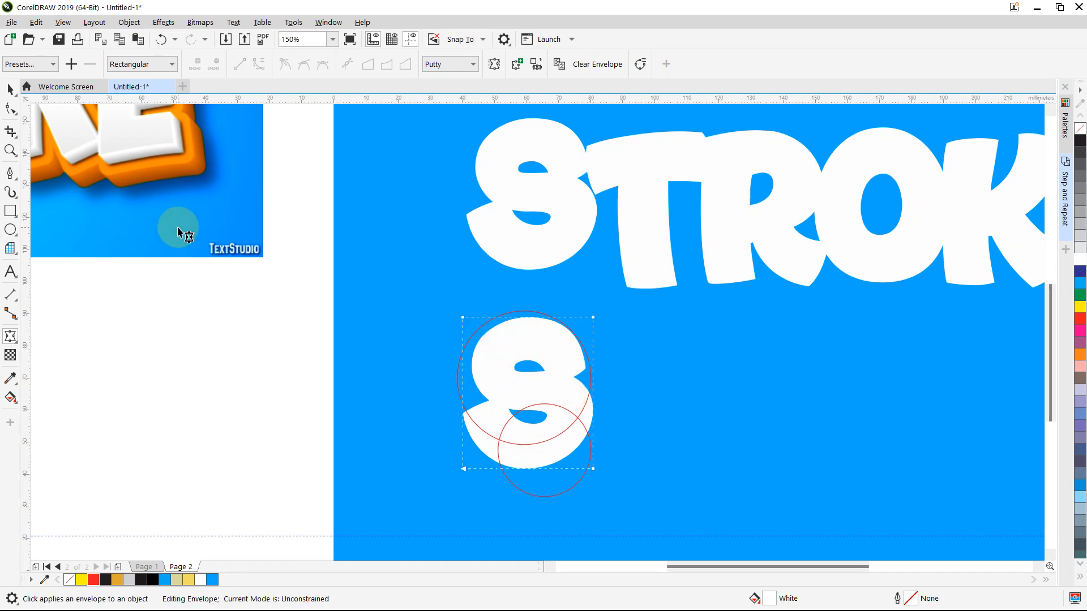
Duplicate the STROKE reference image and place the copy just below the blue page
scroll(179, 232, "down", 2)
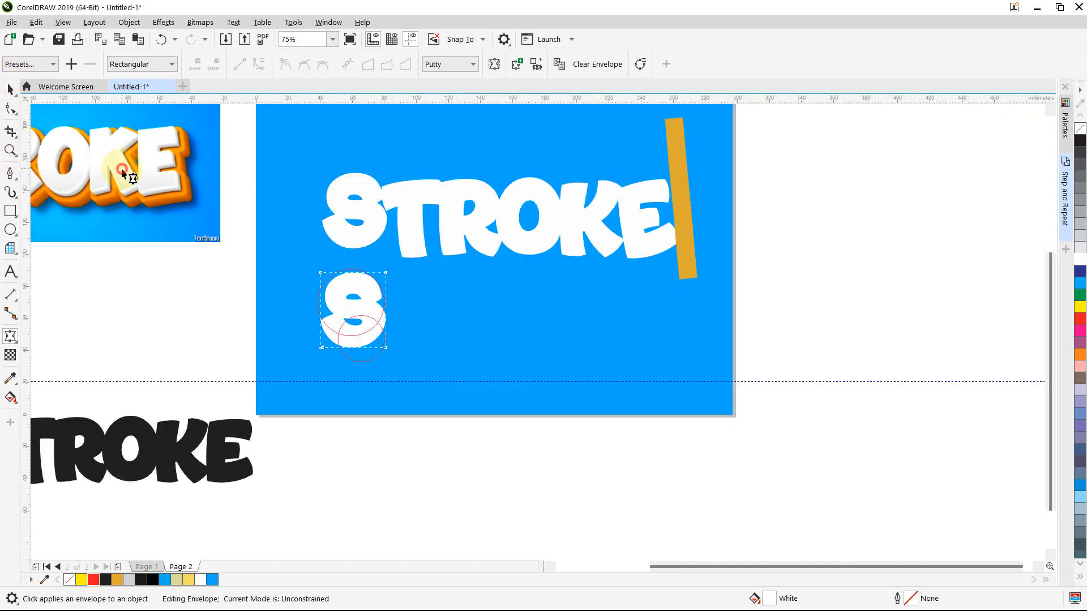
left_click(10, 88)
mouse_move(88, 160)
left_mouse_down()
mouse_move(274, 182)
mouse_move(244, 176)
left_mouse_up()
key("ctrl+d")
mouse_move(165, 178)
left_mouse_down()
mouse_move(523, 500)
mouse_move(520, 490)
left_mouse_up()
Try to crop the duplicated reference image to its letter S with the Crop tool
left_click(10, 132)
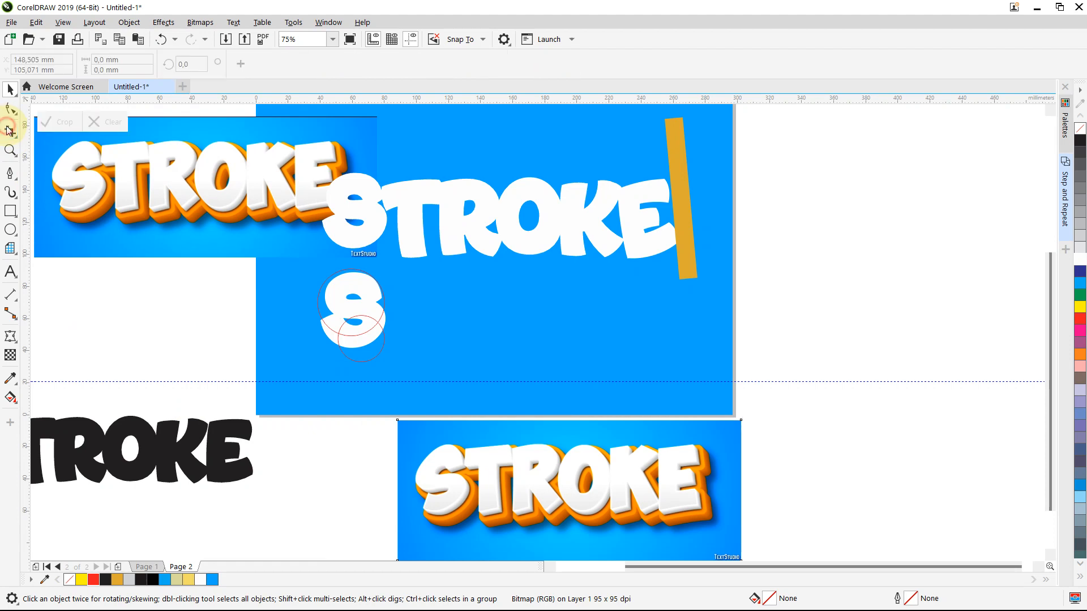
left_click_drag(401, 440, 478, 532)
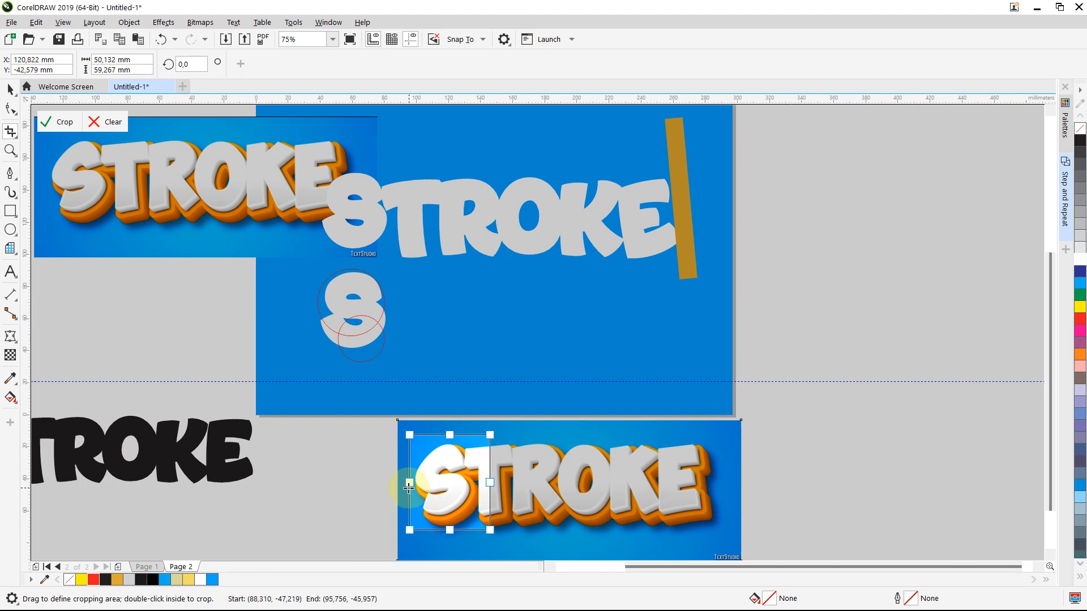
left_click(455, 481)
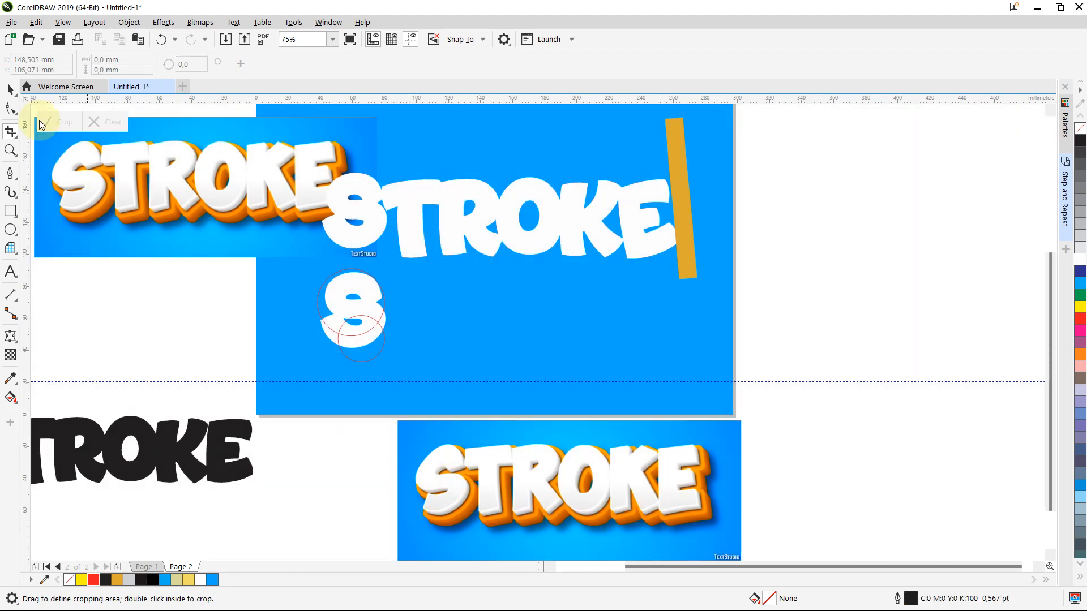
left_click(11, 88)
left_click(598, 449)
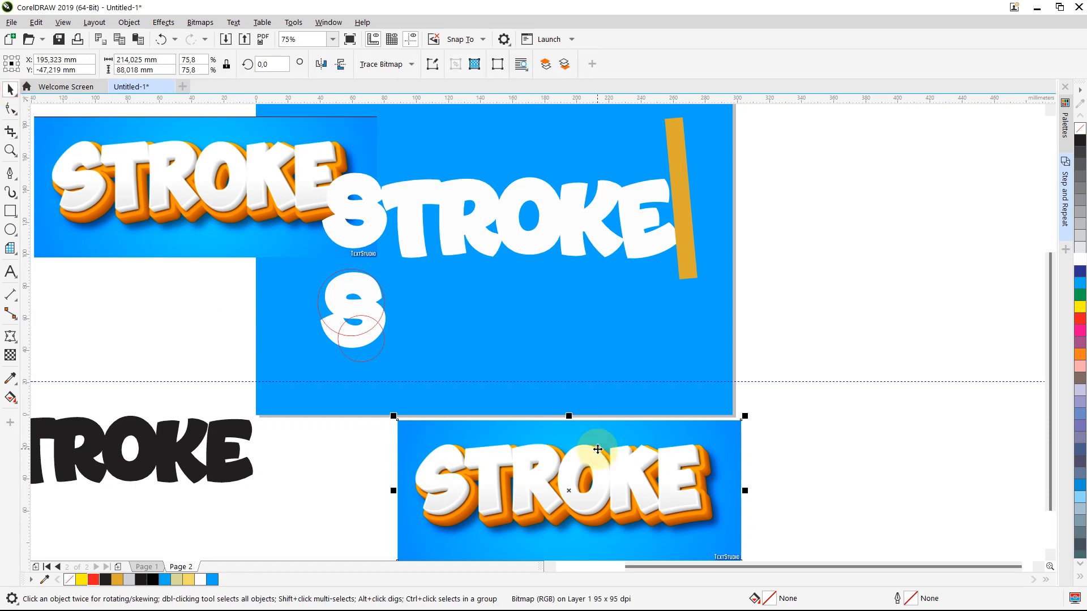
key("Delete")
key("ctrl+z")
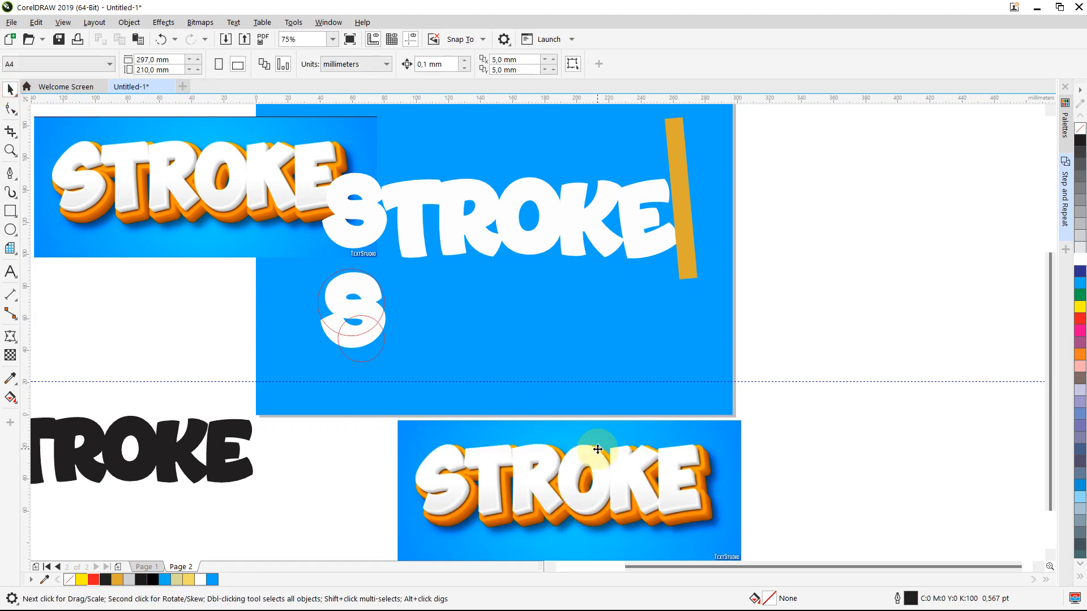
left_click_drag(473, 460, 473, 417)
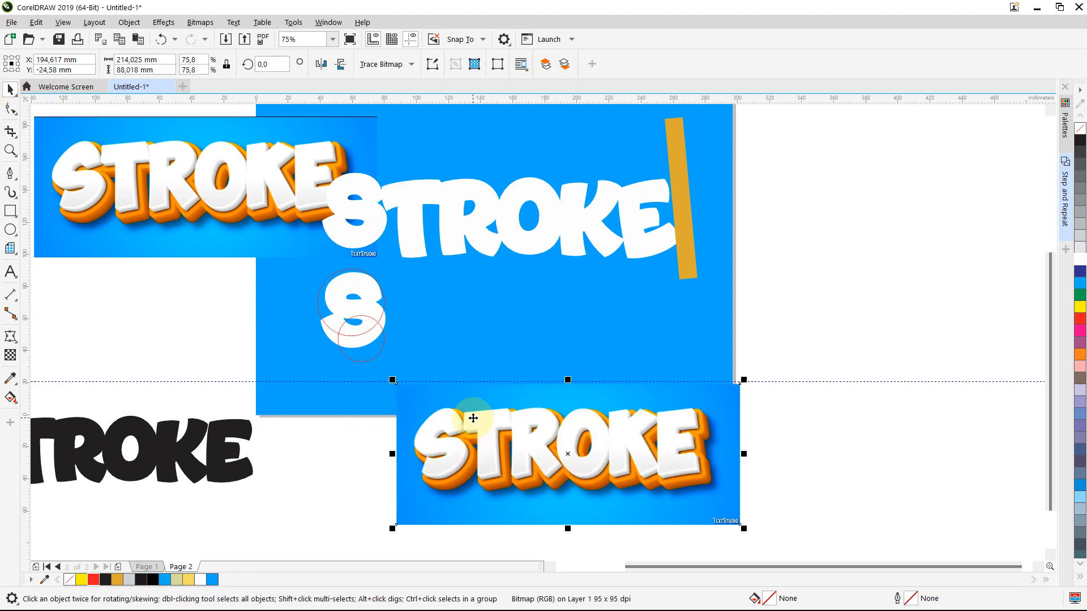
left_click(10, 131)
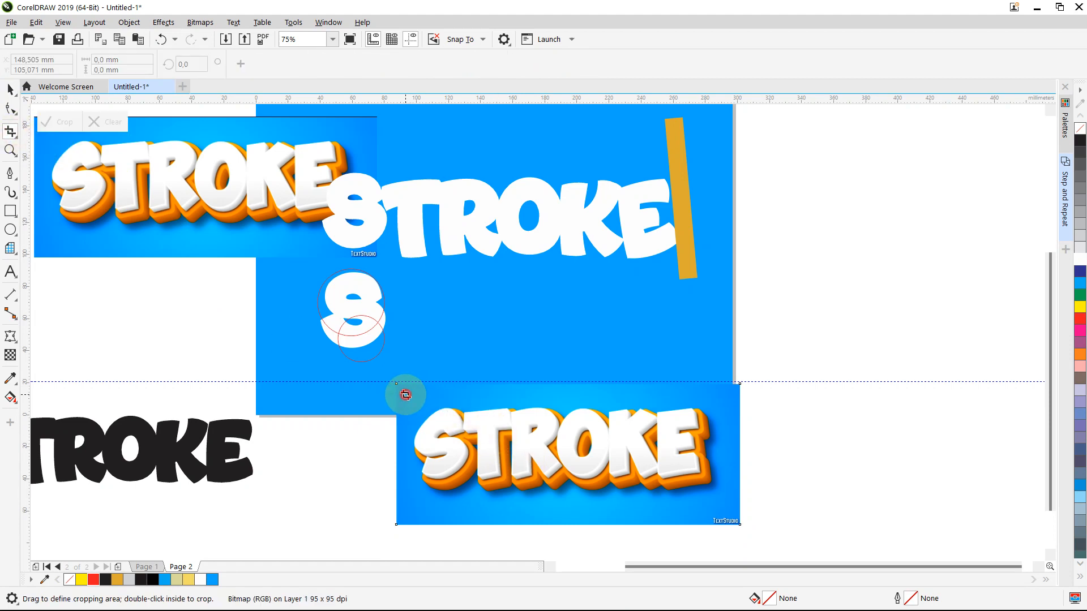
left_click_drag(406, 395, 478, 497)
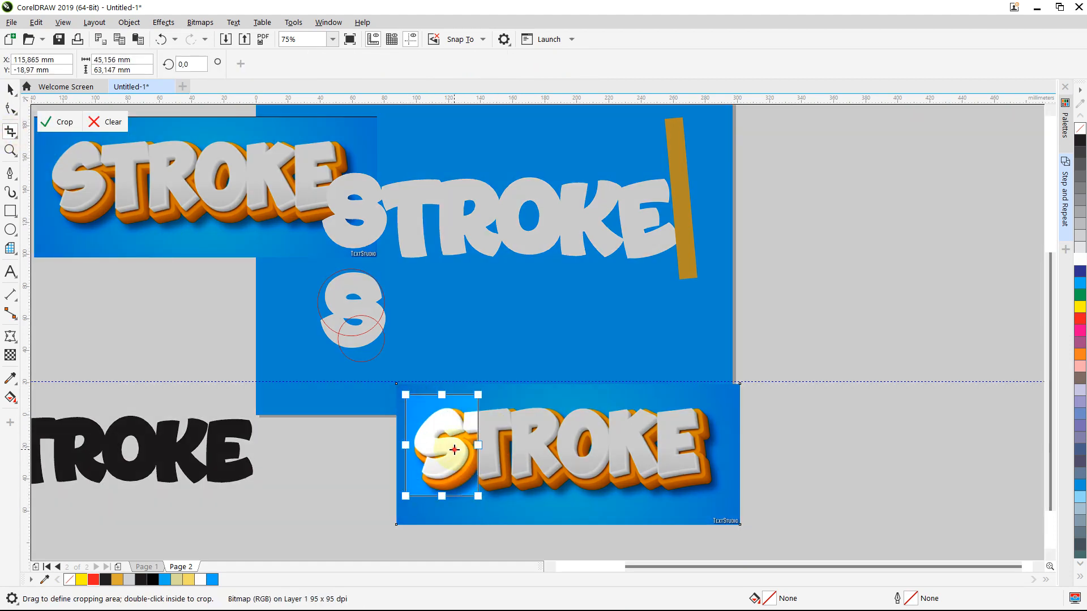
double_click(453, 449)
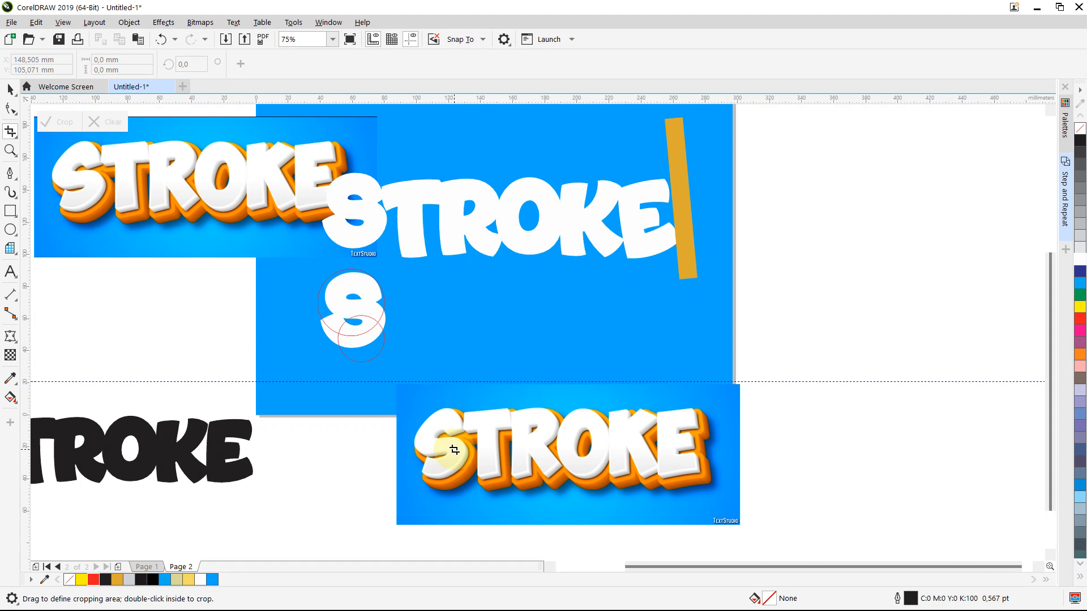
Trim the duplicated reference image down to its letter S by moving its edge nodes inward with the Shape tool
left_click(10, 89)
left_click_drag(557, 438, 620, 439)
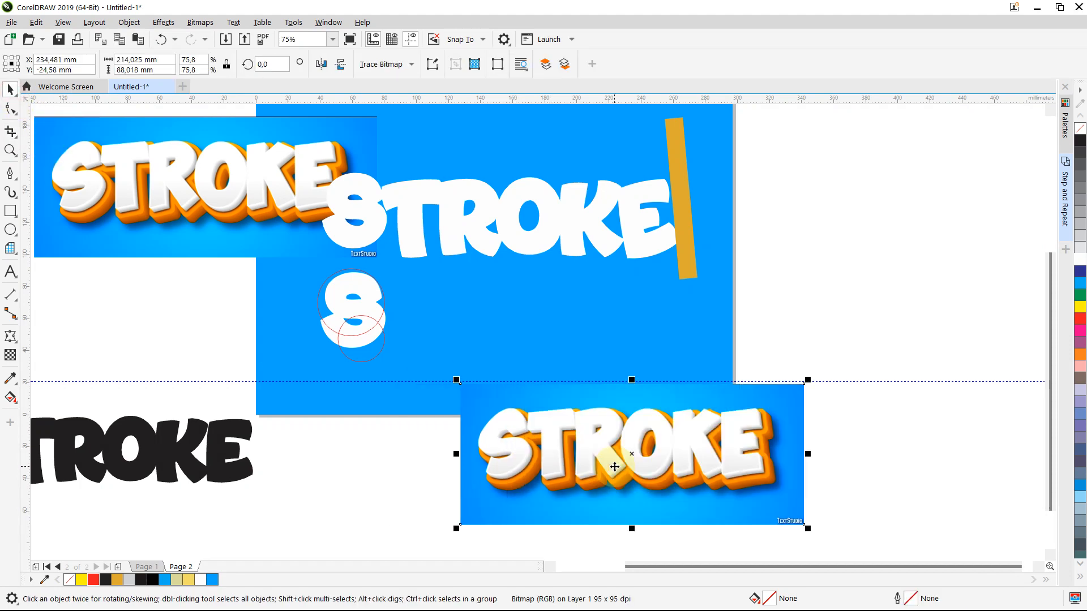
left_click(10, 108)
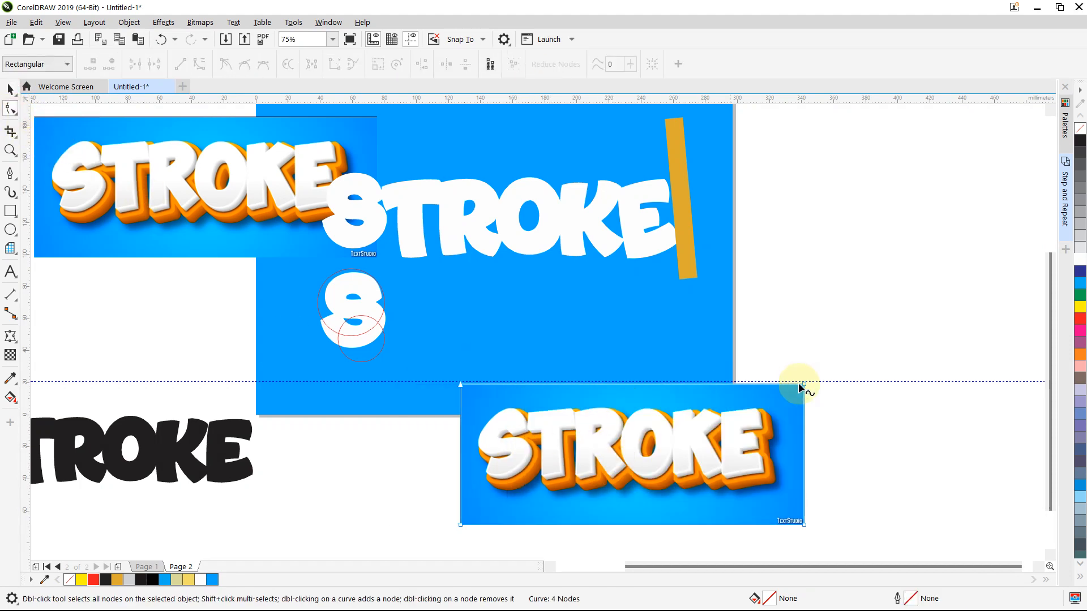
mouse_move(784, 361)
left_mouse_down()
mouse_move(827, 548)
mouse_move(699, 523)
mouse_move(537, 526)
mouse_move(536, 470)
left_mouse_up()
scroll(543, 558, "down", 1)
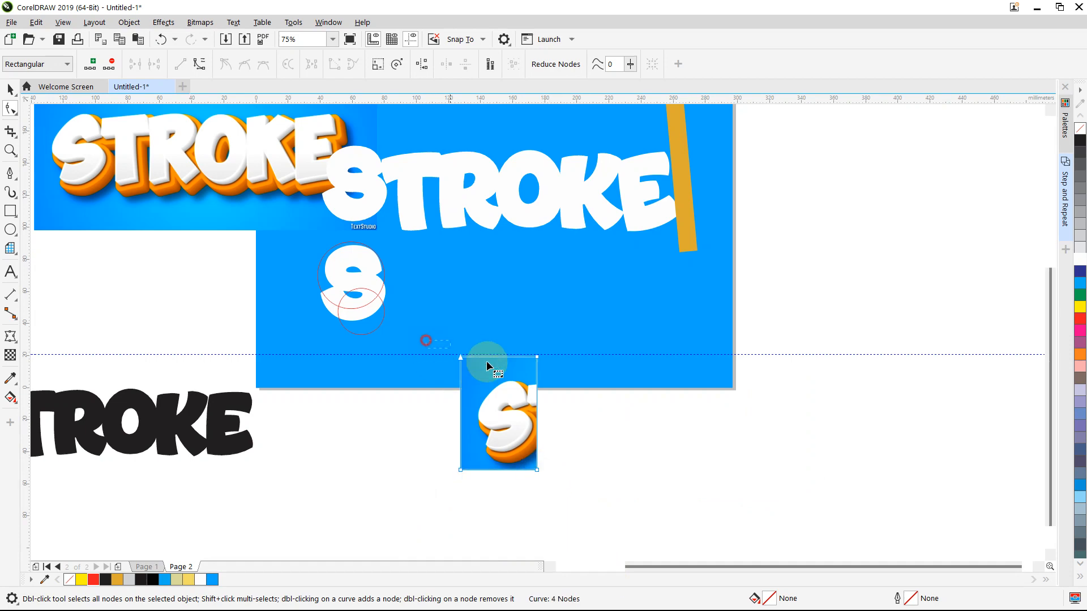
left_click_drag(535, 357, 532, 377)
left_click_drag(446, 348, 476, 409)
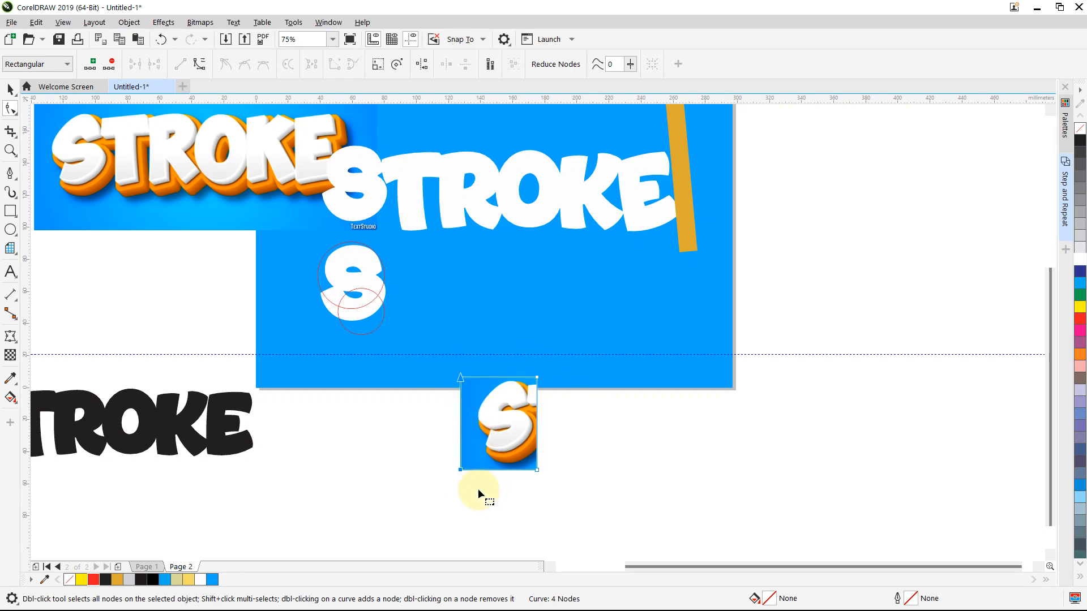
left_click_drag(459, 472, 472, 473)
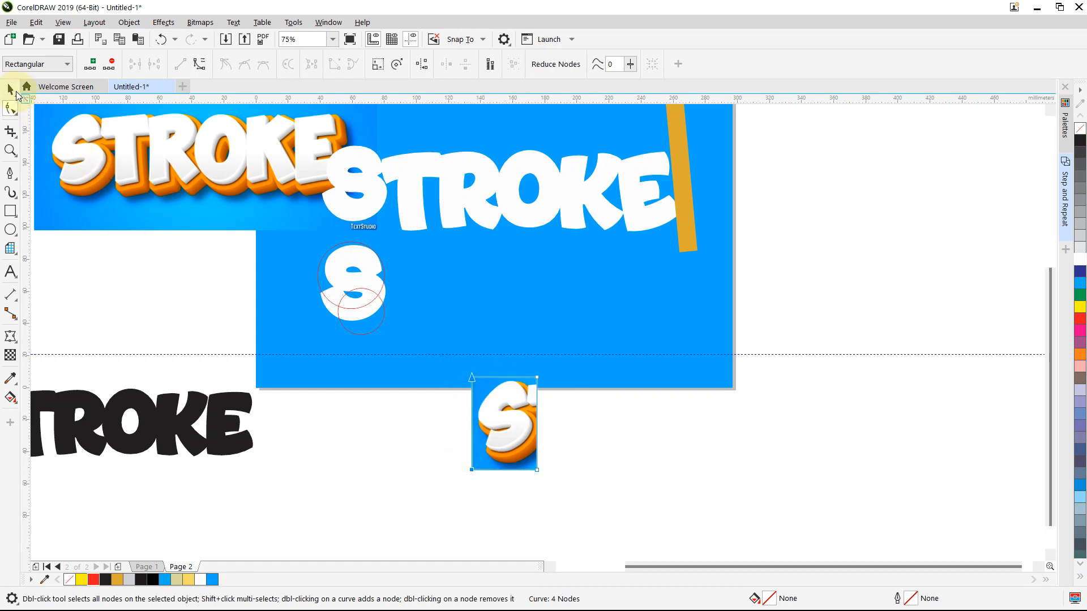
Move the full reference image away from the white text and place the trimmed S image just left of the lower white S
left_click(10, 89)
left_click_drag(278, 138, 122, 113)
left_click_drag(493, 399, 290, 289)
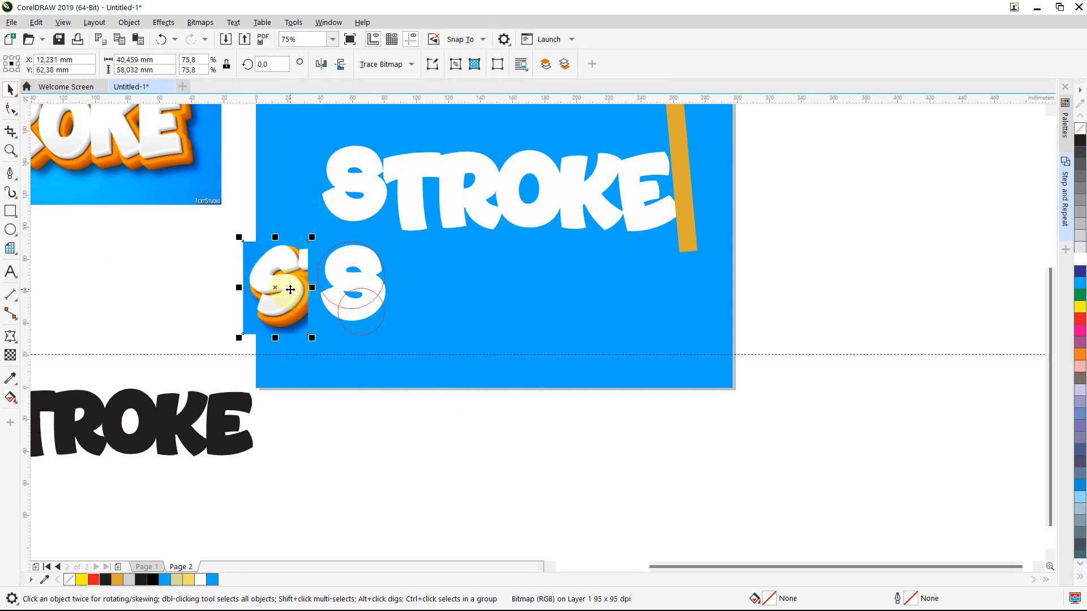
scroll(291, 289, "up", 4)
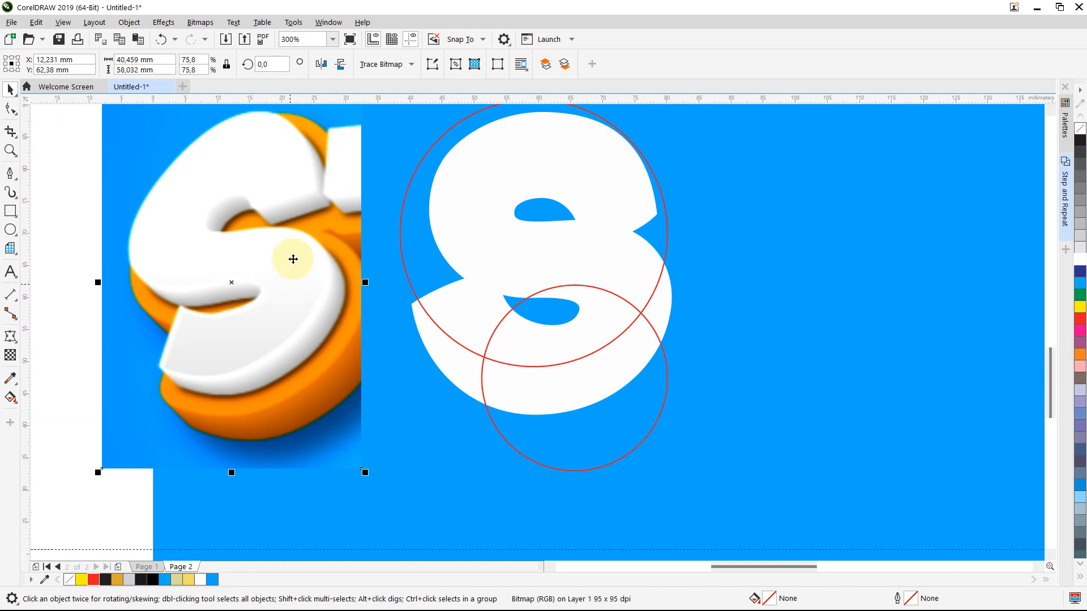
left_click_drag(308, 228, 308, 229)
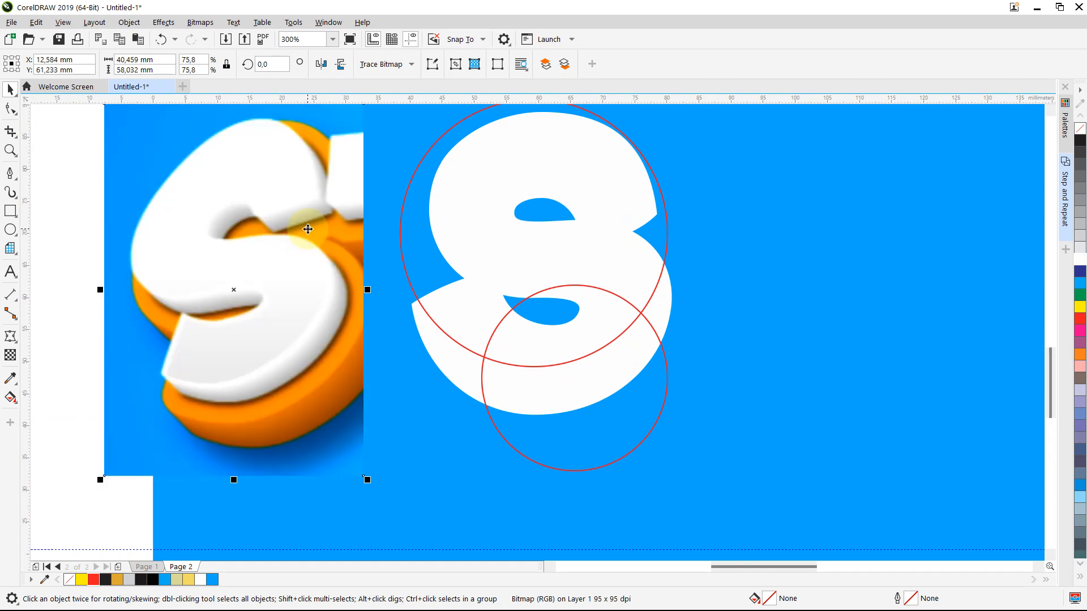
scroll(308, 229, "down", 2)
left_click_drag(308, 228, 285, 222)
Reshape the lower white S's envelope by pulling its upper-left corner outward, raising its upper-right corner and adjusting the top edge's curve
left_click(382, 307)
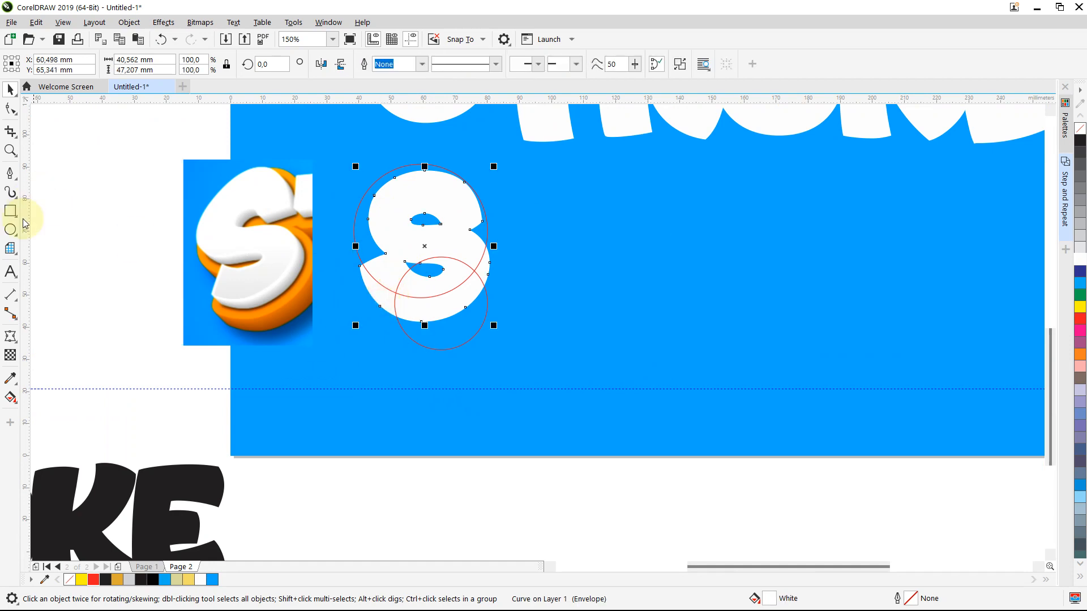
left_click(11, 338)
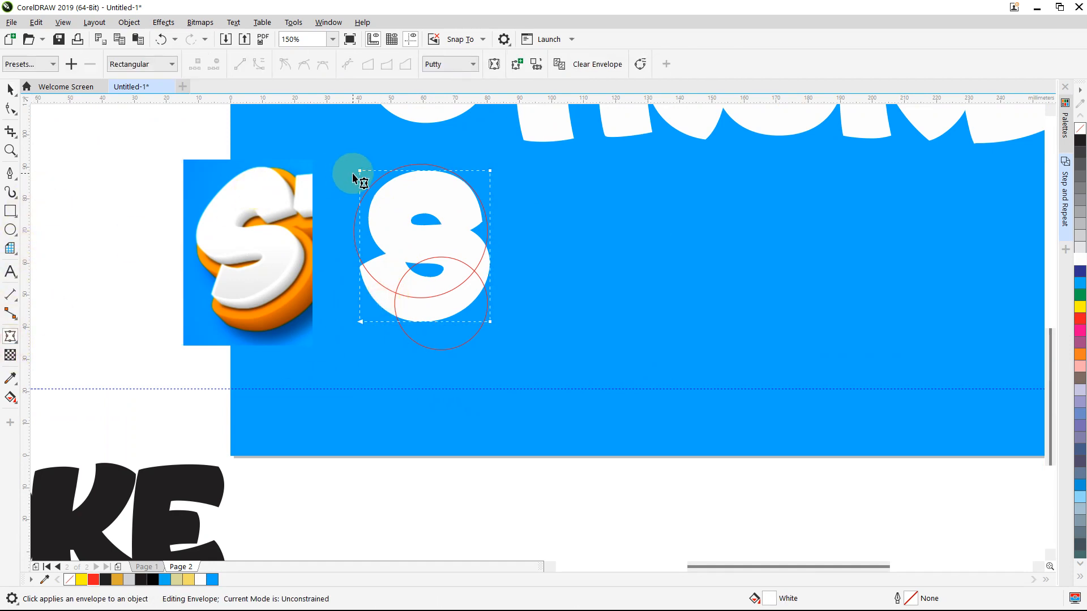
left_click_drag(358, 171, 333, 170)
left_click_drag(489, 171, 477, 138)
left_click_drag(333, 170, 374, 164)
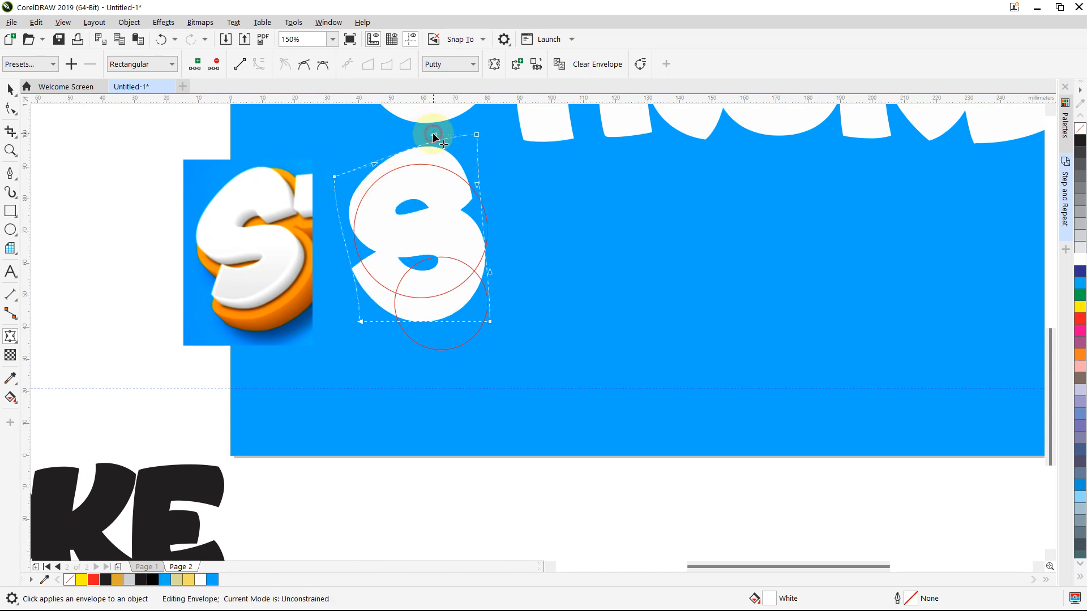
left_click_drag(433, 136, 431, 146)
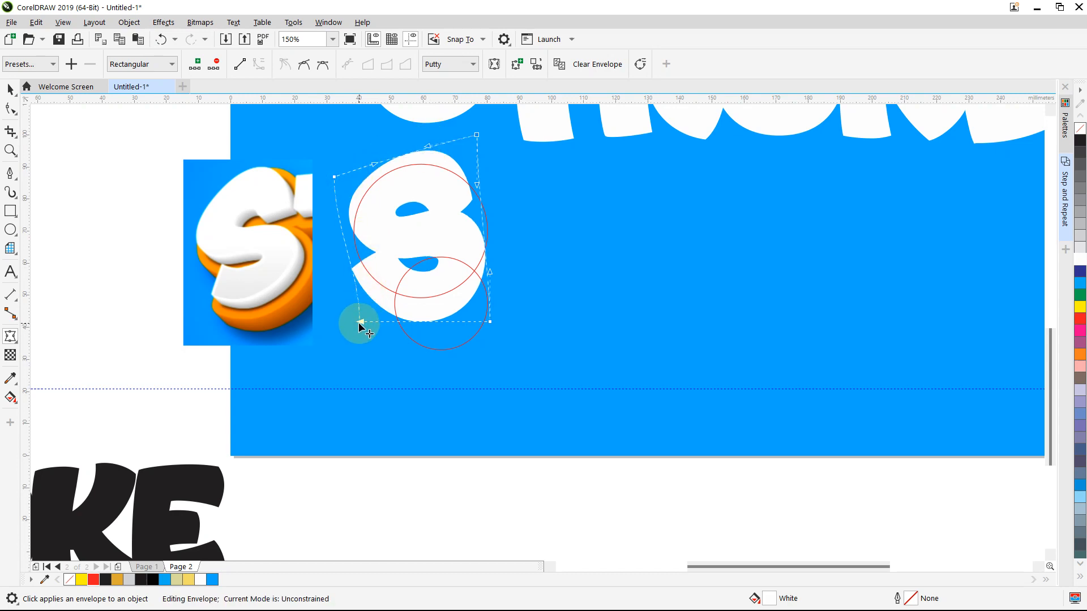
Move the S envelope's lower-left corner slightly down and inward, then shift its lower-left curve handle and upper-left corner slightly outward
left_click_drag(361, 325, 369, 334)
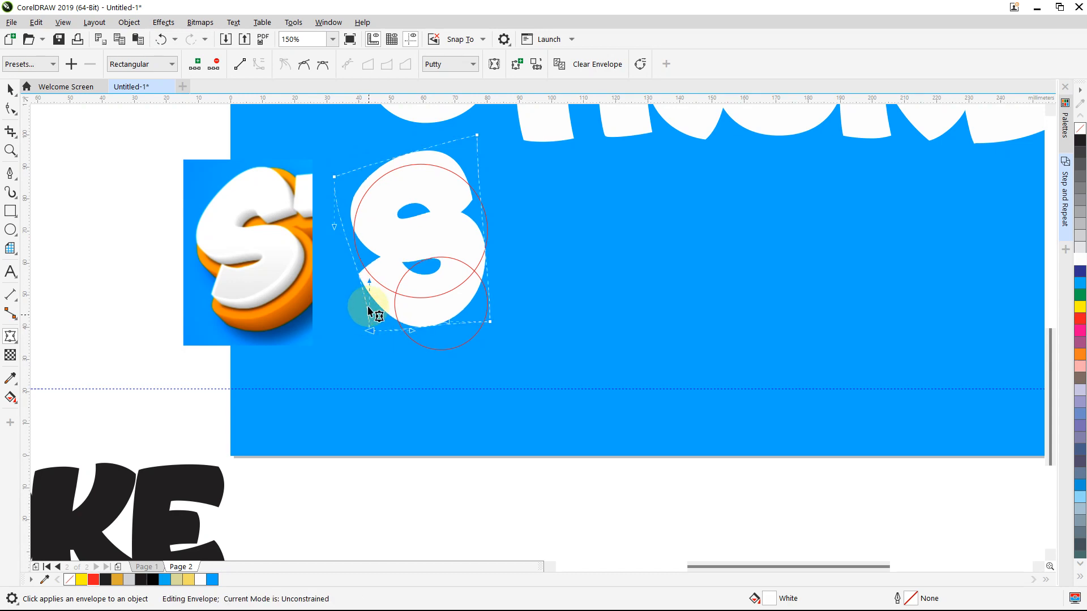
left_click_drag(368, 283, 358, 279)
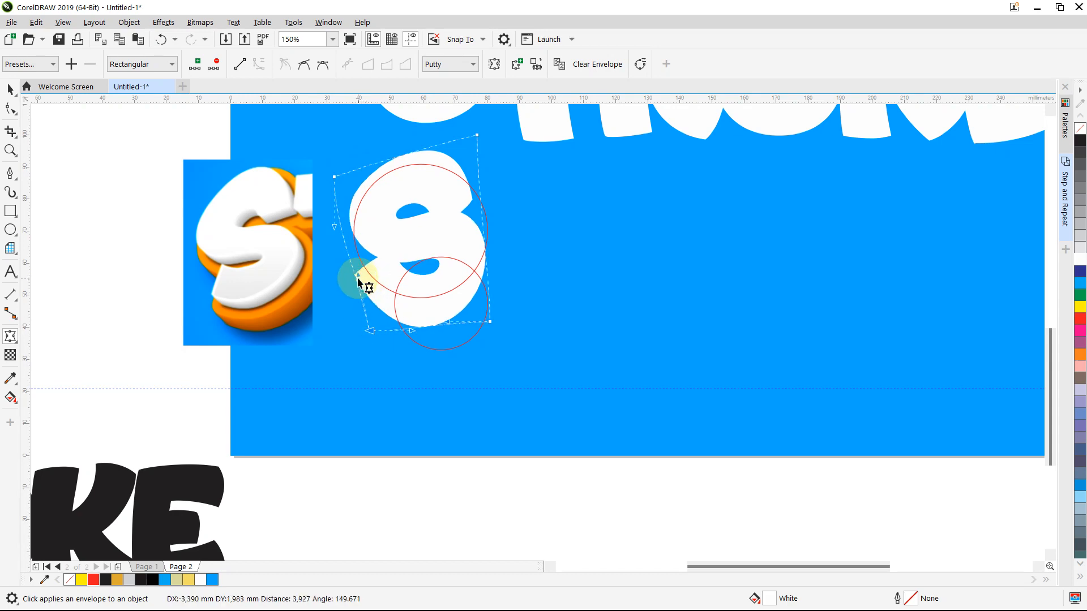
left_click_drag(333, 179, 332, 176)
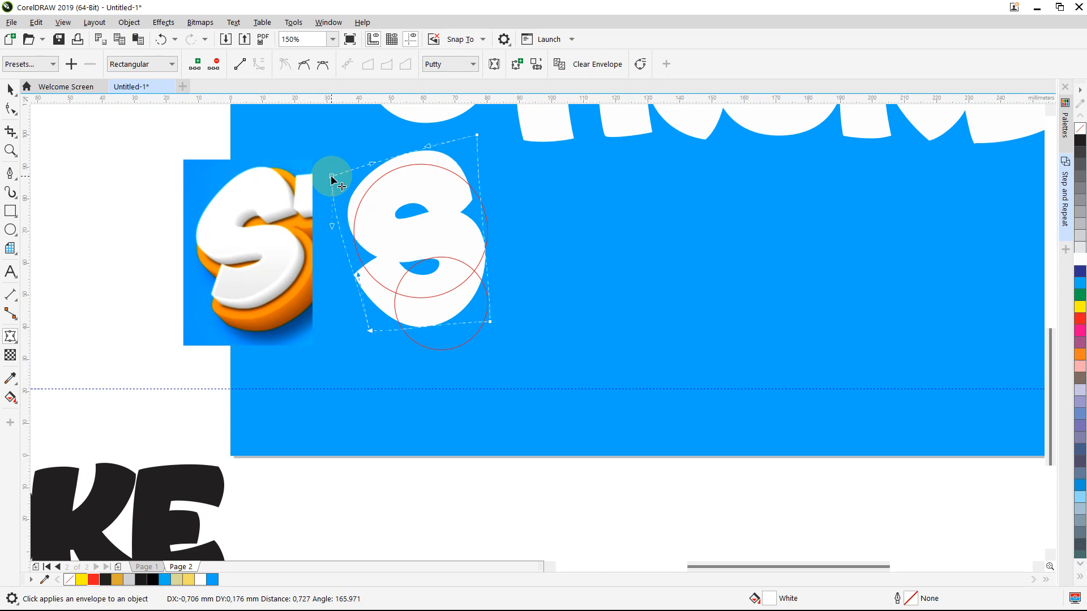
Raise the lower-right corner of the S's envelope and adjust the curve of its adjoining edges
left_click(489, 328)
left_click_drag(490, 326, 416, 327)
left_click_drag(485, 313, 491, 308)
left_click_drag(490, 259, 489, 257)
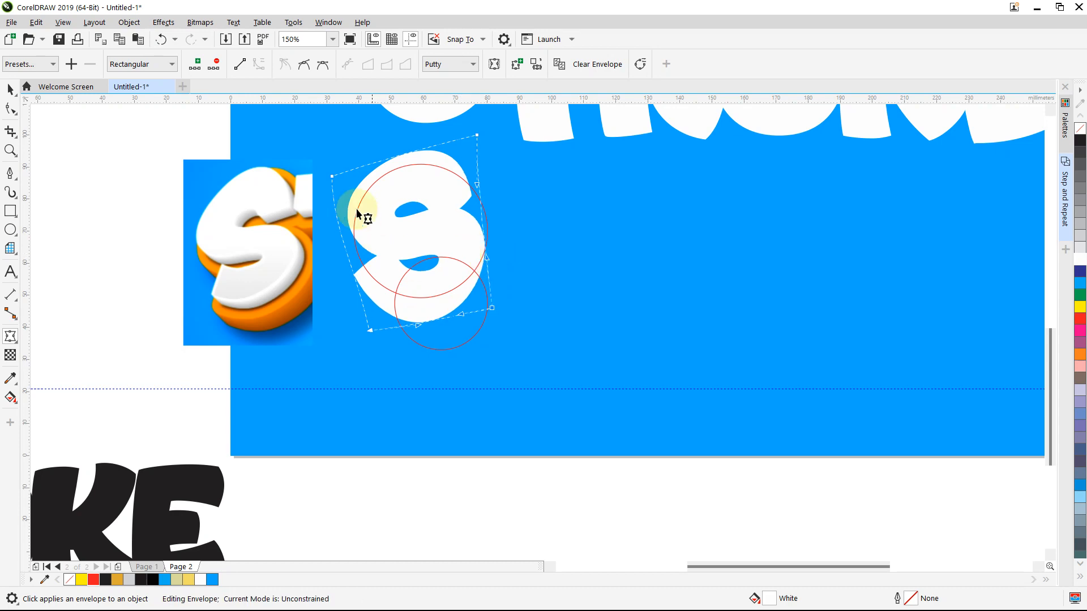
Nudge the S envelope's upper-left corner outward and straighten its left edge with the upper curve handle
left_click_drag(334, 228, 334, 228)
left_click(332, 177)
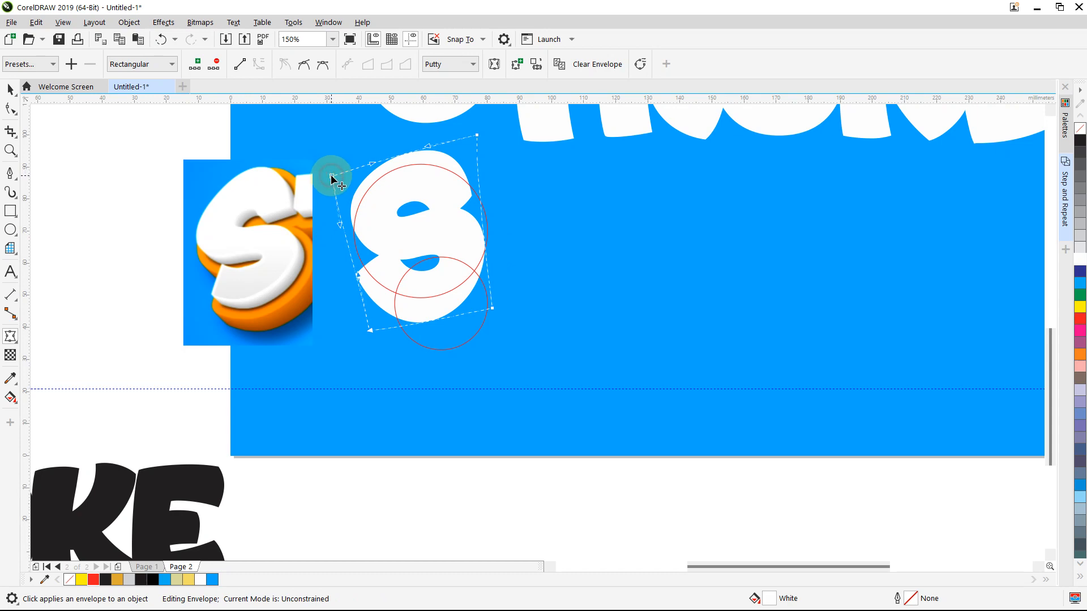
left_click_drag(332, 177, 330, 177)
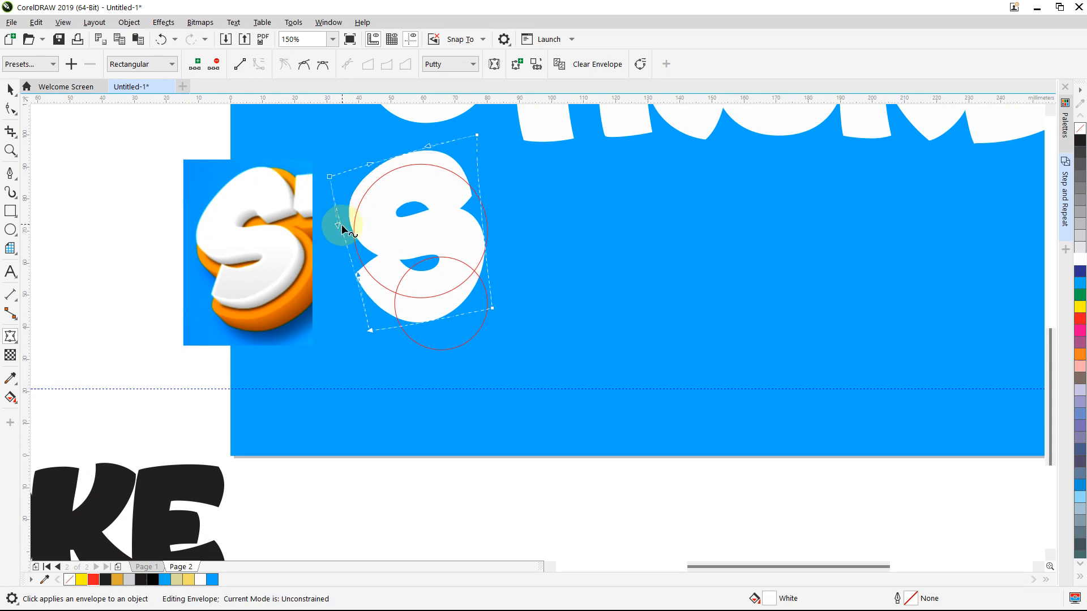
left_click(338, 226)
left_click_drag(338, 225, 342, 229)
left_click_drag(343, 230, 343, 231)
Raise the upper-right corner of the S's envelope slightly and shift it a little inward
left_click(461, 145)
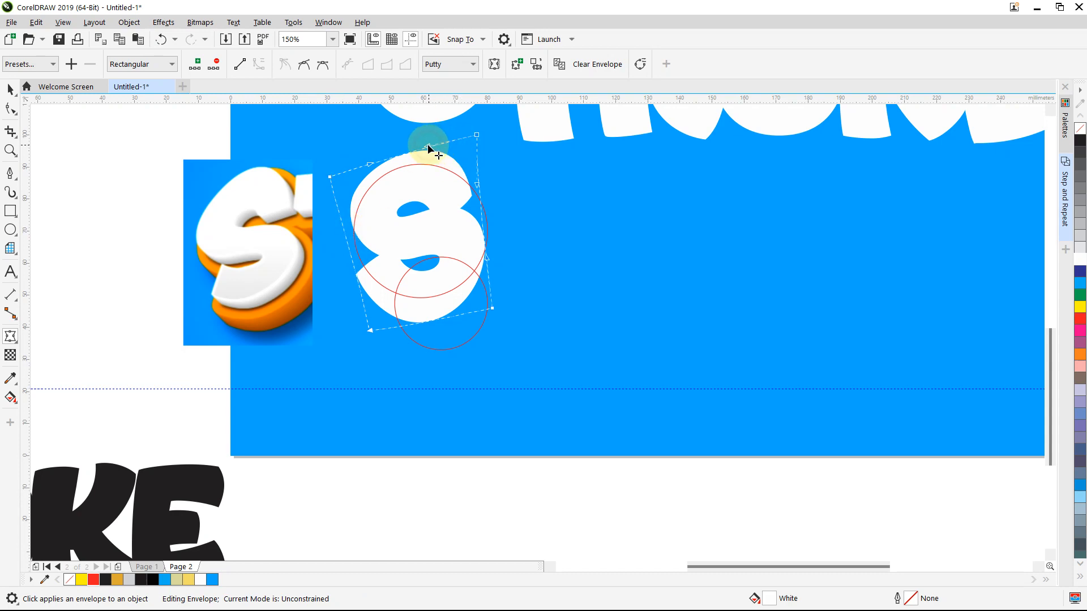
left_click_drag(479, 138, 474, 129)
left_click(410, 151)
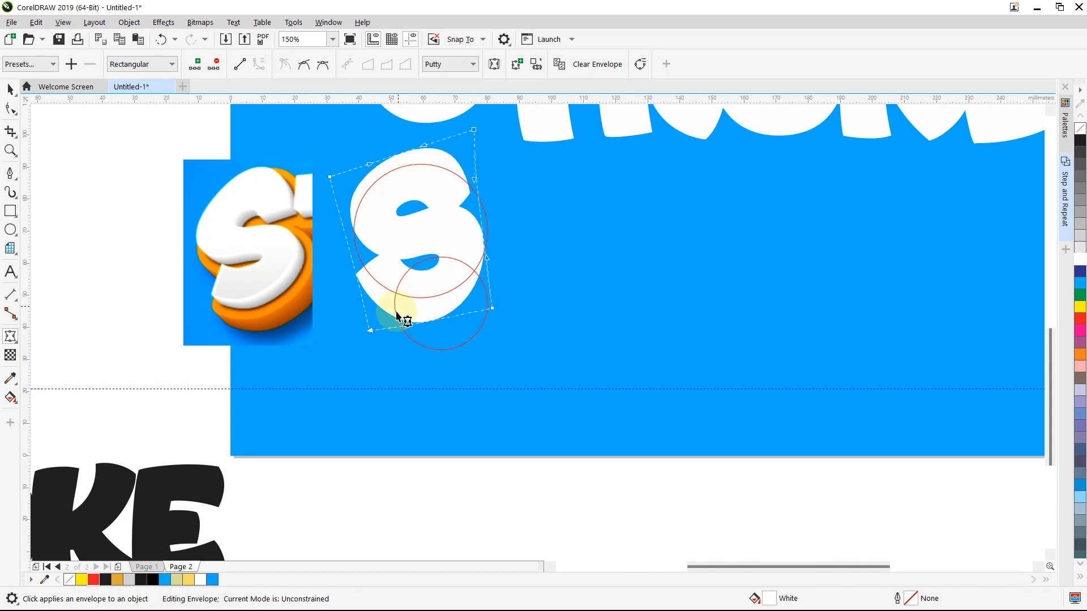
Shift the lower-left and lower-right corners of the S's envelope slightly inward to narrow the letter's base
left_click(370, 332)
left_click_drag(369, 334, 377, 337)
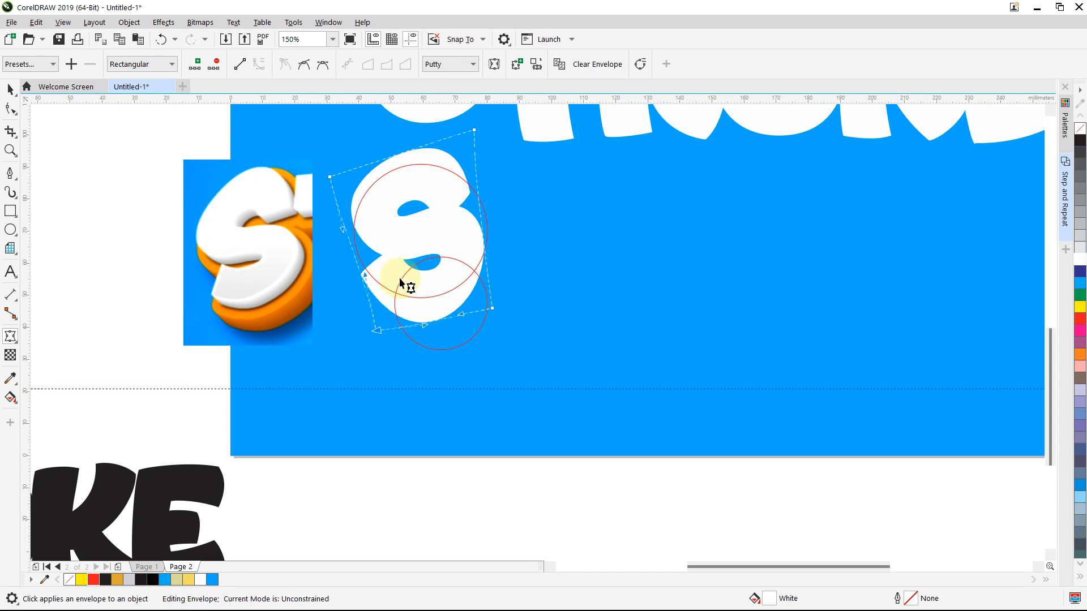
left_click(481, 300)
left_click(492, 308)
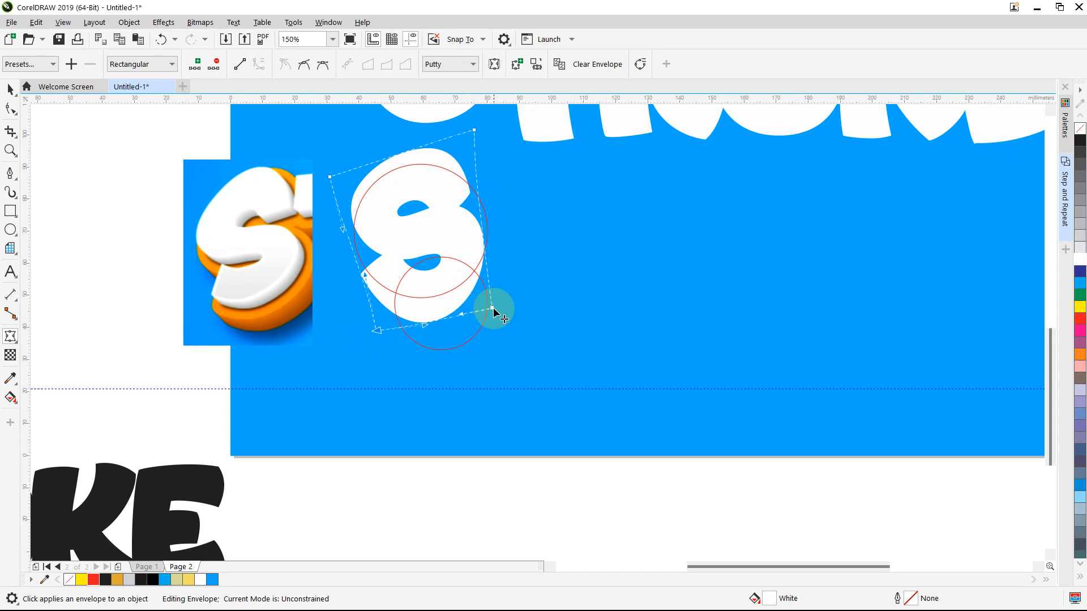
left_click_drag(493, 309, 487, 307)
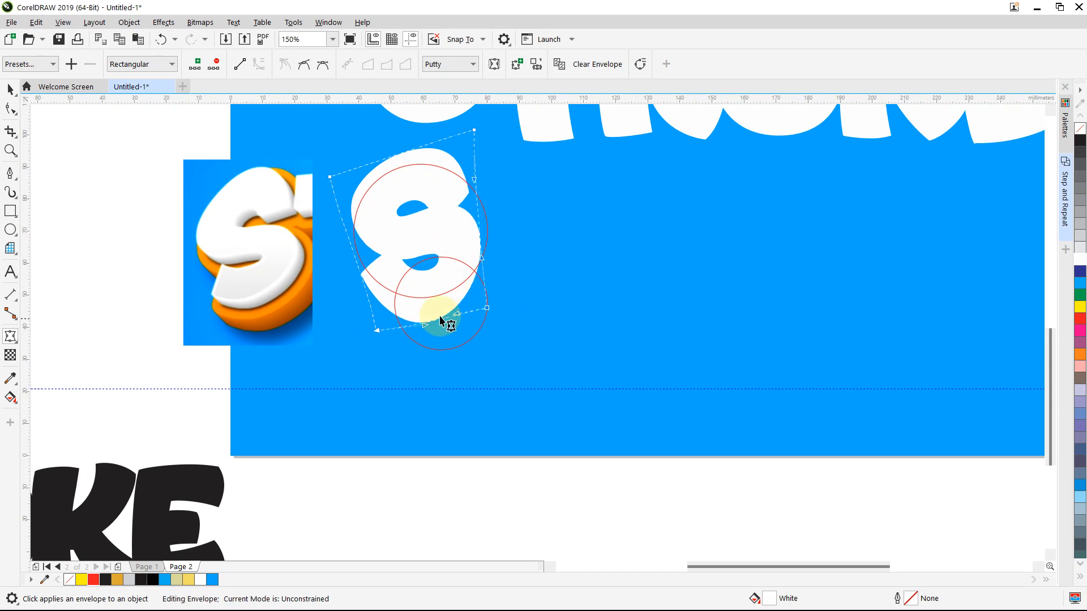
Move the reshaped S slightly down and right so it lines up with the two red guide circles
left_click(10, 89)
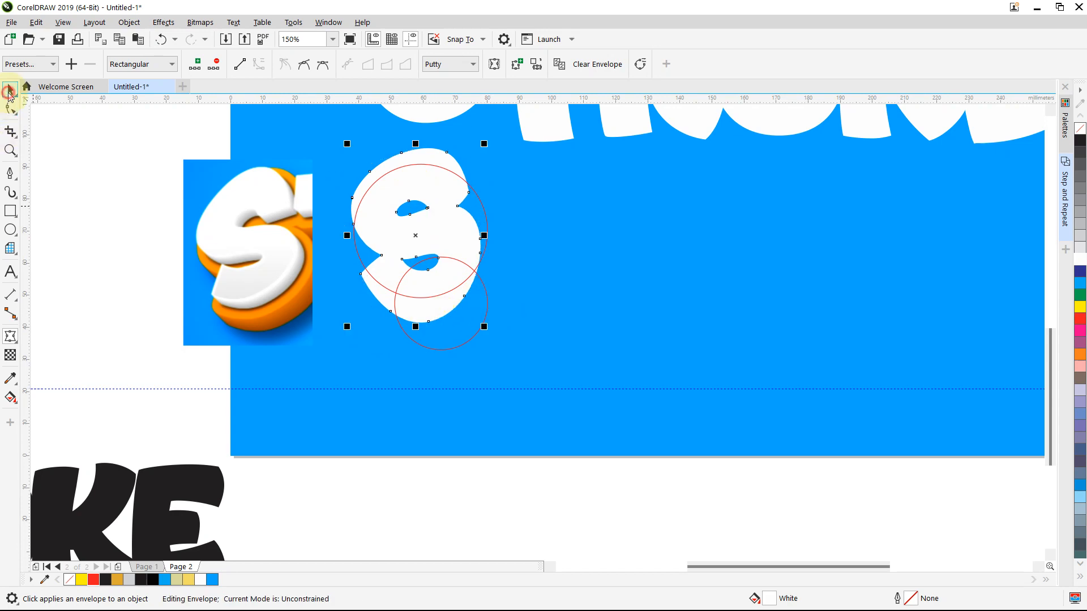
left_click(413, 200)
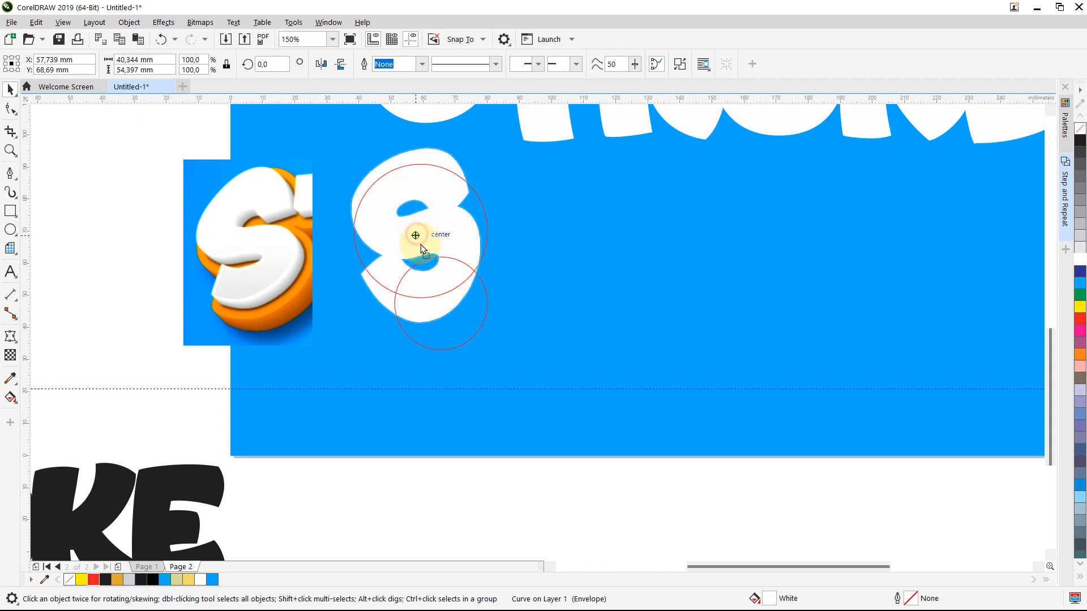
left_click_drag(416, 235, 423, 251)
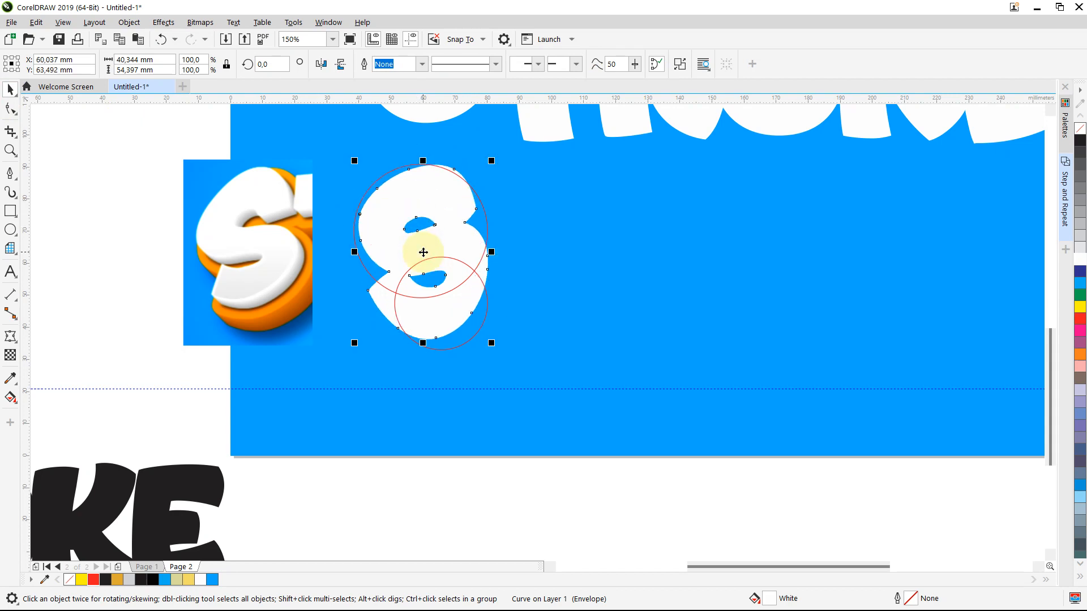
Pull the S envelope's upper-left corner outward and raise its upper-right corner to enlarge the top of the letter
left_click(12, 108)
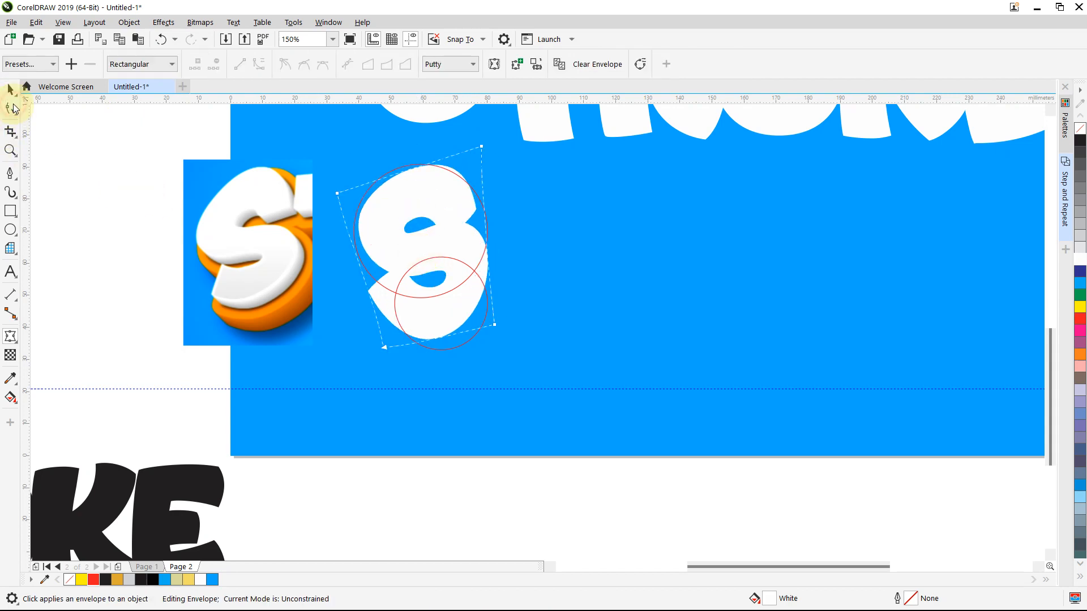
left_click_drag(336, 191, 325, 182)
left_click(483, 145)
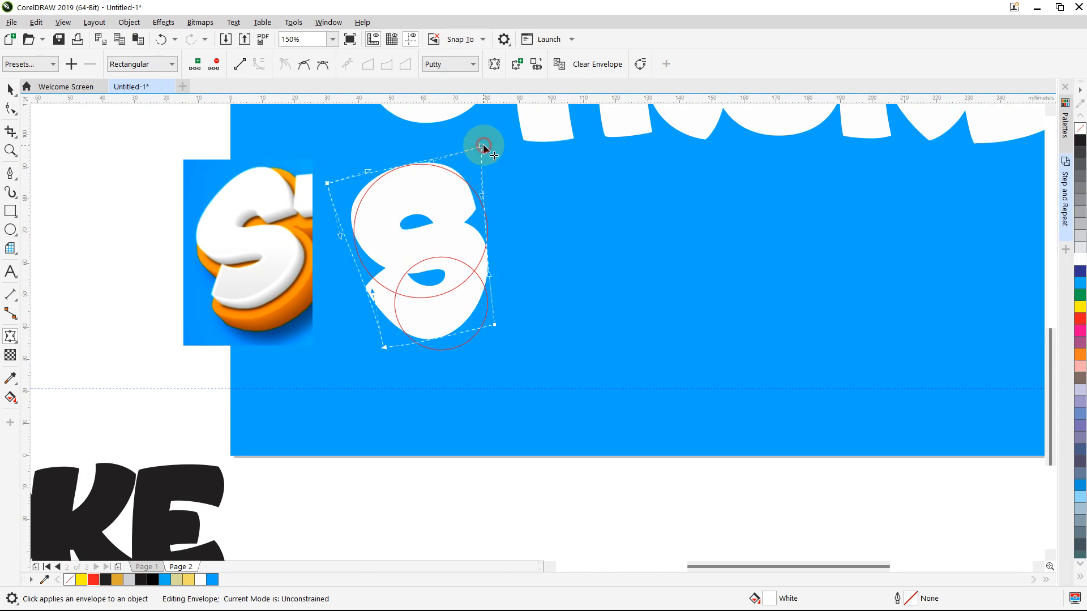
left_click_drag(482, 146, 480, 134)
left_click(328, 185)
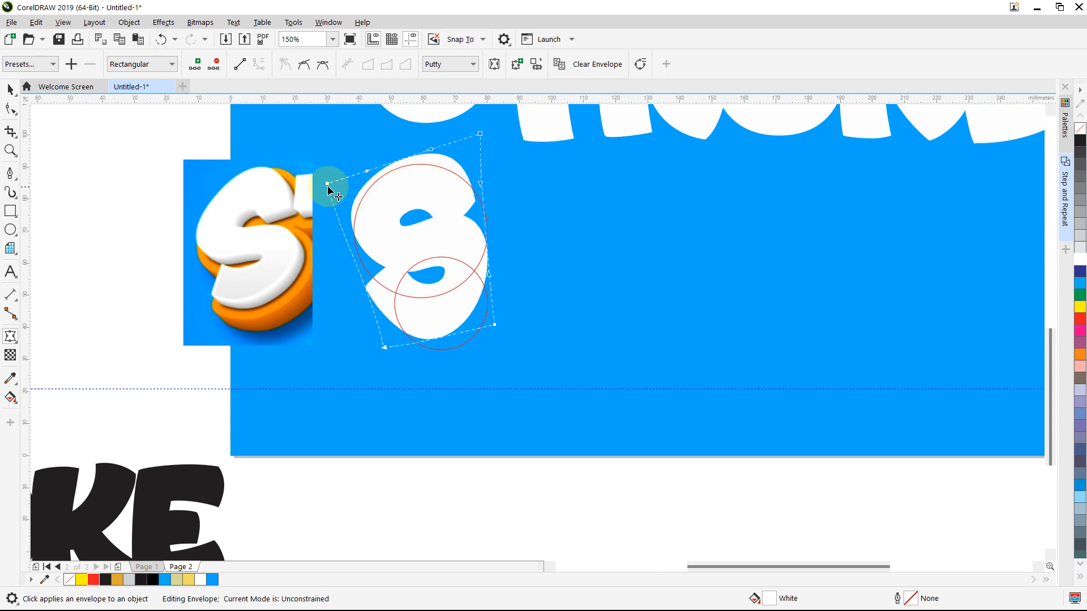
left_click_drag(326, 186, 326, 193)
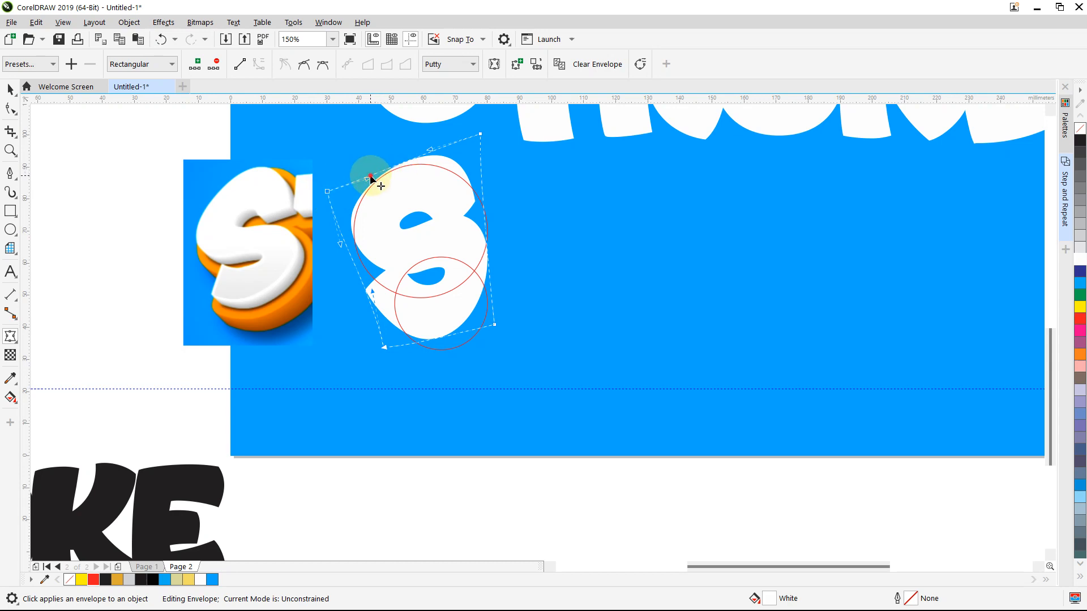
Bow the top edge of the S's envelope upward with its curve handle and finish editing the envelope
left_click_drag(371, 178, 422, 139)
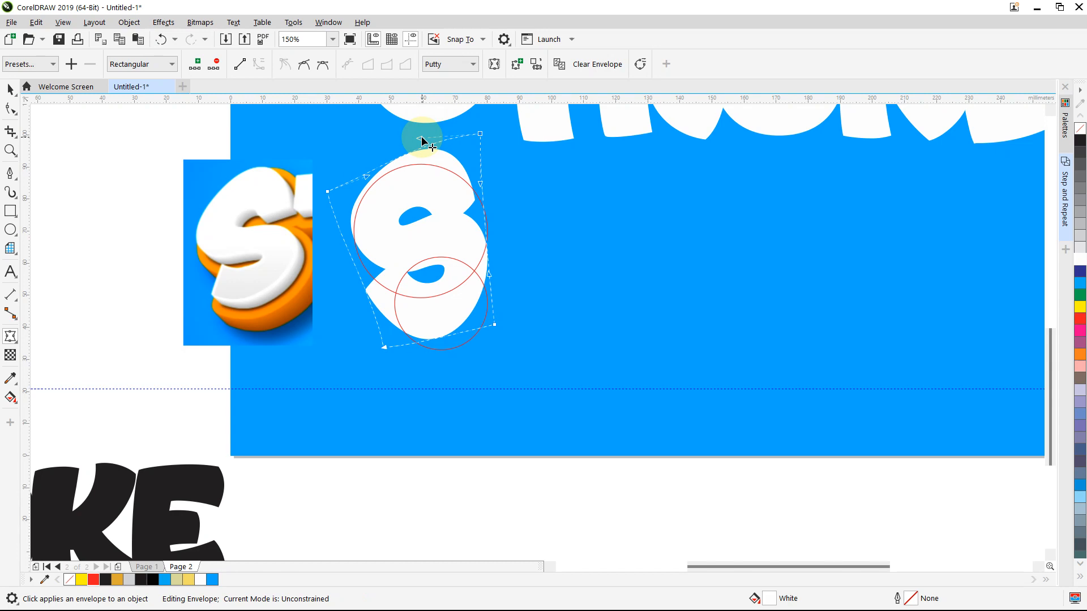
left_click(10, 89)
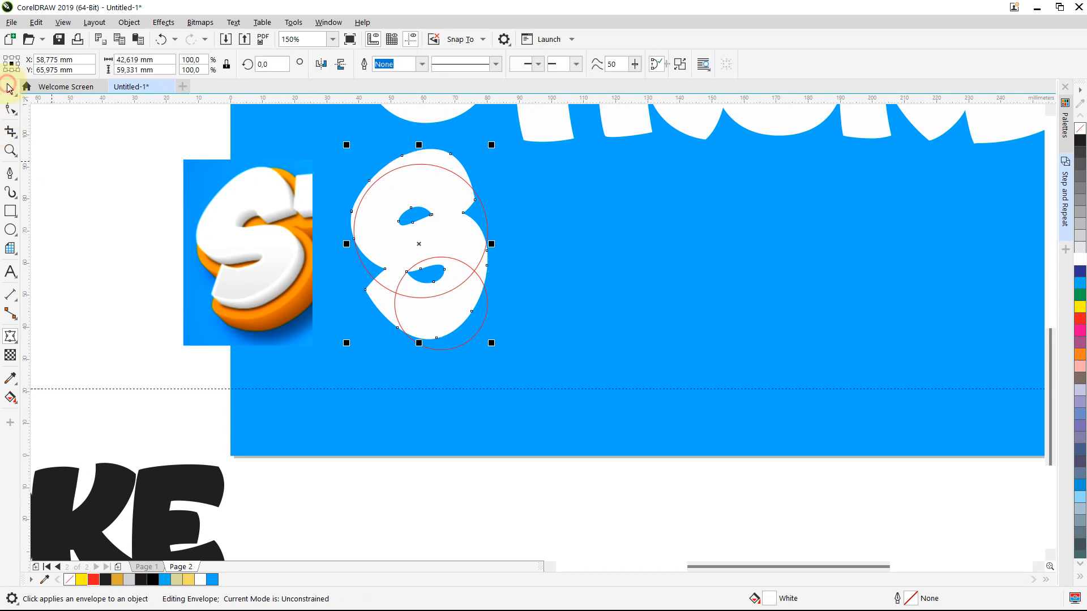
left_click(106, 173)
Move the trimmed reference S off the blue page, placing it below the full reference image
scroll(200, 166, "down", 1)
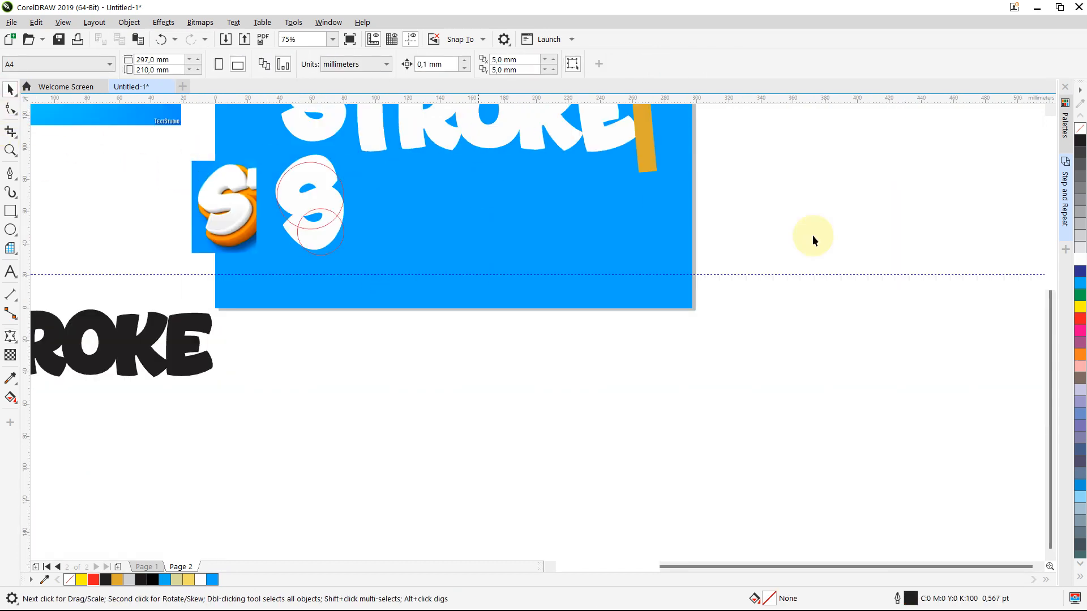
left_click_drag(1046, 313, 1033, 230)
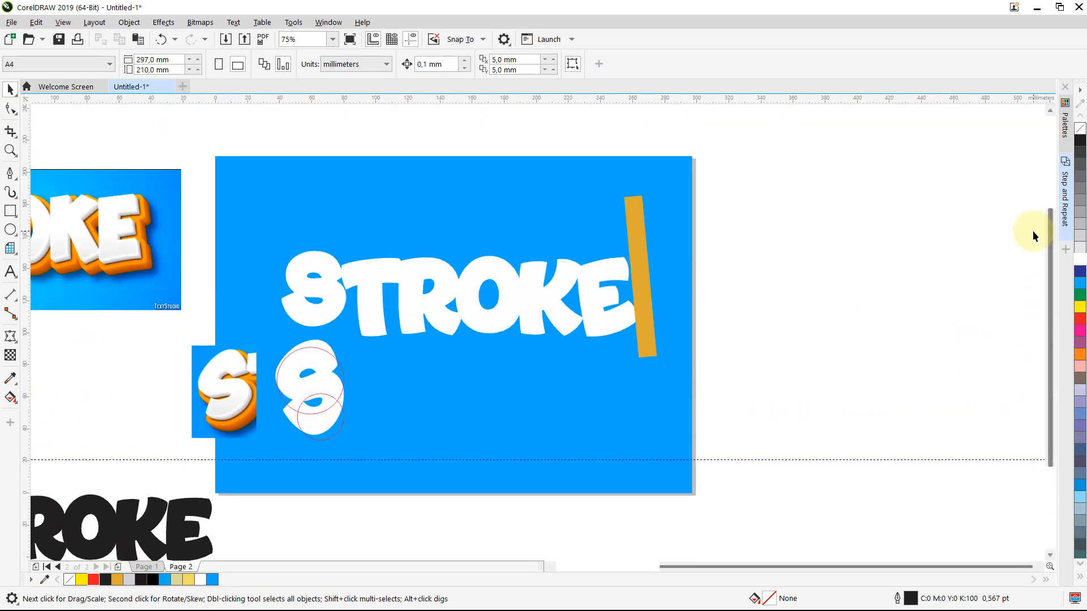
left_click(218, 390)
left_click_drag(218, 390, 116, 384)
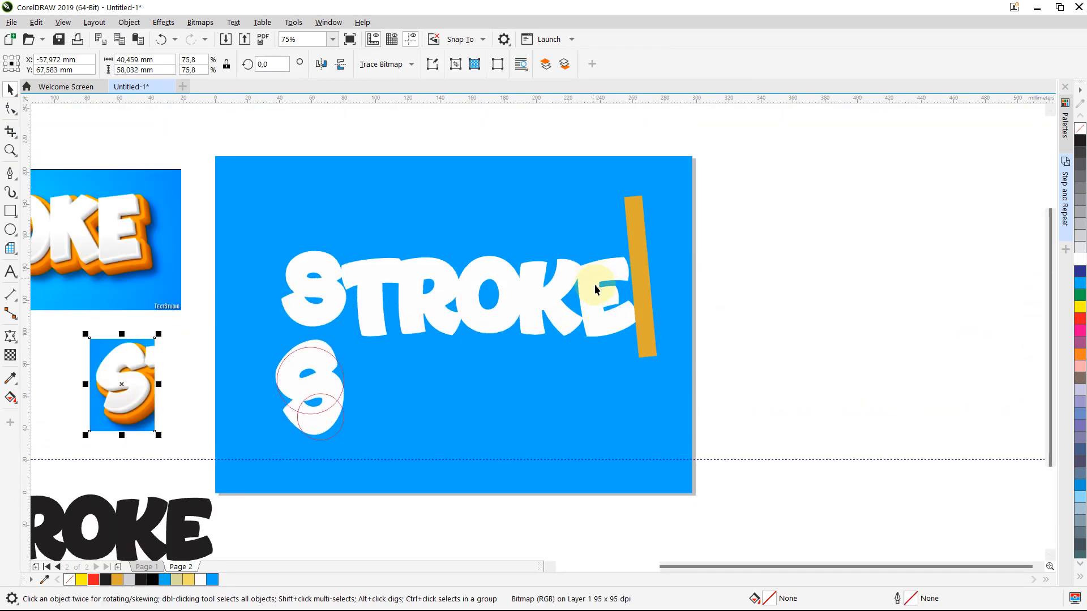
Delete the original S of the white STROKE text and put the reshaped S in its place before the T
left_click(321, 342)
left_click(322, 307)
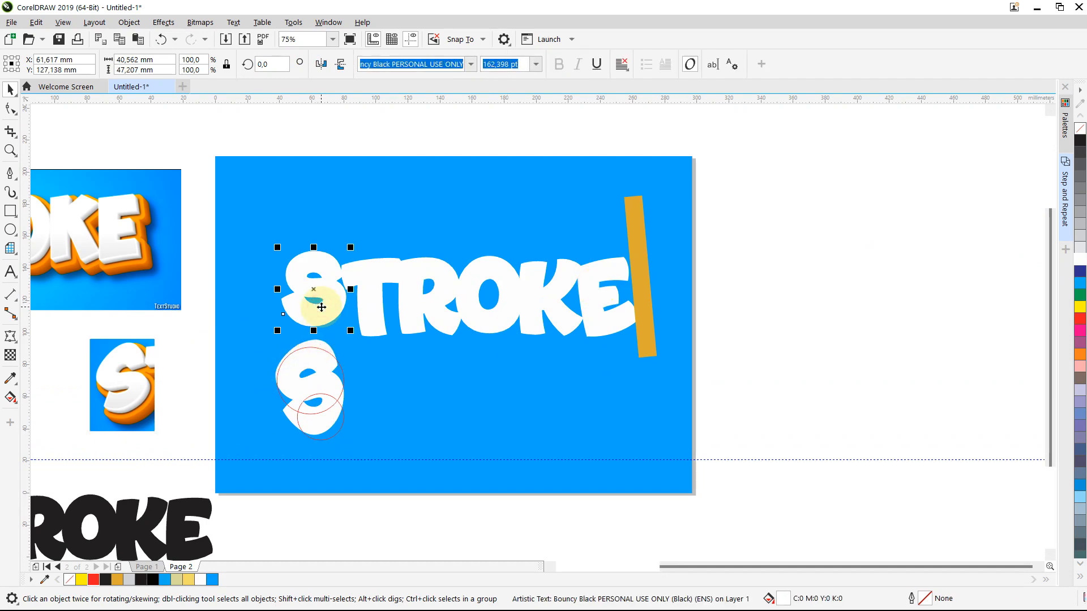
key("Delete")
left_click(326, 341)
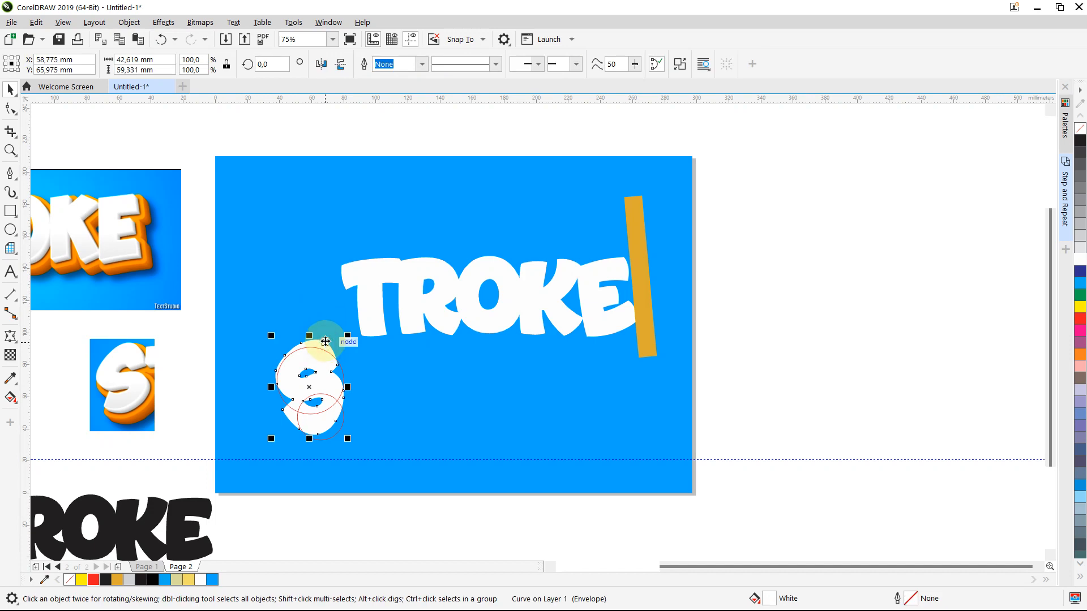
mouse_move(326, 341)
left_mouse_down()
mouse_move(334, 230)
mouse_move(329, 258)
left_mouse_up()
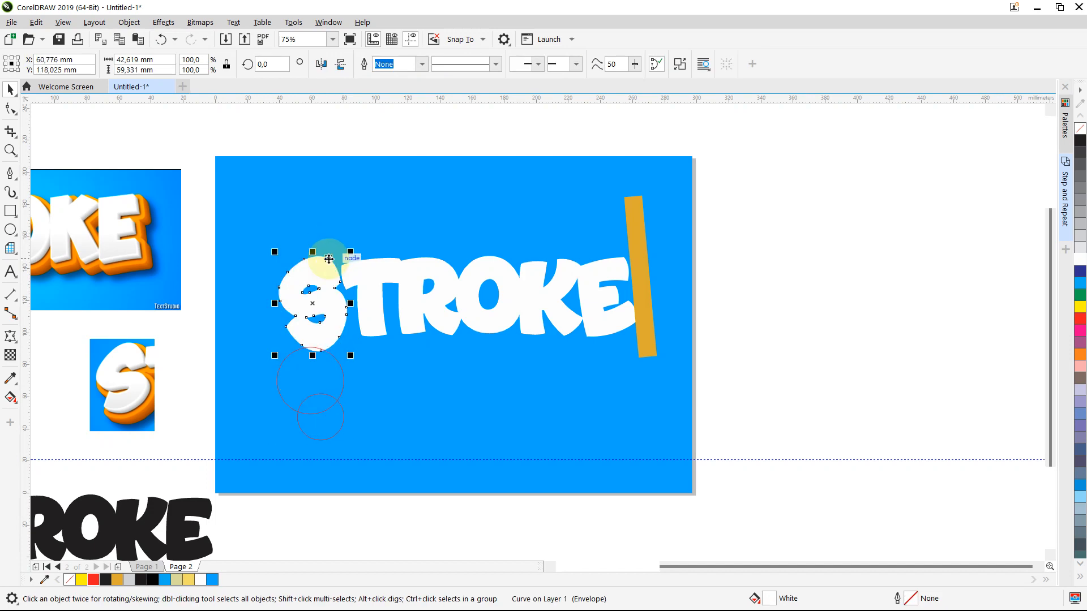
Rotate the reshaped S about 7.6° counterclockwise and shift it slightly up and away from the T
left_click_drag(673, 565, 601, 568)
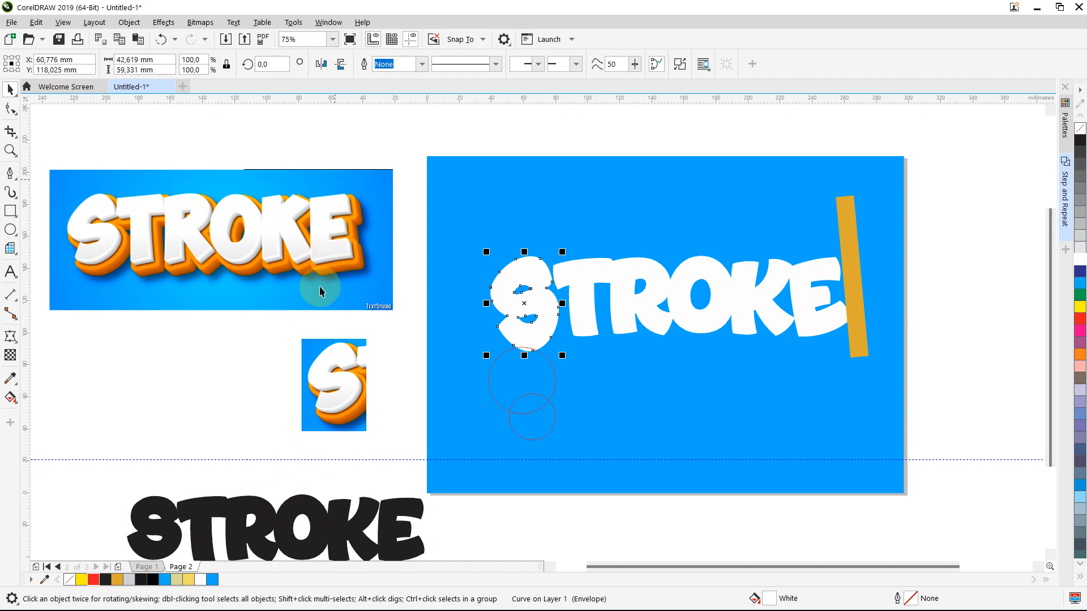
left_click(546, 317)
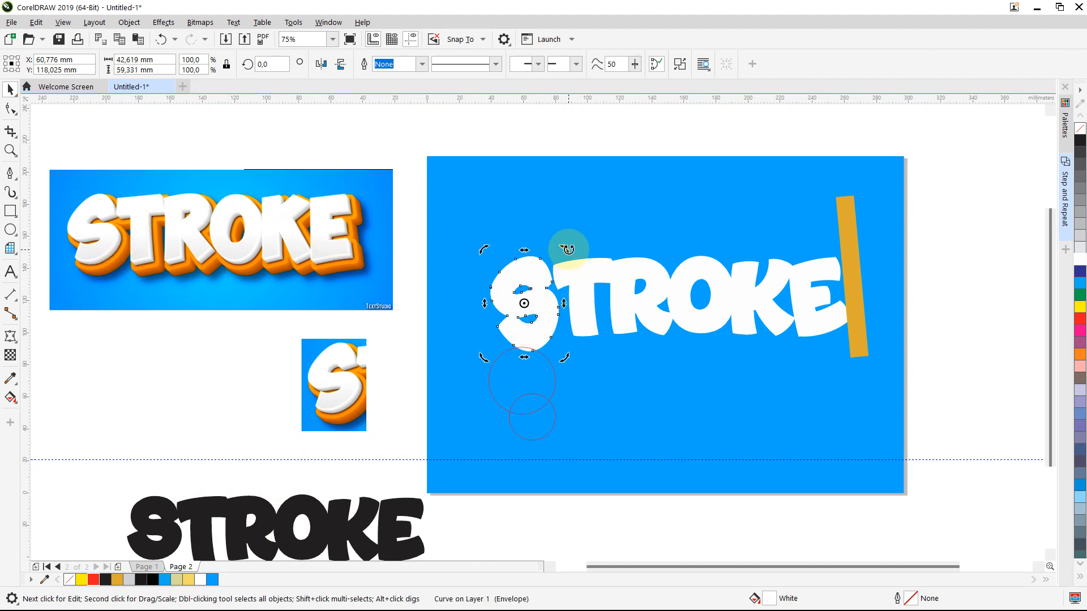
left_click_drag(566, 247, 558, 245)
left_click(529, 303)
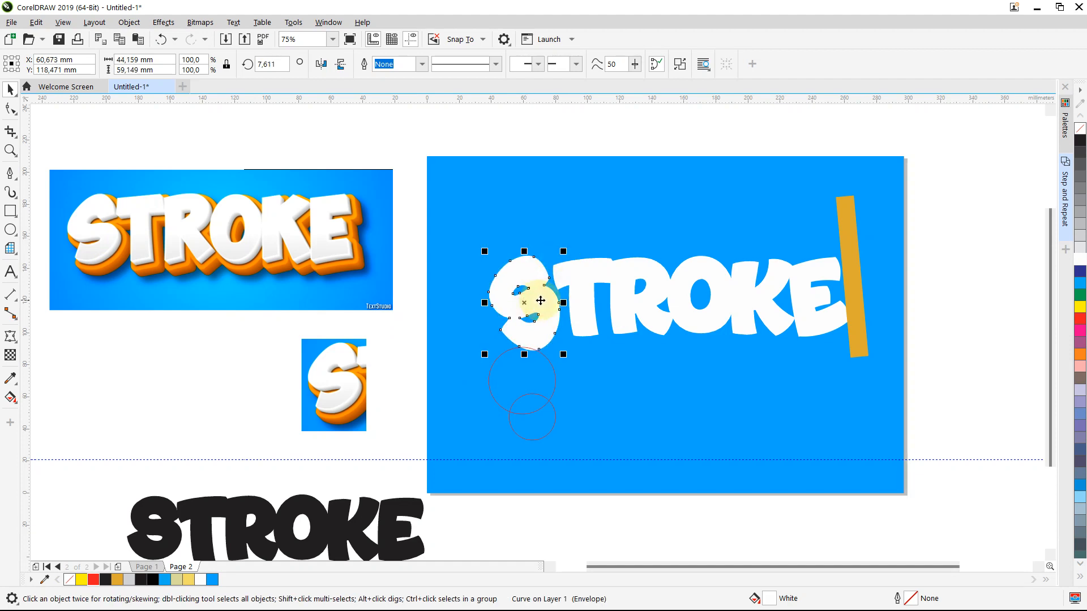
left_click_drag(542, 300, 544, 298)
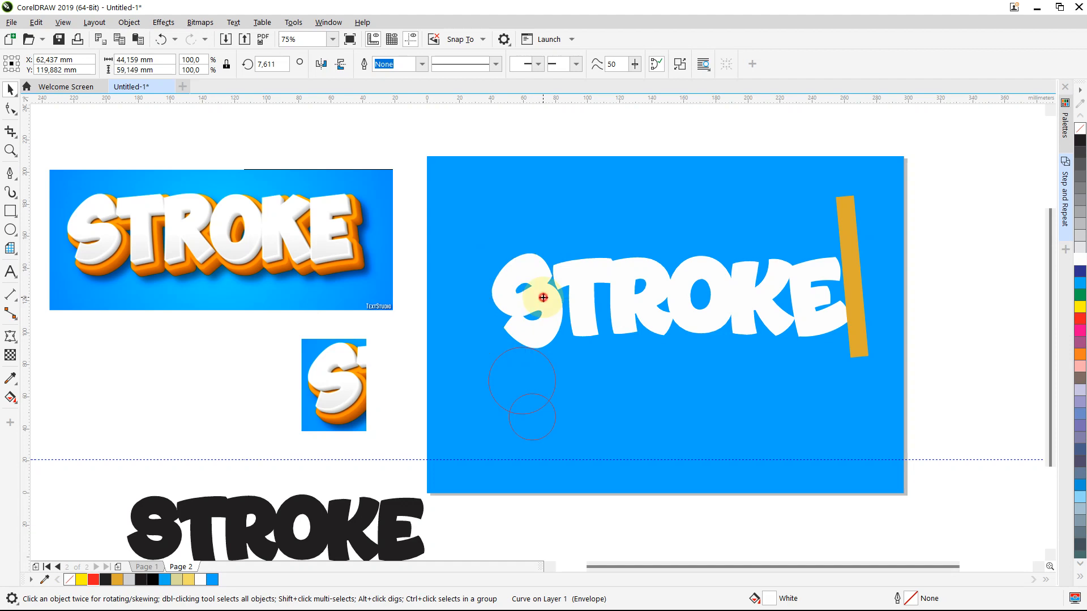
left_click_drag(544, 298, 538, 297)
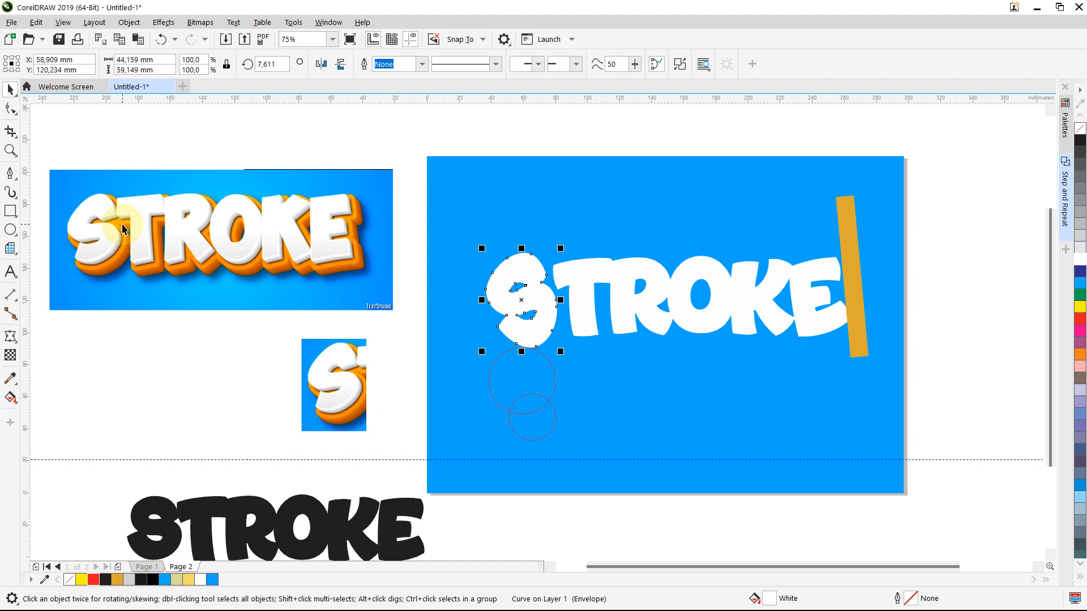
Draw a gauge rectangle about 6.35 mm wide and 10.4 mm tall across the gap between S and T in the reference image
scroll(123, 228, "up", 2)
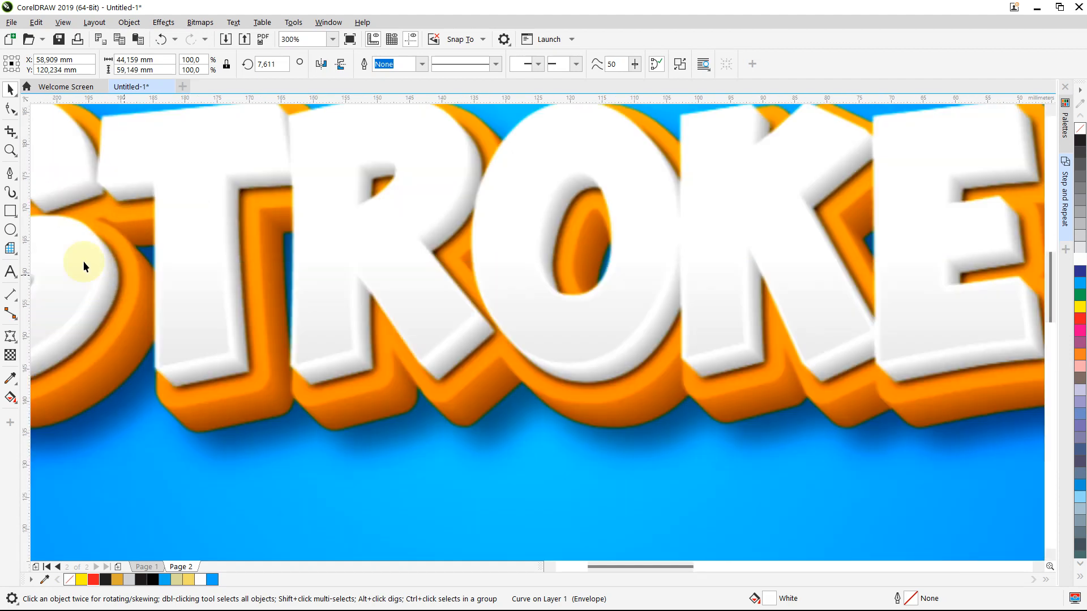
left_click(10, 211)
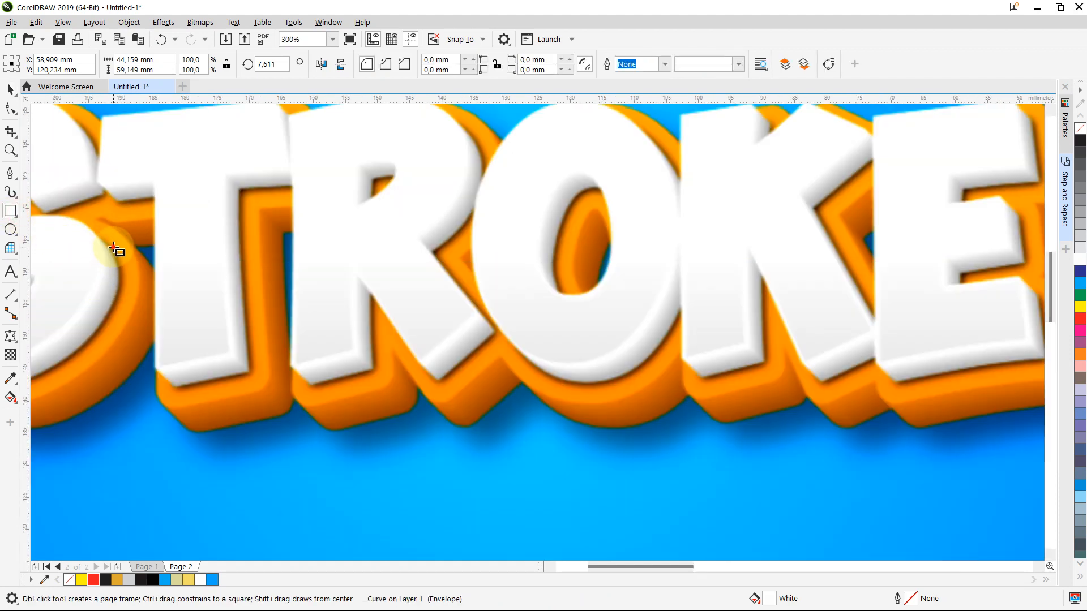
left_click_drag(114, 247, 158, 317)
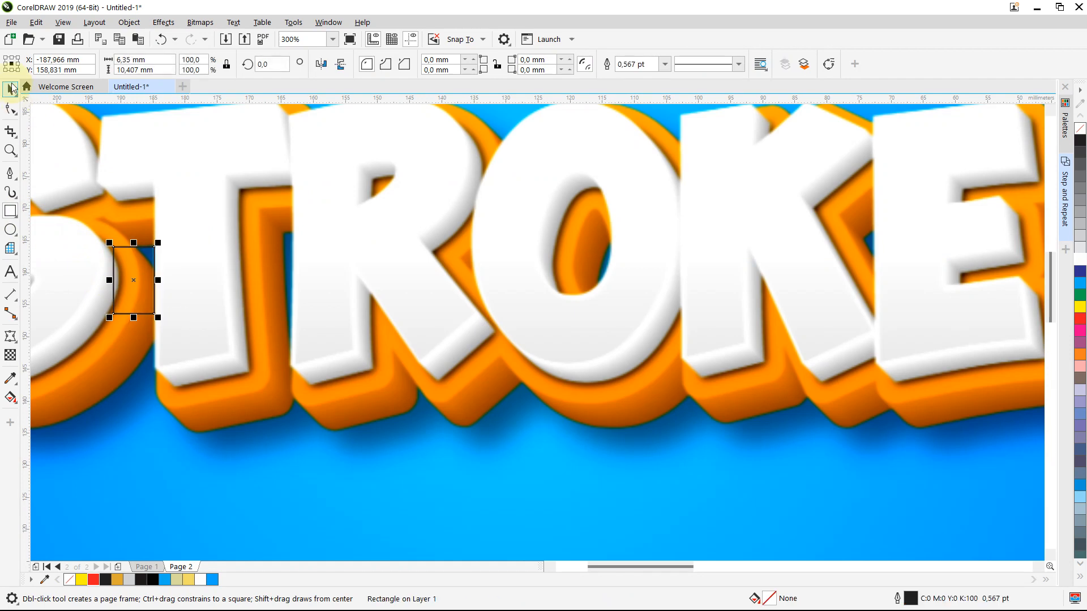
left_click(11, 89)
Check the white text's S–T spacing by placing the gauge rectangle between the two letters, and delete it after comparing
scroll(354, 175, "down", 2)
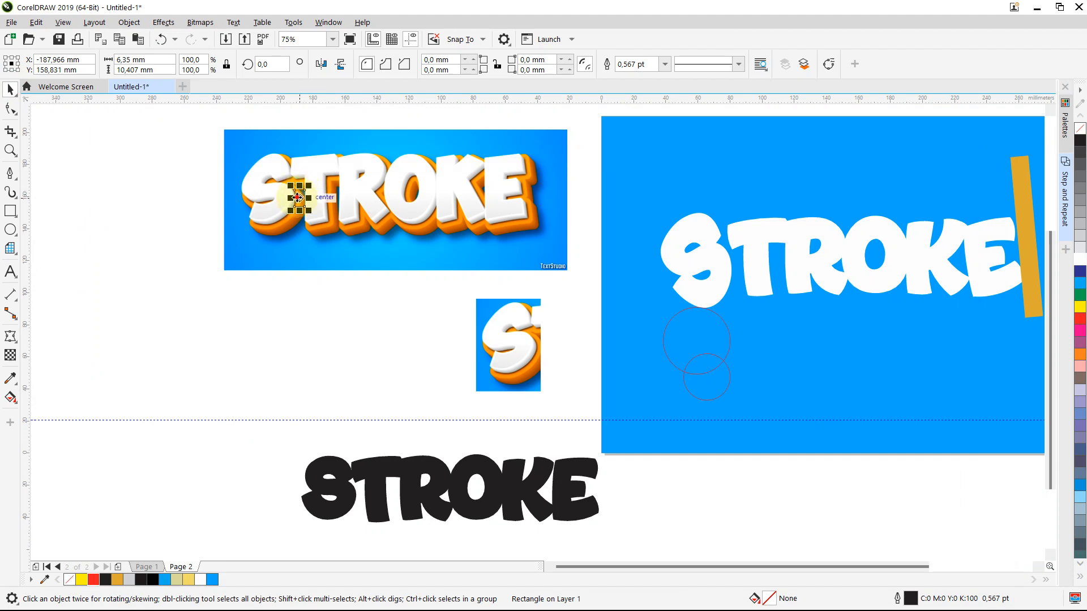
mouse_move(300, 194)
left_mouse_down()
mouse_move(597, 264)
mouse_move(747, 277)
mouse_move(711, 230)
left_mouse_up()
scroll(736, 279, "up", 5)
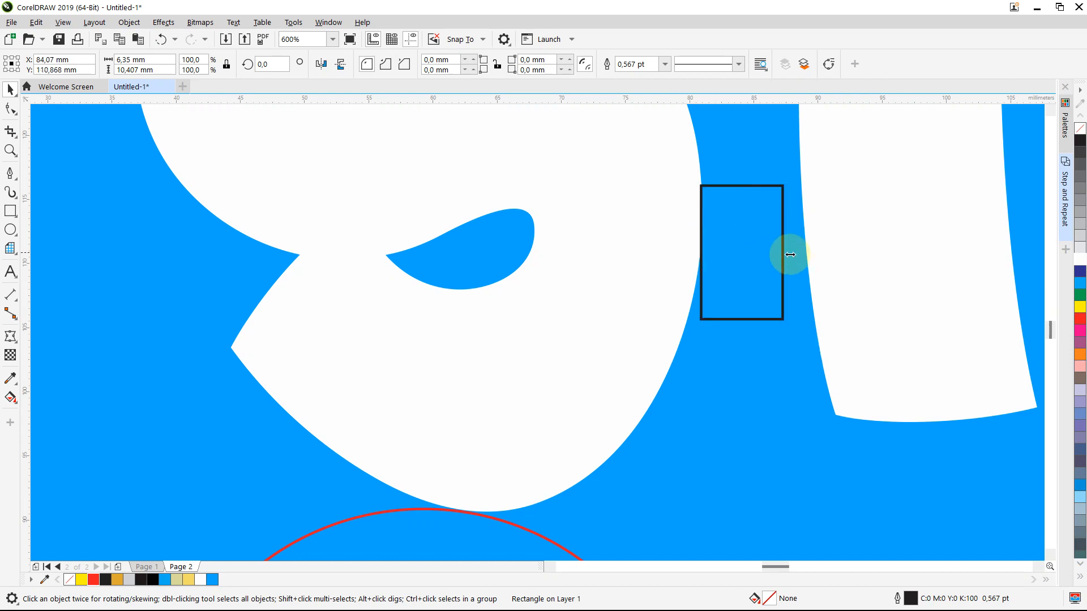
scroll(790, 253, "down", 5)
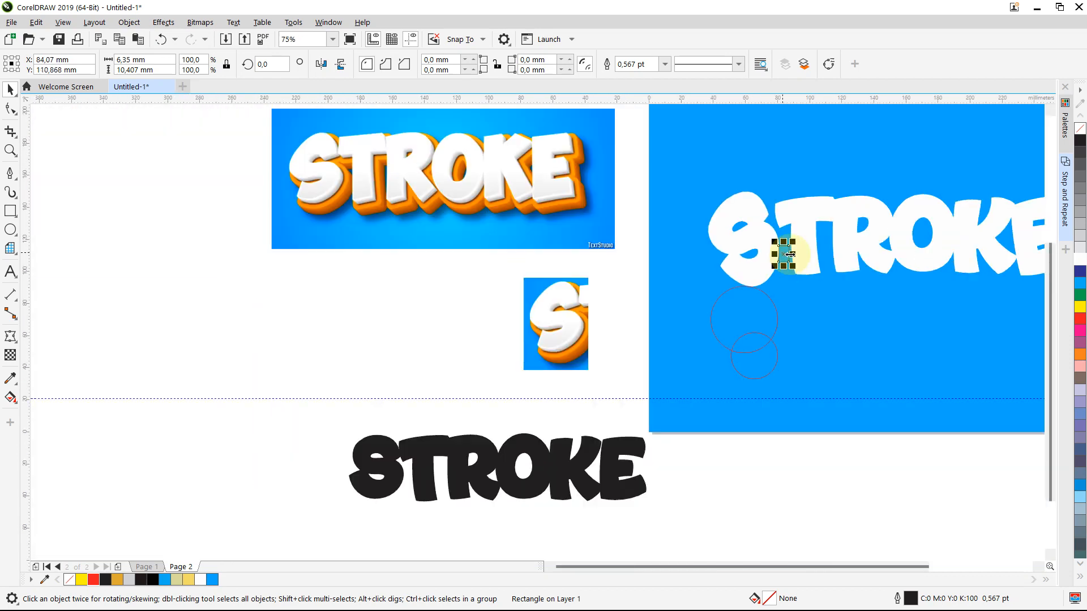
key("Delete")
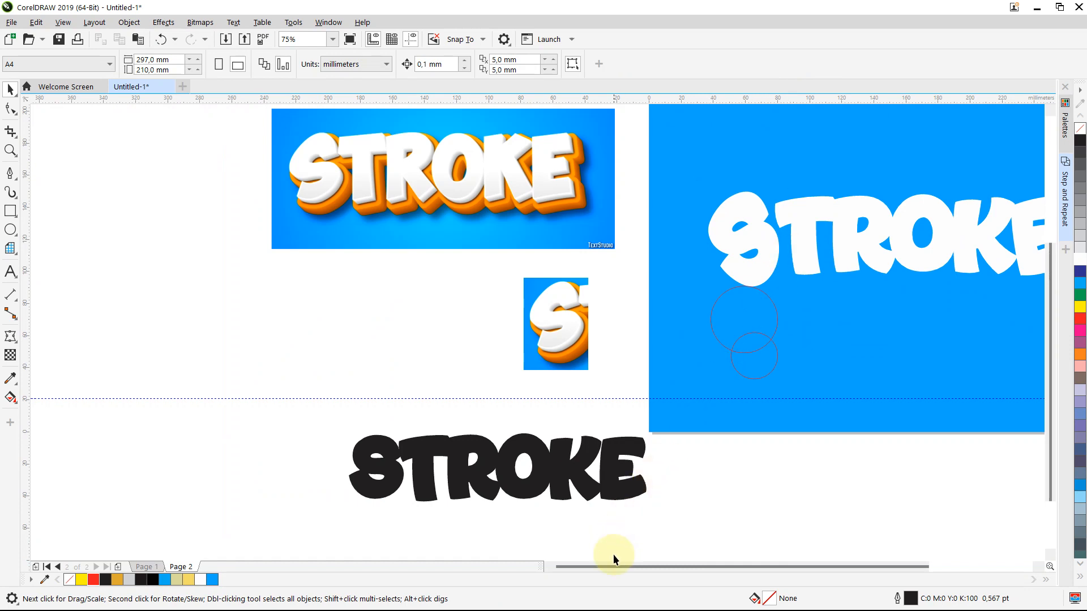
Delete the slanted orange bar beside the E of the white STROKE text
left_click_drag(614, 566, 680, 563)
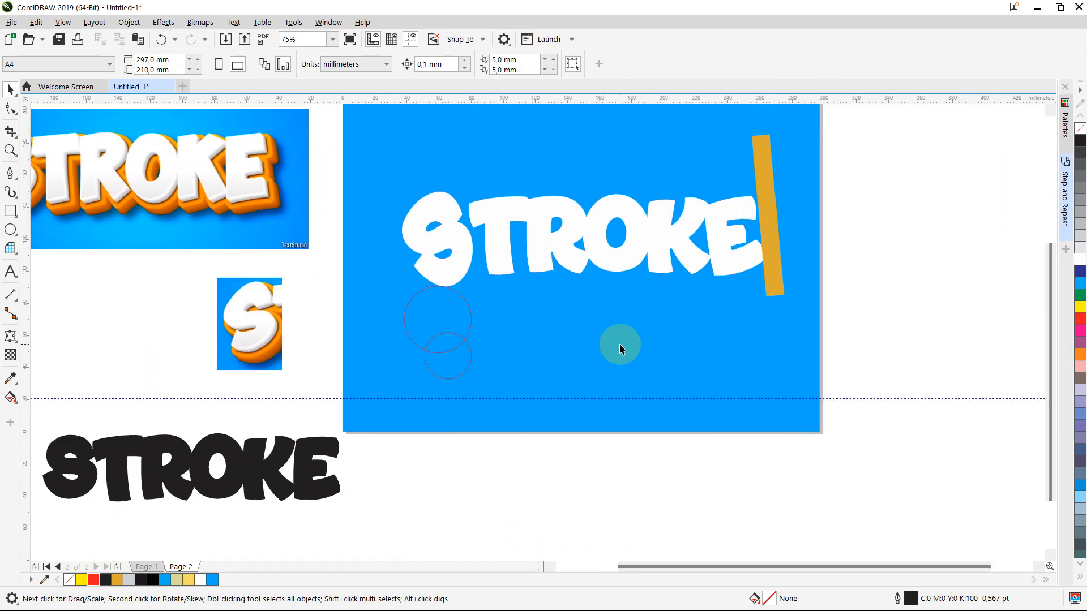
left_click(773, 279)
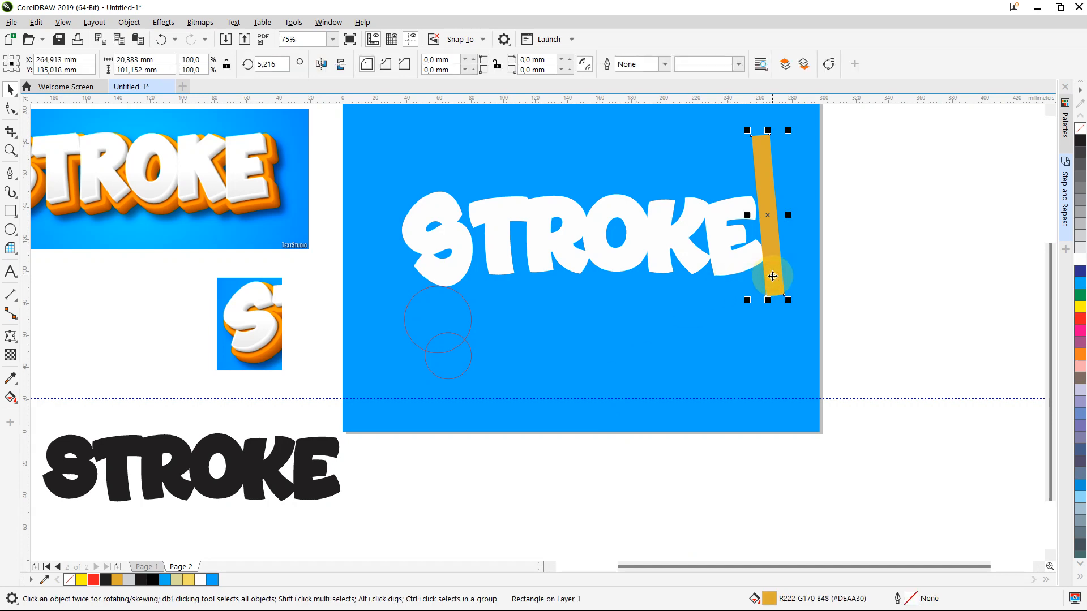
key("Delete")
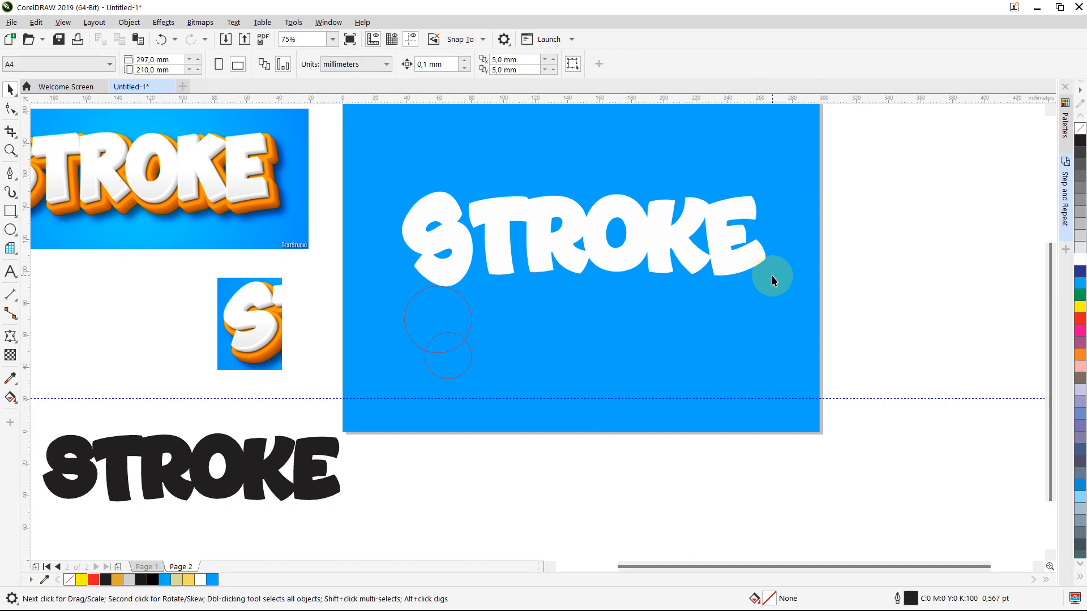
Unlock the group of two red guide circles below the S and delete it
left_click_drag(566, 475, 384, 291)
left_click_drag(530, 481, 372, 279)
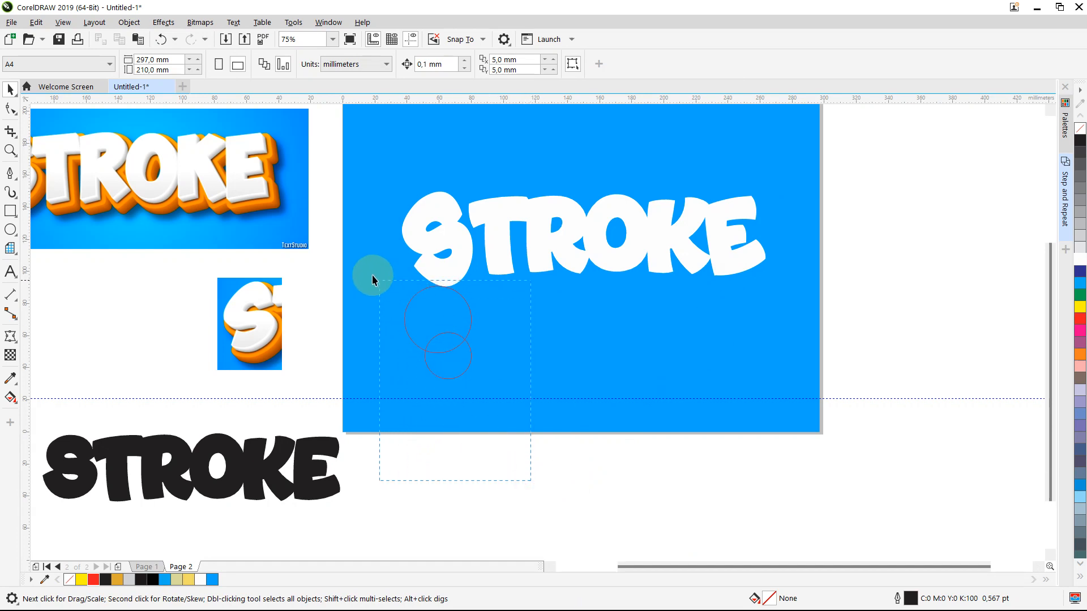
left_click(431, 338)
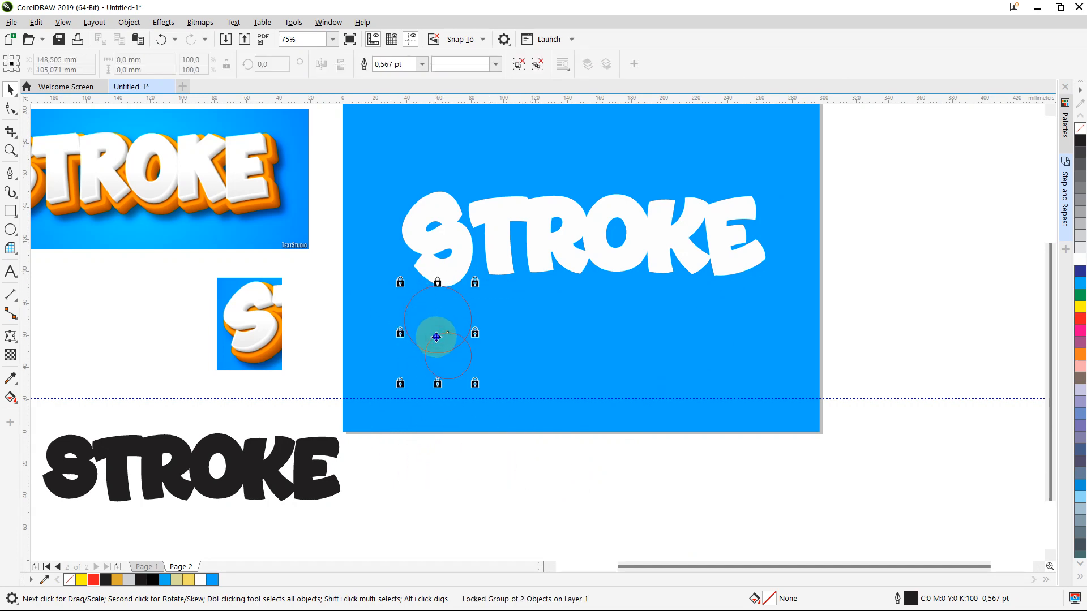
right_click(435, 340)
left_click(458, 365)
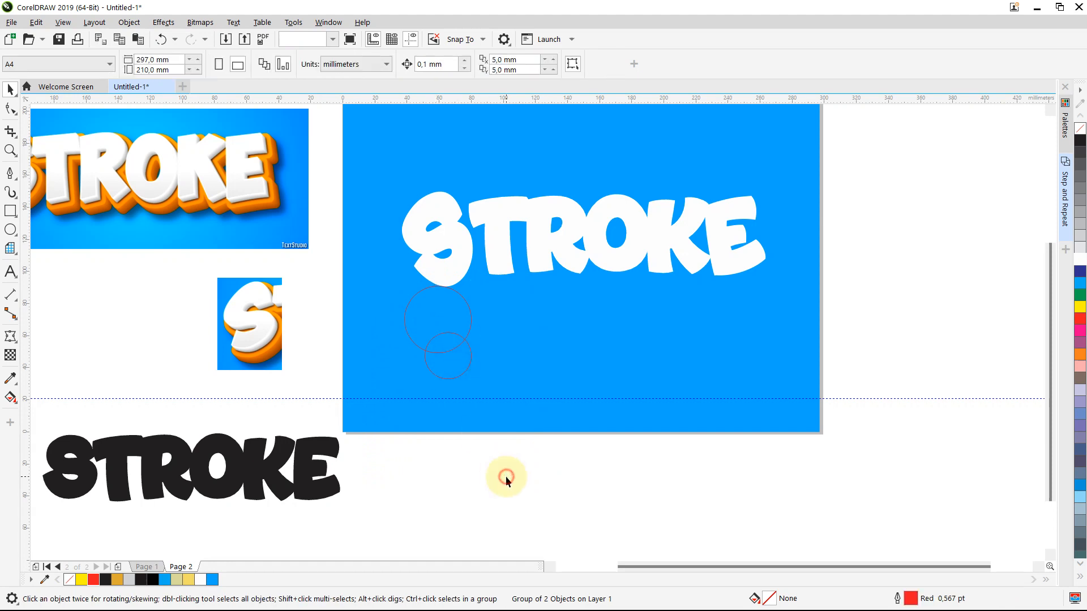
left_click_drag(505, 477, 348, 258)
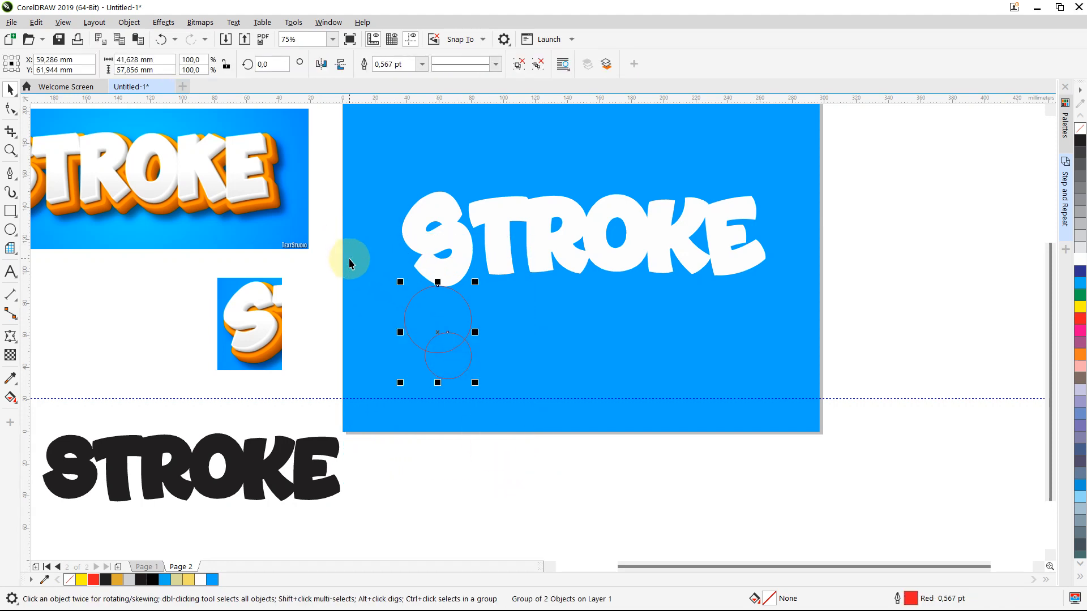
key("Delete")
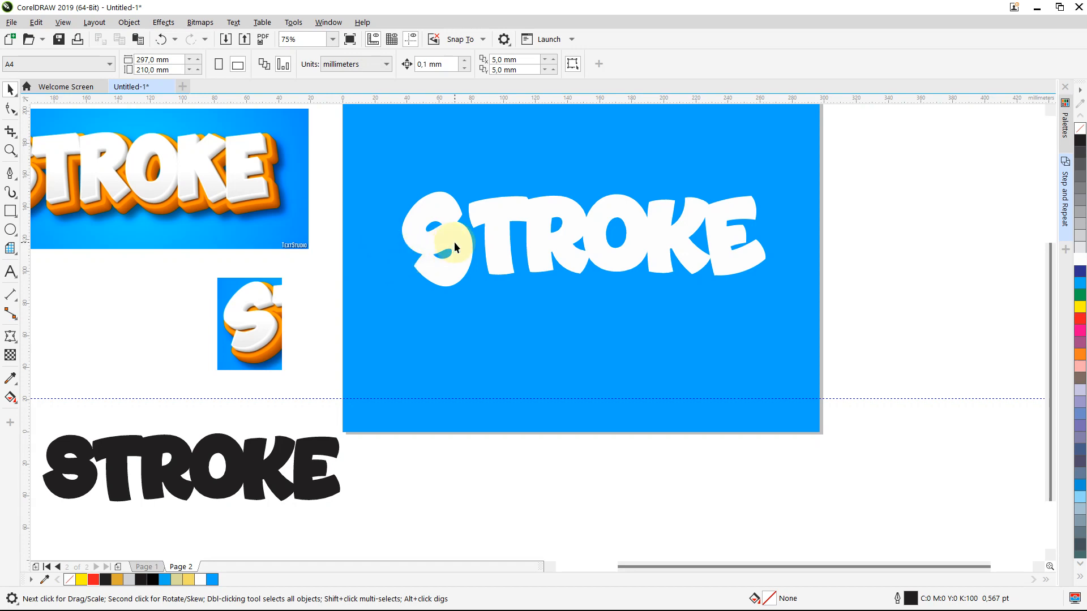
Move the STROKE reference image so it sits directly above the white lettering, overlapping the blue page's upper edge
scroll(454, 242, "down", 2)
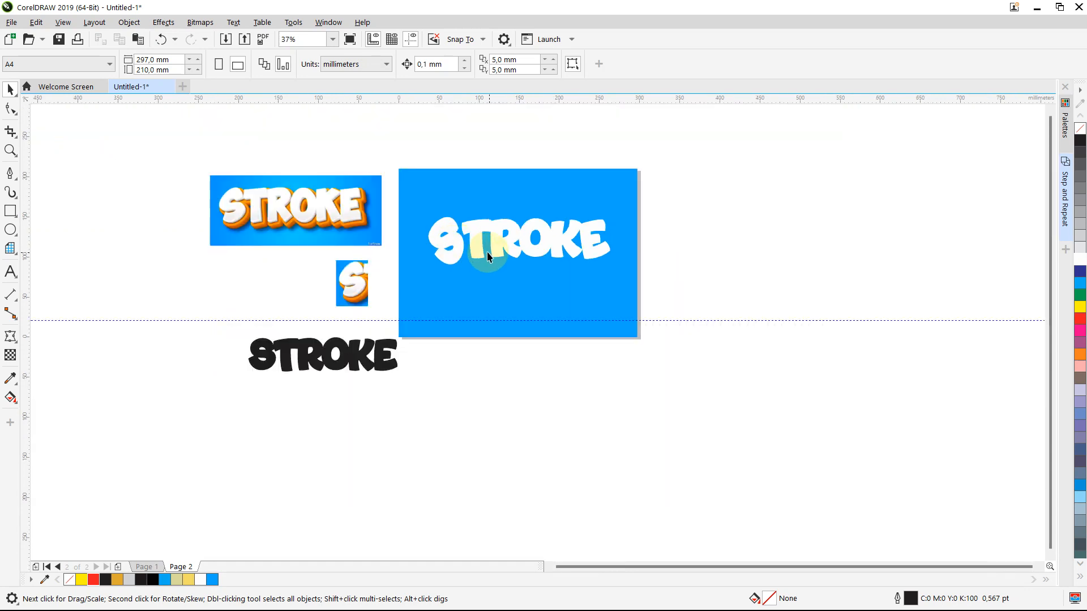
scroll(476, 243, "up", 2)
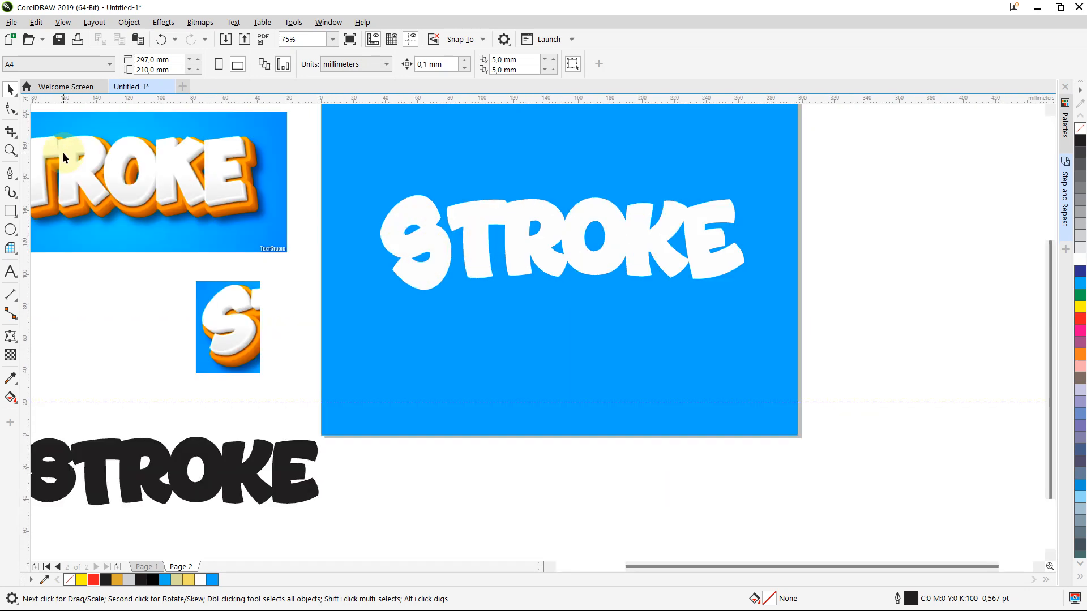
left_click(10, 150)
left_click(167, 237)
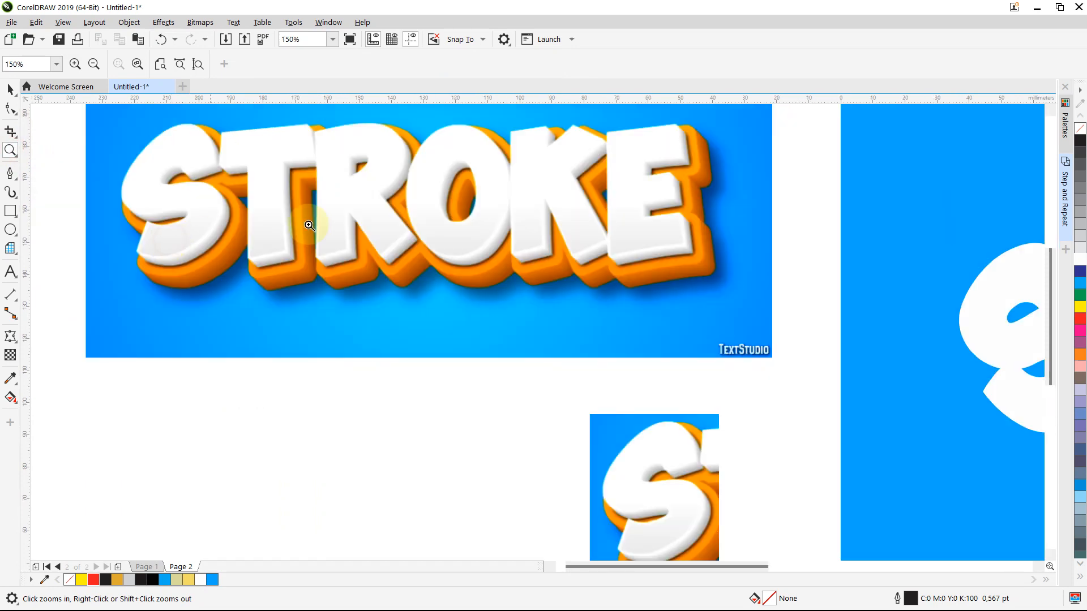
right_click(368, 215)
left_click(368, 215)
right_click(368, 215)
right_click(487, 266)
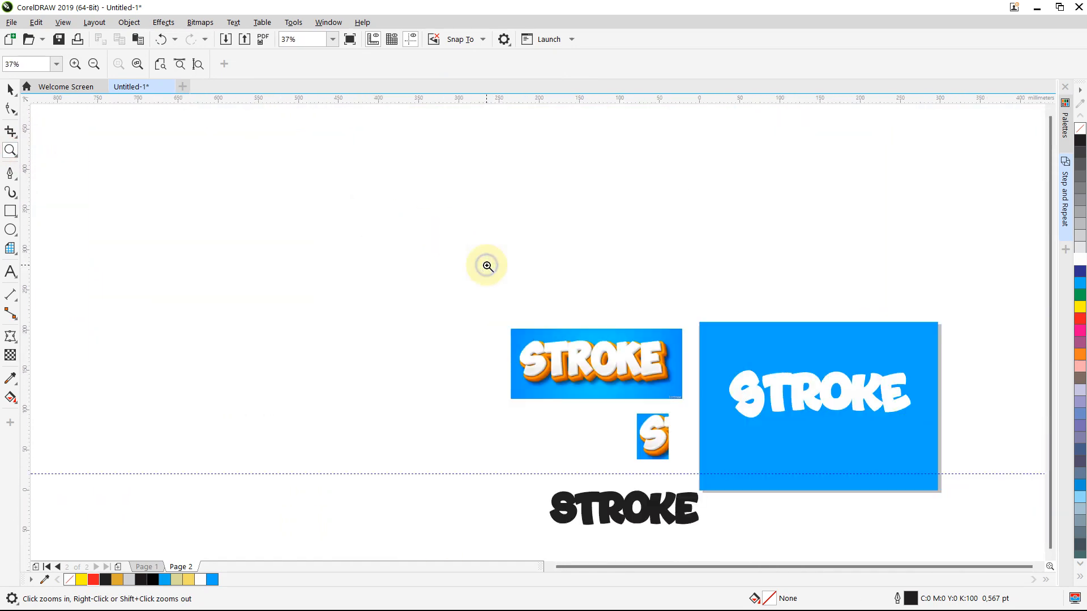
left_click(781, 376)
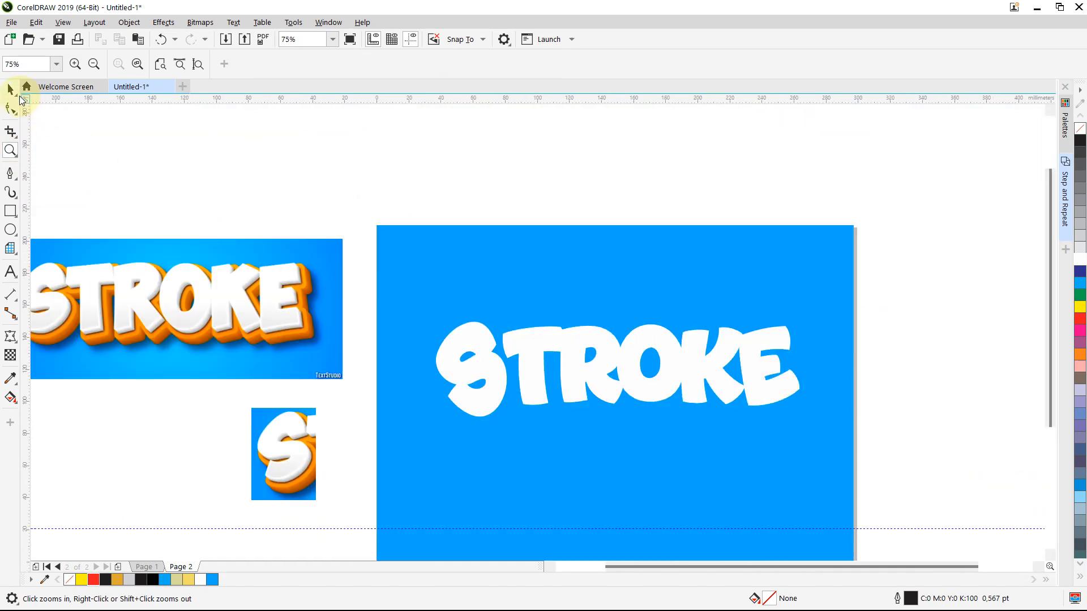
left_click(11, 91)
left_click_drag(209, 238, 562, 143)
left_click(262, 238)
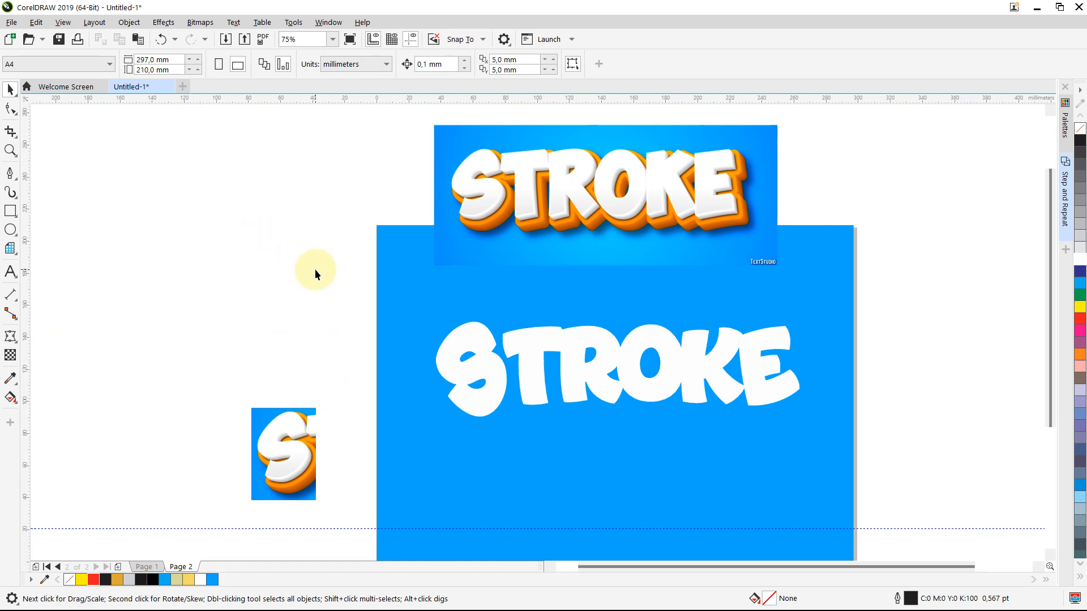
Group the six white STROKE letters and shift the lettering about 6.5 mm down on the blue page
mouse_move(315, 270)
left_mouse_down()
mouse_move(735, 368)
mouse_move(840, 430)
left_mouse_up()
key("ctrl+g")
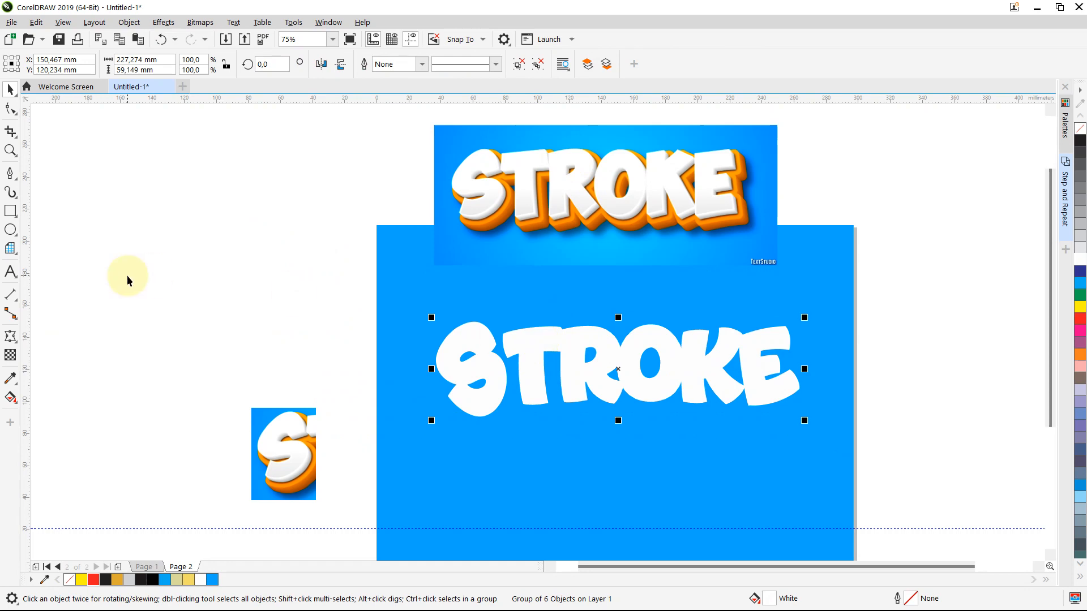
left_click(19, 348)
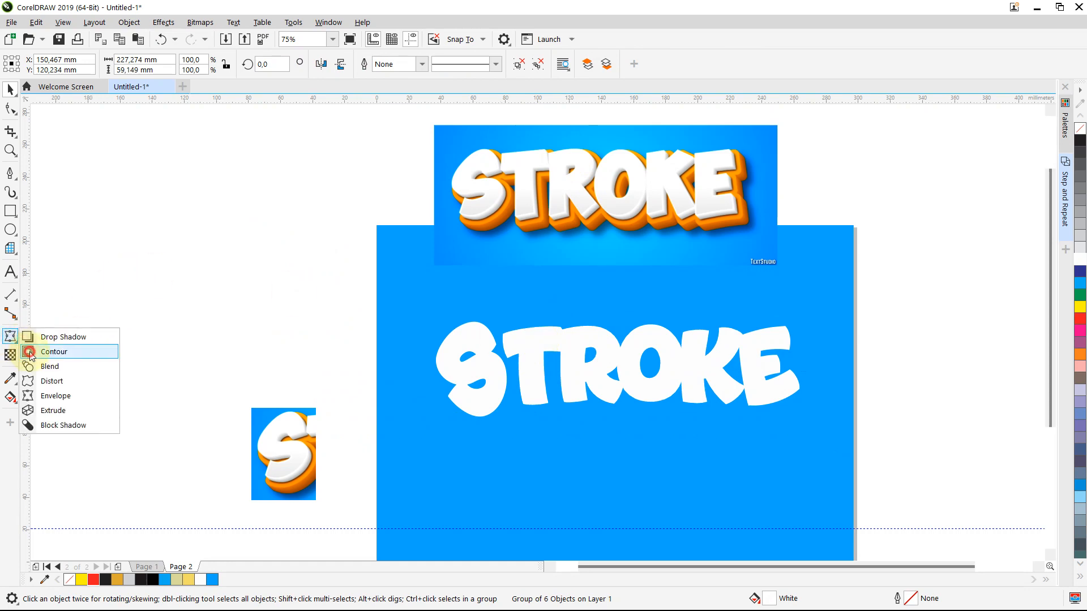
left_click(31, 352)
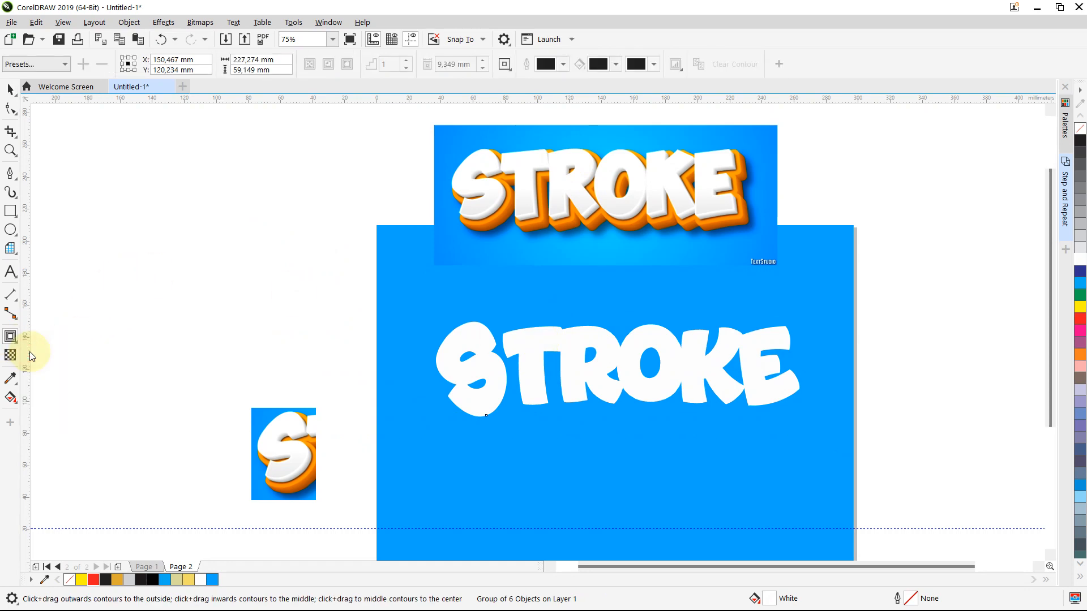
left_click(9, 89)
mouse_move(481, 367)
left_mouse_down()
mouse_move(544, 346)
mouse_move(509, 383)
mouse_move(498, 358)
mouse_move(532, 376)
left_mouse_up()
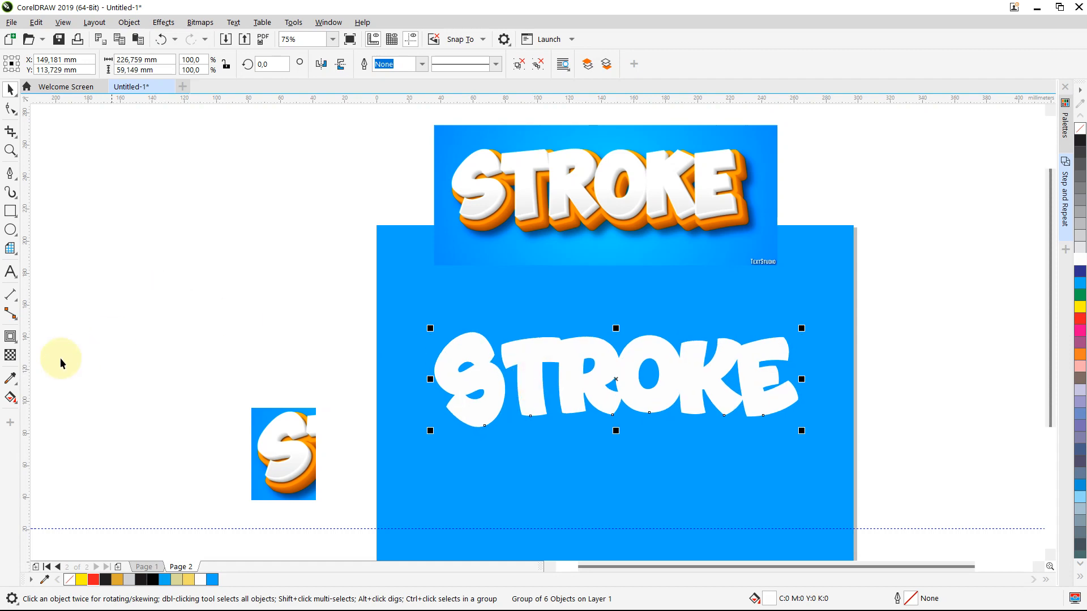
Add a one-step outside contour of about 6.9 mm around the white lettering and fill it with a muted red
left_click(11, 336)
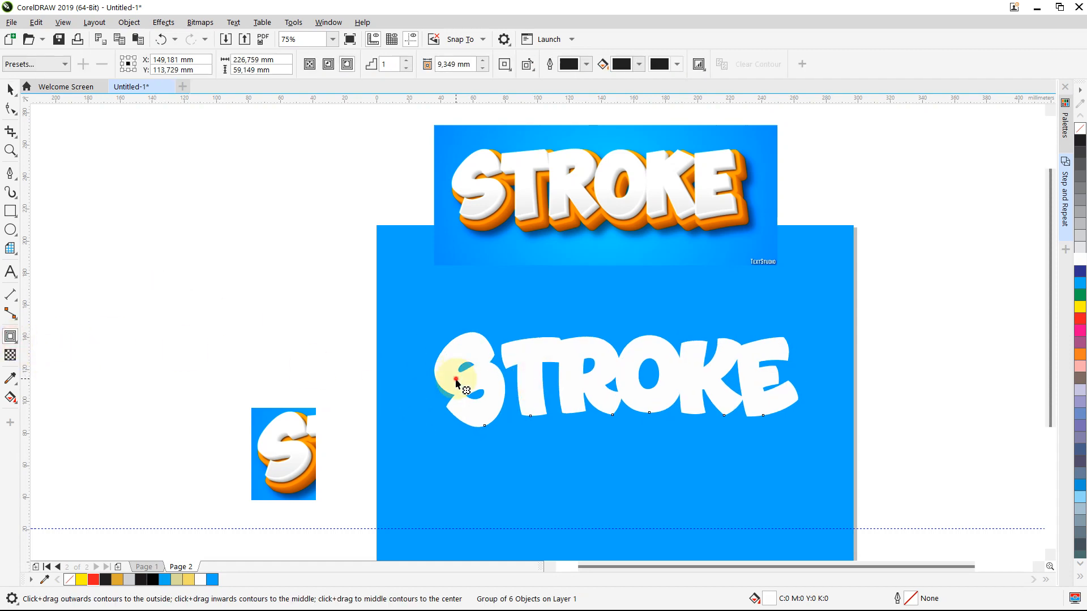
left_click_drag(456, 383, 423, 379)
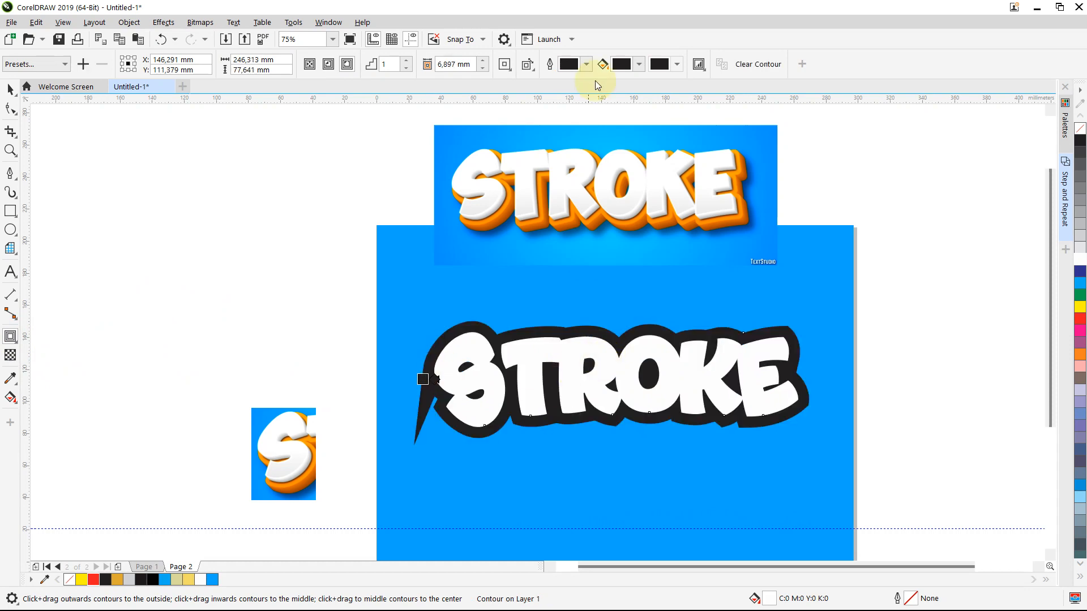
left_click(634, 65)
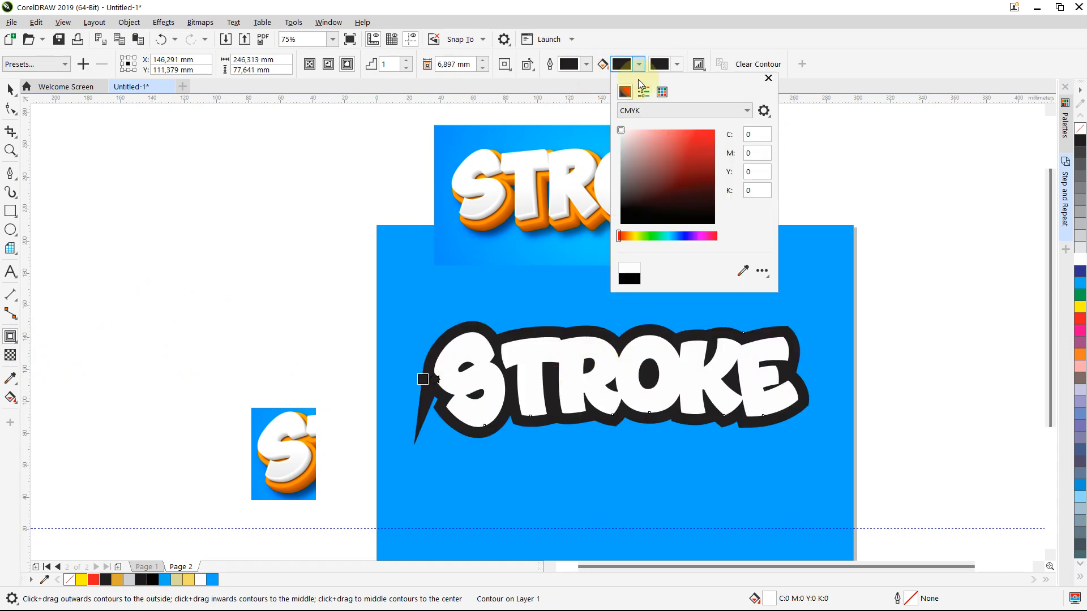
left_click(664, 158)
left_click(297, 174)
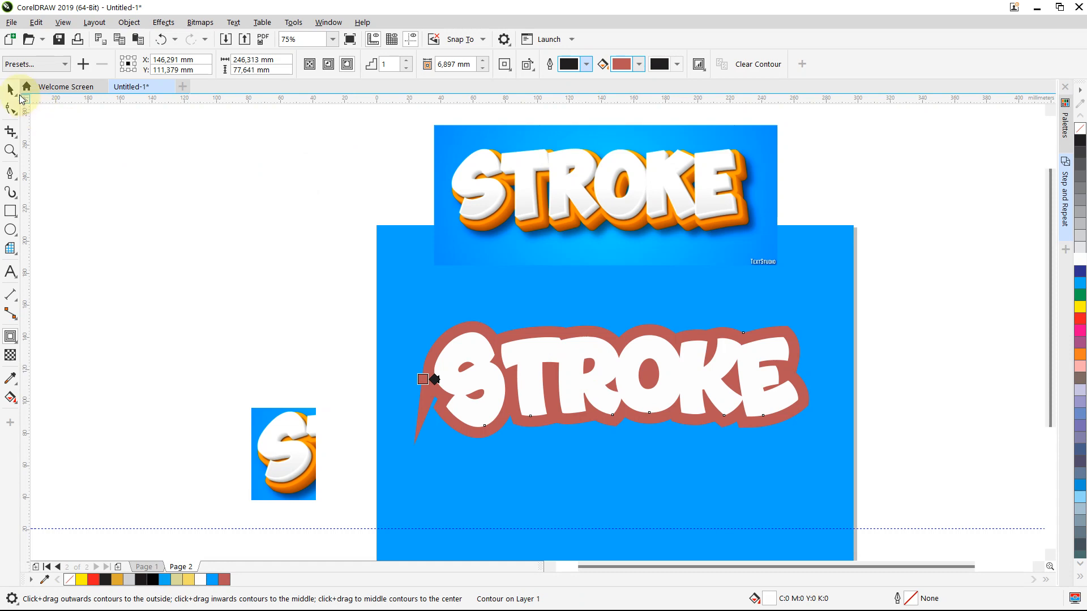
left_click(10, 89)
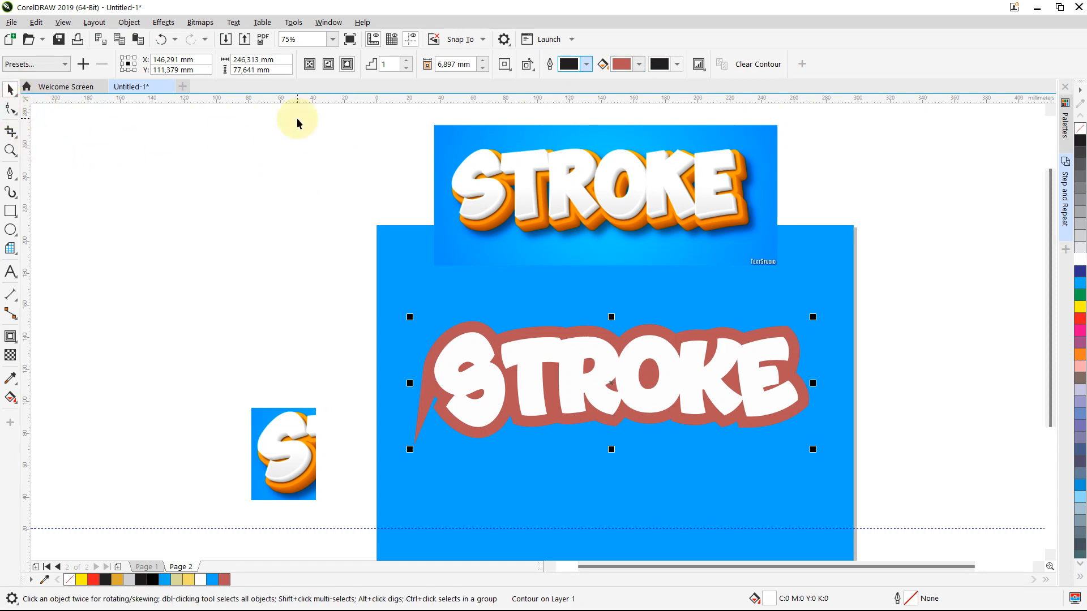
Draw a gauge rectangle about 3.09 mm wide and 4.72 mm tall over the light orange edge beside the reference T's stem
scroll(296, 118, "up", 2)
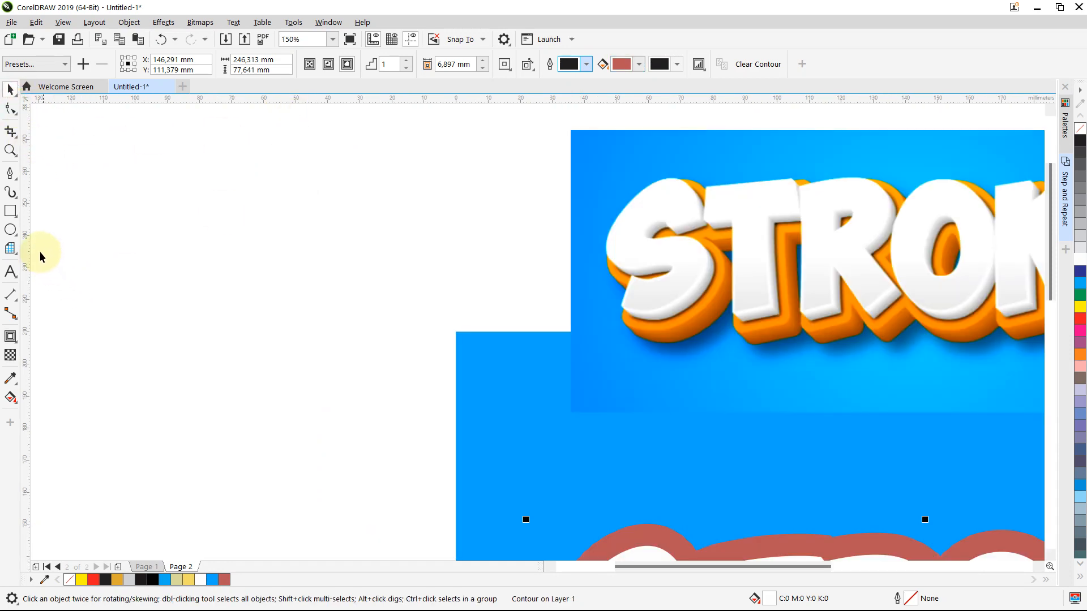
left_click(10, 151)
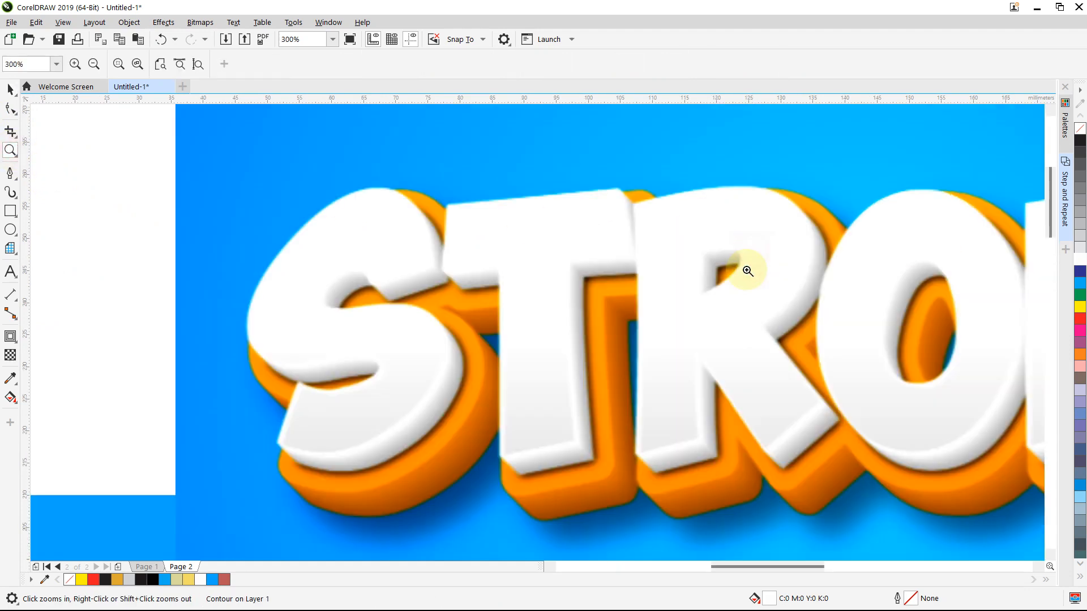
left_click(751, 251)
left_click(605, 451)
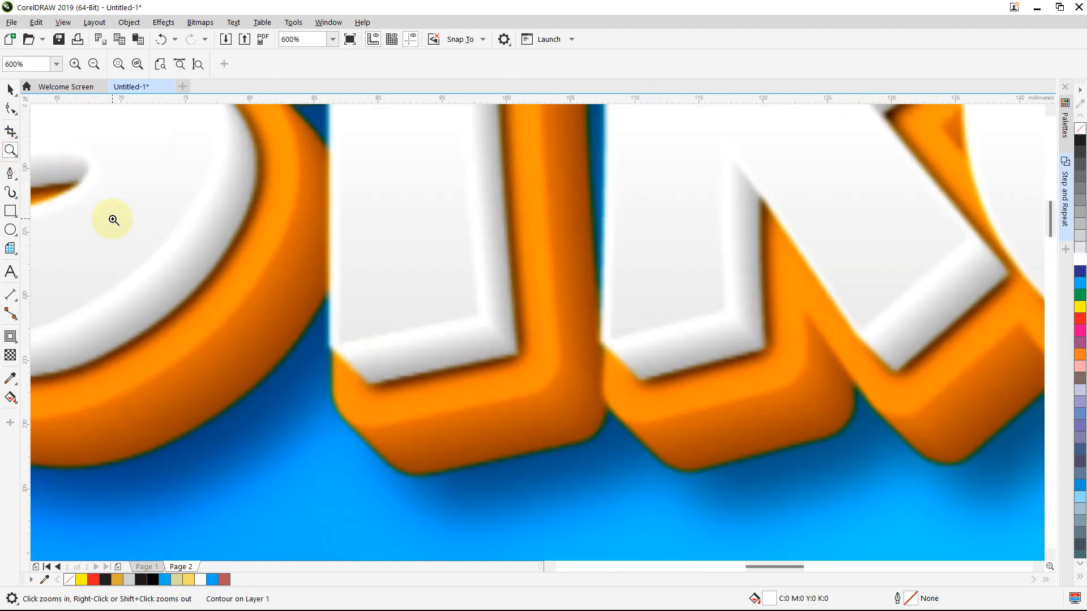
left_click(11, 212)
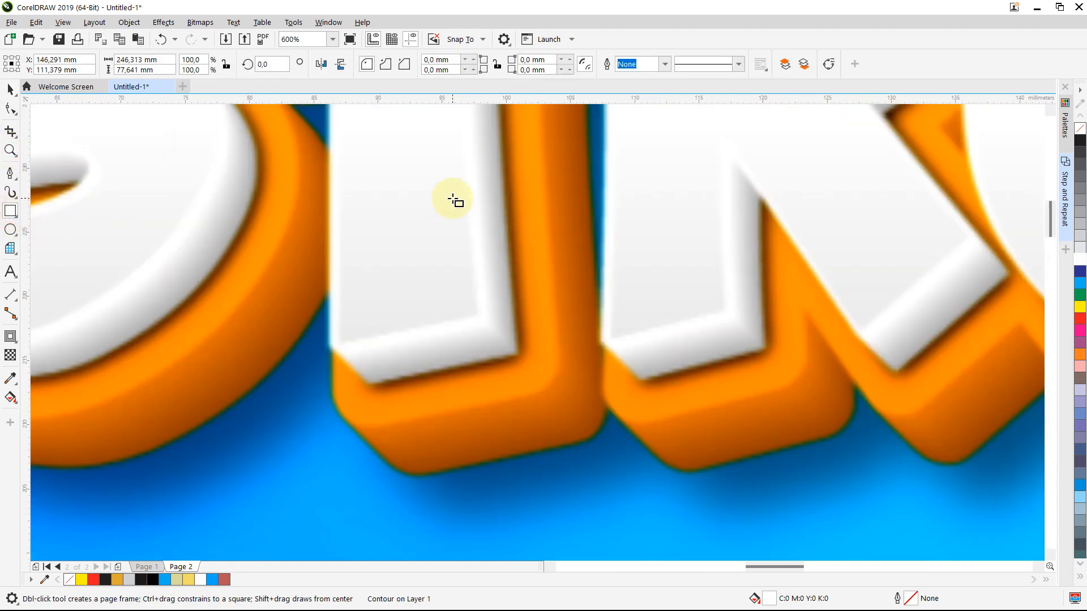
left_click_drag(504, 162, 545, 222)
left_click(11, 90)
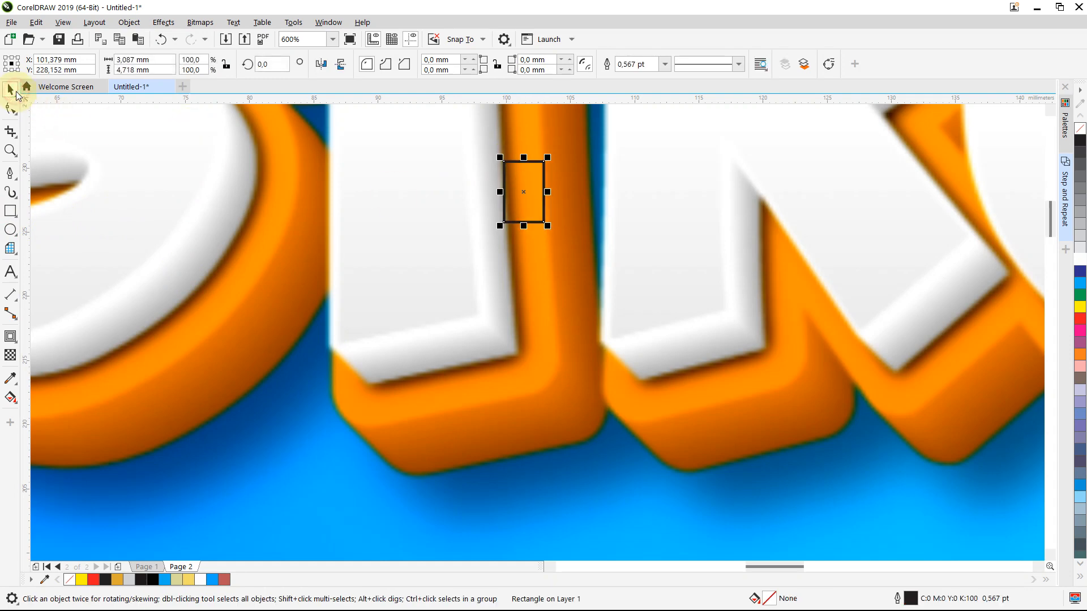
Place the gauge rectangle over the contoured lettering between R and O, and park it near the reference image's lower edge
scroll(402, 168, "down", 3)
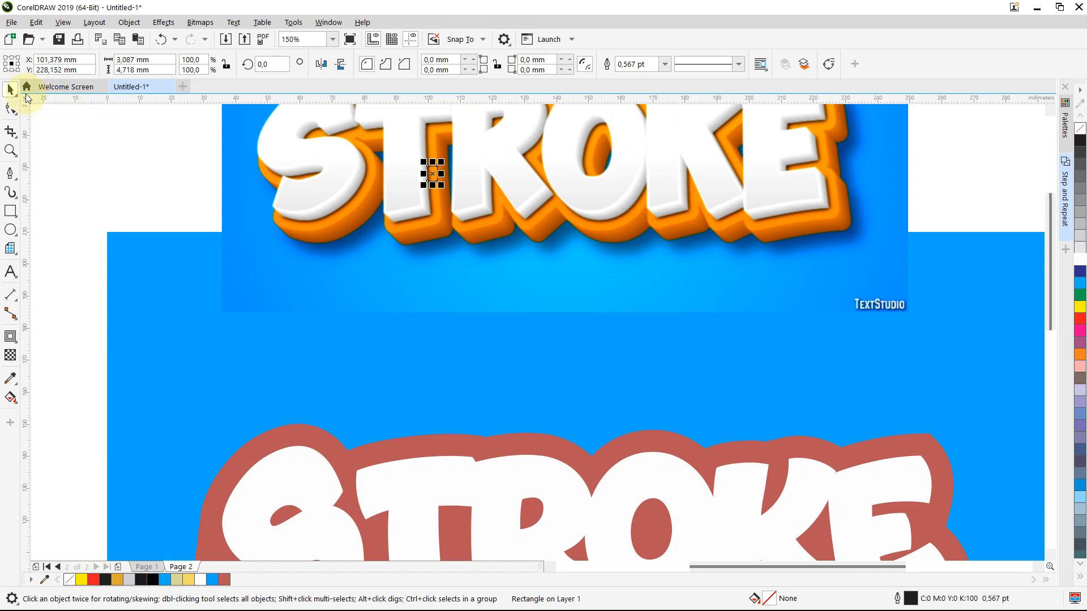
left_click_drag(437, 176, 585, 429)
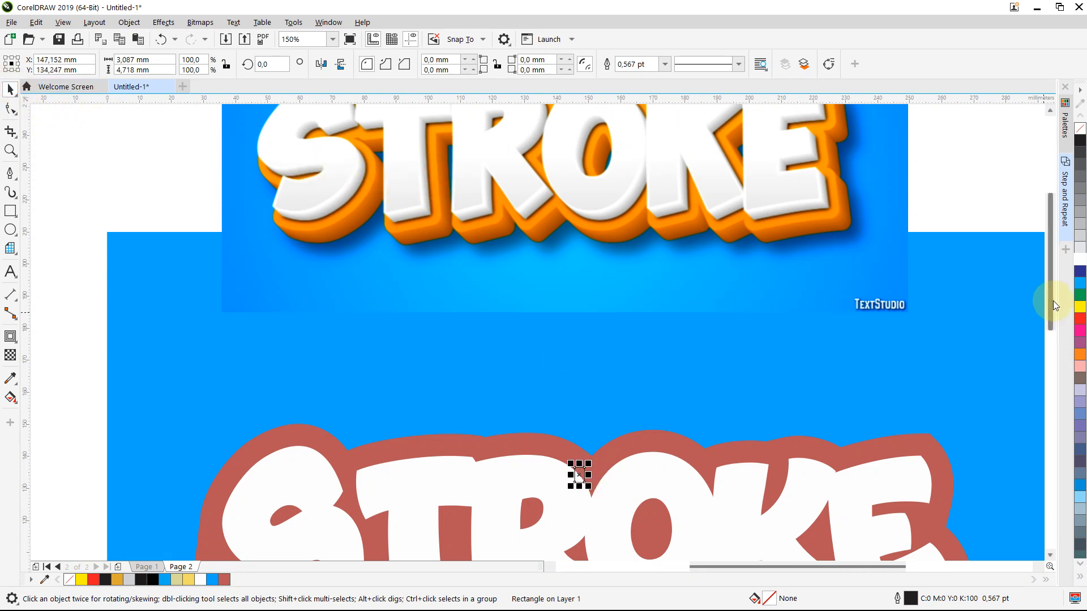
mouse_move(572, 472)
left_mouse_down()
mouse_move(565, 374)
mouse_move(542, 303)
mouse_move(551, 315)
left_mouse_up()
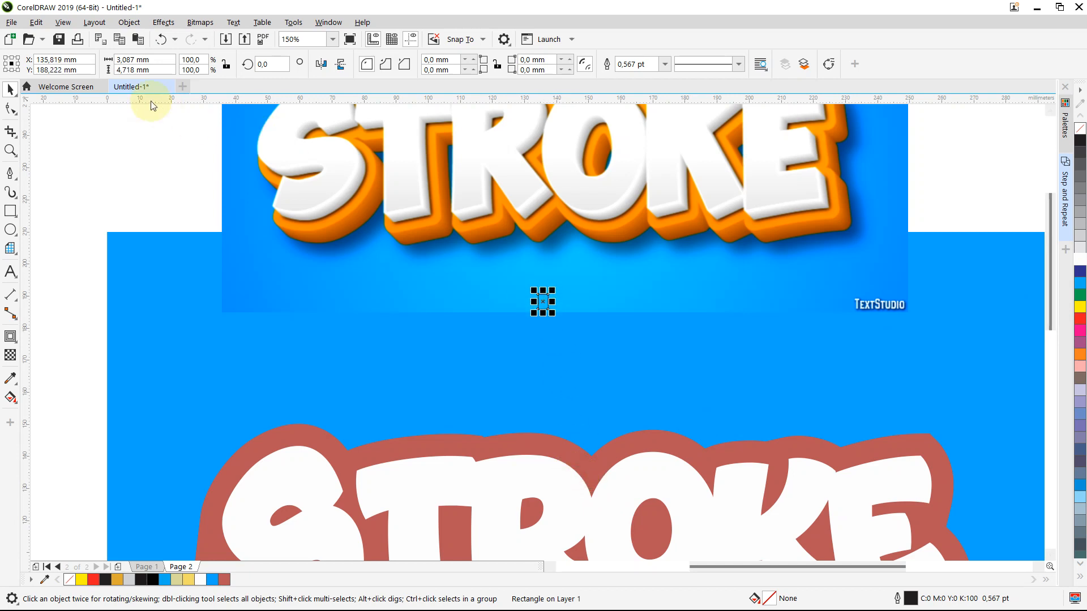
Set the lettering's contour offset to the gauge rectangle's width, 3,087 mm
left_click(156, 60)
left_click_drag(156, 61, 3, 59)
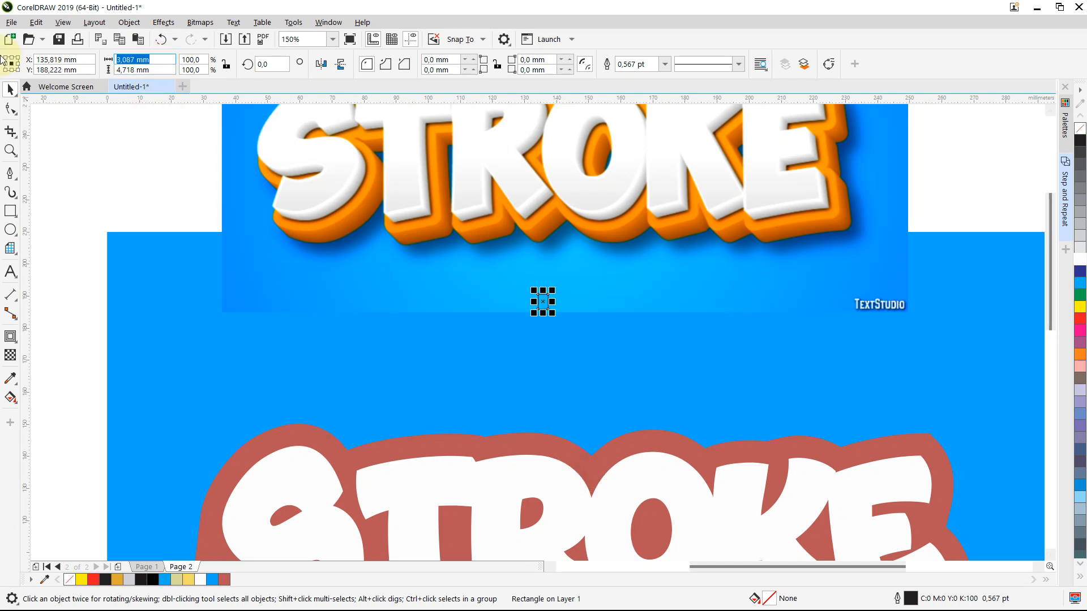
left_click(308, 456)
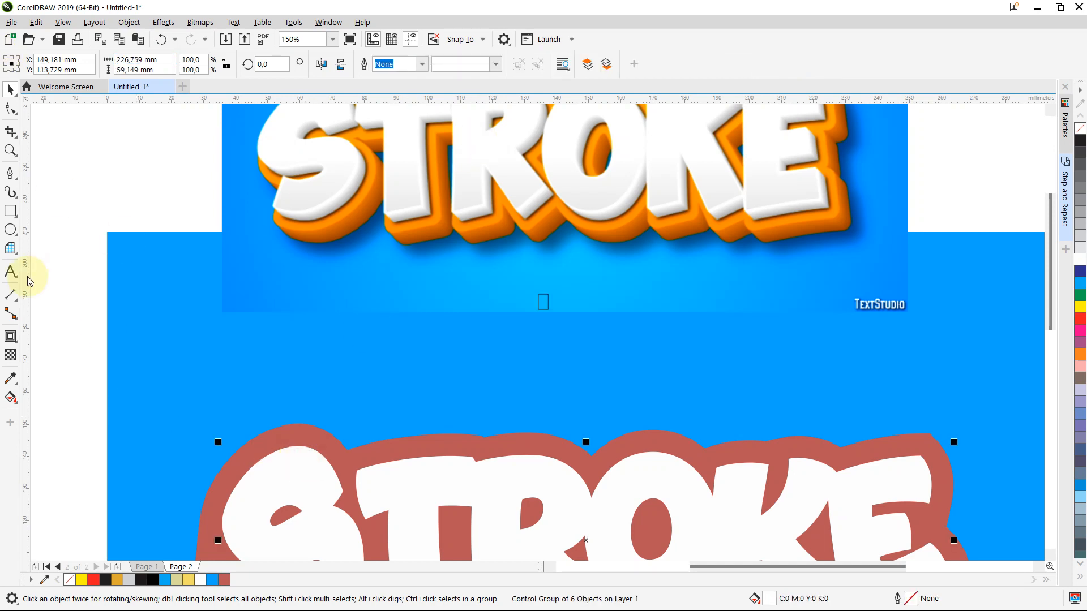
left_click(10, 336)
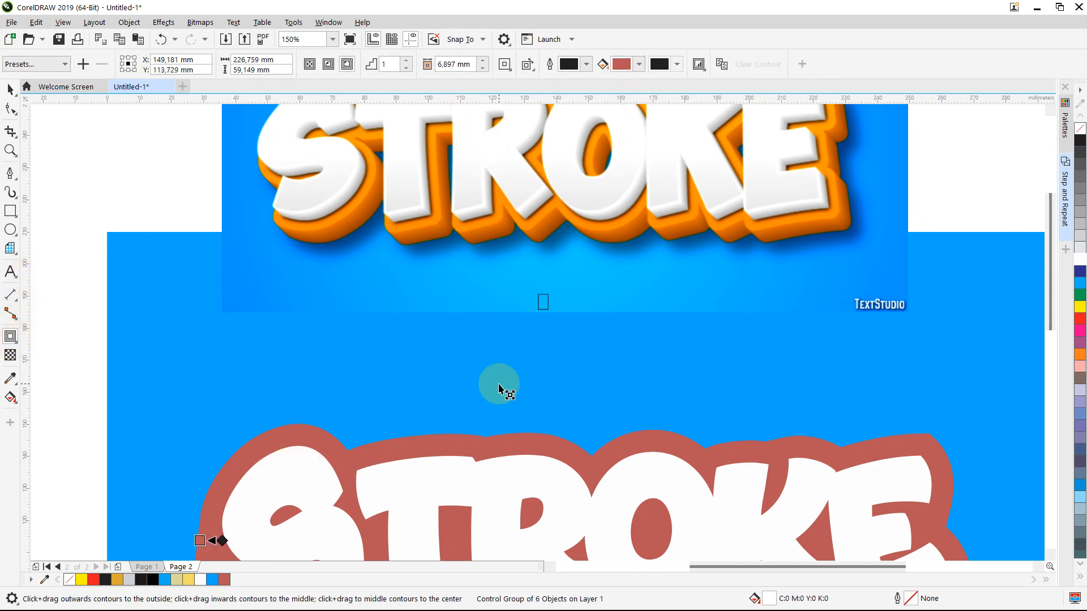
left_click(473, 65)
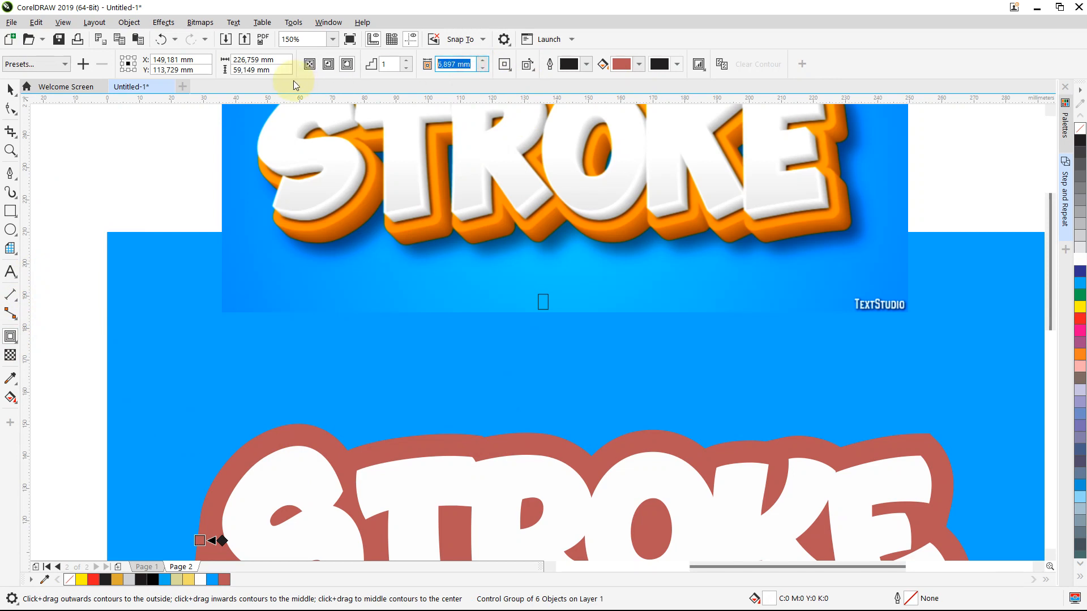
type("3,087")
key("Return")
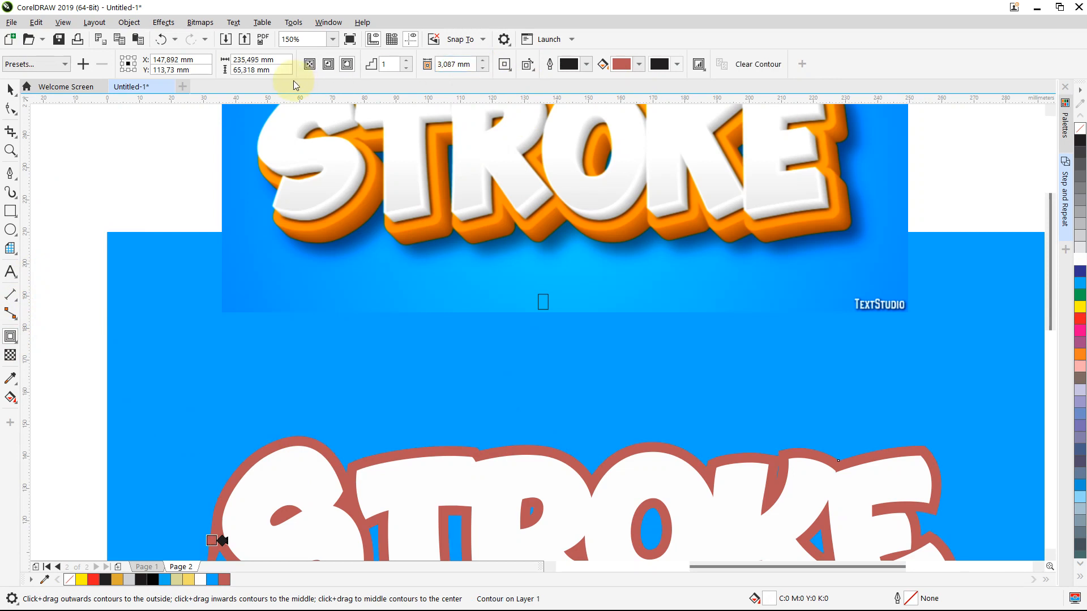
key("F3")
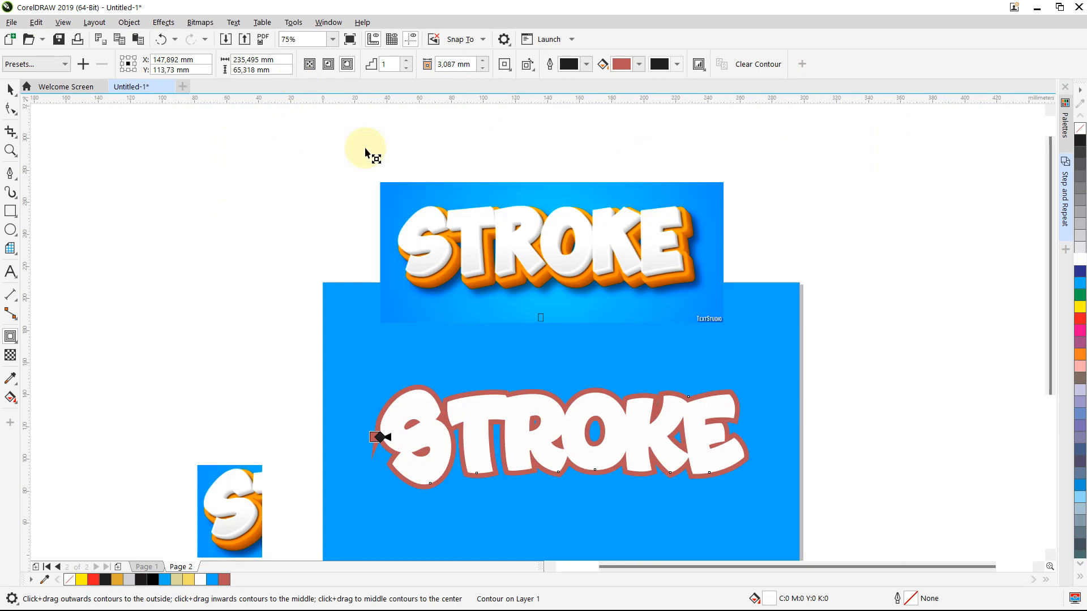
scroll(498, 230, "up", 2)
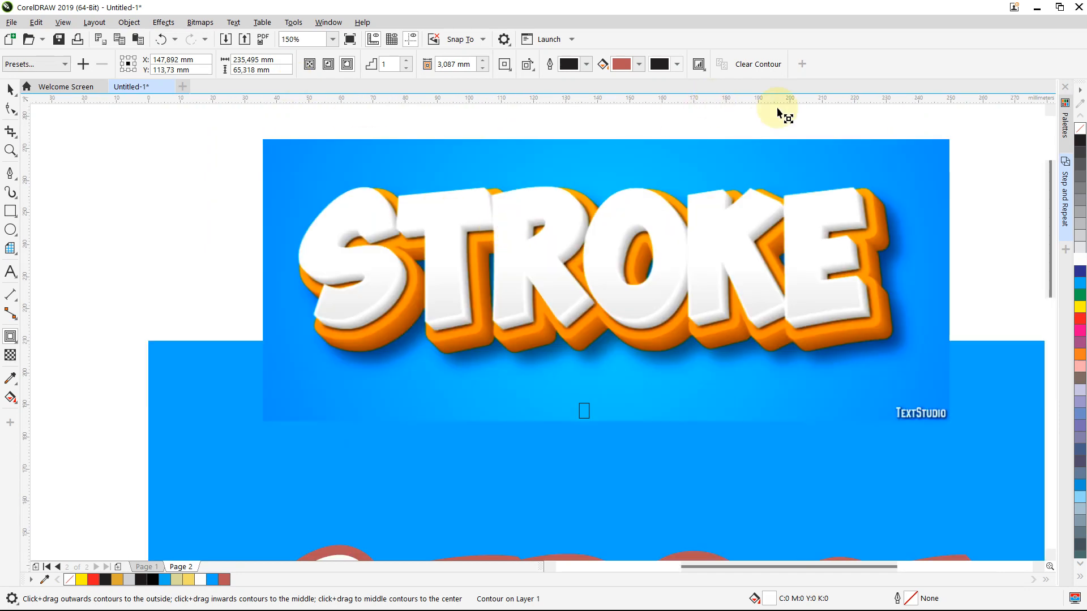
Try a contour offset of 4 mm on the white lettering and compare the result with the reference's orange edge
left_click_drag(1051, 198, 1045, 266)
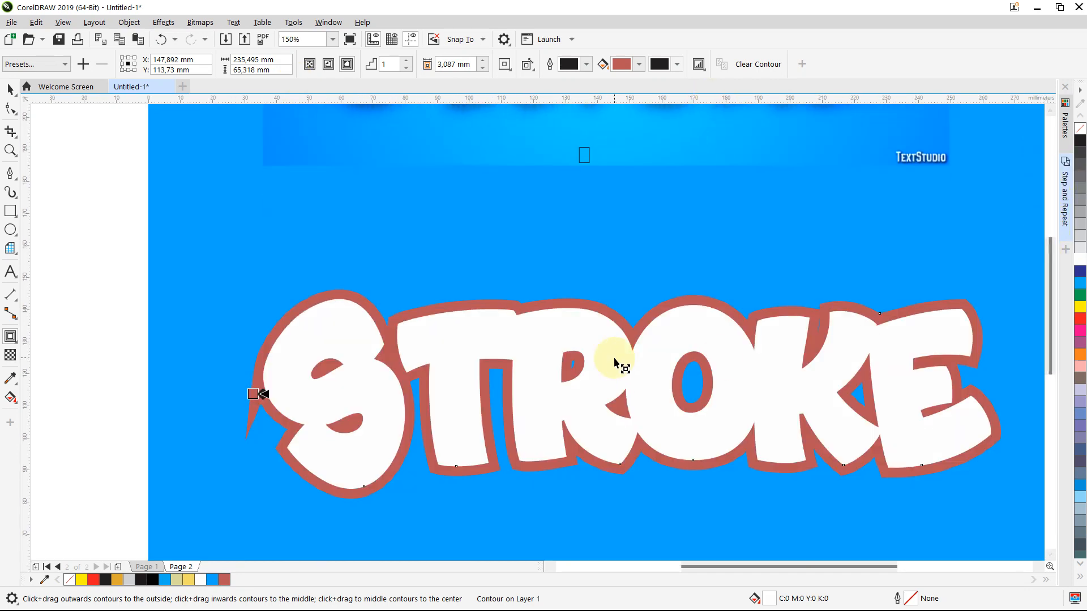
left_click(463, 63)
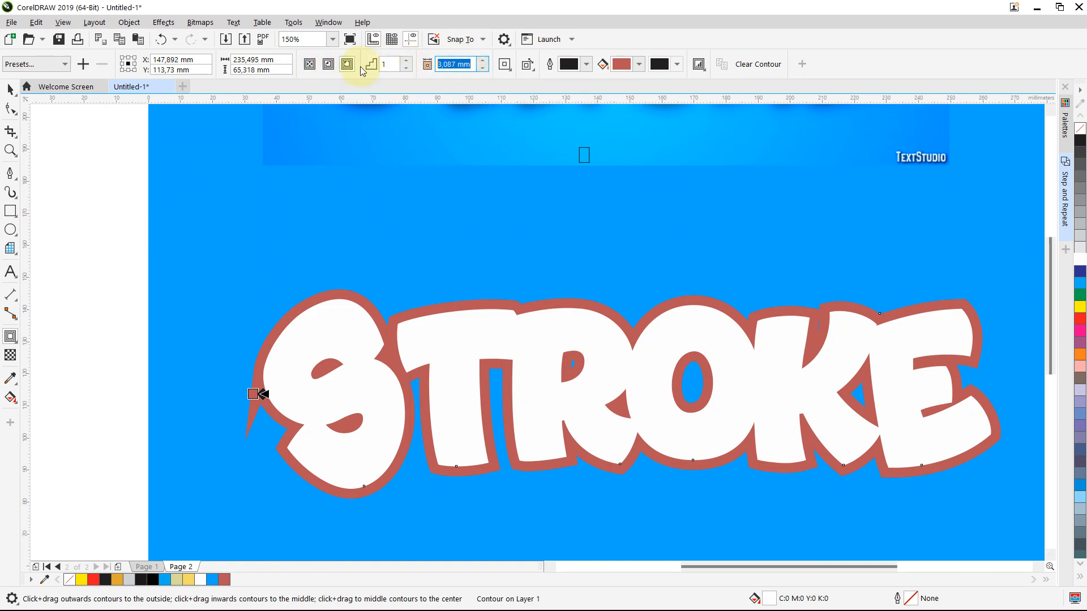
type("4")
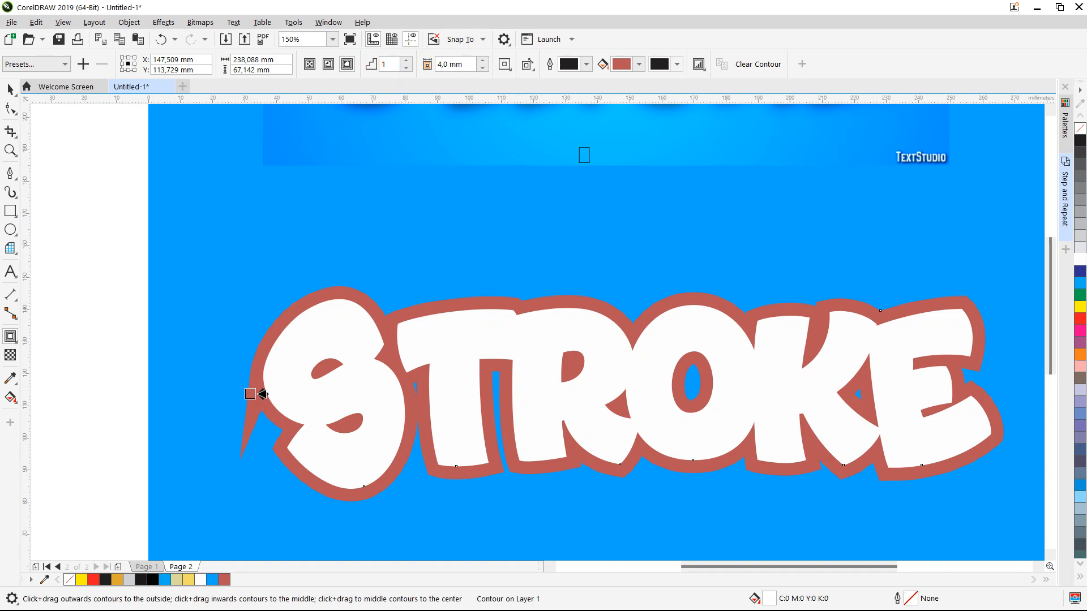
key("F3")
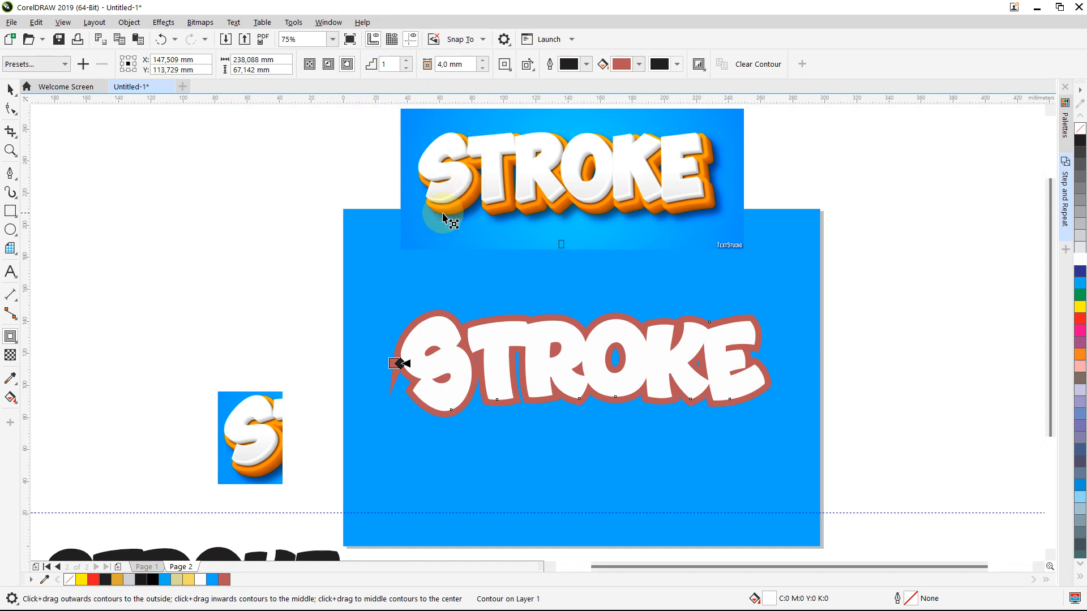
scroll(478, 189, "up", 7)
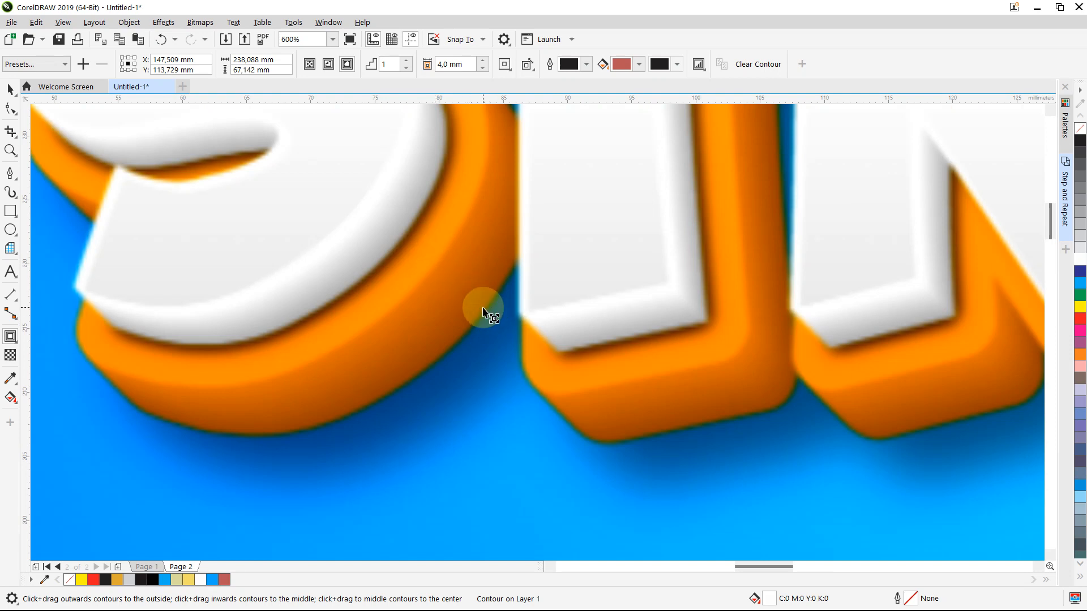
scroll(483, 310, "down", 7)
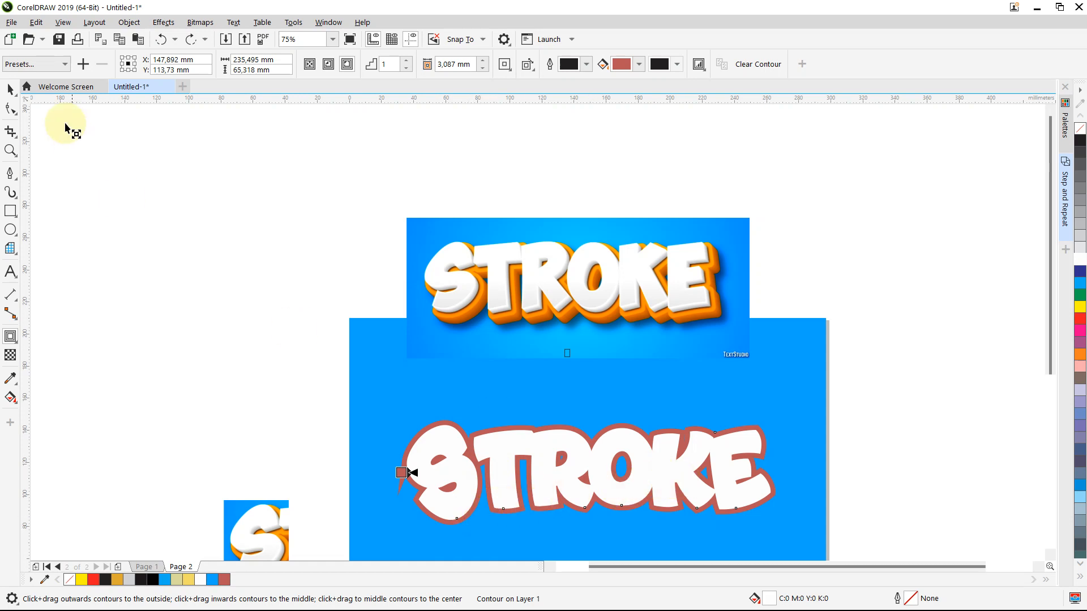
Move the contoured lettering slightly up and to the left on the blue page, to about X 144,3 mm and Y 126,4 mm
left_click(10, 90)
left_click(138, 222)
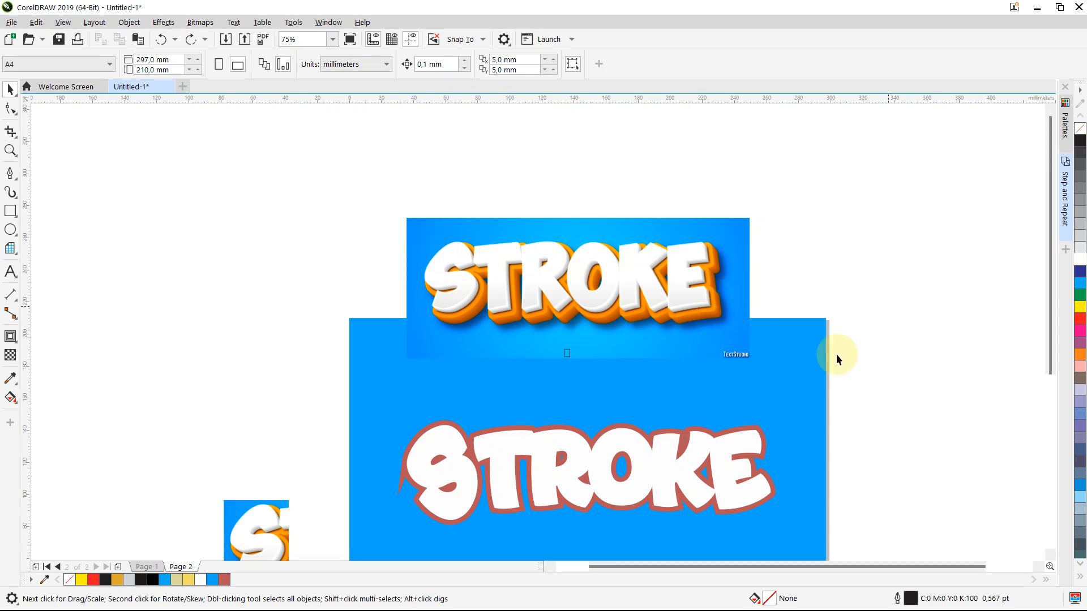
left_click(697, 455)
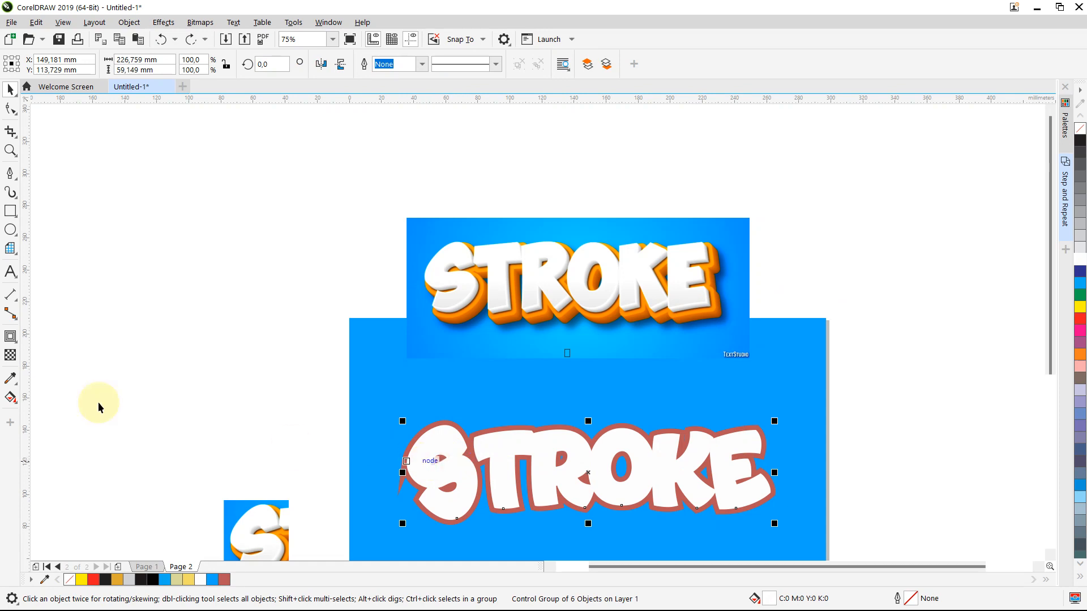
left_click(11, 337)
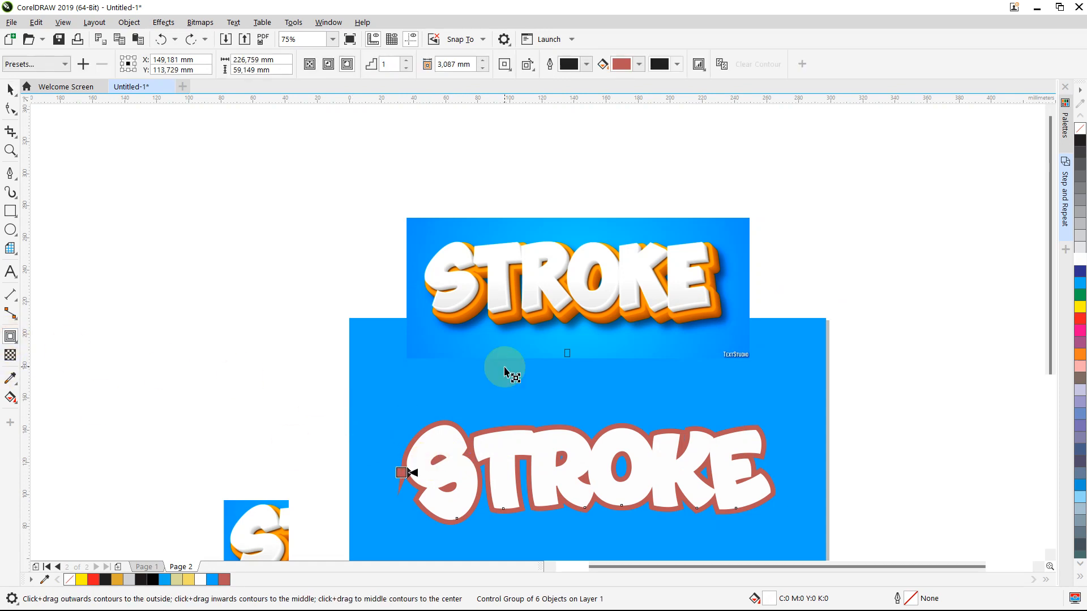
left_click(11, 89)
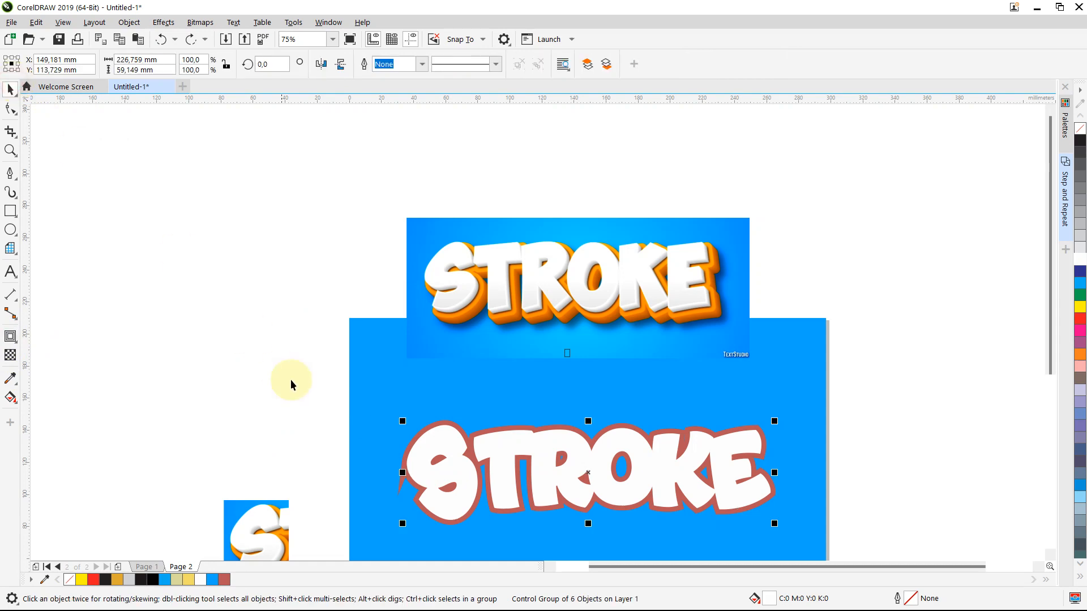
left_click(290, 379)
left_click(425, 417)
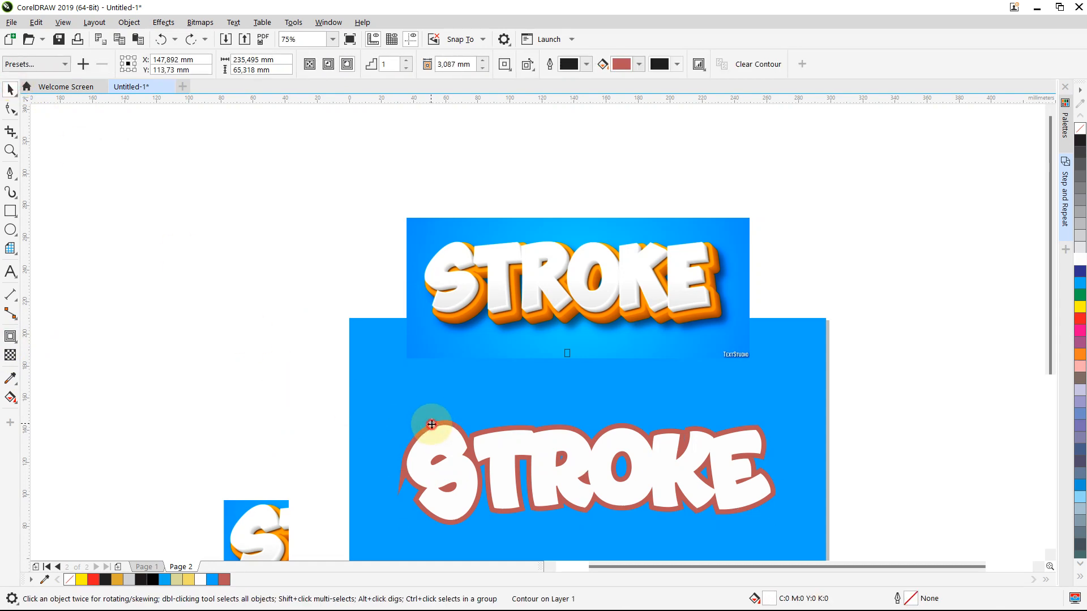
left_click_drag(425, 417, 426, 403)
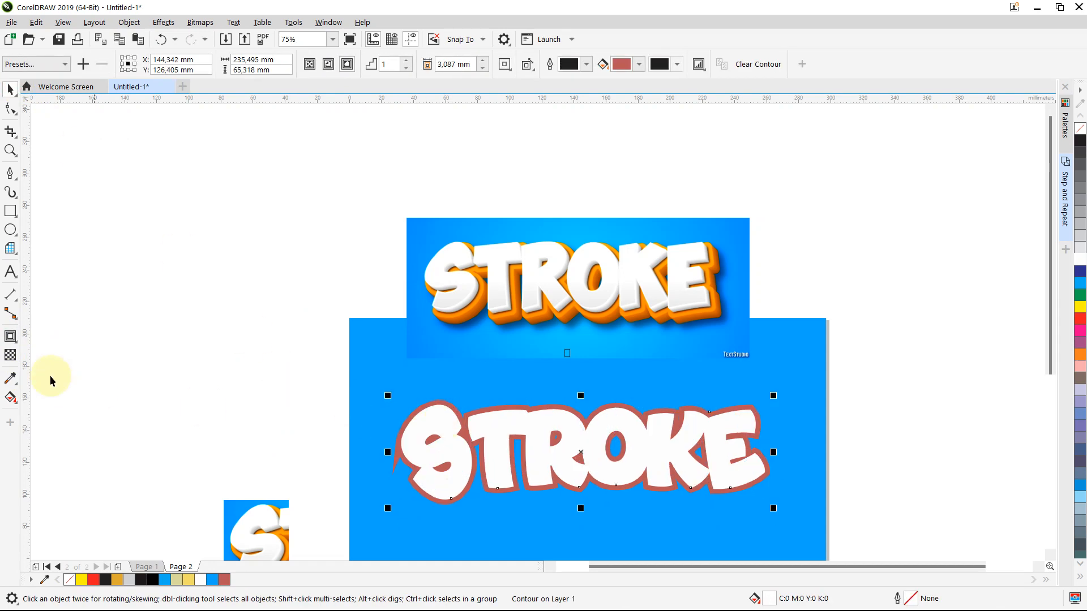
Break the contour apart from the white lettering and select the red contour curve on its own
left_click(9, 337)
left_click(433, 454)
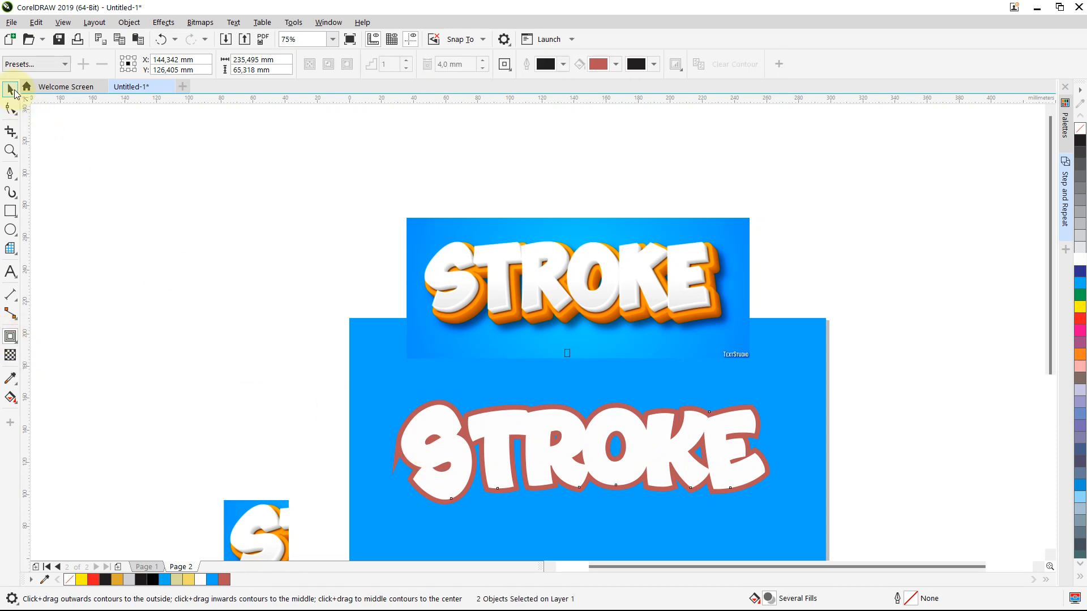
left_click(11, 89)
left_click(208, 300)
left_click(400, 449)
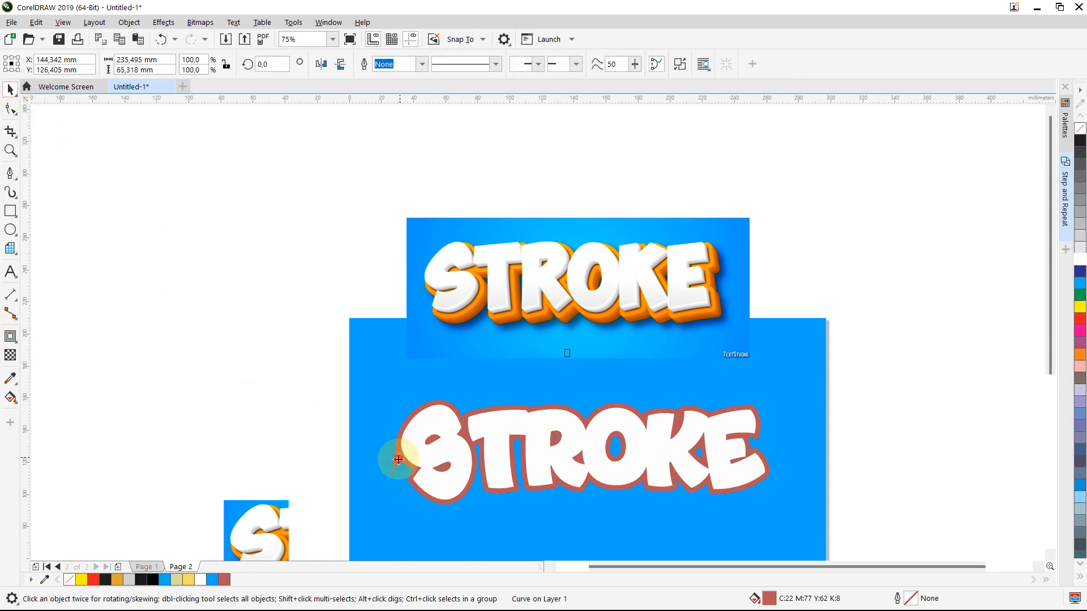
left_click_drag(396, 453, 386, 431)
key("ctrl+z")
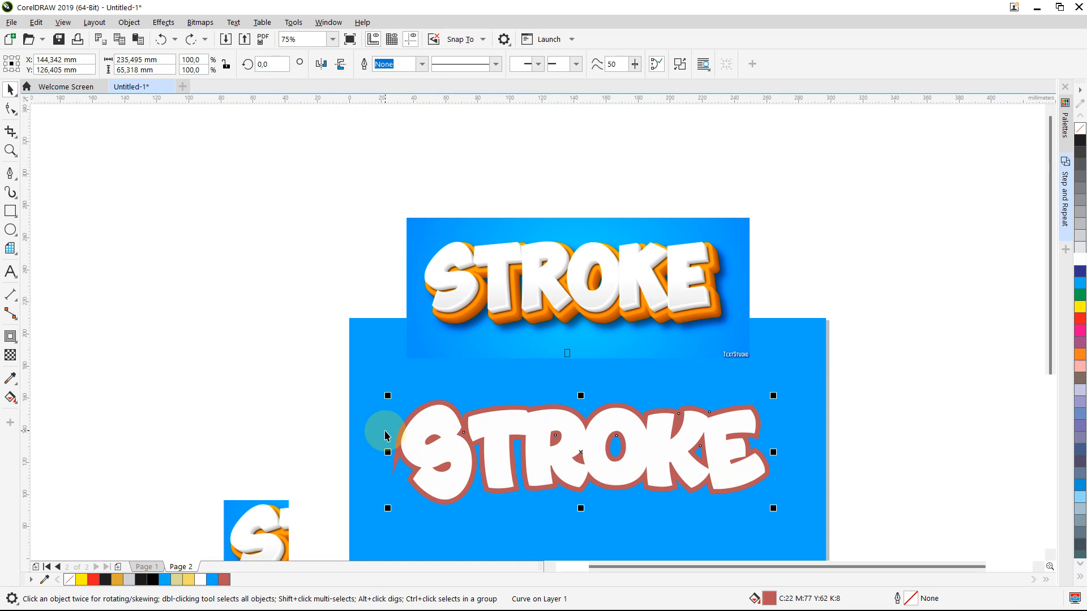
Open the red contour curve for node editing and pull its two upper-left nodes inward over the S
scroll(385, 434, "up", 2)
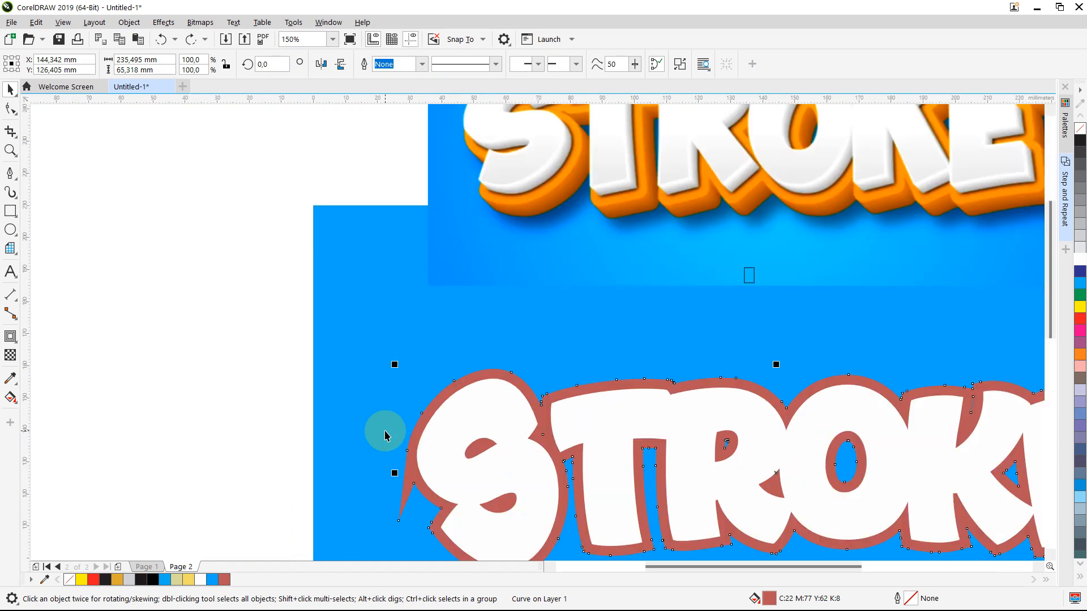
scroll(385, 434, "down", 2)
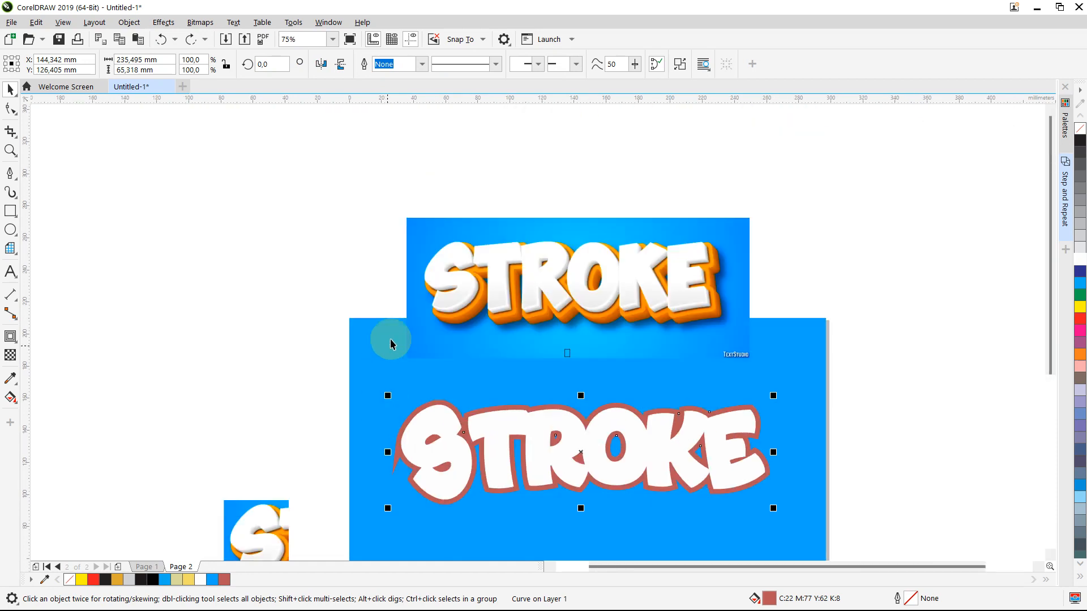
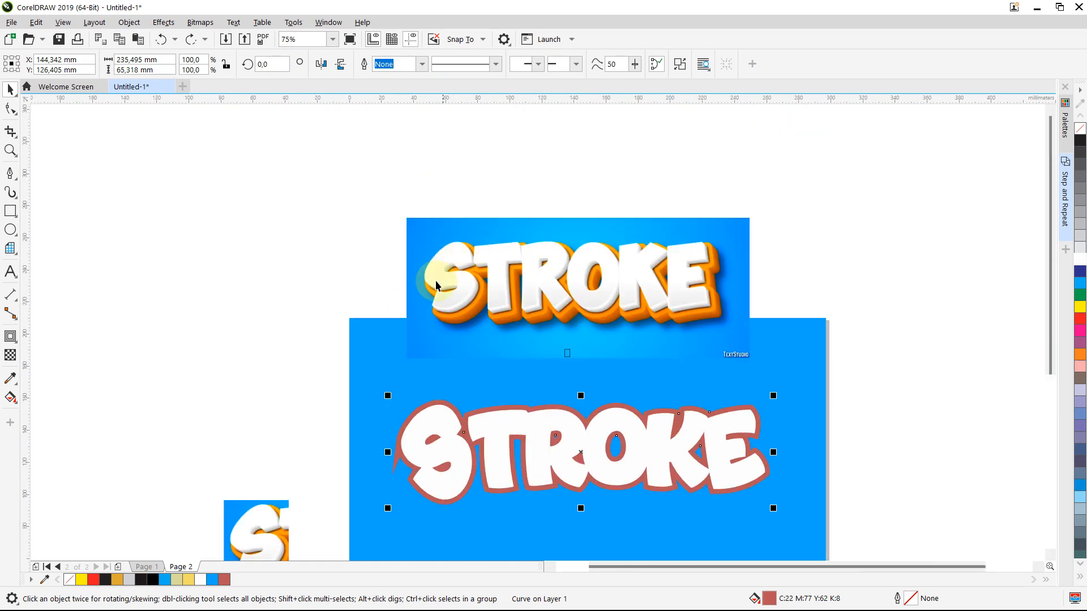
scroll(434, 411, "up", 2)
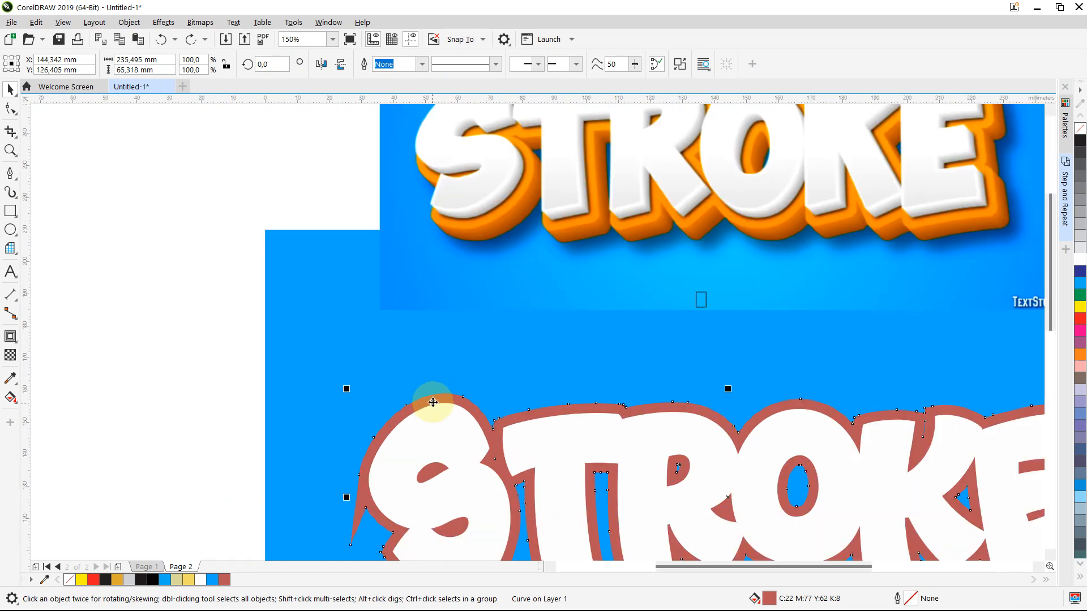
double_click(432, 402)
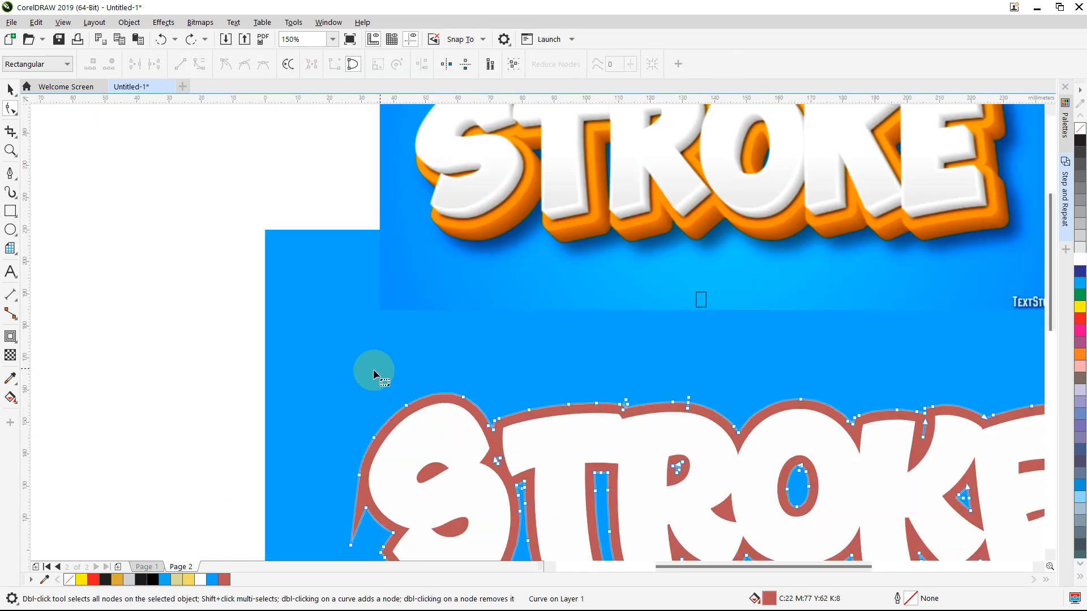
left_click_drag(440, 465, 439, 465)
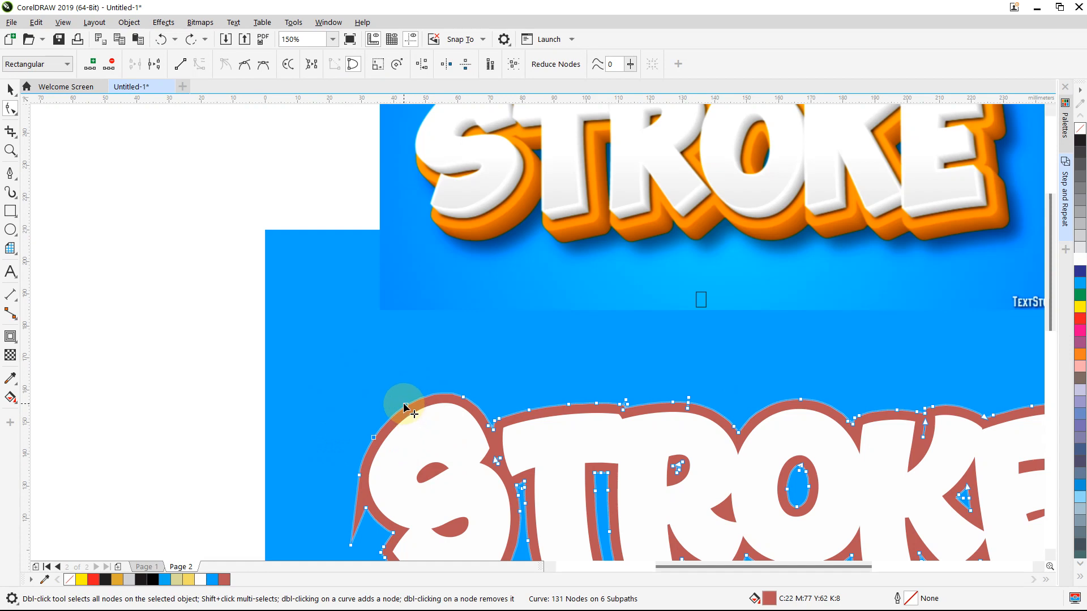
left_click_drag(406, 407, 414, 422)
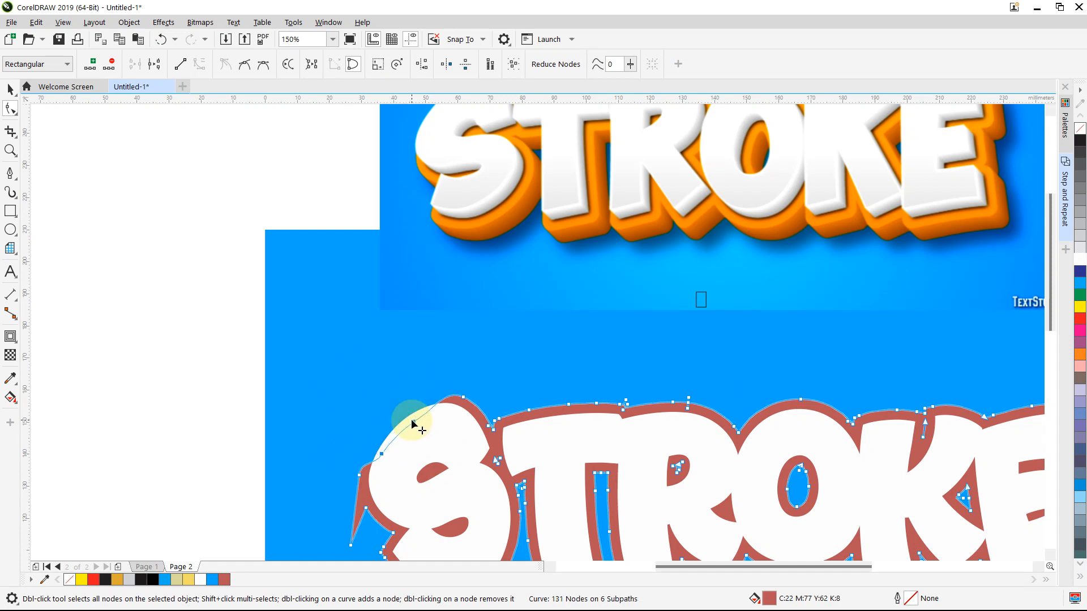
left_click_drag(309, 452, 367, 549)
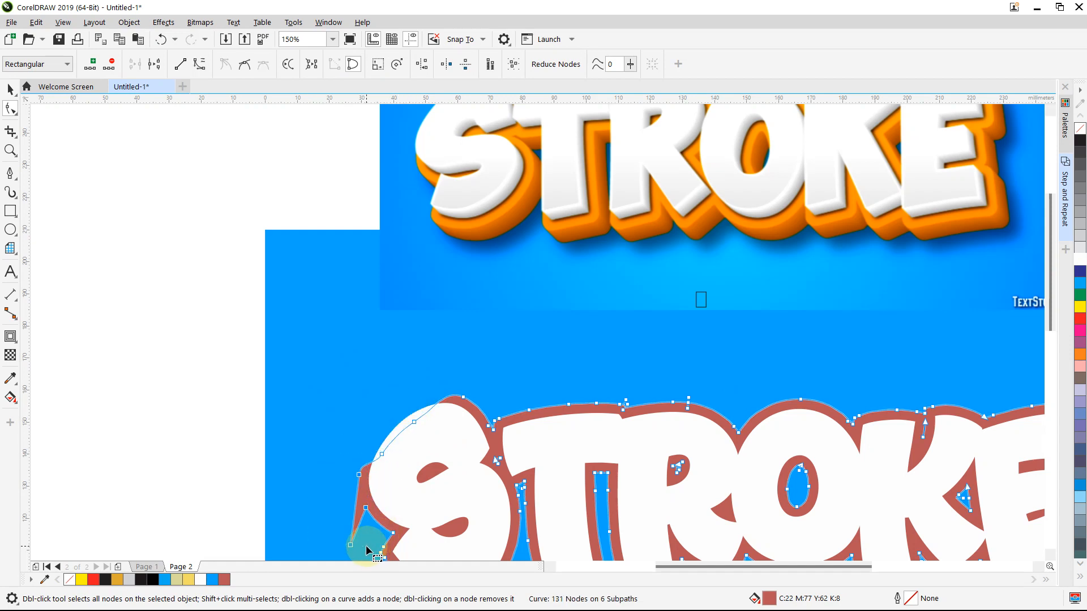
key("Delete")
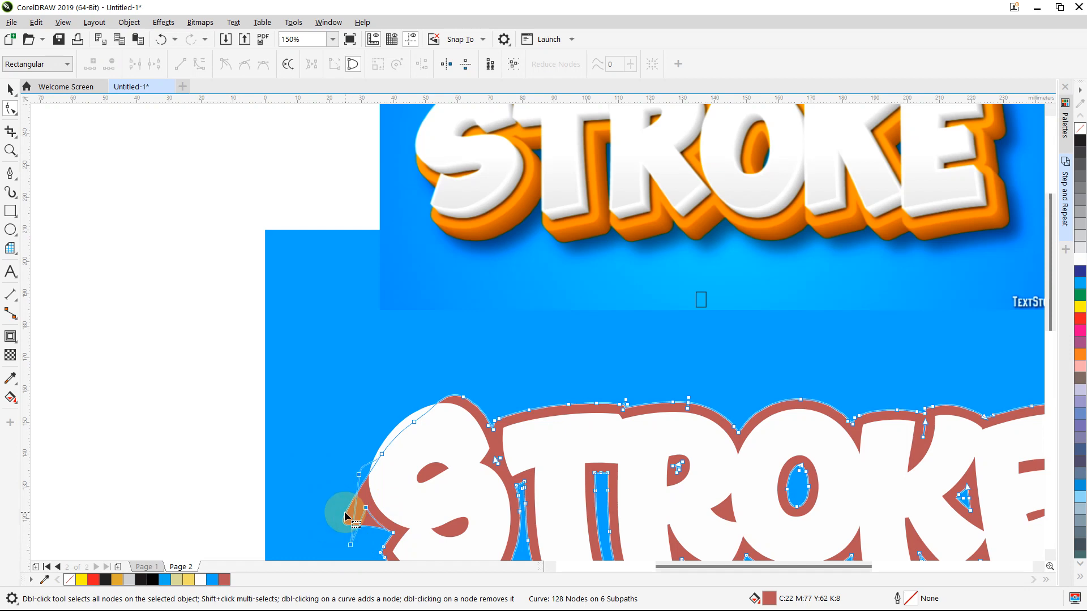
left_click_drag(351, 538, 341, 509)
key("ctrl+z")
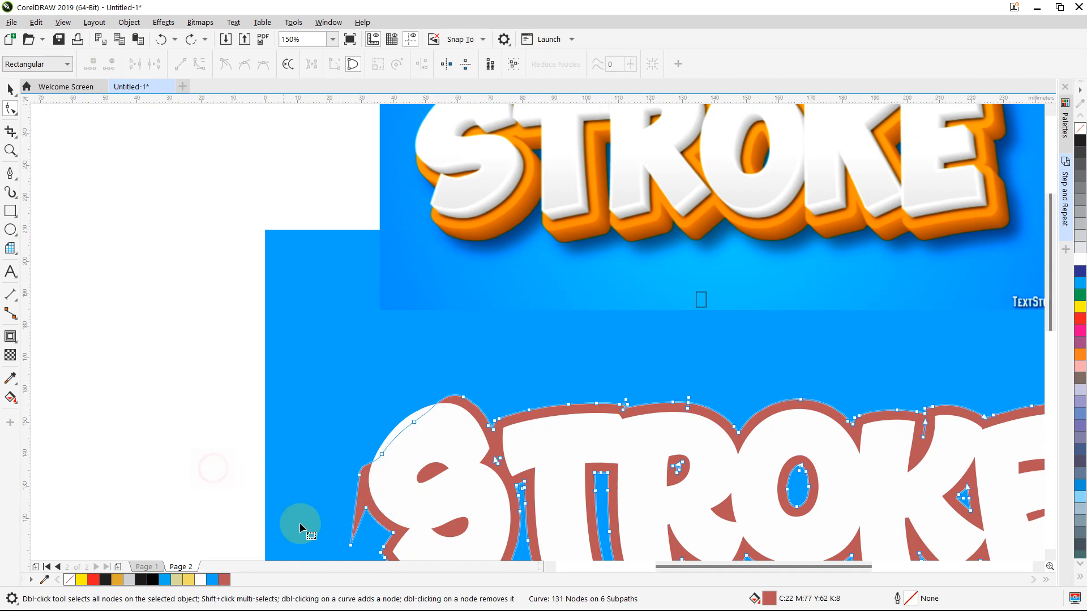
Delete the tip node of the contour's spike beside the S and the extra nodes along the S's upper-left outline
double_click(351, 545)
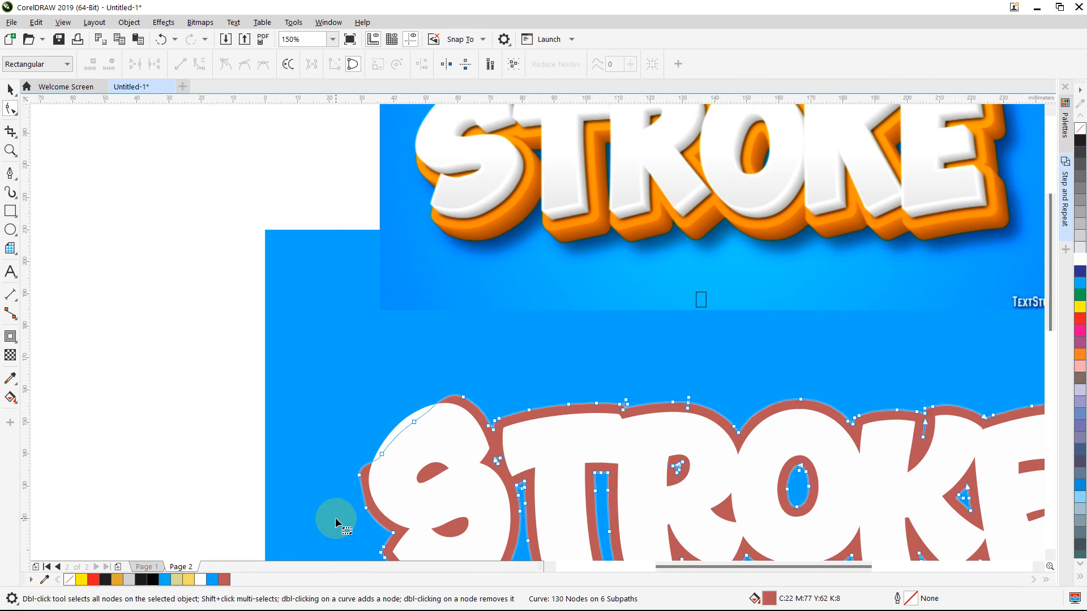
left_click_drag(332, 453, 383, 453)
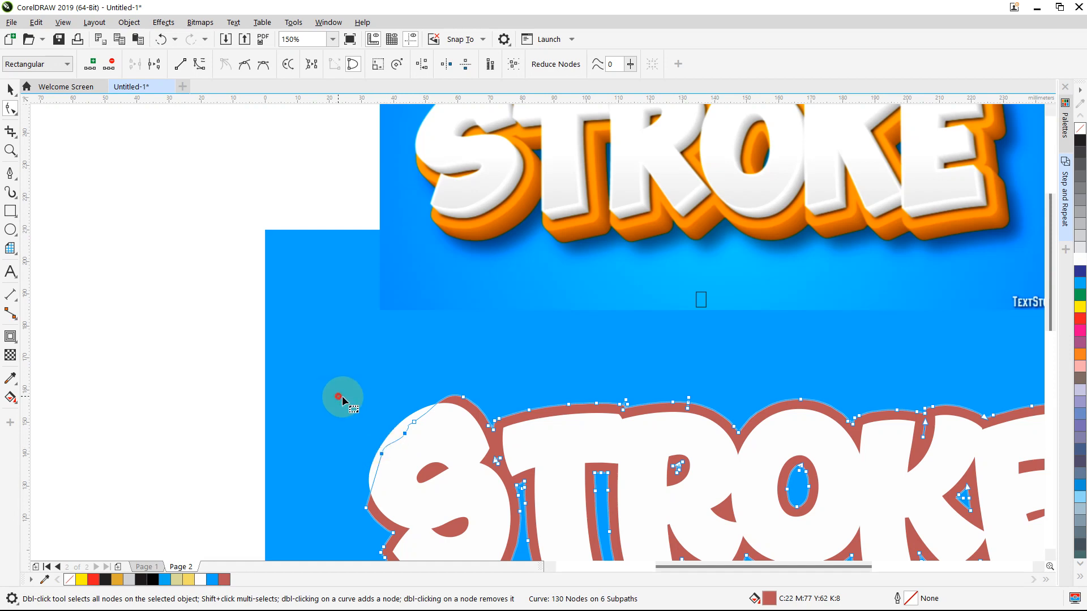
left_click_drag(338, 396, 422, 448)
key("Delete")
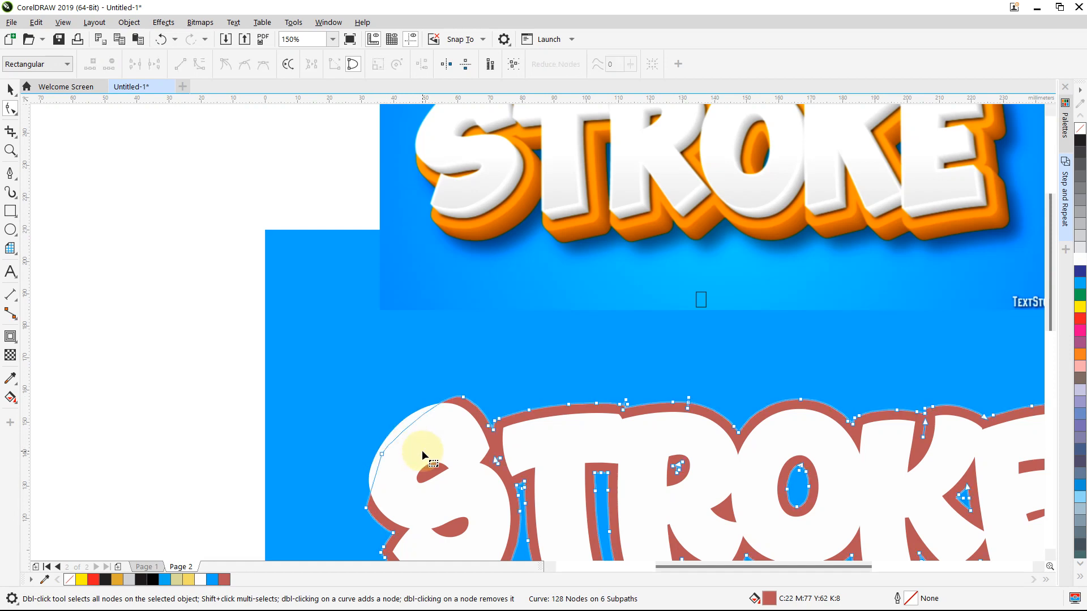
Adjust the curve handles along the S's upper-left contour and delete the node at the top of the S
scroll(422, 450, "down", 2)
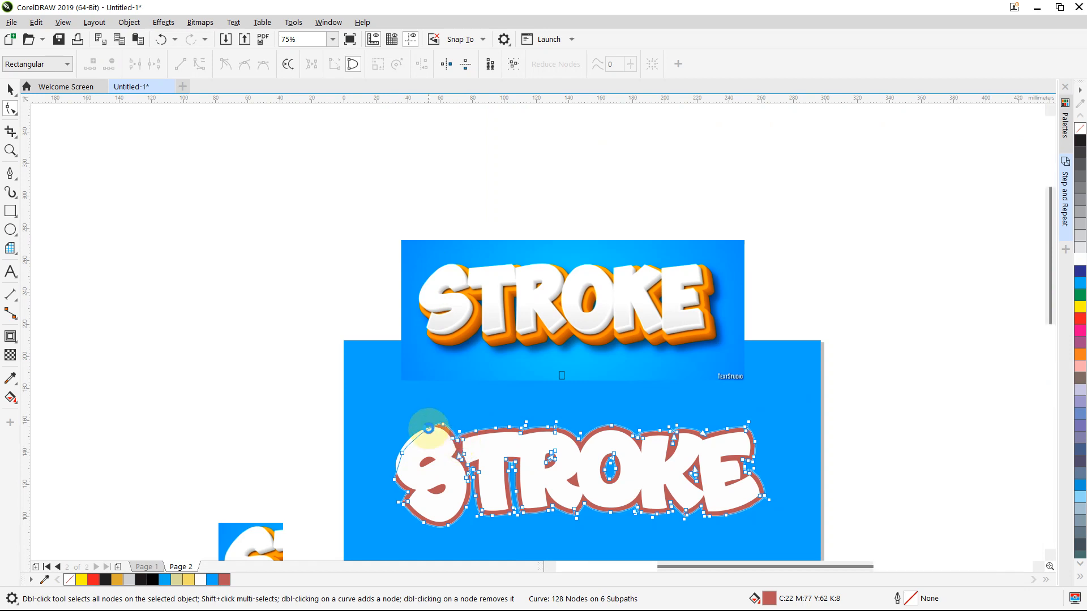
scroll(428, 430, "up", 4)
left_click_drag(401, 451, 360, 463)
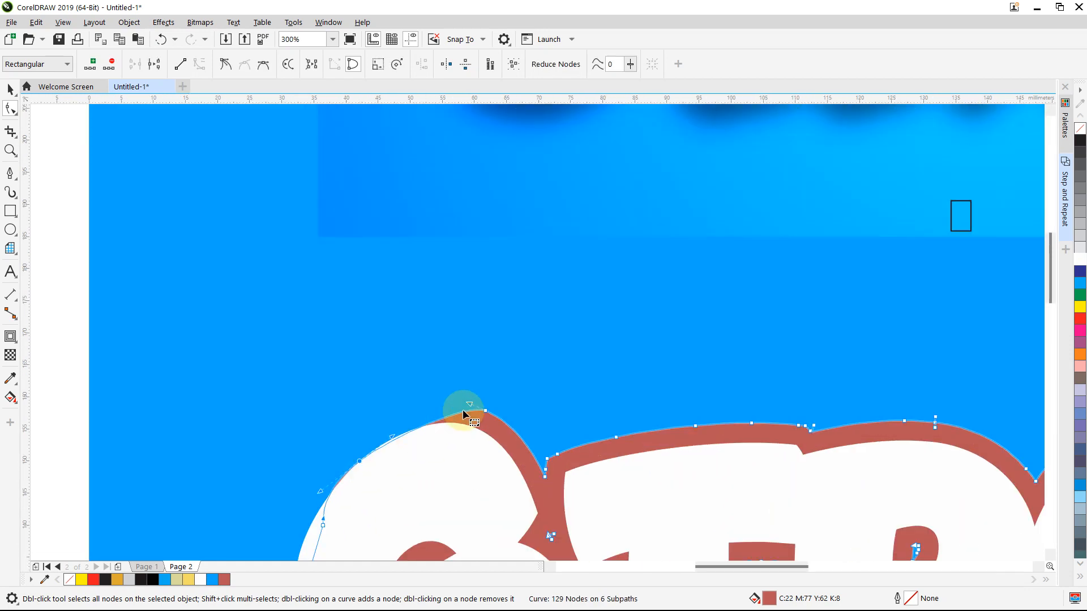
mouse_move(473, 404)
left_mouse_down()
mouse_move(427, 400)
mouse_move(490, 418)
mouse_move(481, 423)
left_mouse_up()
double_click(486, 413)
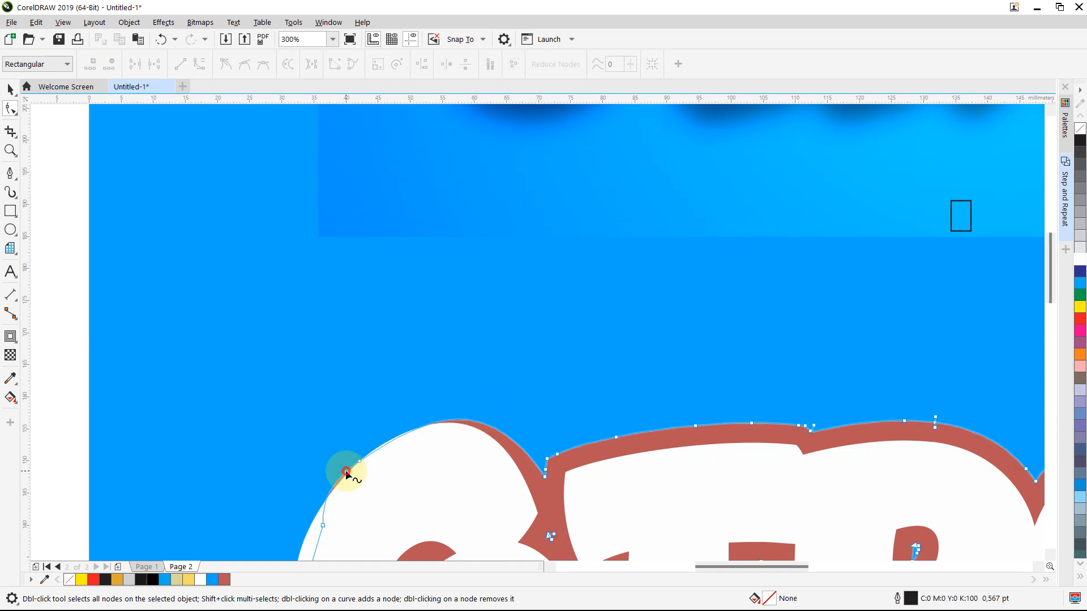
Add a node on the contour's upper-left edge at the S and reshape the curve running over its top to the T
double_click(346, 472)
left_click_drag(347, 474, 410, 419)
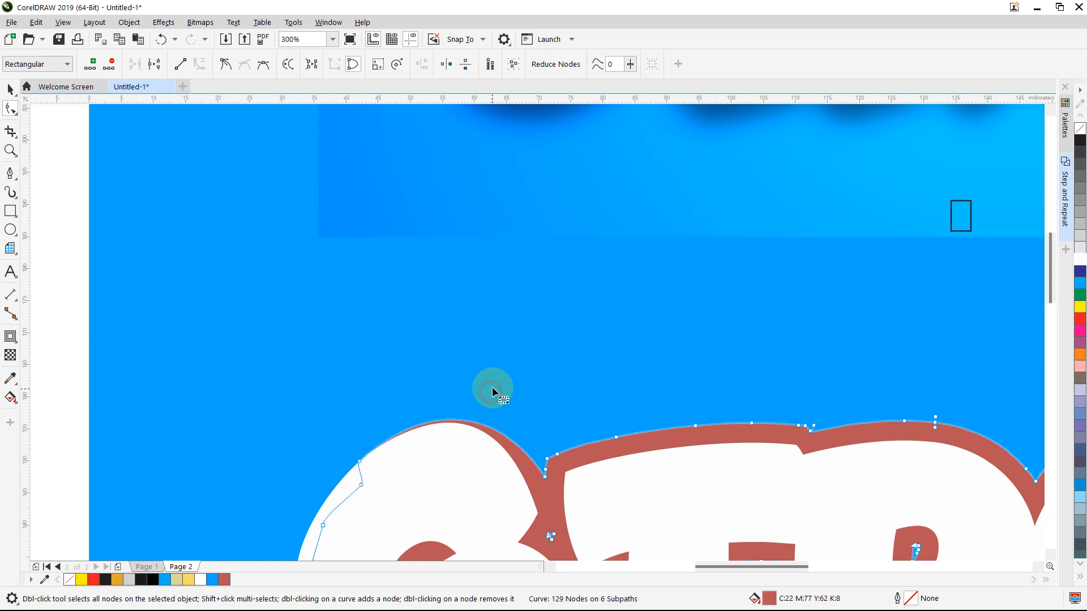
left_click(545, 474)
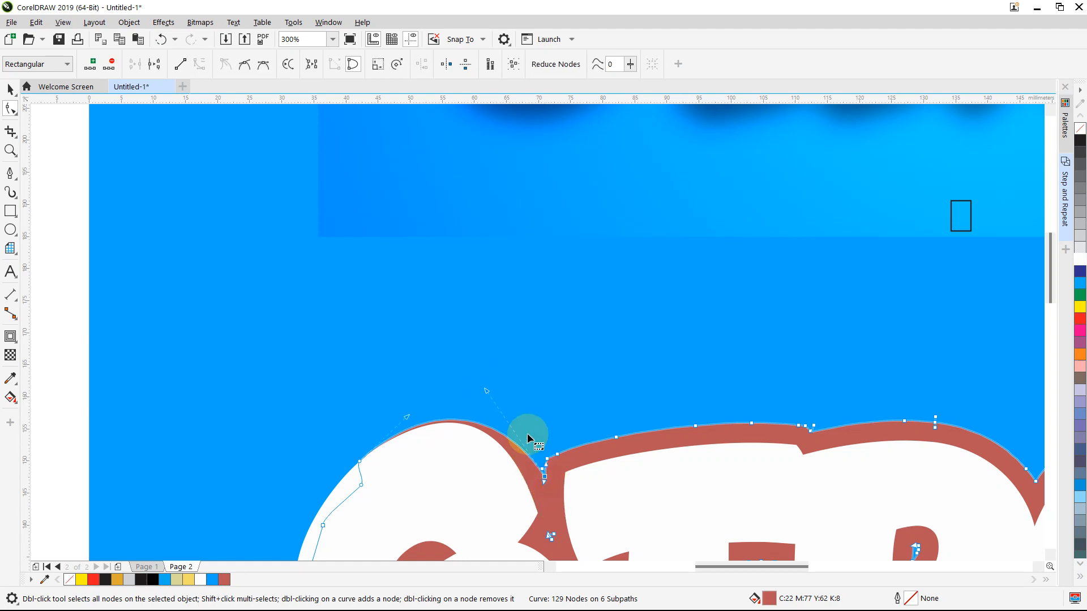
mouse_move(487, 391)
left_mouse_down()
mouse_move(499, 372)
mouse_move(490, 381)
mouse_move(501, 388)
left_mouse_up()
key("F4")
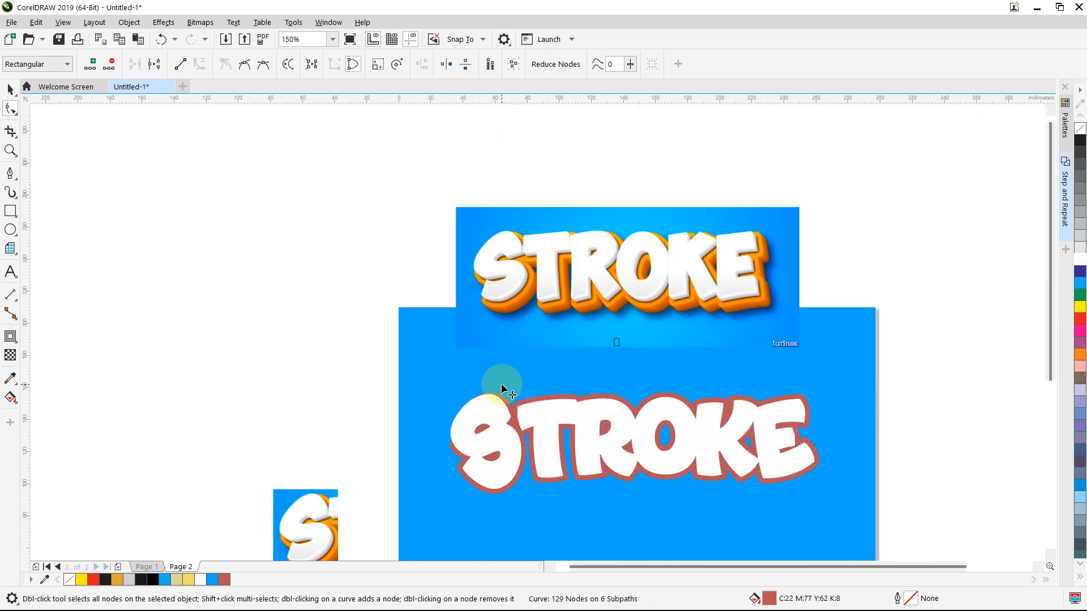
scroll(501, 389, "up", 2)
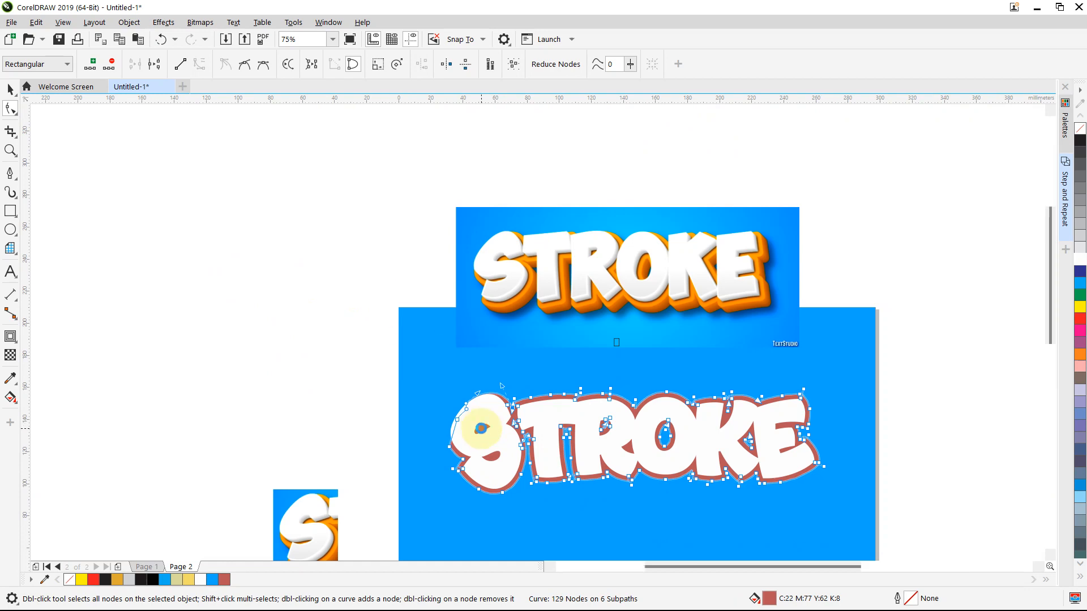
Adjust the curve handle on the contour's left edge beside the S
scroll(482, 431, "up", 4)
mouse_move(351, 499)
left_mouse_down()
mouse_move(364, 425)
mouse_move(371, 445)
mouse_move(339, 498)
left_mouse_up()
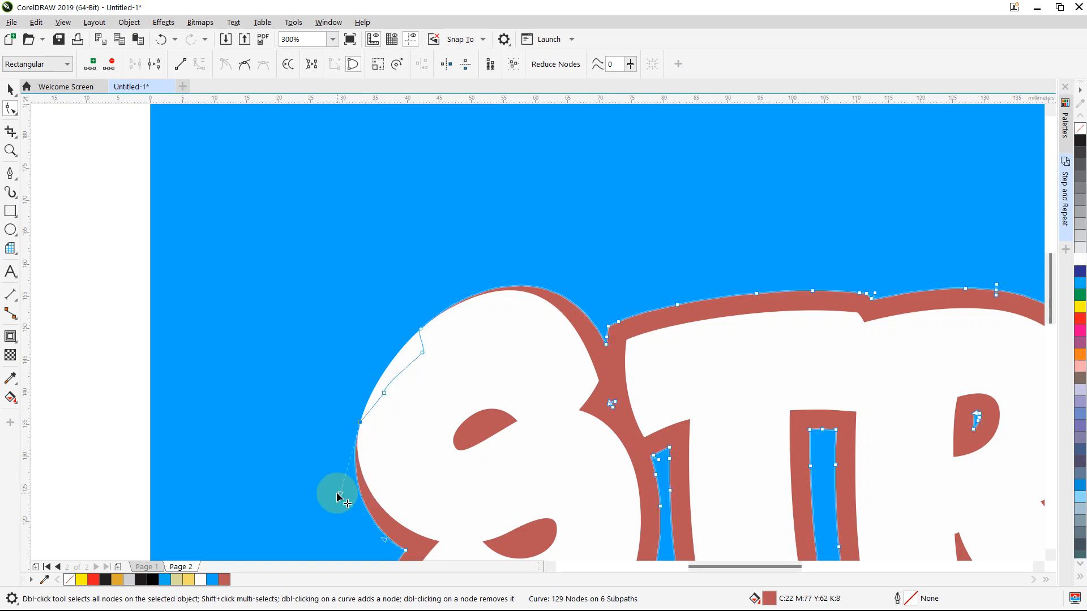
scroll(335, 494, "down", 4)
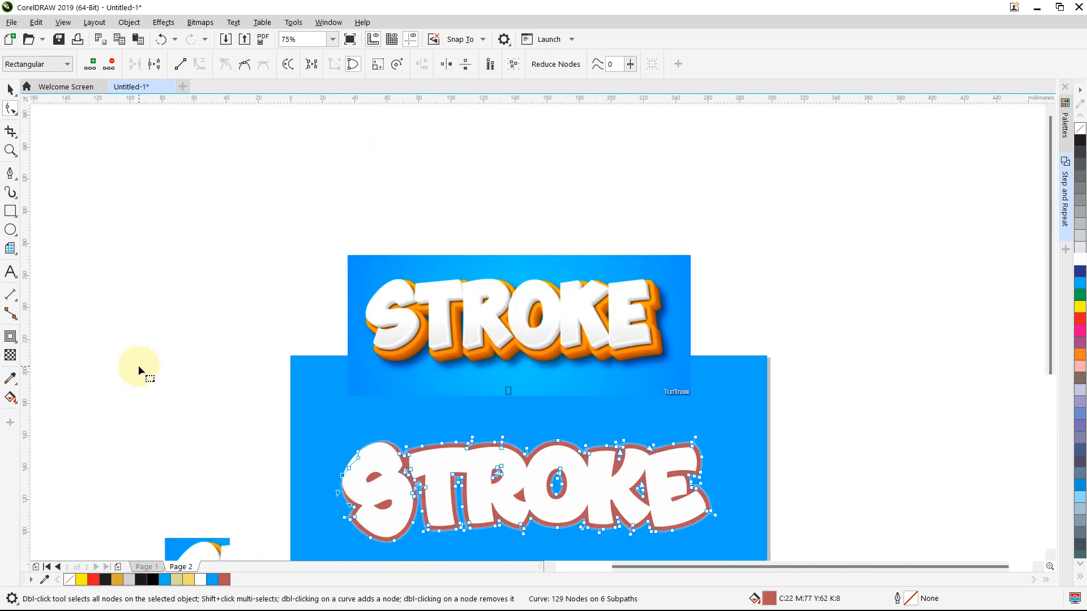
Move the contour nodes at the notch between the S and the T down inside the T
left_click_drag(391, 470, 457, 457)
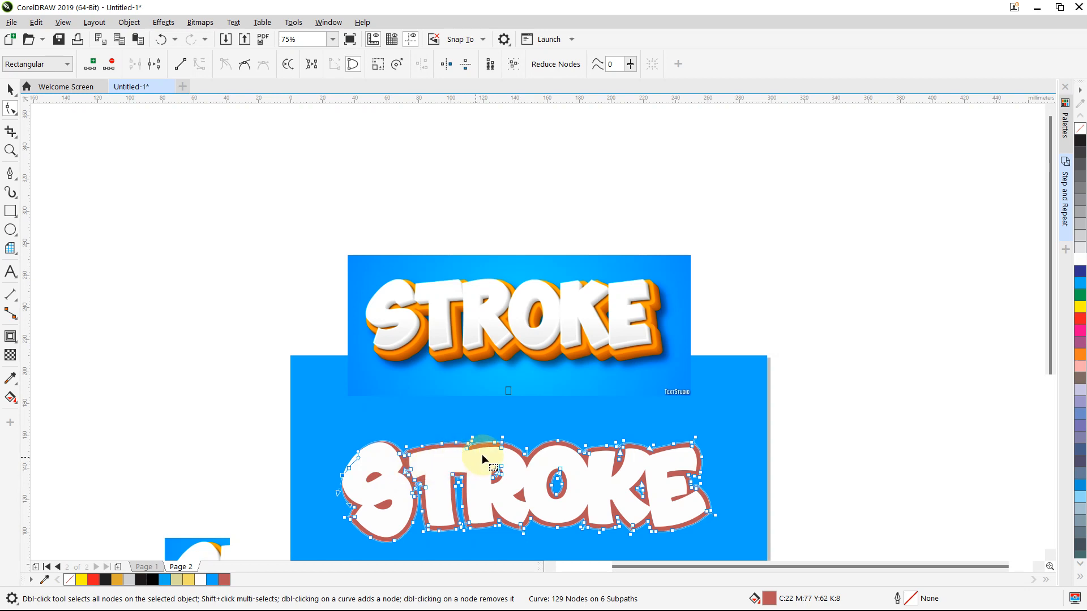
scroll(461, 480, "up", 2)
scroll(461, 480, "up", 2)
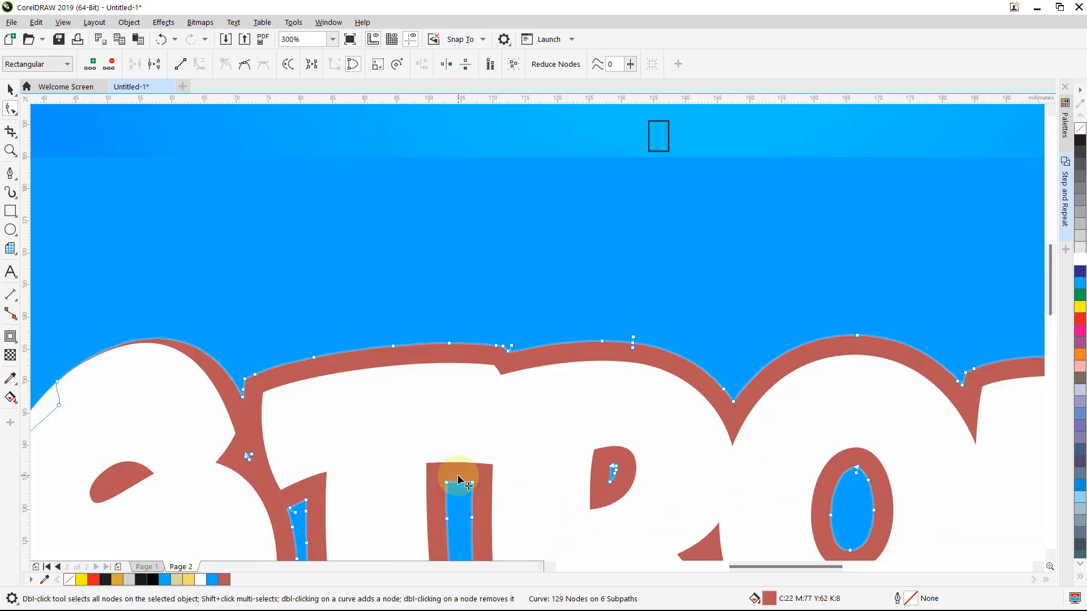
scroll(460, 480, "down", 4)
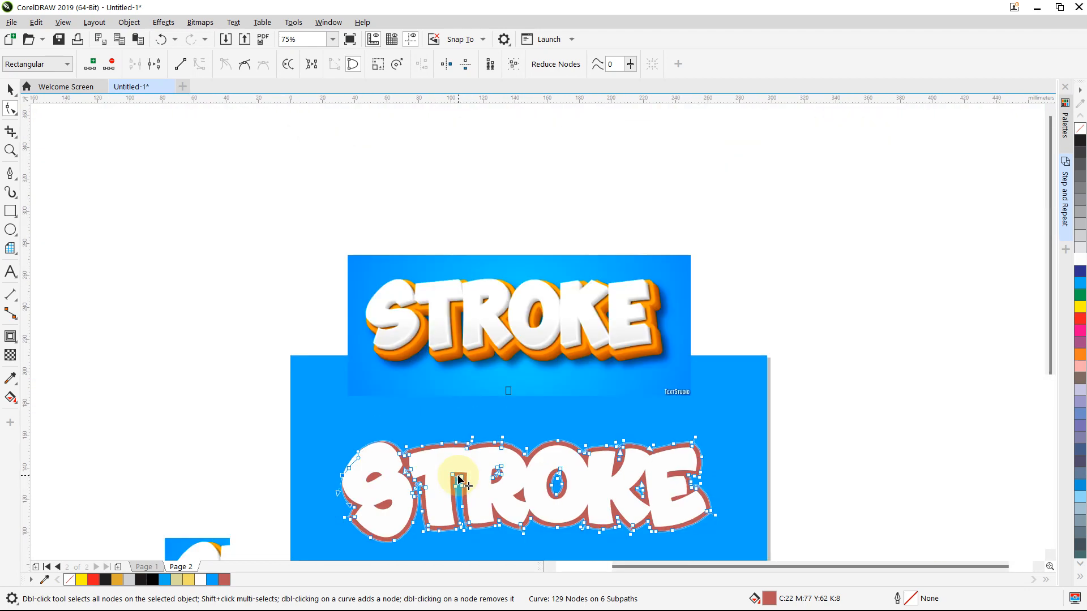
scroll(460, 481, "up", 4)
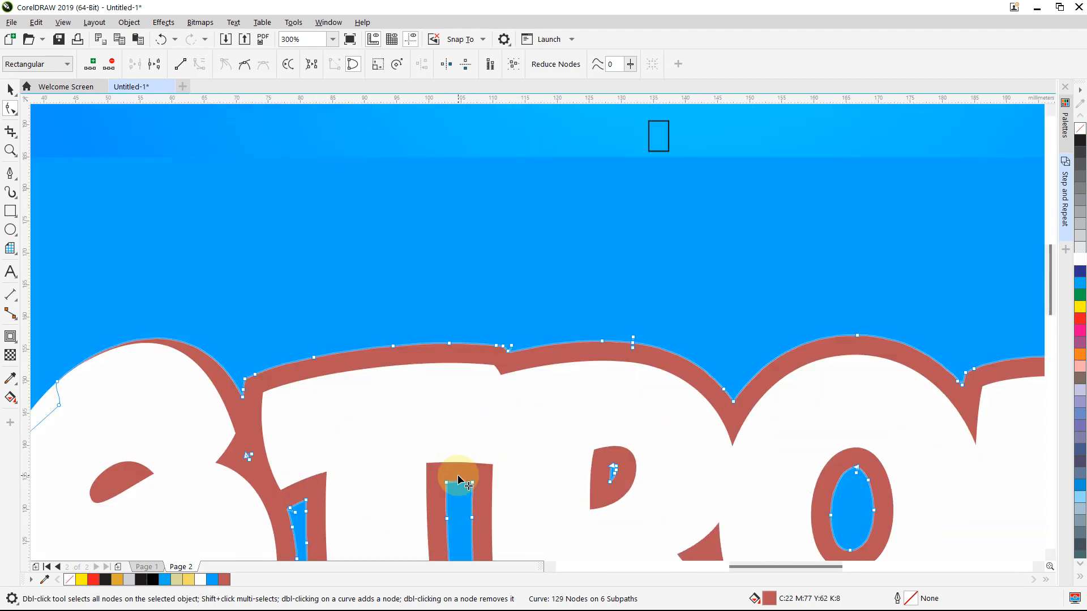
left_click_drag(233, 361, 287, 406)
left_click(238, 359)
left_click_drag(223, 349, 274, 422)
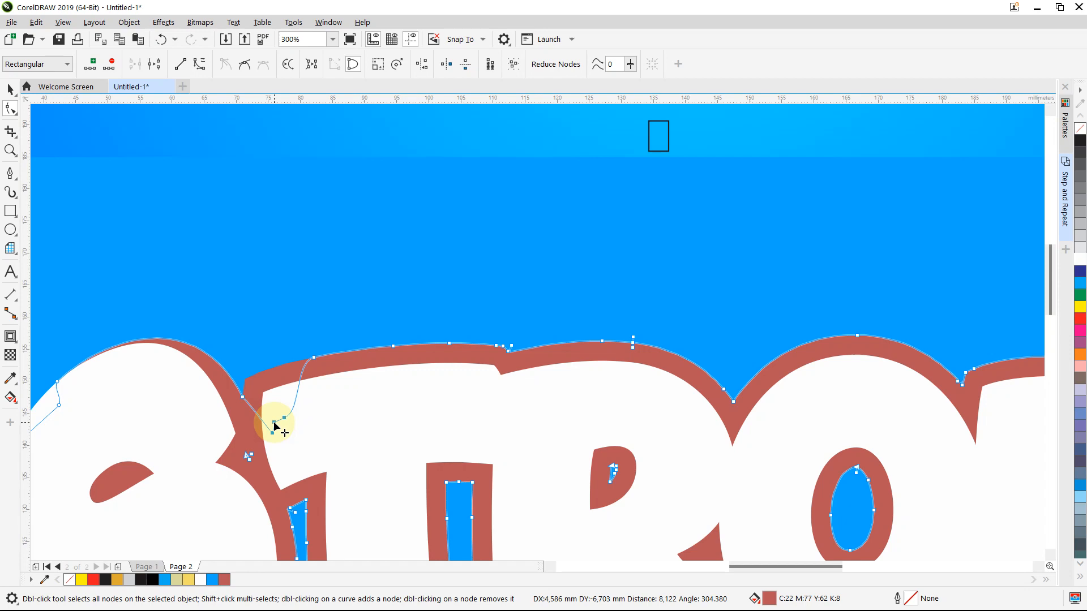
Add a node on the contour's slope from the S down to the T and delete the extra nodes just below it
left_click(243, 401)
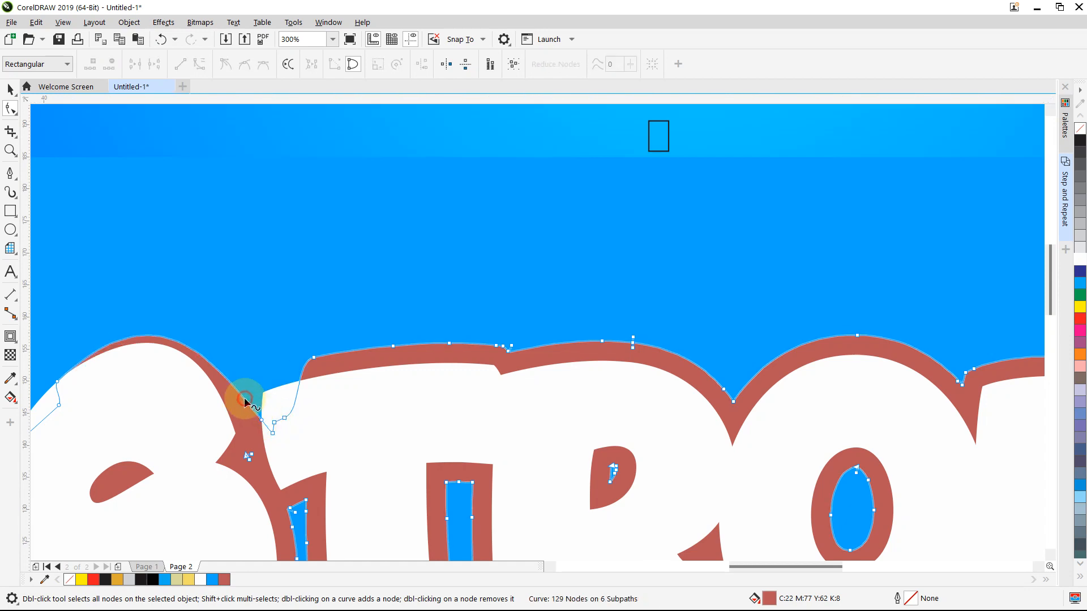
double_click(228, 375)
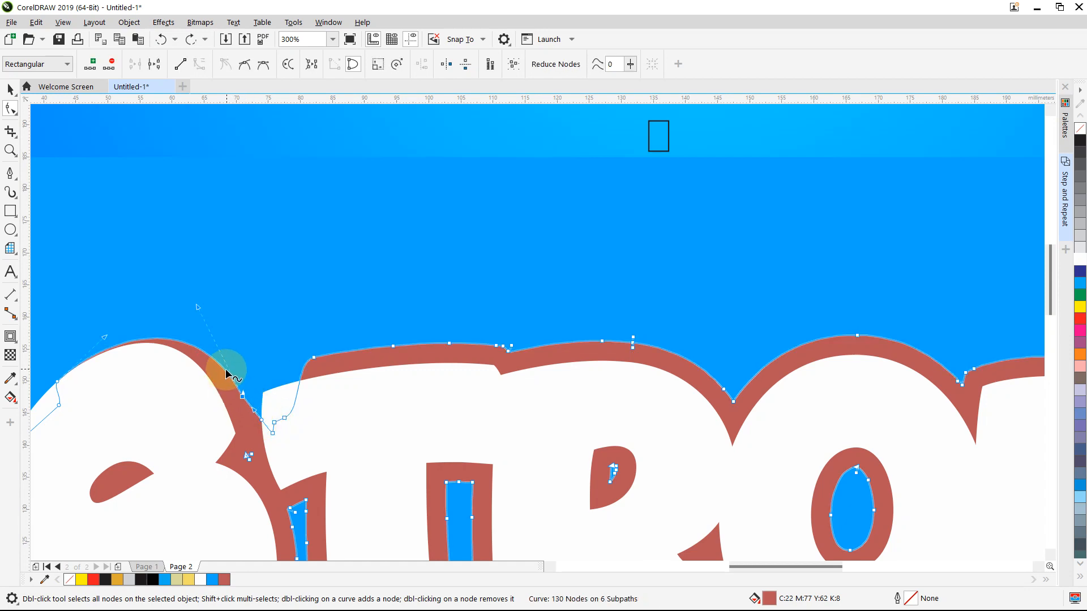
double_click(243, 397)
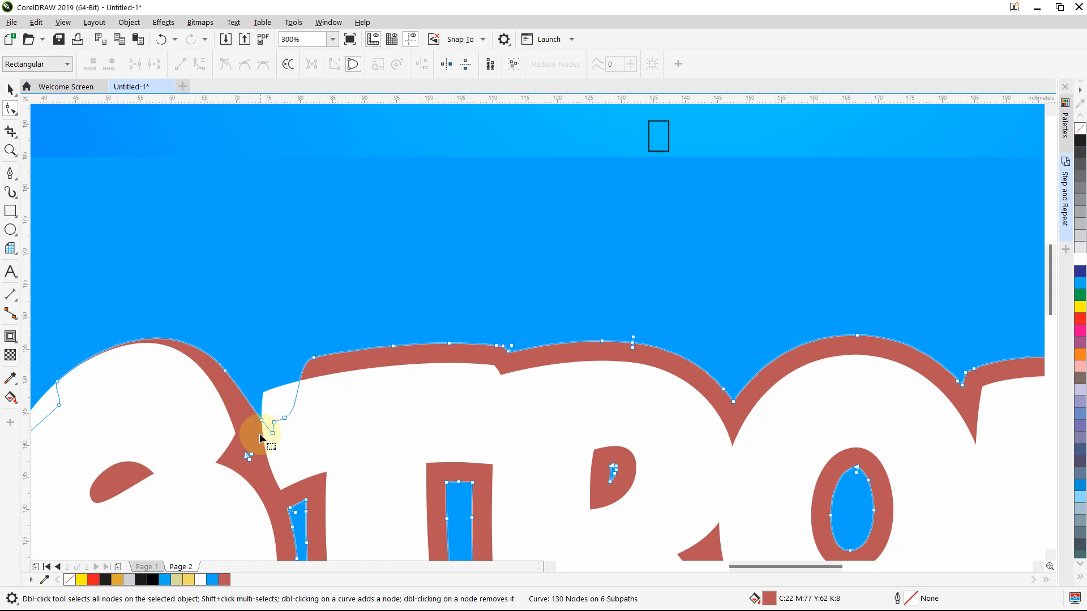
Pull the contour nodes along the T's upper edge inward over the letter and delete the next node above the T
left_click_drag(295, 344, 471, 367)
left_click_drag(408, 346, 424, 411)
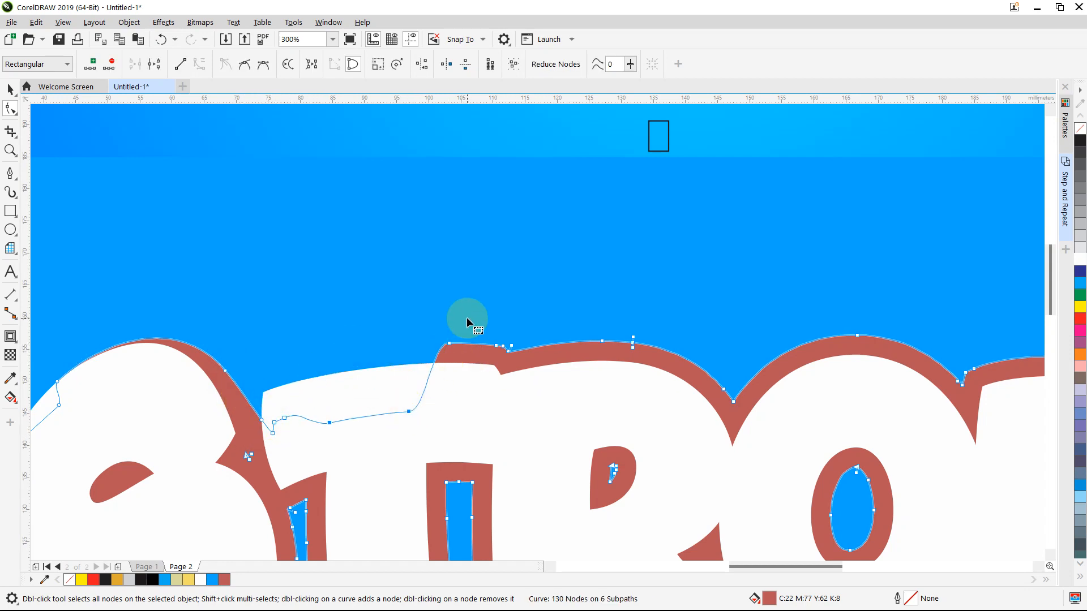
left_click_drag(415, 318, 462, 357)
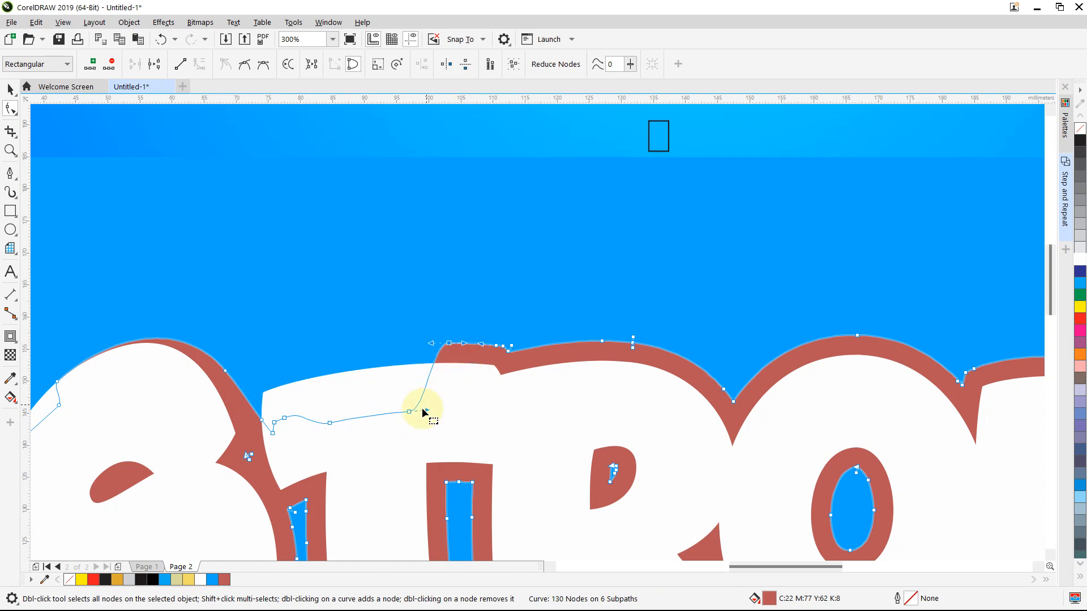
left_click_drag(411, 414, 311, 393)
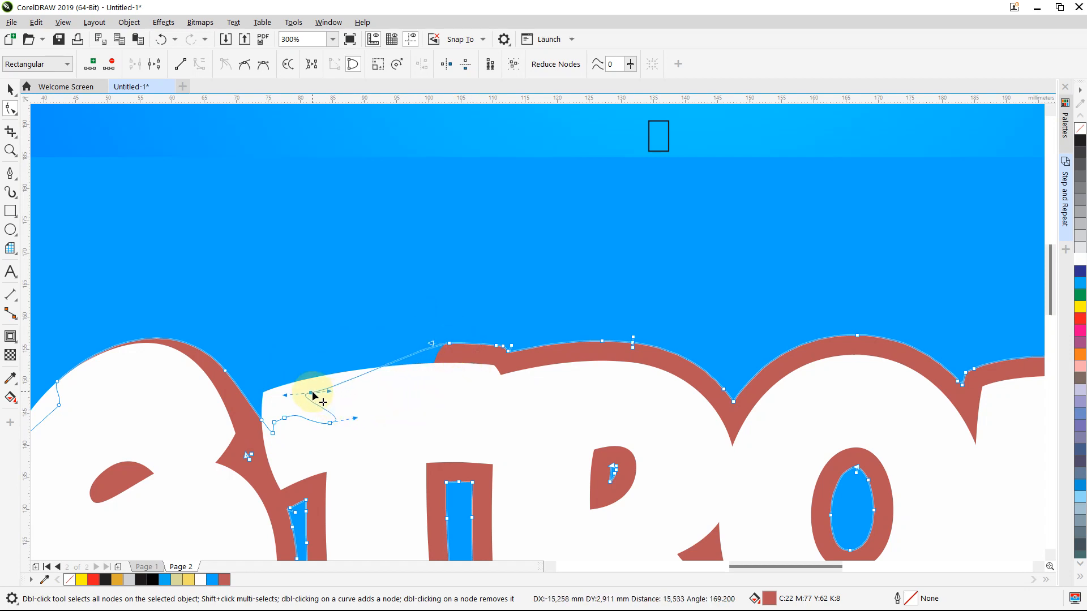
double_click(449, 343)
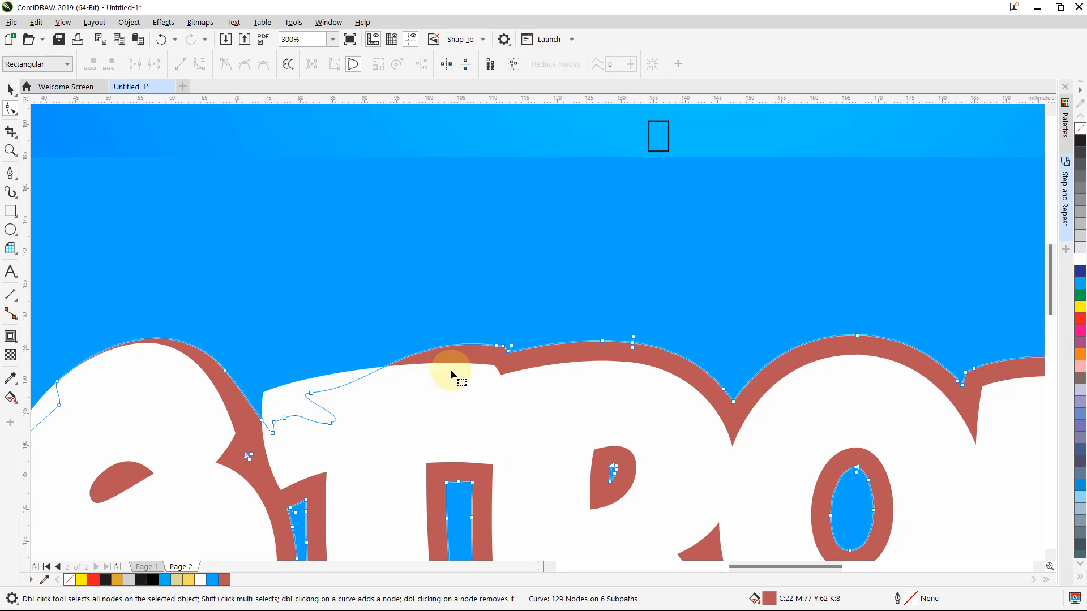
Shift the contour nodes at the T-R junction towards the R, delete the first one and adjust the curve handle over the T
scroll(450, 373, "down", 2)
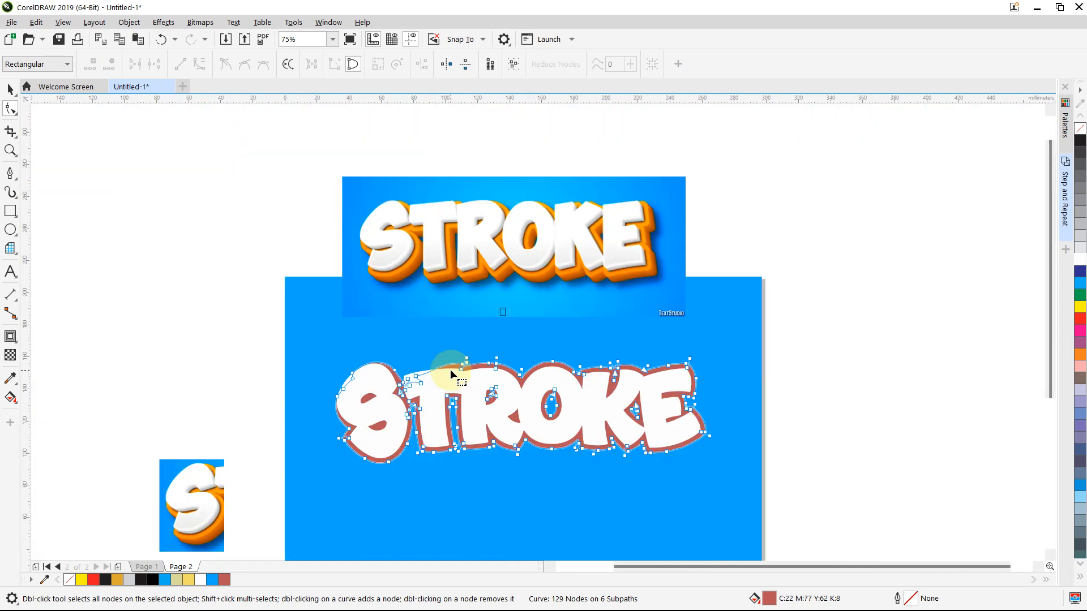
scroll(451, 372, "up", 2)
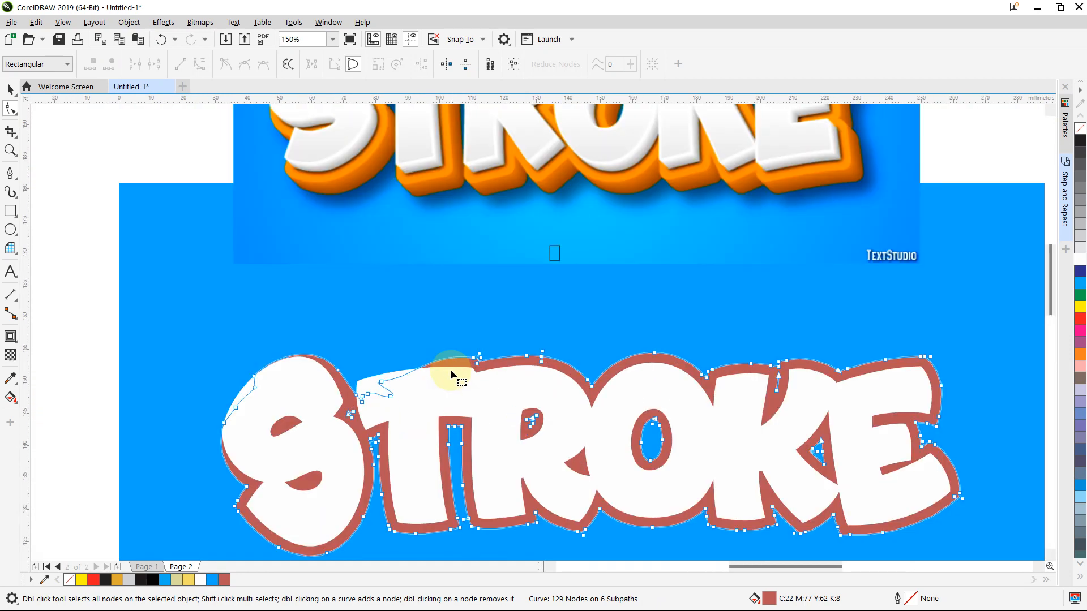
left_click_drag(363, 313, 514, 359)
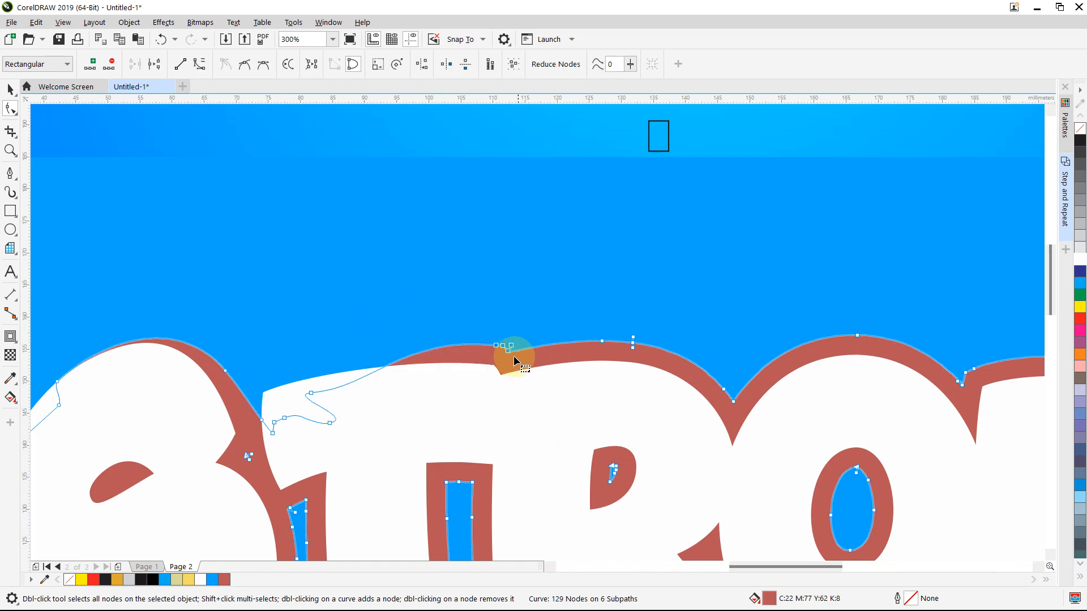
left_click(389, 324)
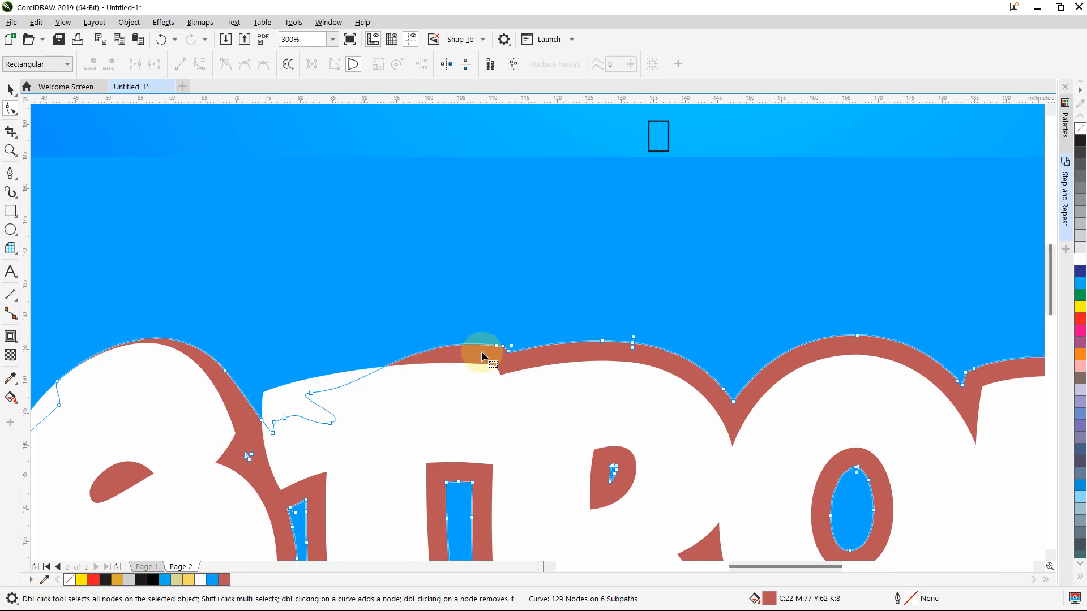
left_click_drag(399, 337, 532, 356)
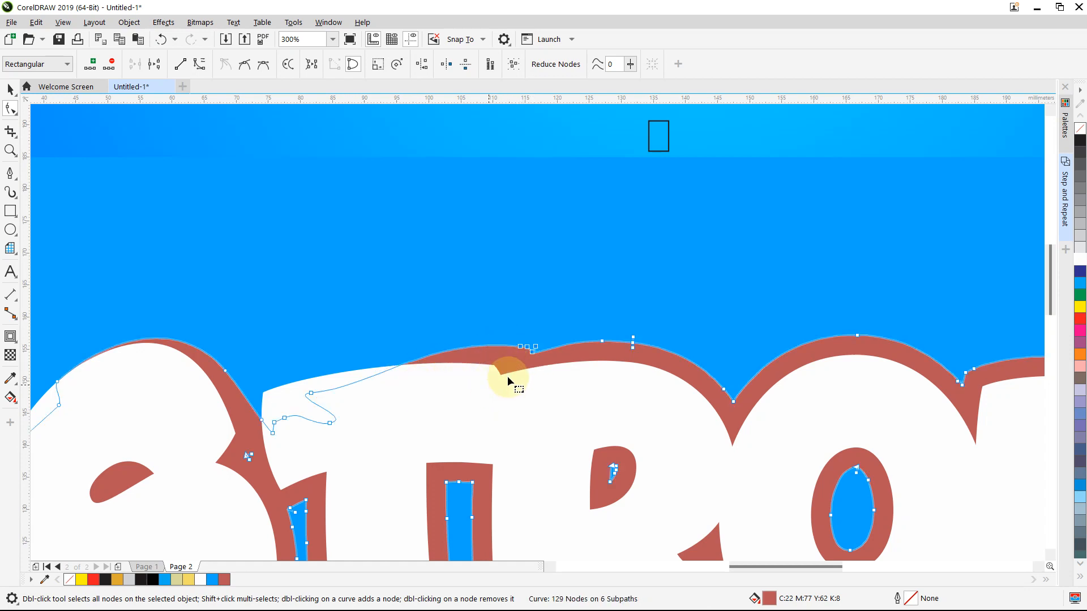
left_click(527, 373)
left_click(518, 359)
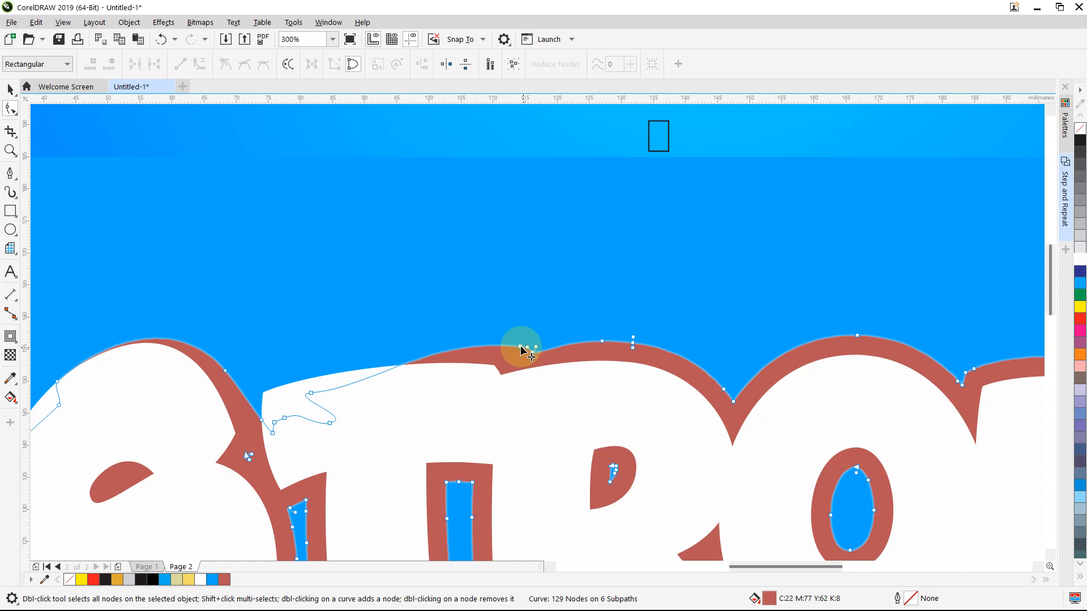
double_click(520, 347)
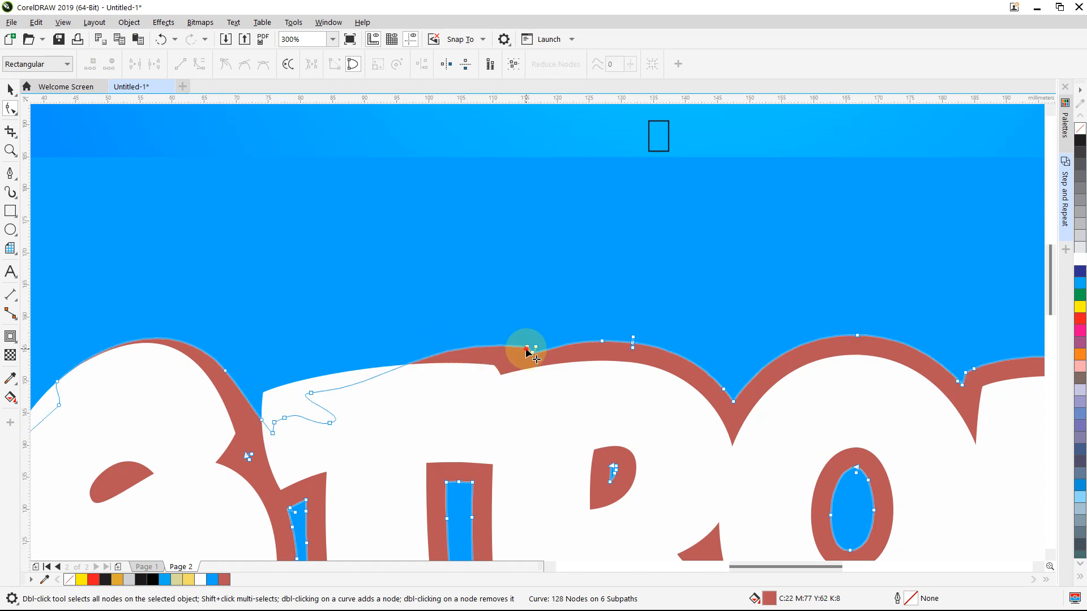
left_click_drag(427, 362, 400, 367)
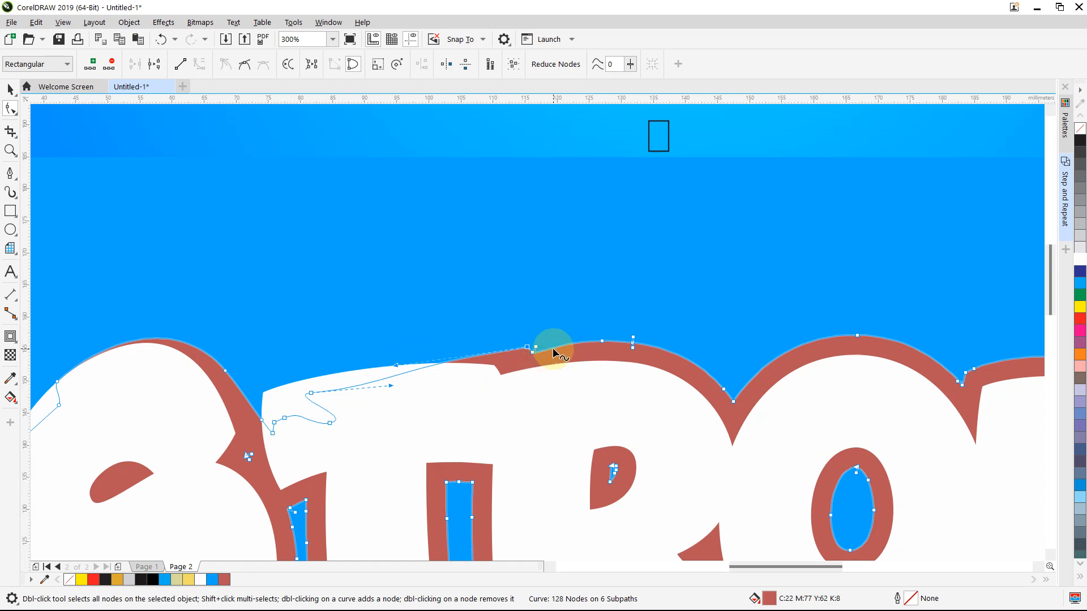
Move the contour nodes above the R down to the letter's upper edge
scroll(553, 352, "down", 4)
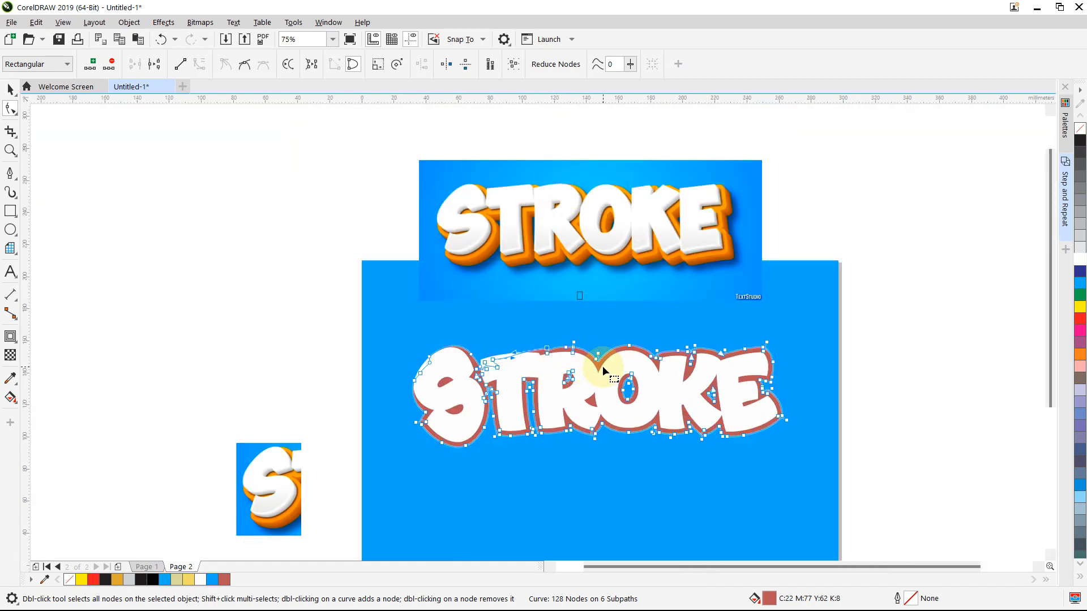
scroll(603, 368, "up", 3)
scroll(602, 367, "down", 3)
scroll(602, 370, "up", 3)
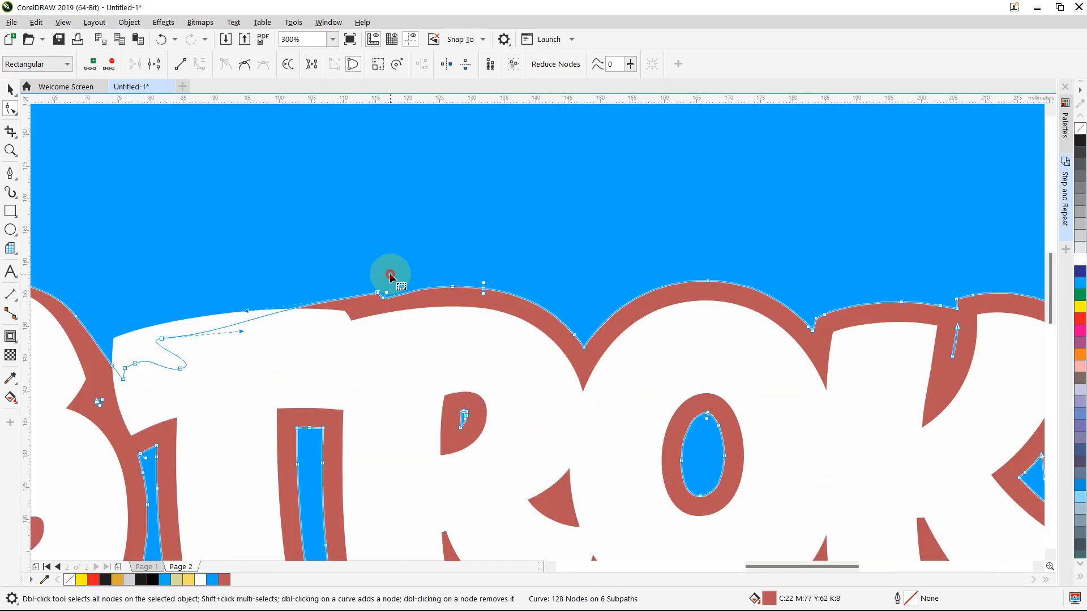
left_click_drag(390, 274, 483, 316)
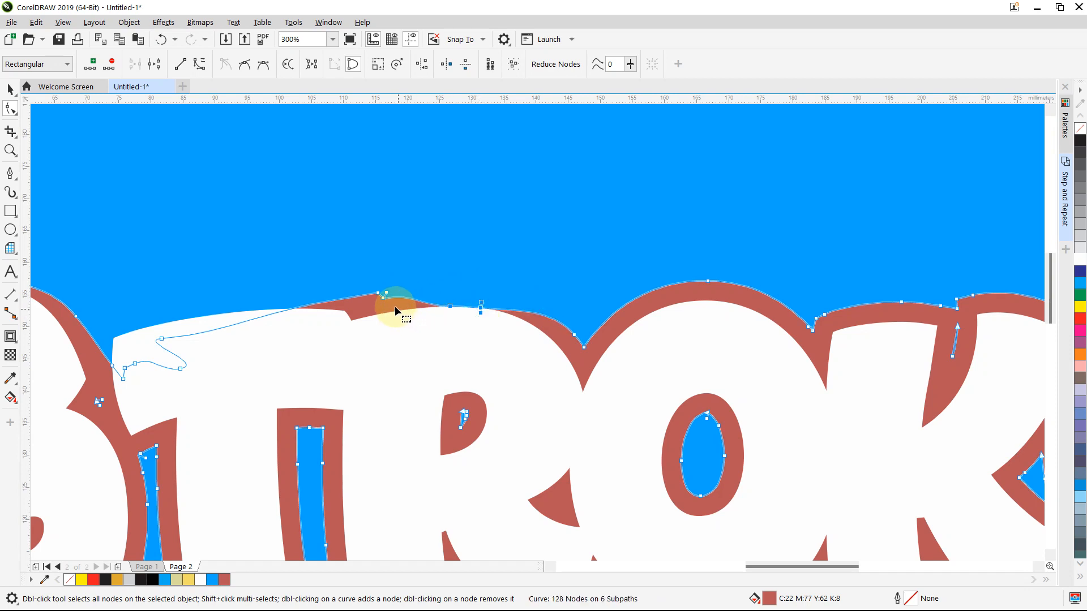
Add a node between the T and the R, pull it down into the lettering and delete the extra notch nodes beside it
left_click(412, 302)
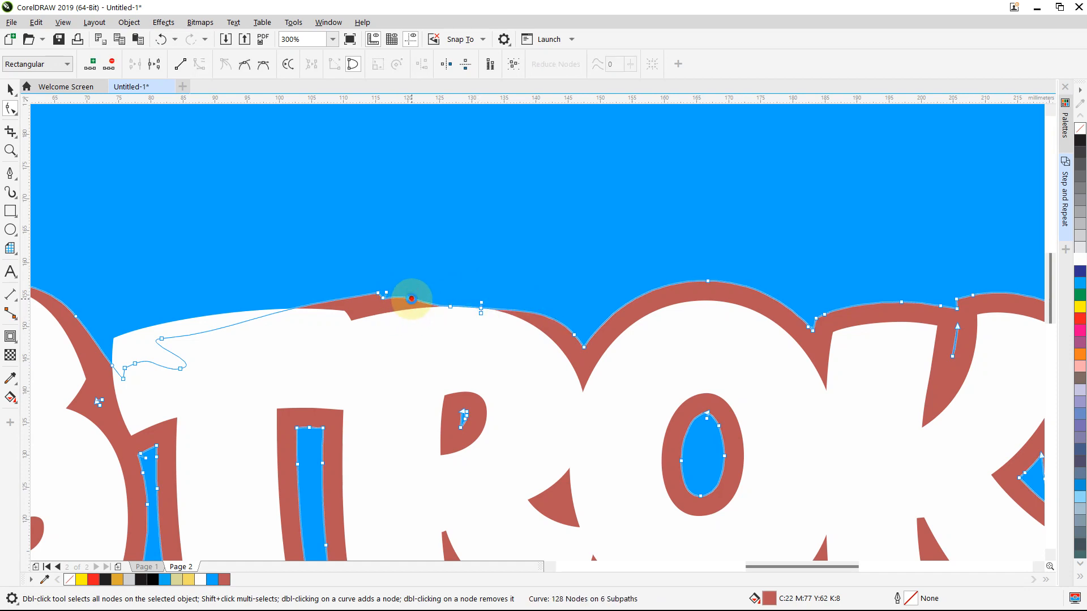
double_click(411, 299)
left_click_drag(411, 298, 397, 340)
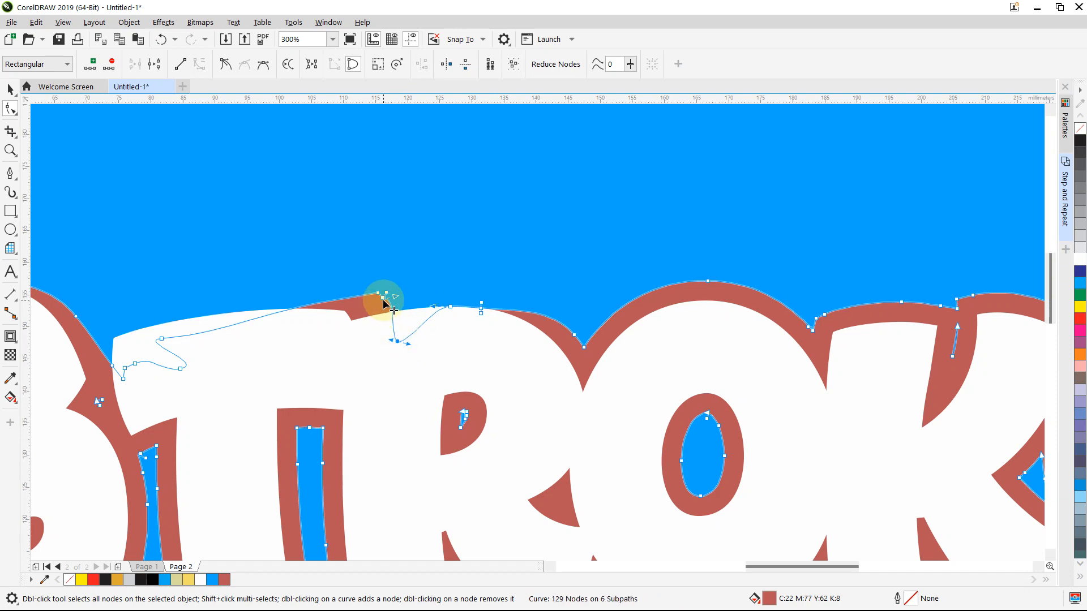
double_click(383, 298)
left_click(378, 319)
left_click(379, 308)
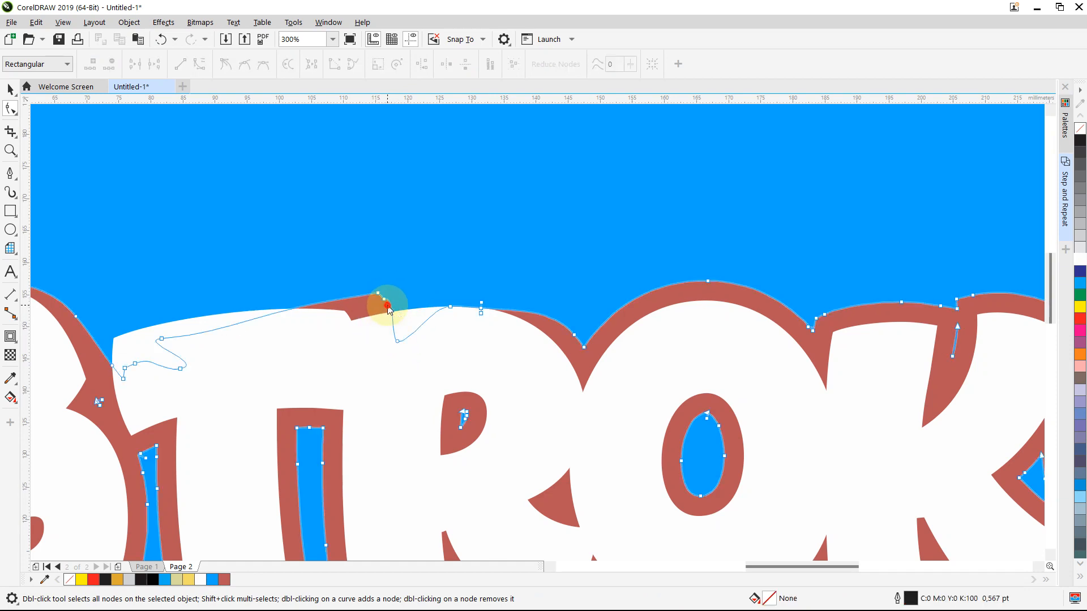
left_click_drag(387, 300, 388, 352)
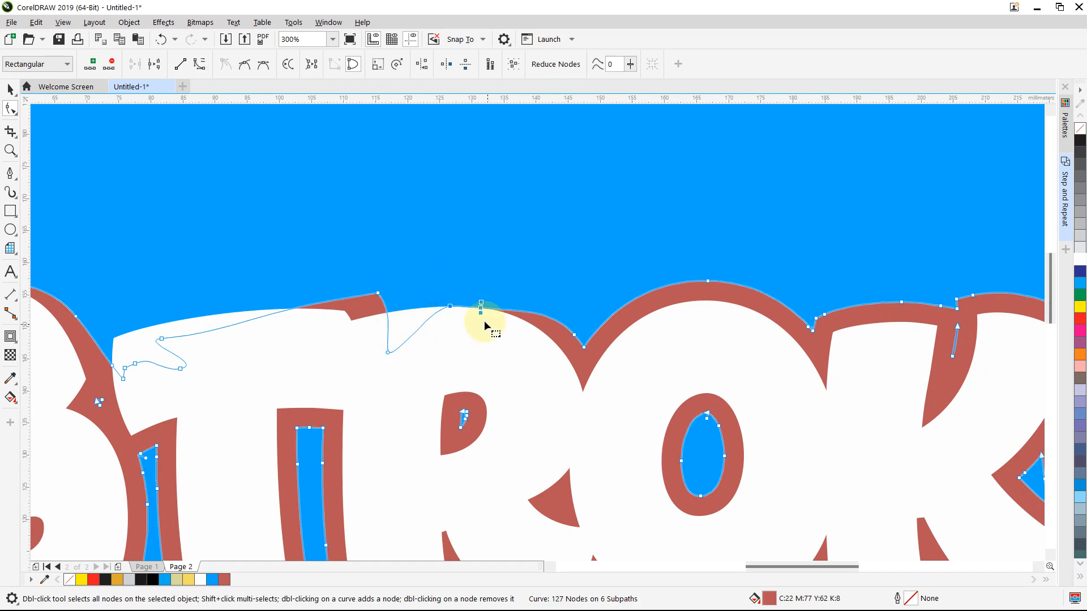
Move the R's upper contour nodes inward, add a node on the curve over the R and delete the one just before the R-O valley
left_click_drag(480, 310, 446, 317)
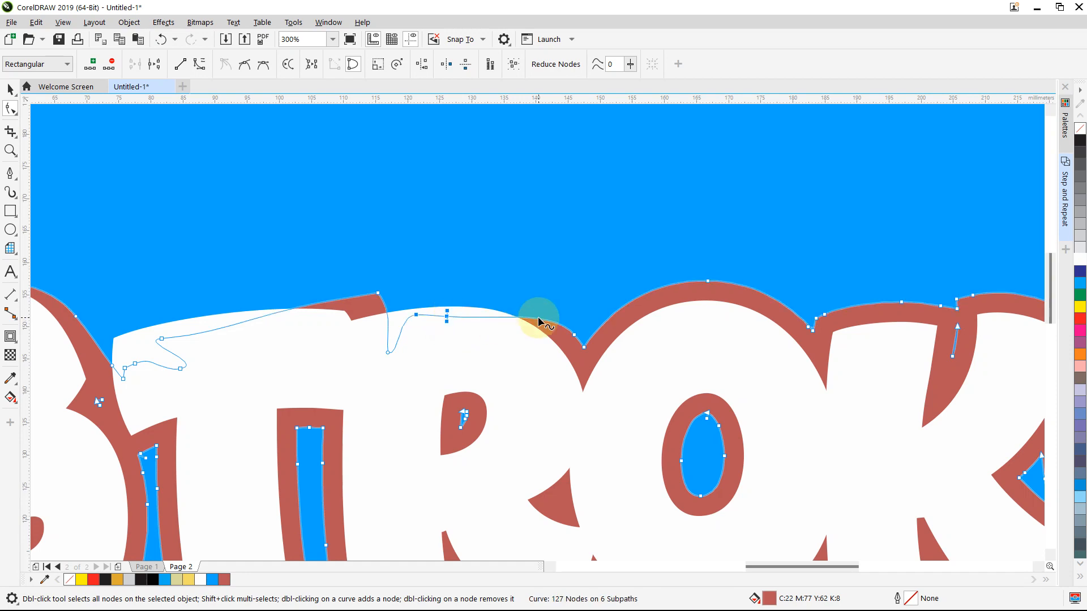
double_click(490, 310)
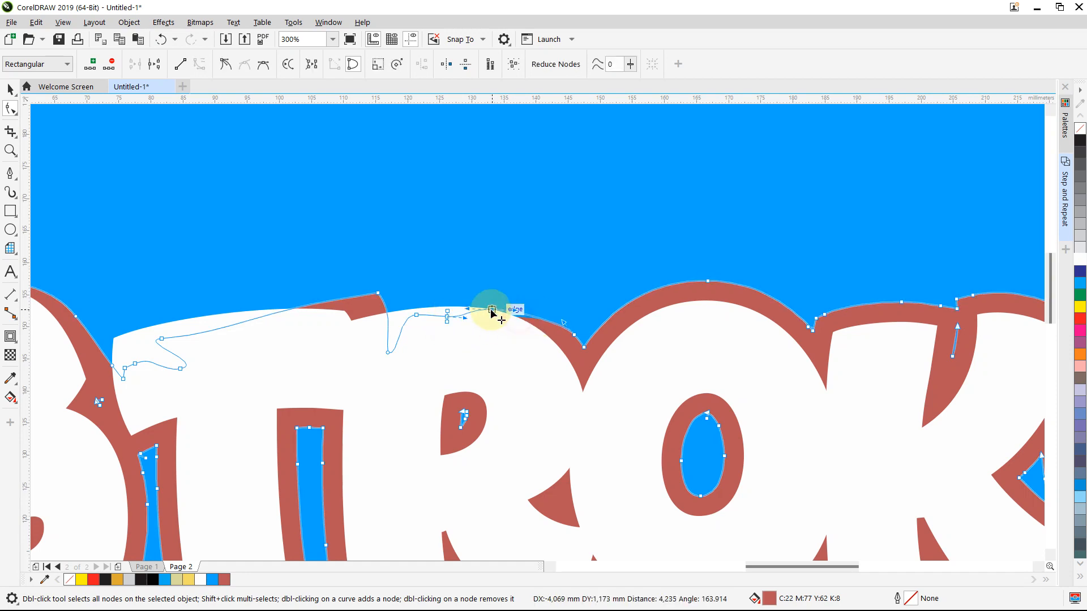
double_click(575, 337)
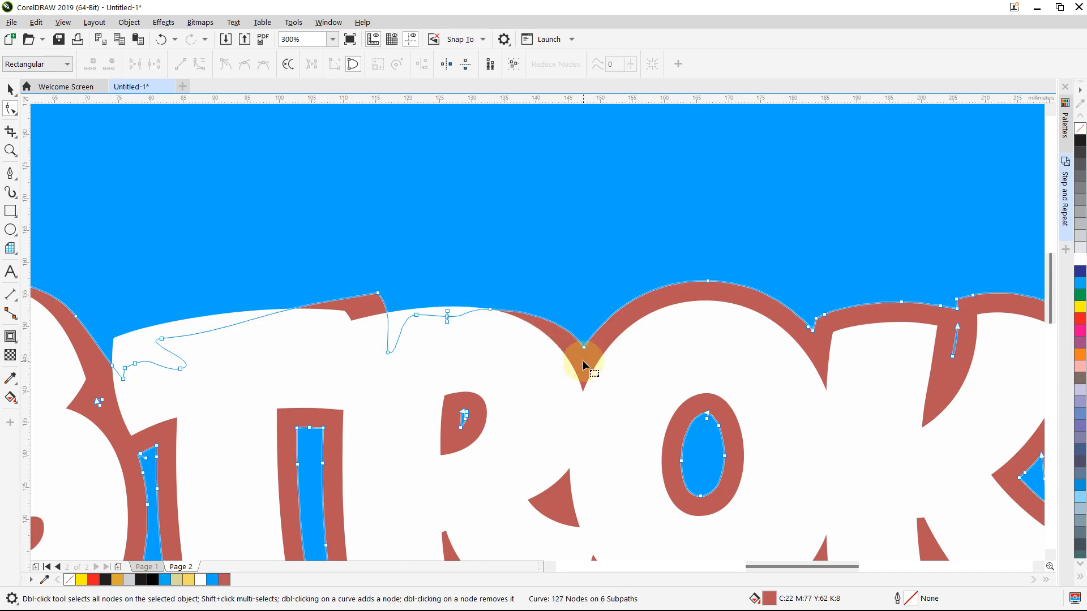
Move the contour nodes at the R-O valley and at the top of the O down inside the lettering
scroll(582, 360, "down", 1)
scroll(582, 360, "down", 1)
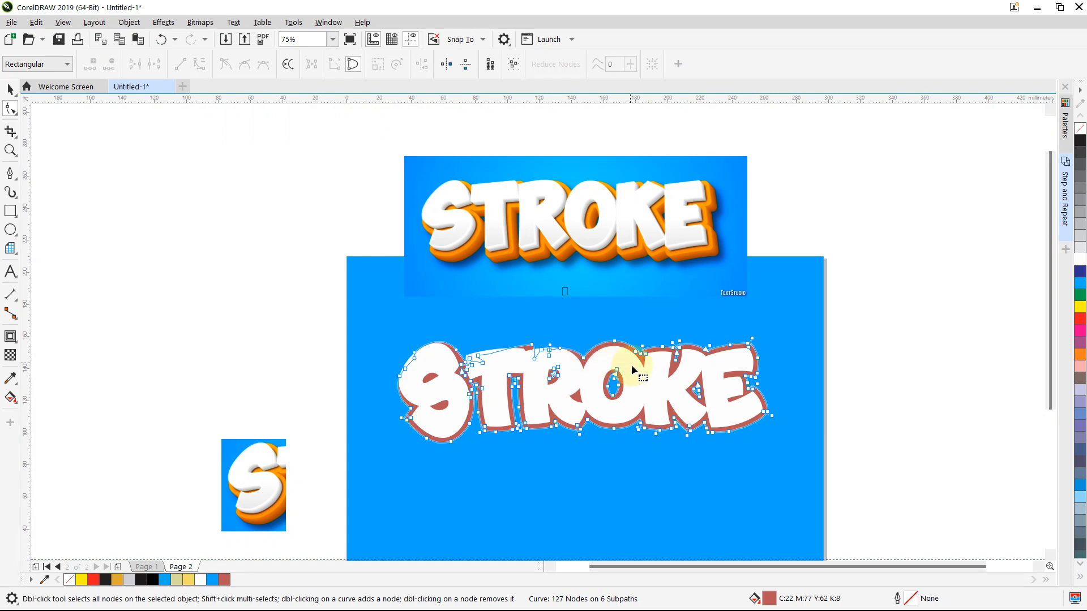
scroll(632, 358, "up", 2)
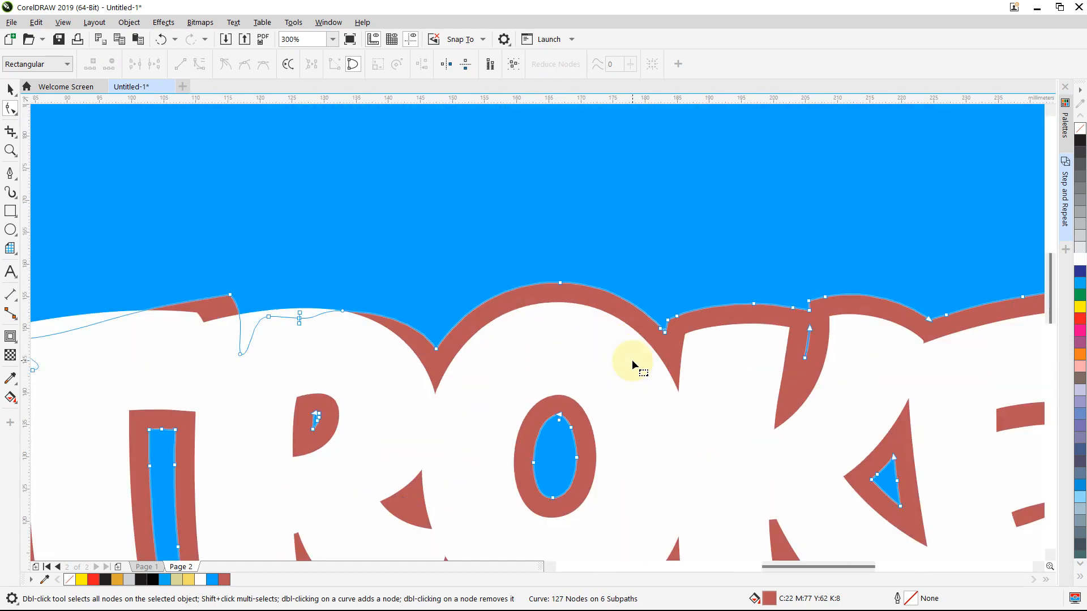
left_click_drag(406, 209, 413, 320)
left_click(444, 414)
left_click(433, 371)
left_click(449, 383)
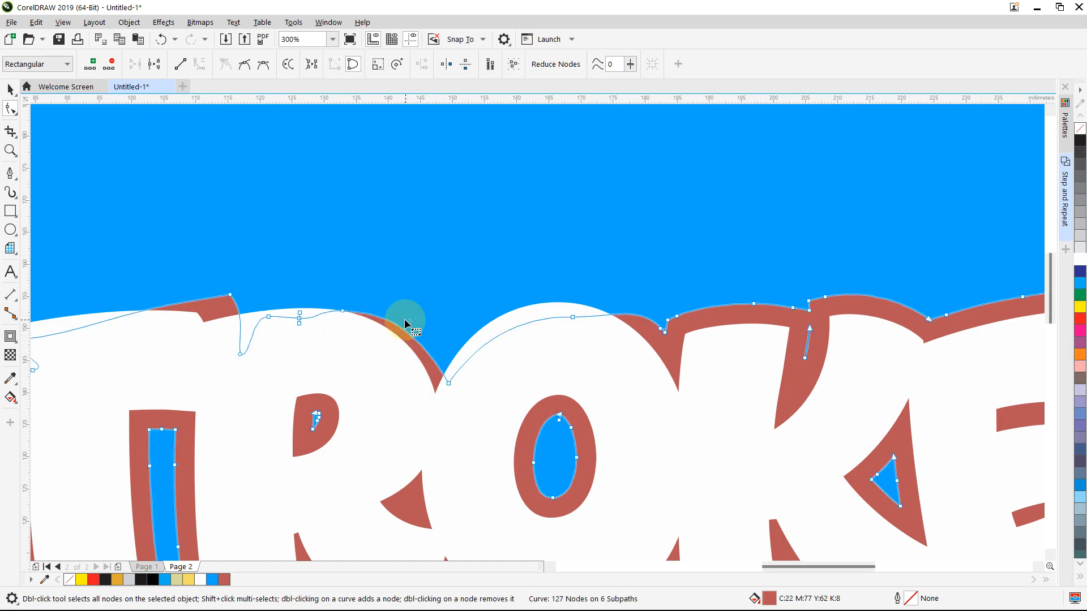
Adjust the contour curve at the R-O valley and move the node at the top of the O up to the letter's upper edge
left_click(447, 382)
left_click_drag(414, 319, 411, 323)
scroll(411, 324, "down", 3)
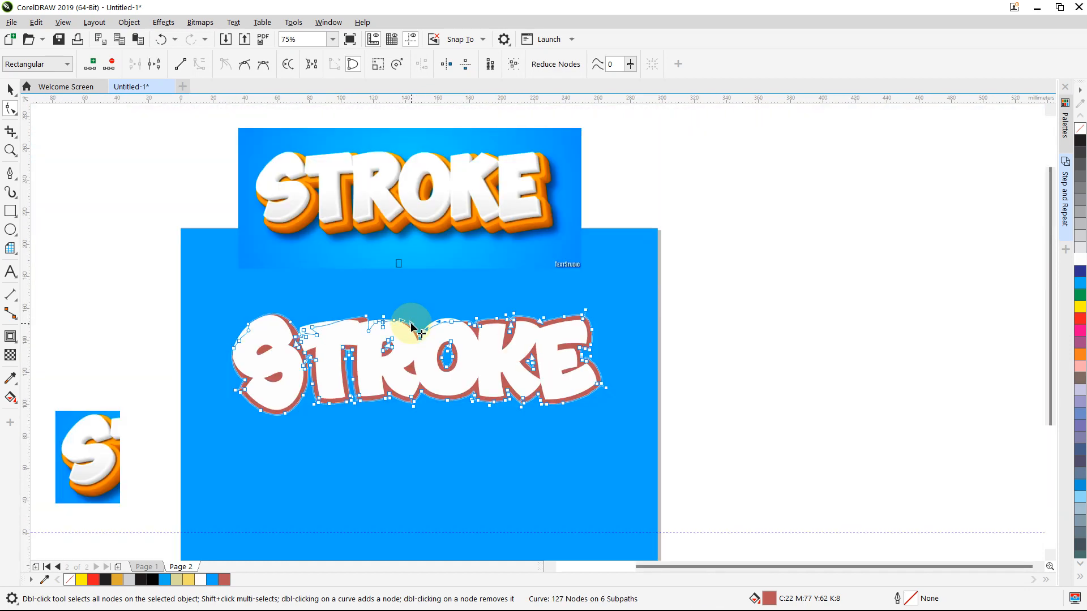
scroll(411, 324, "up", 3)
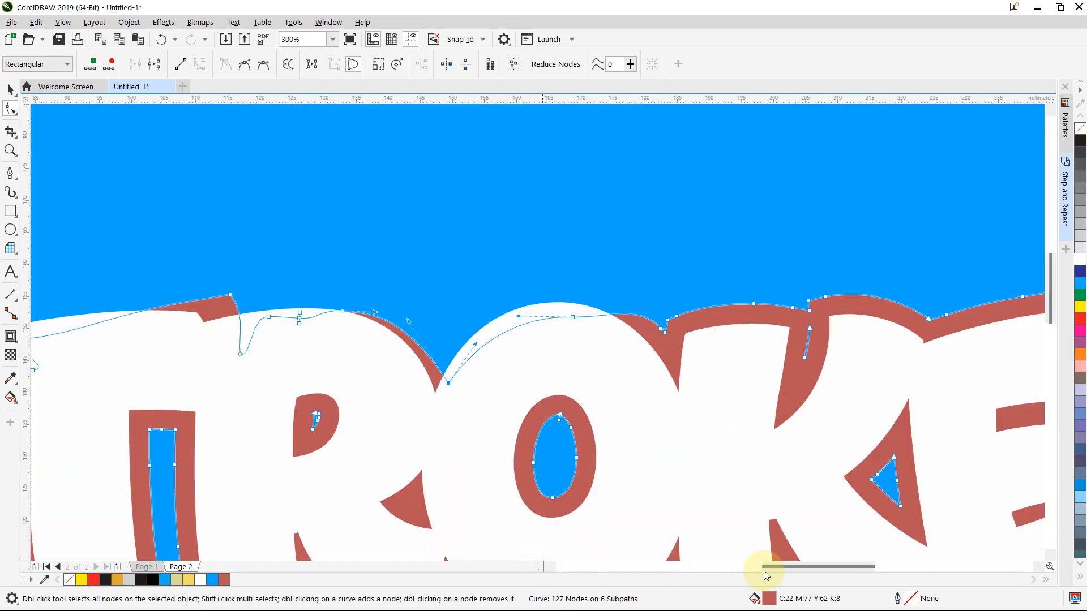
left_click_drag(775, 567, 784, 566)
scroll(784, 565, "down", 1)
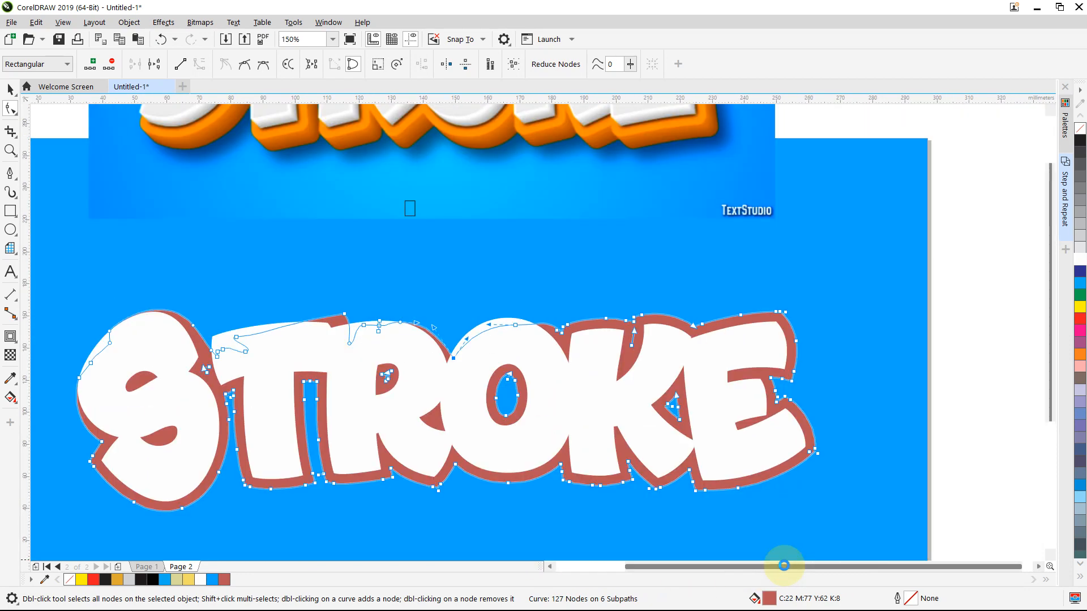
scroll(784, 566, "down", 1)
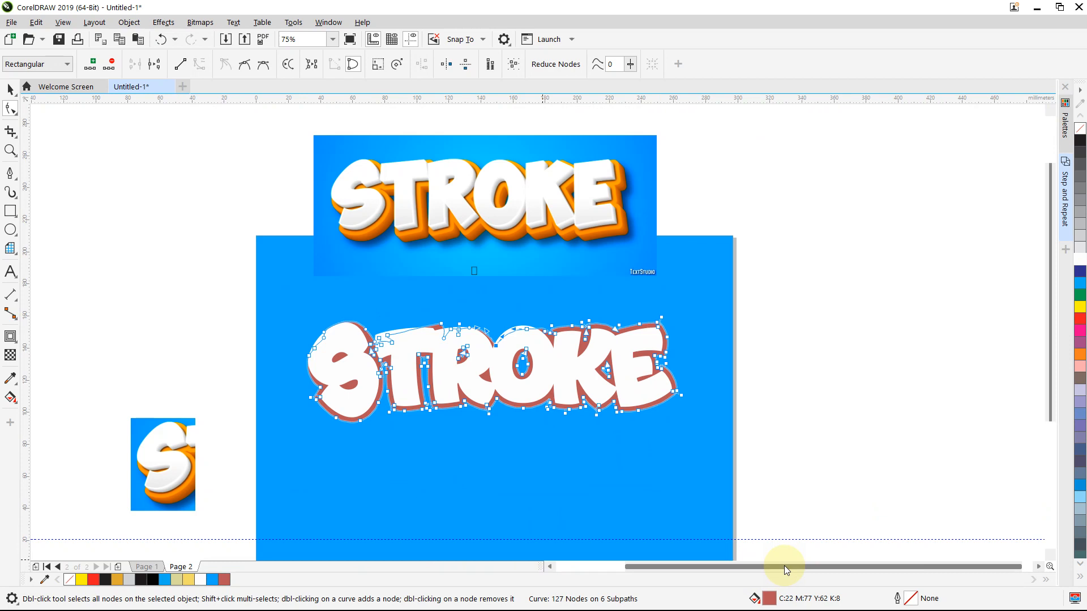
scroll(783, 566, "up", 2)
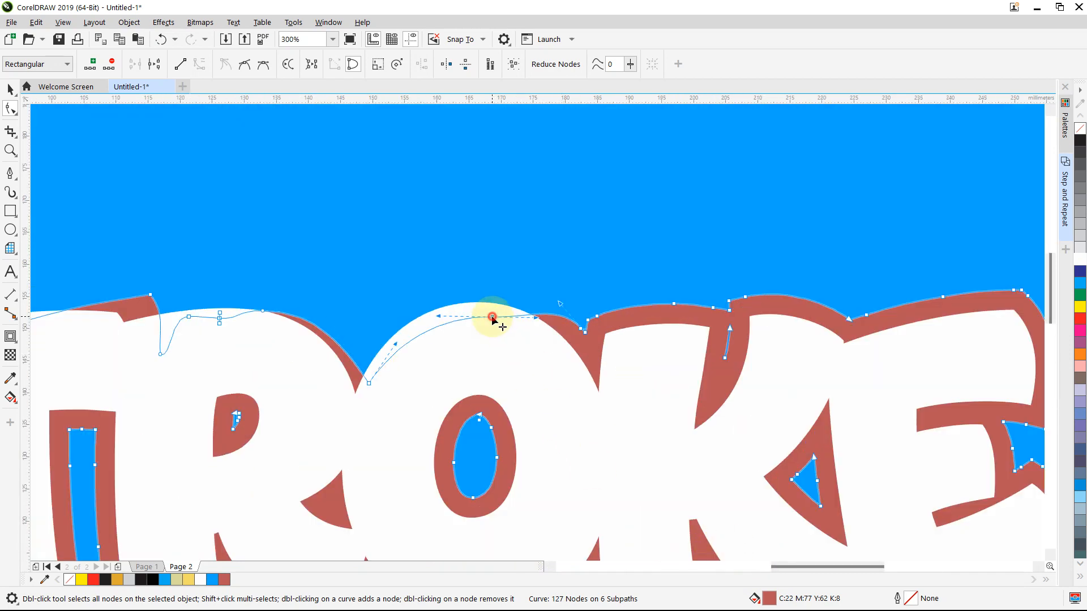
left_click_drag(493, 319, 474, 304)
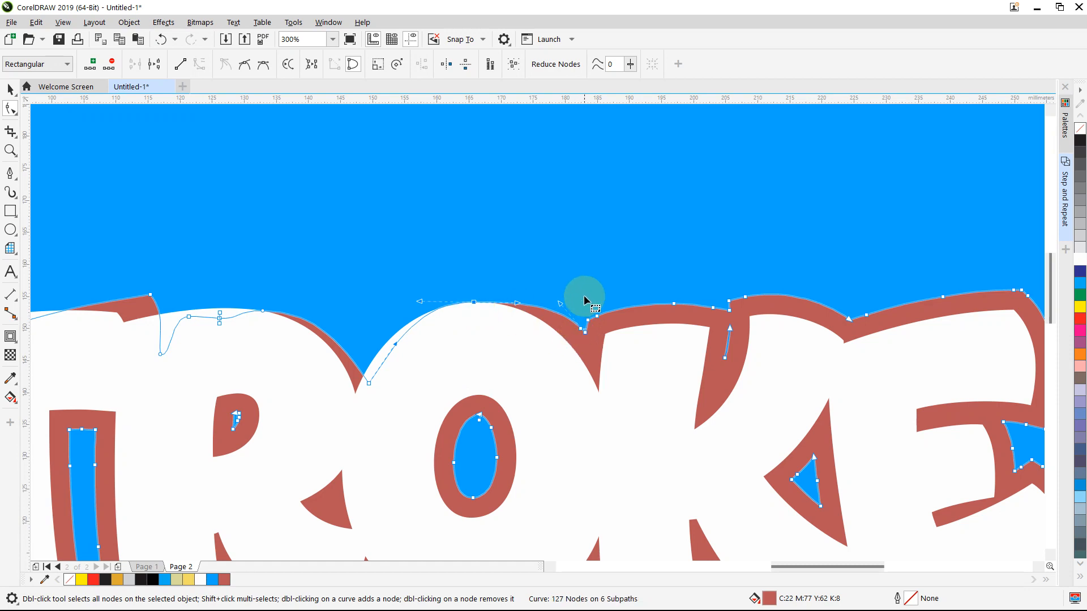
Move the O-K valley nodes down inside the K, add a node at the valley, delete the O's two notch nodes and smooth its curve
left_click_drag(572, 283, 629, 409)
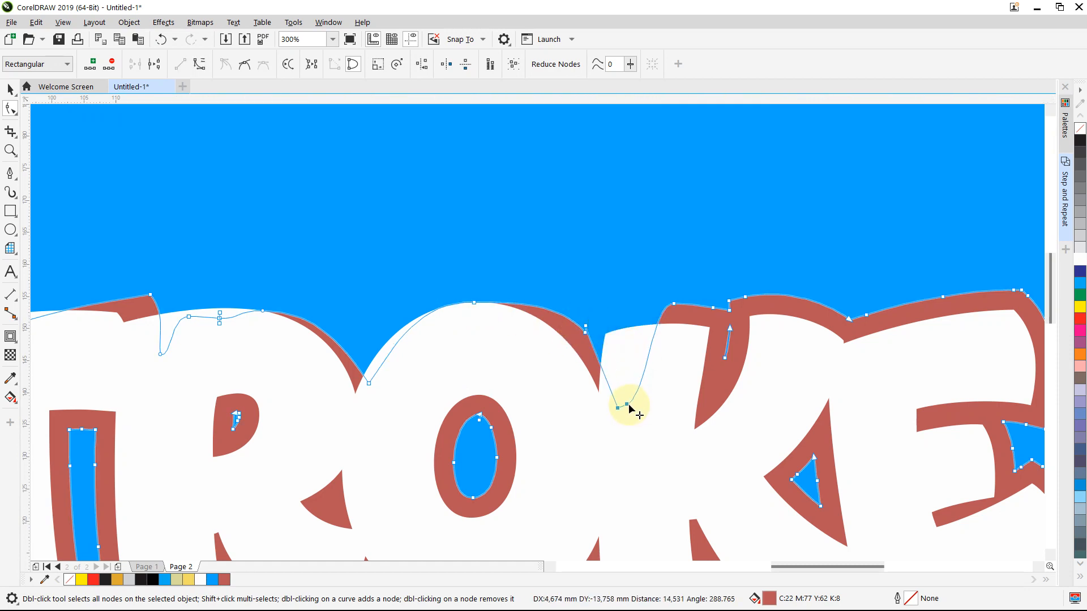
double_click(602, 369)
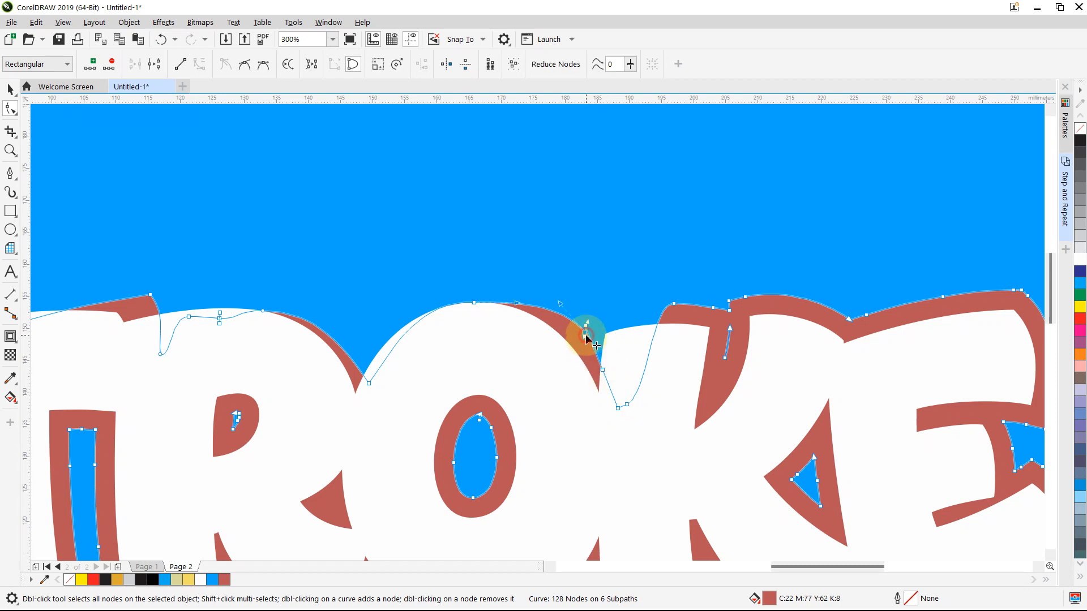
double_click(586, 336)
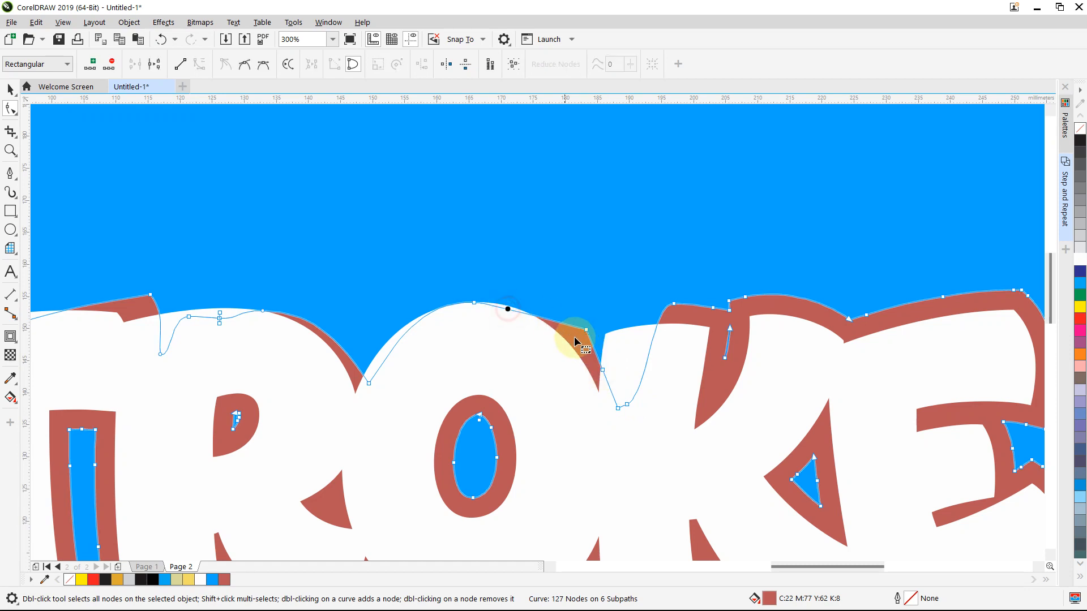
double_click(584, 330)
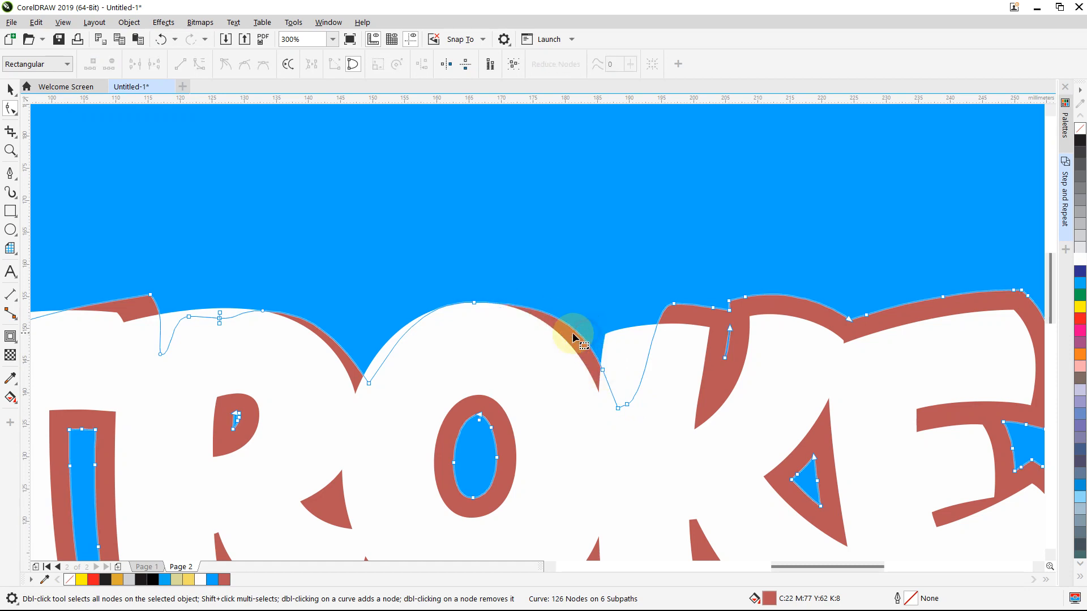
left_click(475, 303)
left_click_drag(534, 306, 532, 304)
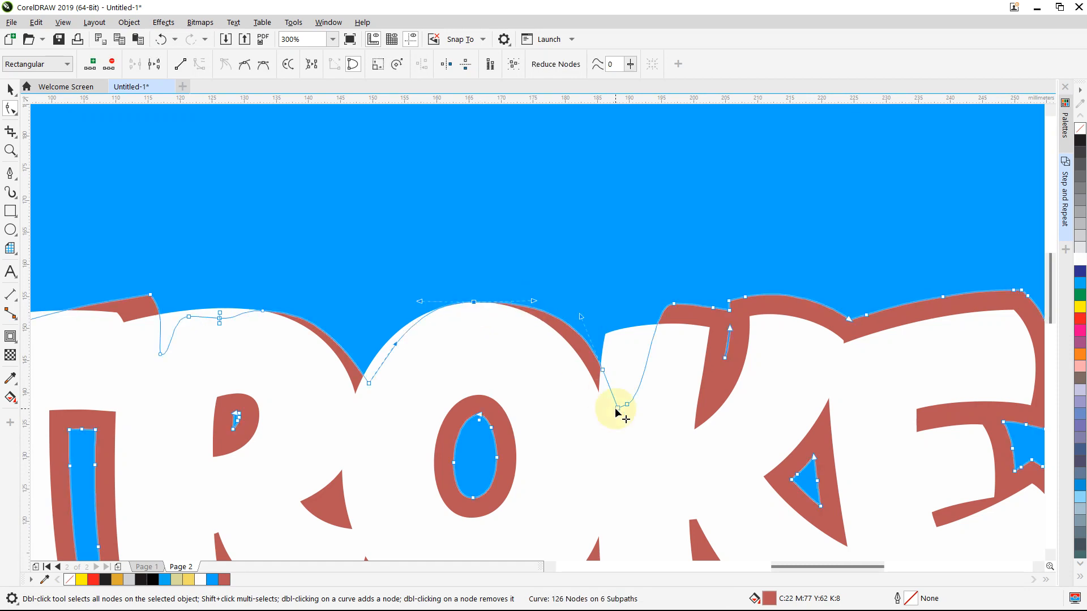
Move the two contour nodes above the K's left arm down inside the lettering
scroll(631, 353, "down", 1)
scroll(630, 353, "down", 2)
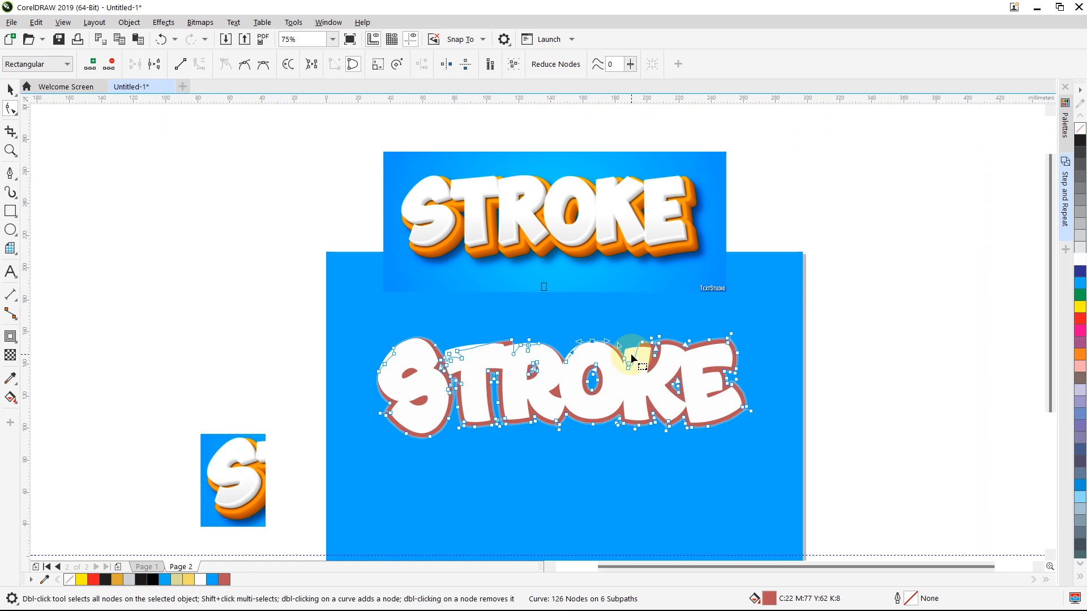
scroll(631, 355, "up", 3)
left_click_drag(658, 284, 693, 452)
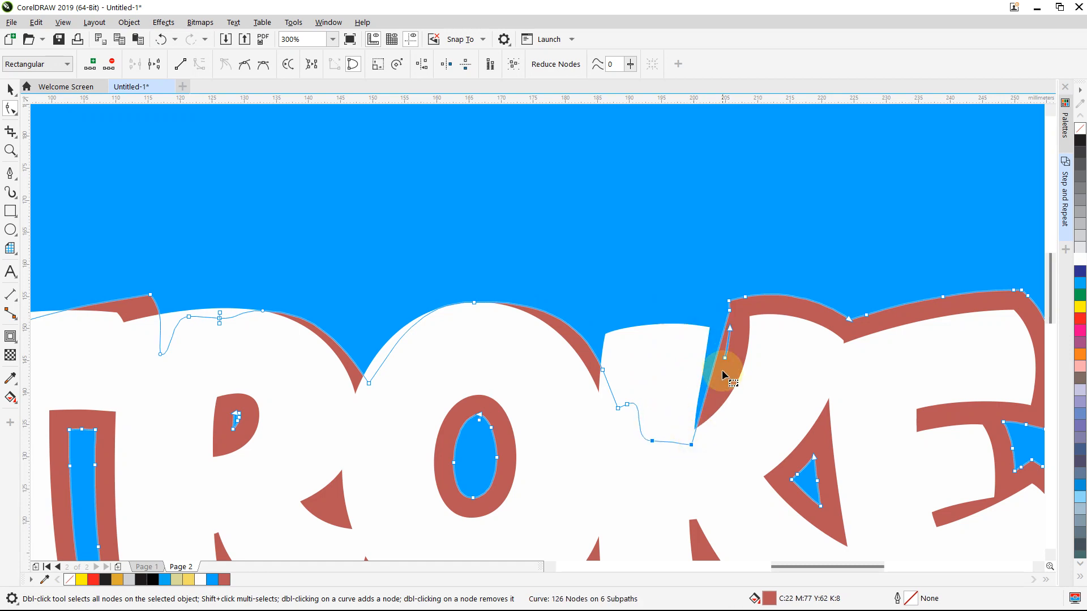
Delete the small inner contour between the K's arms, curve the adjoining segment and shift the right arm's corner nodes toward the letter's edge
double_click(725, 359)
left_click(730, 339)
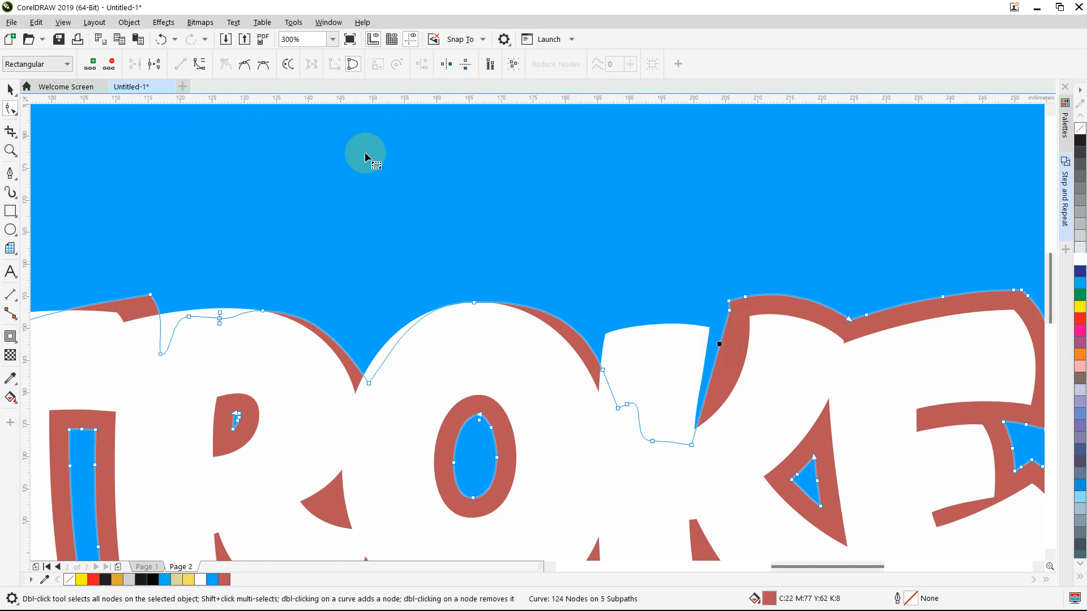
left_click(198, 64)
left_click_drag(717, 364, 771, 306)
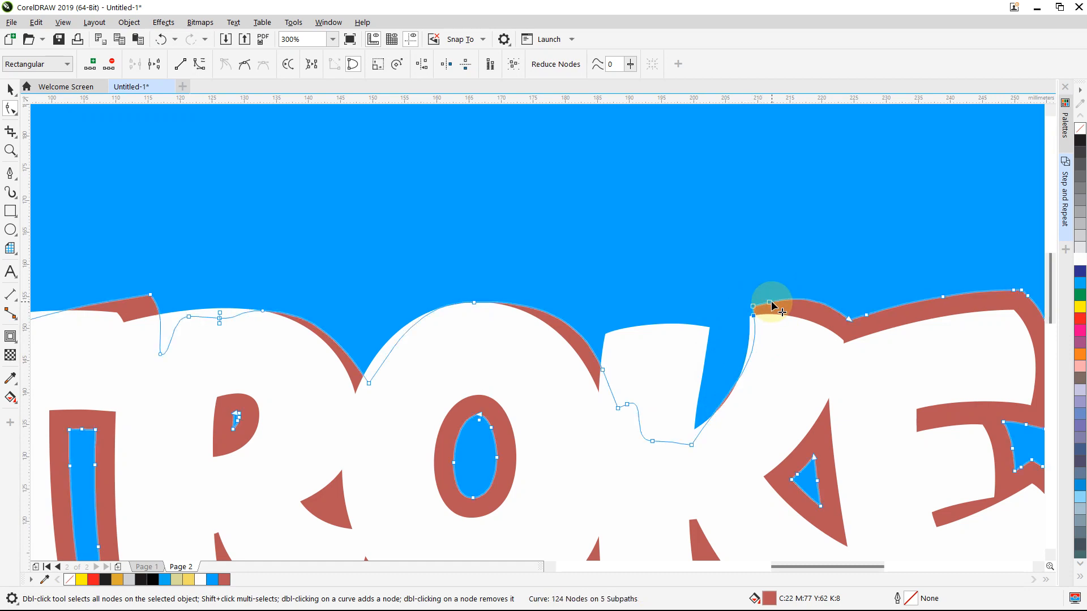
double_click(770, 303)
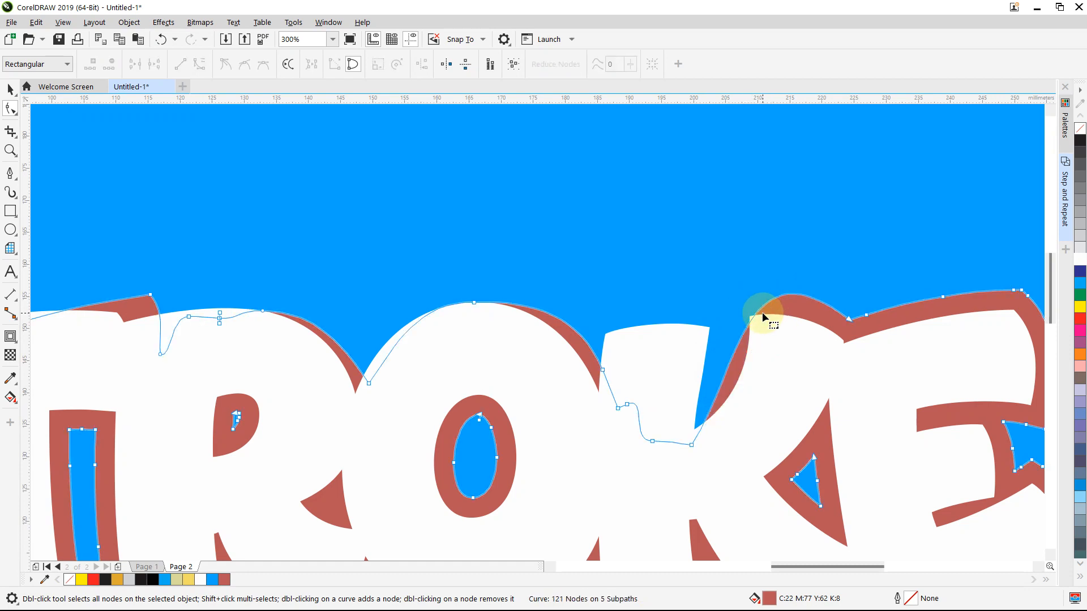
key("ctrl+z")
key("Escape")
left_click(776, 303)
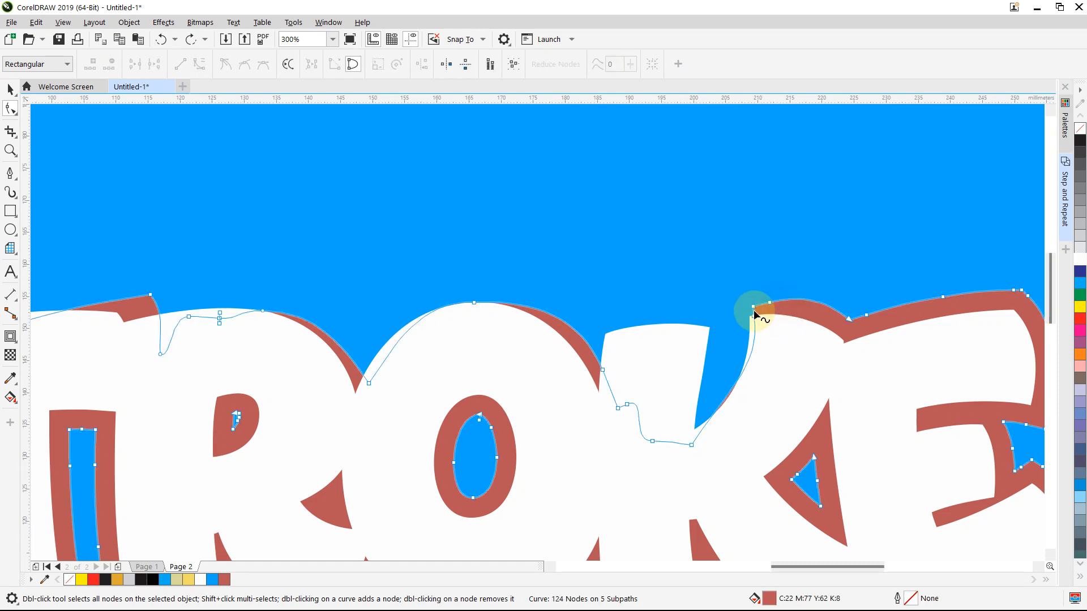
Move the contour nodes along the E's upper edge down inside the lettering
scroll(753, 314, "down", 2)
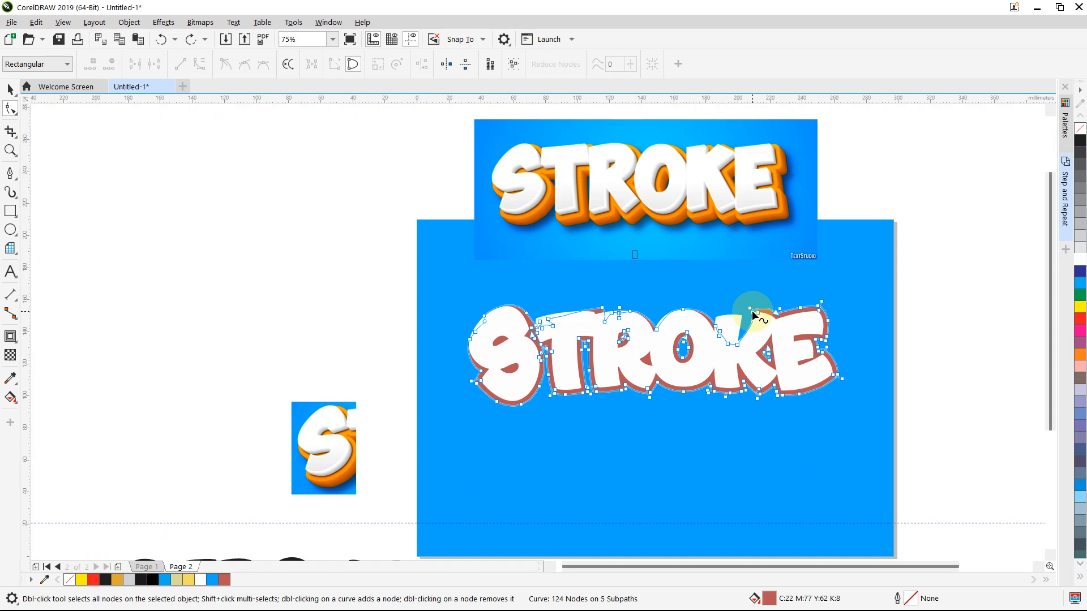
scroll(752, 314, "up", 1)
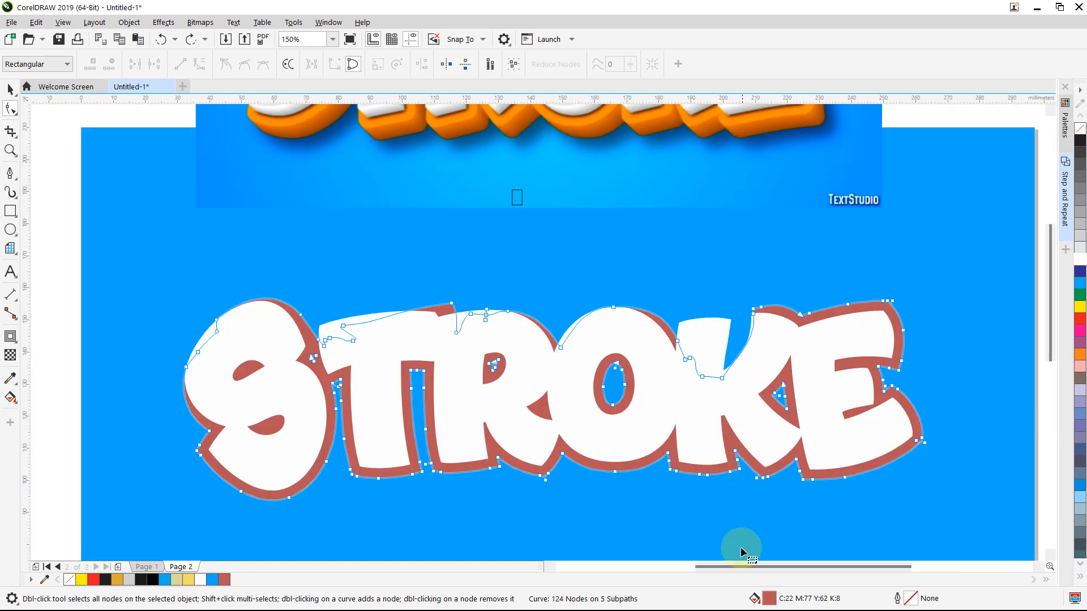
left_click_drag(743, 566, 785, 566)
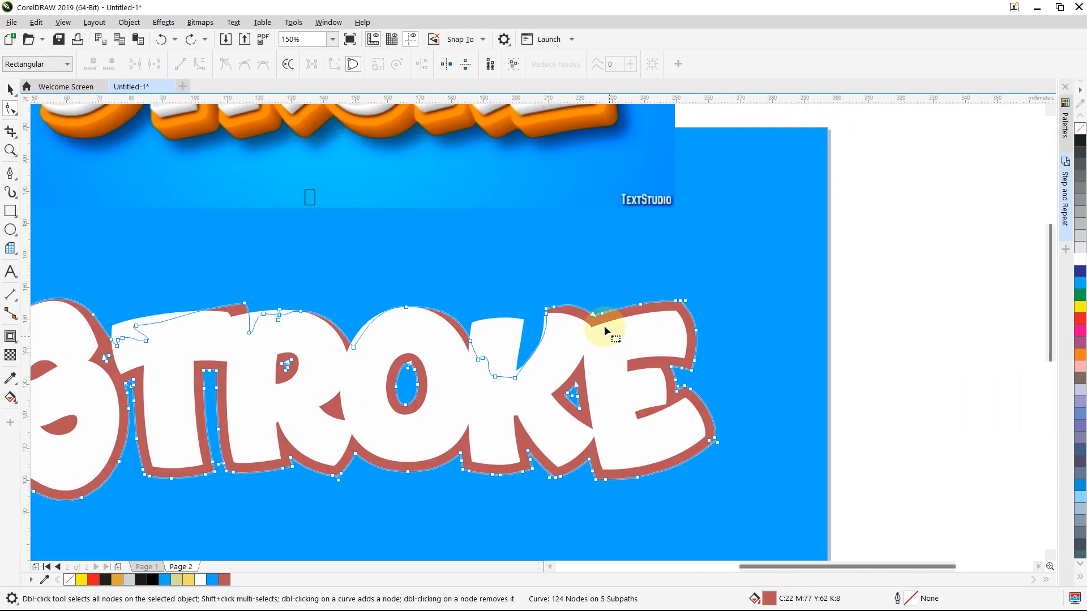
left_click(670, 316)
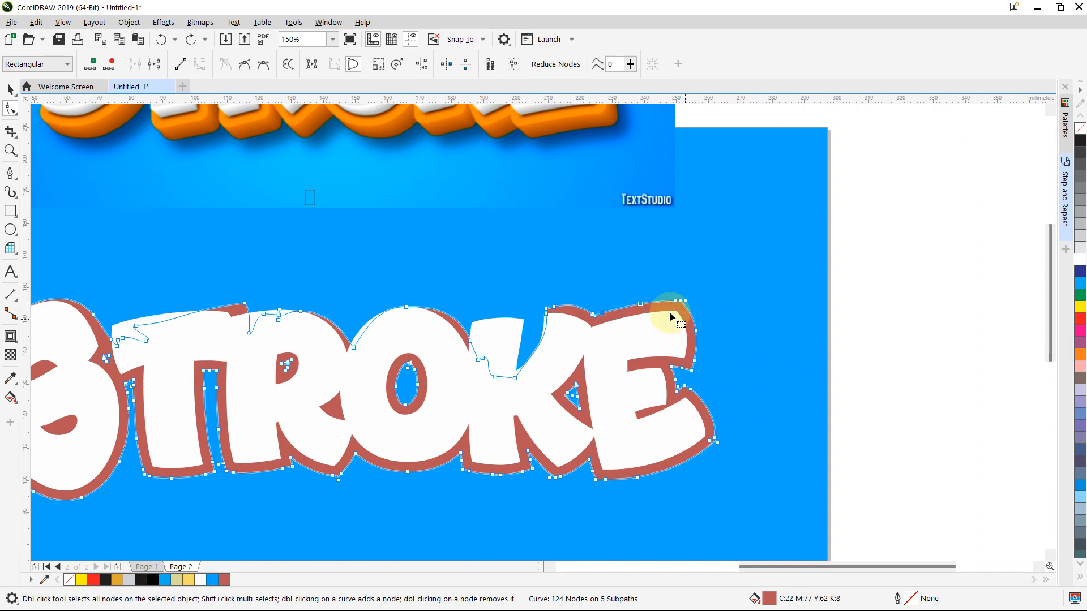
left_click_drag(594, 261, 677, 317)
scroll(651, 341, "up", 4)
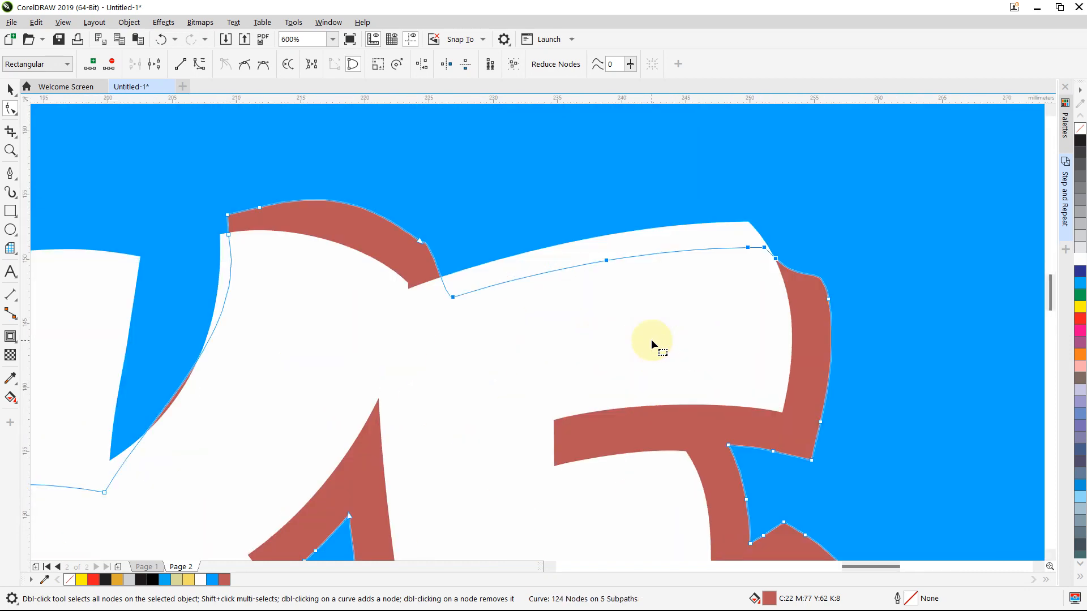
Move the K-E valley node deeper into the lettering and reposition the node on the K's right arm to smooth its curve
left_click(456, 301)
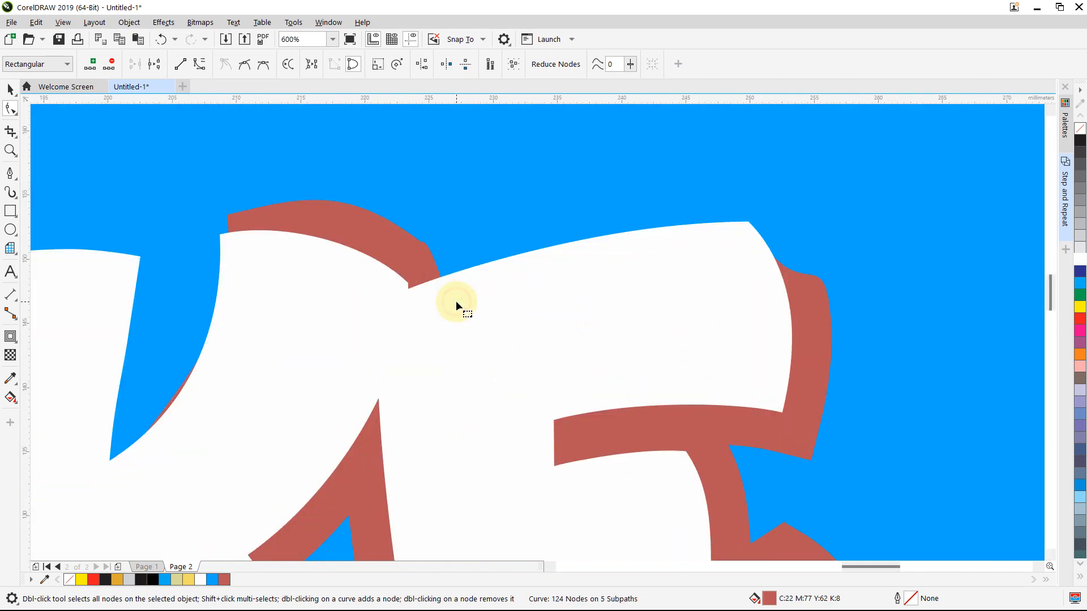
left_click(405, 238)
left_click_drag(452, 297, 445, 309)
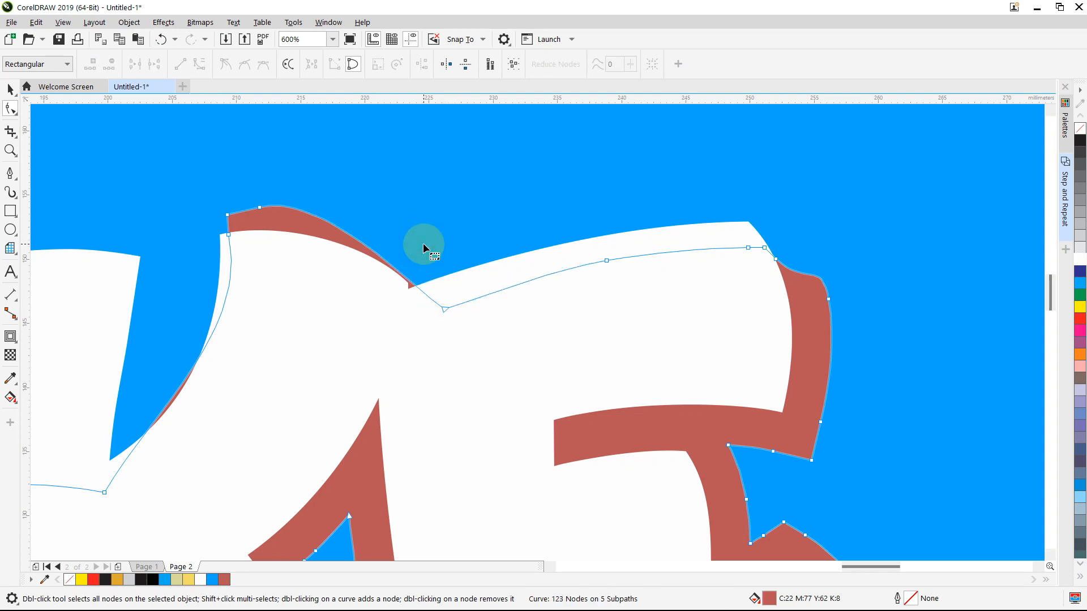
left_click_drag(423, 247, 387, 239)
scroll(504, 270, "down", 2)
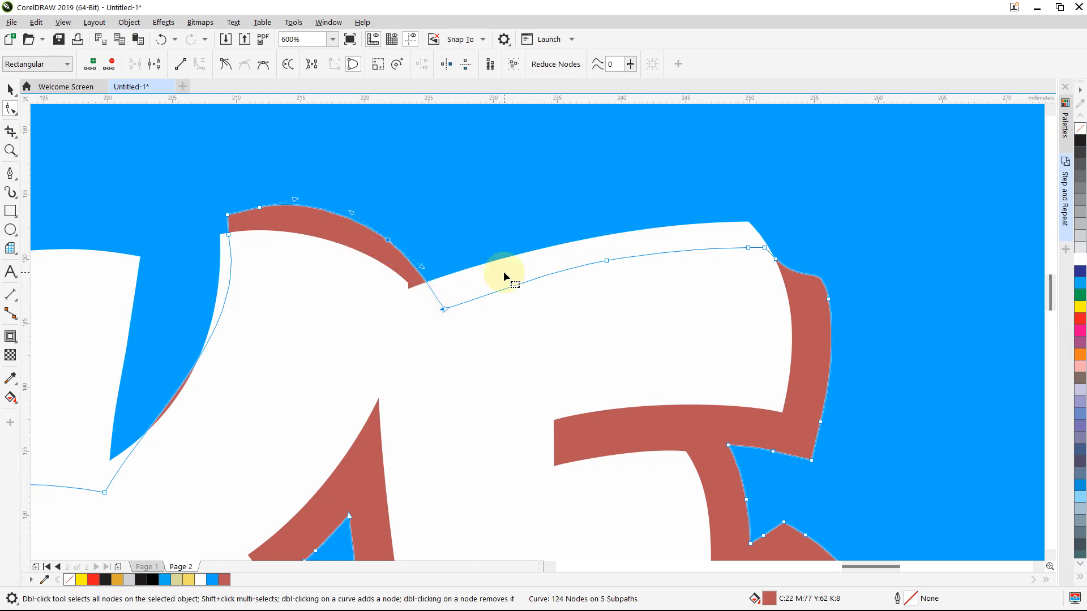
Move the STROKE reference image beside the right edge of the page
scroll(503, 271, "down", 3)
scroll(504, 272, "down", 1)
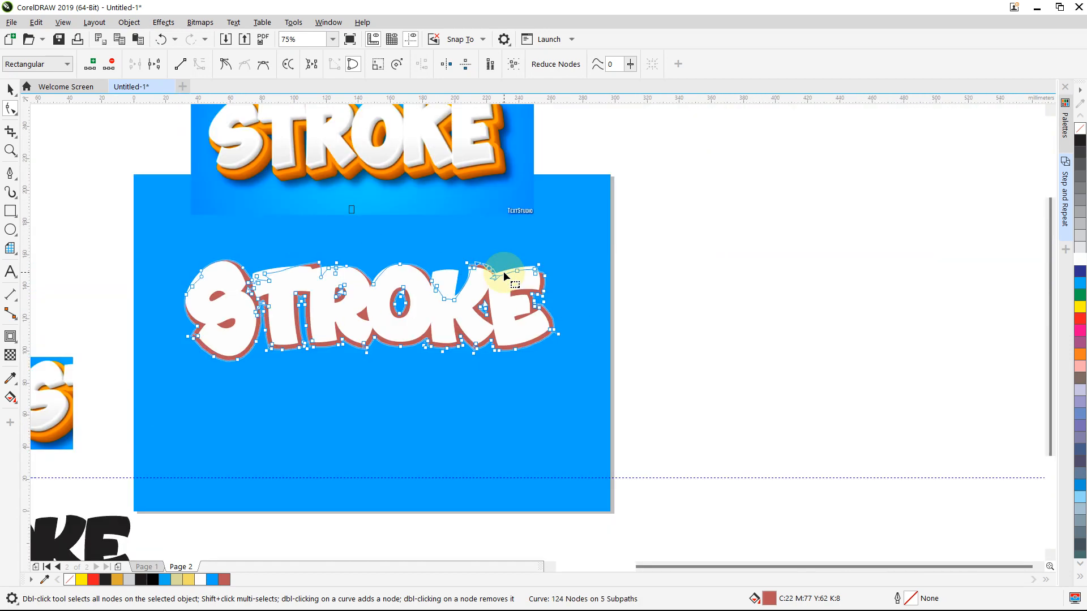
left_click(10, 89)
left_click_drag(669, 260, 686, 285)
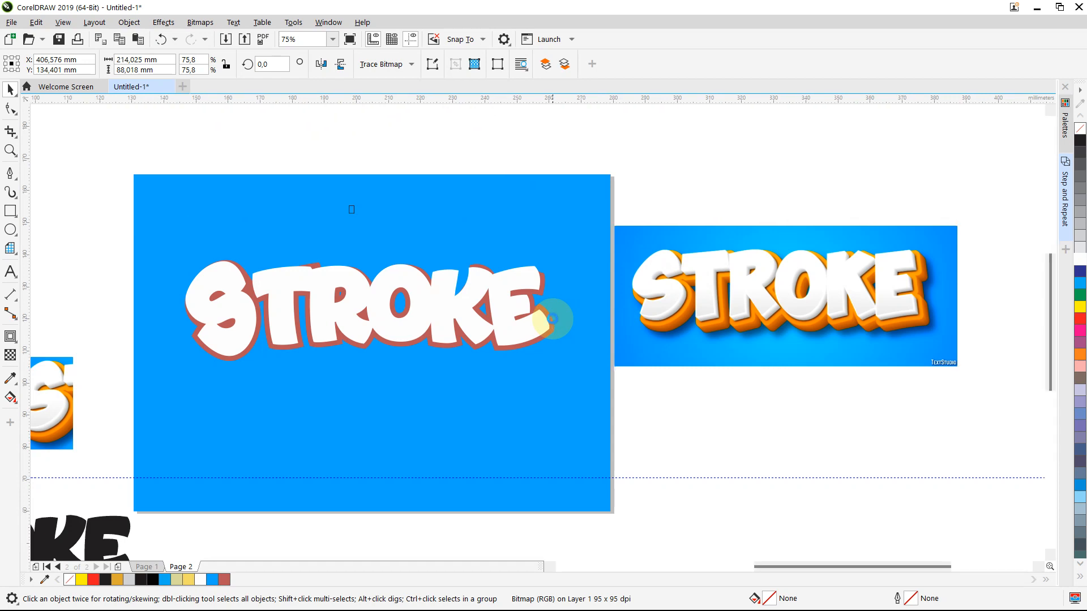
Raise the contour nodes at the E's upper right corner to the letter's edge and delete the extra node below the corner
scroll(551, 321, "up", 4)
left_click(505, 145)
key("F10")
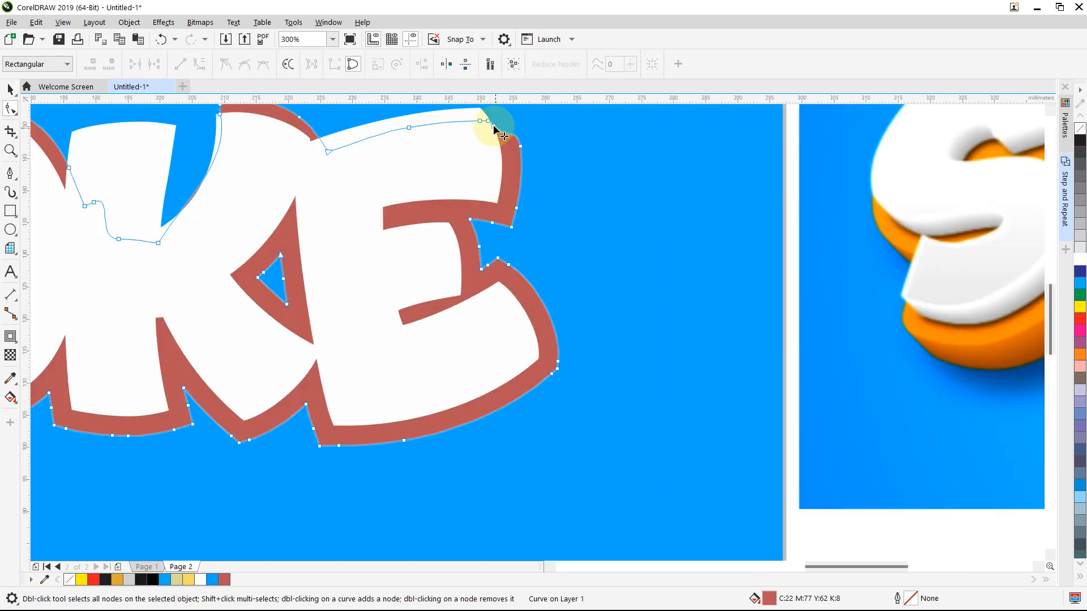
left_click_drag(495, 126, 503, 118)
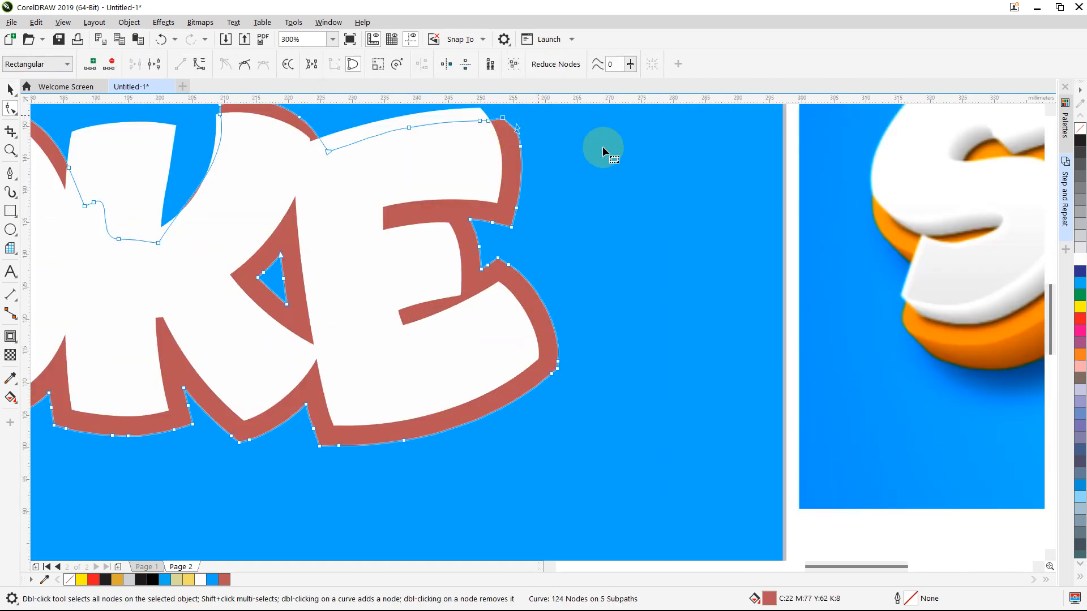
scroll(1047, 314, "up", 3)
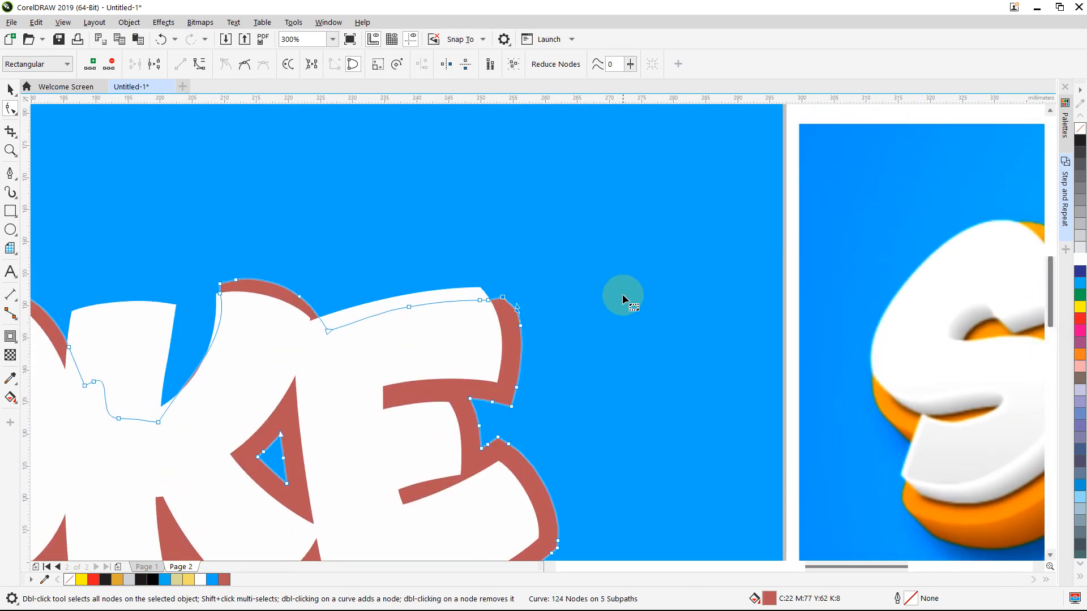
left_click_drag(519, 286, 470, 292)
double_click(521, 327)
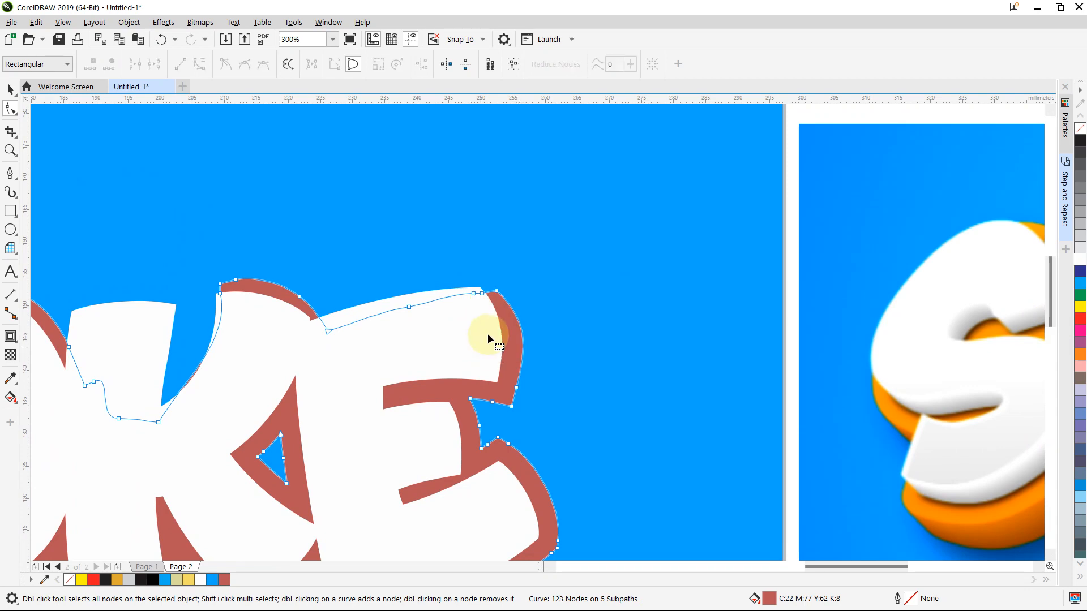
scroll(487, 333, "down", 3)
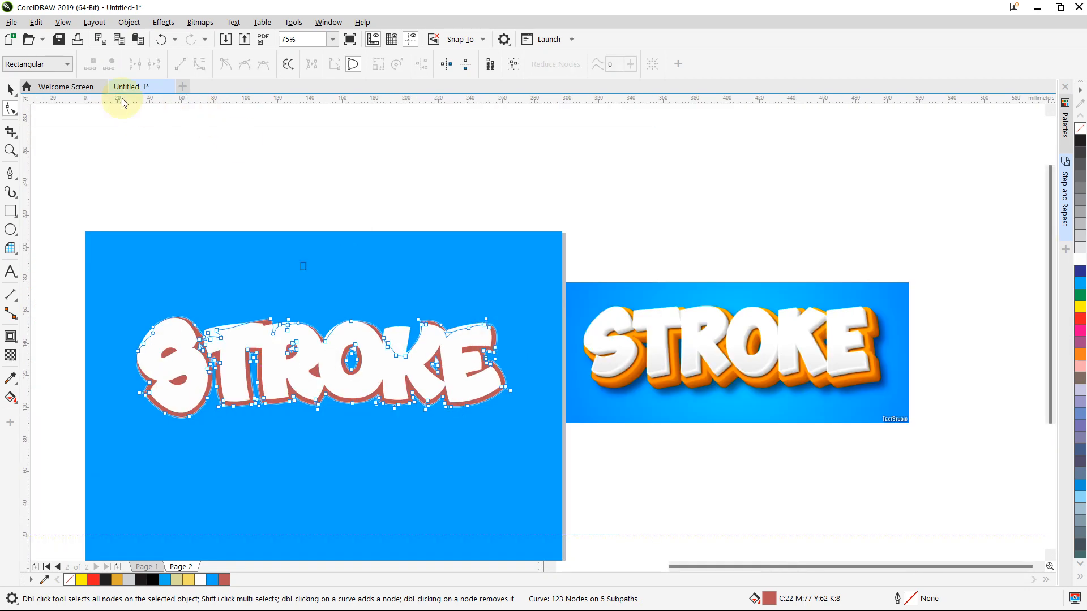
Shift the two contour nodes between the T and the R leftward to the T's upper right corner
left_click(11, 90)
left_click(127, 119)
left_click(237, 412)
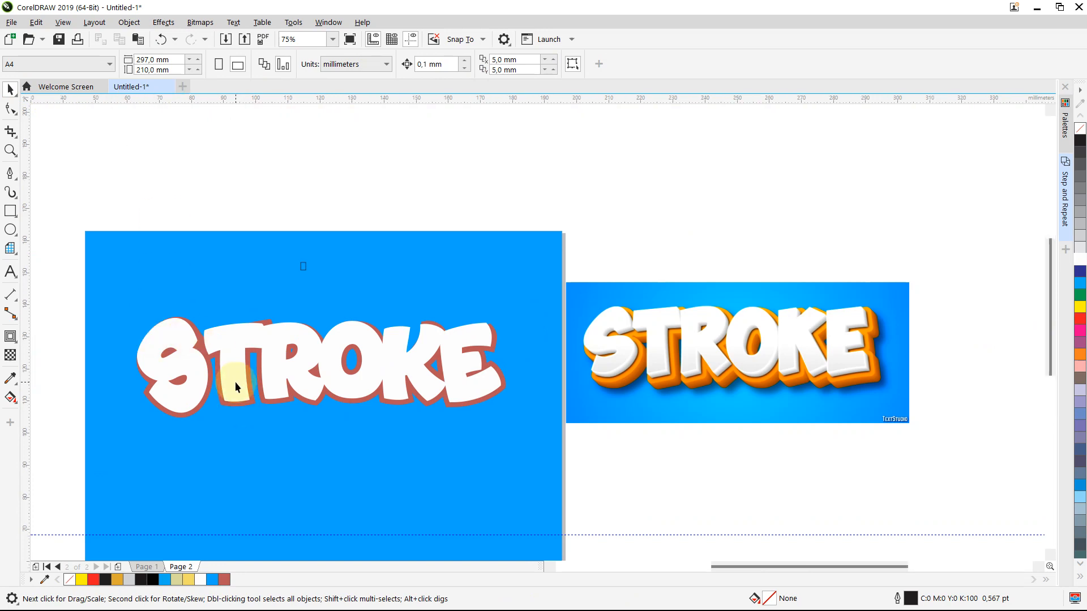
scroll(236, 381, "up", 3)
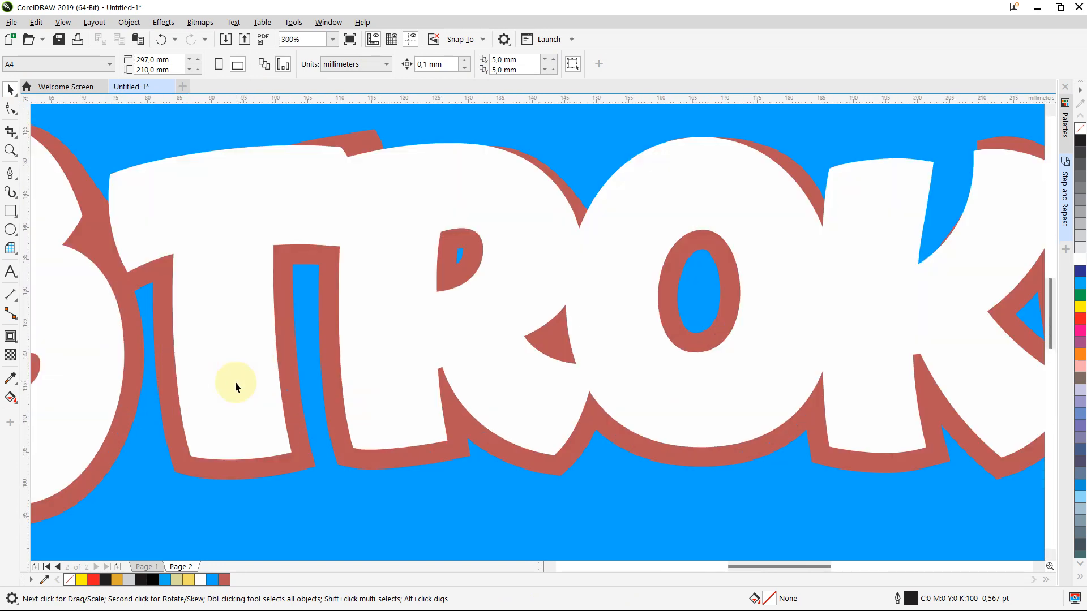
double_click(363, 146)
left_click_drag(338, 120, 359, 202)
scroll(359, 202, "down", 8)
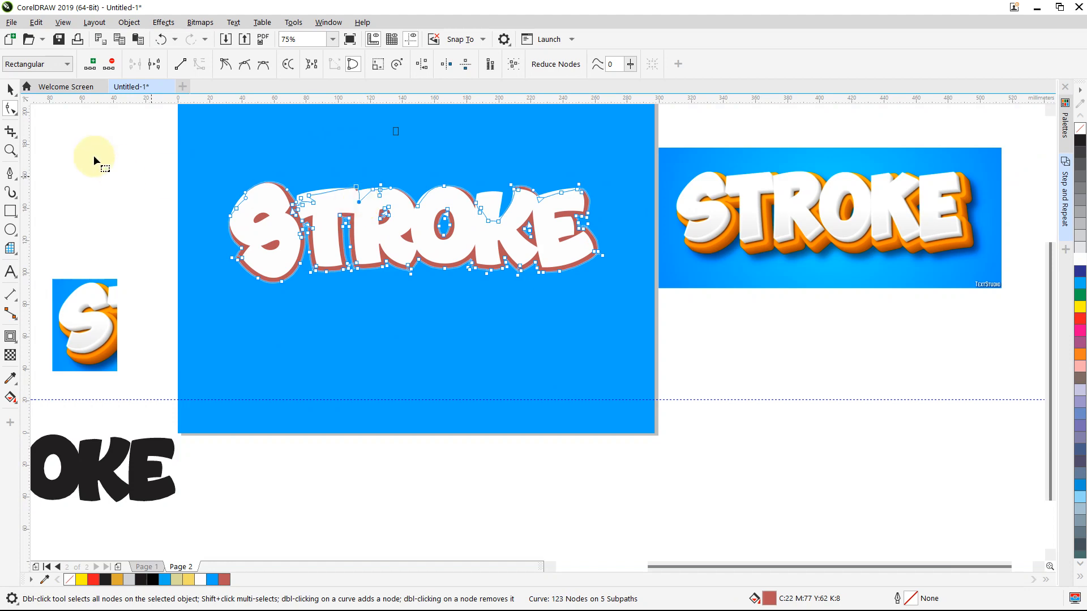
Recolour the red contour behind the lettering with the orange #FFA100 sampled from beside the E in the STROKE reference image
left_click(10, 89)
left_click(51, 138)
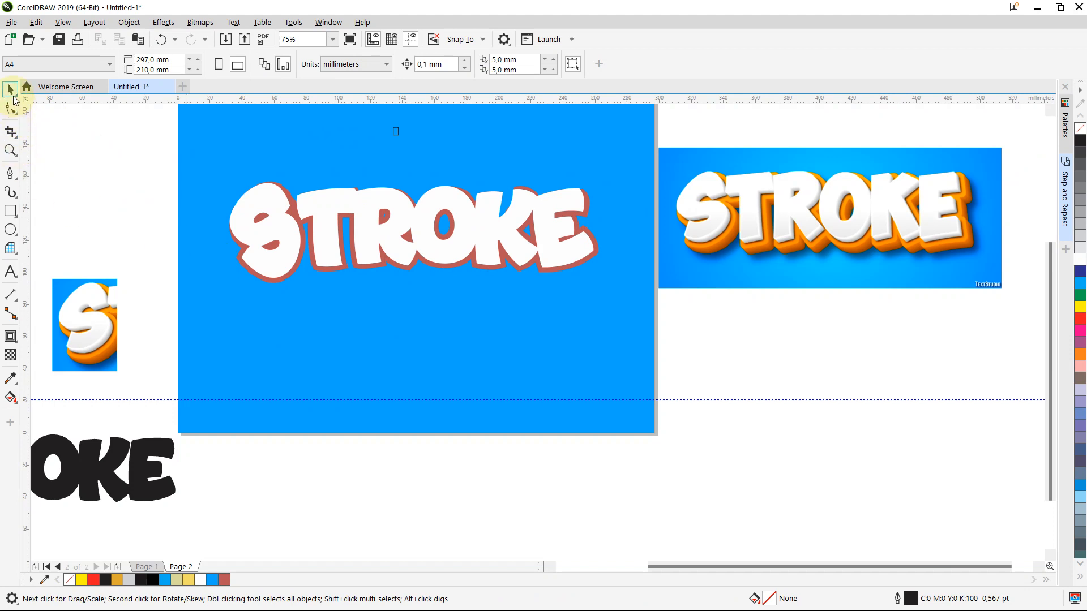
left_click(255, 278)
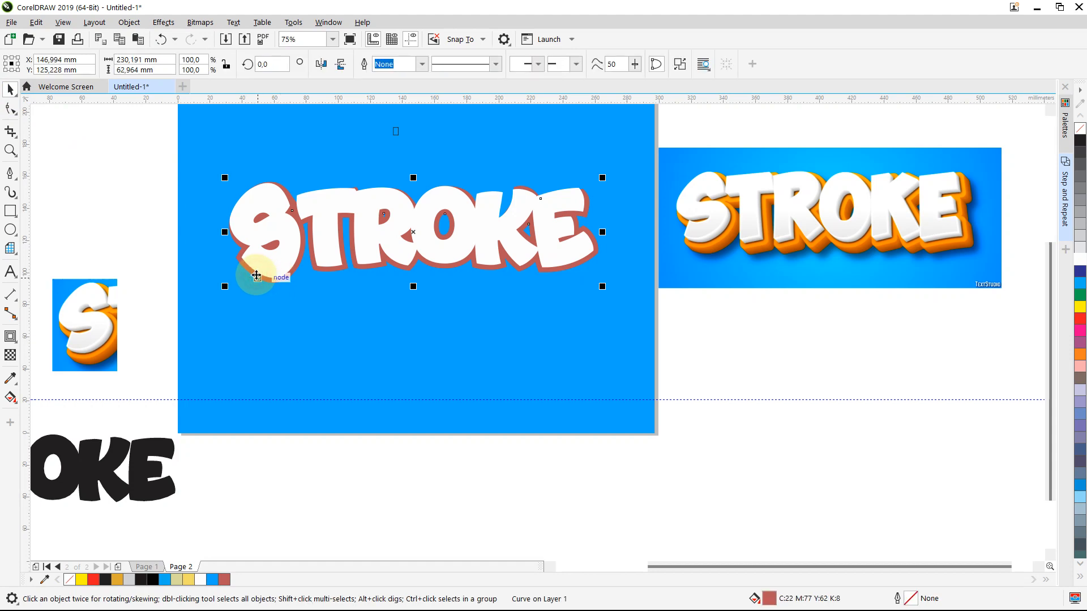
double_click(768, 600)
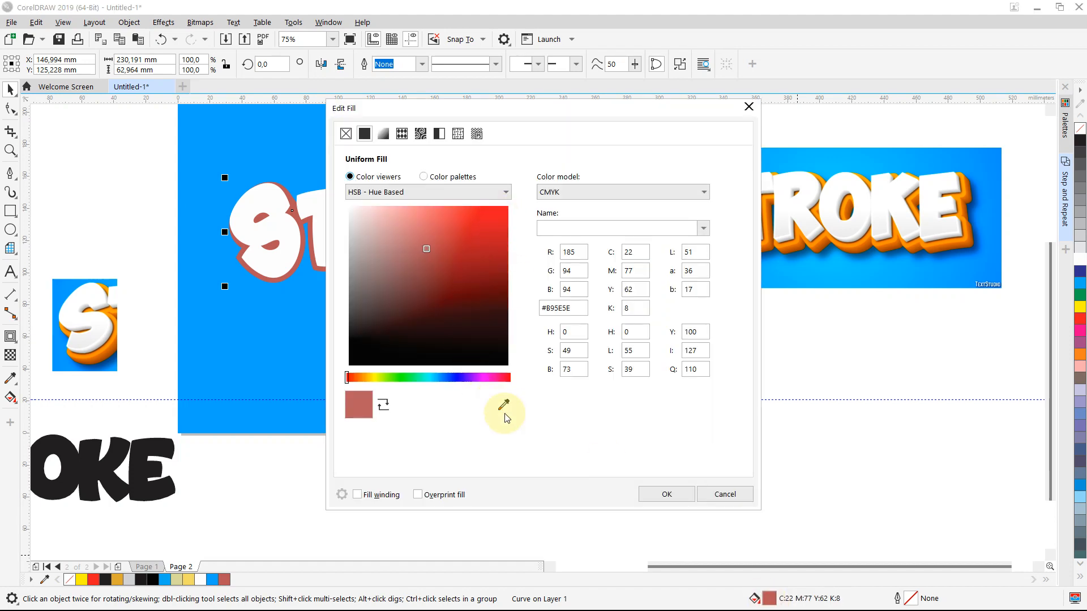
left_click(505, 407)
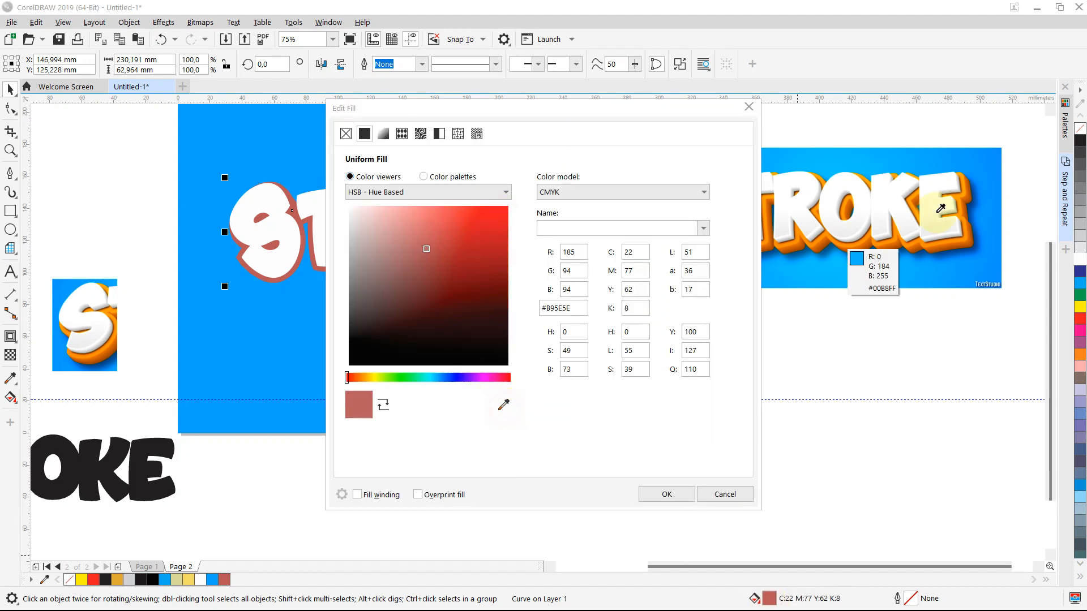
left_click(961, 191)
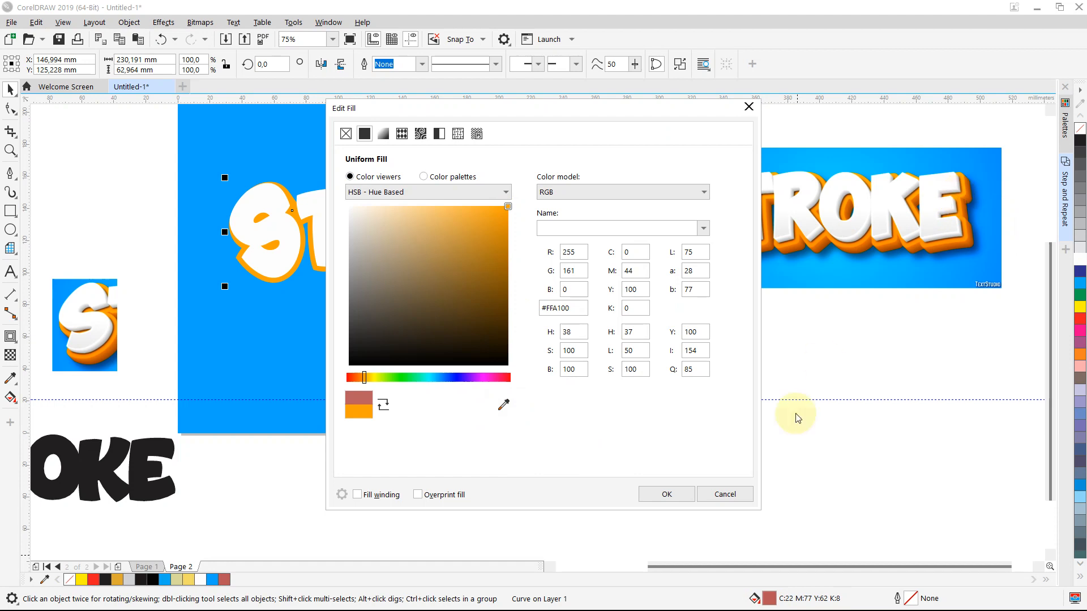
left_click(661, 496)
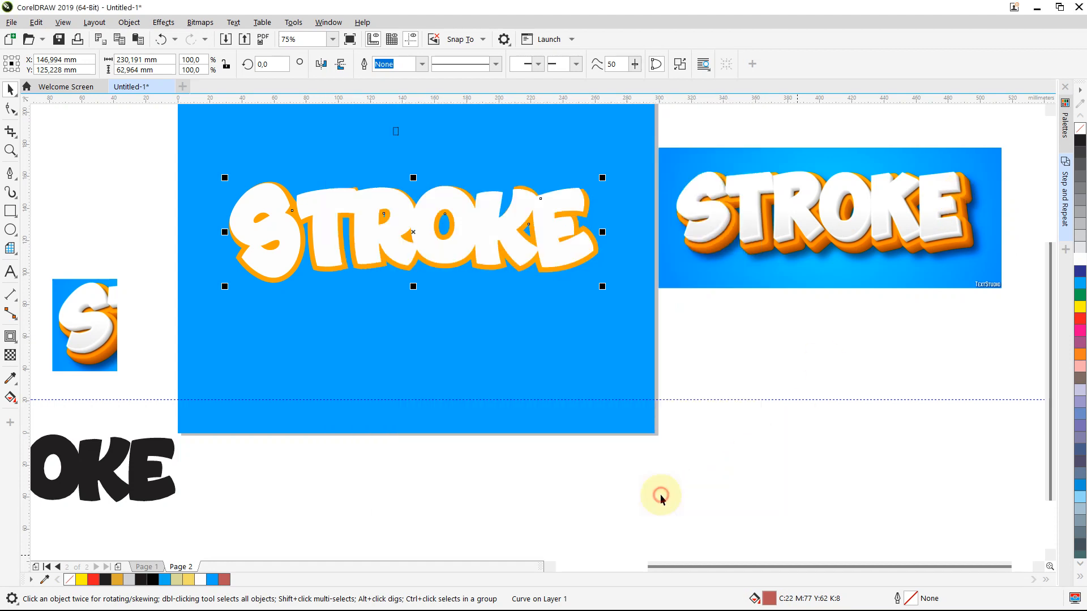
left_click(563, 516)
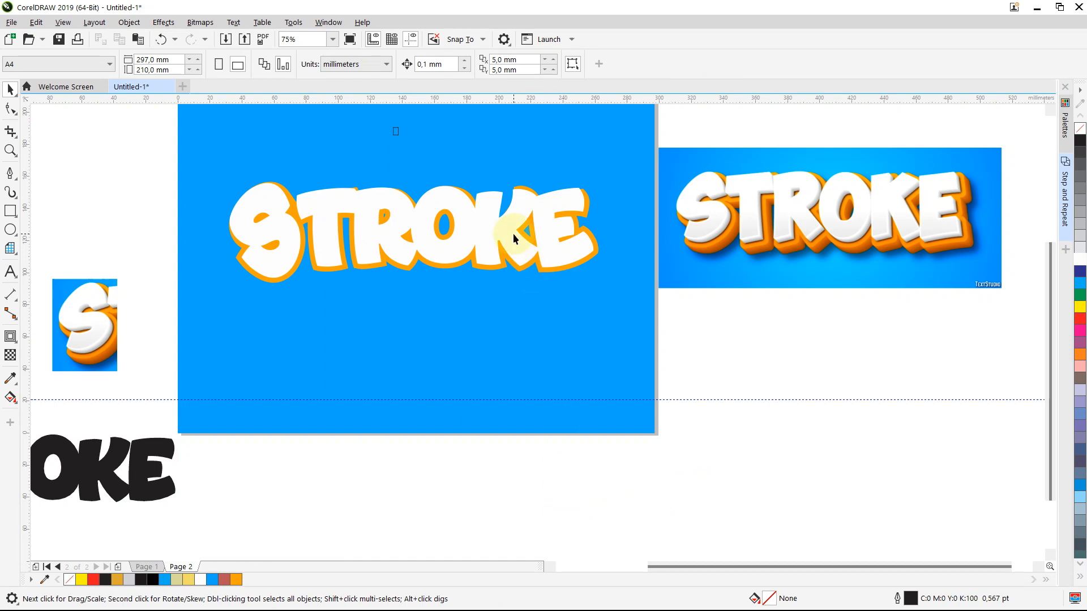
Delete the two extra contour nodes along the top of the K's right arm and reshape the arc with the corner node's handle
scroll(513, 233, "up", 4)
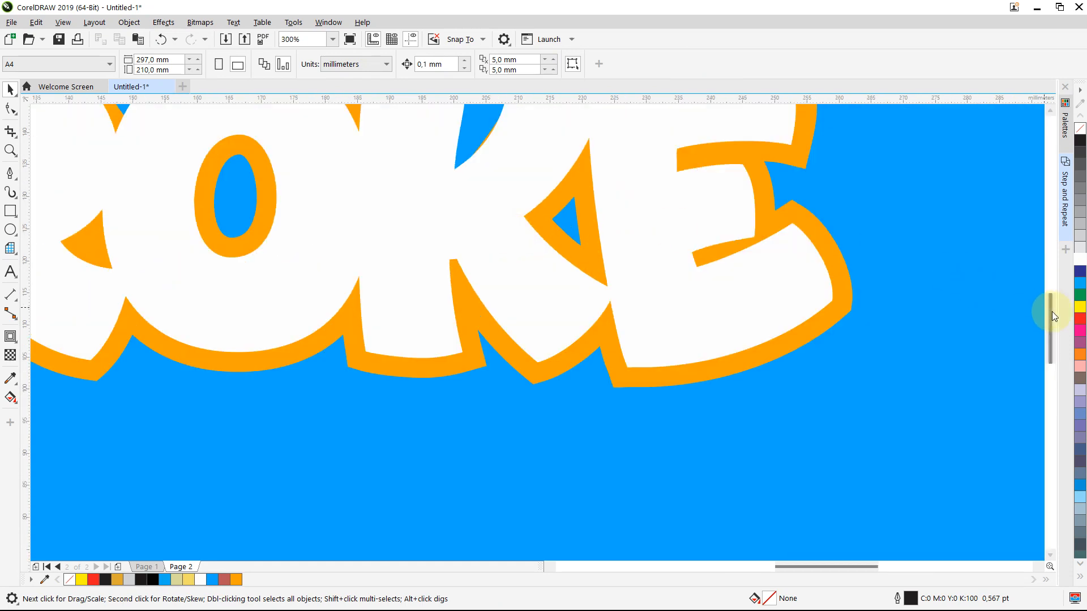
left_click_drag(1052, 311, 1050, 280)
key("F10")
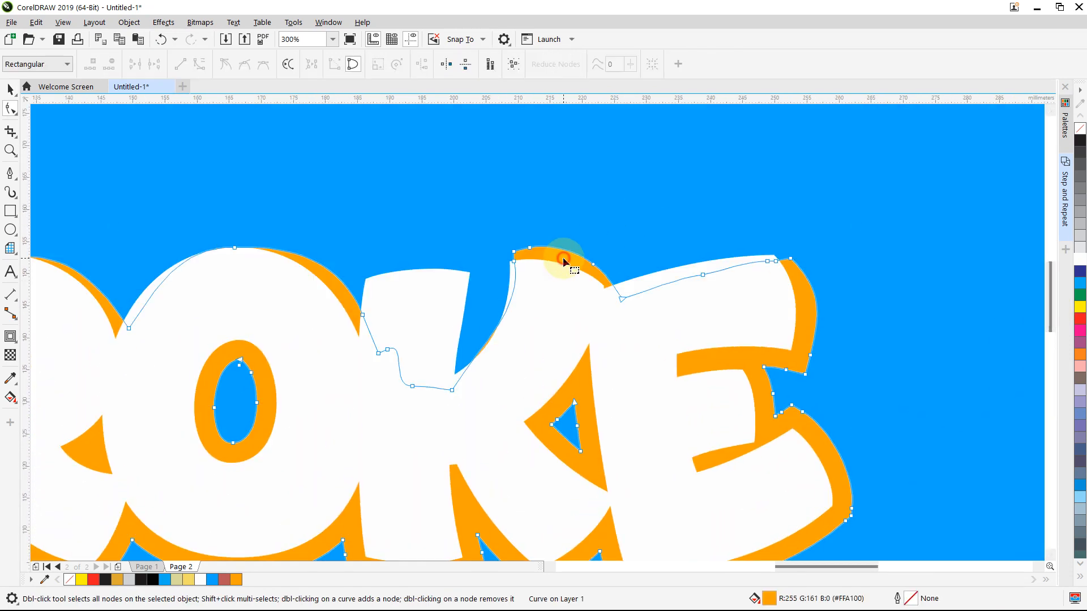
left_click(527, 248)
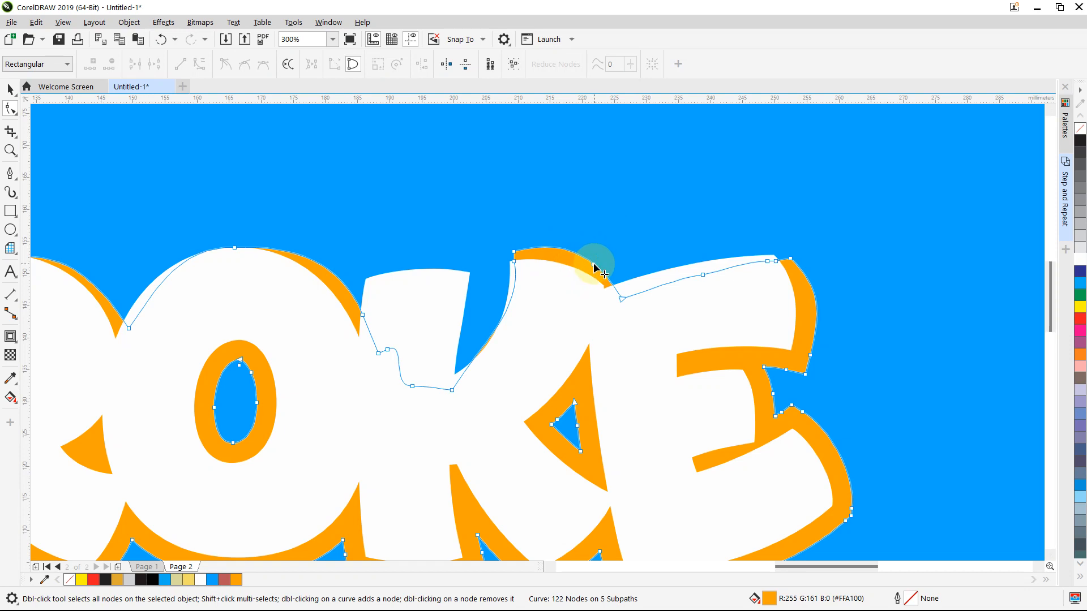
double_click(592, 264)
left_click(513, 252)
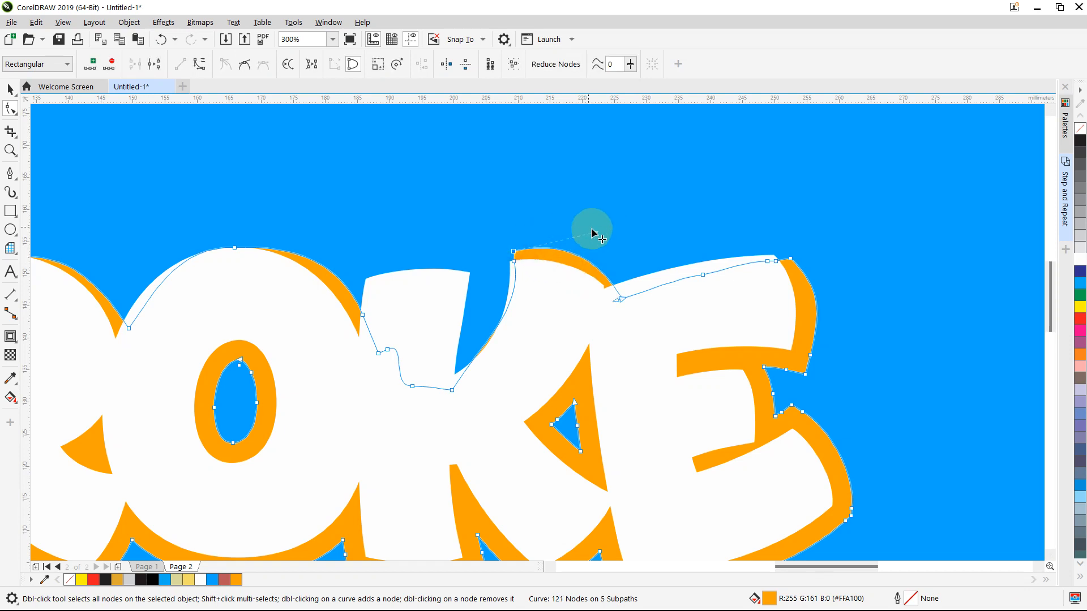
left_click(607, 251)
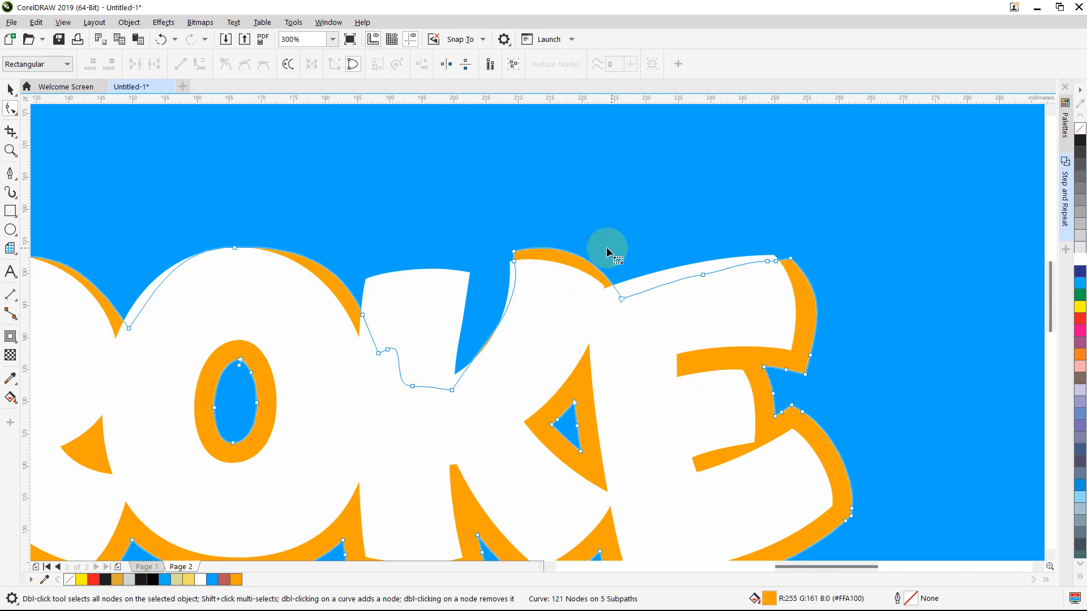
left_click(514, 252)
left_click_drag(514, 252, 611, 247)
scroll(611, 249, "down", 4)
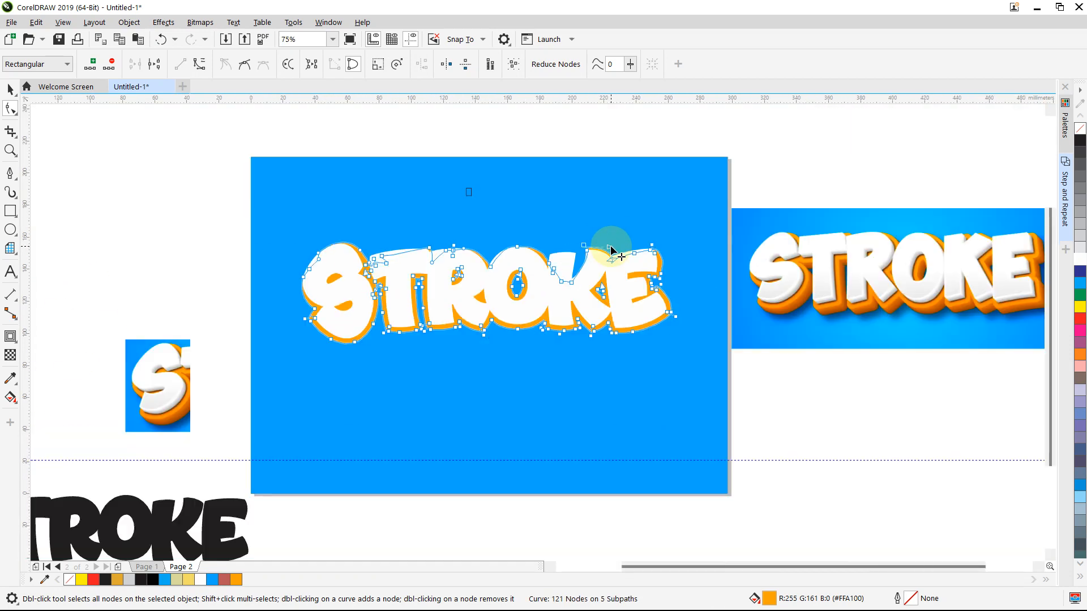
left_click(7, 86)
left_click(116, 187)
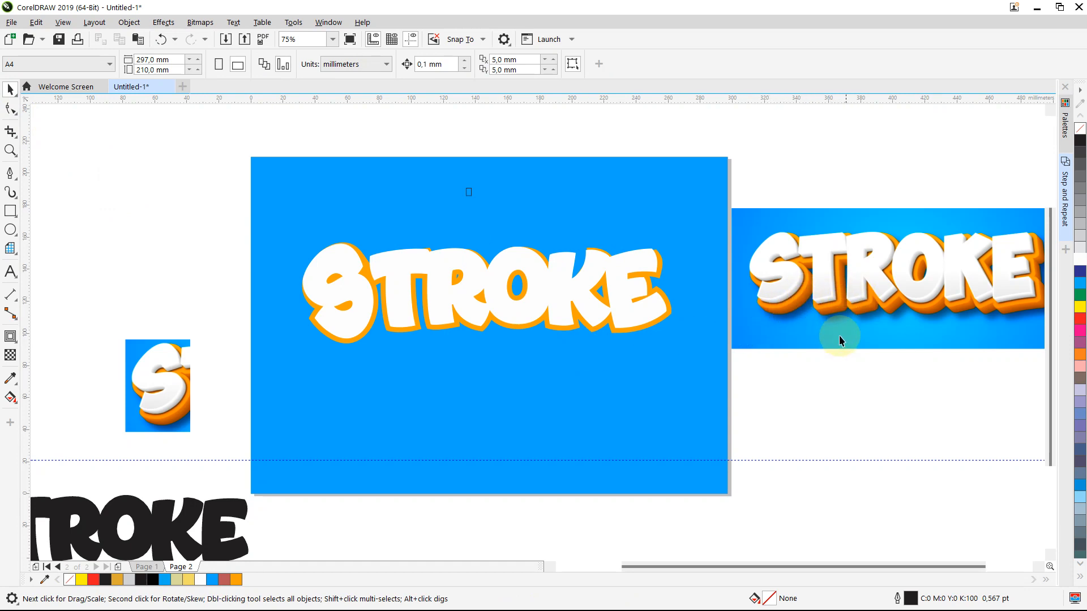
scroll(832, 352, "up", 2)
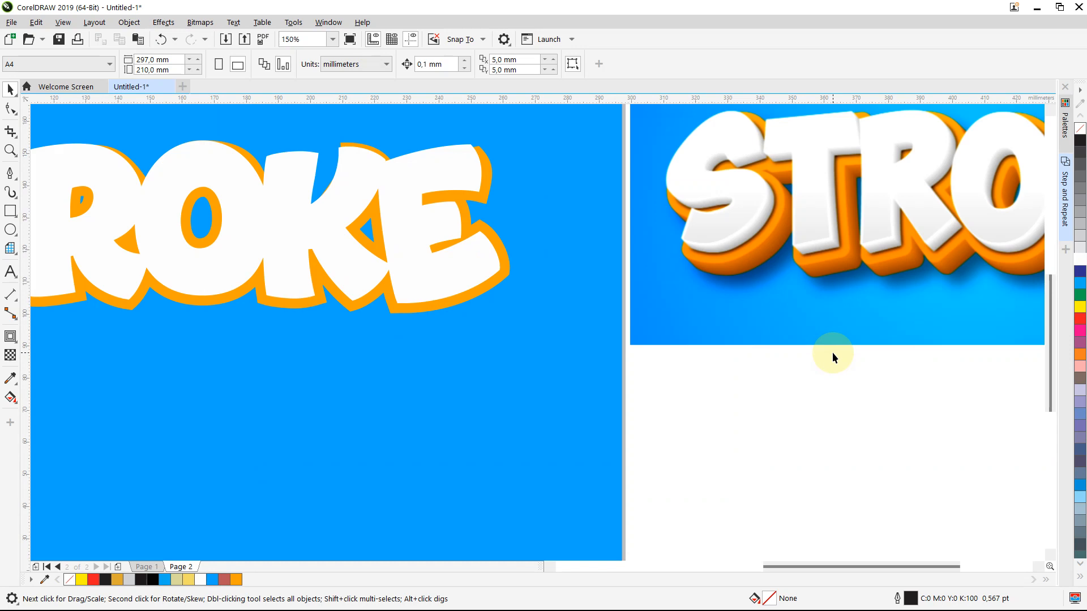
scroll(842, 340, "down", 4)
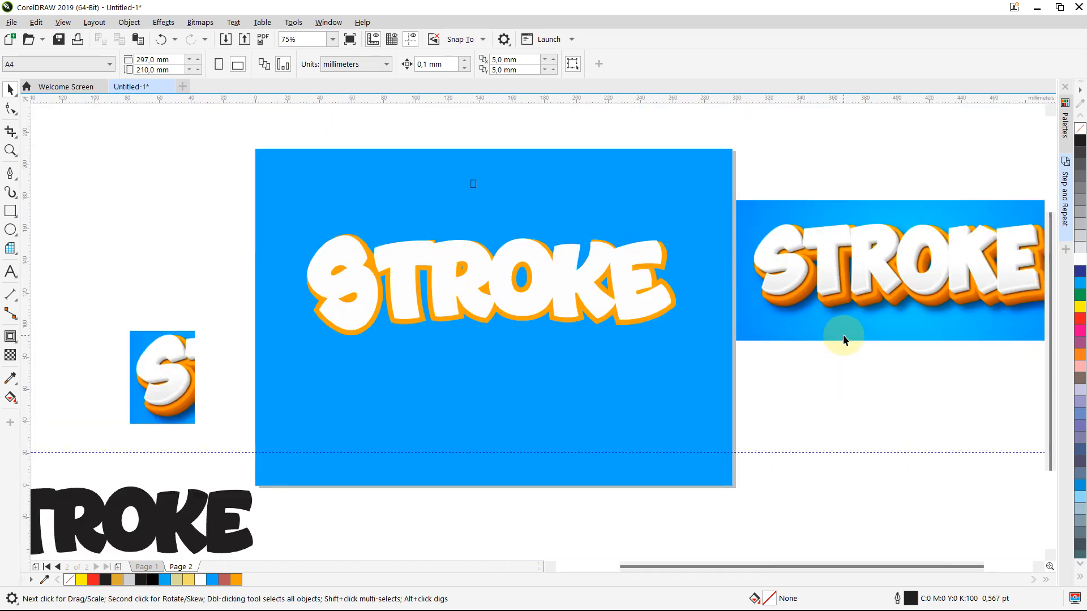
Examine the rounded corners of the orange extrusion in the reference STROKE image against the flat orange outline
scroll(843, 337, "up", 6)
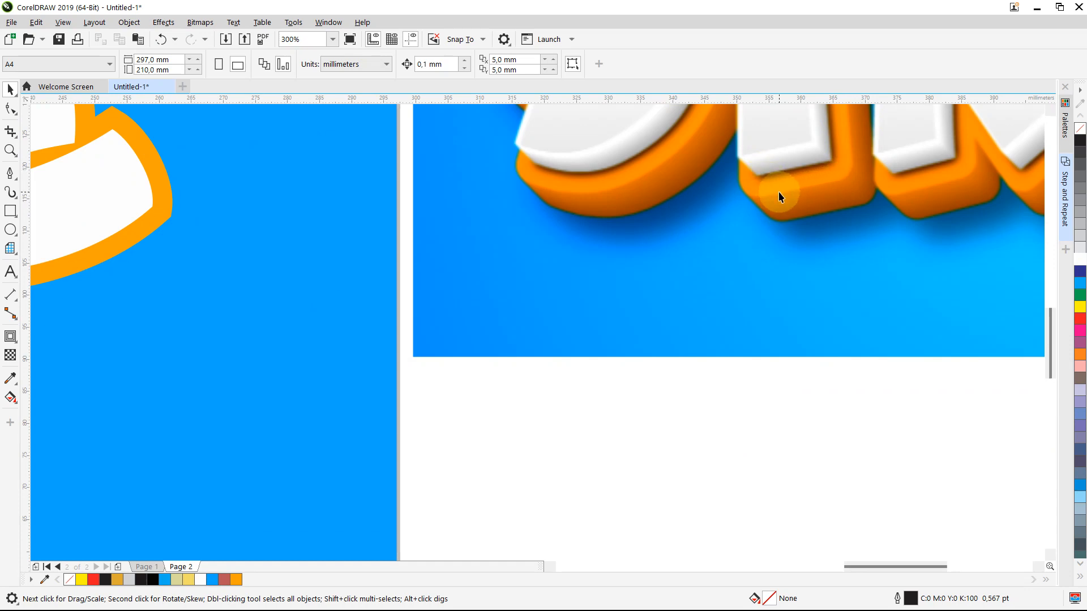
scroll(778, 192, "down", 2)
scroll(779, 196, "down", 2)
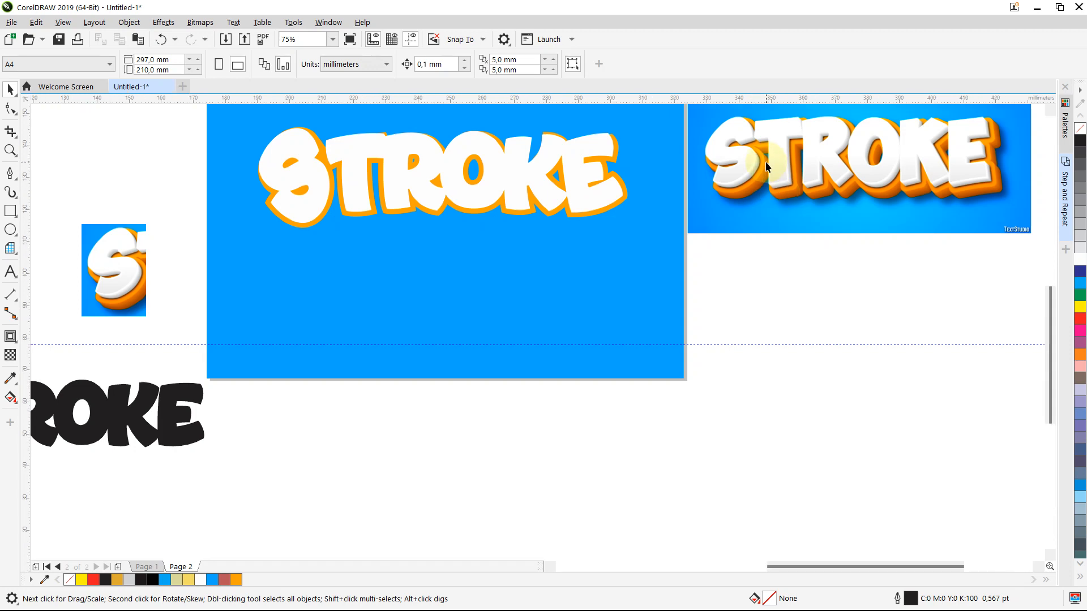
scroll(766, 166, "up", 2)
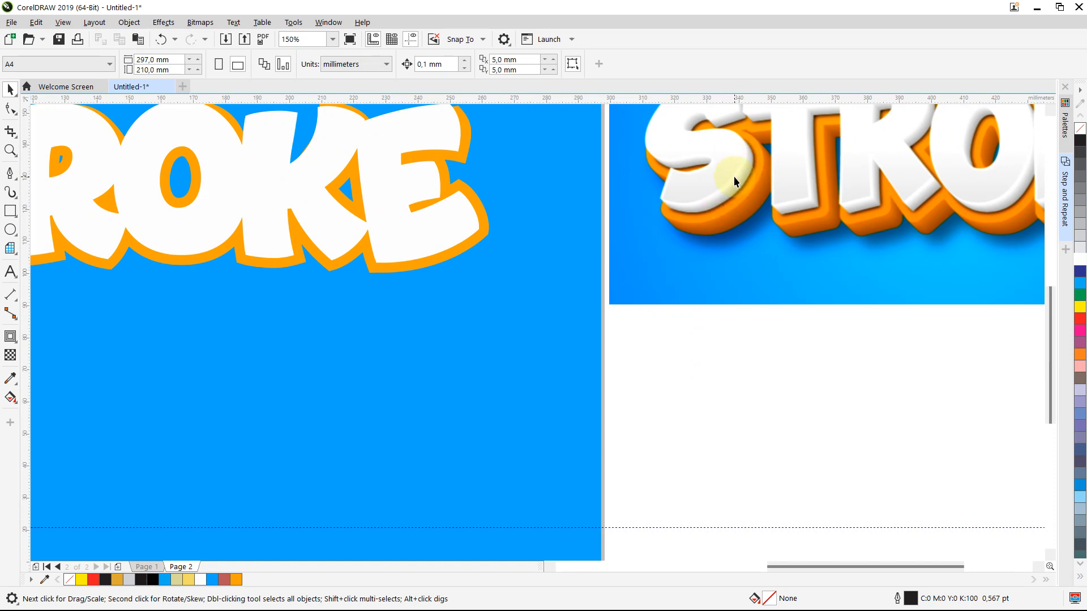
scroll(734, 181, "down", 2)
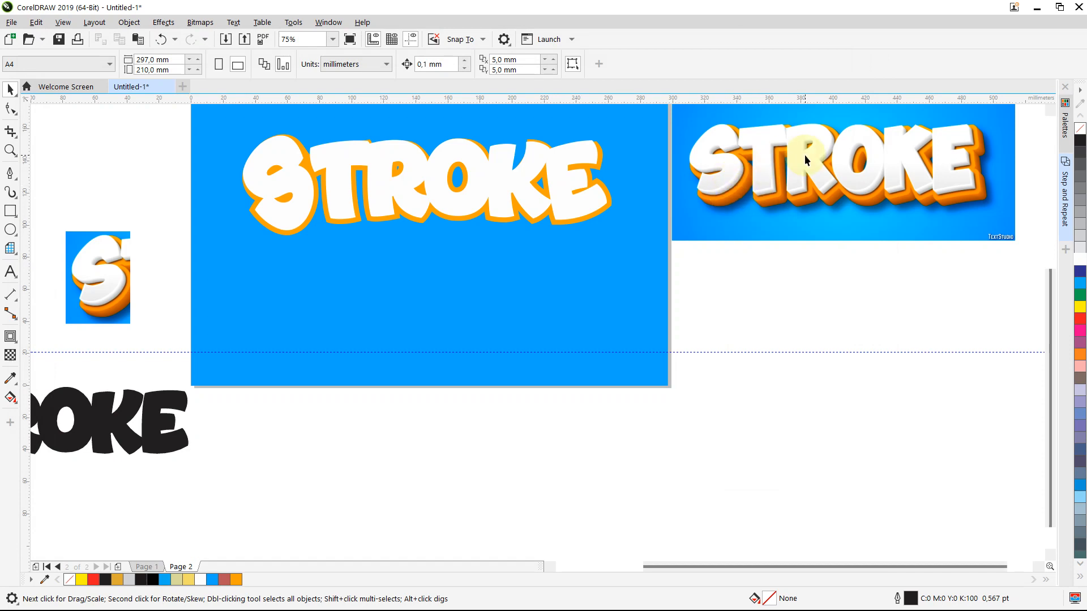
scroll(807, 161, "up", 2)
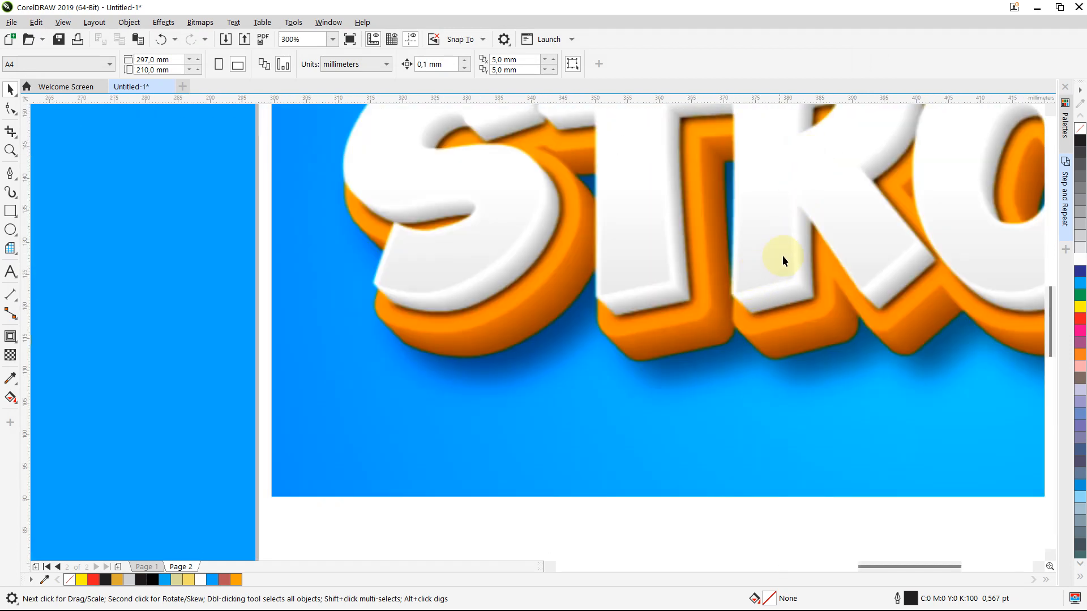
scroll(787, 251, "down", 2)
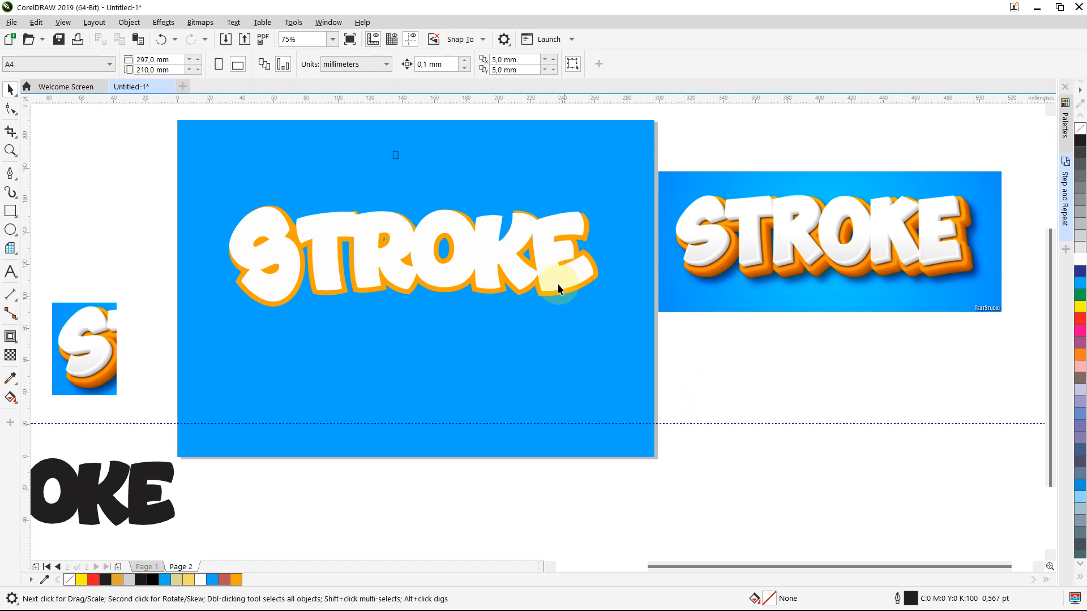
On the orange outline, add a node on each side of the E's lower-left corner and delete the corner node
scroll(546, 293, "up", 5)
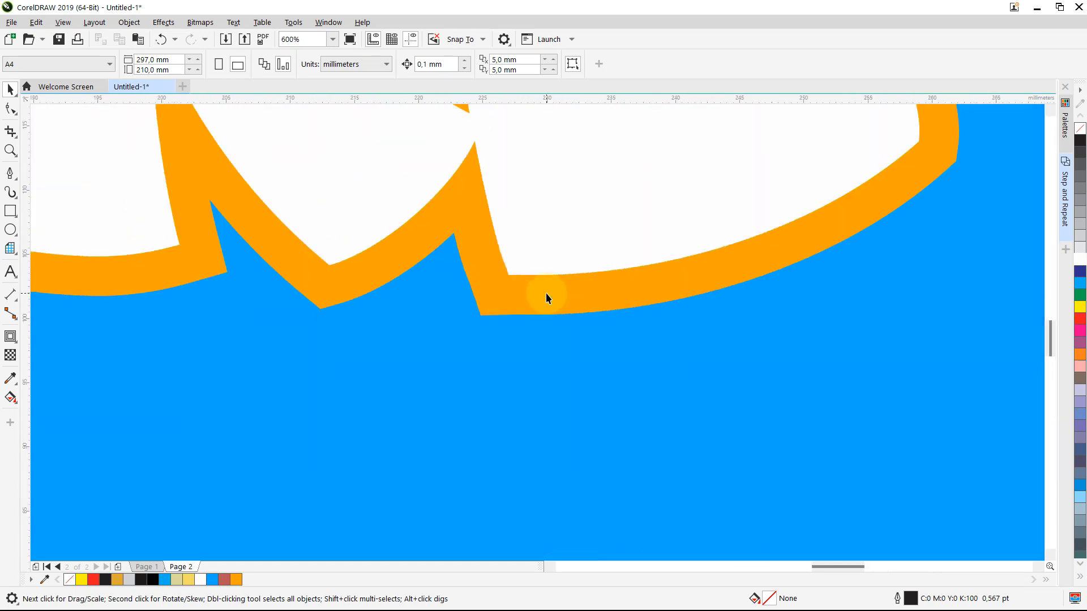
left_click(509, 295)
key("F10")
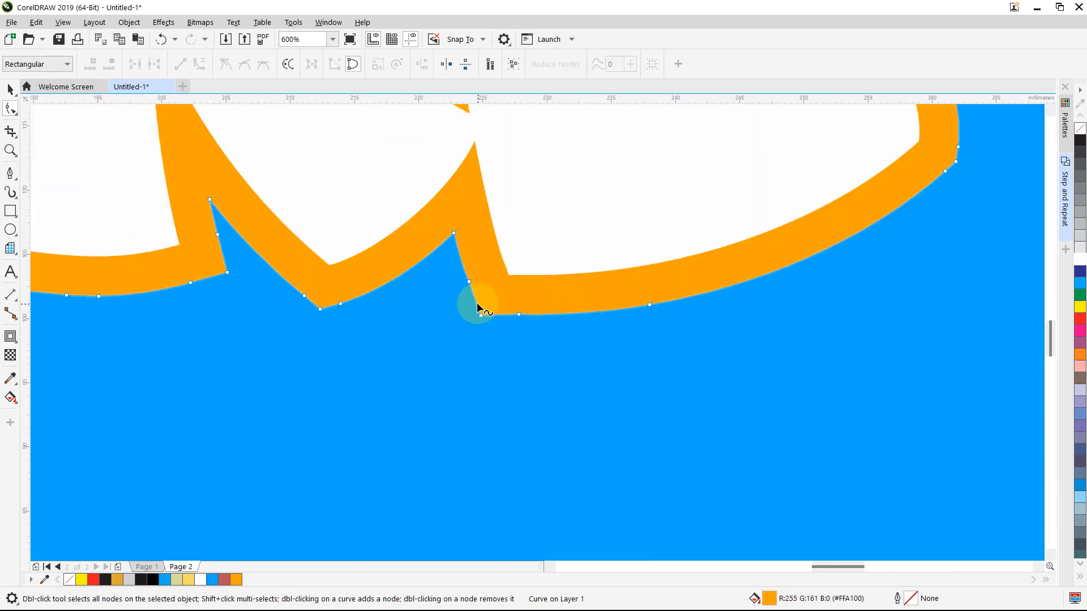
scroll(477, 304, "up", 3)
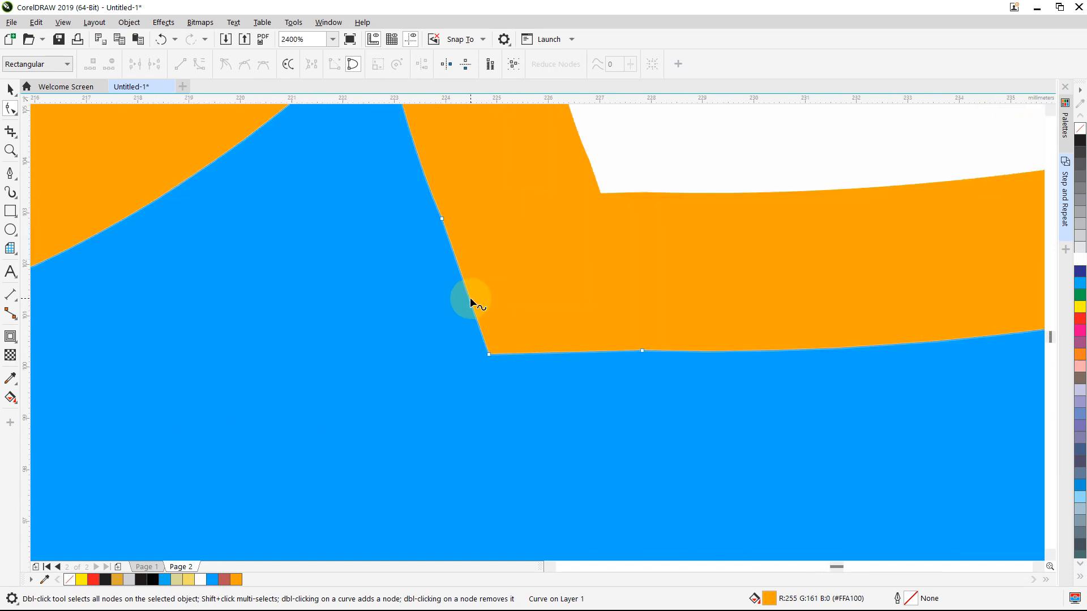
double_click(476, 301)
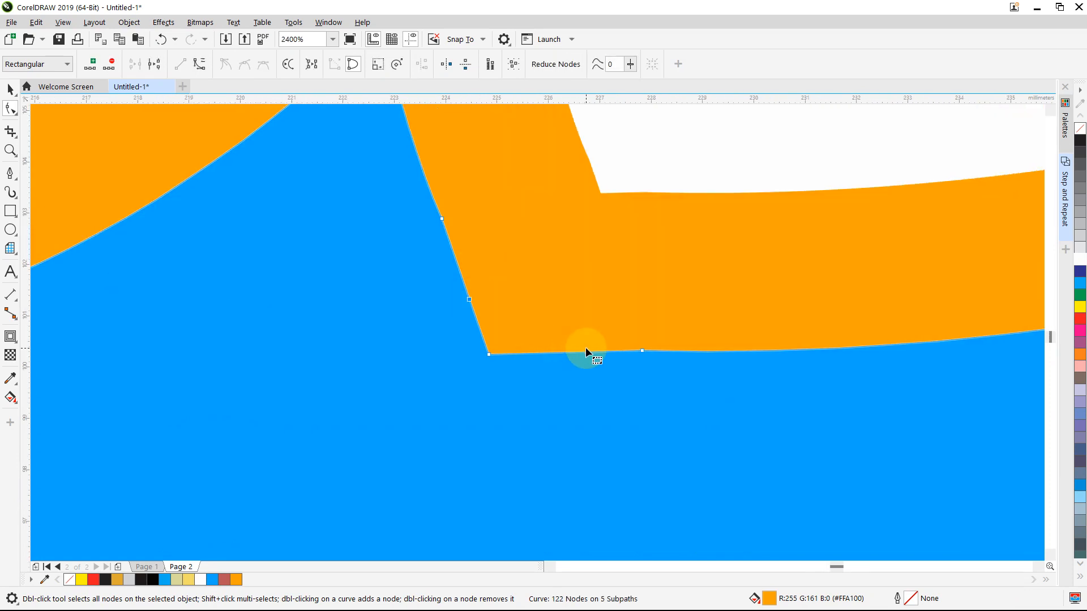
left_click(586, 351)
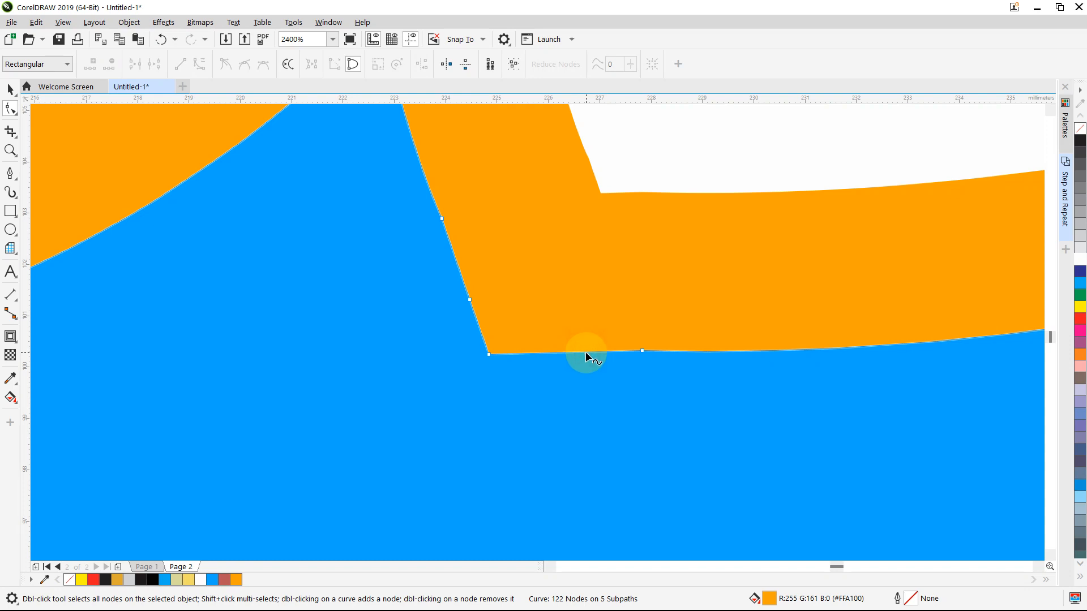
double_click(489, 355)
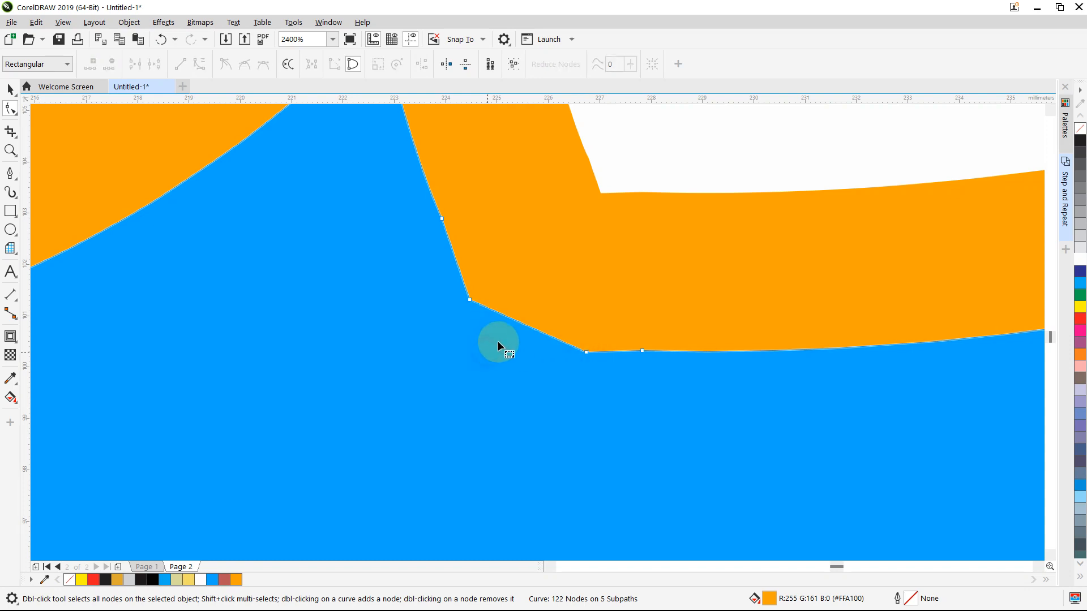
Convert the slanted segment at the E's lower-left corner to a curve and bend it outward into a rounded corner
left_click(527, 324)
left_click(200, 64)
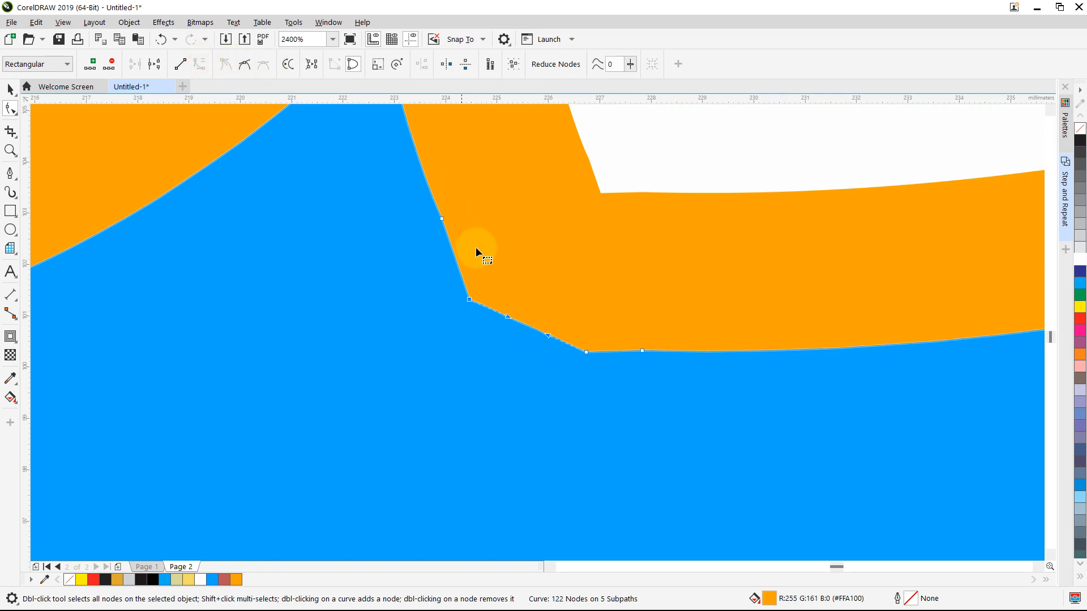
left_click(523, 335)
left_click_drag(525, 327, 514, 351)
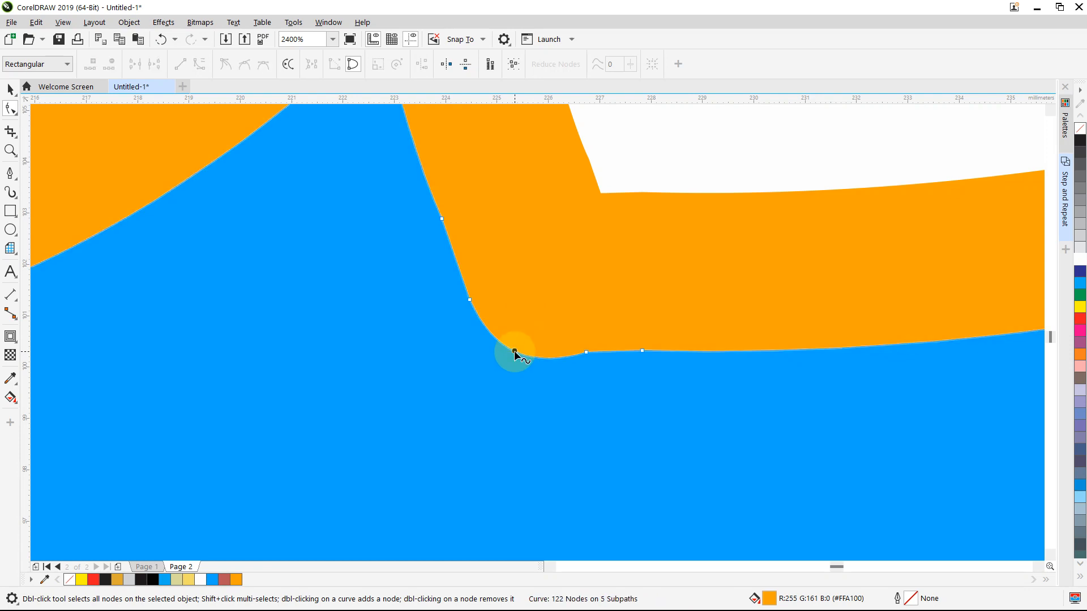
Round the bottom tip of the K's diagonal leg by deleting its corner node, converting the segment to a curve and bending it outward
scroll(514, 351, "down", 3)
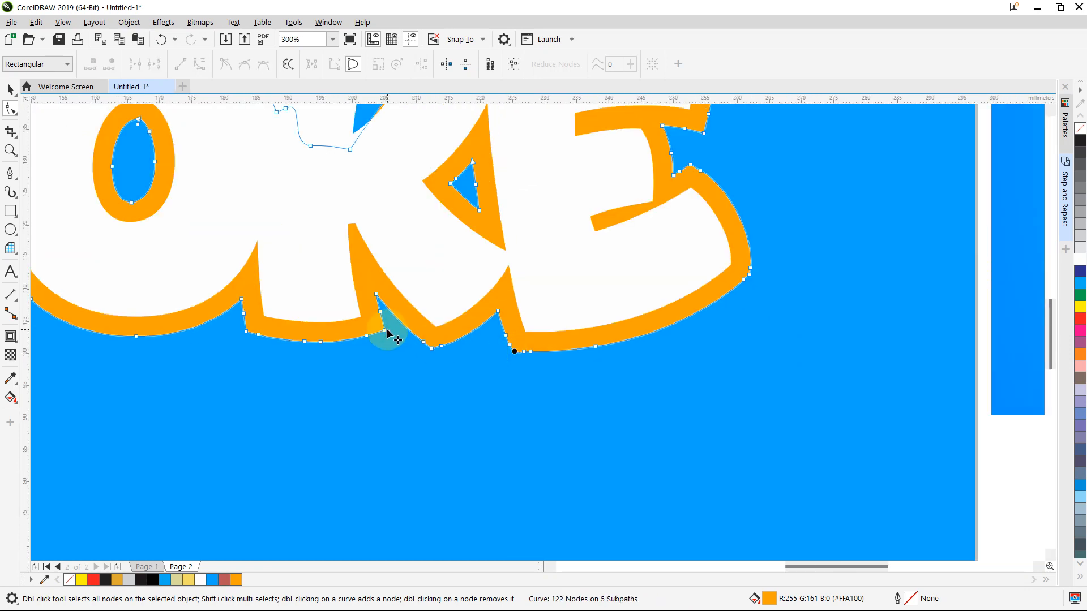
scroll(316, 340, "up", 2)
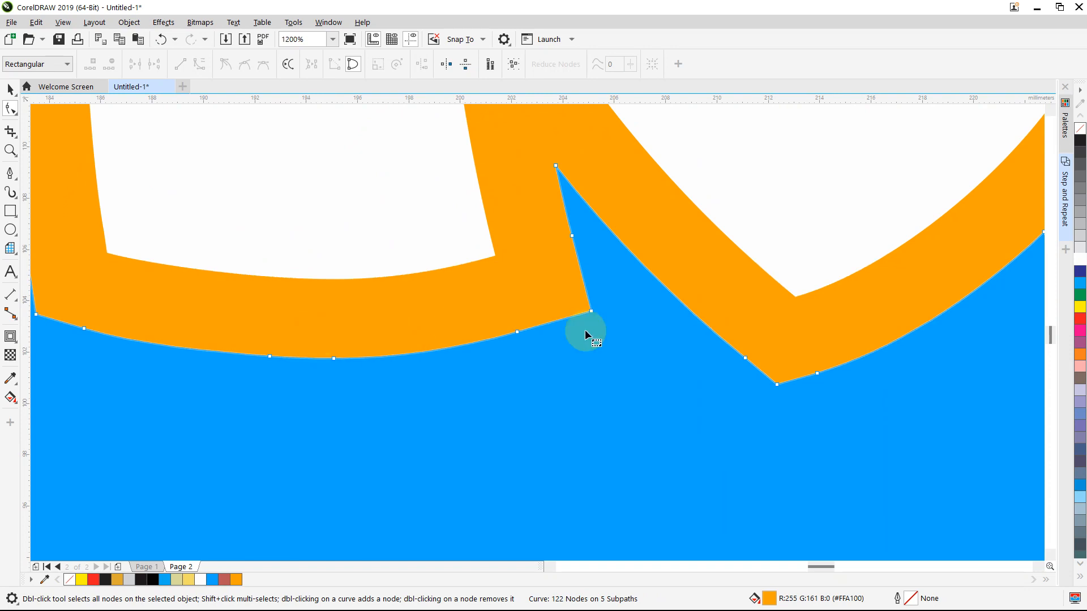
double_click(777, 386)
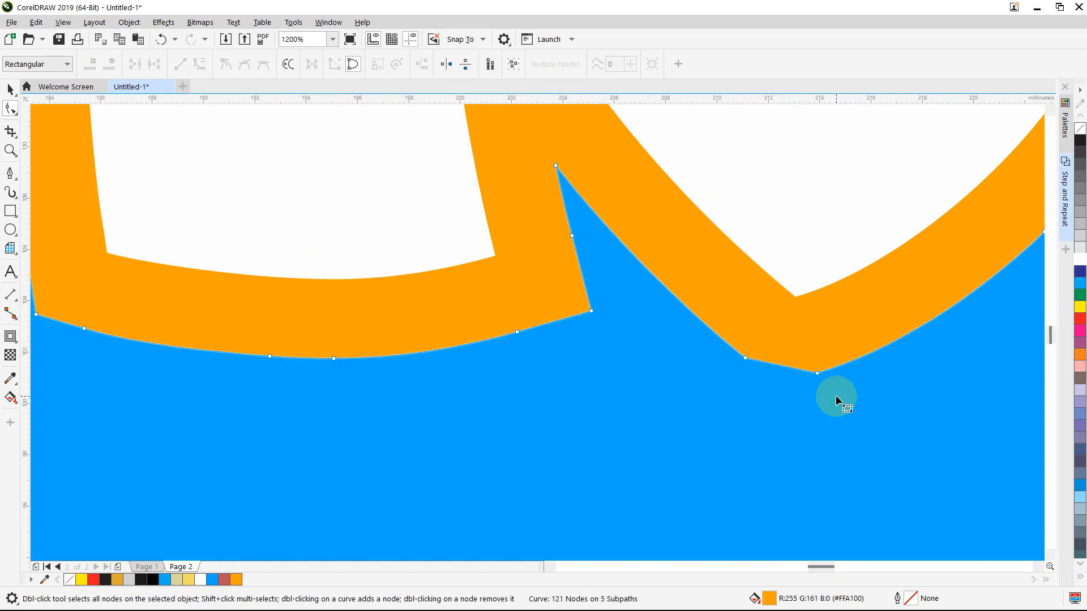
left_click(774, 365)
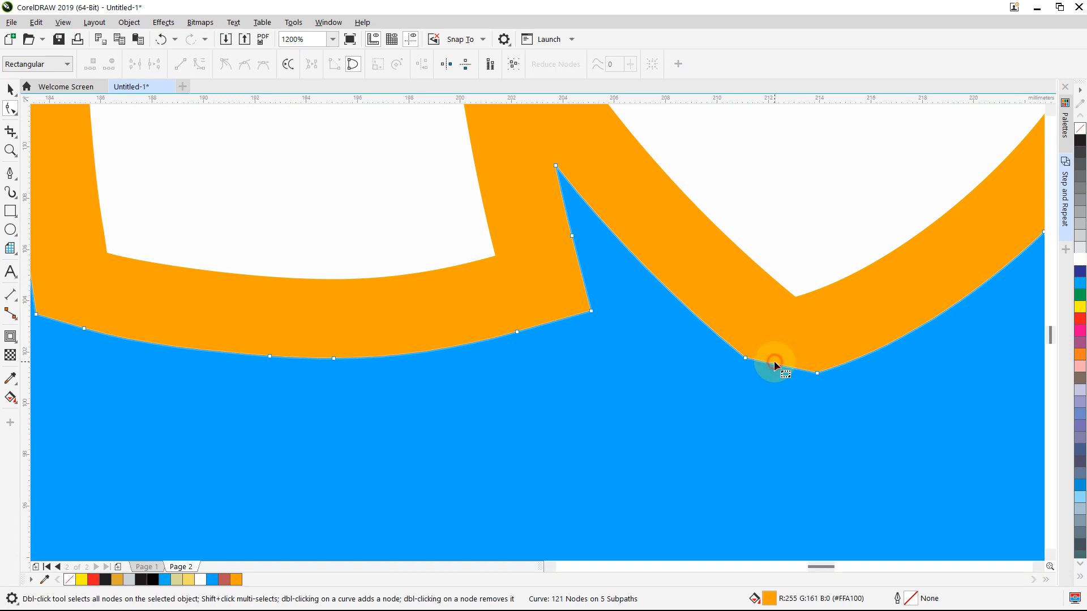
left_click(199, 63)
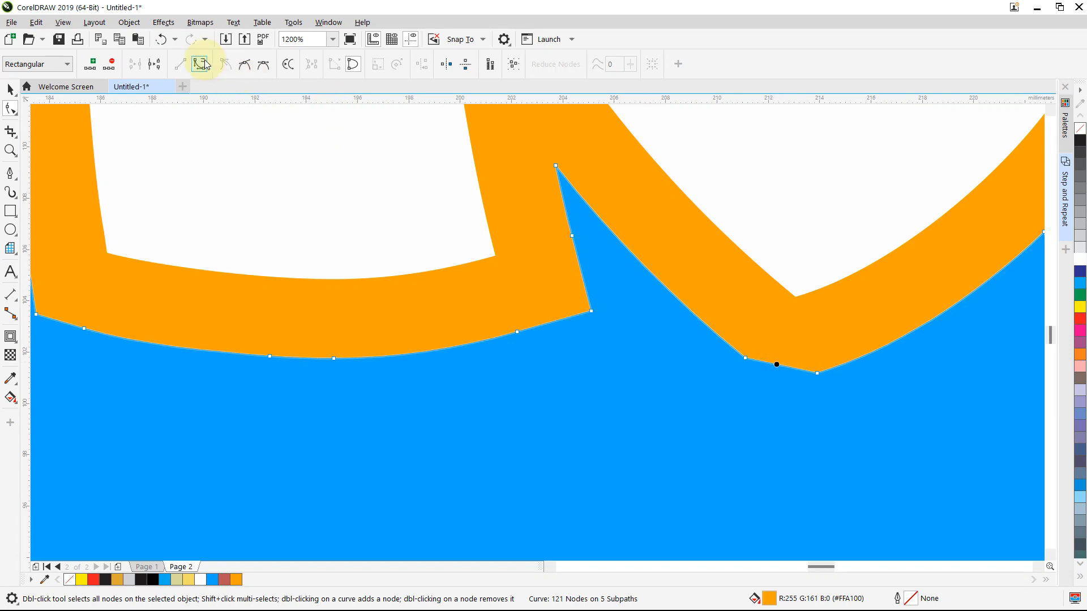
mouse_move(781, 366)
left_mouse_down()
mouse_move(780, 381)
mouse_move(784, 373)
left_mouse_up()
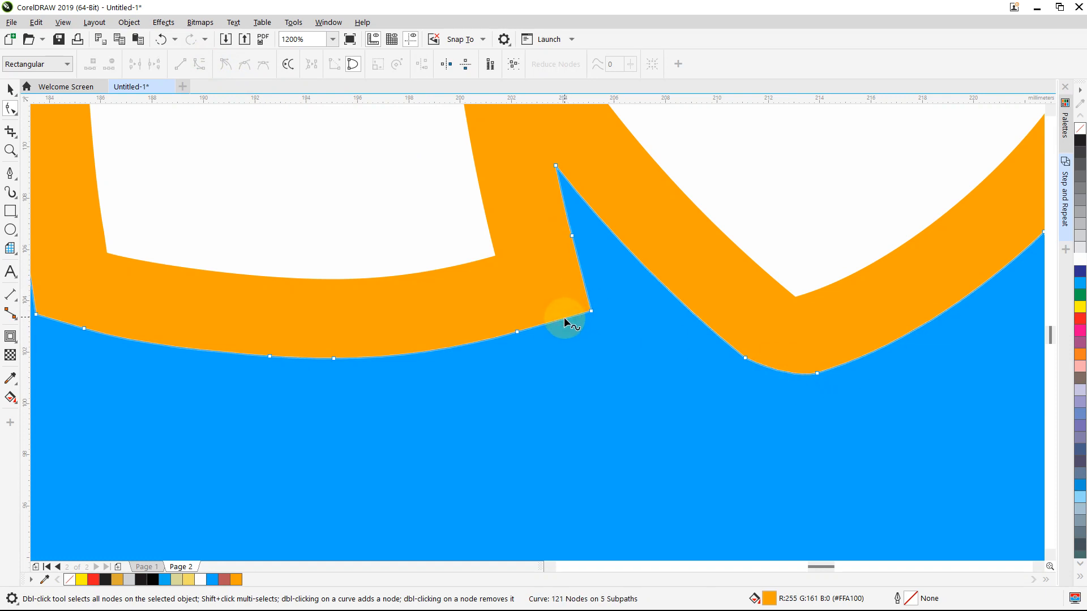
Add a node on each side of the lower-right corner of the K's stem and delete the corner node
double_click(565, 318)
left_click(581, 270)
double_click(581, 271)
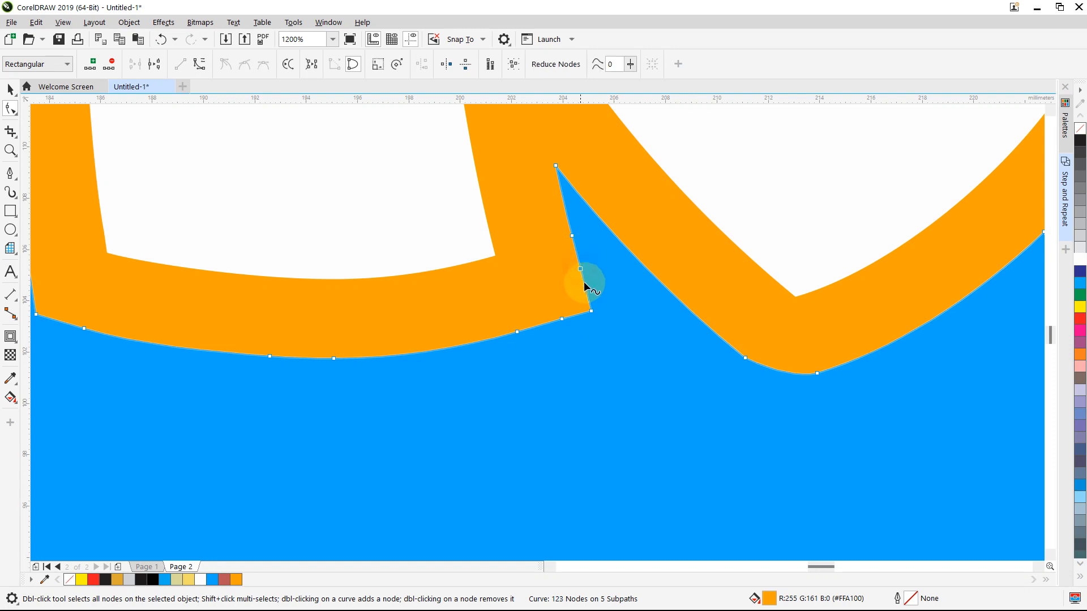
double_click(591, 310)
Convert the cut segment at the K stem's lower-right corner to a curve, bulge it outward, and remove the extra node below it
left_click(570, 295)
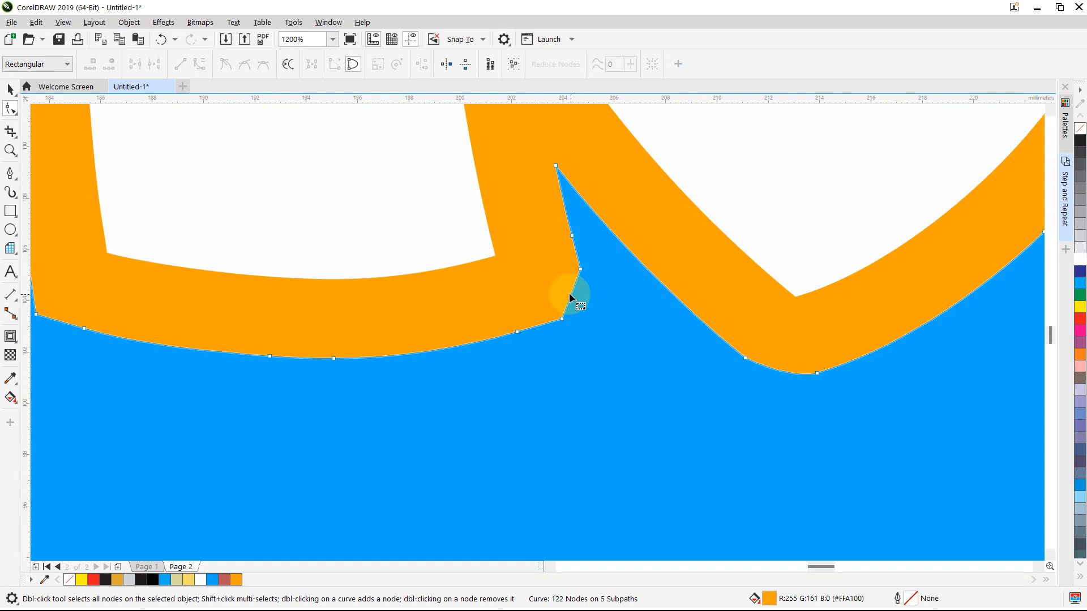
left_click(571, 293)
left_click(200, 66)
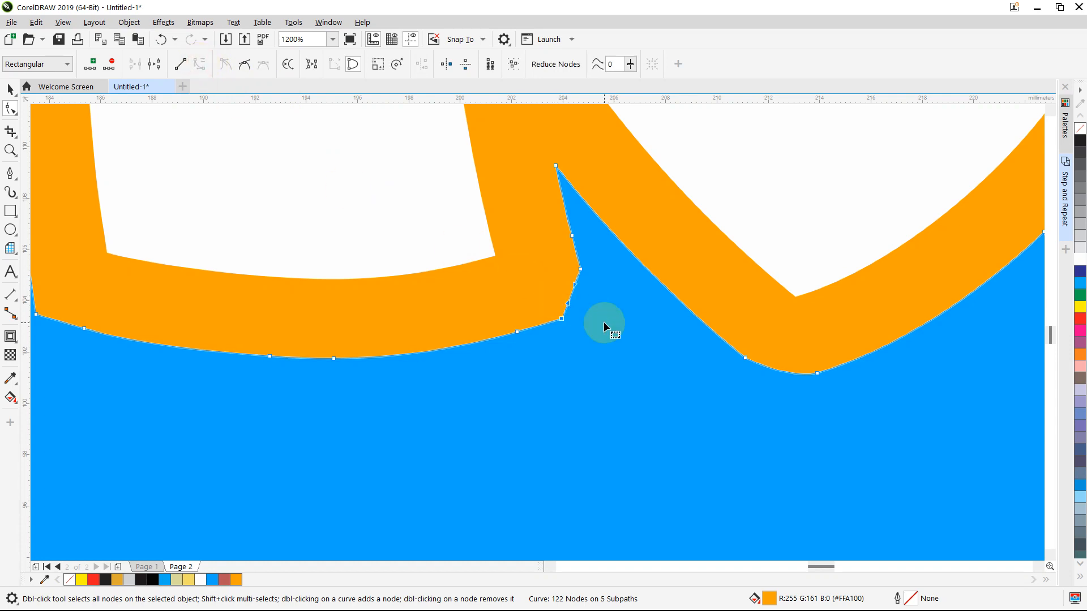
left_click(577, 298)
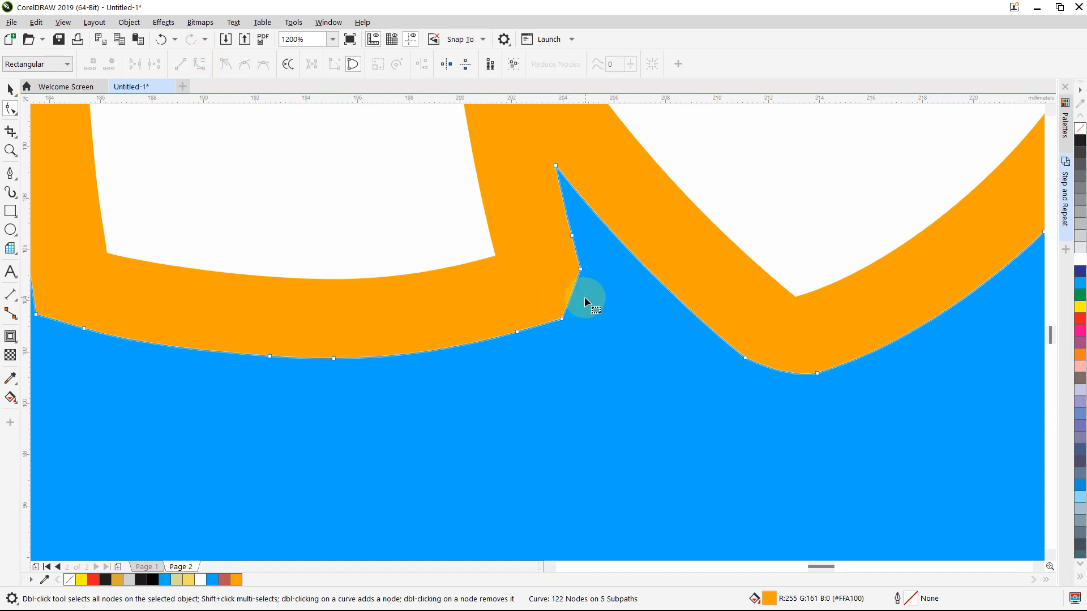
left_click_drag(575, 298, 579, 302)
double_click(567, 319)
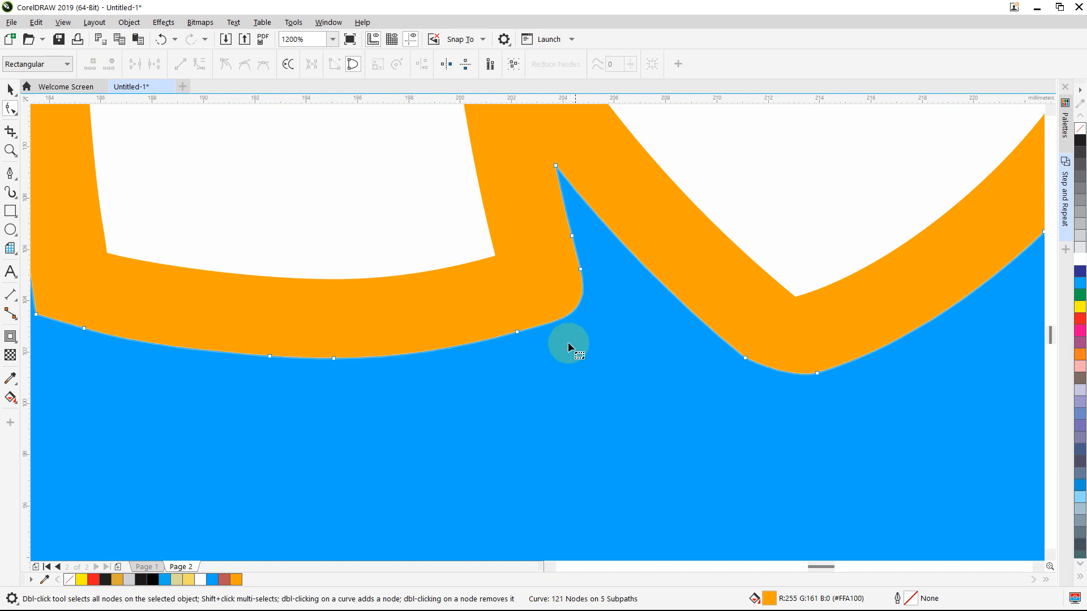
Add a node on each side of the lower-left corner of the K's stem and delete the corner node
left_click_drag(833, 557, 806, 566)
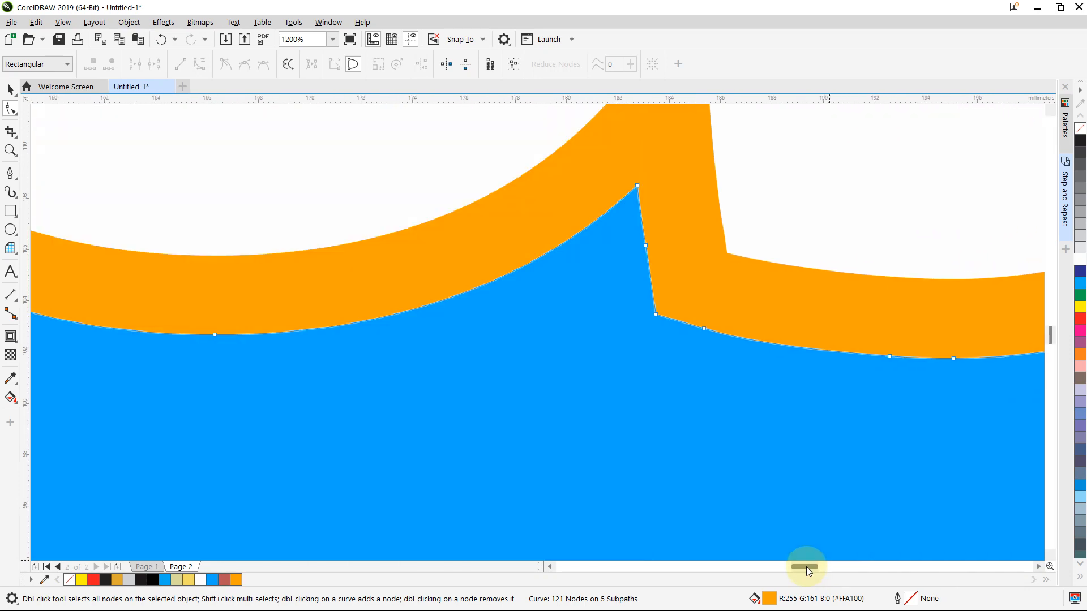
left_click(651, 277)
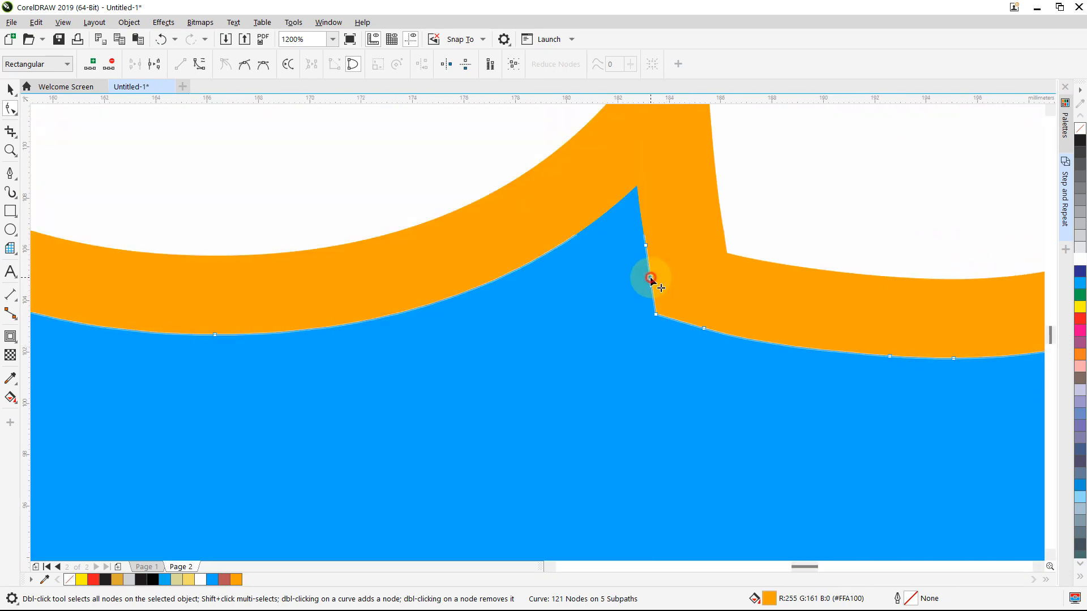
double_click(687, 323)
double_click(656, 315)
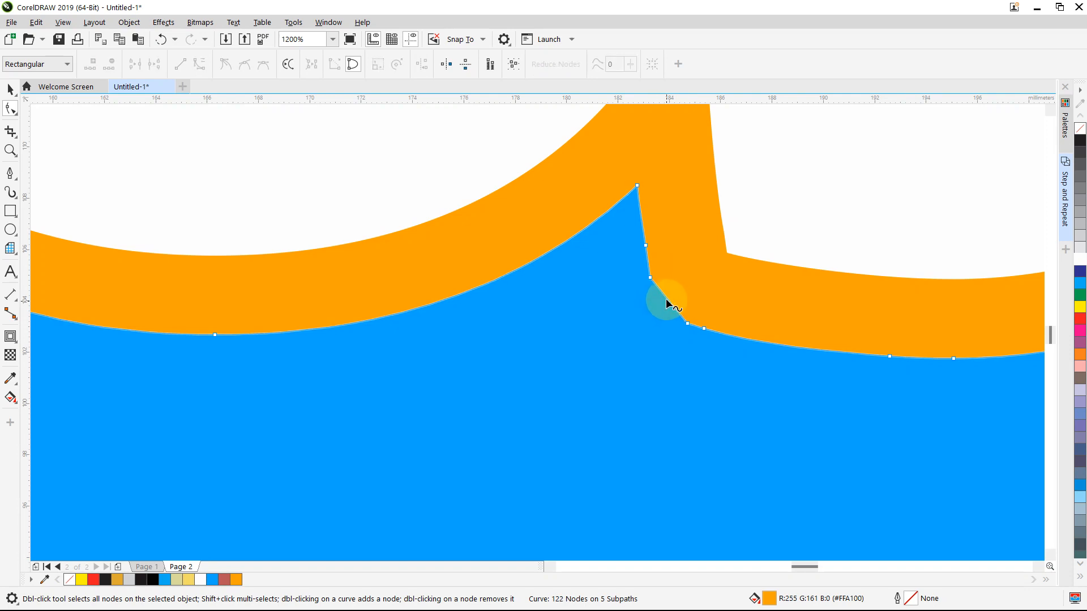
Convert the cut segment at the K stem's lower-left corner to a curve and bend it outward into a rounded corner
left_click(667, 295)
left_click(669, 300)
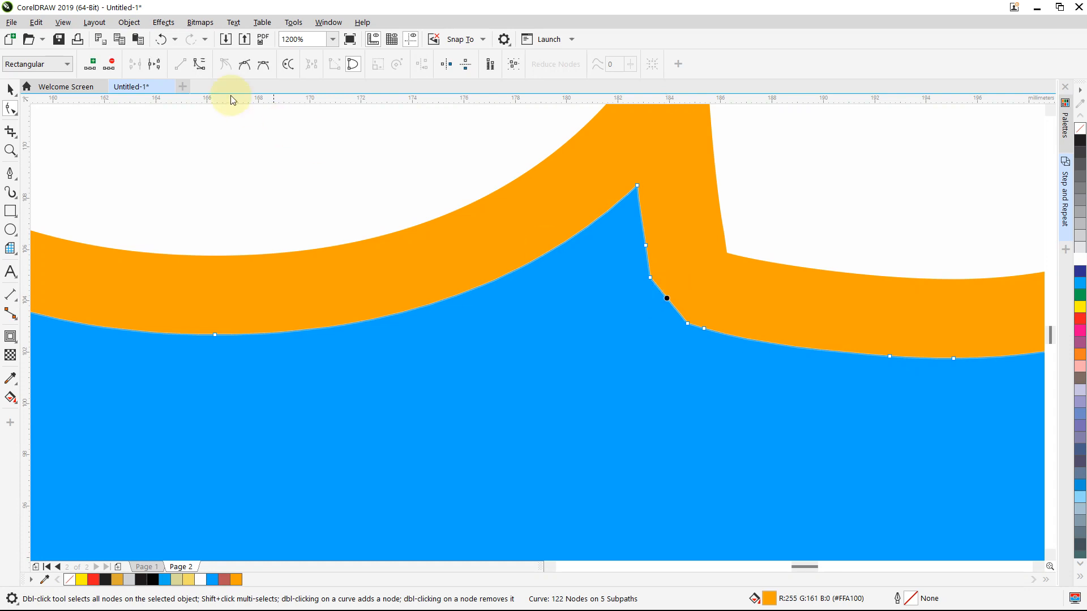
left_click(199, 64)
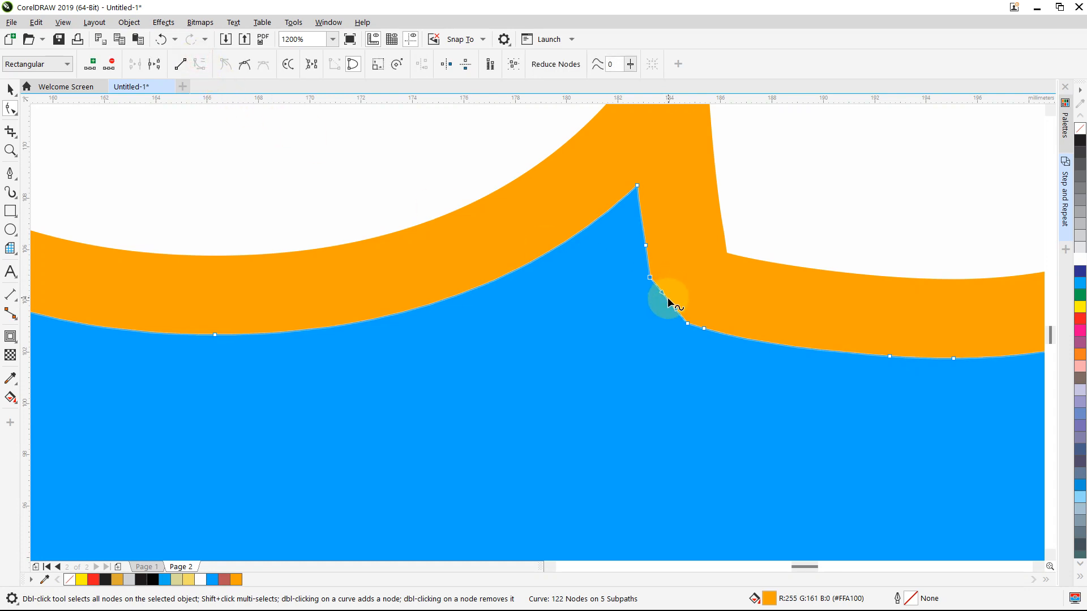
left_click_drag(668, 300, 659, 306)
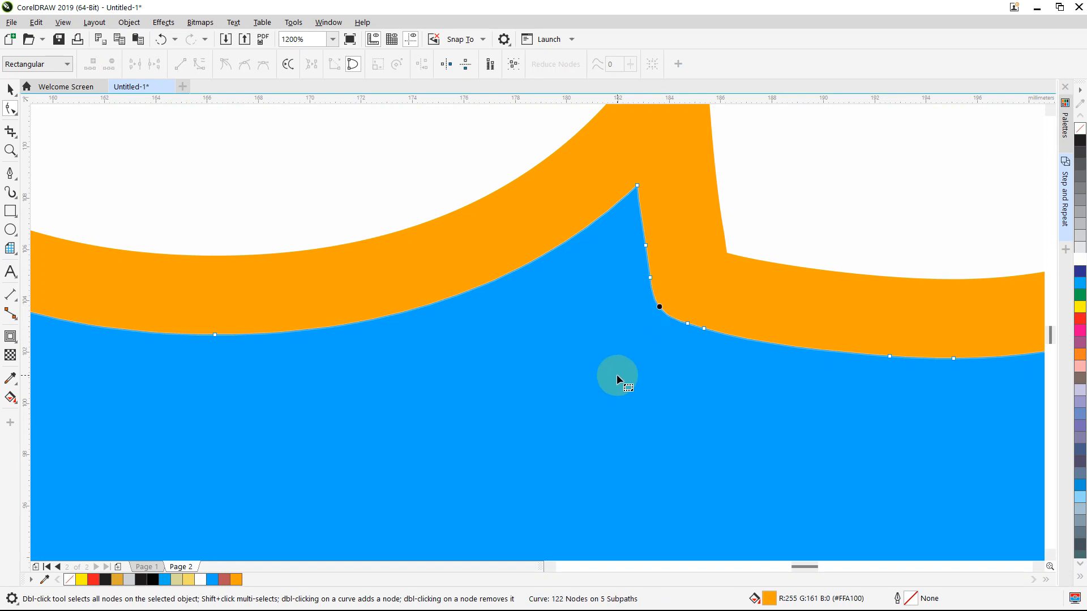
Leave node editing, deselect the orange outline and inspect the unrounded bottom corners of the T and R
scroll(616, 375, "down", 4)
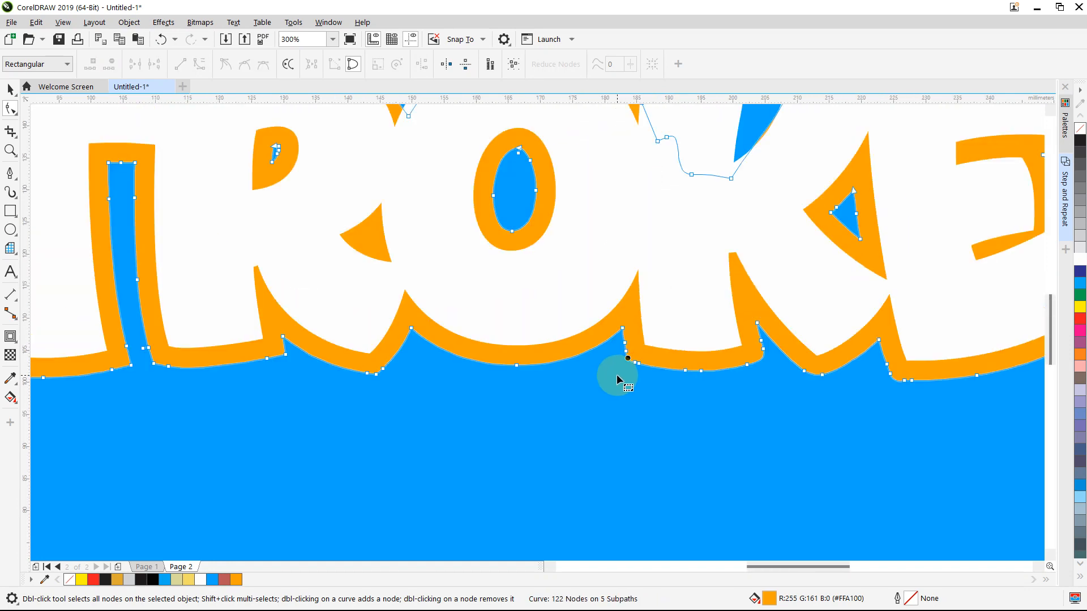
scroll(618, 380, "down", 1)
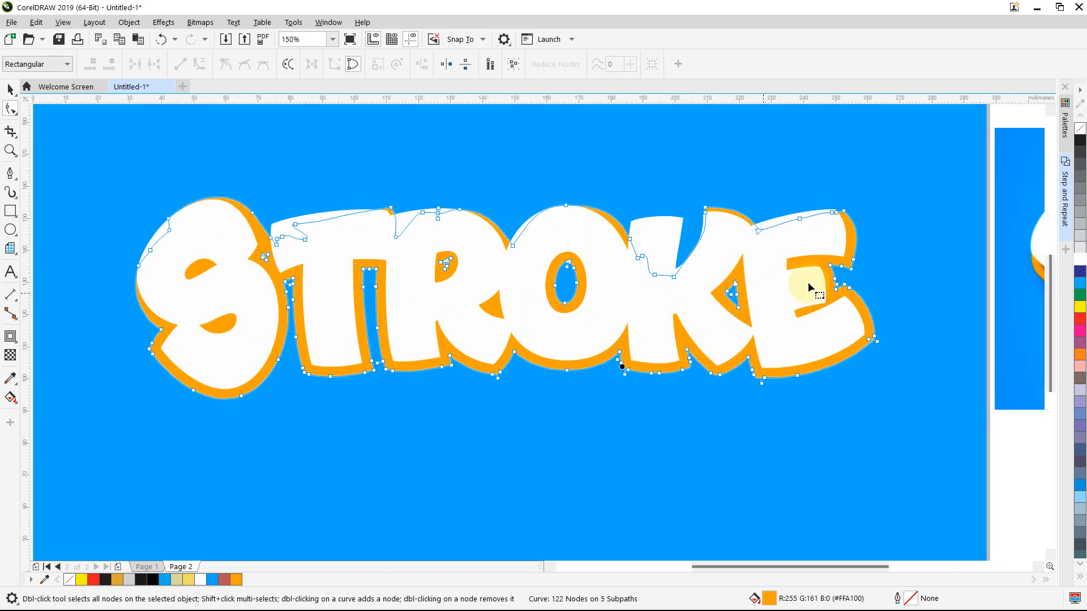
left_click(13, 90)
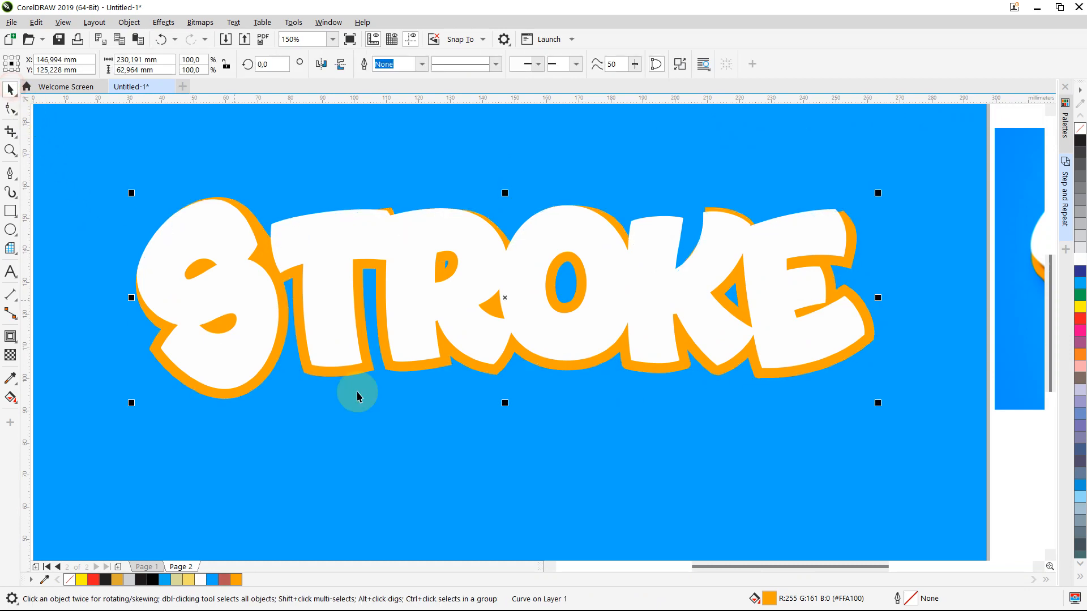
left_click(359, 381)
scroll(359, 382, "up", 2)
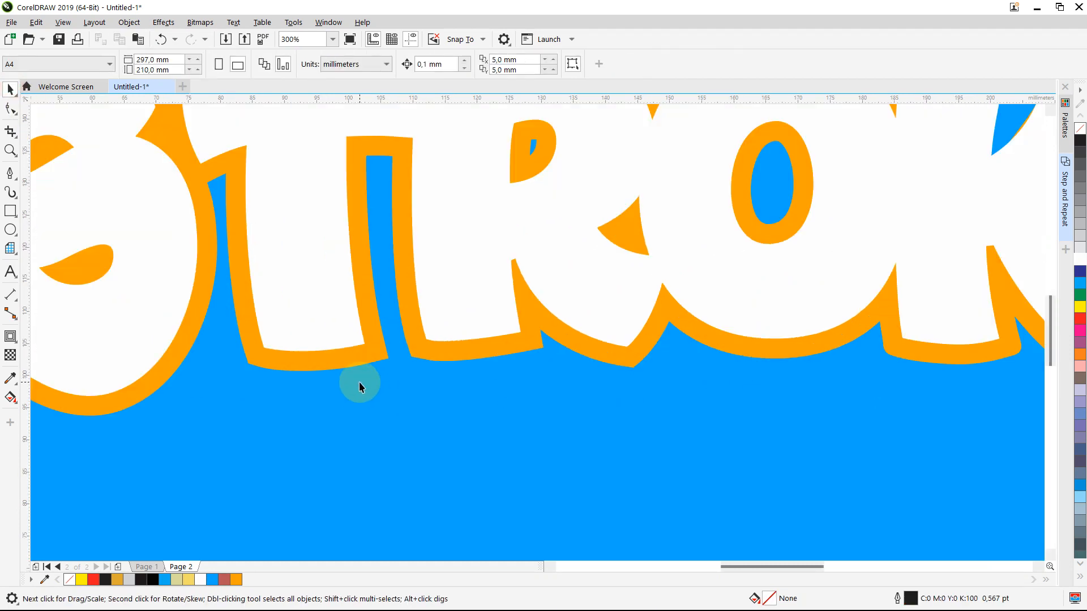
Select the orange outline near the T stem's lower-right corner and switch to the Eraser
scroll(359, 382, "up", 1)
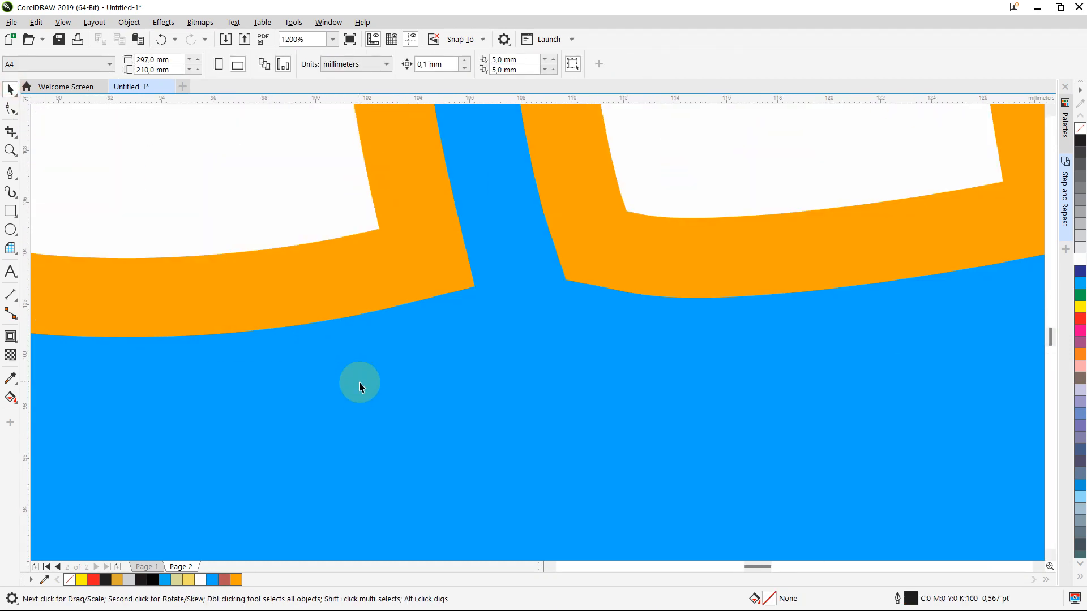
left_click(437, 271)
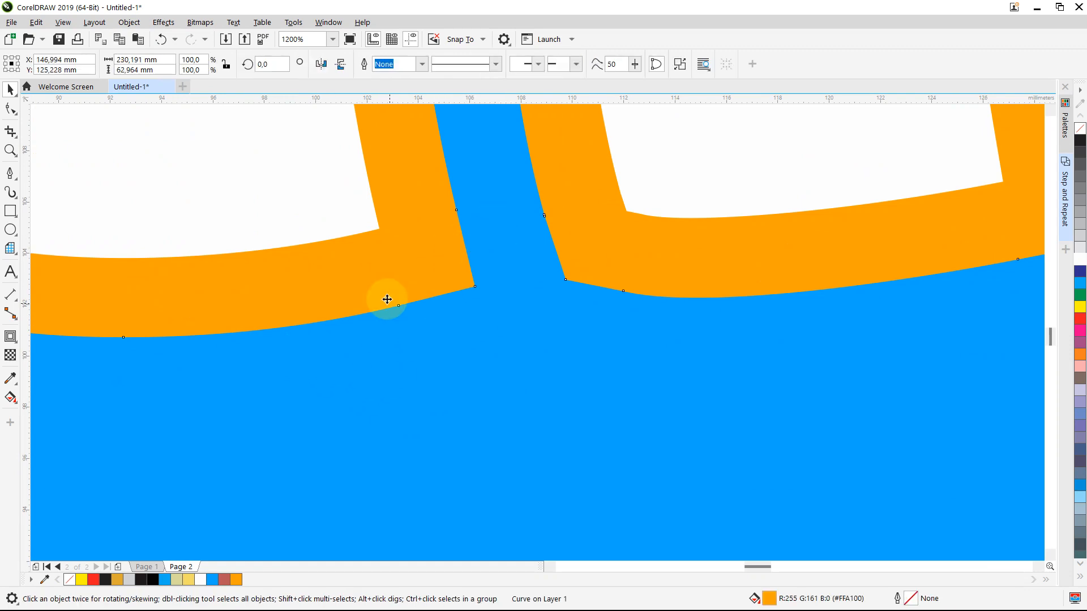
left_click(13, 135)
left_click(14, 140)
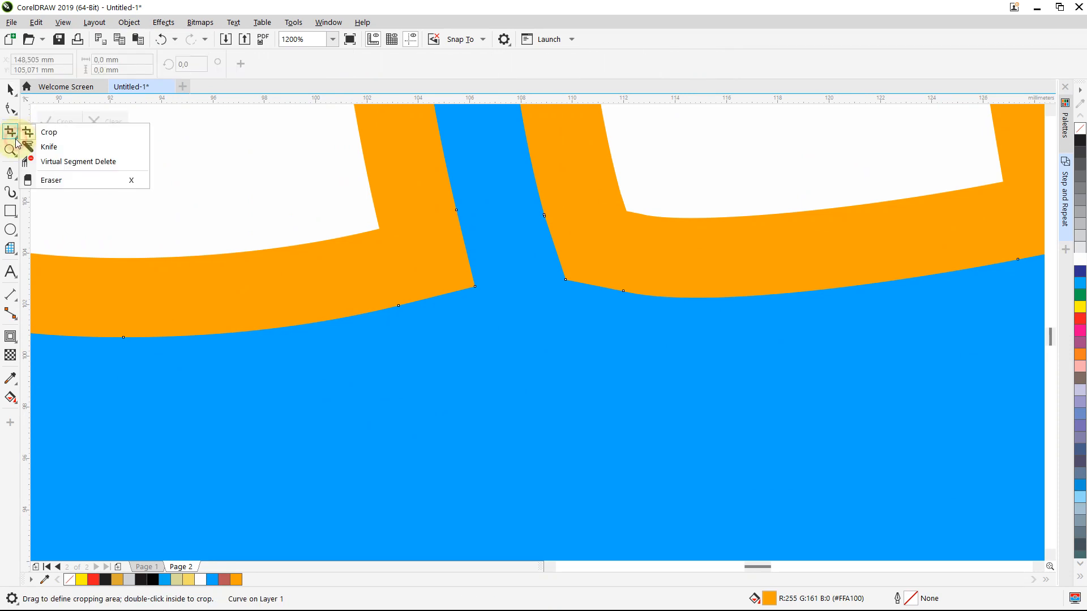
left_click(31, 180)
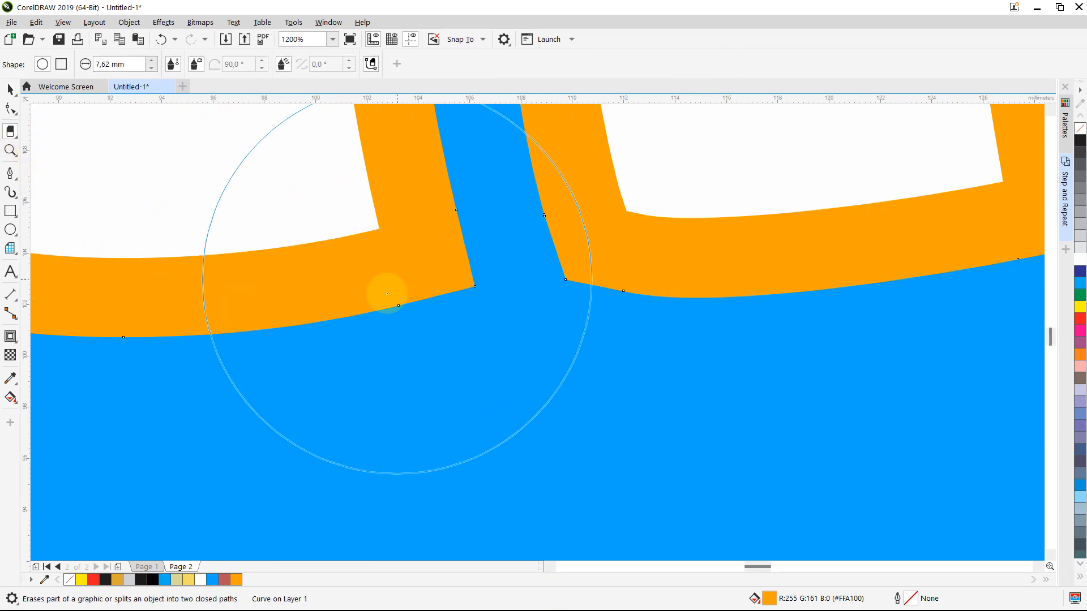
Try to erase the T stem's lower-right corner with a 2 mm round nib, and undo the stroke
left_click(150, 69)
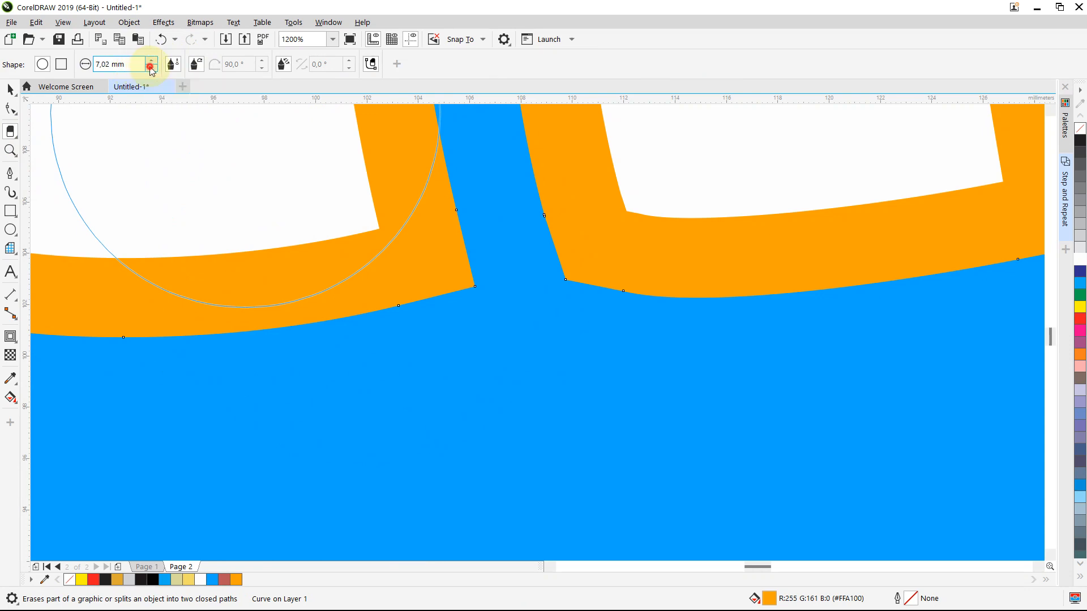
double_click(131, 64)
type("3")
key("Return")
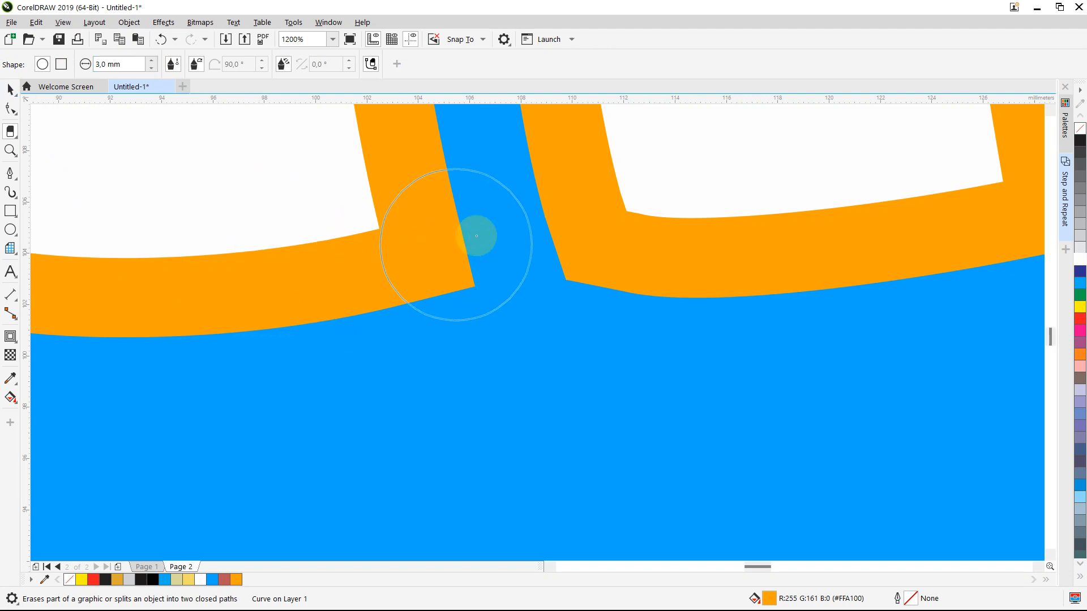
double_click(122, 65)
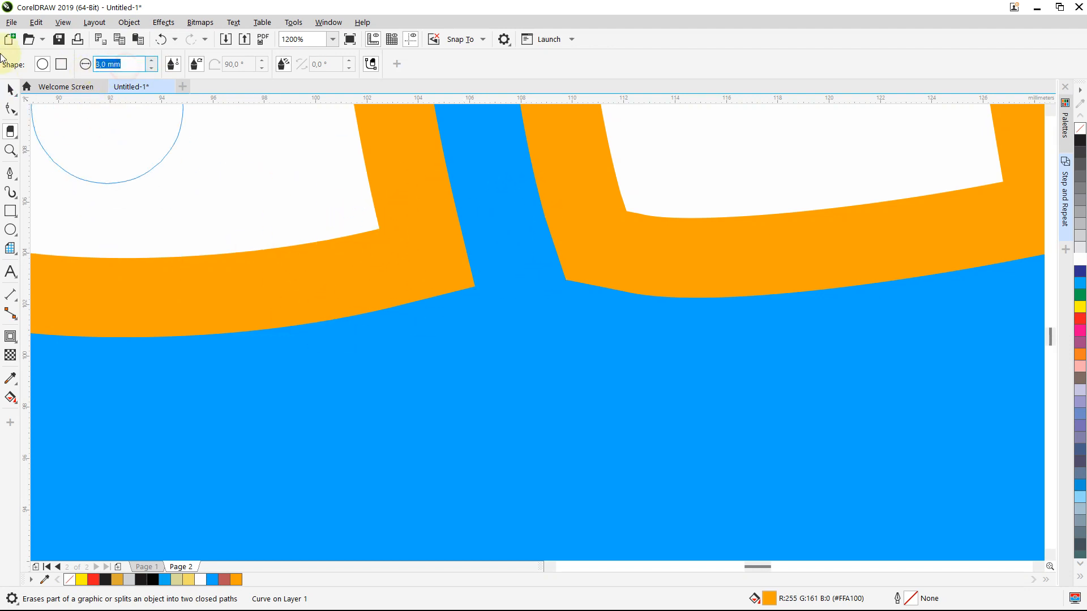
type("2")
key("Return")
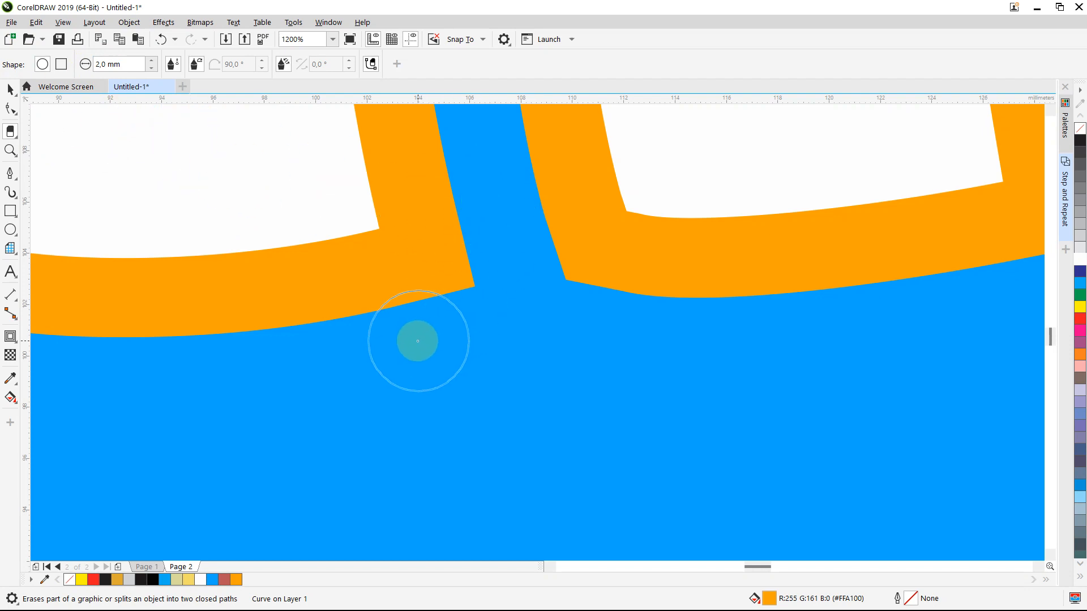
mouse_move(403, 357)
left_mouse_down()
mouse_move(427, 353)
mouse_move(471, 307)
mouse_move(499, 258)
mouse_move(488, 211)
mouse_move(485, 346)
left_mouse_up()
key("ctrl+z")
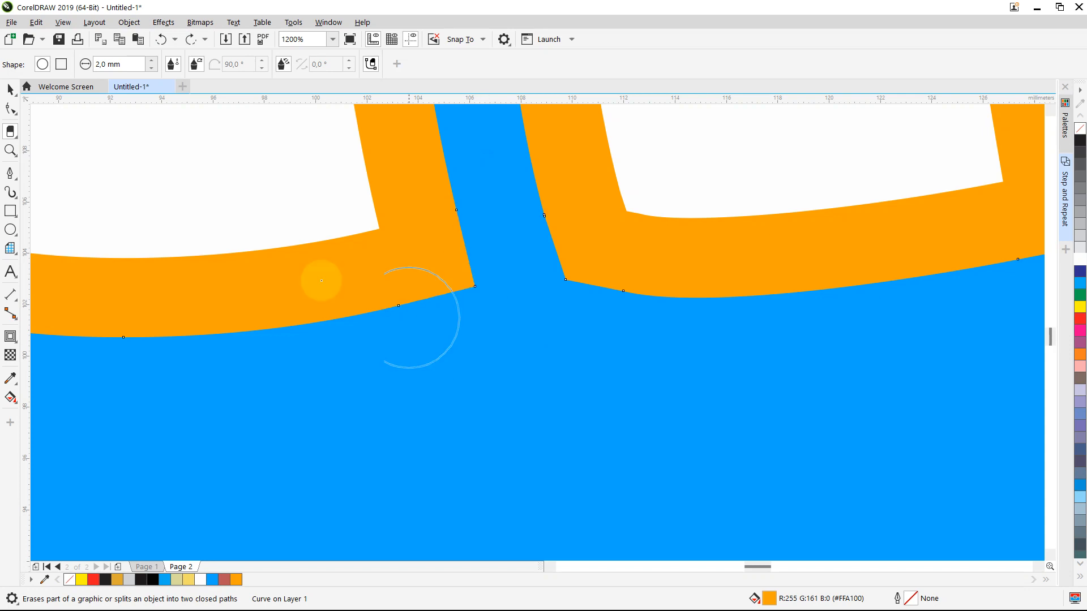
Set the Eraser nib size to 1 mm and erase the sharp tip of the T stem's lower-right corner
left_click(132, 69)
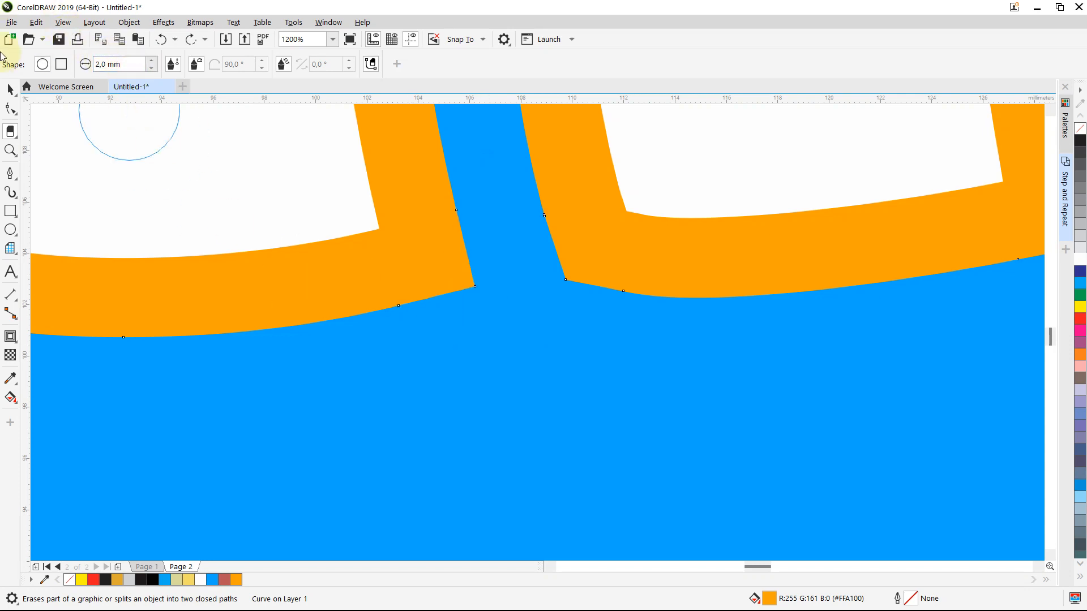
left_click_drag(131, 64, 46, 67)
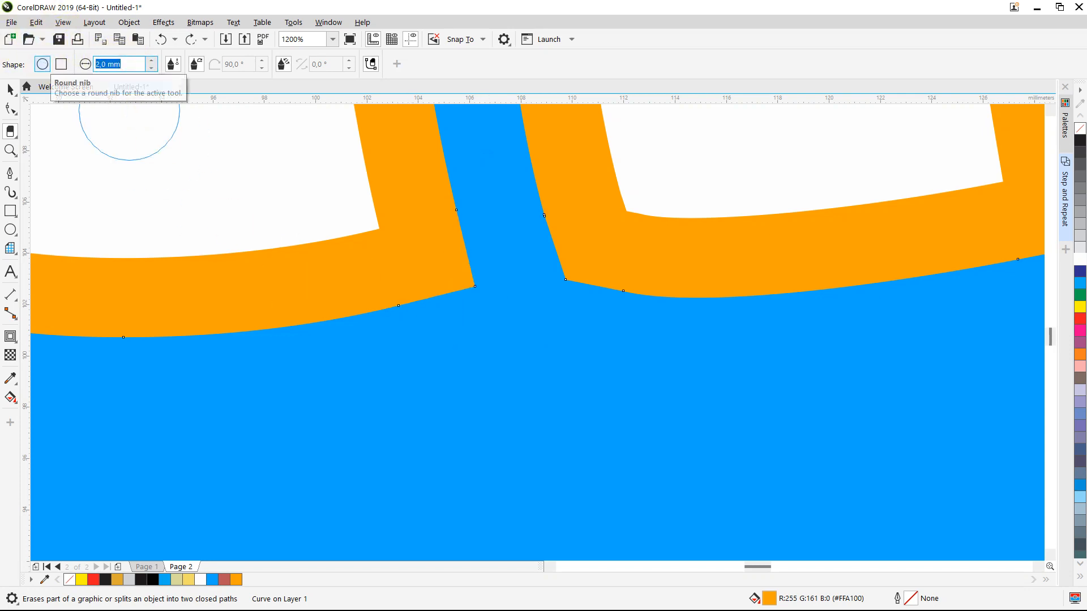
type("1")
key("Return")
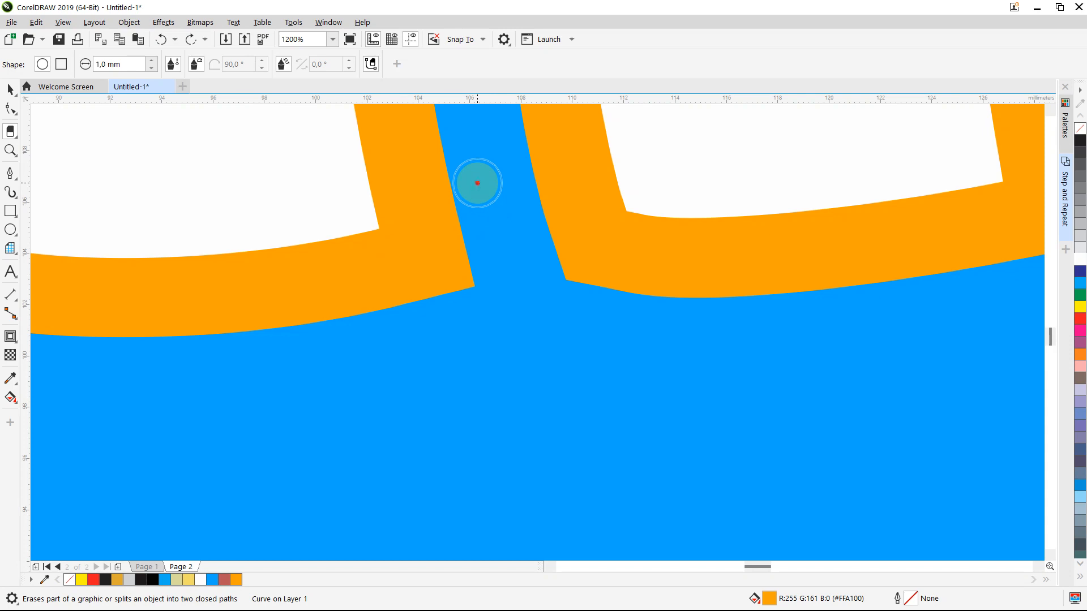
mouse_move(477, 183)
left_mouse_down()
mouse_move(481, 282)
mouse_move(470, 307)
mouse_move(419, 332)
mouse_move(474, 273)
mouse_move(485, 190)
mouse_move(480, 272)
left_mouse_up()
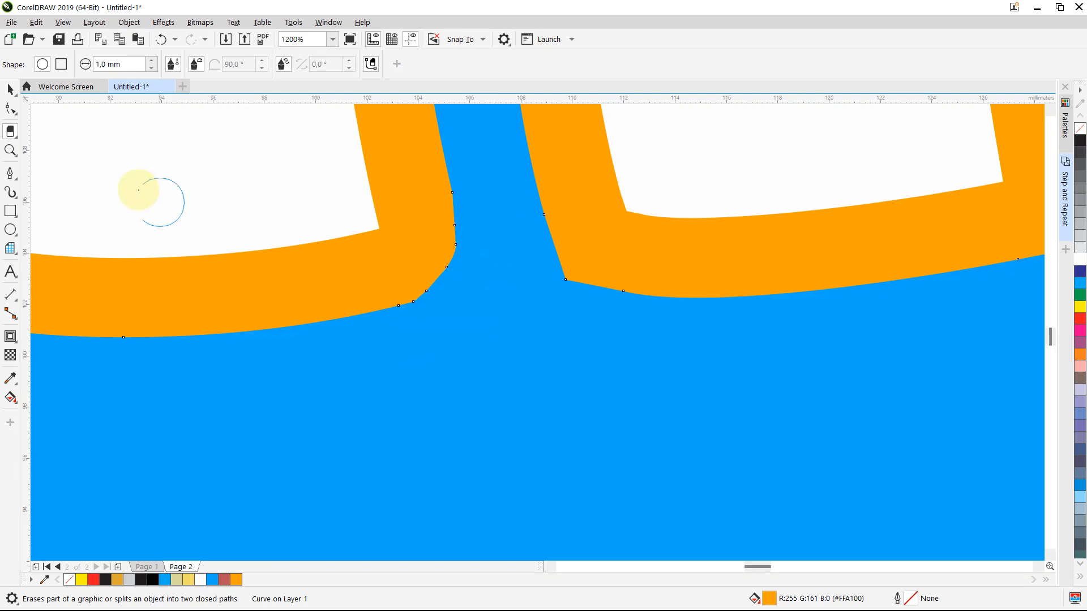
Smooth the T's erased lower-right corner by deleting its surplus nodes and adding one node higher on the stem's edge
left_click(10, 110)
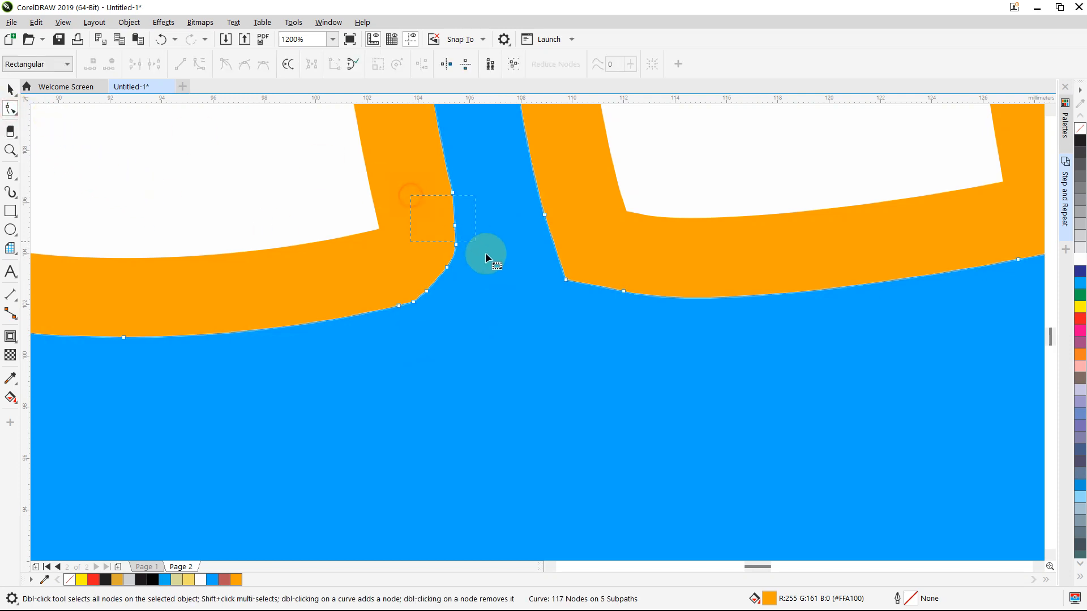
left_click_drag(493, 298, 493, 299)
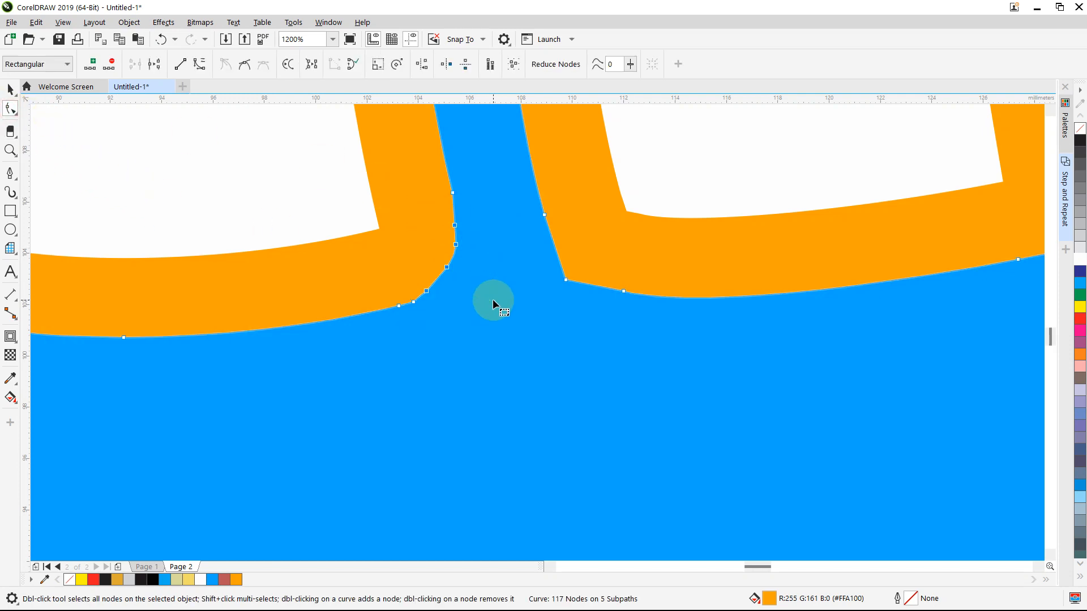
key("Delete")
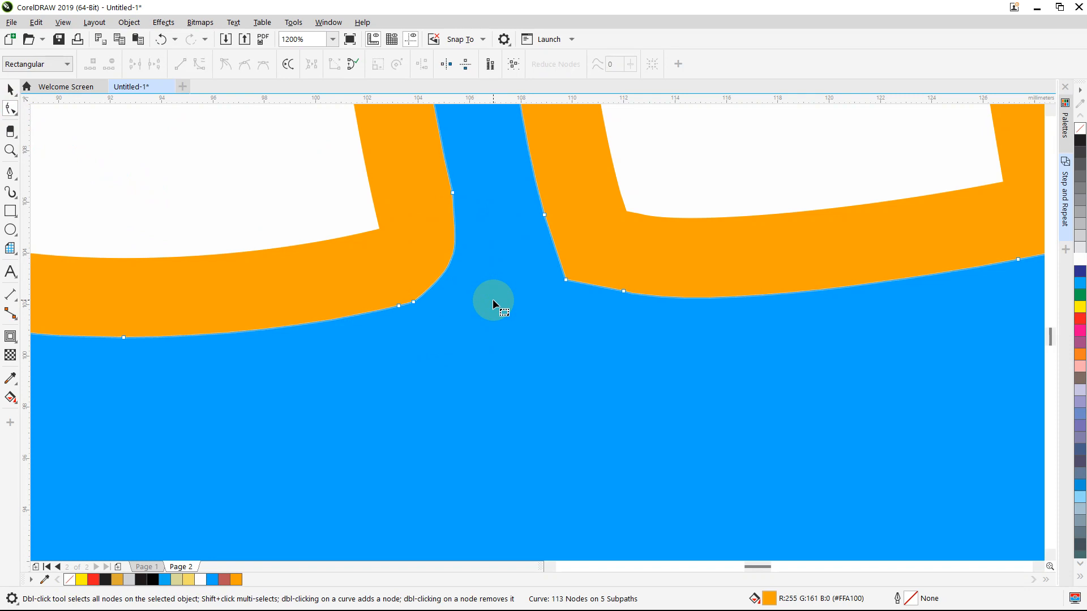
left_click(454, 195)
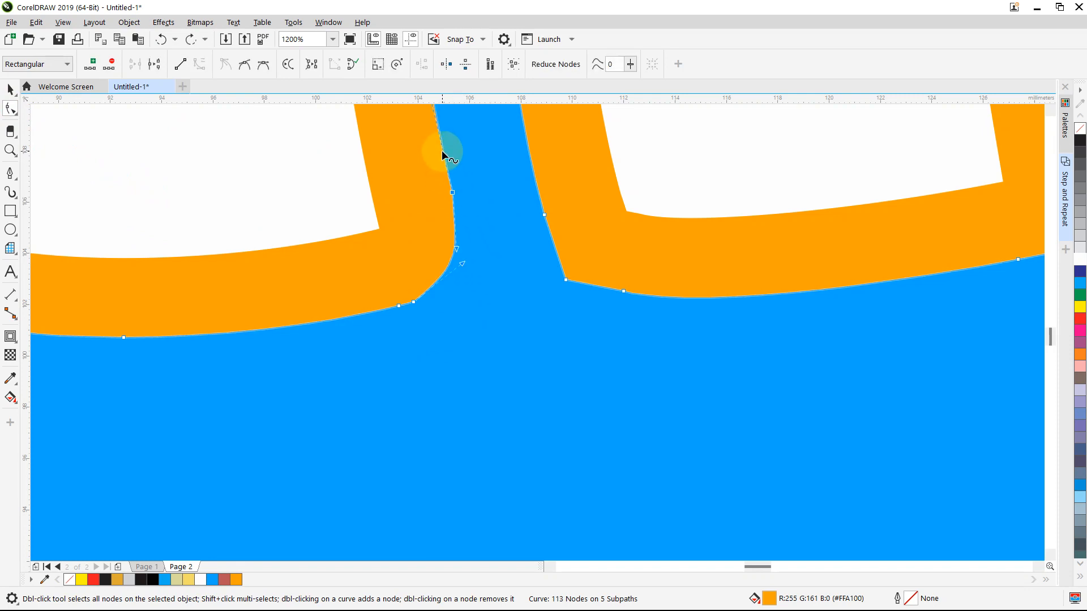
double_click(442, 150)
double_click(452, 193)
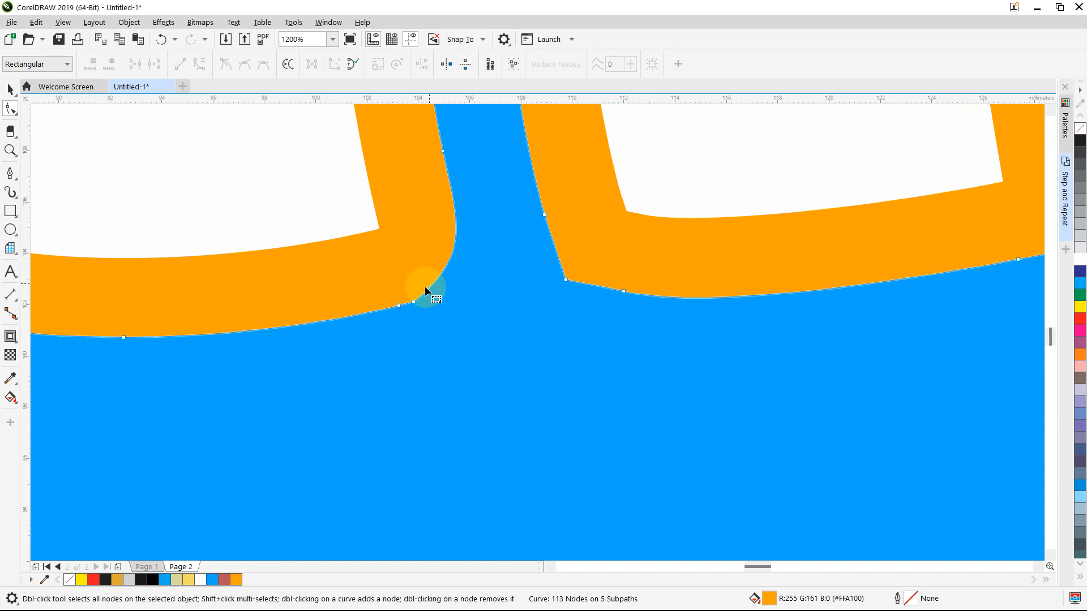
double_click(415, 302)
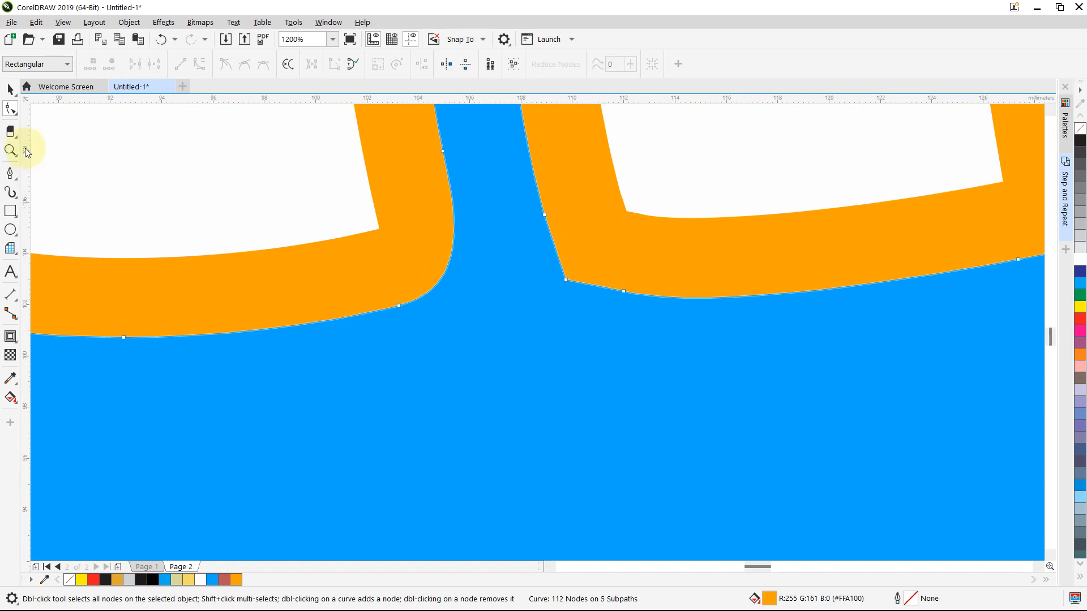
Erase the tip of the R stem's lower-left corner with the 1 mm Eraser and delete the intermediate nodes along the cut
left_click(10, 132)
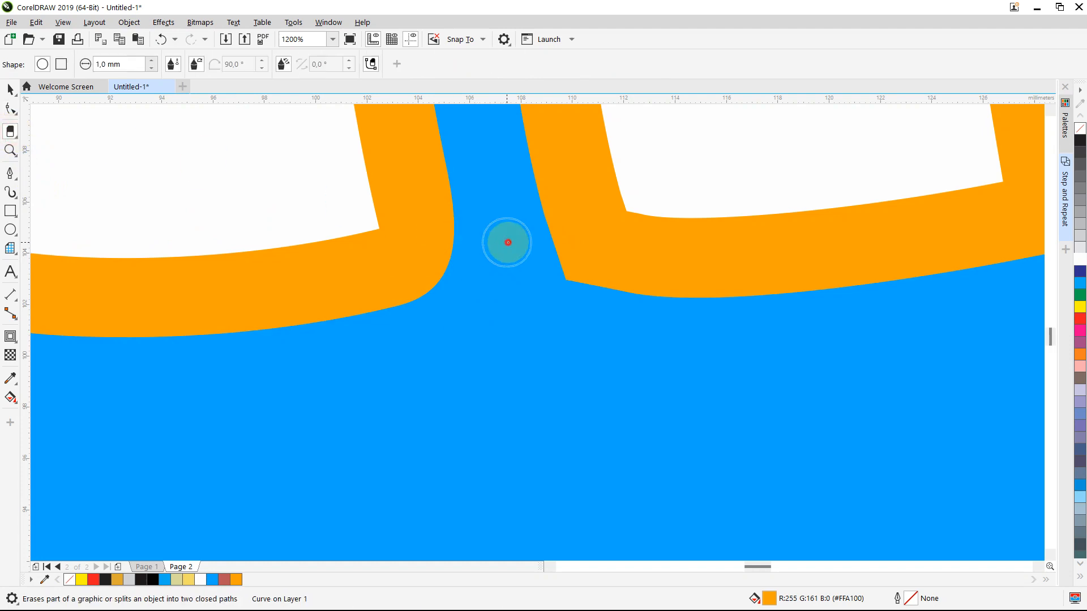
mouse_move(505, 242)
left_mouse_down()
mouse_move(582, 301)
mouse_move(528, 245)
mouse_move(537, 248)
left_mouse_up()
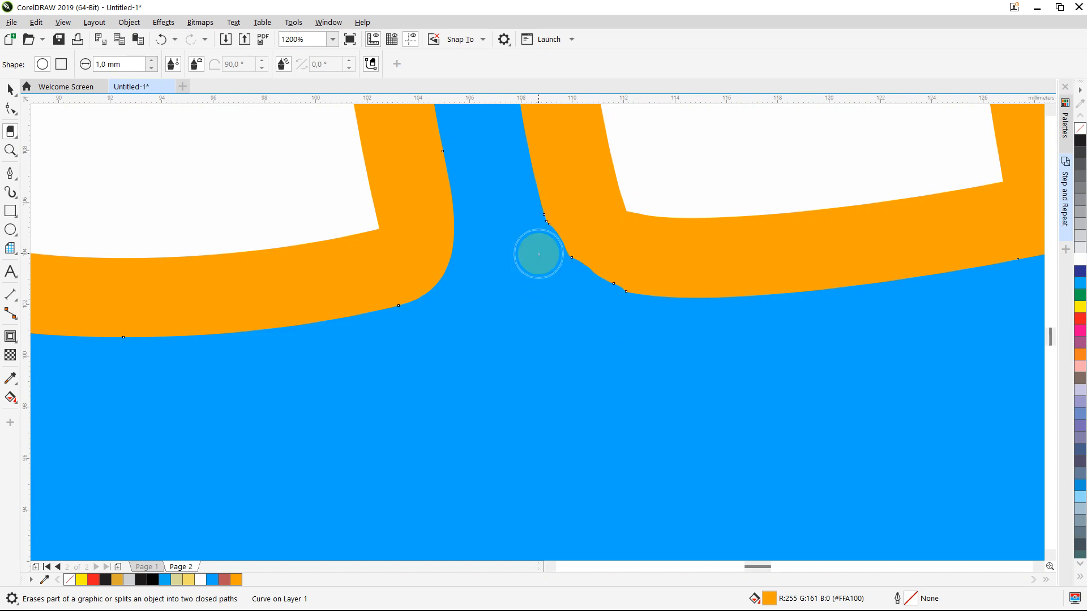
left_click(10, 107)
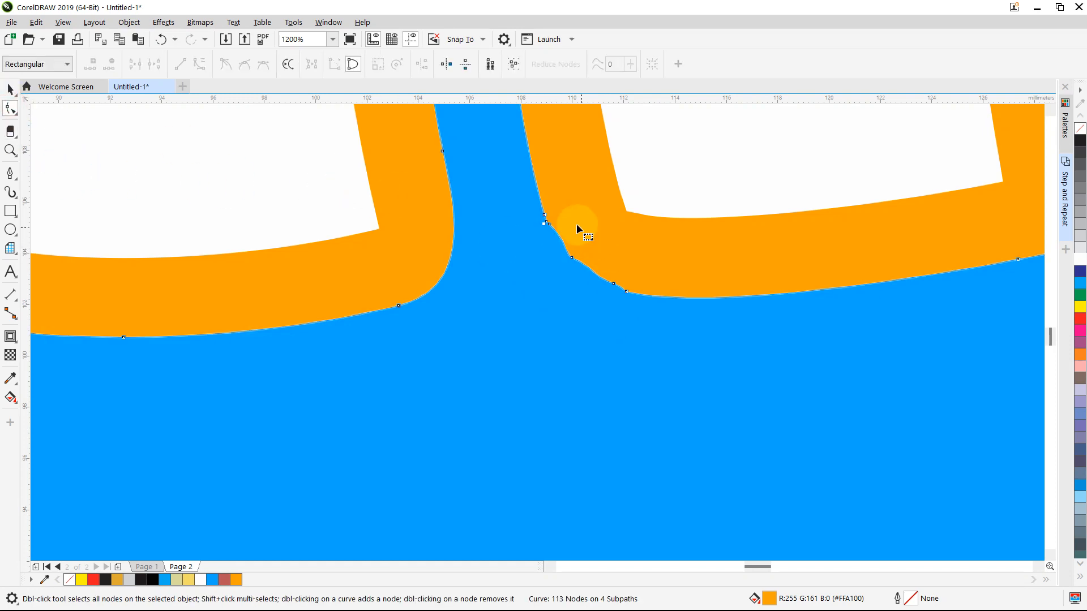
left_click_drag(555, 208, 621, 315)
key("Delete")
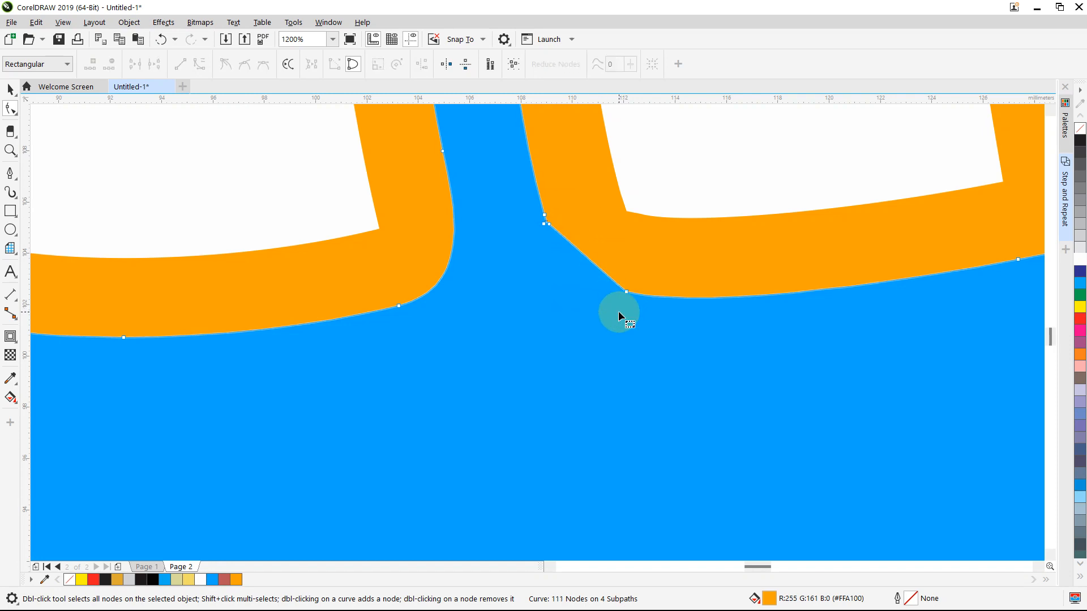
Bulge the cut segment at the R stem's lower-left corner outward, remove the extra node and adjust the curve handle to round it
left_click(583, 255)
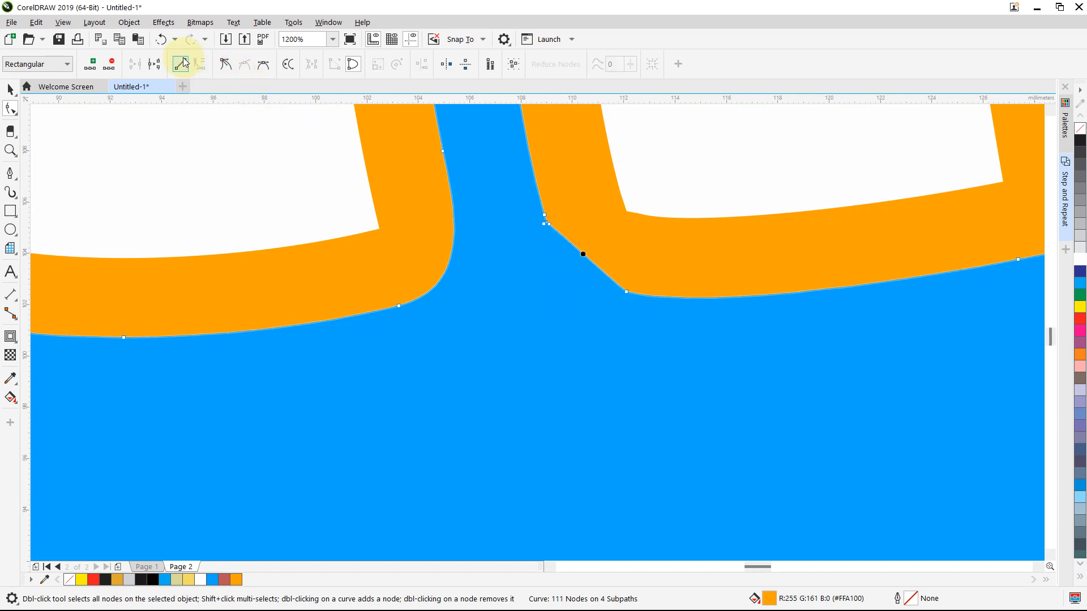
left_click_drag(584, 254, 574, 270)
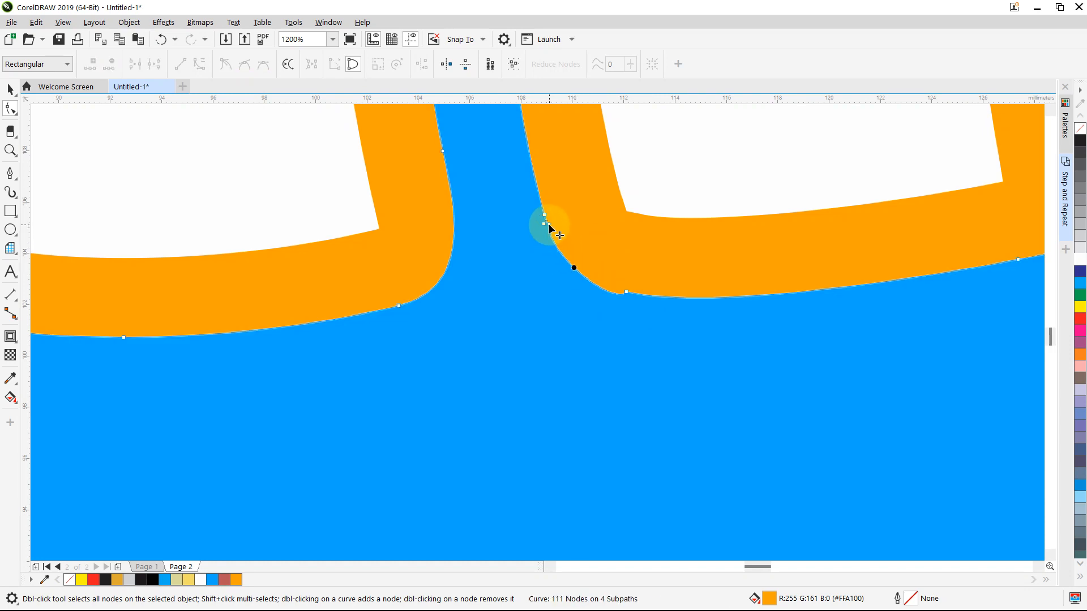
double_click(548, 225)
left_click(548, 223)
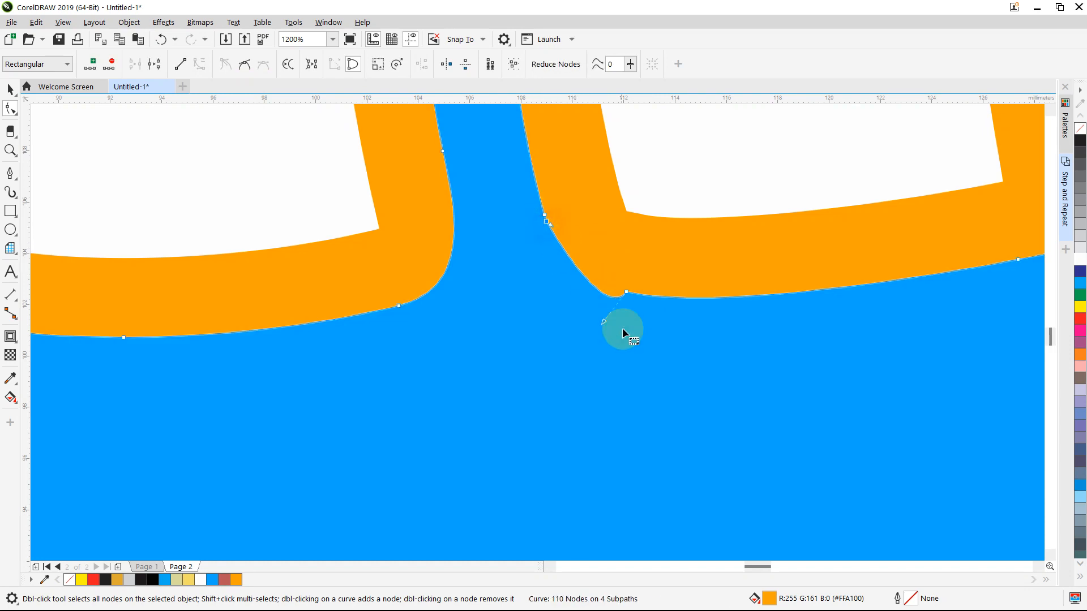
left_click_drag(604, 328, 549, 277)
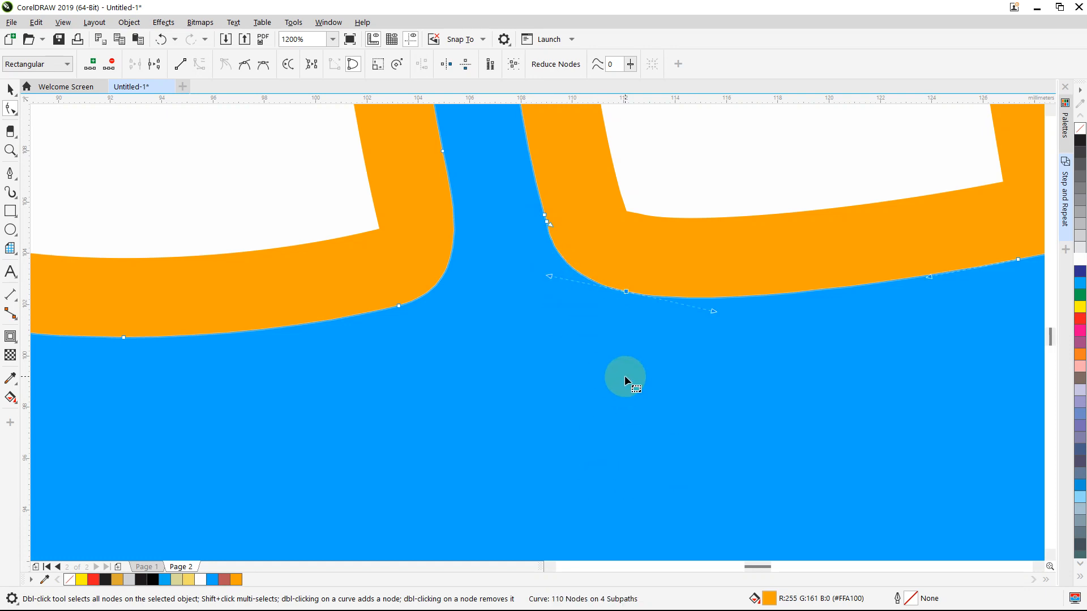
Erase the sharp tip of the R stem's lower-right corner with the 1 mm Eraser
scroll(624, 375, "down", 2)
scroll(725, 349, "up", 2)
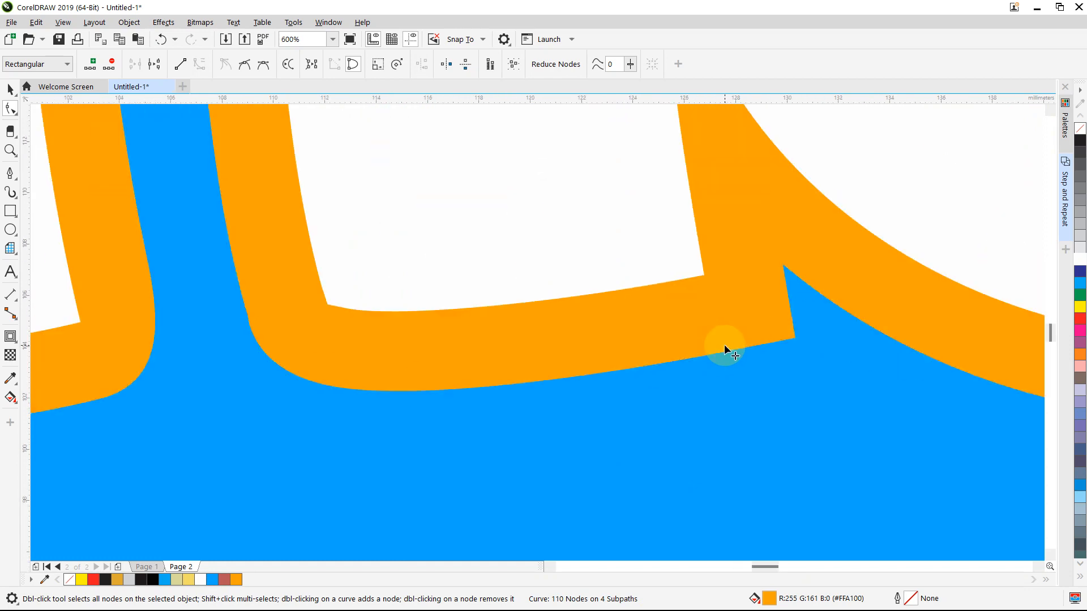
left_click(11, 132)
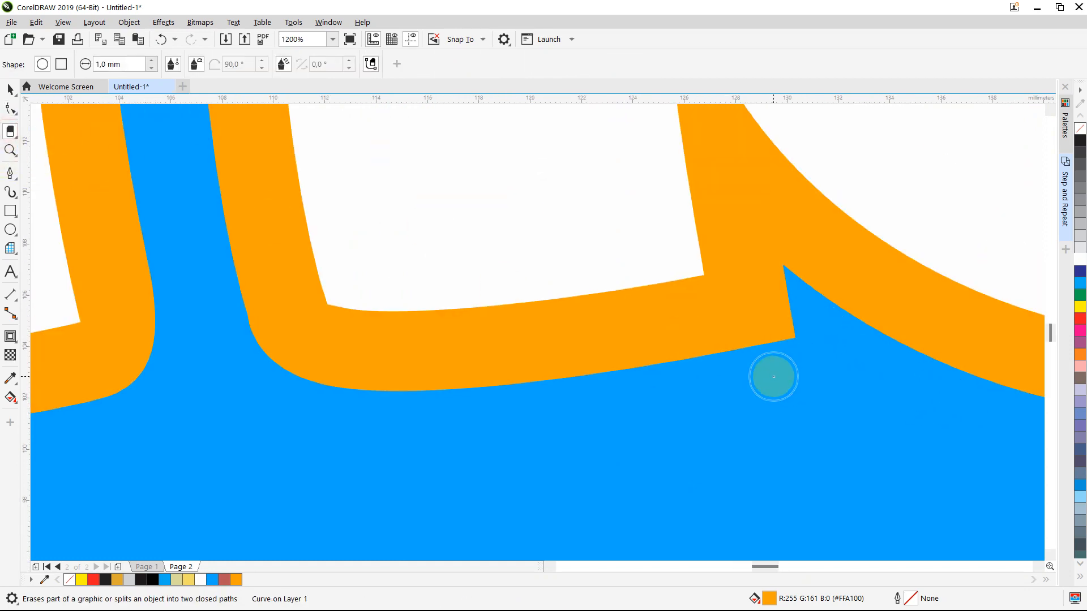
mouse_move(771, 376)
left_mouse_down()
mouse_move(807, 319)
mouse_move(783, 359)
mouse_move(804, 320)
mouse_move(791, 368)
left_mouse_up()
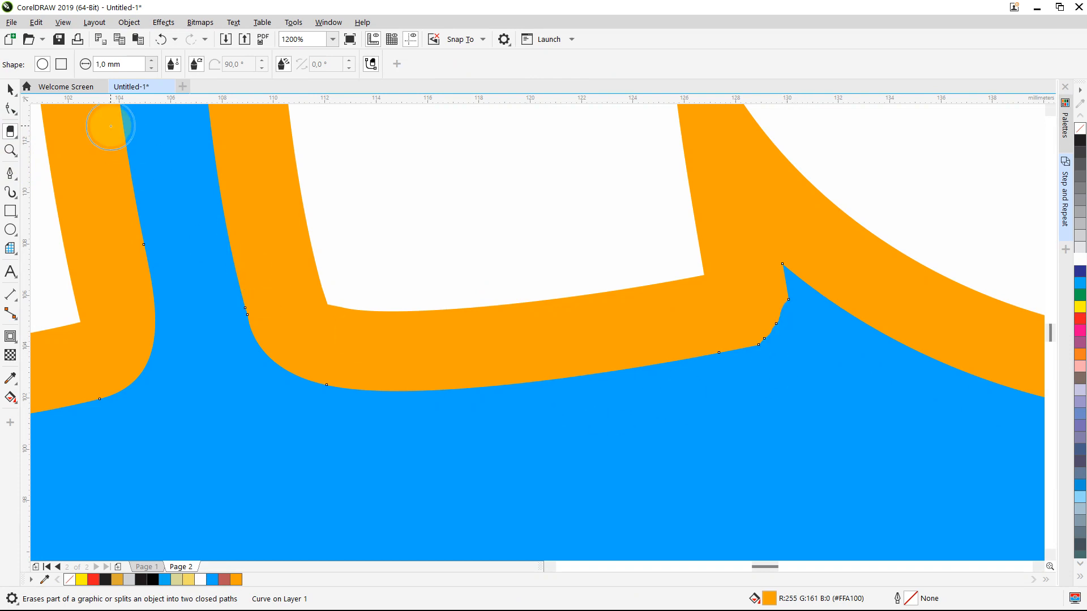
Delete the surplus nodes at the R stem's erased lower-right corner and pull the curve handle outward to round it
left_click(10, 108)
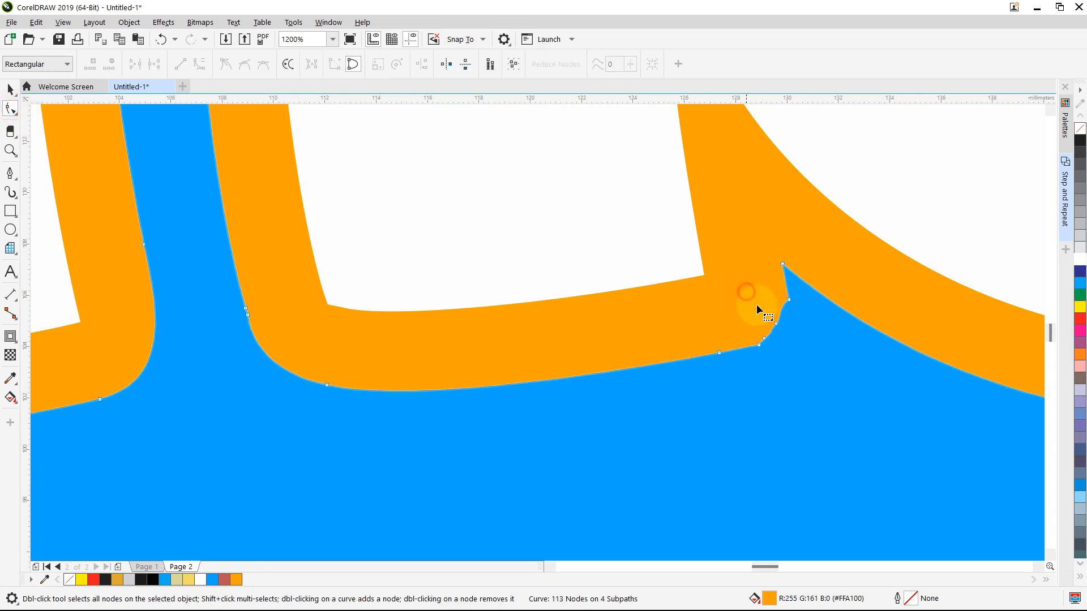
left_click_drag(790, 342, 793, 342)
key("Delete")
left_click(759, 345)
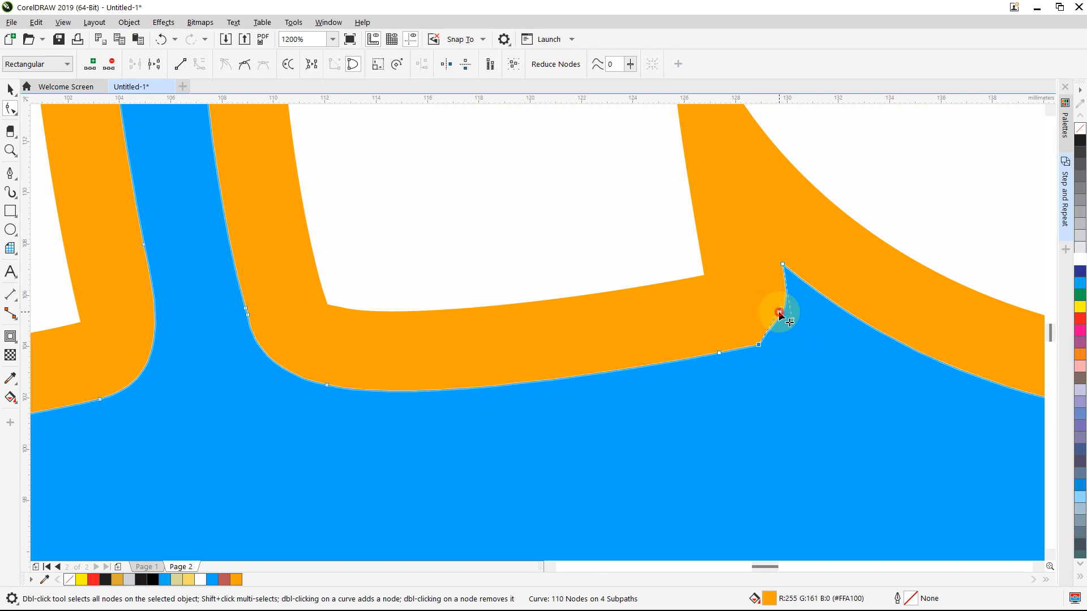
left_click_drag(777, 315, 780, 345)
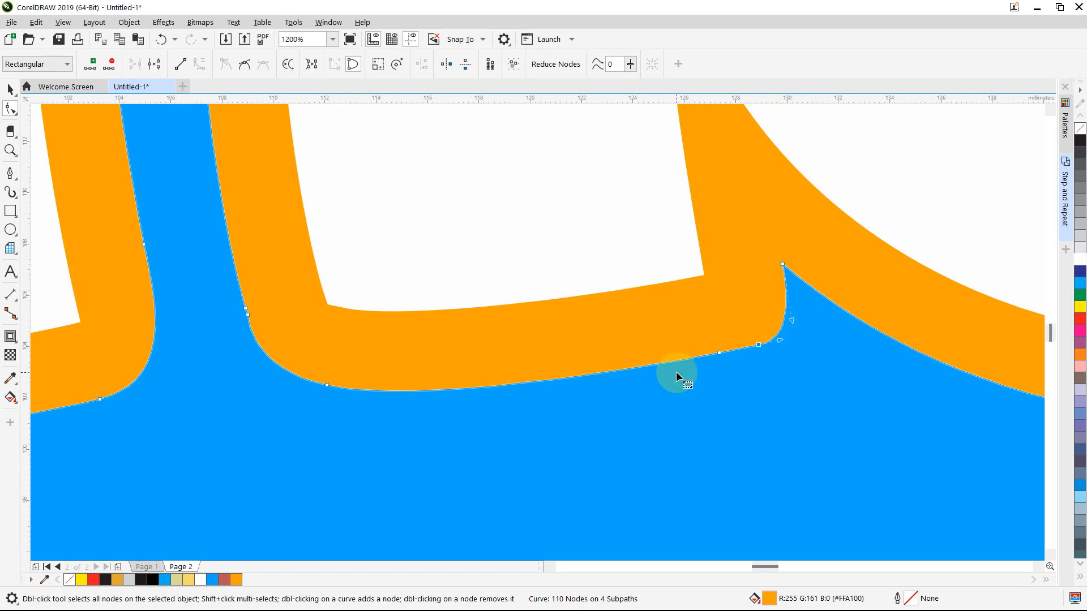
scroll(676, 372, "down", 3)
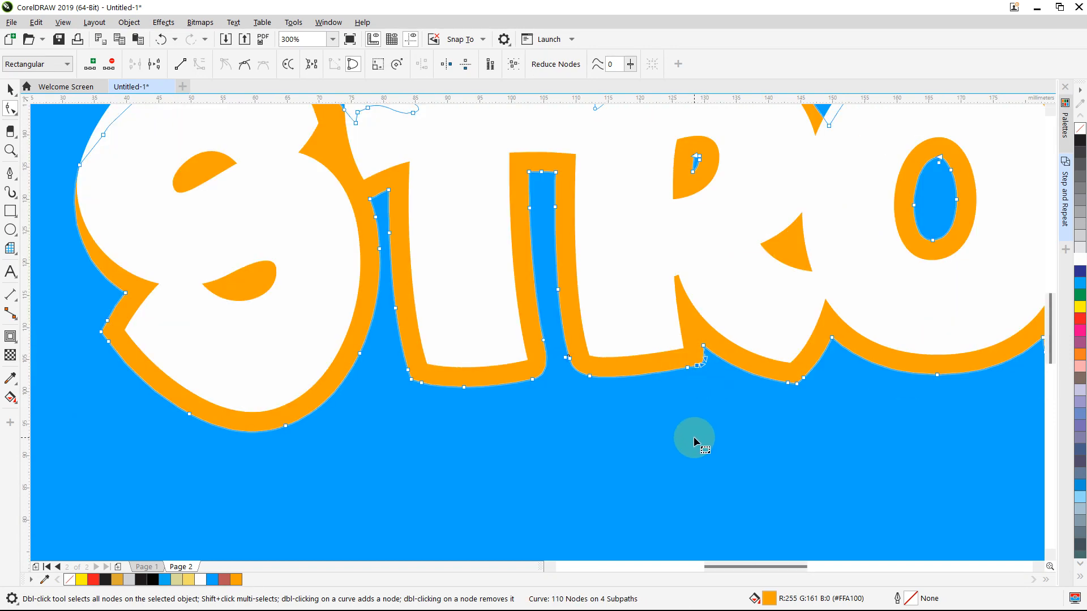
scroll(694, 441, "down", 3)
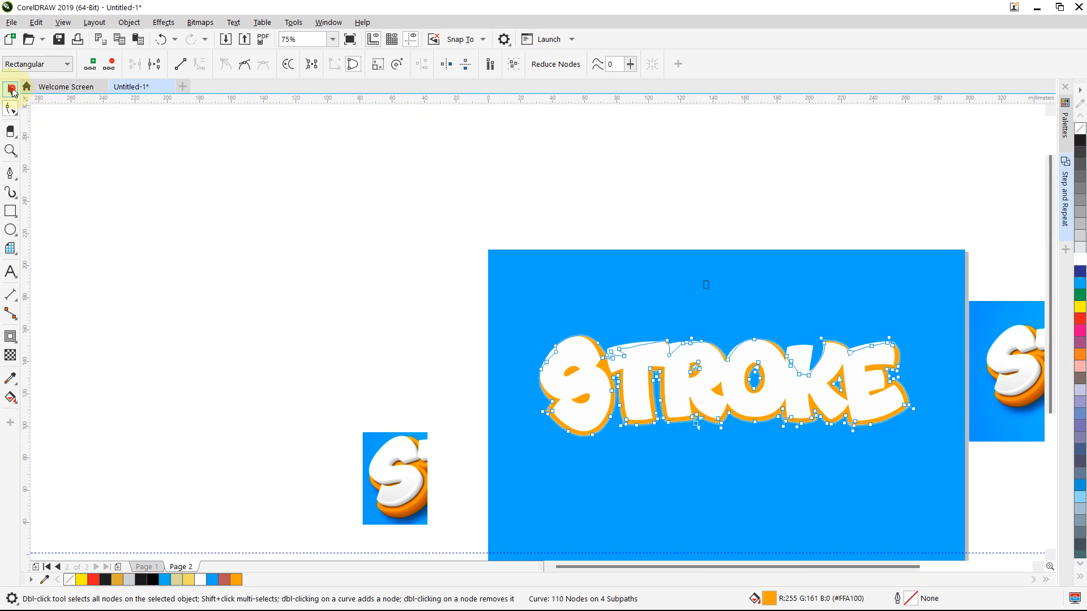
Delete the small stray rectangle above the STROKE lettering
left_click(12, 90)
left_click(151, 202)
left_click_drag(695, 238, 738, 328)
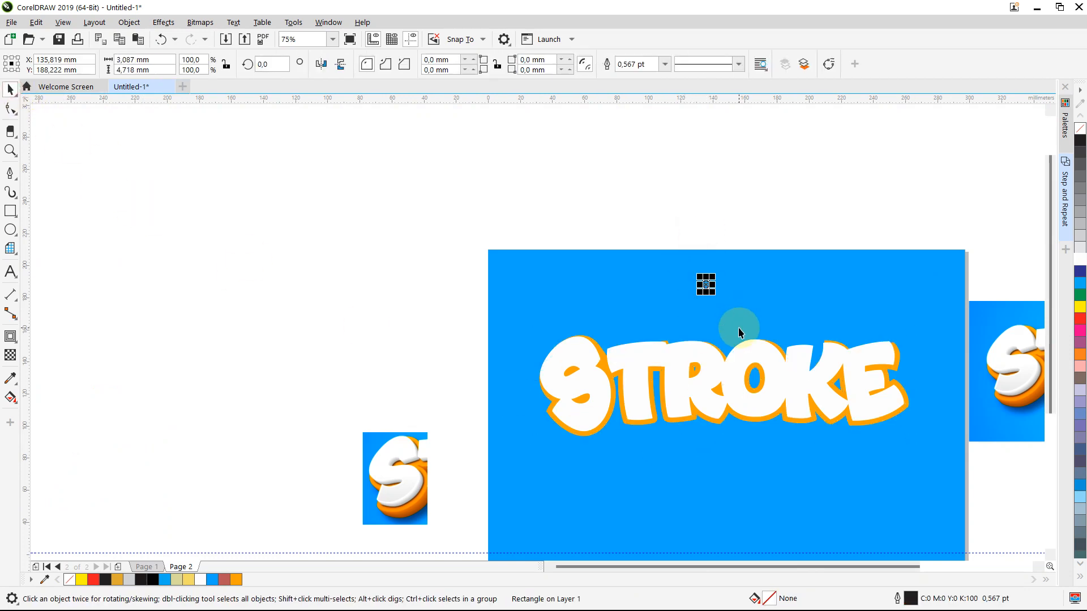
key("Delete")
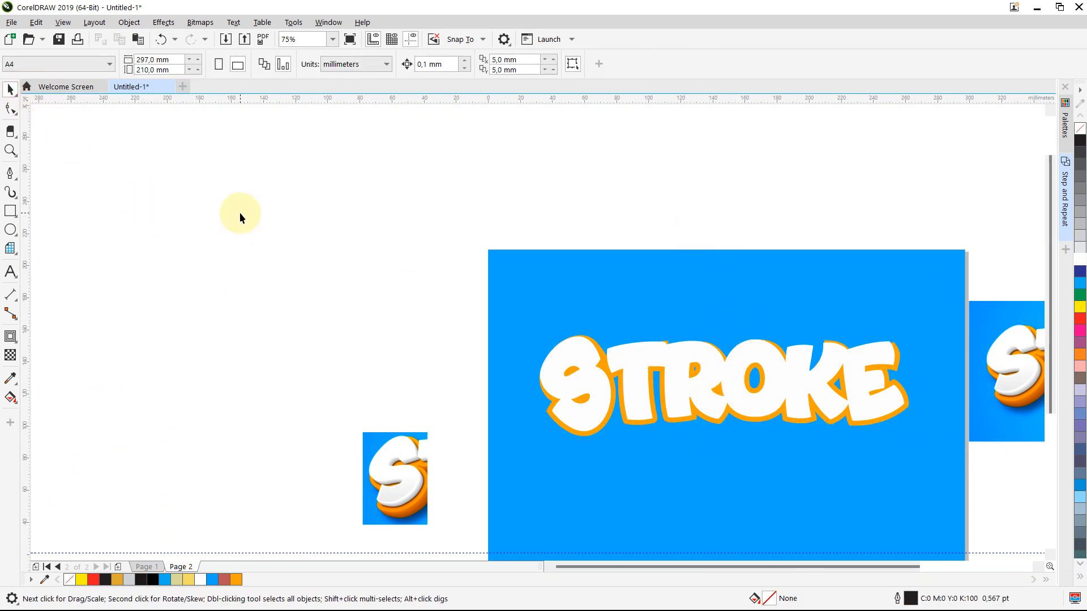
left_click(10, 150)
left_click(836, 423)
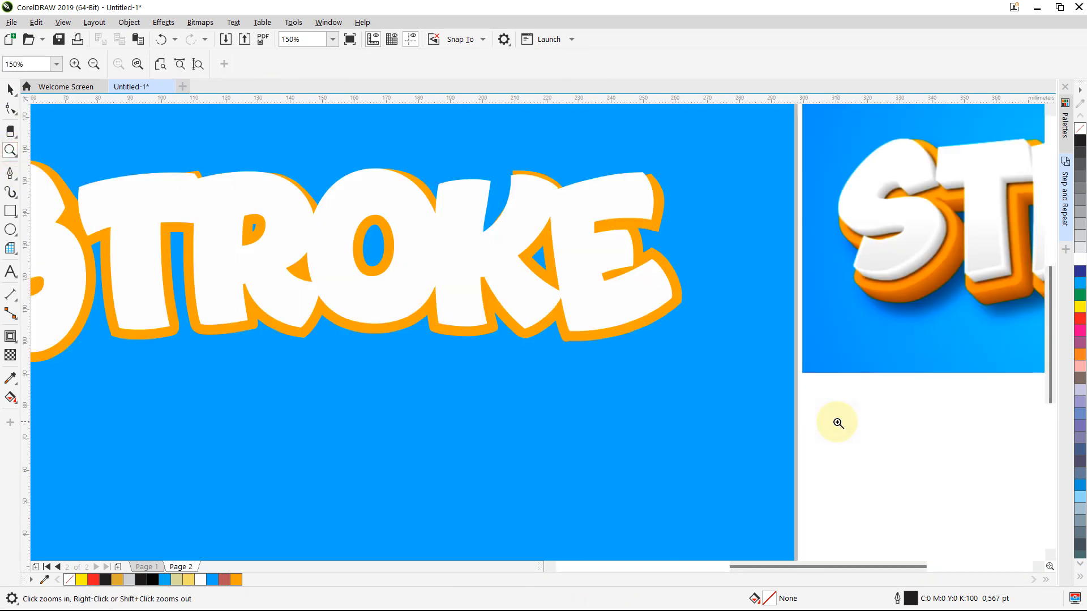
right_click(606, 354)
left_click(393, 298)
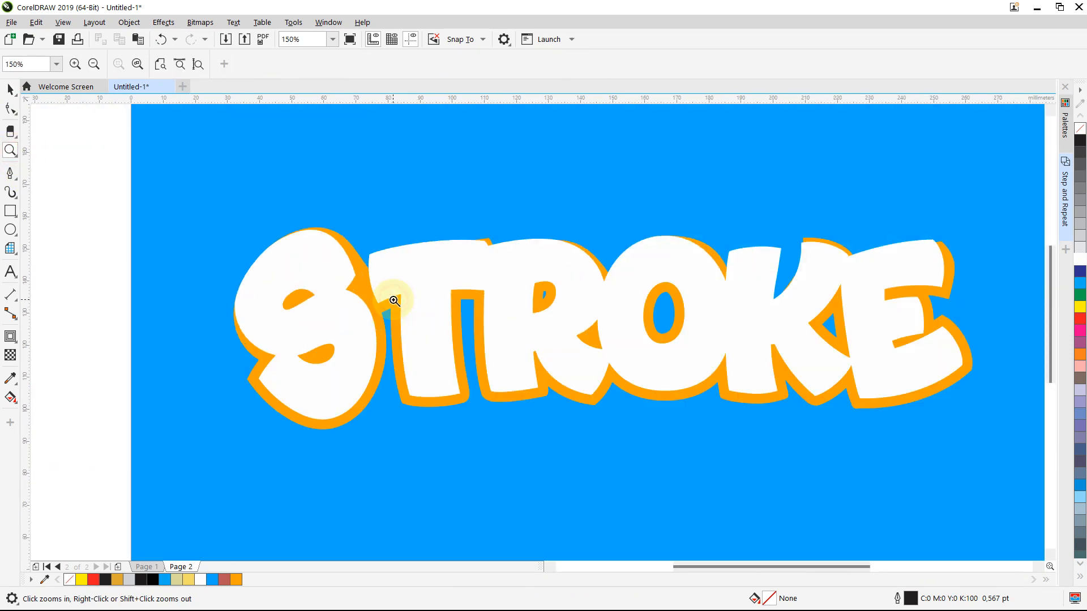
right_click(581, 385)
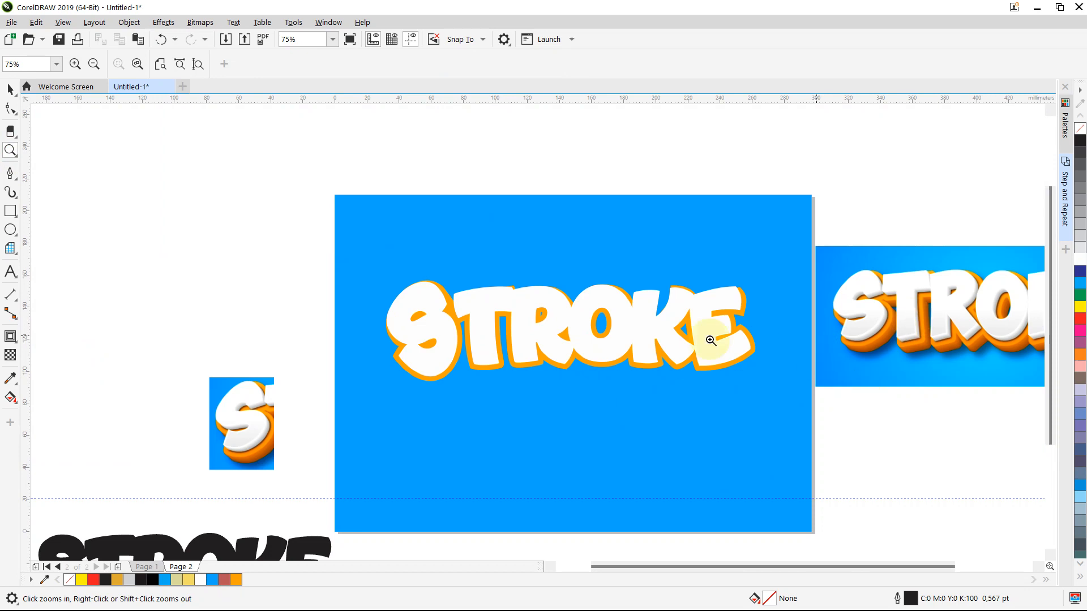
left_click(638, 359)
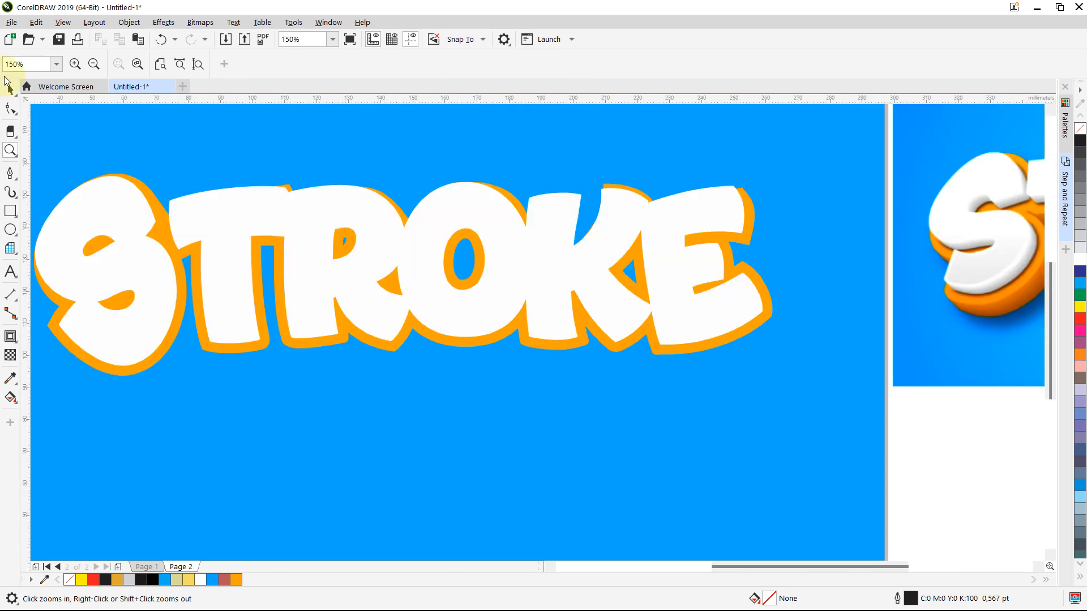
left_click(9, 89)
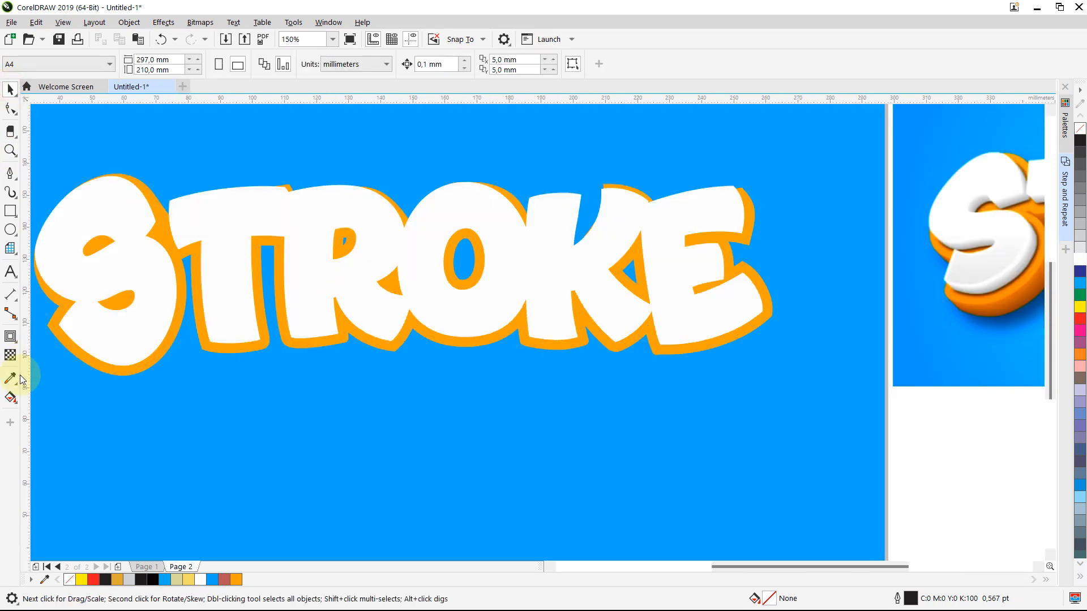
left_click(19, 347)
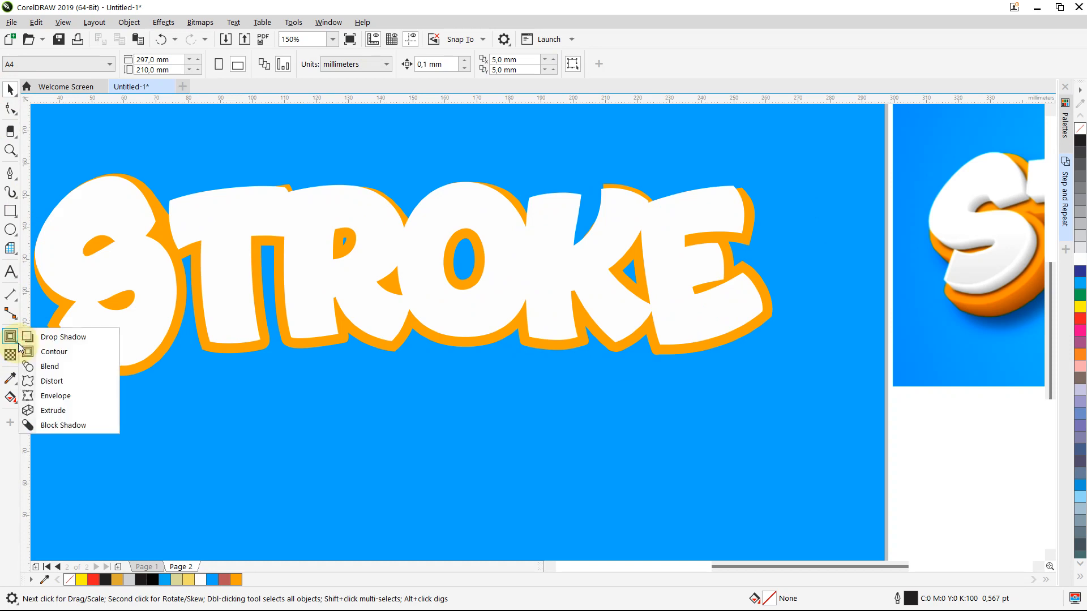
left_click(49, 413)
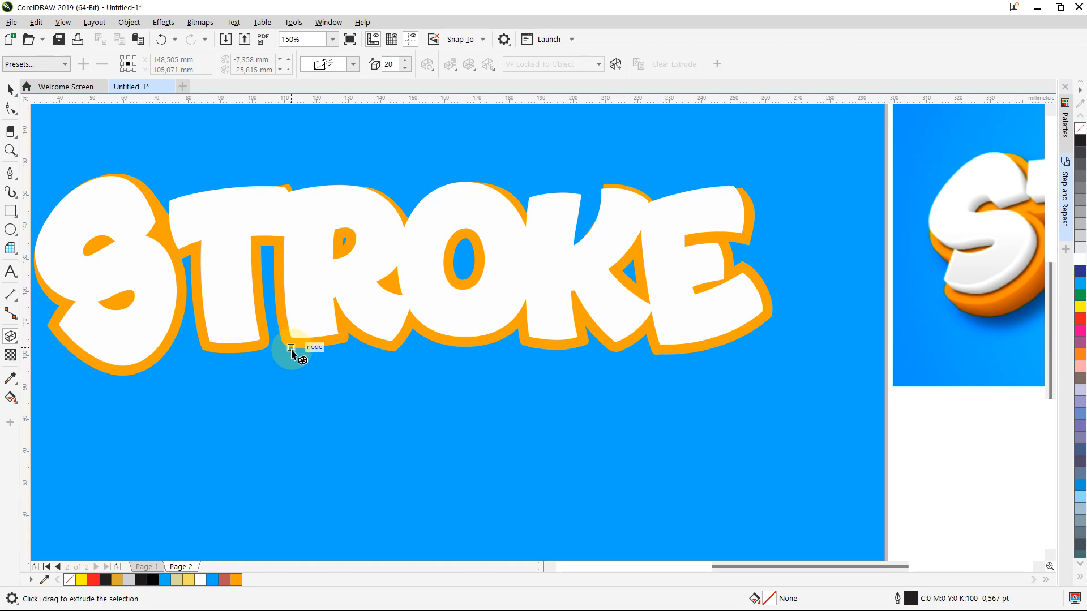
left_click(10, 88)
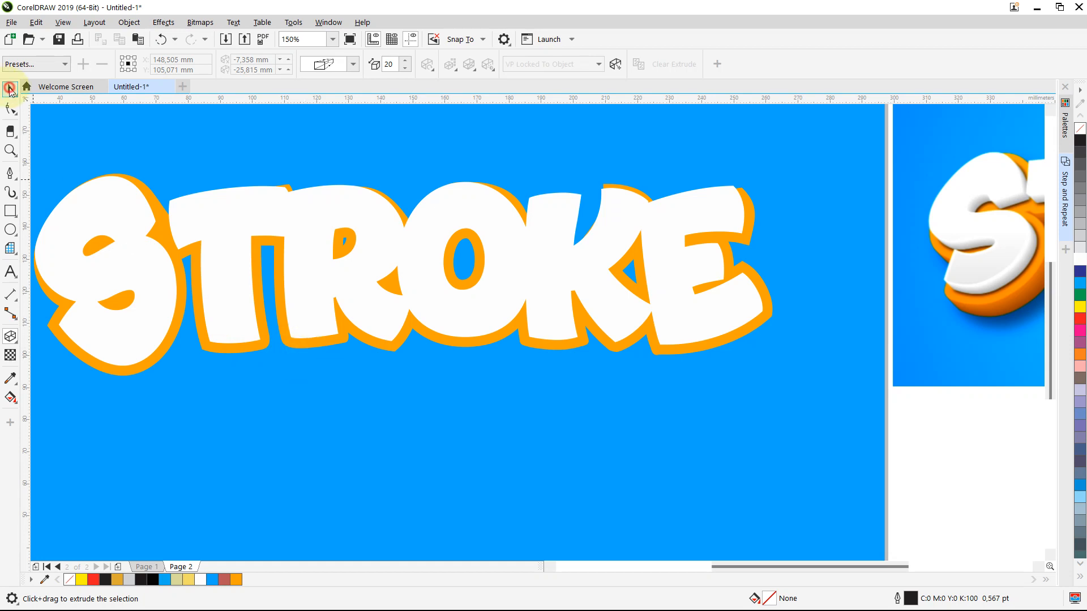
Ungroup the white STROKE letters and clear the selection
left_click(125, 208)
right_click(124, 208)
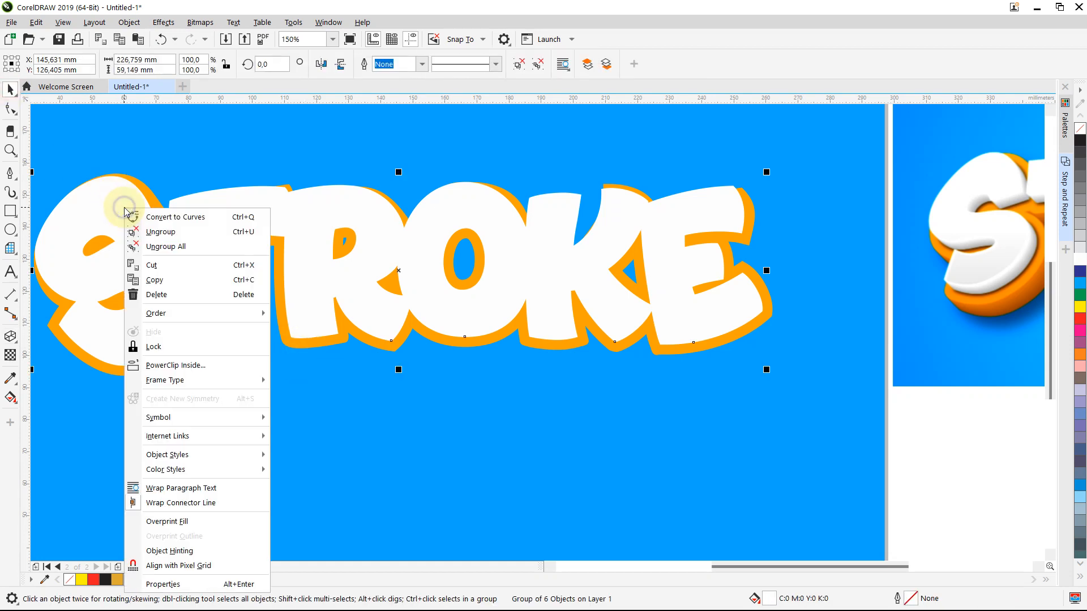
left_click(170, 230)
left_click(251, 422)
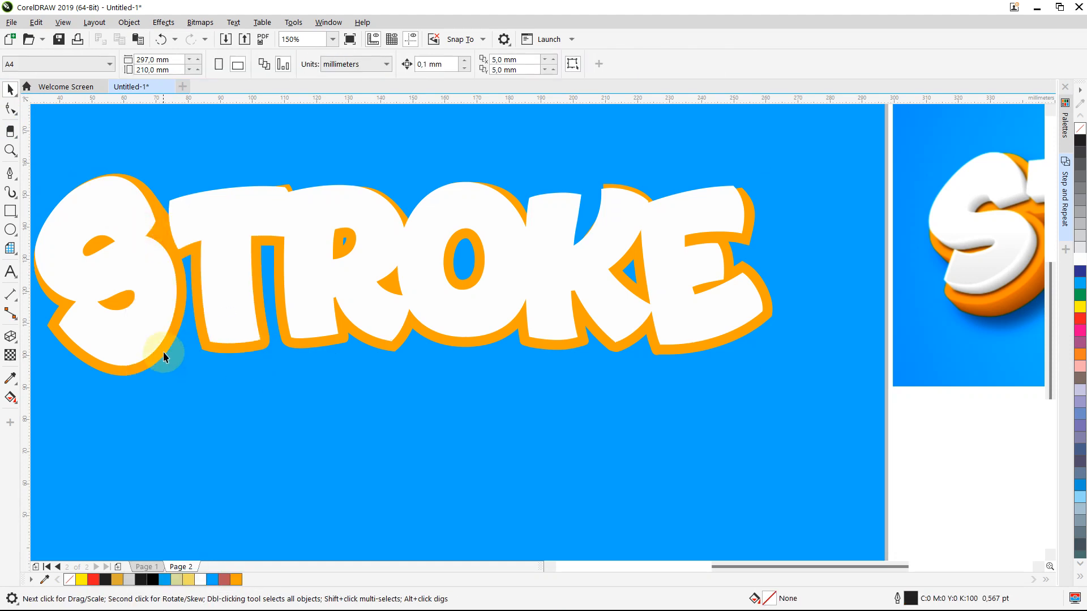
left_click(165, 352)
left_click_drag(165, 352, 176, 410)
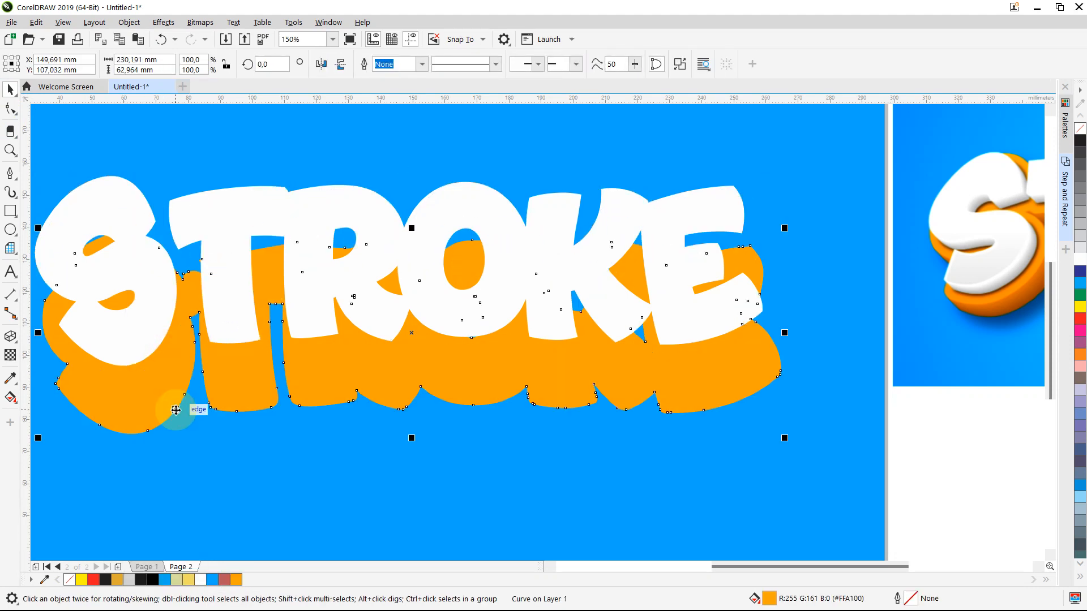
key("ctrl+z")
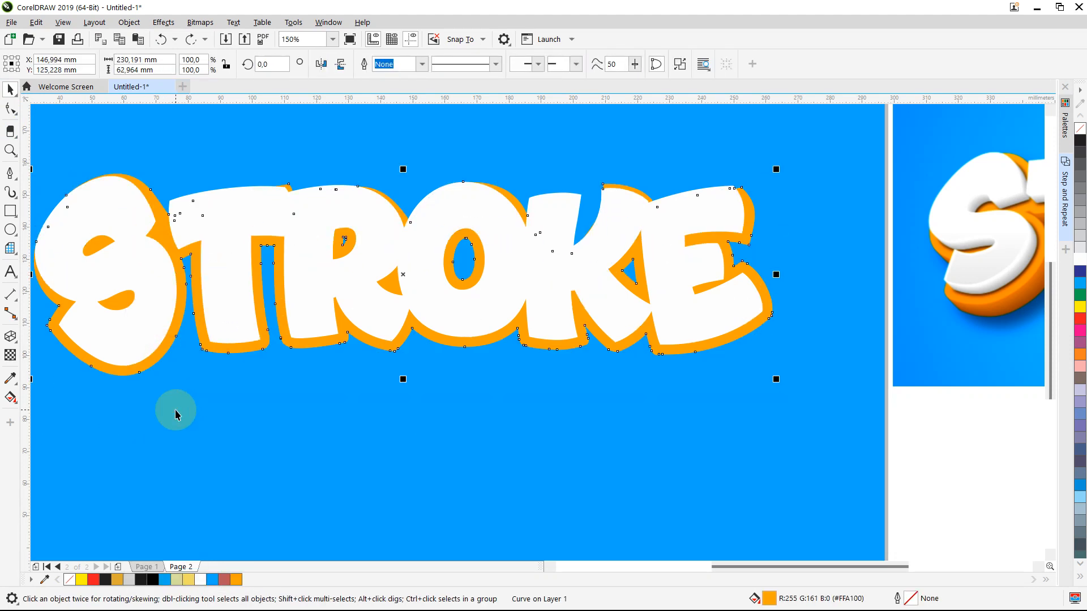
Extrude the orange STROKE outline toward the lower right at depth 20 and fill the extrusion with solid grey, C40 M38 Y34 K1
left_click(10, 336)
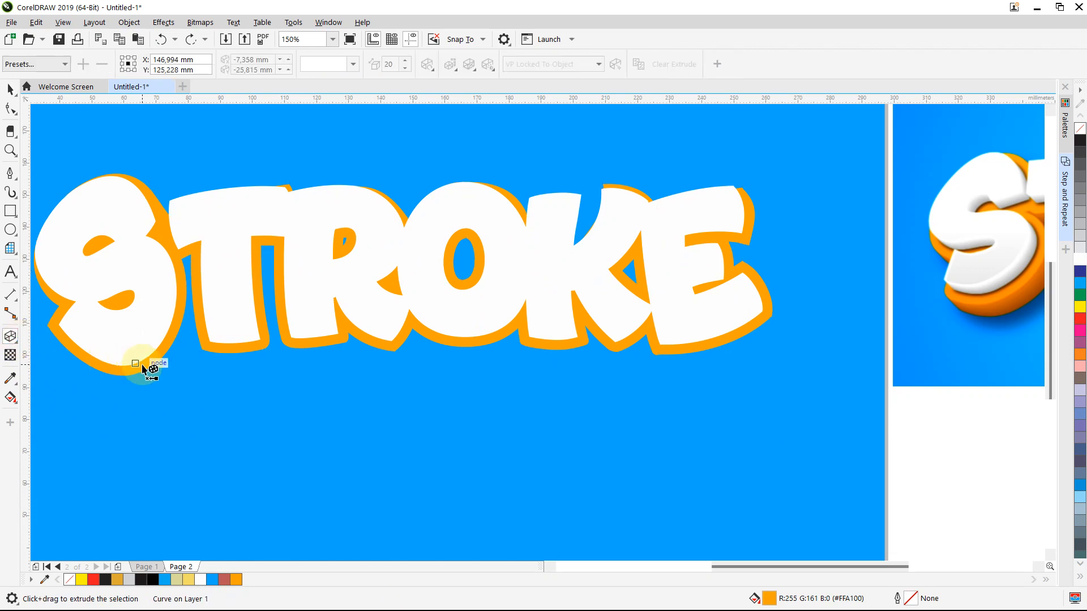
left_click_drag(143, 368, 822, 428)
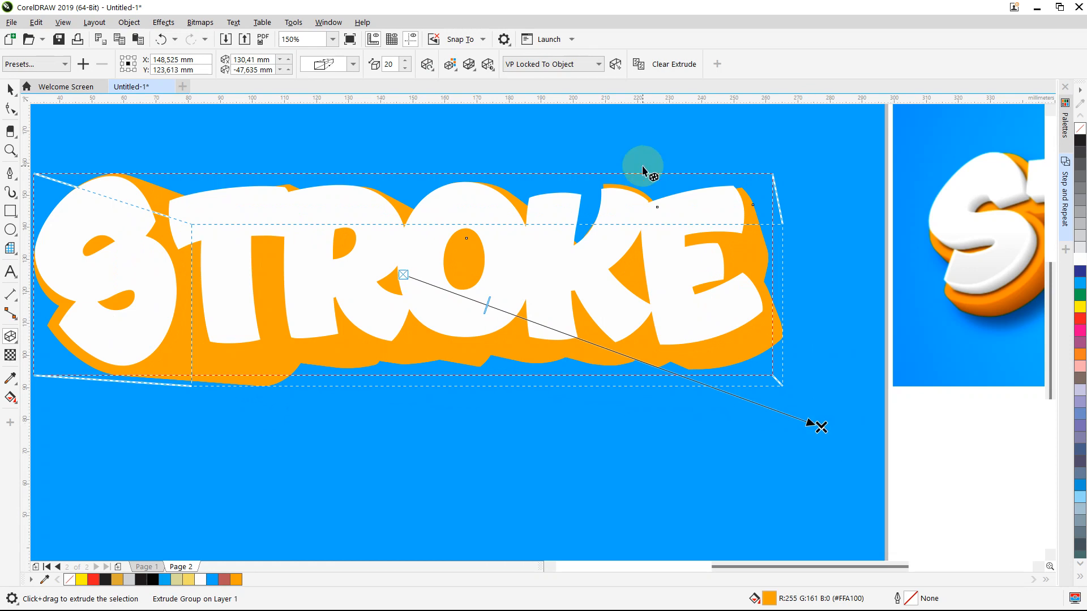
left_click(457, 72)
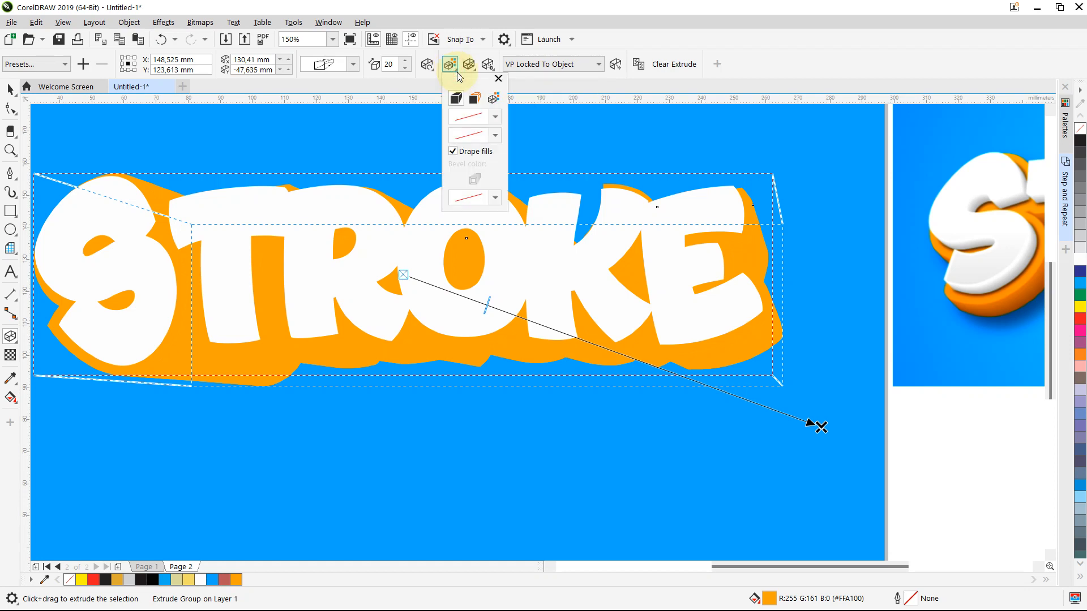
left_click(474, 98)
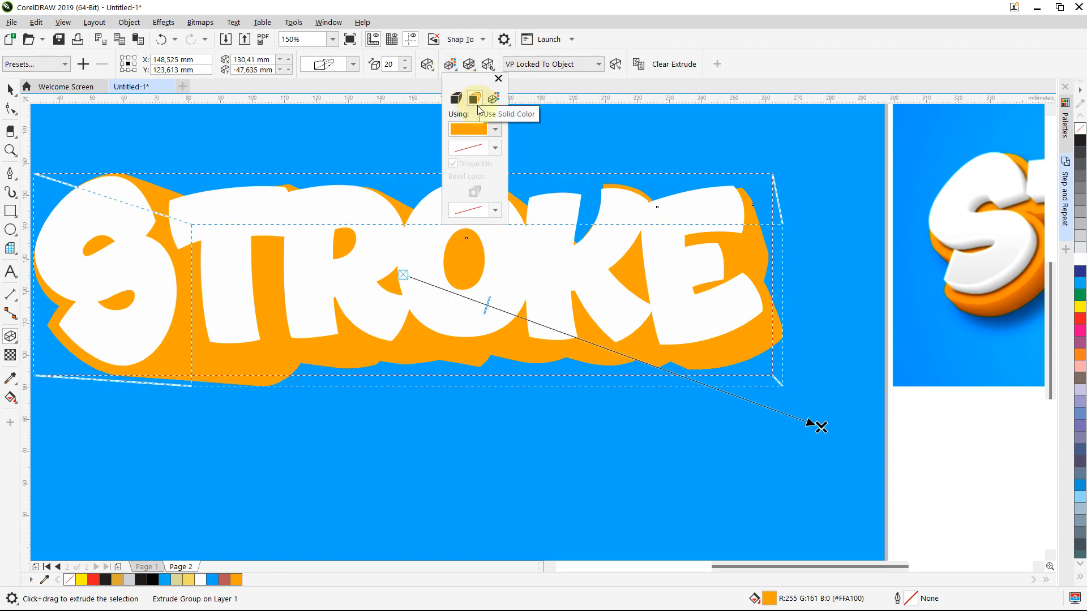
left_click(495, 133)
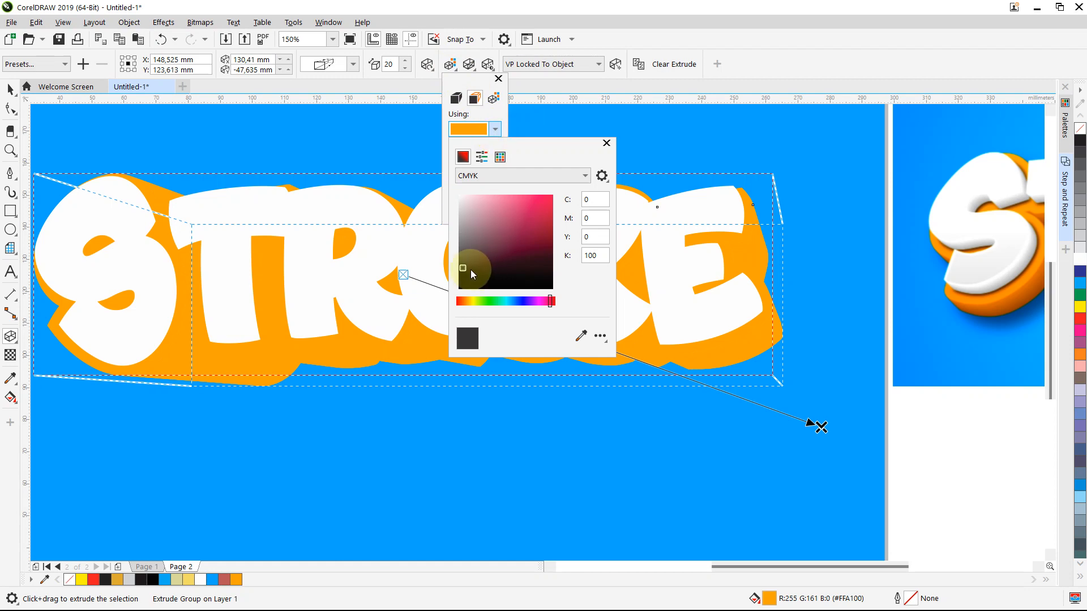
left_click_drag(465, 271, 464, 229)
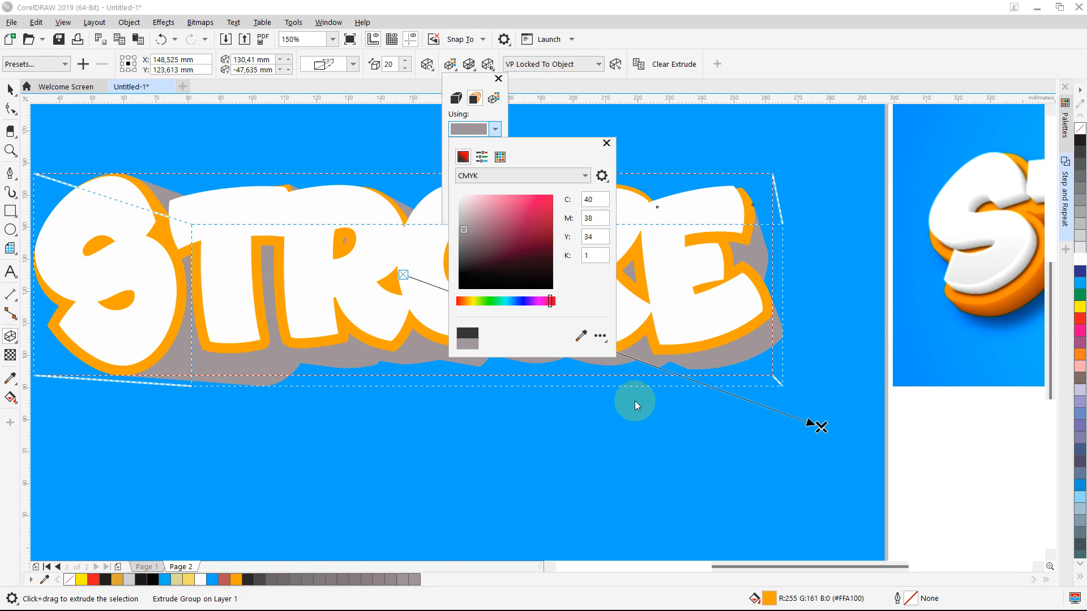
left_click(440, 436)
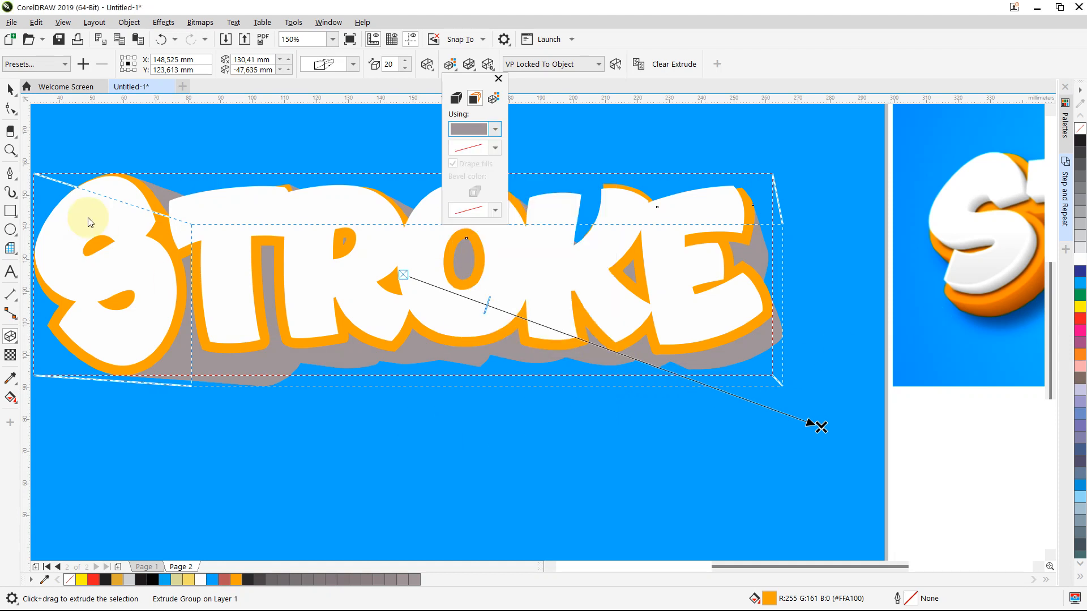
Move the reference image onto the blue page, directly above the extruded STROKE lettering
left_click(10, 90)
scroll(470, 303, "down", 2)
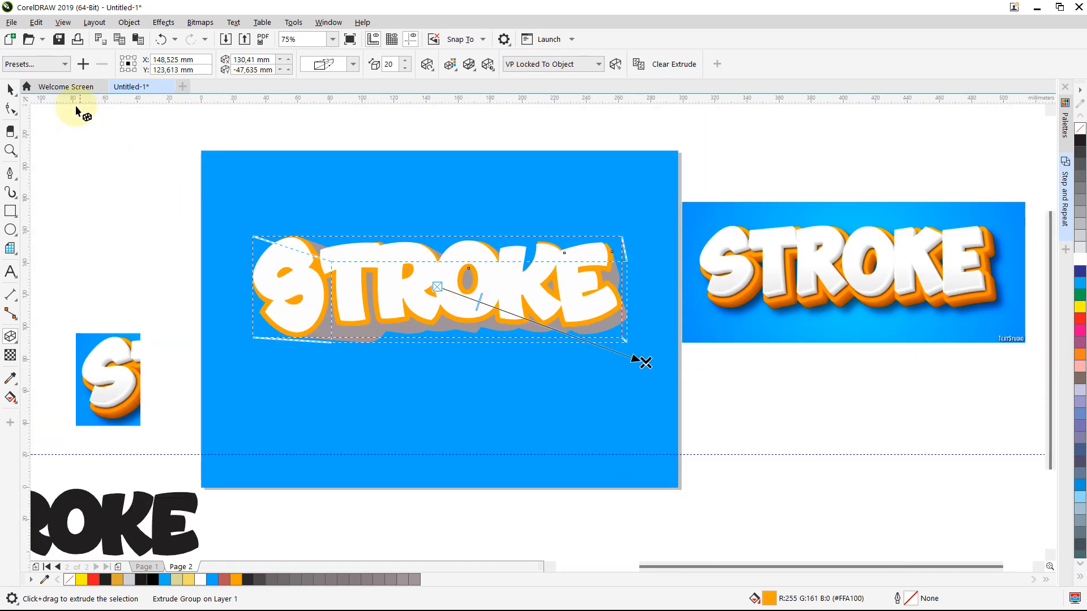
left_click(10, 90)
left_click_drag(772, 250, 348, 156)
Compare the extrusion direction and depth of the reference lettering with the grey extrusion behind the STROKE outline
left_click(9, 151)
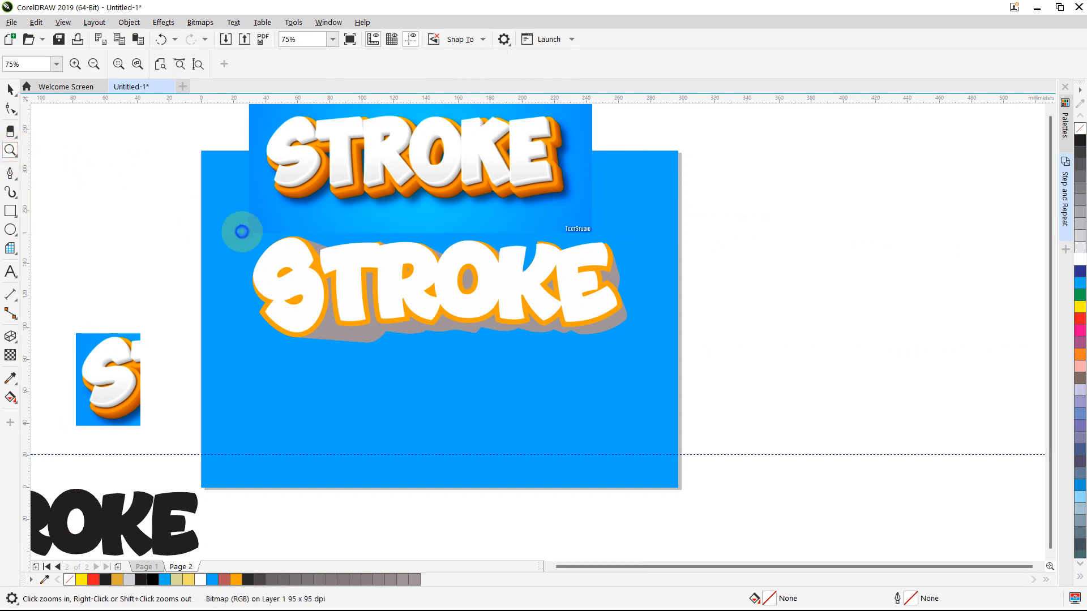
right_click(240, 231)
left_click(576, 289)
left_click(466, 309)
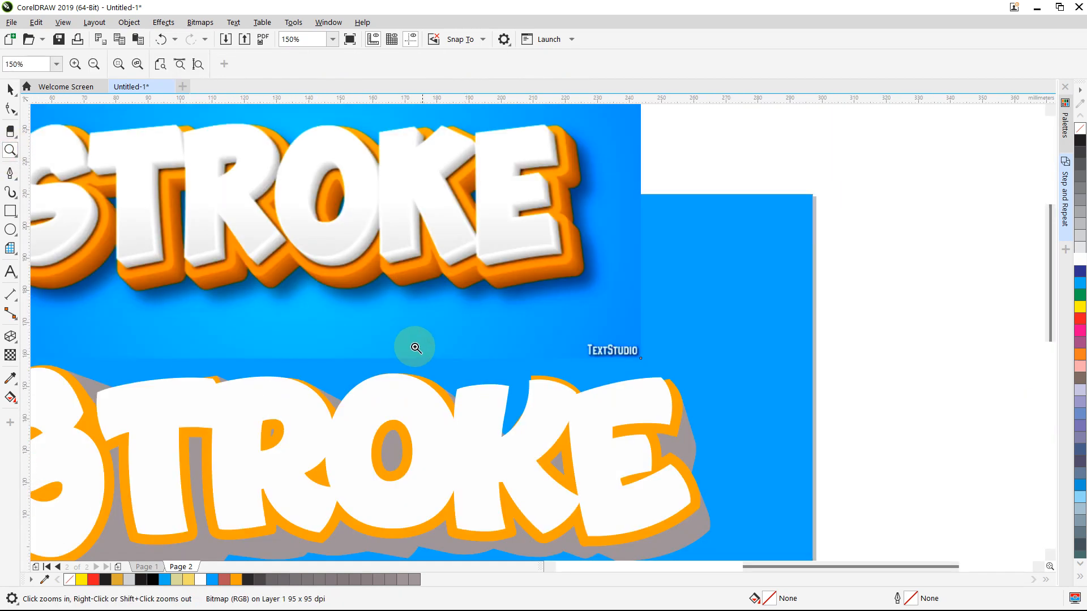
left_click(412, 347)
right_click(402, 372)
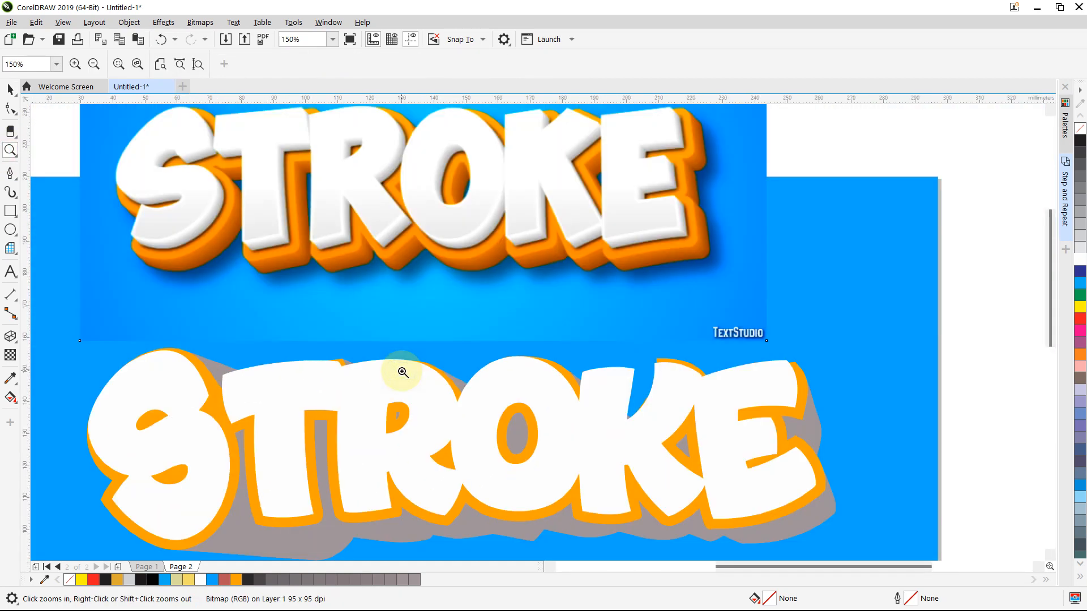
right_click(402, 372)
left_click(481, 380)
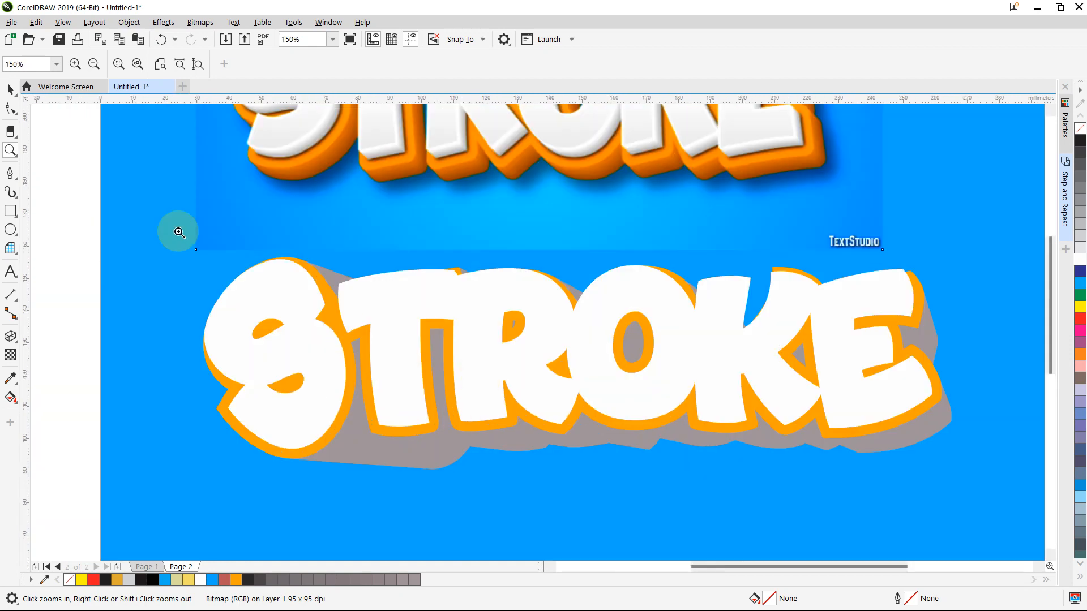
left_click(11, 89)
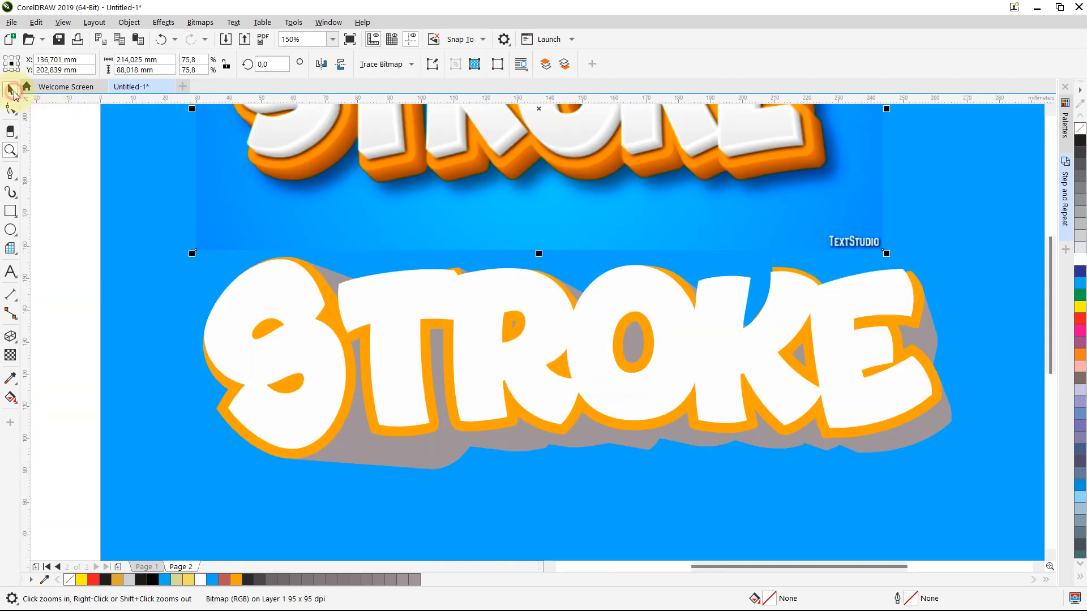
Reposition the orange outline's extrusion vanishing point to about 71.5 mm horizontally and -52.6 mm vertically
left_click(10, 336)
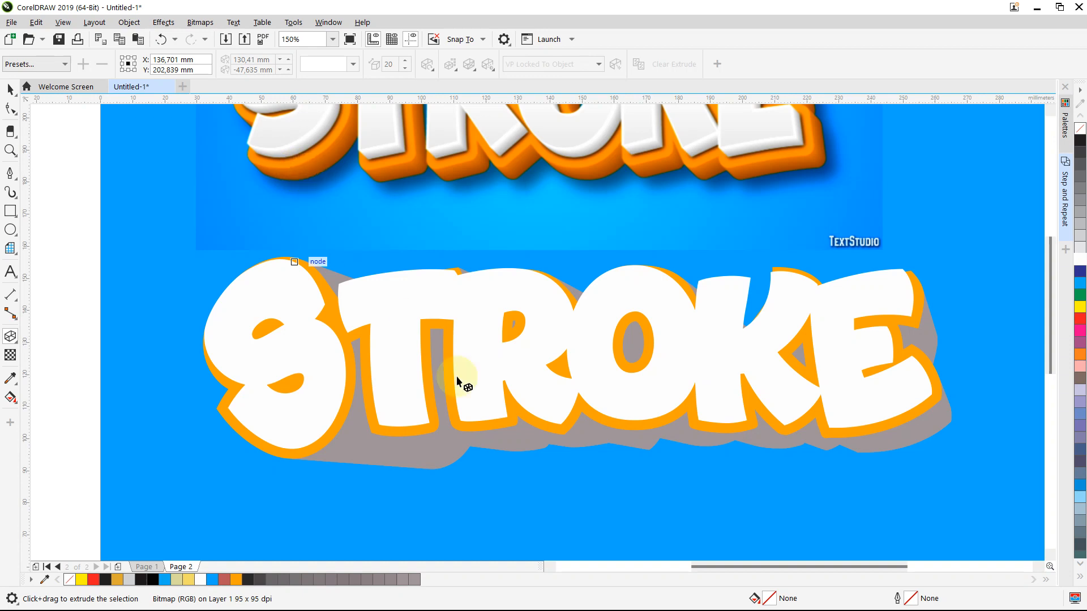
mouse_move(457, 447)
left_mouse_down()
mouse_move(978, 506)
mouse_move(956, 497)
left_mouse_up()
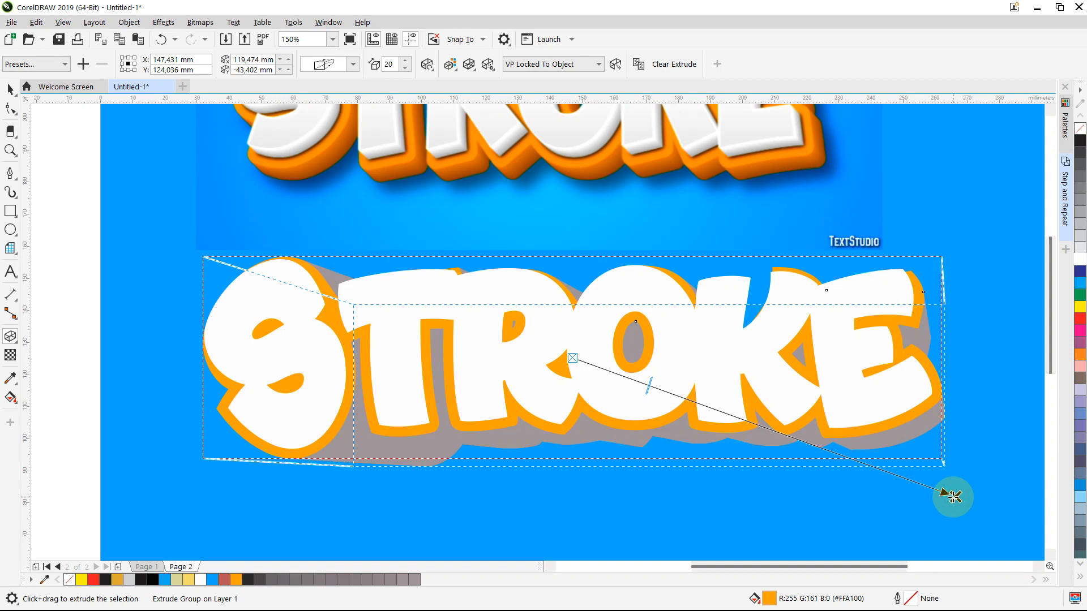
mouse_move(954, 497)
left_mouse_down()
mouse_move(910, 502)
mouse_move(873, 535)
left_mouse_up()
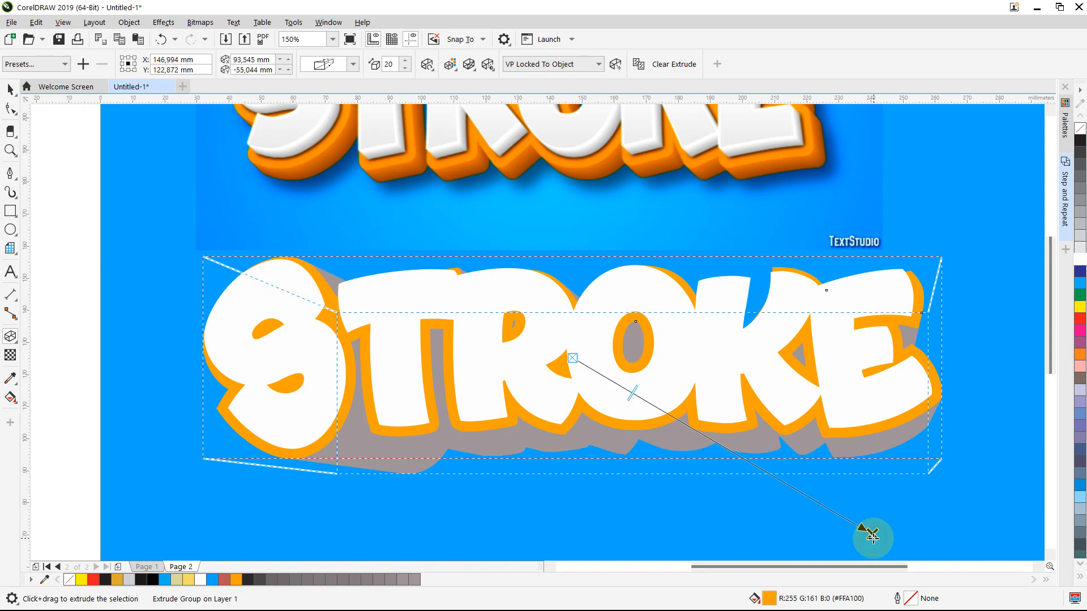
mouse_move(872, 537)
left_mouse_down()
mouse_move(840, 535)
mouse_move(835, 523)
left_mouse_up()
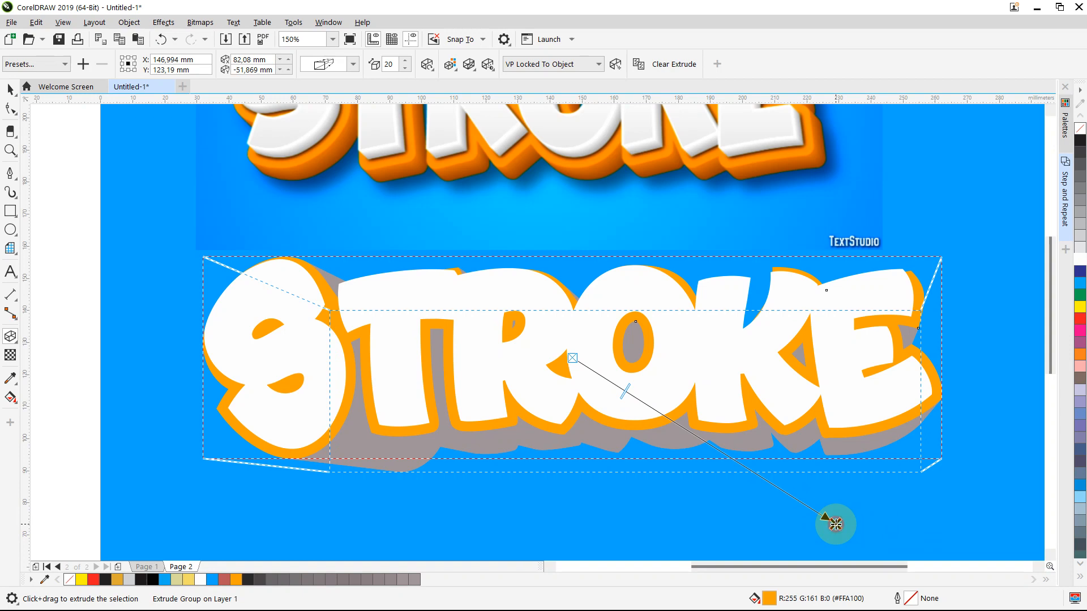
left_click_drag(836, 523, 771, 526)
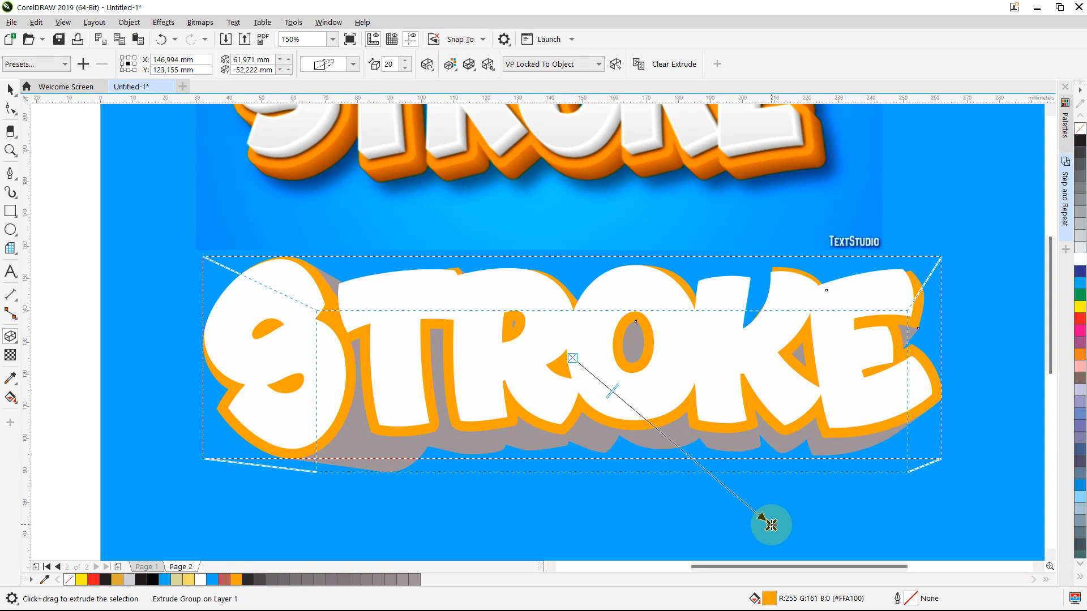
left_click_drag(771, 525, 824, 527)
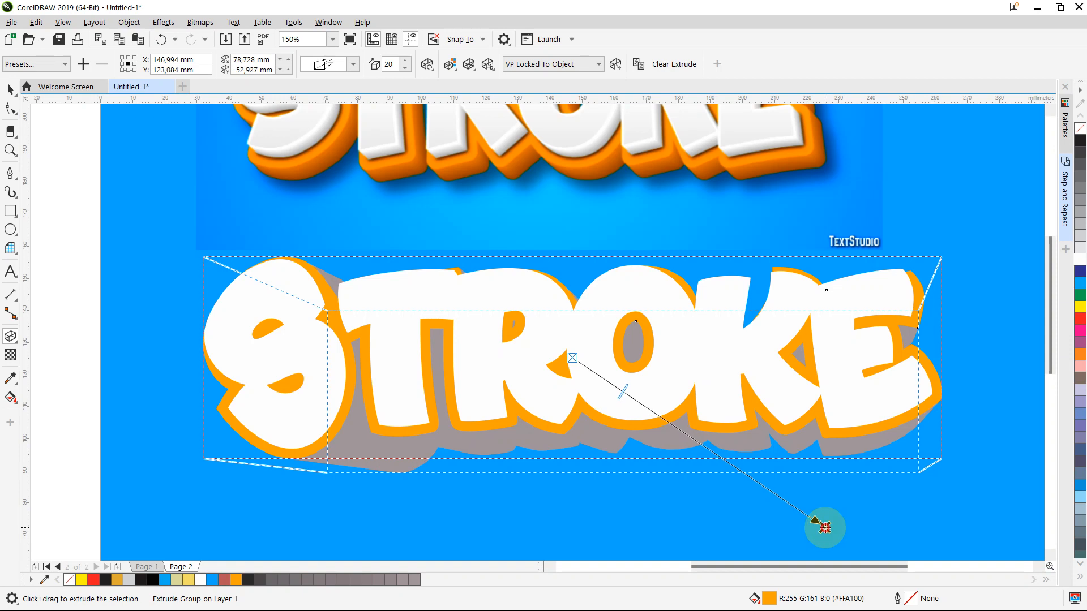
left_click_drag(825, 527, 809, 513)
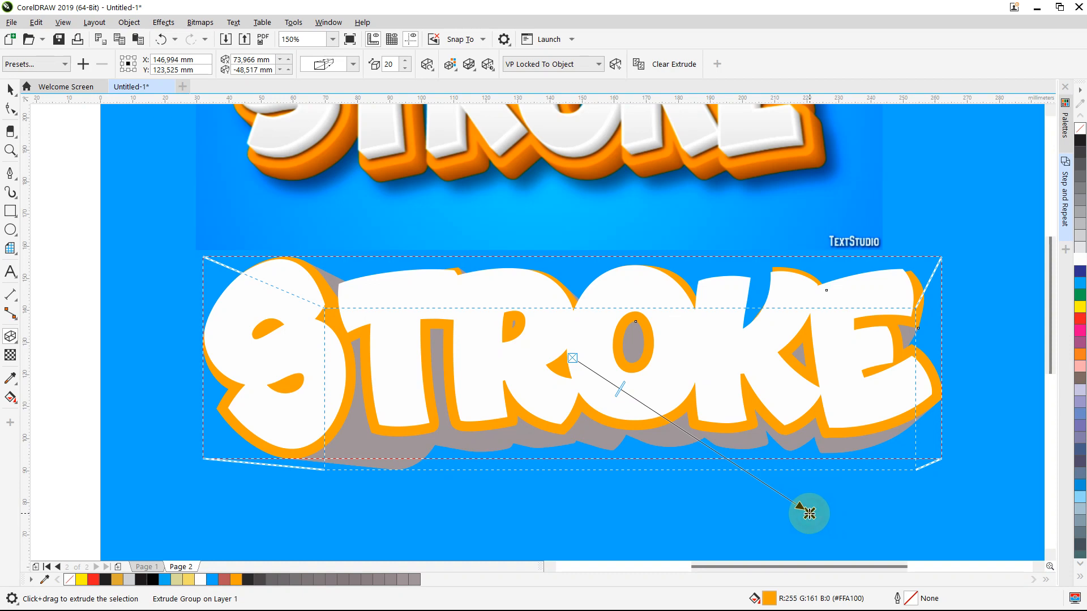
left_click_drag(809, 513, 801, 527)
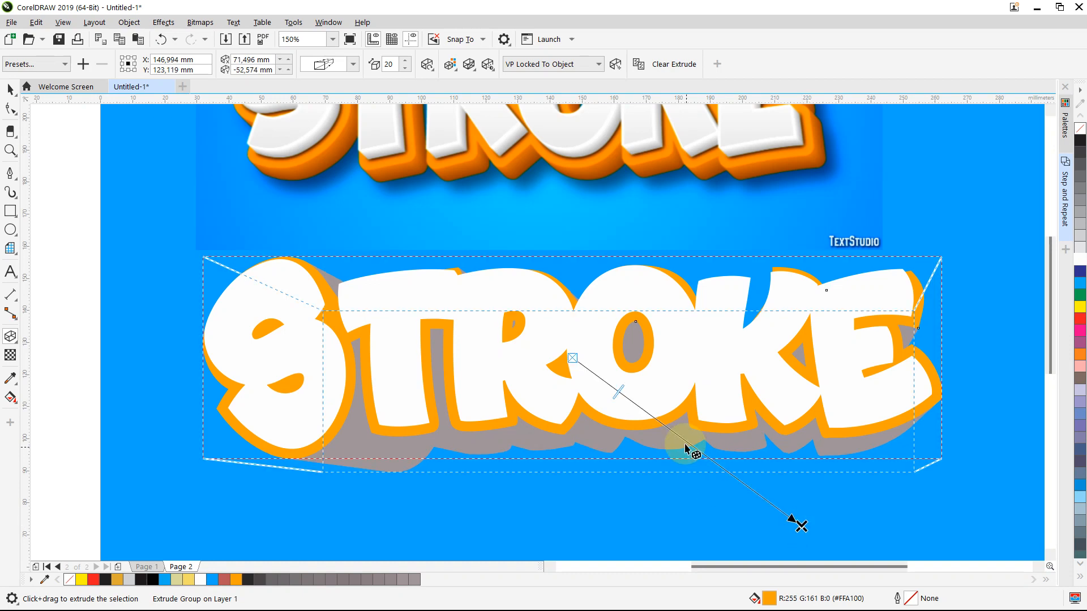
Reposition the vanishing point of the STROKE outline's extrusion to about 119.3 mm horizontally and -59.8 mm vertically
scroll(685, 445, "down", 2)
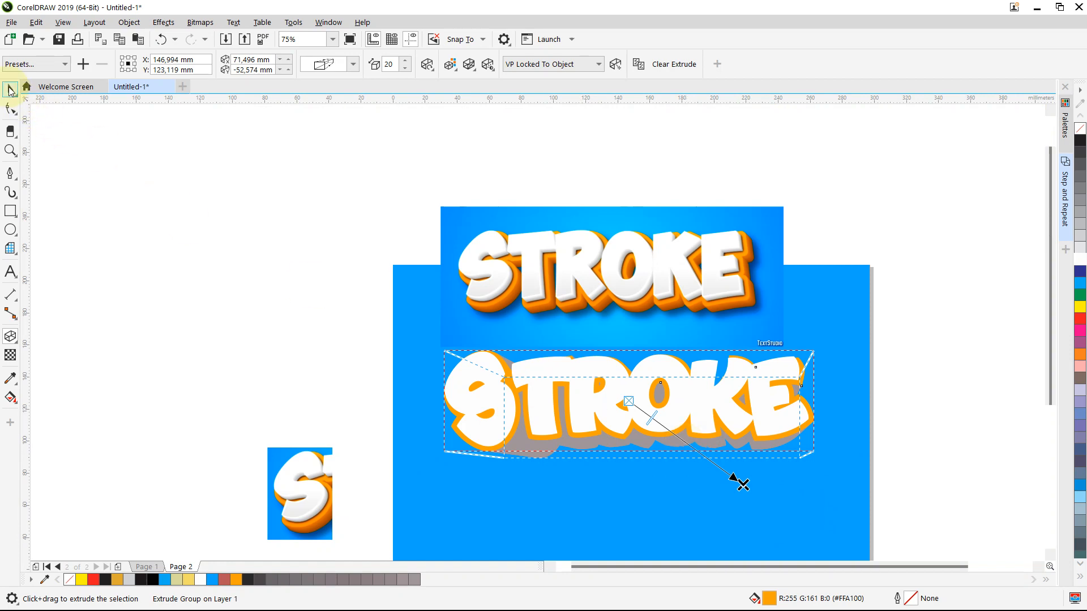
key("space")
left_click(175, 312)
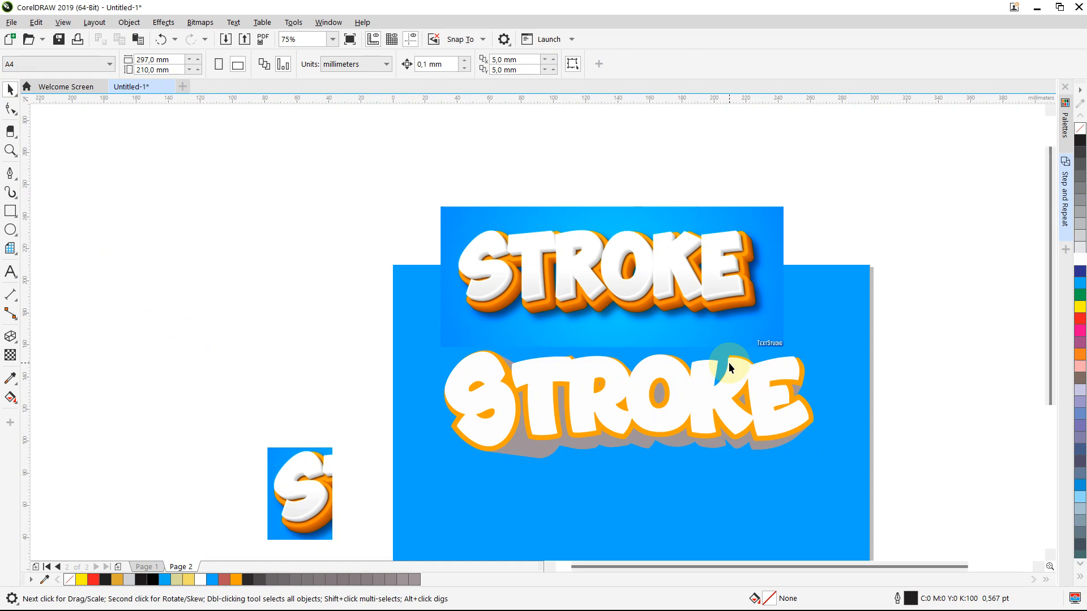
left_click(720, 446)
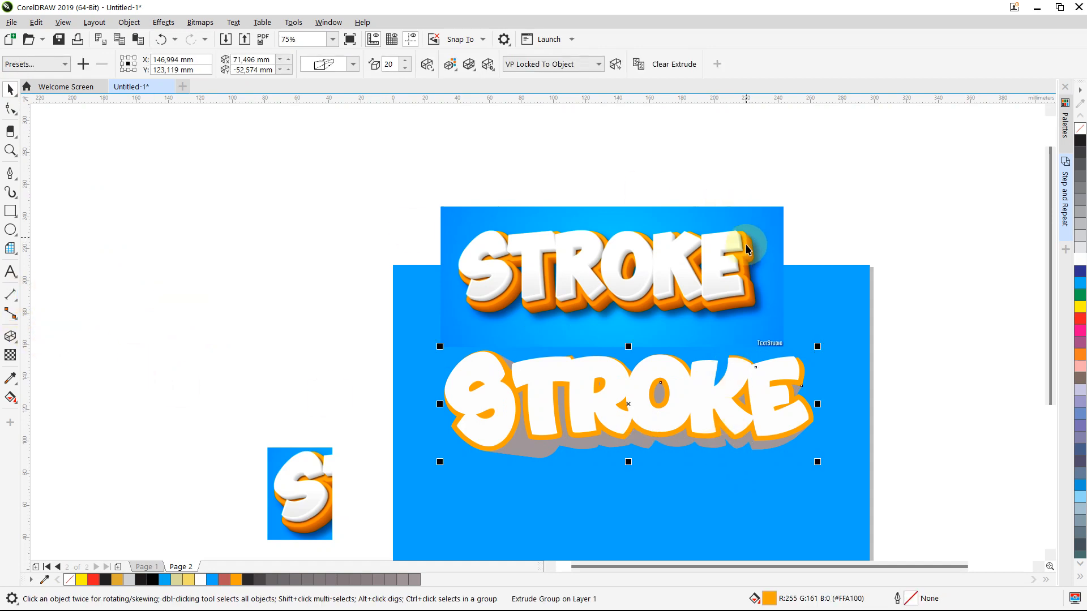
left_click(10, 336)
left_click_drag(744, 487, 856, 473)
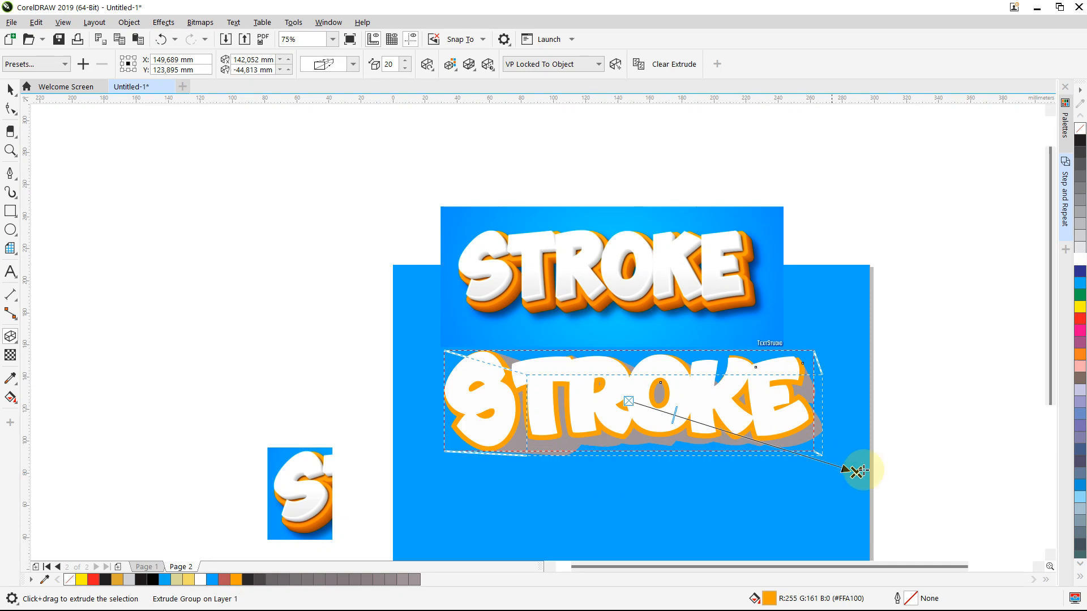
mouse_move(851, 472)
left_mouse_down()
mouse_move(838, 473)
mouse_move(838, 489)
mouse_move(829, 481)
mouse_move(839, 475)
left_mouse_up()
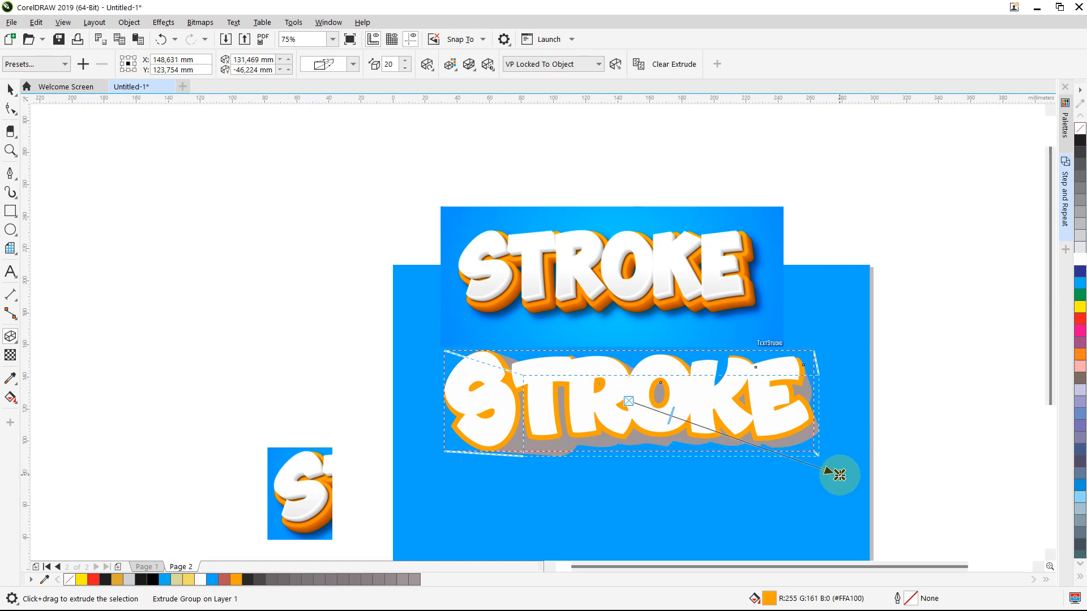
left_click_drag(839, 475, 818, 494)
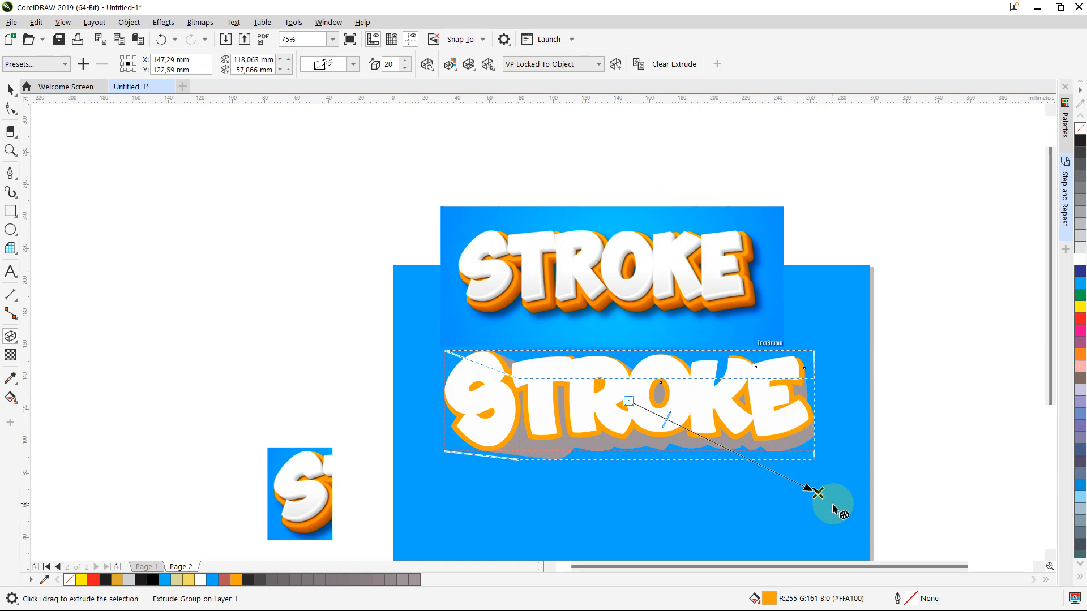
left_click_drag(818, 492, 819, 488)
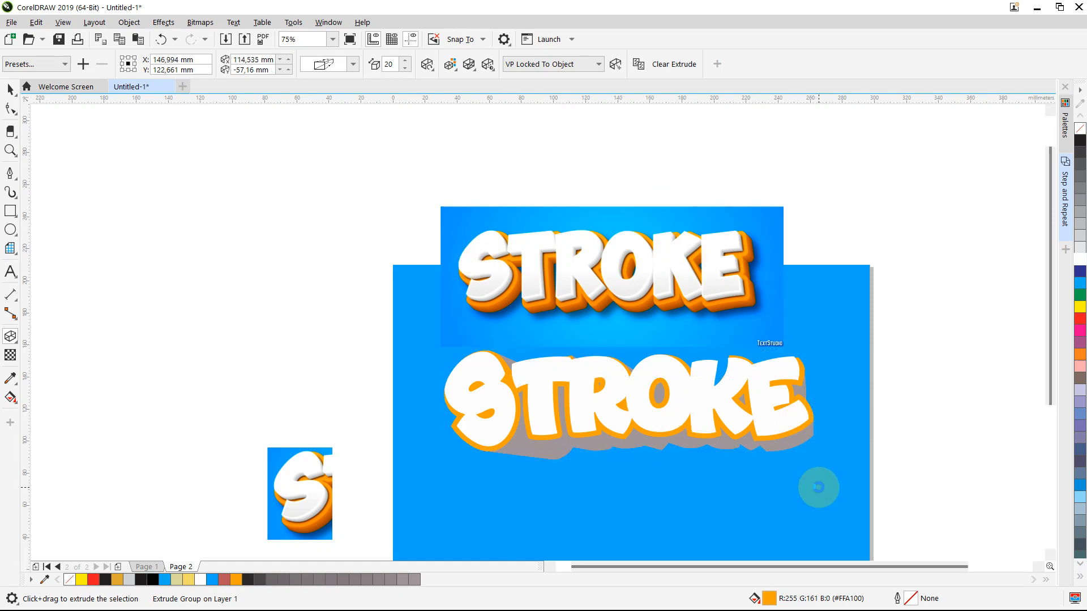
left_click(766, 466)
scroll(766, 466, "up", 2)
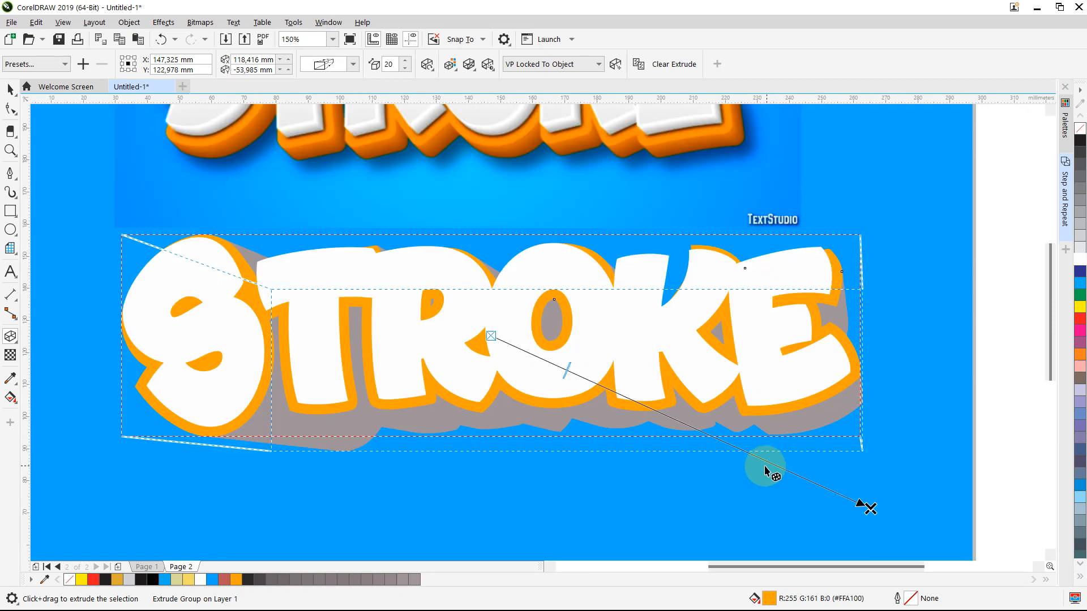
scroll(748, 469, "down", 2)
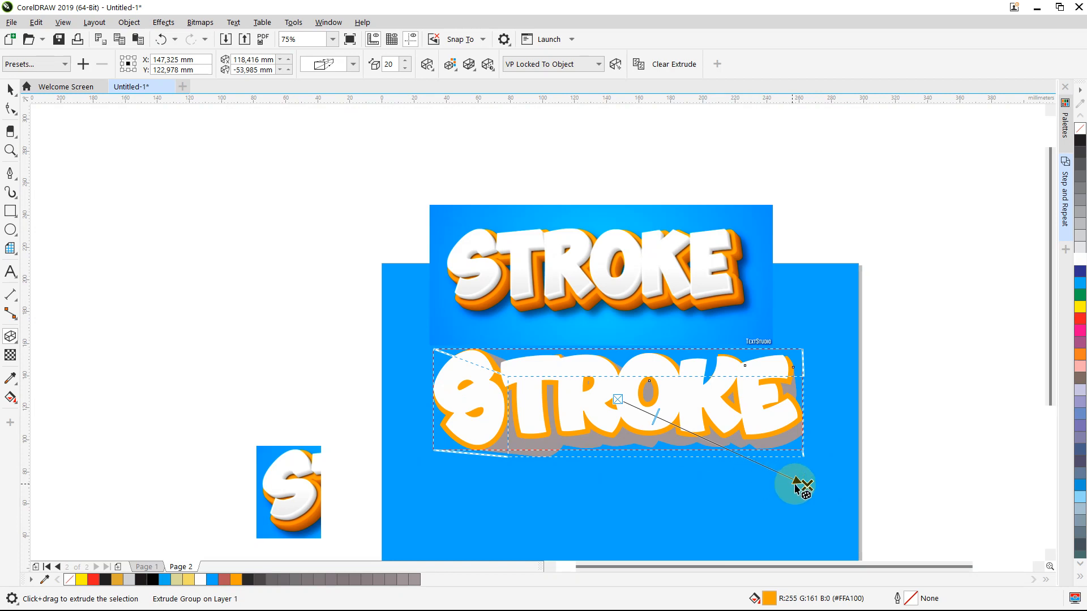
left_click_drag(807, 485, 808, 495)
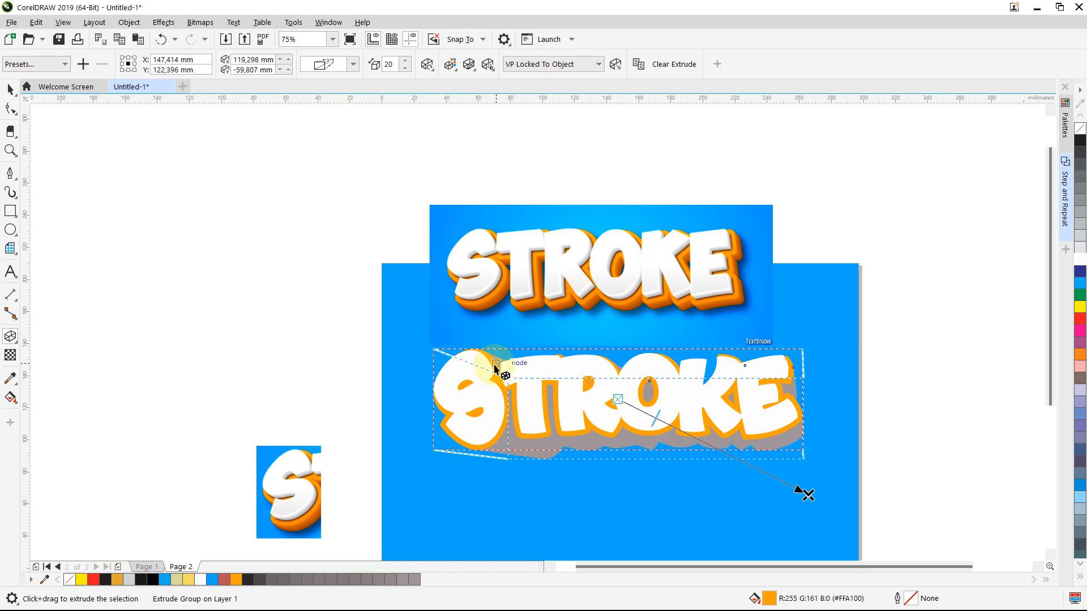
Switch the STROKE extrusion's colour from a solid fill to colour shading
scroll(499, 365, "down", 2)
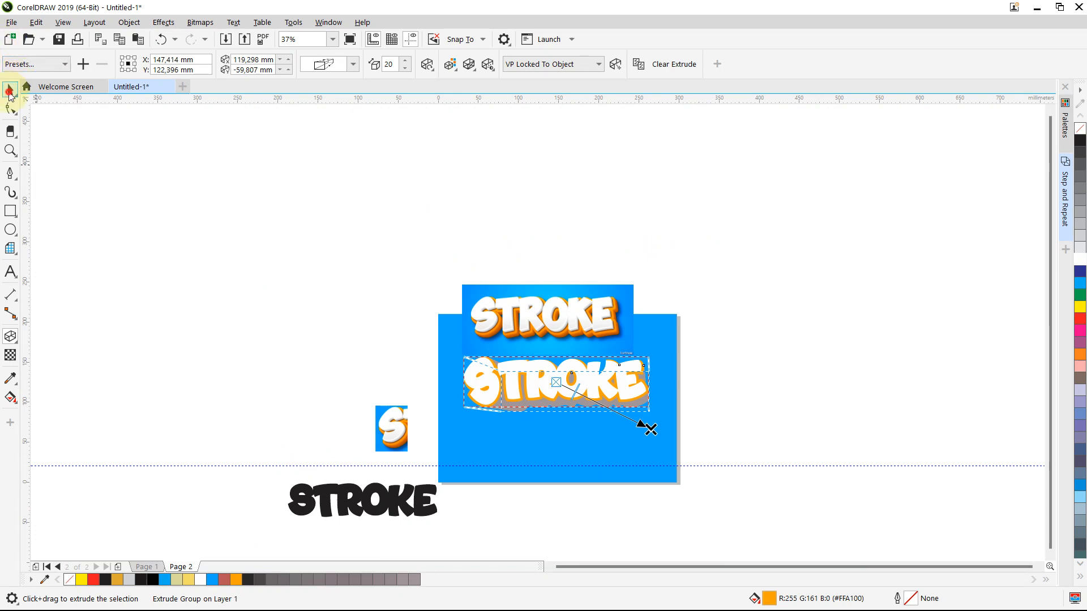
left_click(9, 89)
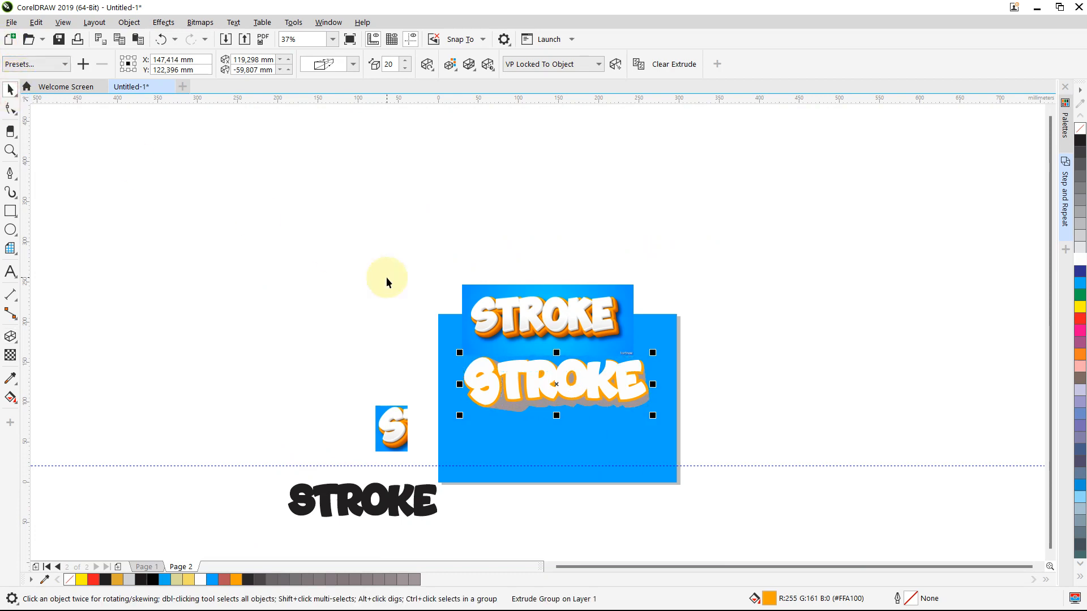
left_click(453, 66)
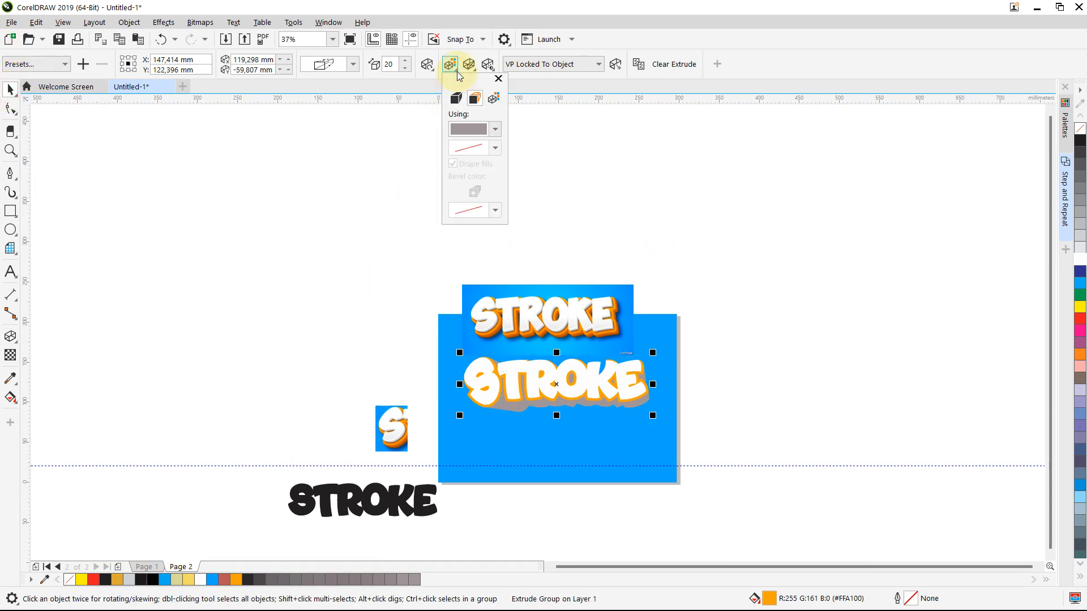
left_click(474, 145)
left_click(491, 148)
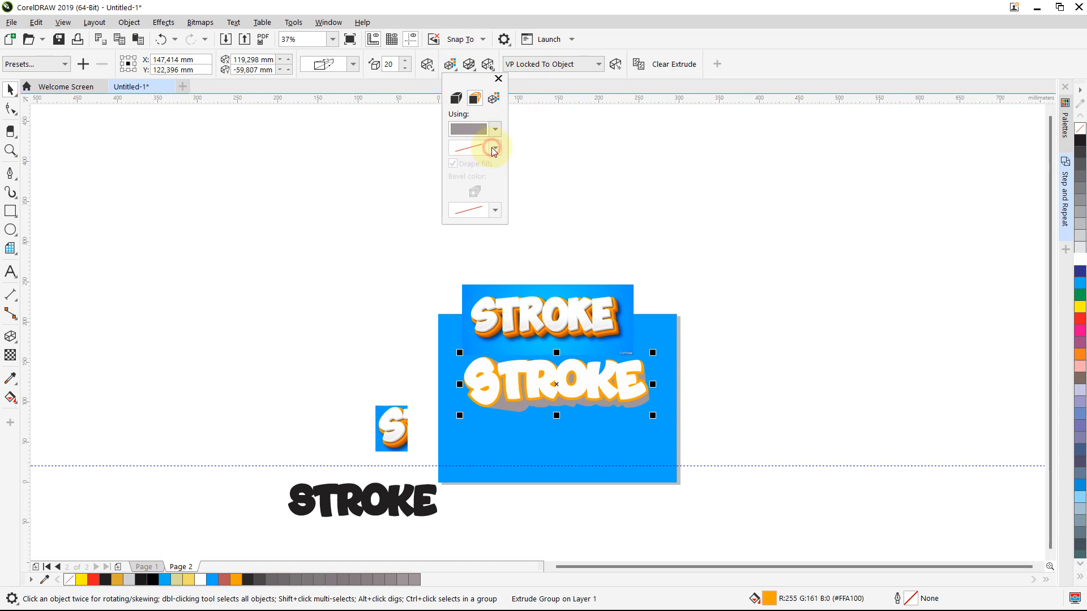
left_click(494, 100)
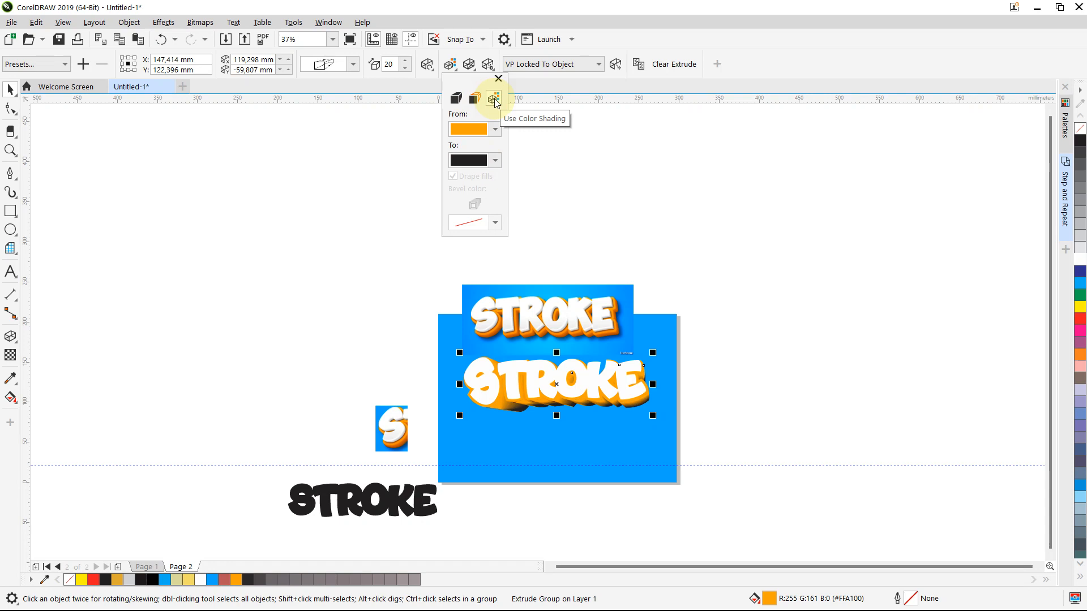
Sample the shading's orange start colour for its end colour and darken it to brown, C36 M69 Y100 K36
left_click(494, 165)
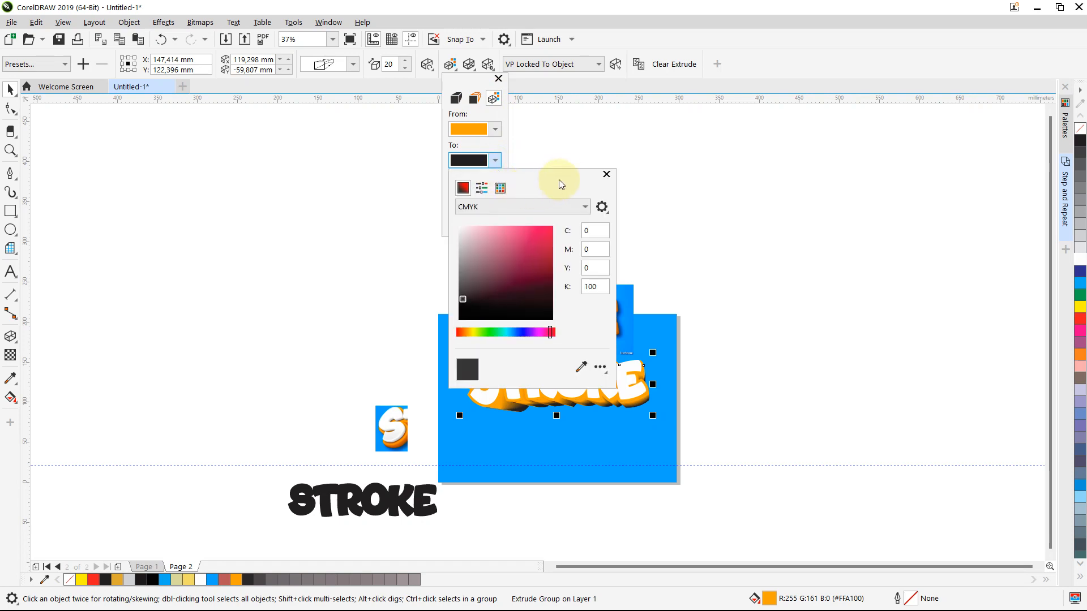
left_click(503, 138)
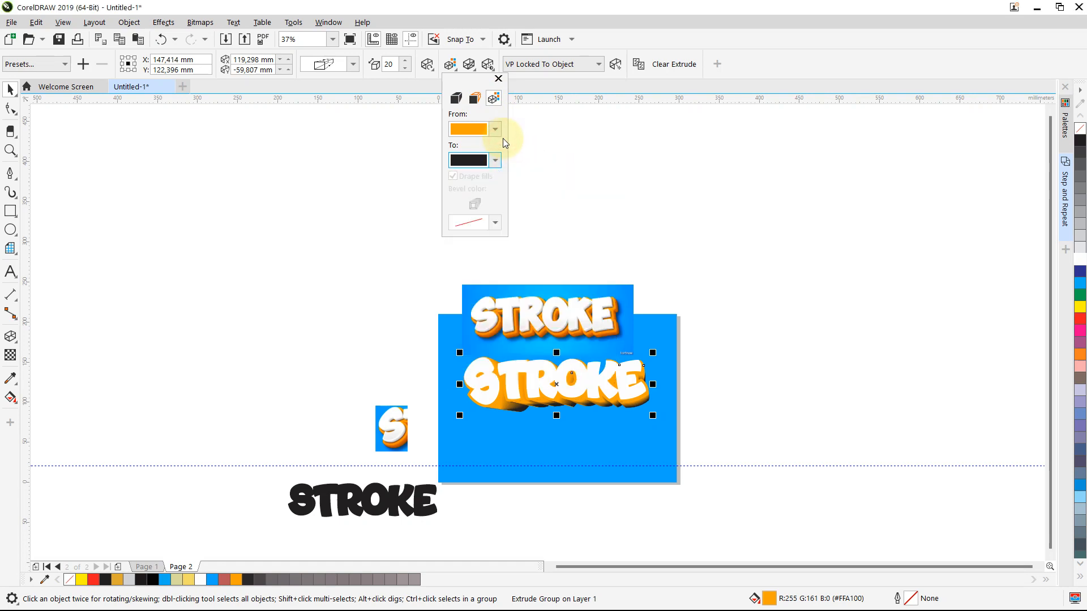
left_click(496, 161)
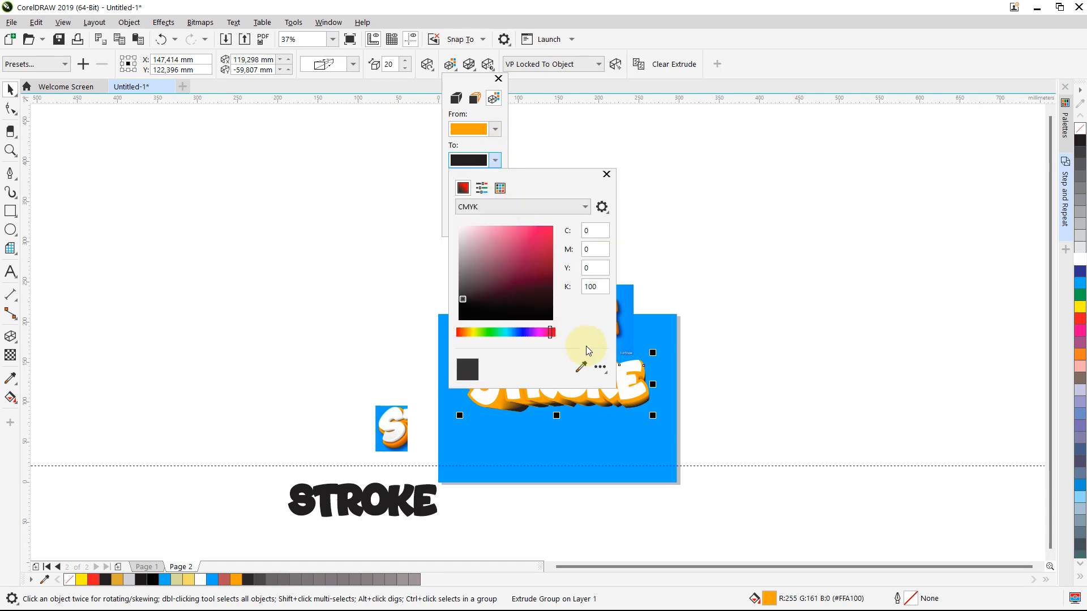
left_click(581, 367)
left_click(474, 130)
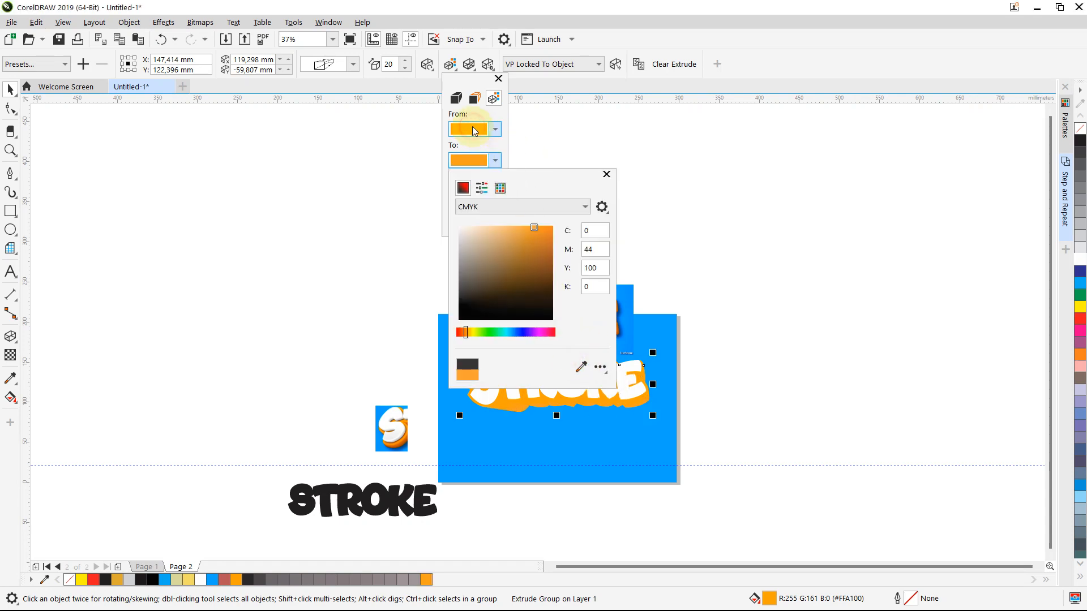
left_click_drag(535, 226, 546, 267)
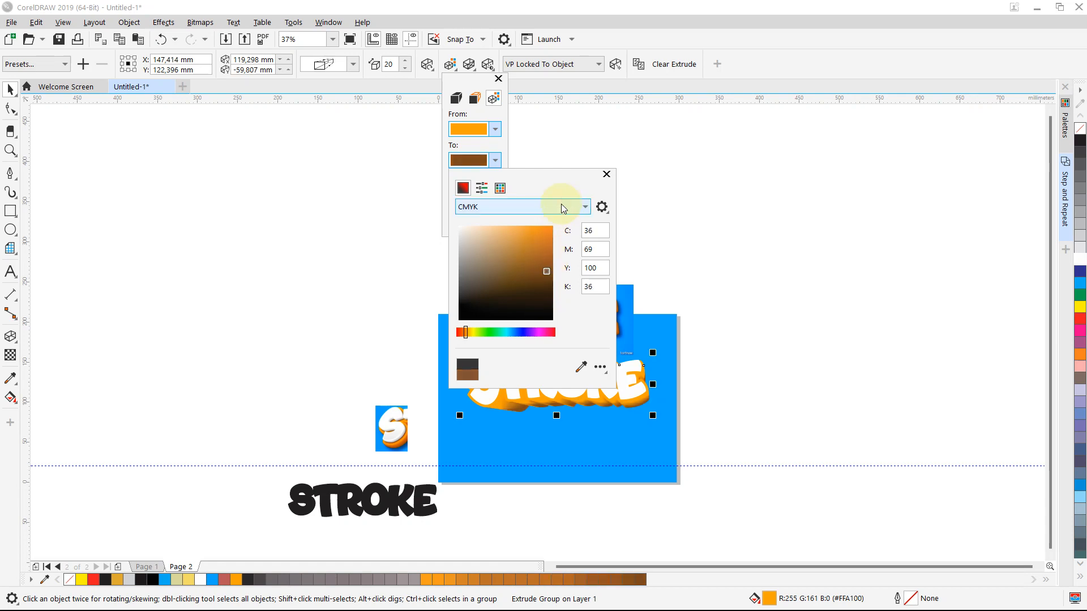
left_click(709, 197)
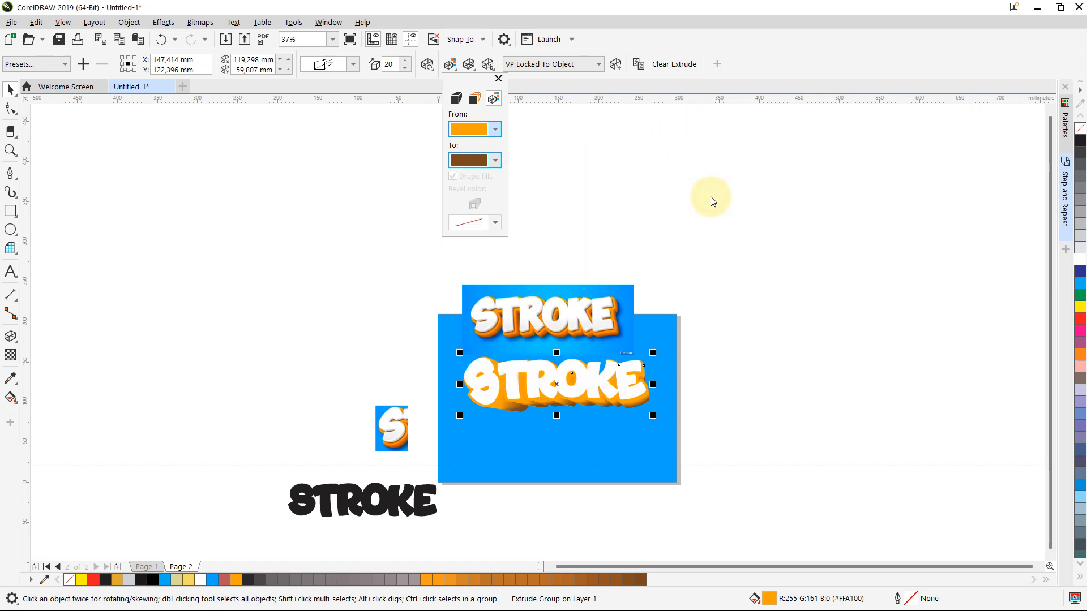
left_click(606, 411)
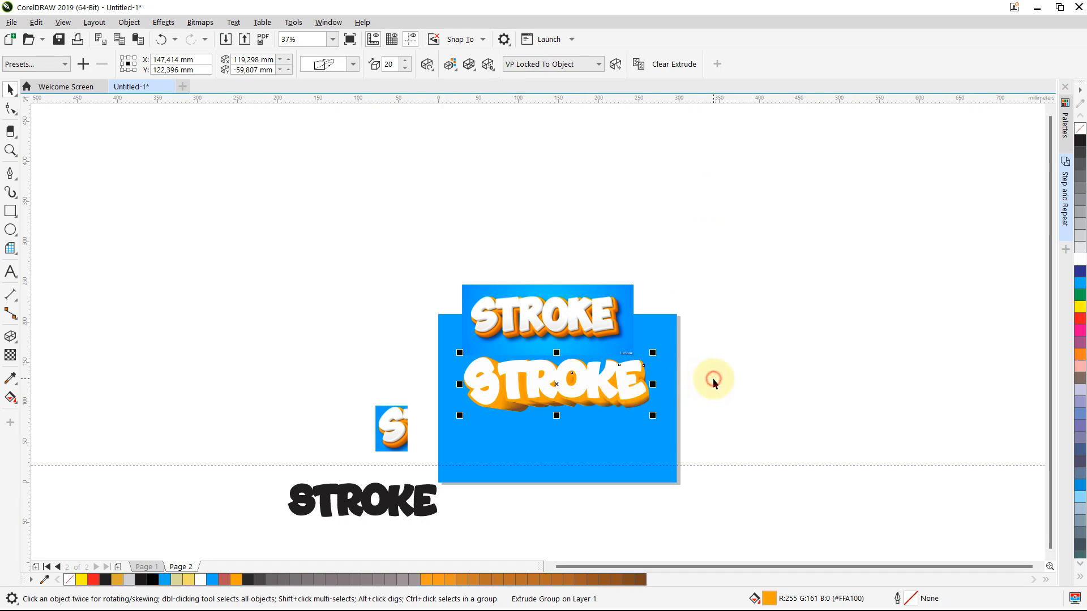
scroll(712, 379, "up", 2)
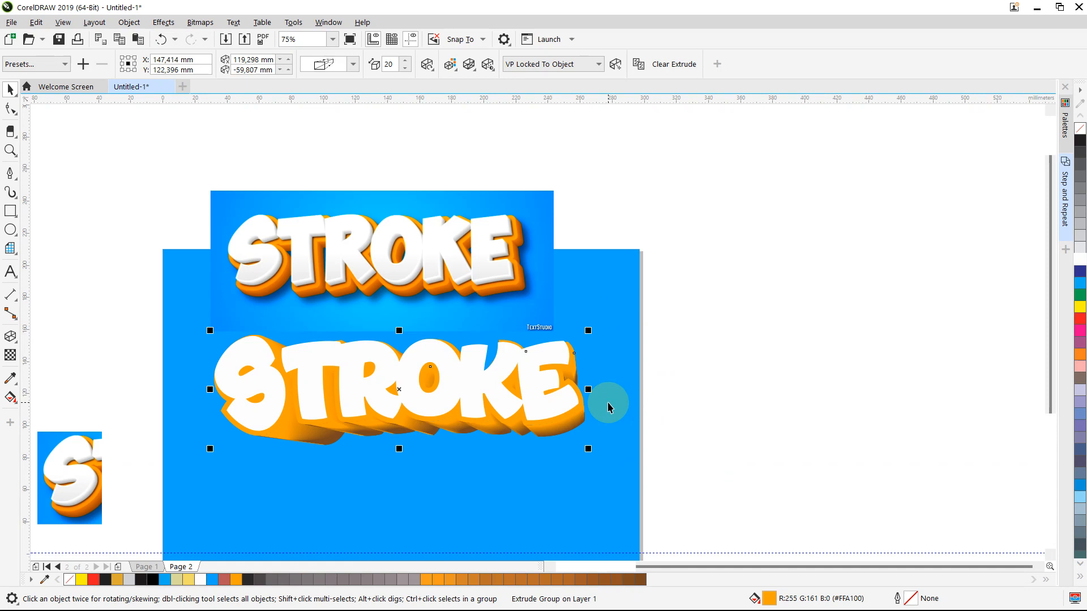
scroll(607, 402, "down", 2)
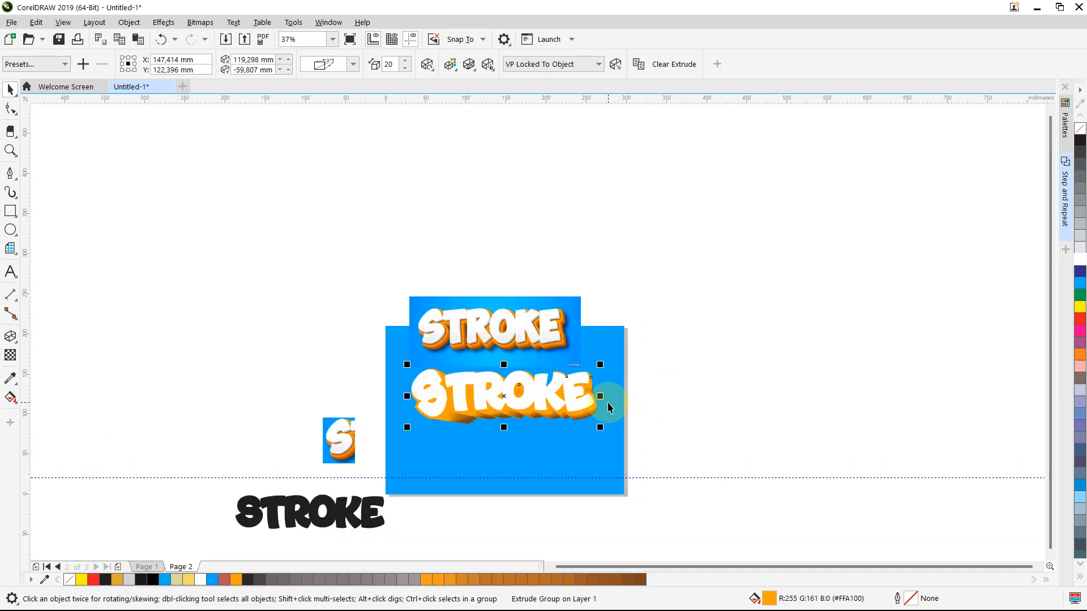
left_click(663, 371)
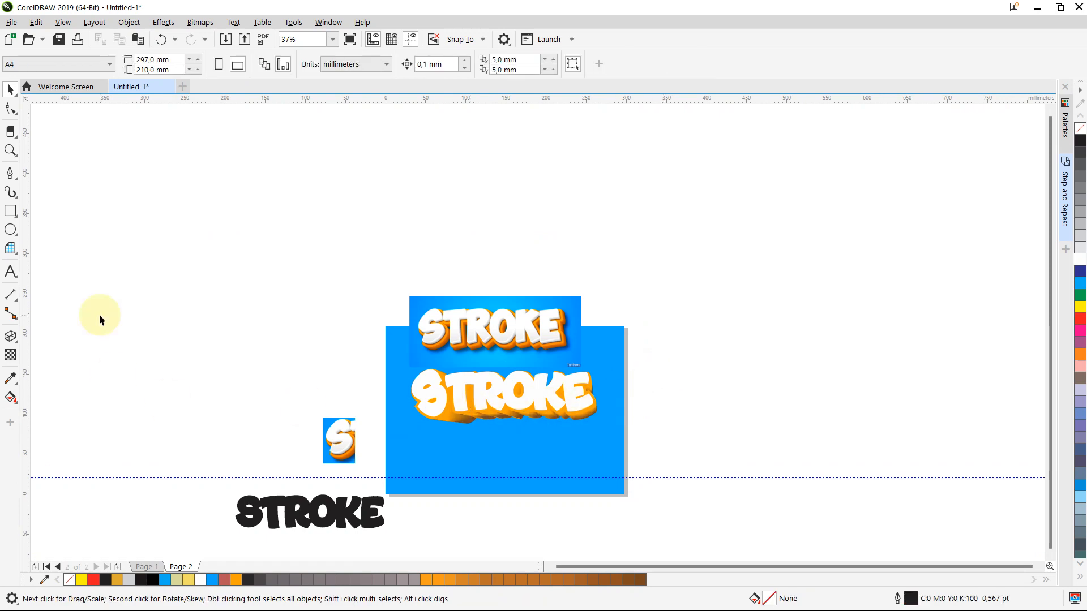
Try the solid grey fill on the STROKE extrusion in place of the orange-to-brown shading
left_click(11, 336)
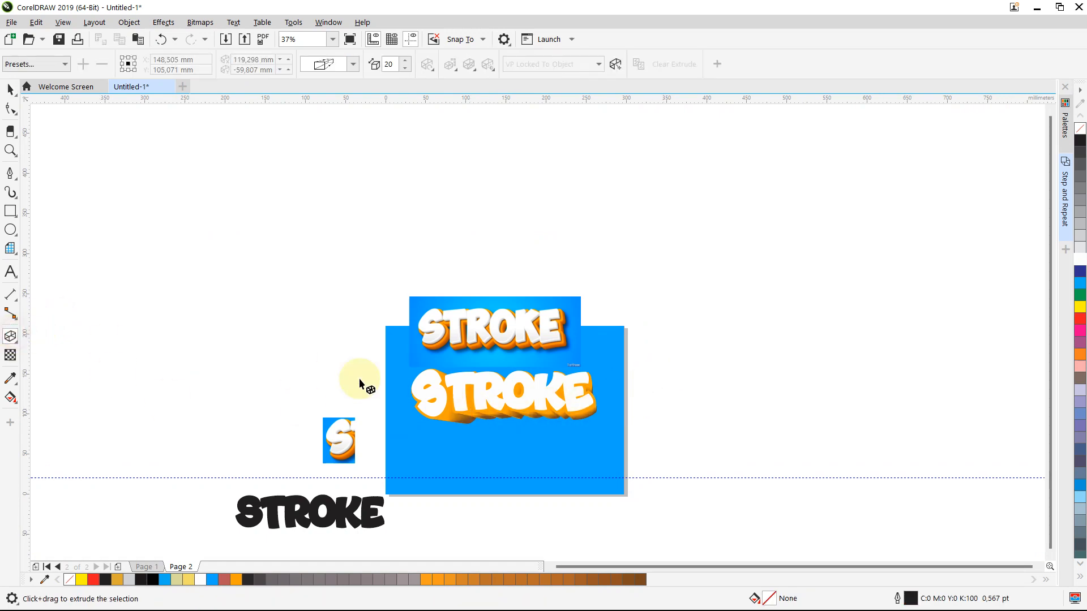
left_click(464, 428)
scroll(463, 428, "up", 3)
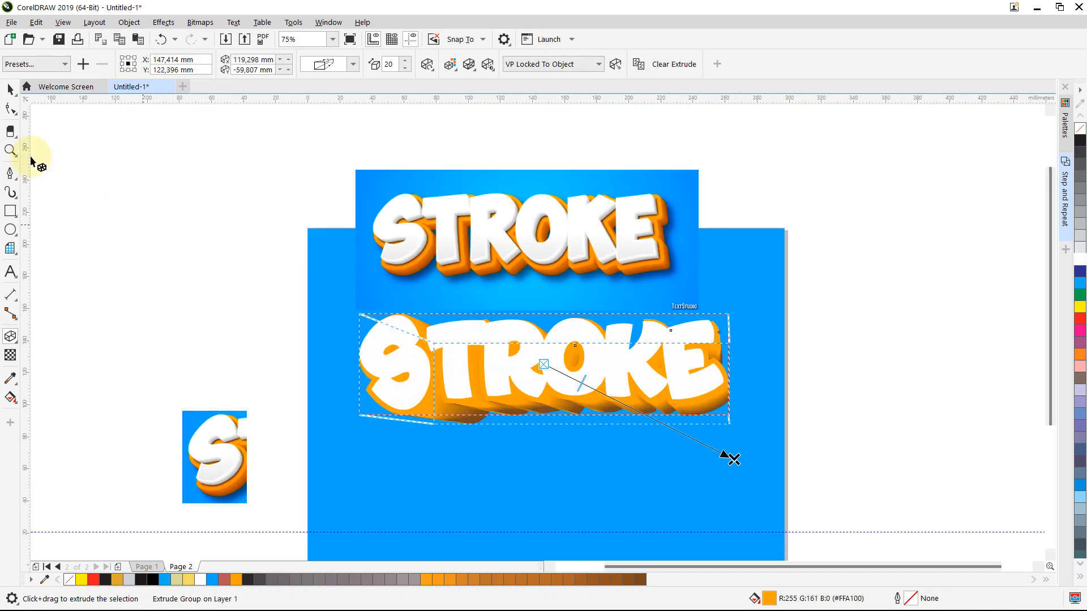
left_click(10, 89)
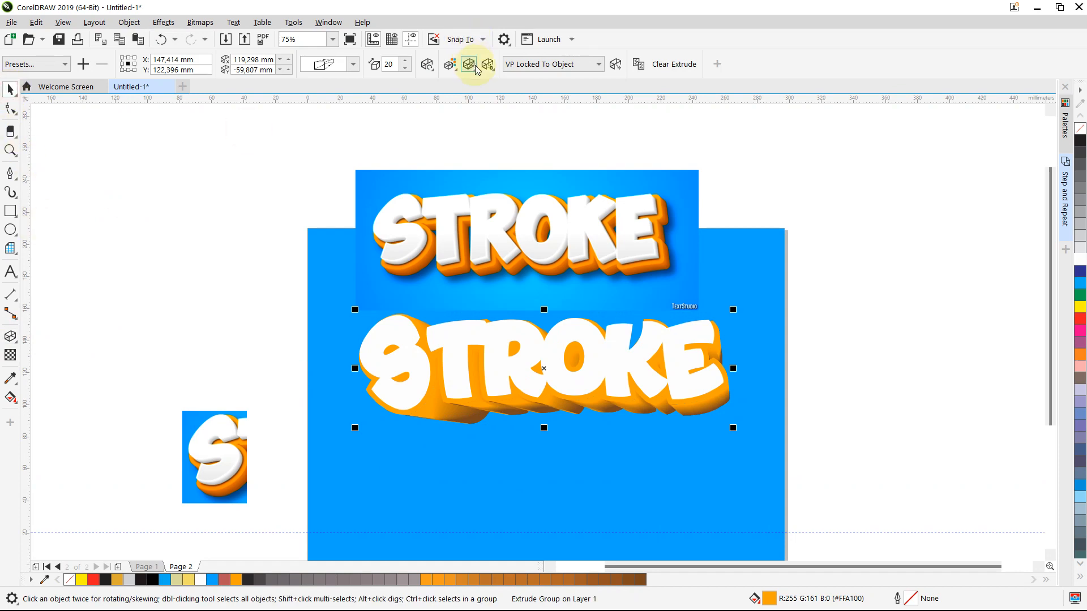
left_click(450, 64)
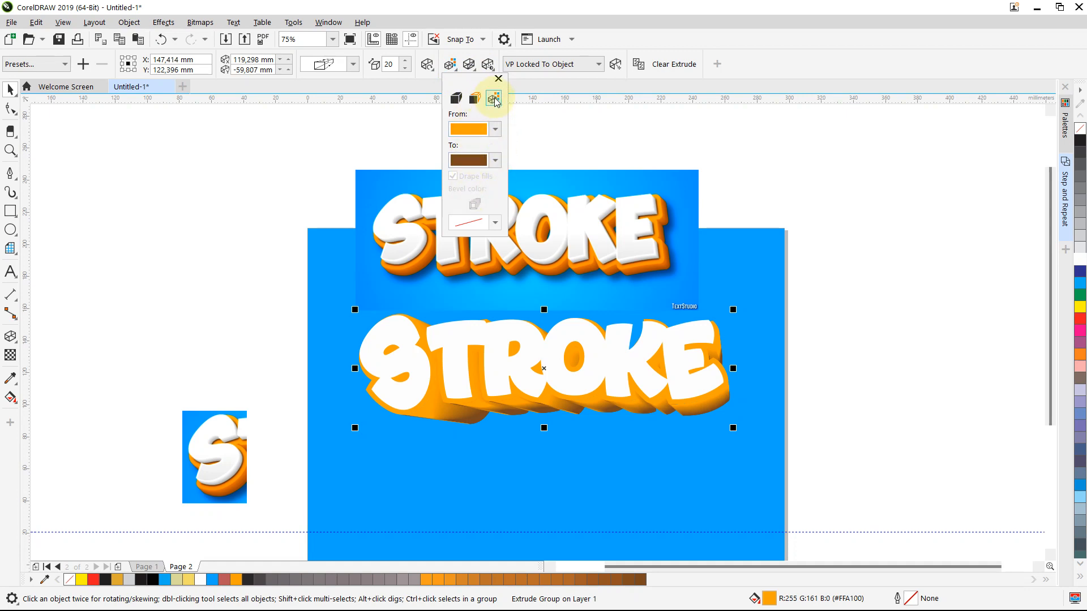
left_click(474, 98)
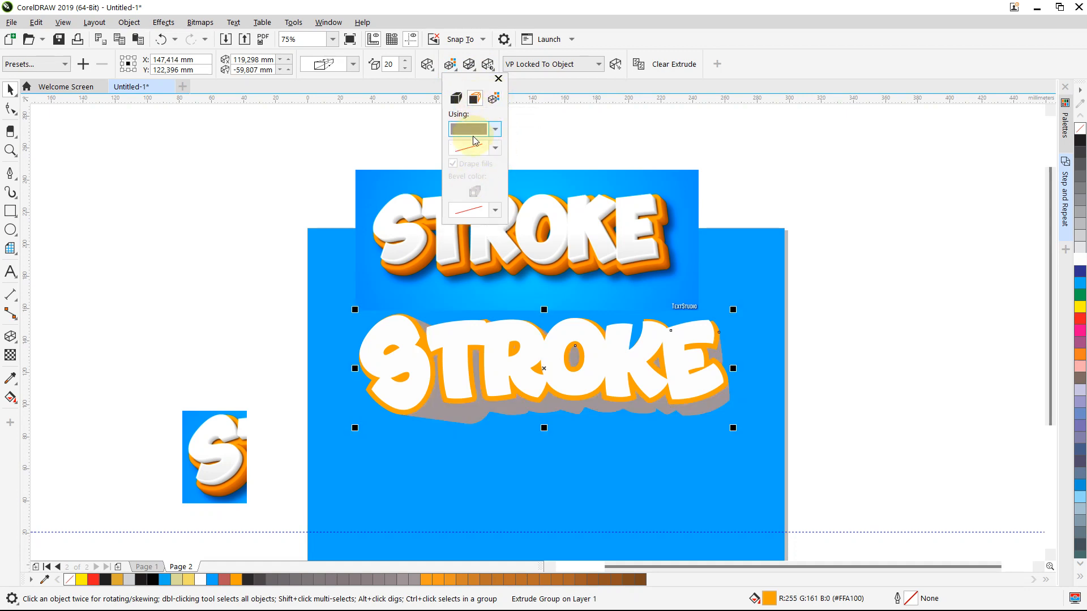
left_click(363, 133)
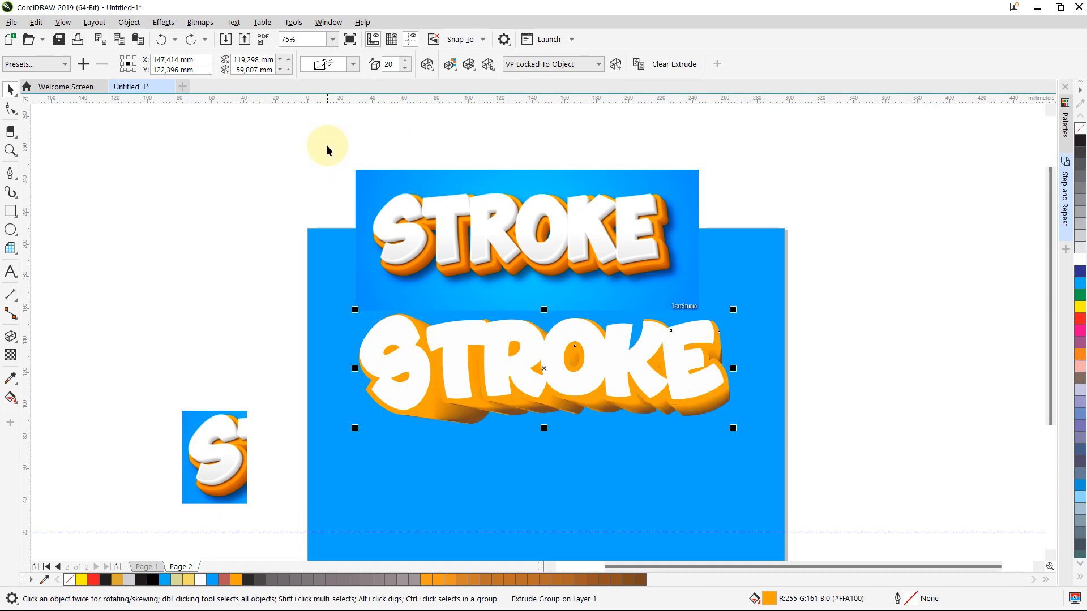
Examine the bevel and lighting settings available for the STROKE extrusion
left_click(470, 66)
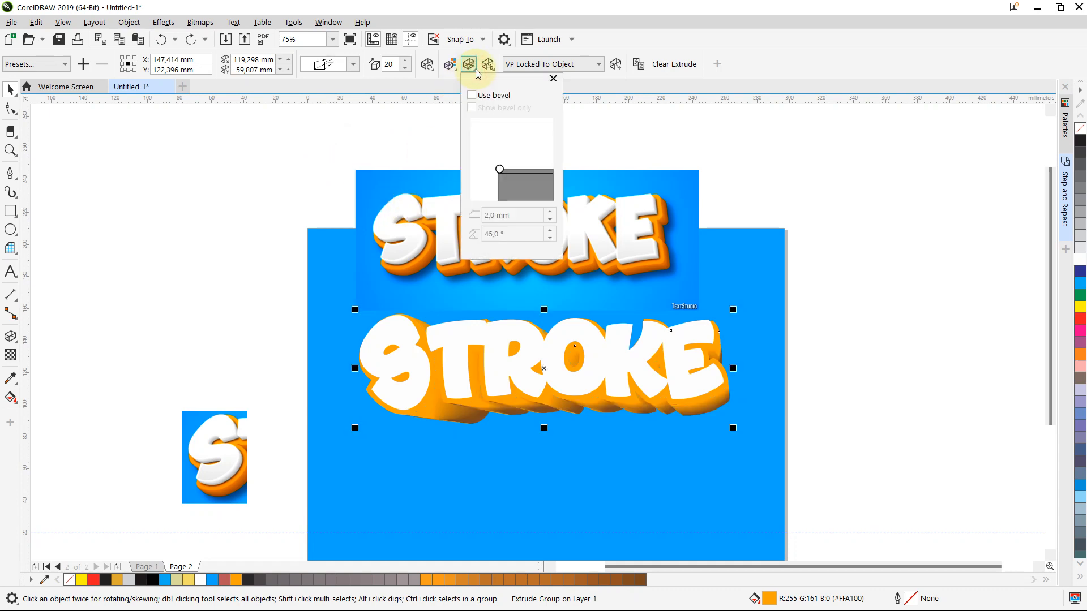
left_click(488, 66)
left_click(494, 70)
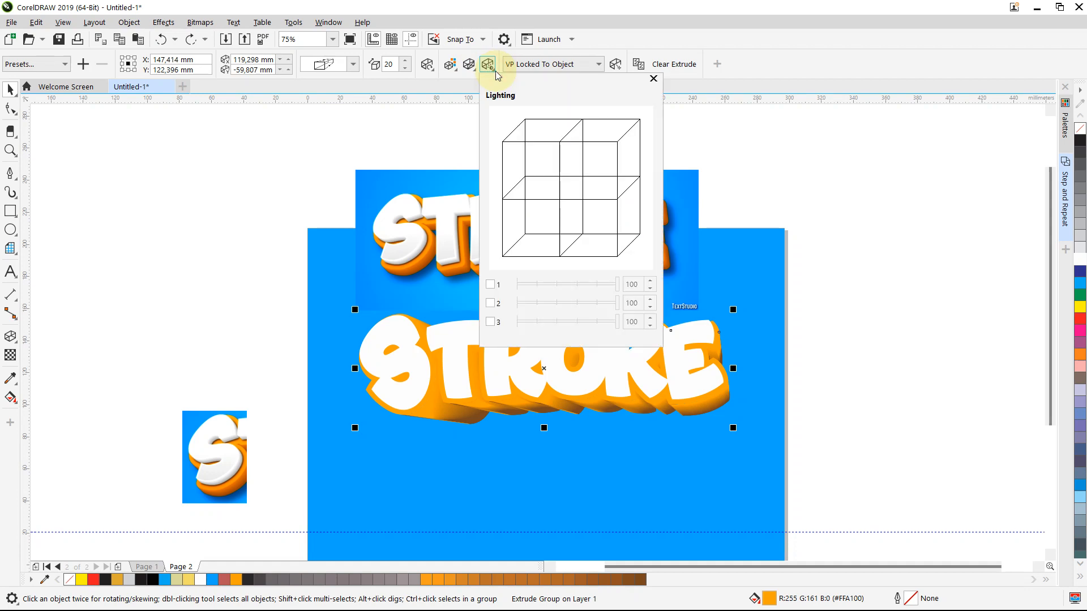
left_click(460, 87)
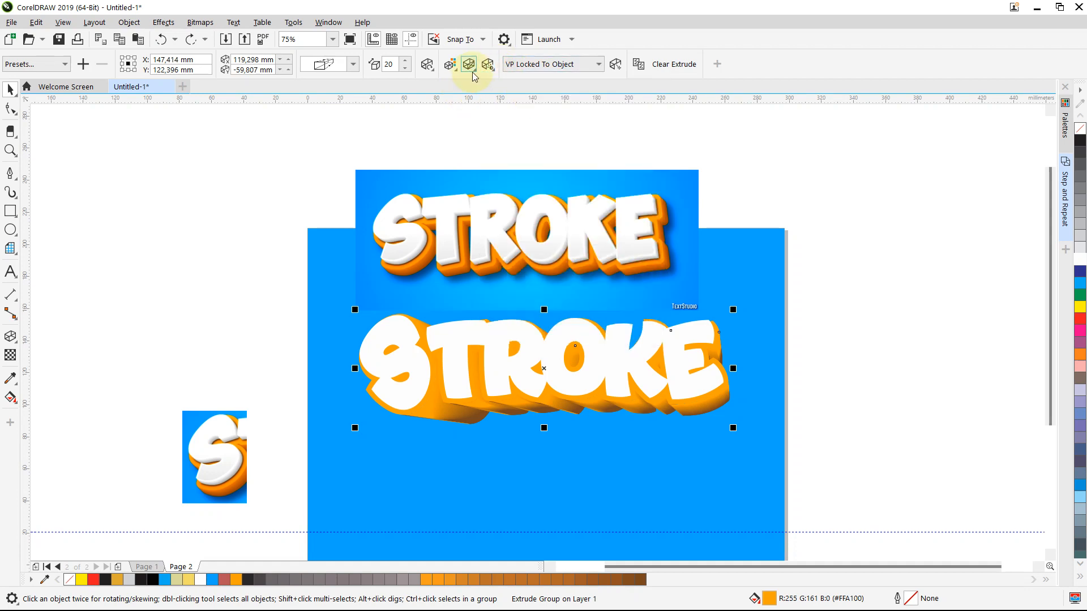
left_click(475, 76)
left_click(460, 77)
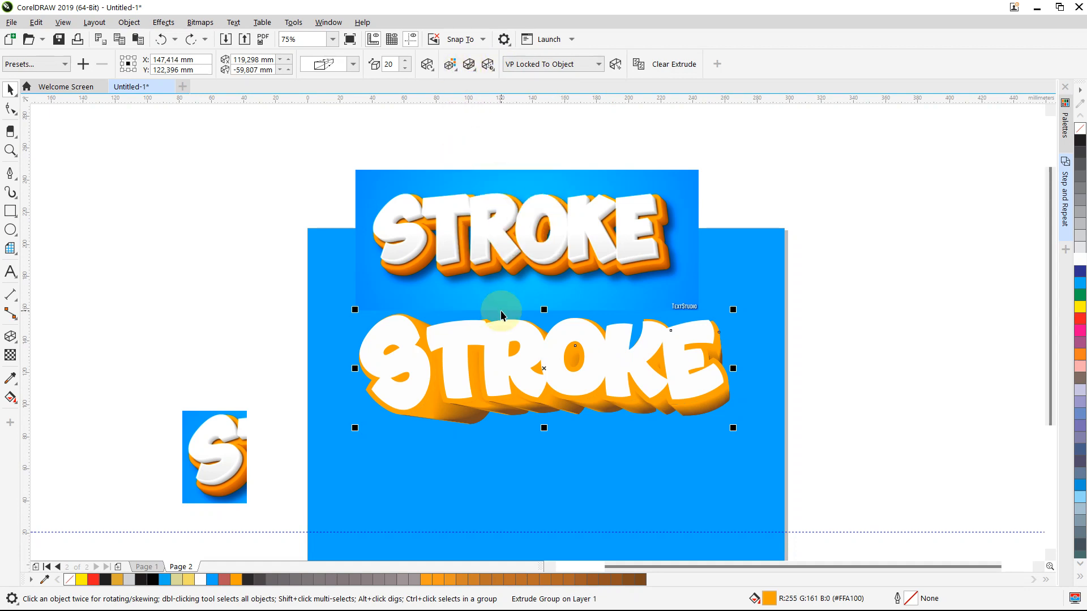
Place a copy of the complete extruded STROKE lettering on the empty area beside the page as a backup
left_click(11, 90)
left_click_drag(266, 287, 845, 487)
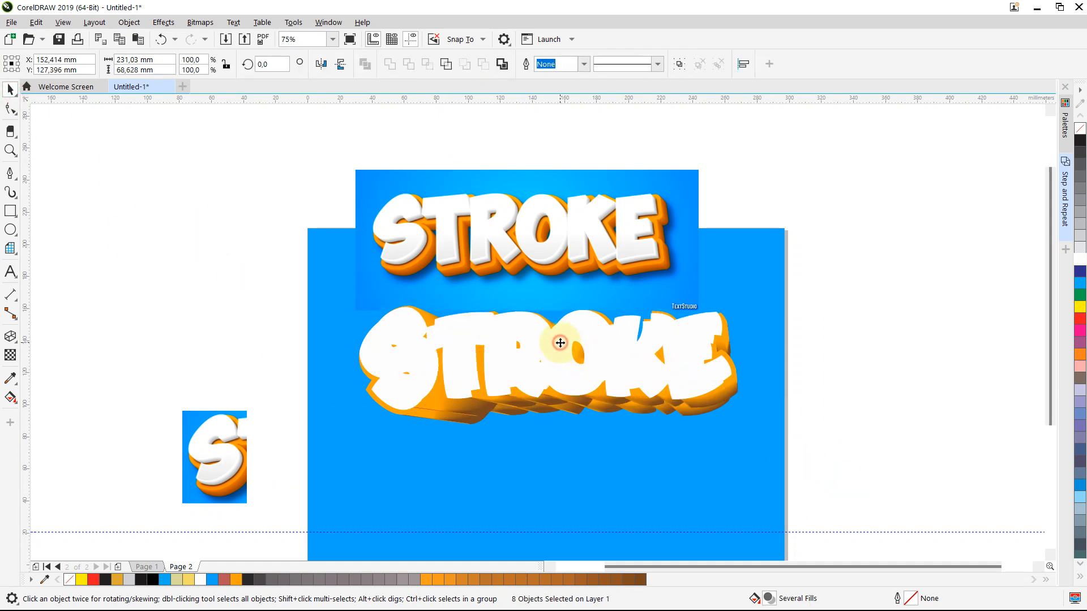
left_click_drag(562, 342, 77, 221)
left_click_drag(201, 237, 132, 238)
left_click(240, 335)
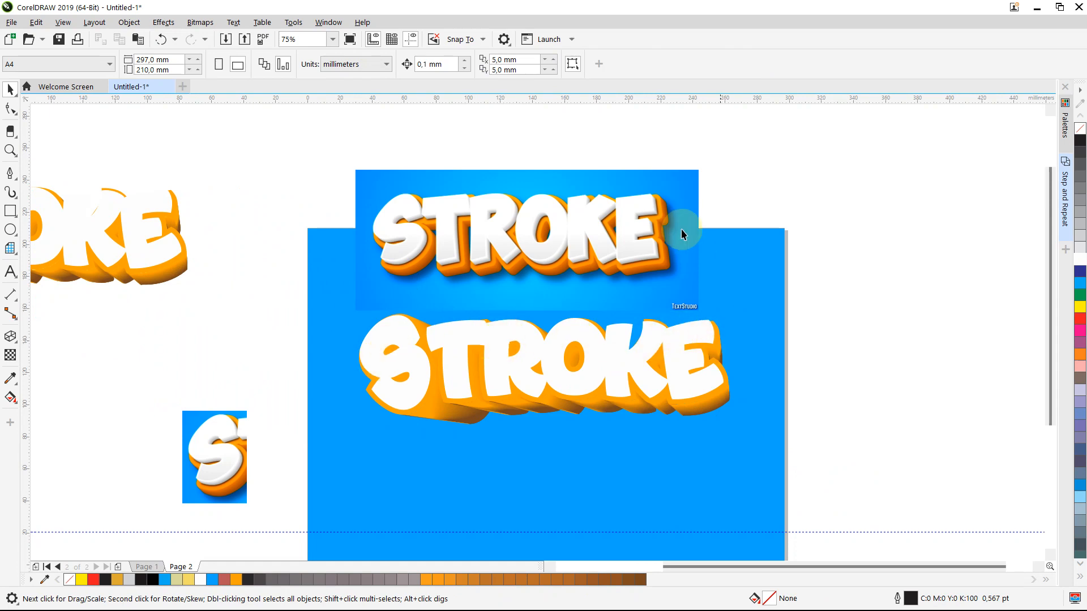
Move the reference image slightly upward, away from the extruded STROKE lettering
left_click(643, 229)
scroll(643, 225, "up", 2)
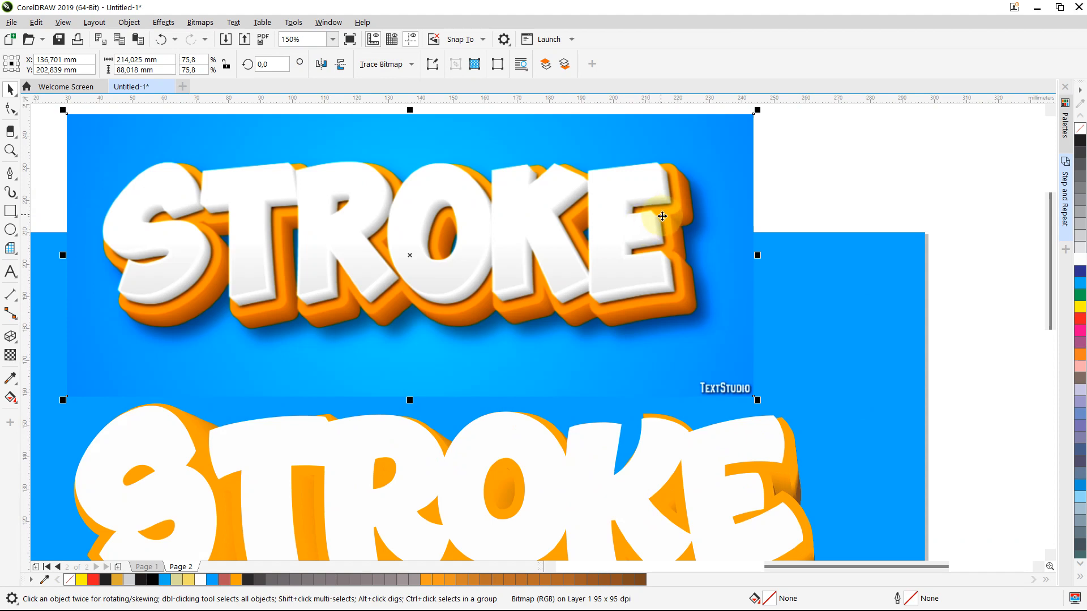
scroll(665, 222, "down", 2)
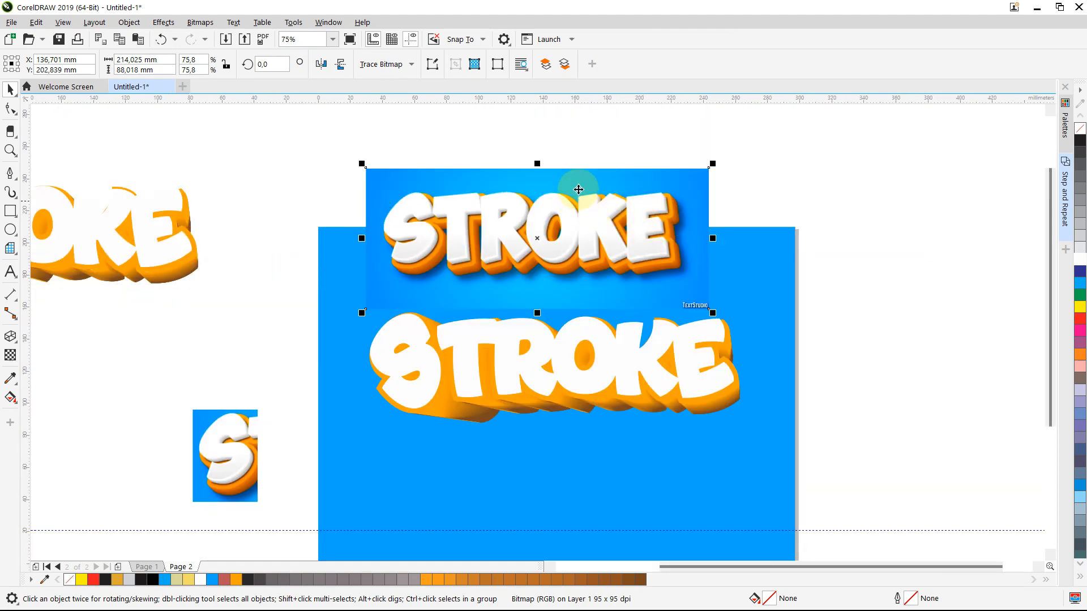
left_click(611, 121)
left_click_drag(598, 216, 601, 202)
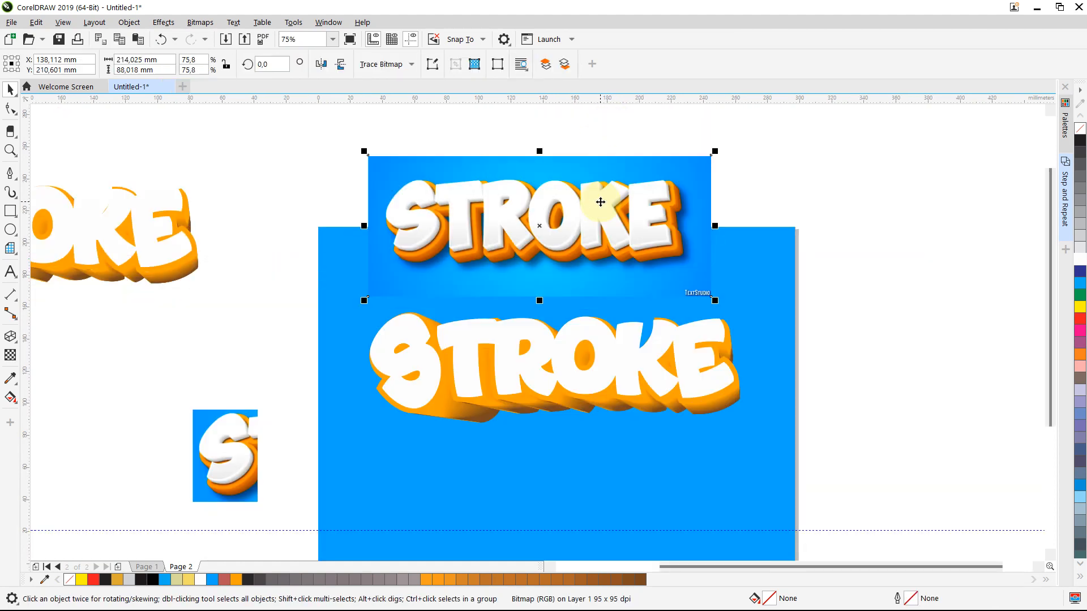
Sample the orange from the side of the letter E in the reference image with the colour eyedropper
left_click(10, 378)
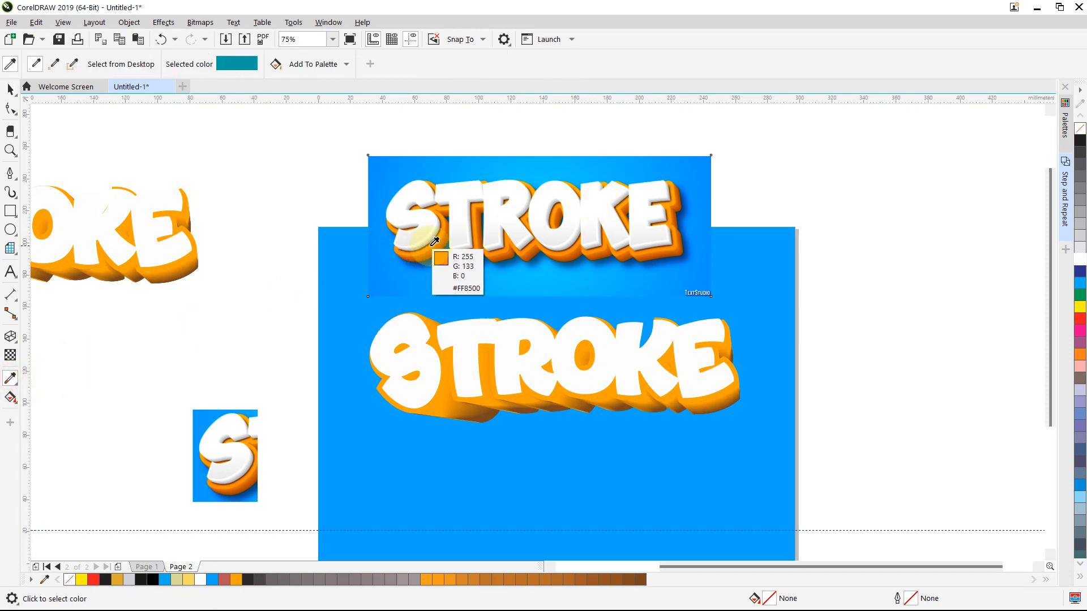
left_click(677, 221)
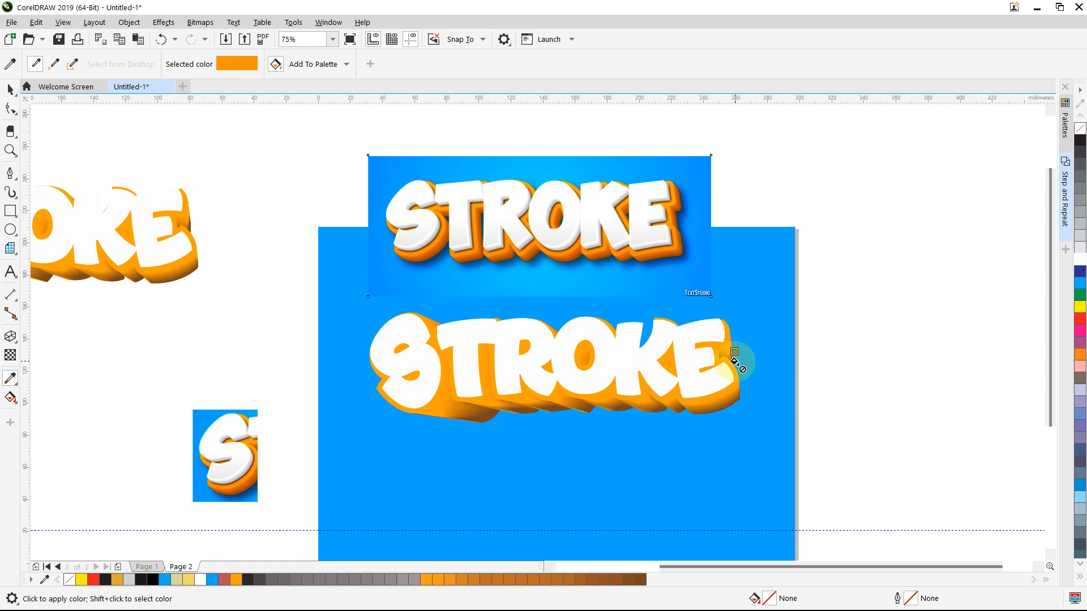
left_click(7, 89)
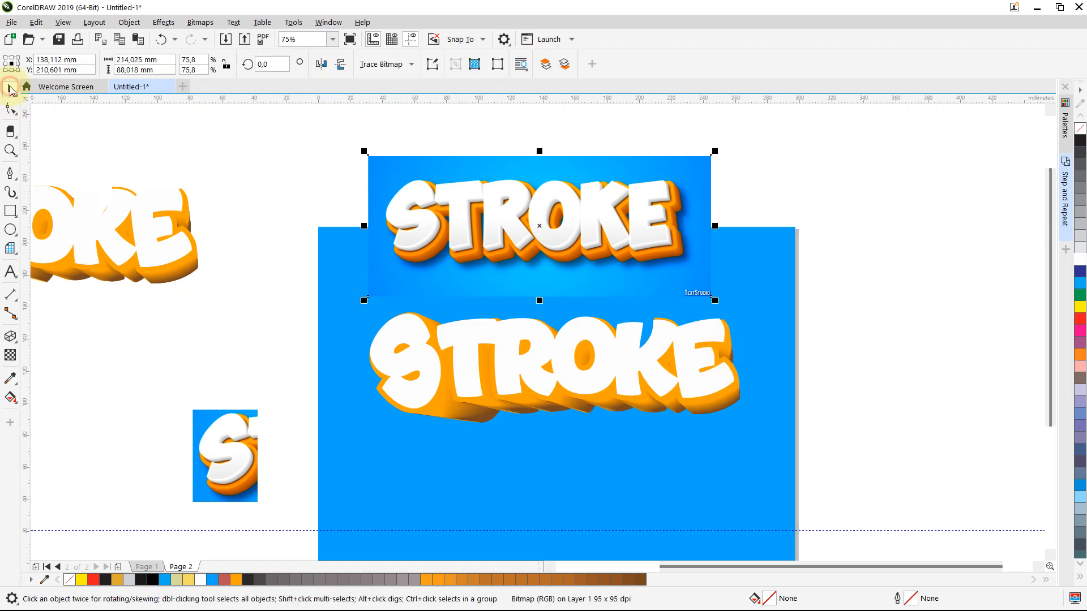
left_click(244, 176)
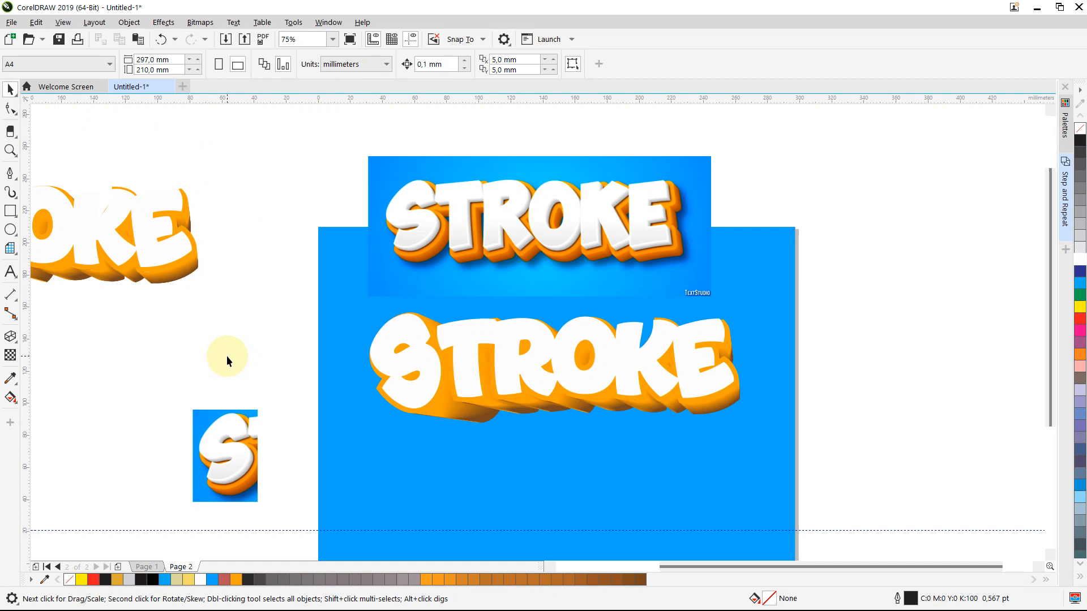
Break apart the STROKE extrusion on the page so its shaded sides separate from the orange outline
left_click(10, 337)
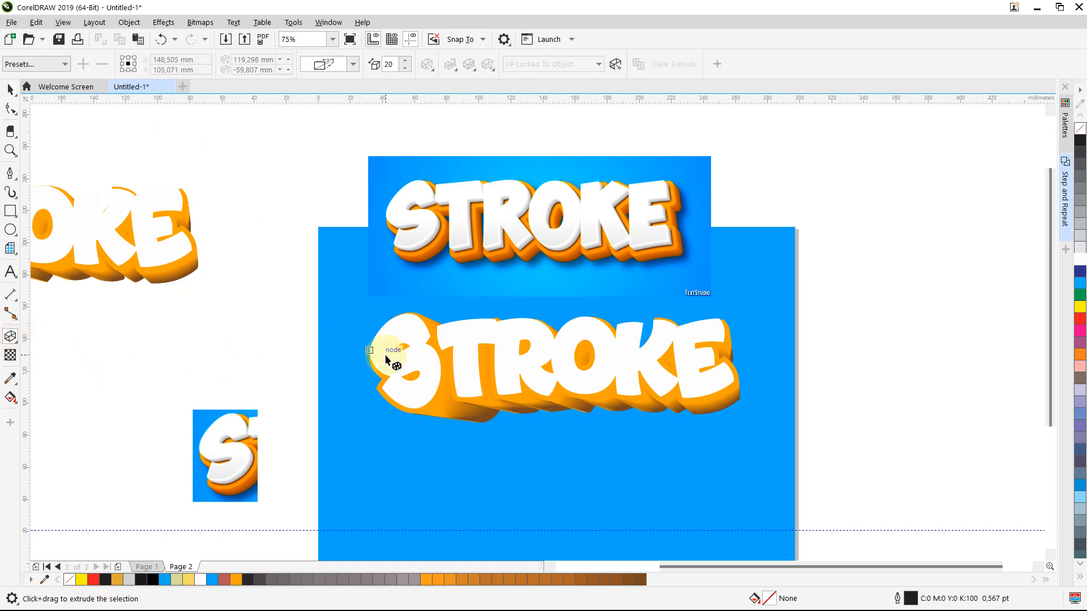
left_click(402, 363)
left_click_drag(601, 409, 736, 454)
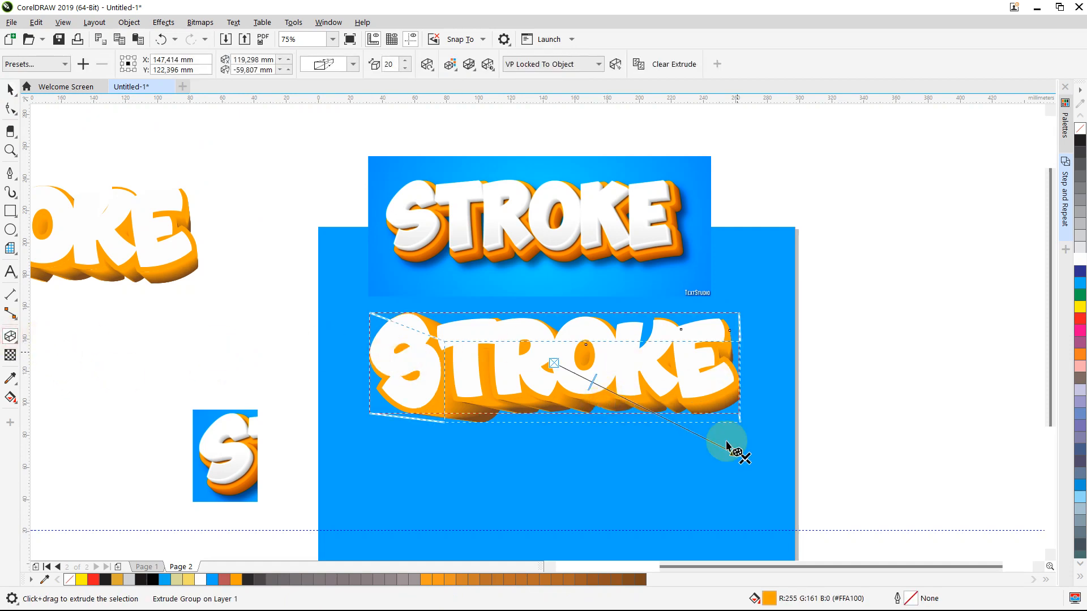
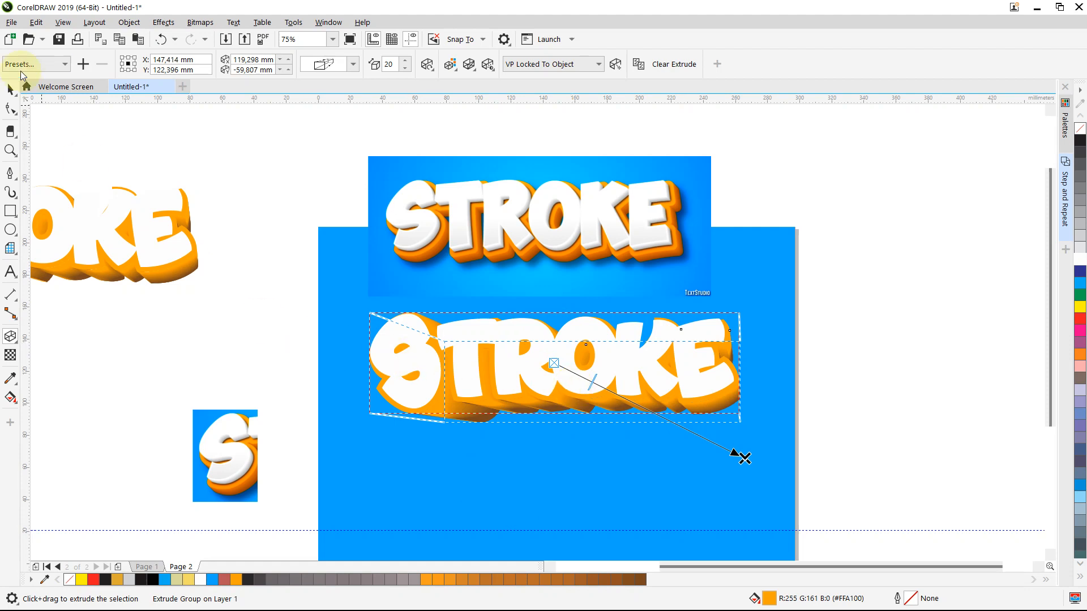
left_click(9, 89)
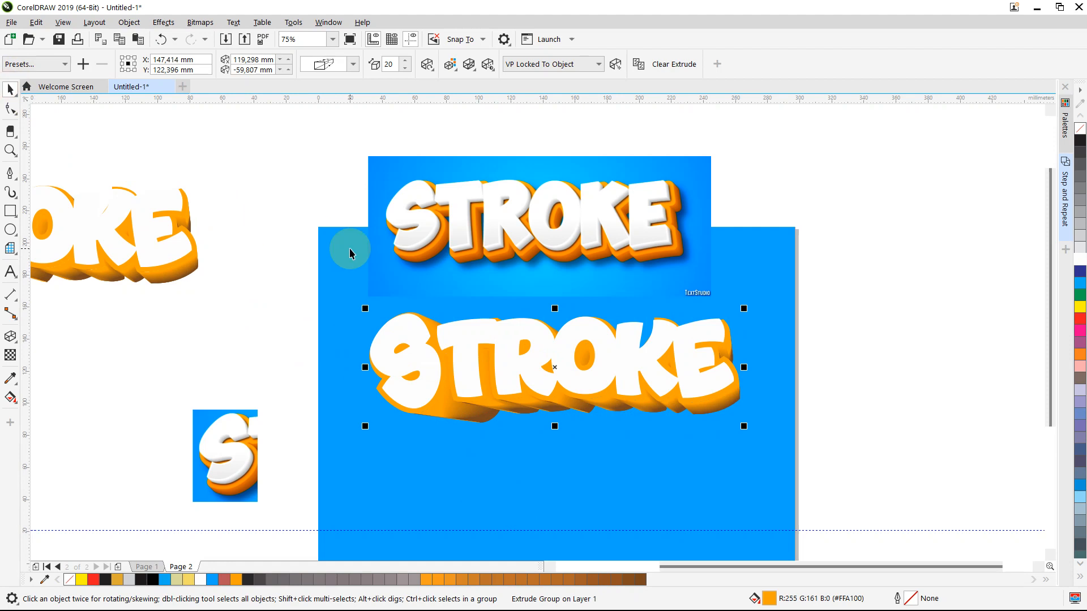
key("ctrl+k")
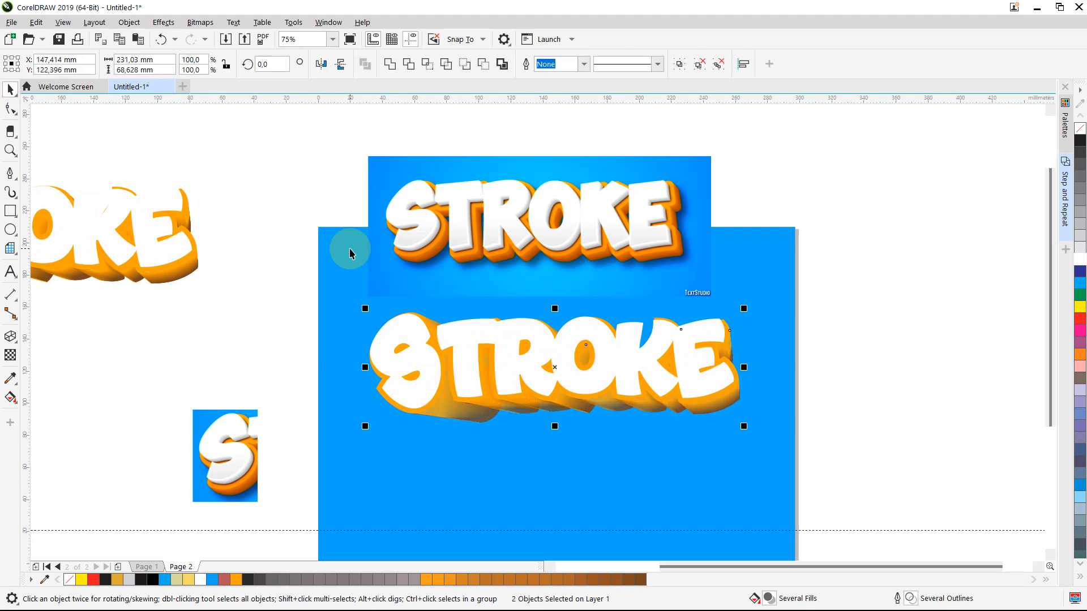
left_click(285, 373)
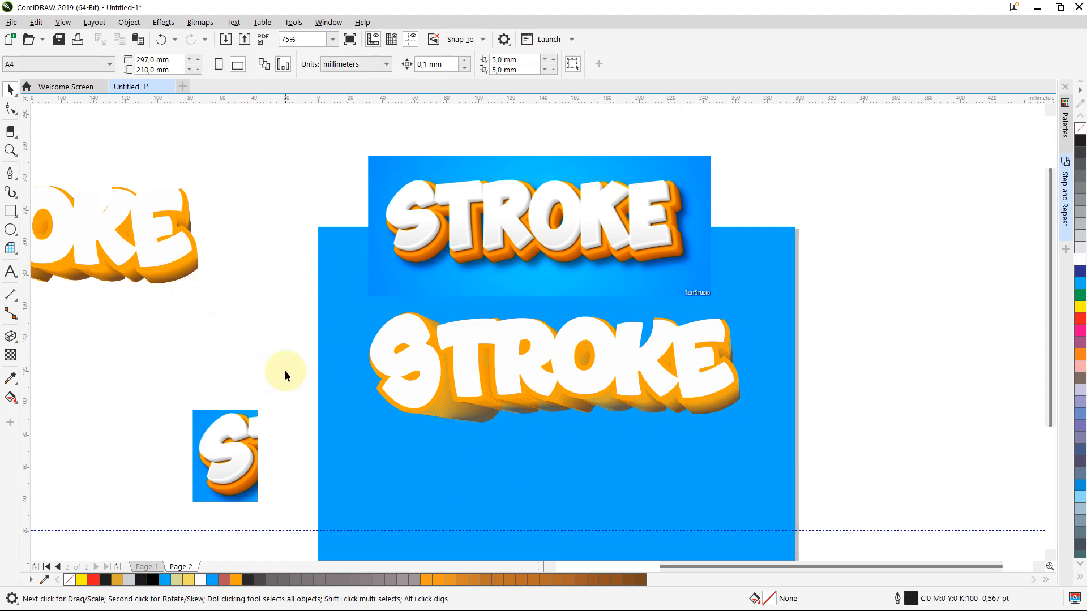
Try shifting the separated group of shaded sides slightly downward from the orange outline
scroll(285, 370, "up", 4)
scroll(288, 369, "down", 4)
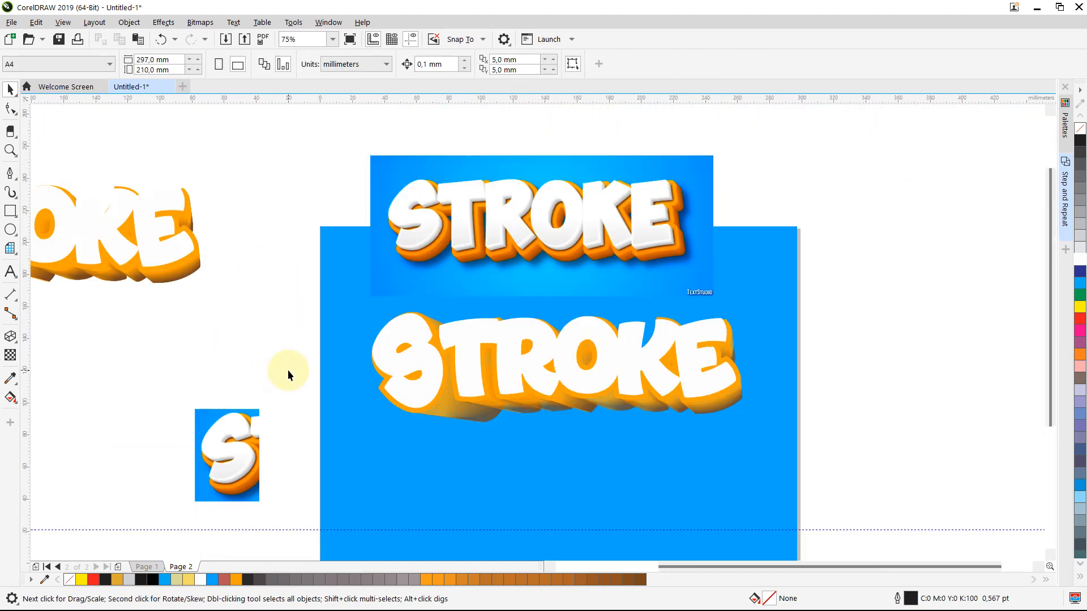
scroll(487, 470, "up", 4)
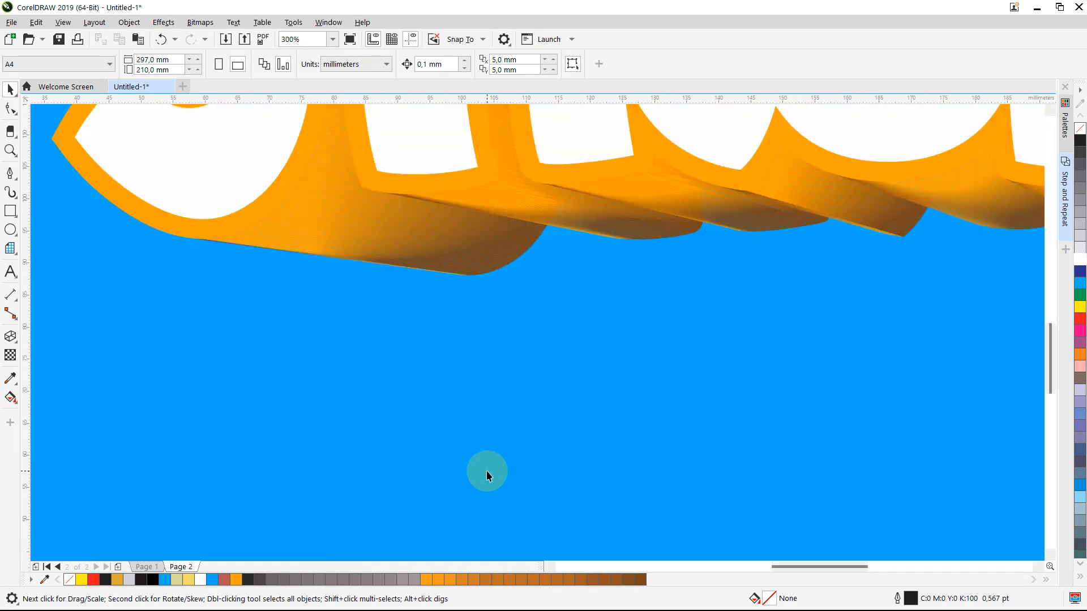
left_click_drag(512, 191, 516, 239)
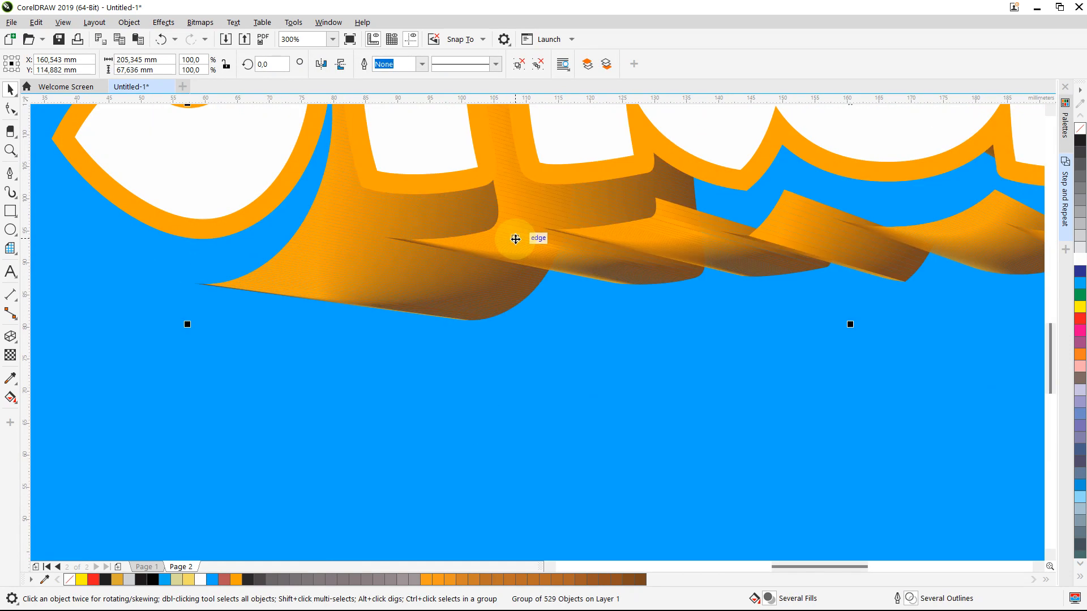
scroll(515, 239, "down", 2)
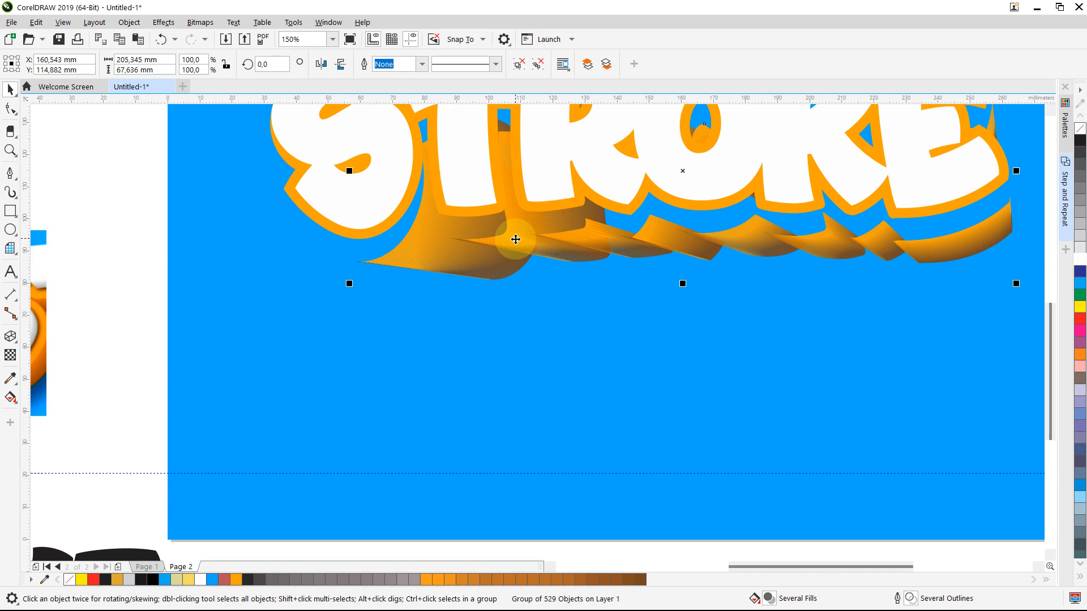
key("ctrl+z")
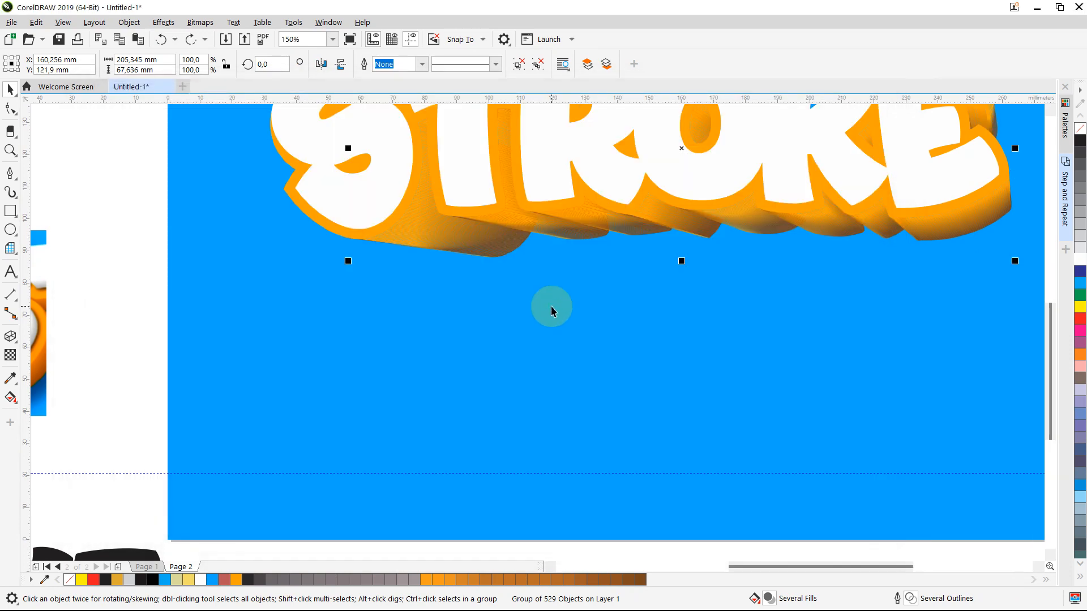
scroll(552, 308, "down", 2)
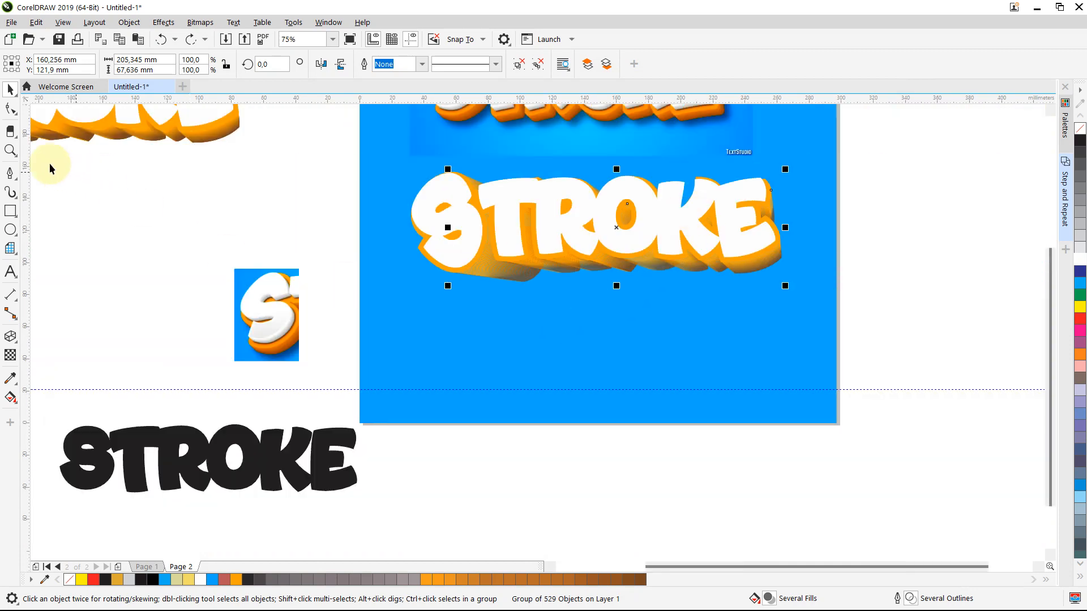
Move the separated group of shaded sides down below the STROKE lettering
left_click(10, 150)
left_click(668, 221)
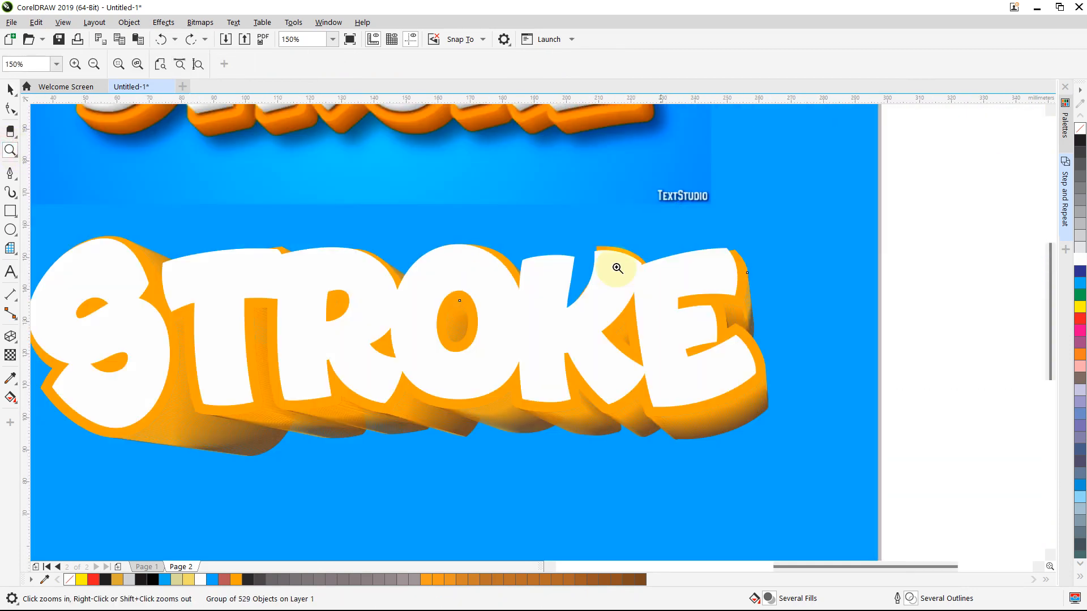
left_click(10, 89)
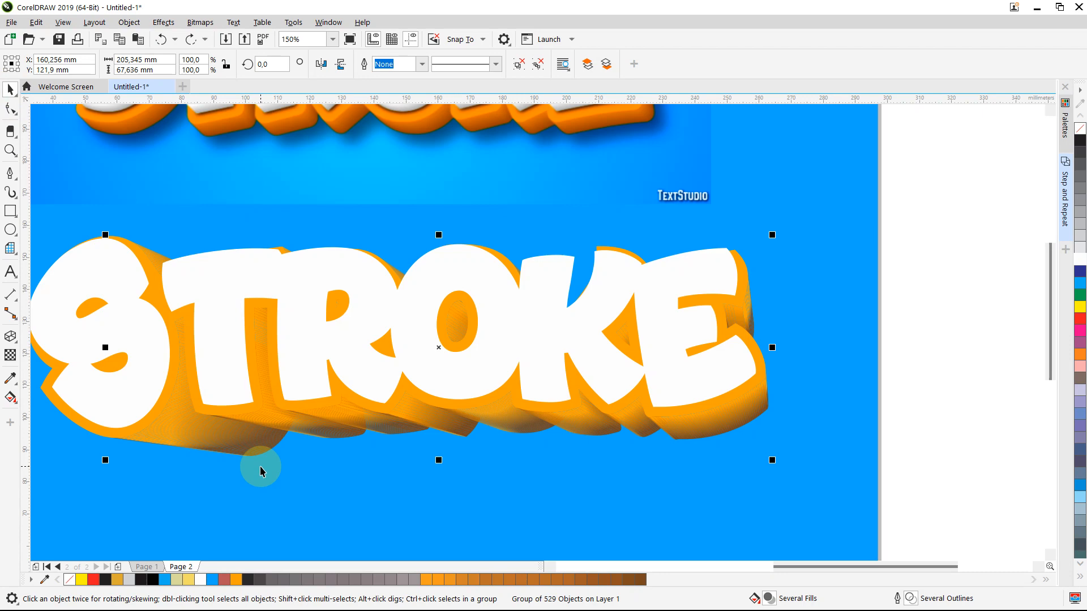
left_click(375, 484)
left_click(282, 429)
left_click_drag(282, 429, 293, 444)
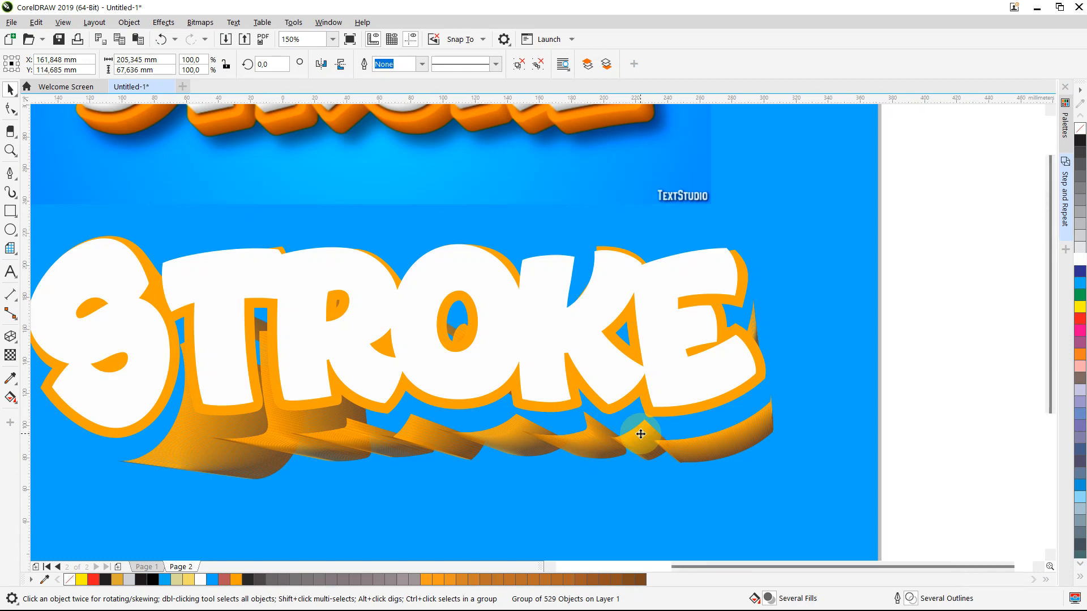
scroll(641, 433, "down", 2)
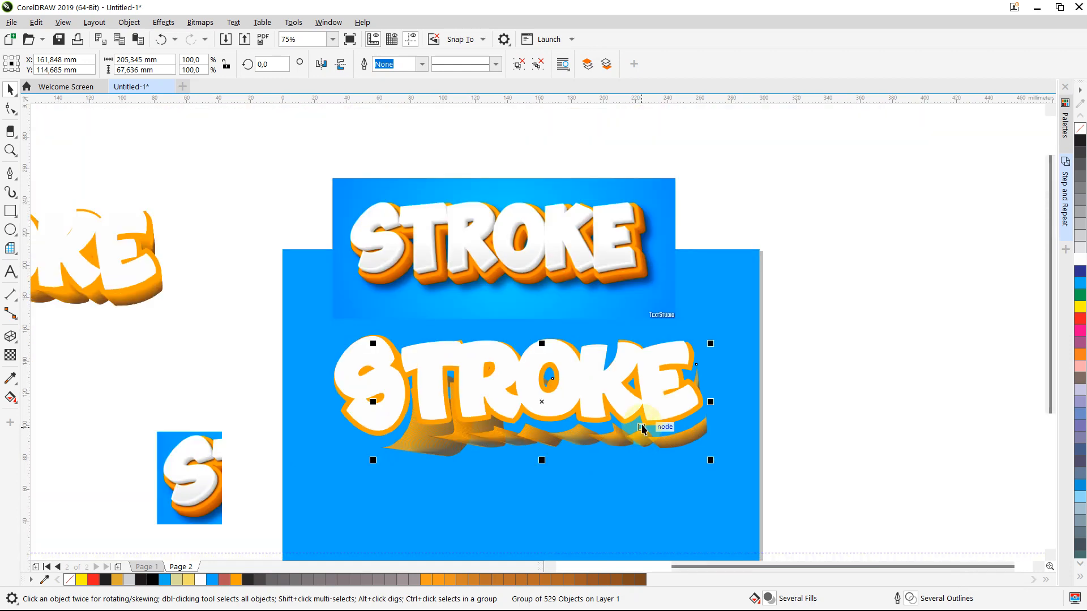
left_click_drag(614, 431, 613, 460)
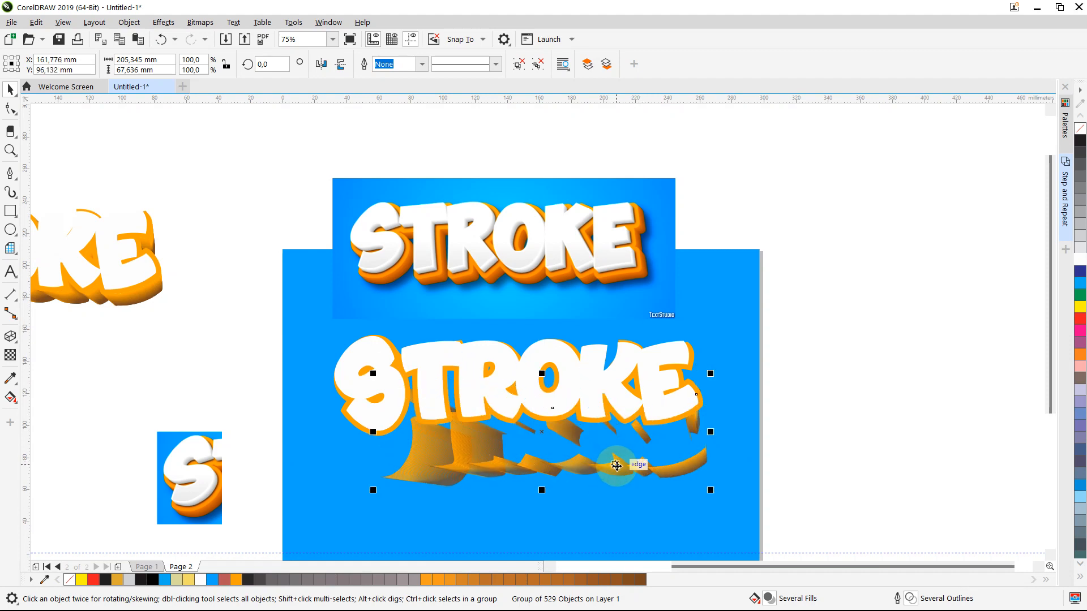
Try rotating the detached group of shaded sides to angles of about 340° and 350°
left_click(616, 465)
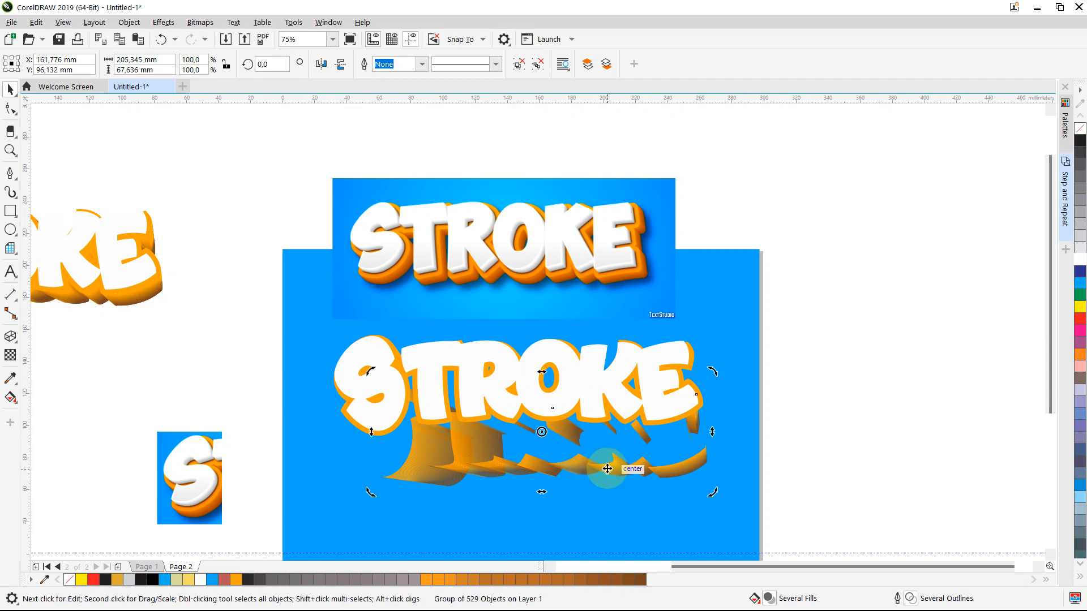
left_click_drag(607, 469, 604, 507)
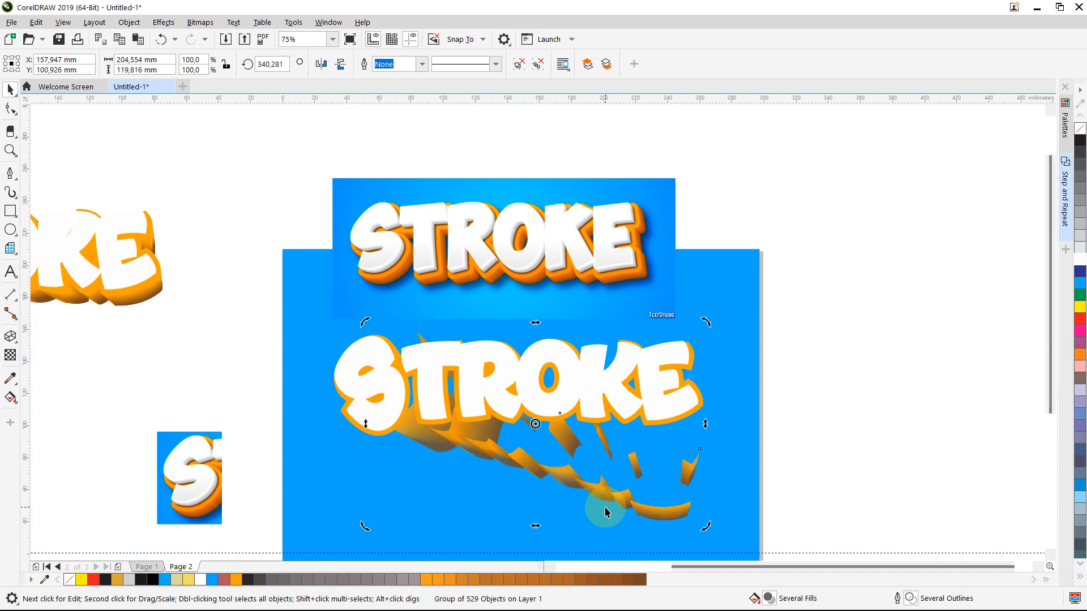
key("ctrl+z")
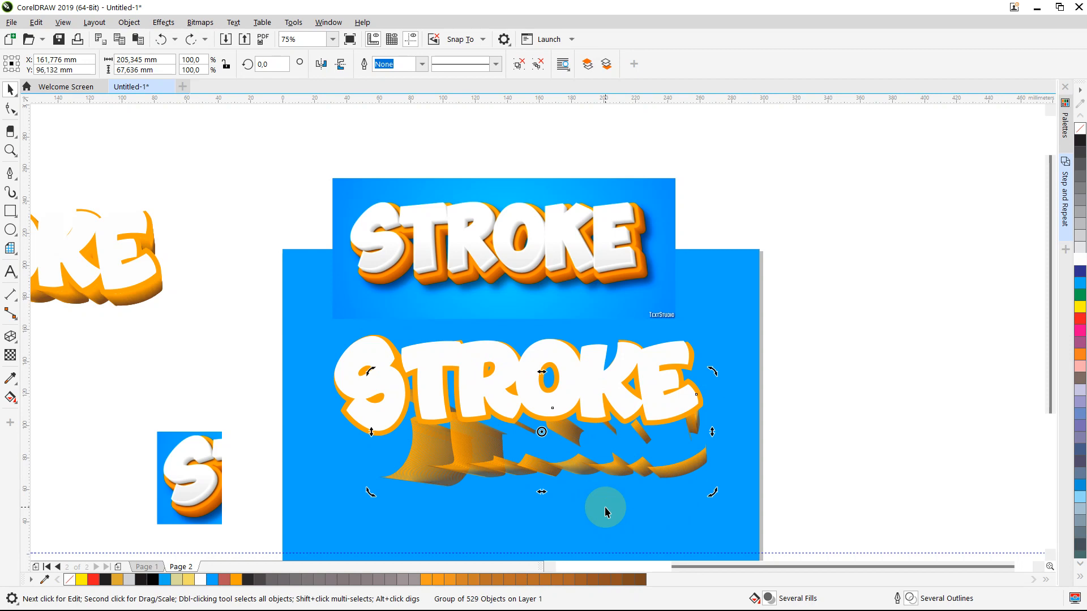
right_click(608, 471)
left_click(607, 471)
left_click_drag(583, 461, 588, 483)
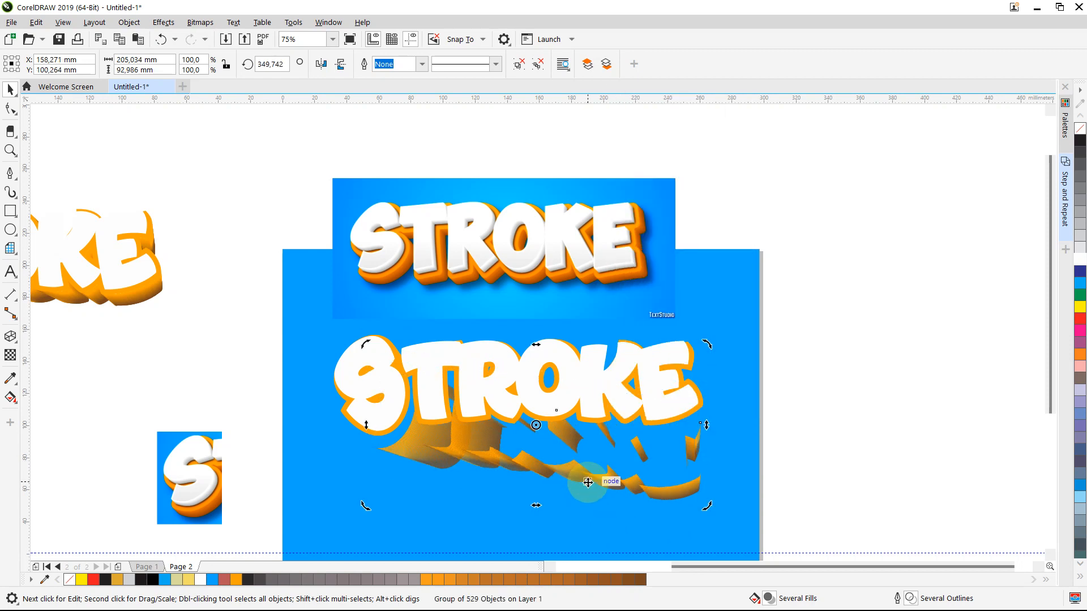
key("ctrl+z")
Move the group of shaded sides off the page, beside the lettering, and ungroup it into individual pieces
left_click(565, 433)
left_click_drag(562, 429, 917, 366)
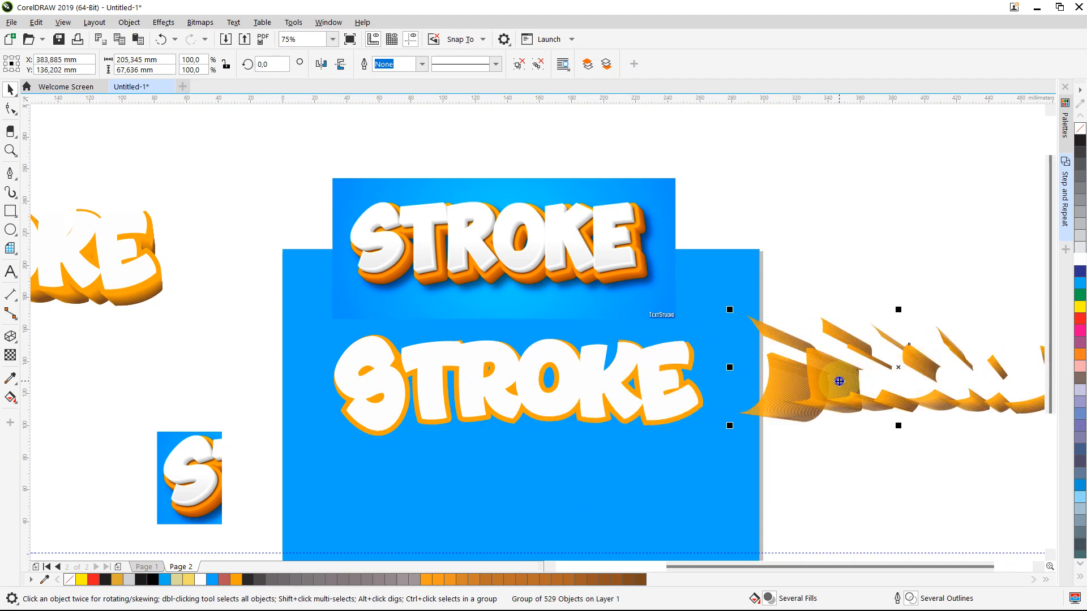
right_click(840, 385)
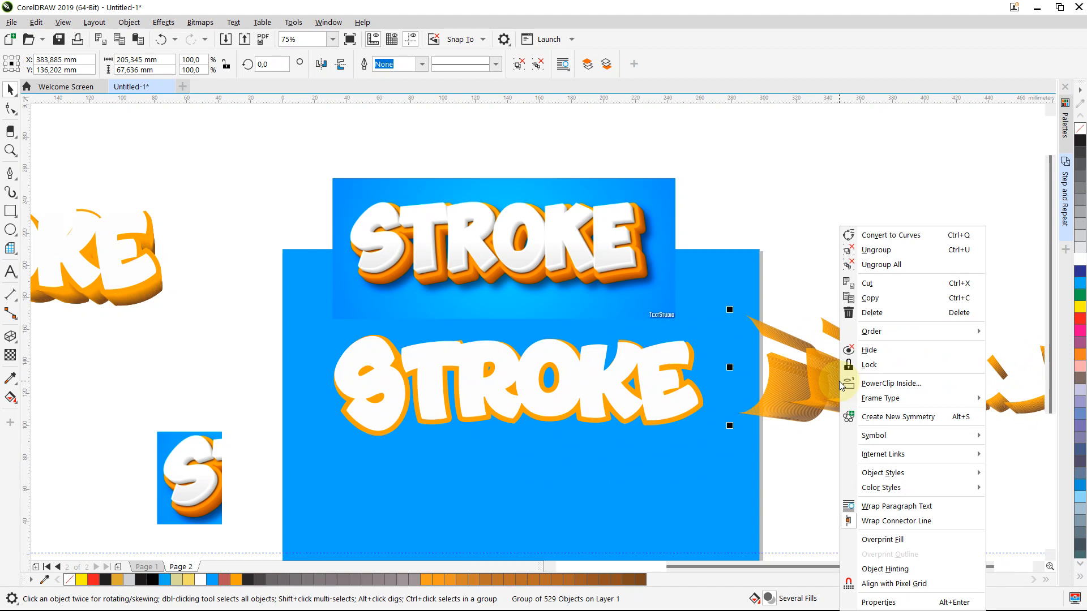
left_click(871, 252)
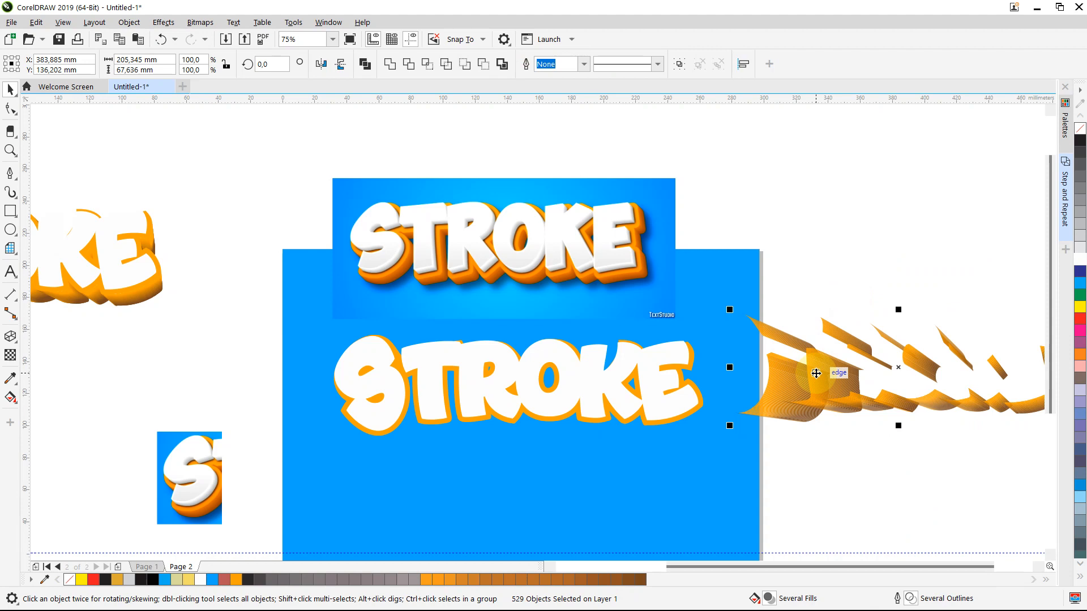
Try welding the ungrouped side pieces into a single shape
left_click(390, 66)
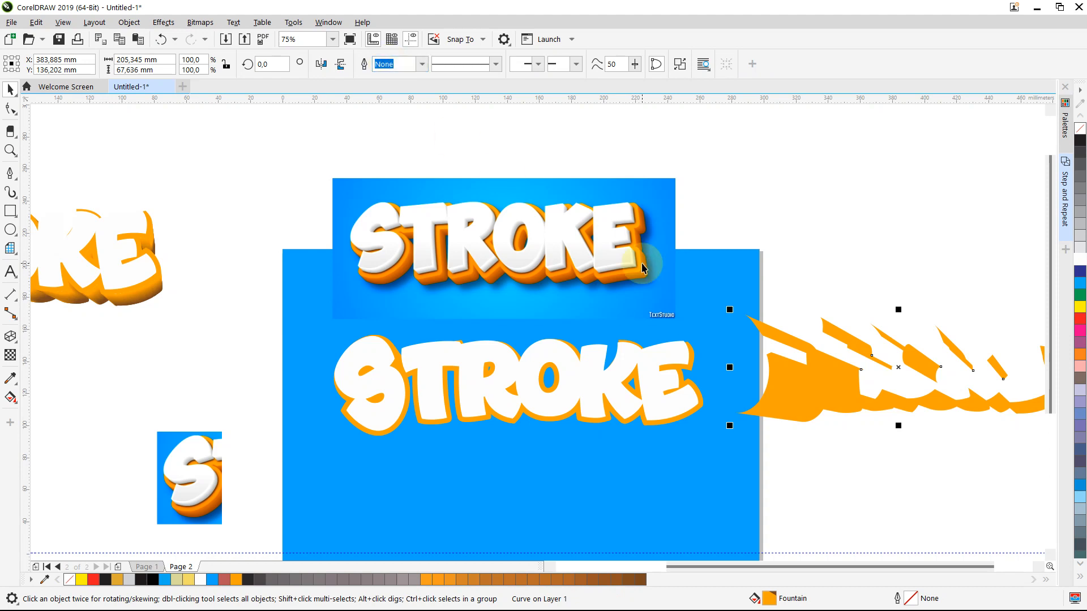
key("ctrl+z")
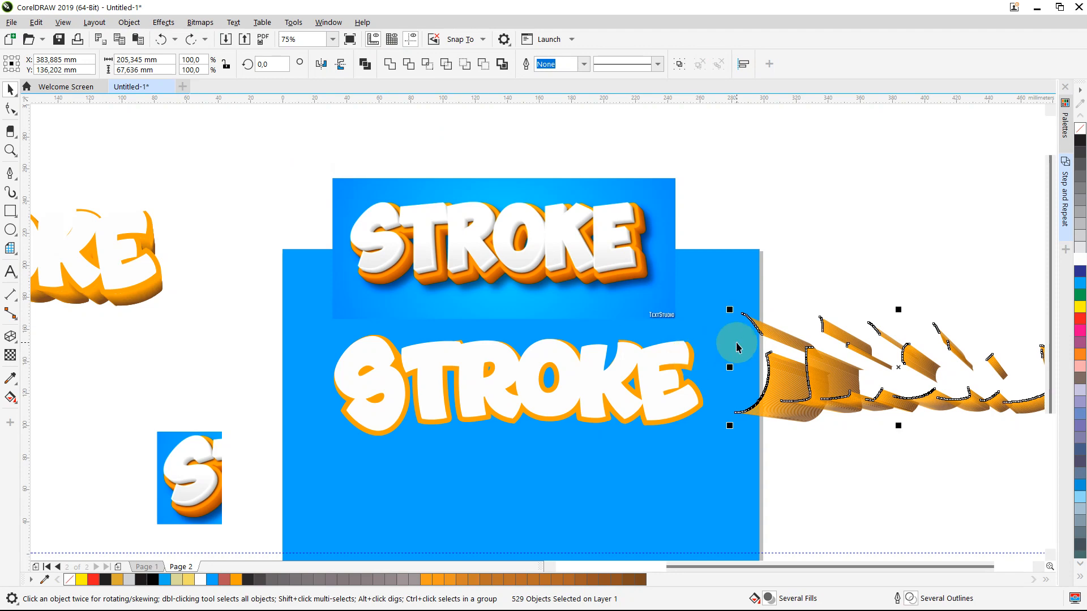
Group the shaded side pieces and place a copy of the group off the page, above the spare lettering
key("ctrl+g")
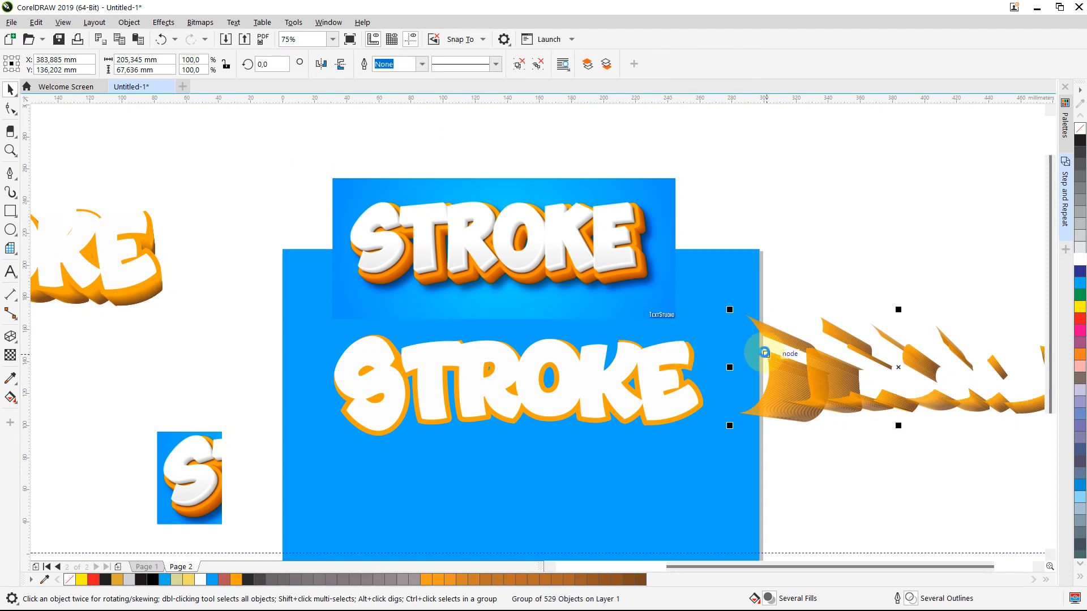
left_click_drag(765, 353, 128, 171)
left_click_drag(736, 222, 962, 433)
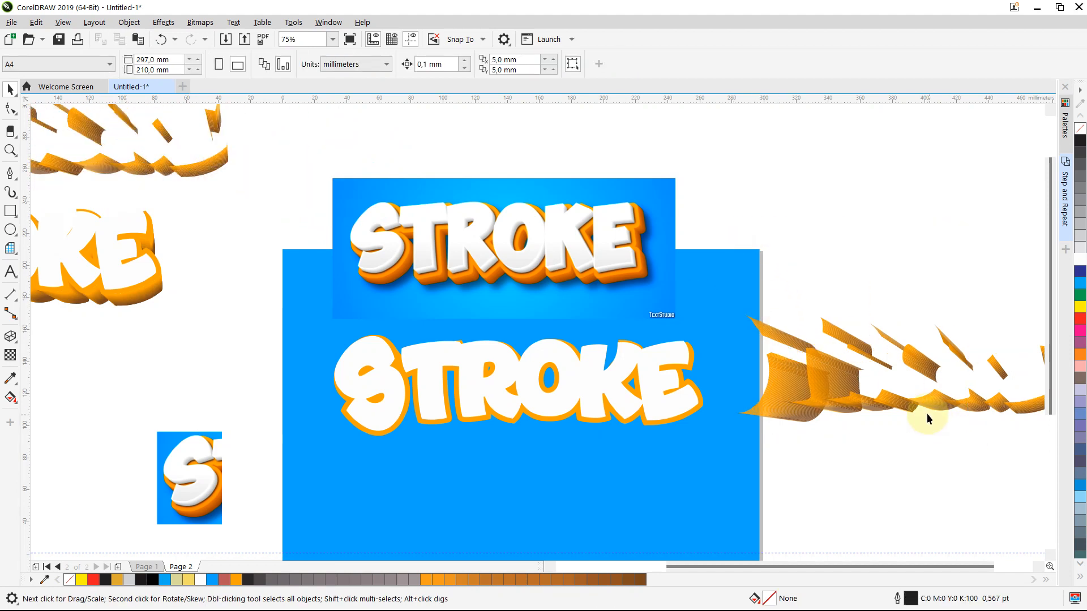
Weld the original group's side pieces into one shape and move it beneath the STROKE lettering
left_click(926, 416)
right_click(928, 396)
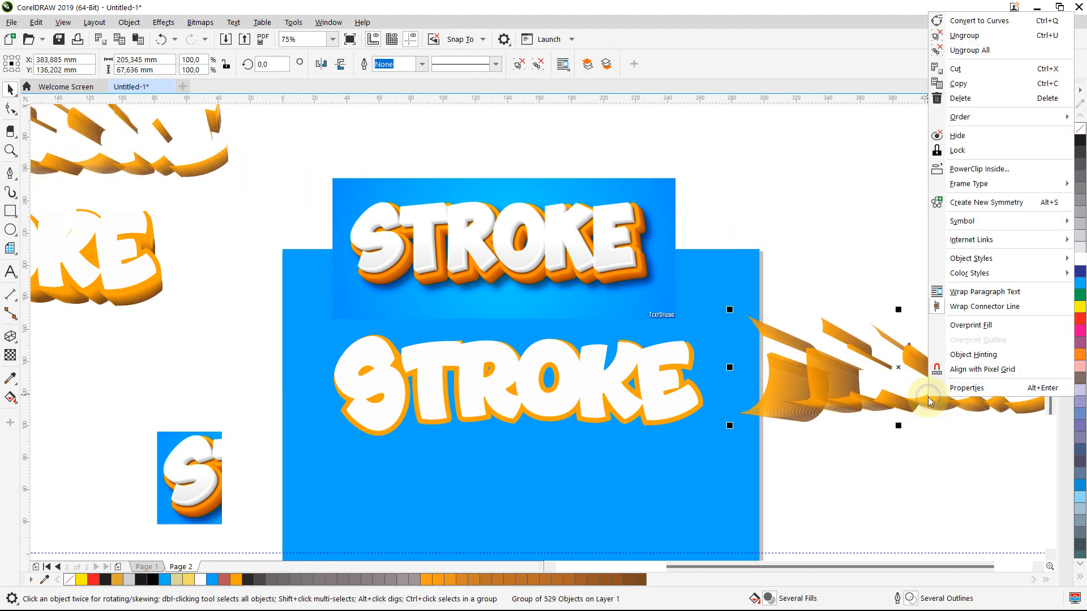
left_click(964, 37)
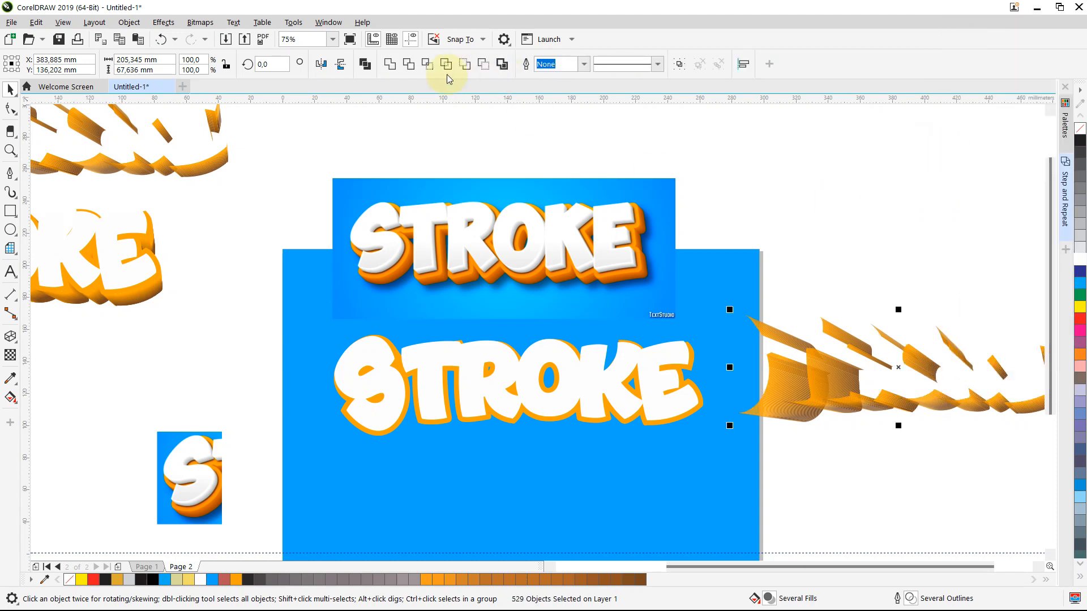
left_click(390, 66)
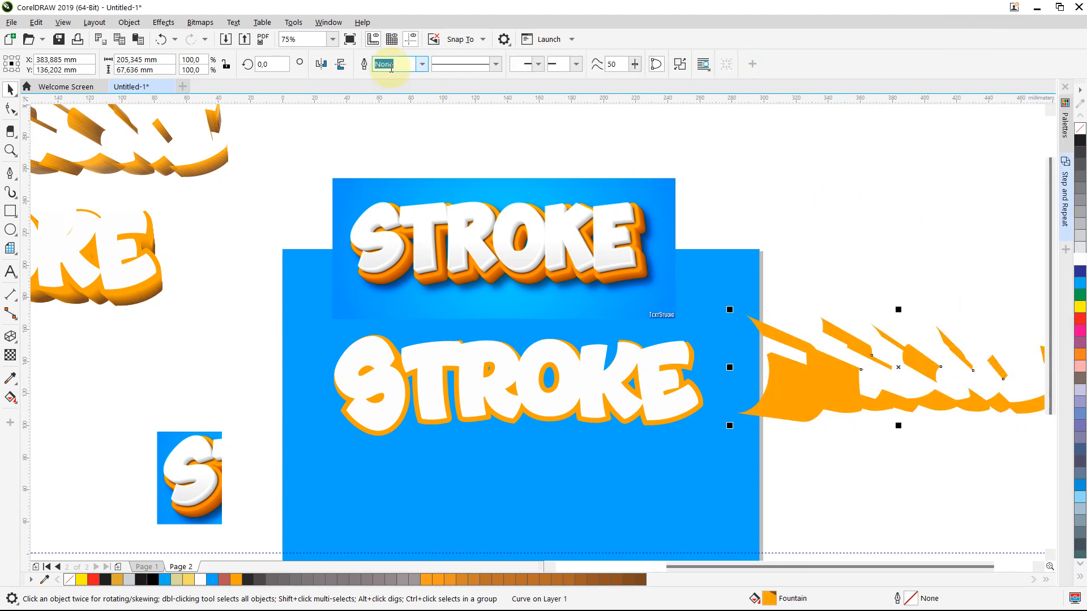
mouse_move(827, 387)
left_mouse_down()
mouse_move(555, 462)
mouse_move(473, 444)
left_mouse_up()
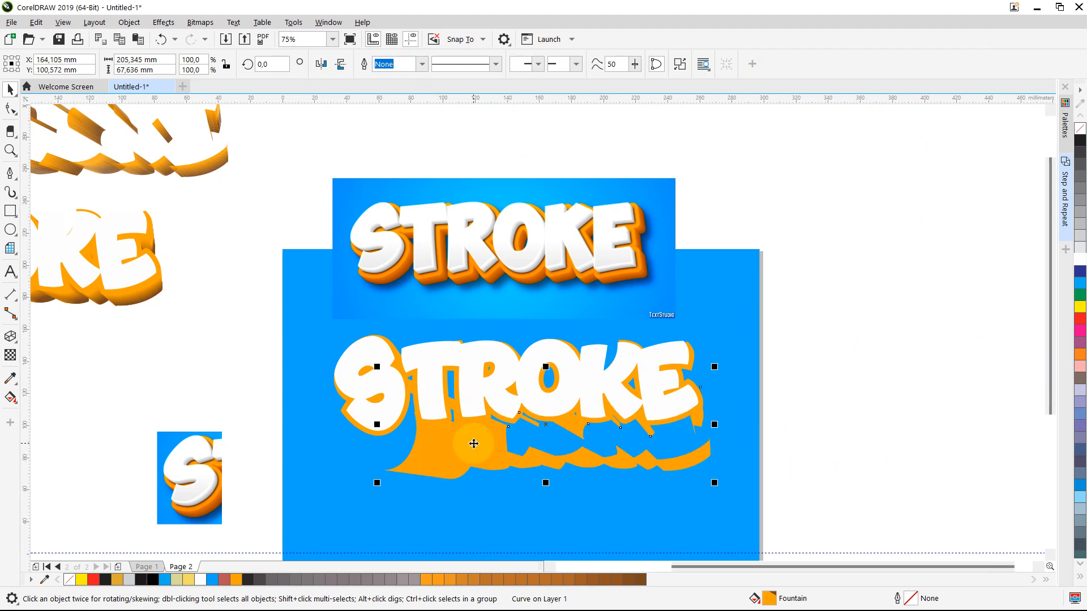
Draw a rectangle about 34 × 12 mm under the reference lettering and fill it with orange #FF8A00 sampled from the reference's extrusion
scroll(474, 443, "down", 1)
scroll(473, 443, "up", 1)
scroll(474, 444, "up", 1)
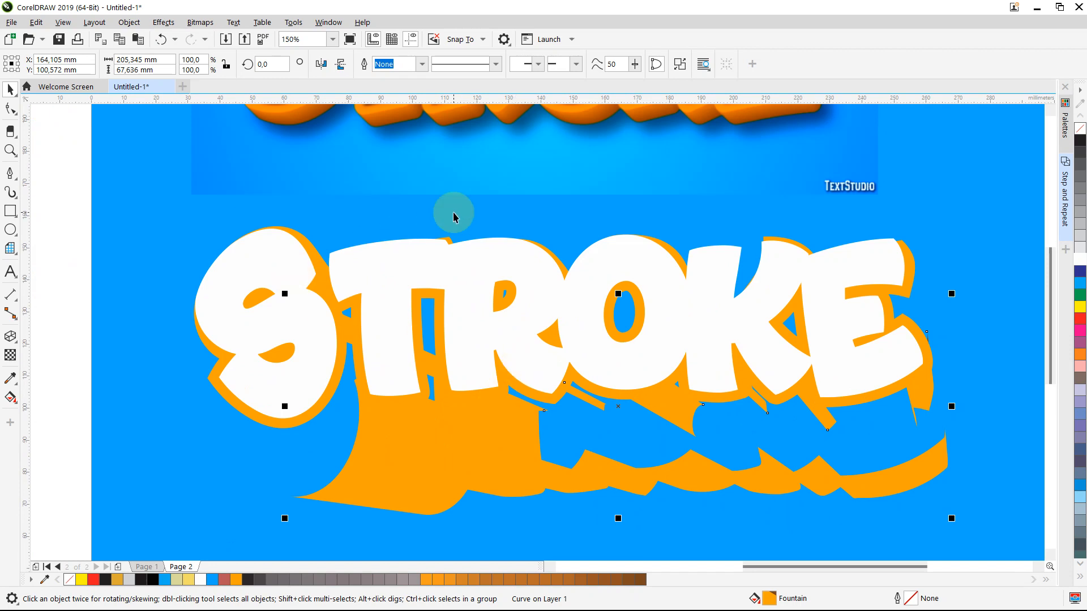
left_click_drag(1049, 290, 1051, 267)
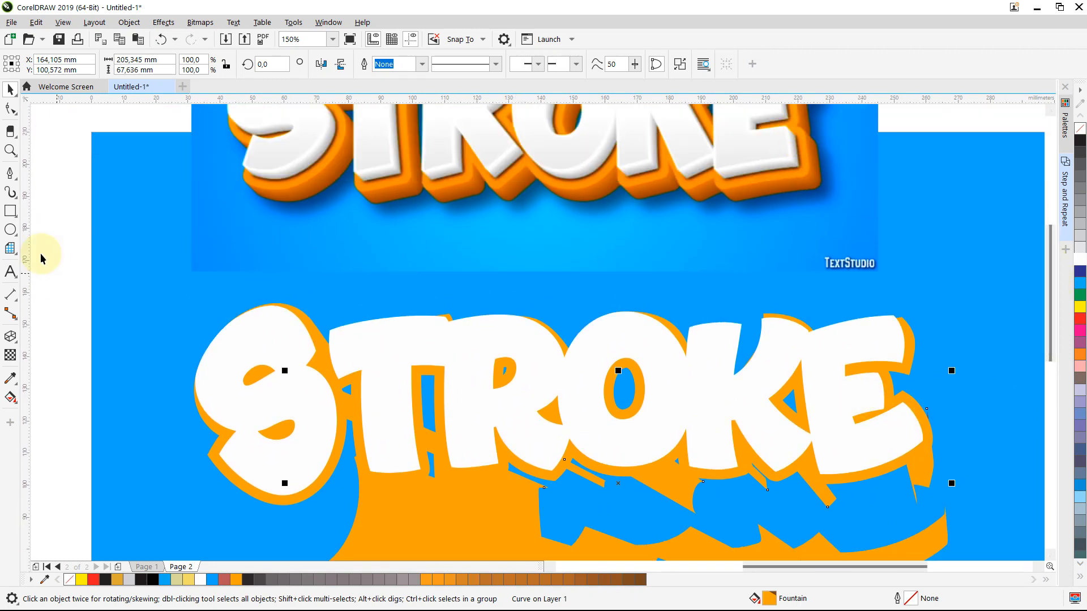
left_click(10, 192)
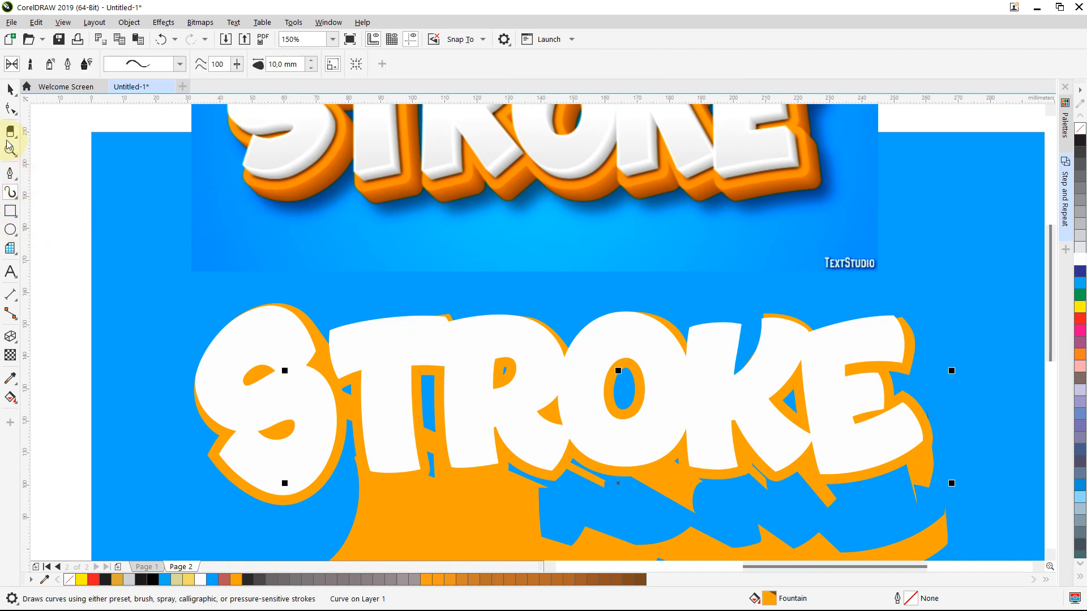
left_click(10, 89)
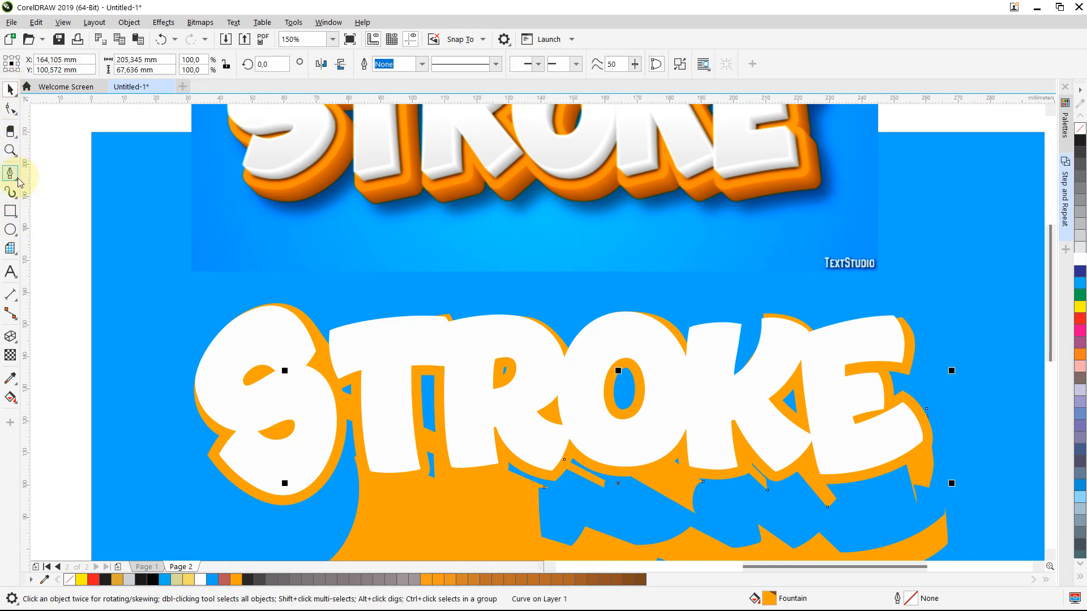
left_click(12, 212)
left_click_drag(283, 232, 401, 278)
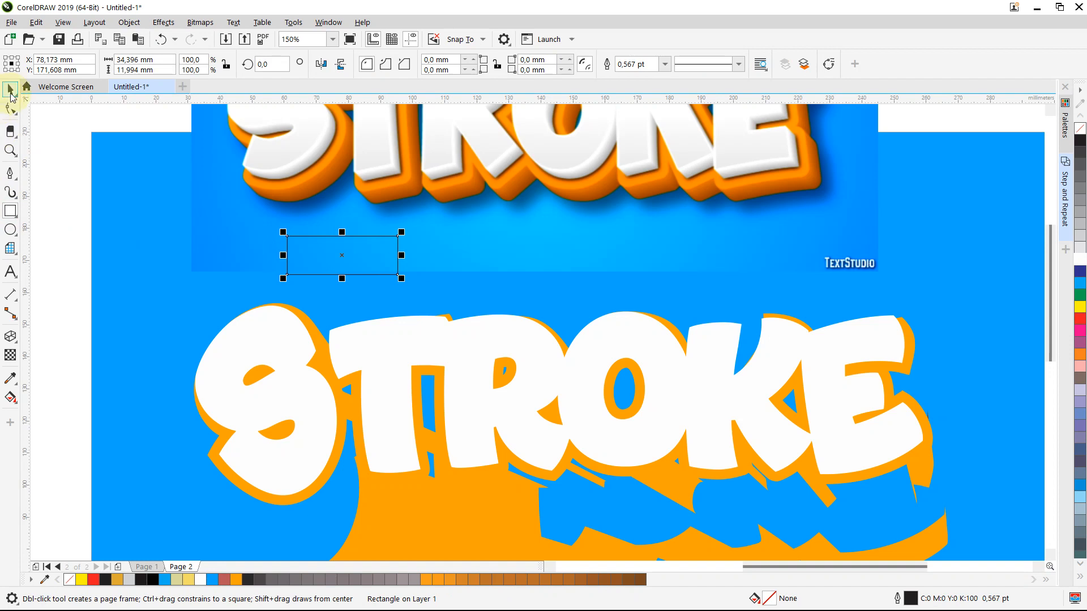
left_click(10, 378)
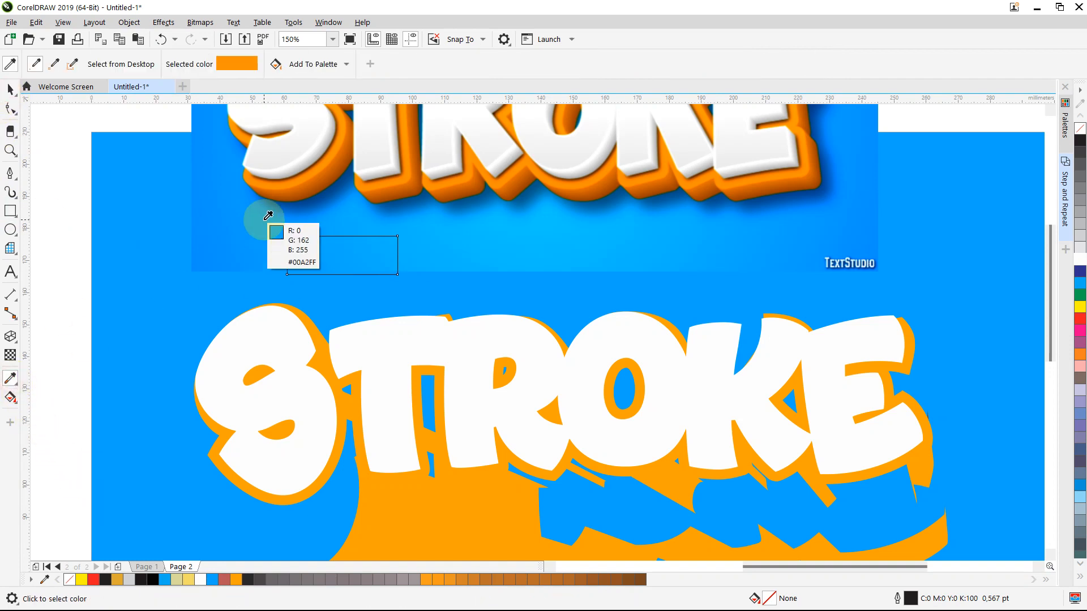
left_click(311, 167)
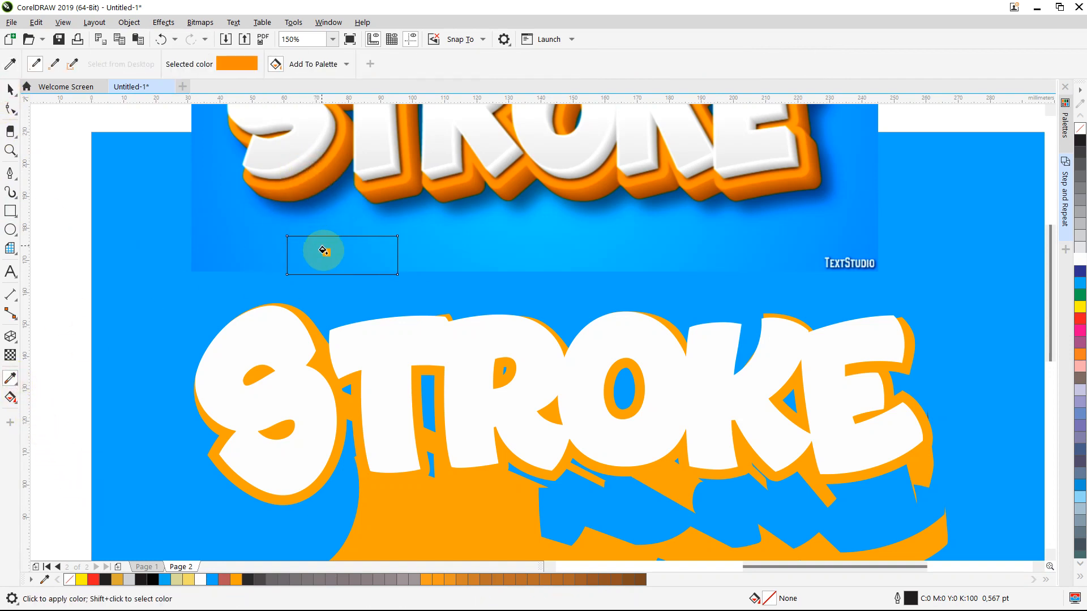
left_click(323, 250)
left_click(13, 92)
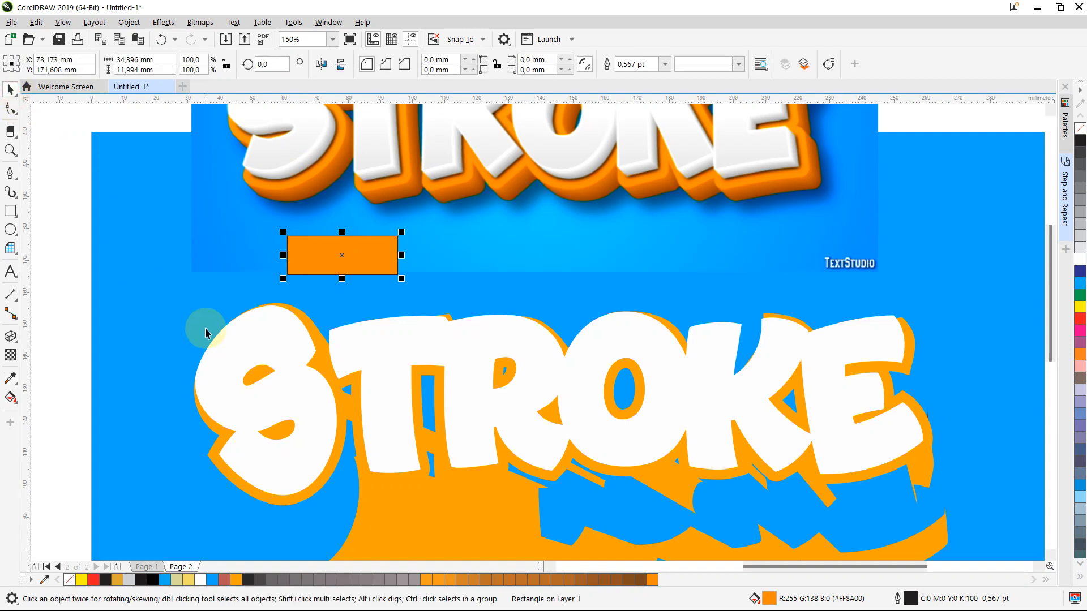
Recolor the welded sides and the lettering's outline with the sample rectangle's orange, and delete the rectangle
left_click_drag(356, 260, 674, 587)
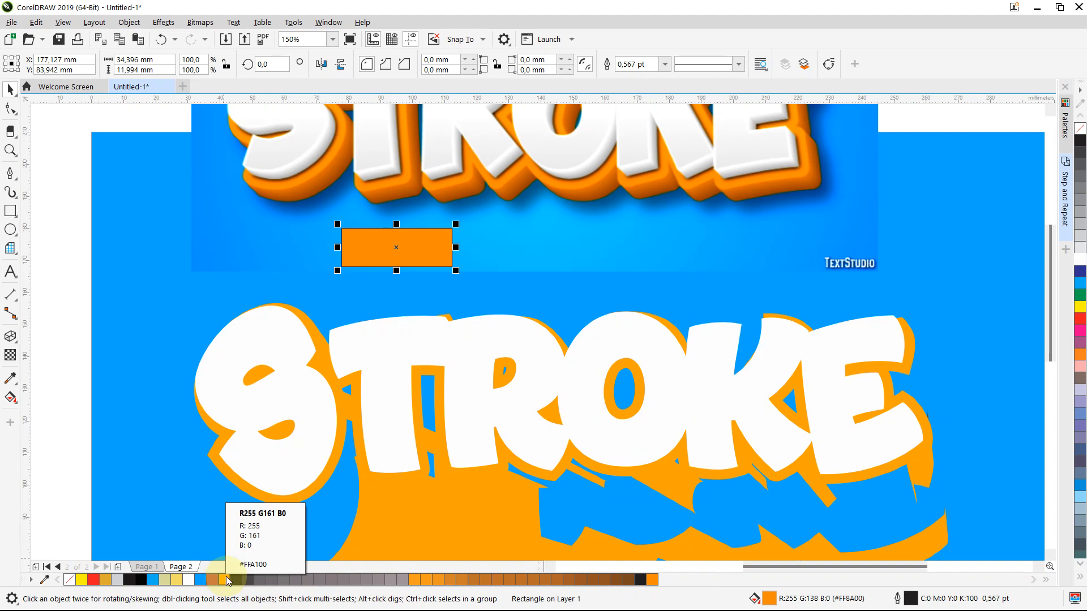
left_click_drag(407, 247, 403, 241)
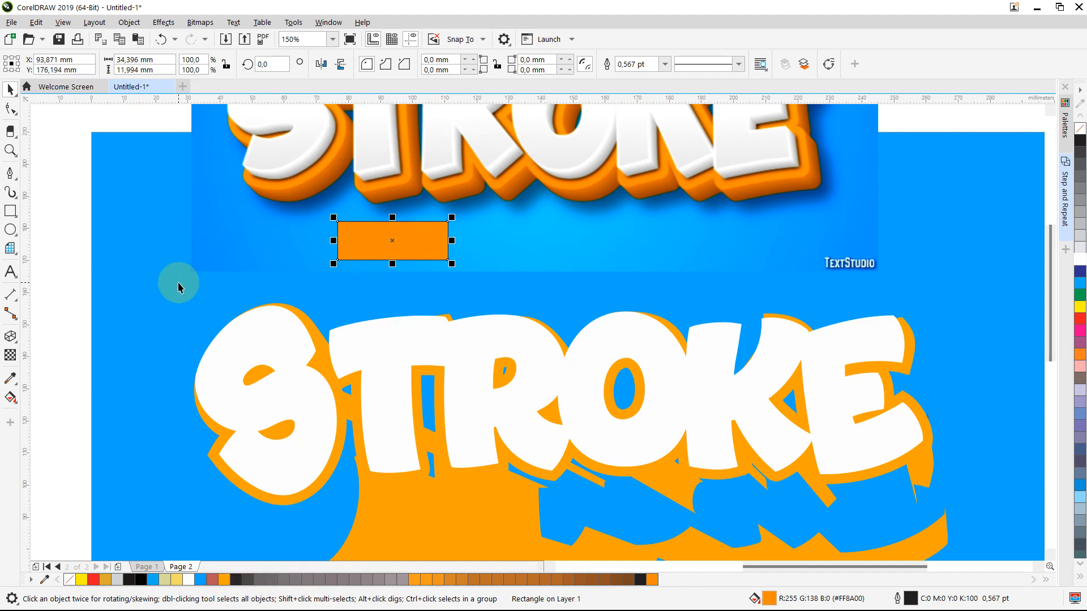
left_click(10, 378)
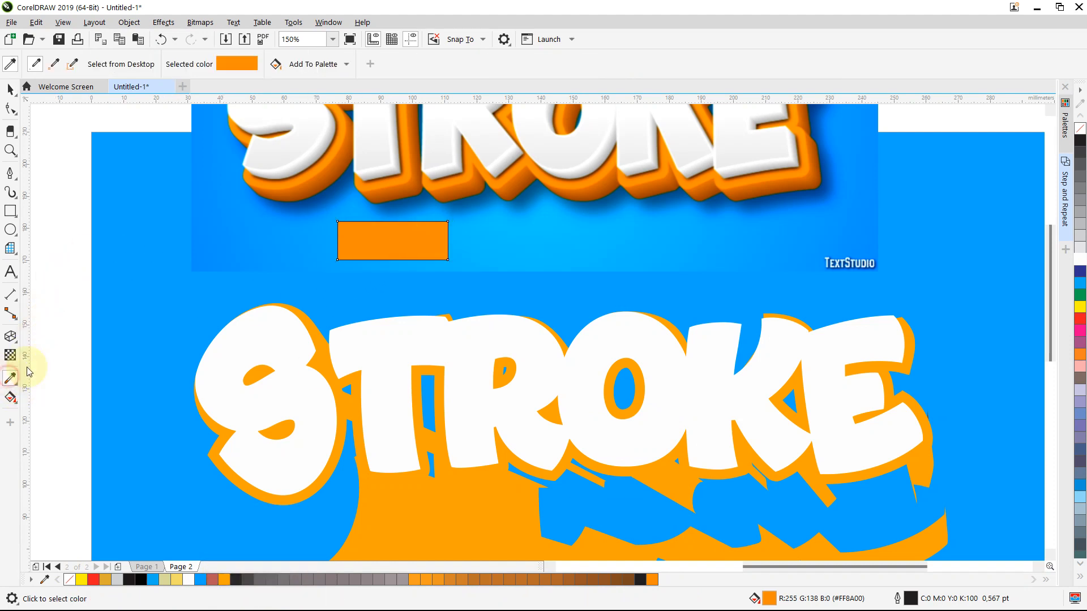
left_click(412, 234)
left_click(501, 497)
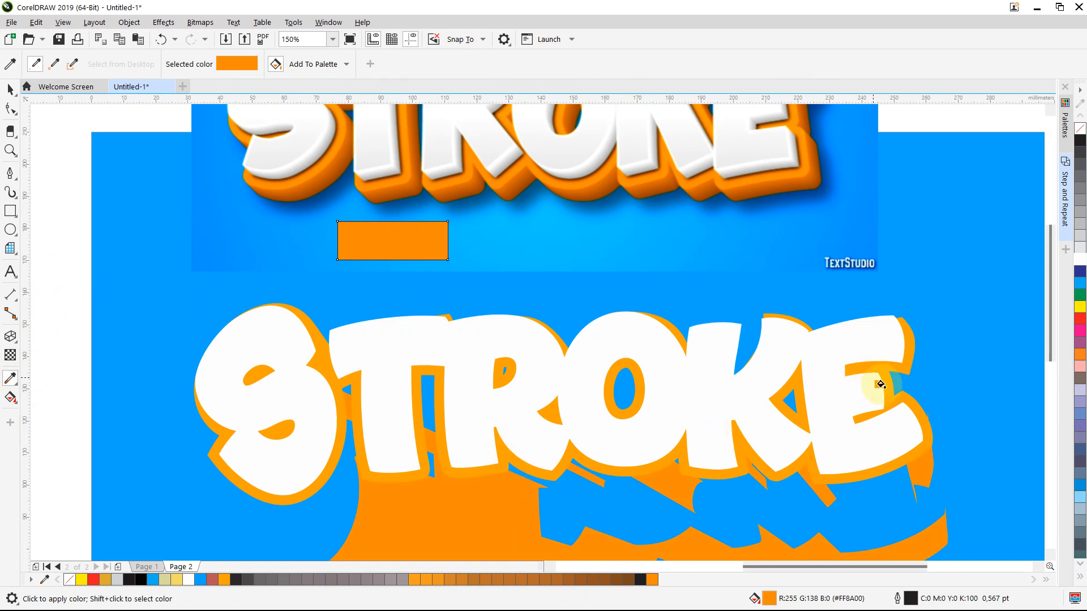
left_click(905, 395)
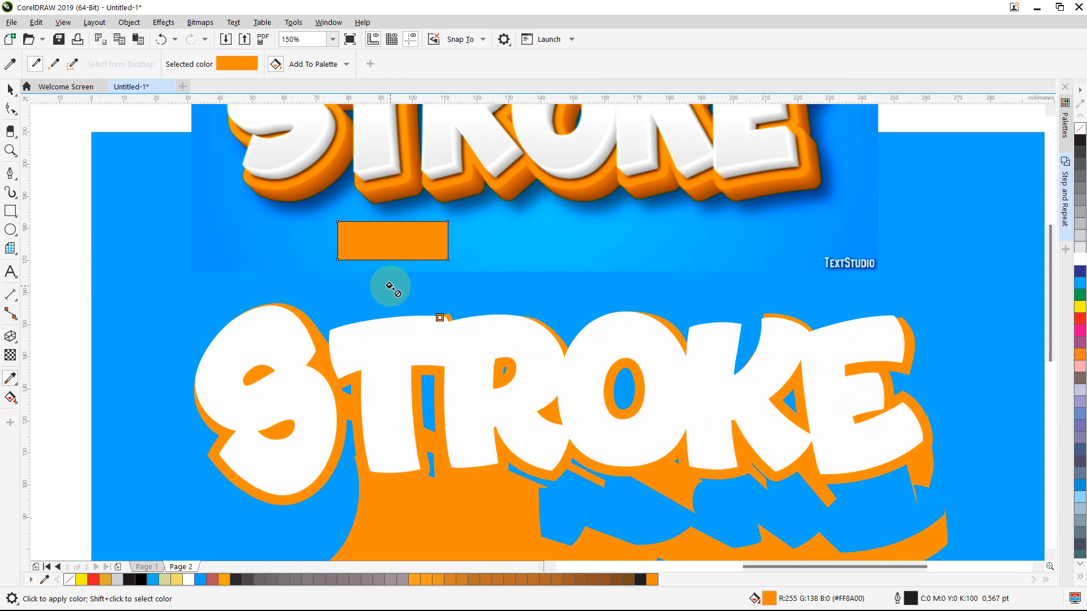
left_click(11, 89)
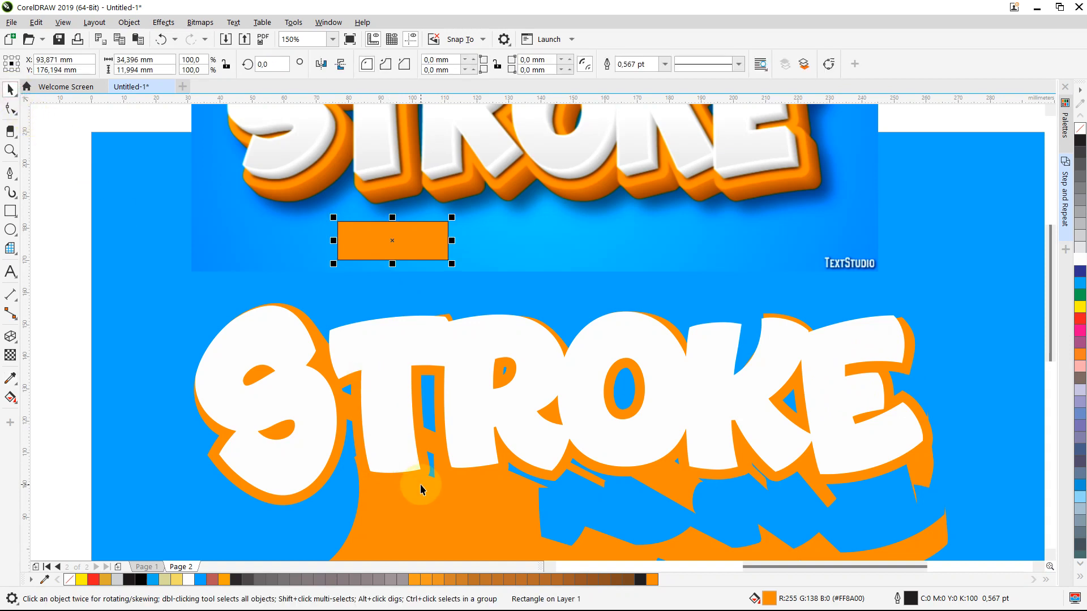
scroll(420, 484, "down", 2)
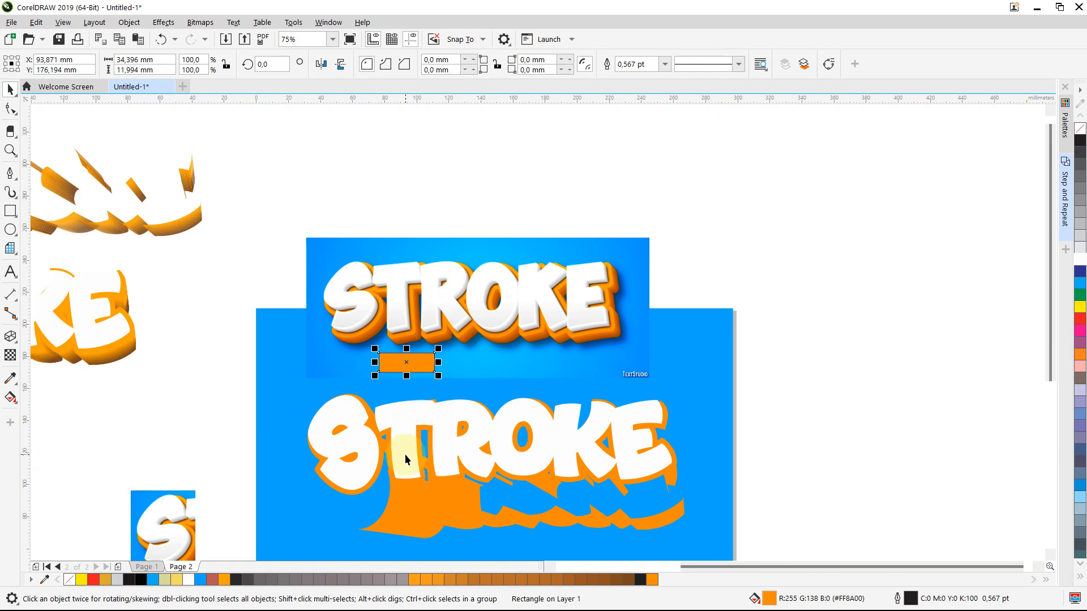
scroll(405, 454, "up", 2)
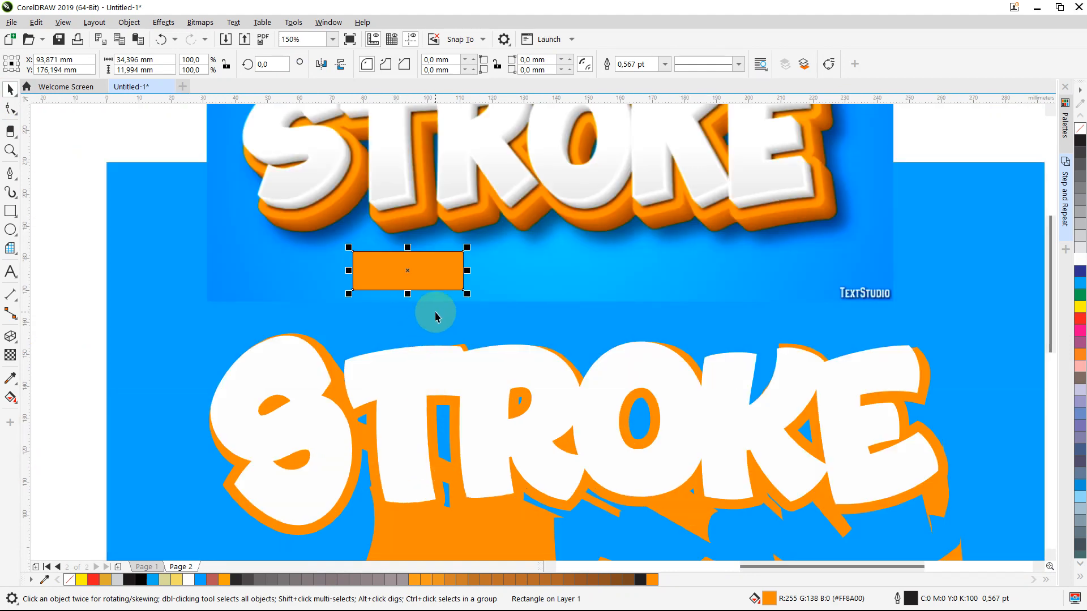
key("Delete")
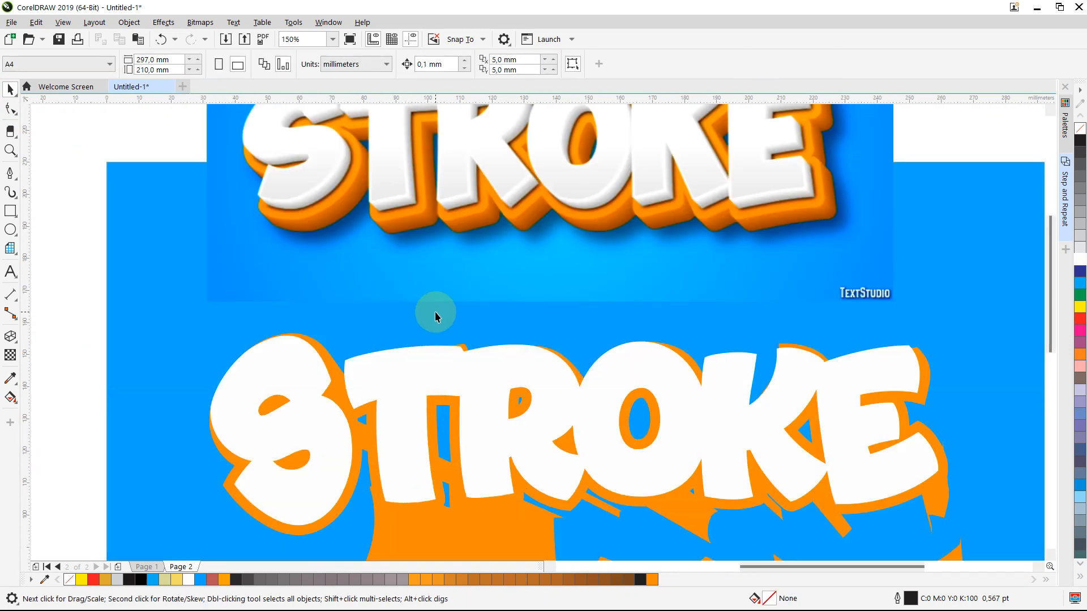
Try fitting the welded side shape up under the lettering, and move it back down clear of the letters
scroll(435, 316, "down", 2)
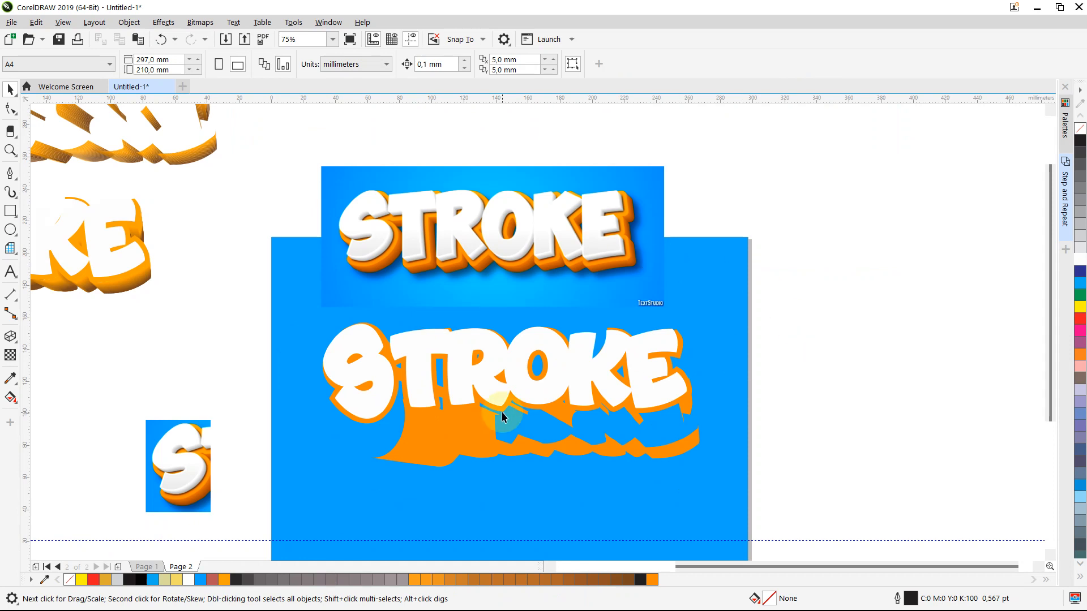
left_click(477, 447)
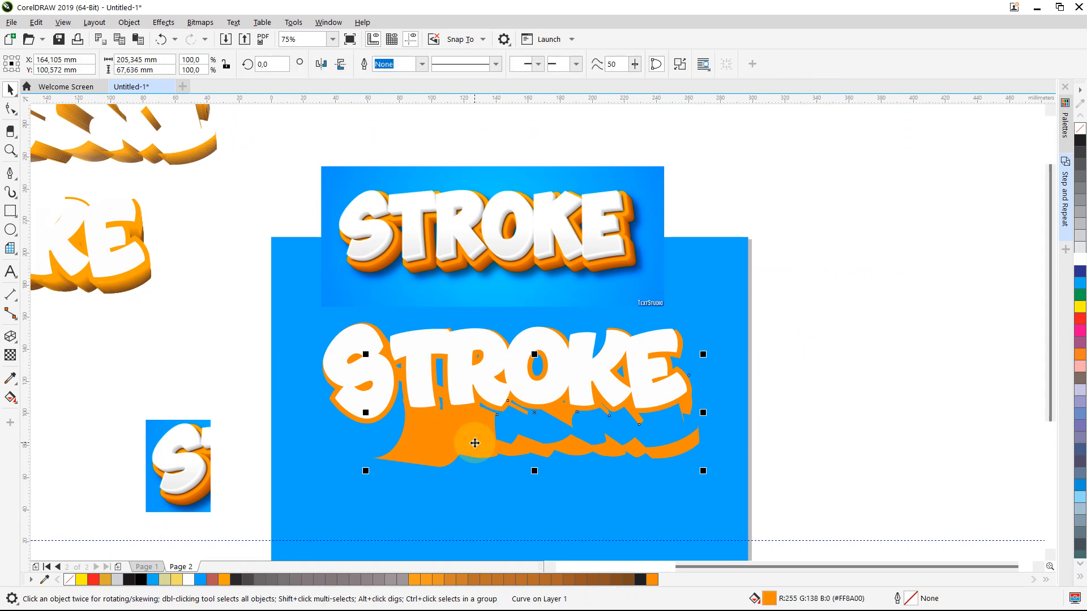
left_click_drag(460, 433, 442, 417)
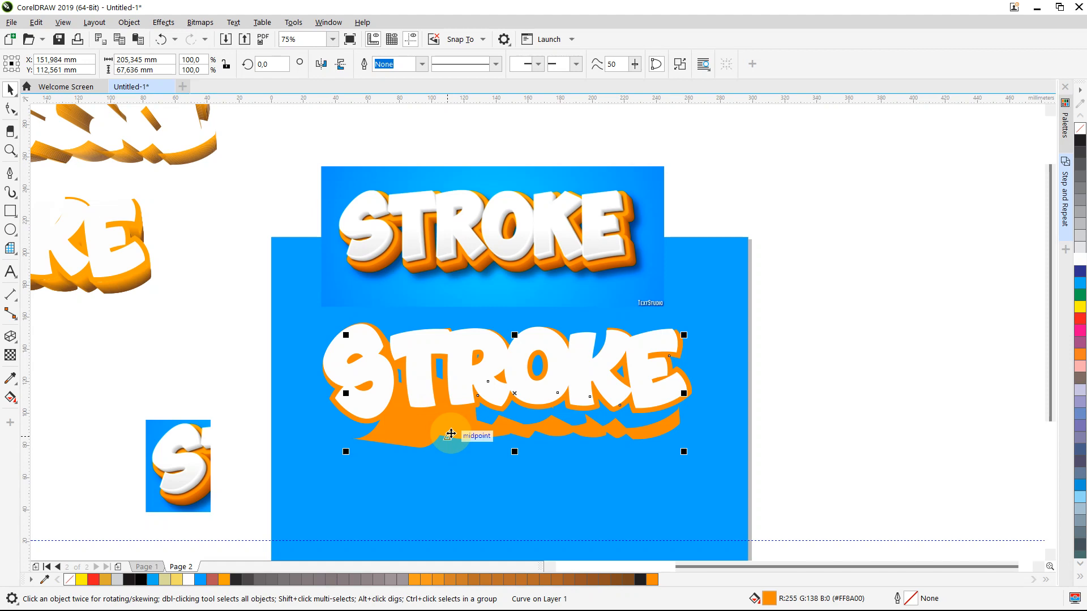
left_click_drag(450, 433, 482, 477)
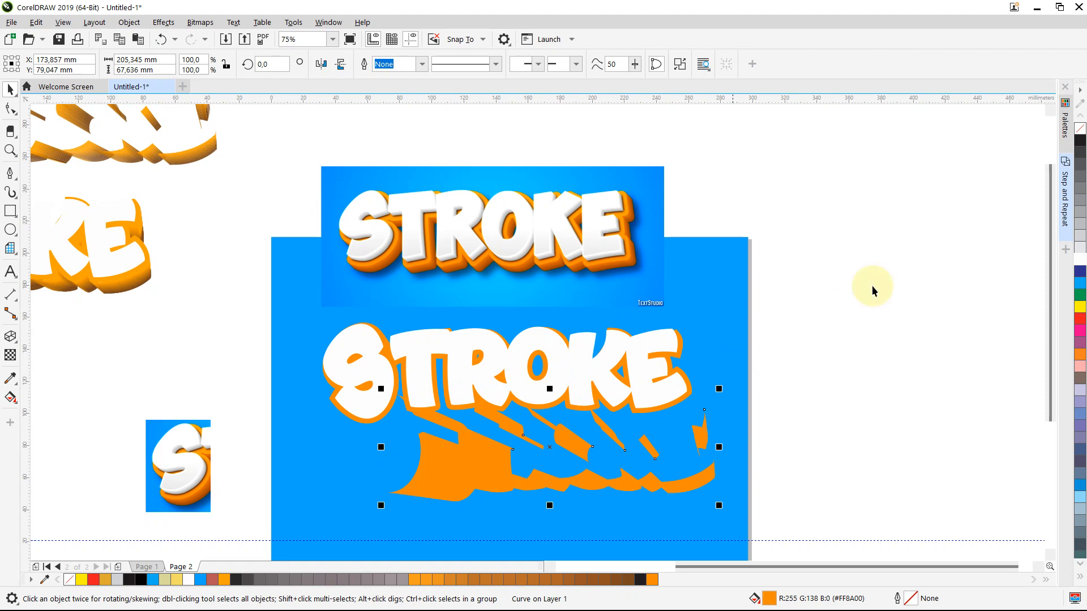
Darken the welded side shape's orange fill to #D9790A by mixing in small amounts of black
left_click(1080, 143)
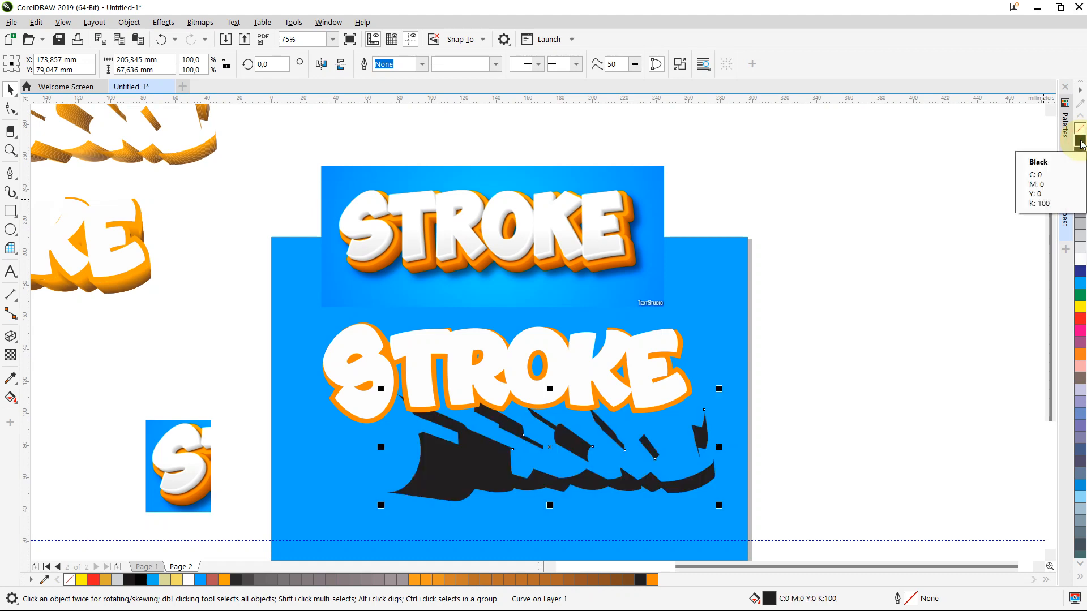
key("ctrl+z")
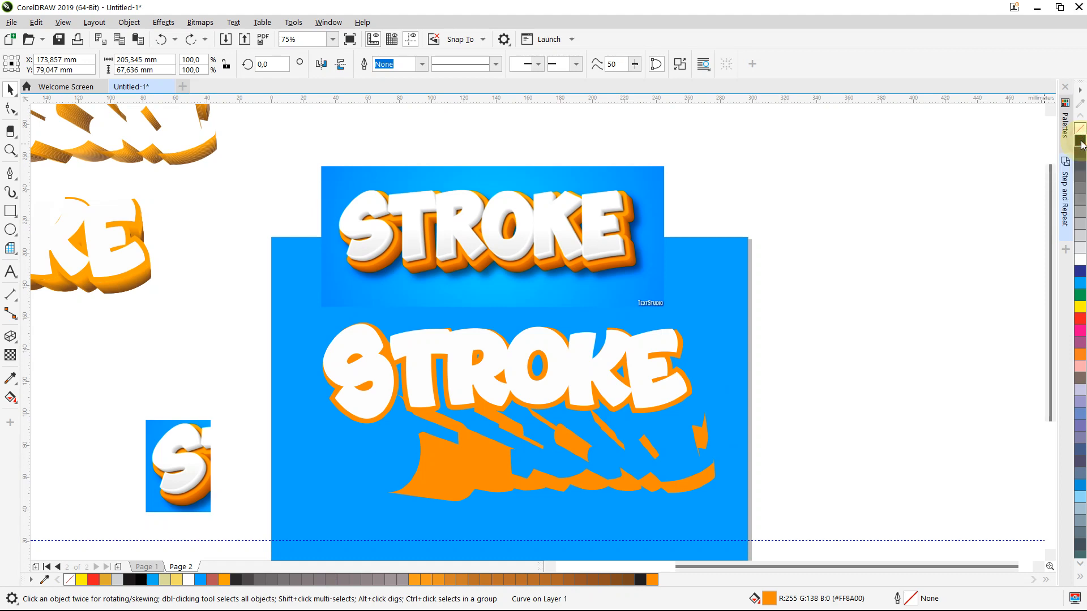
left_click(1081, 145)
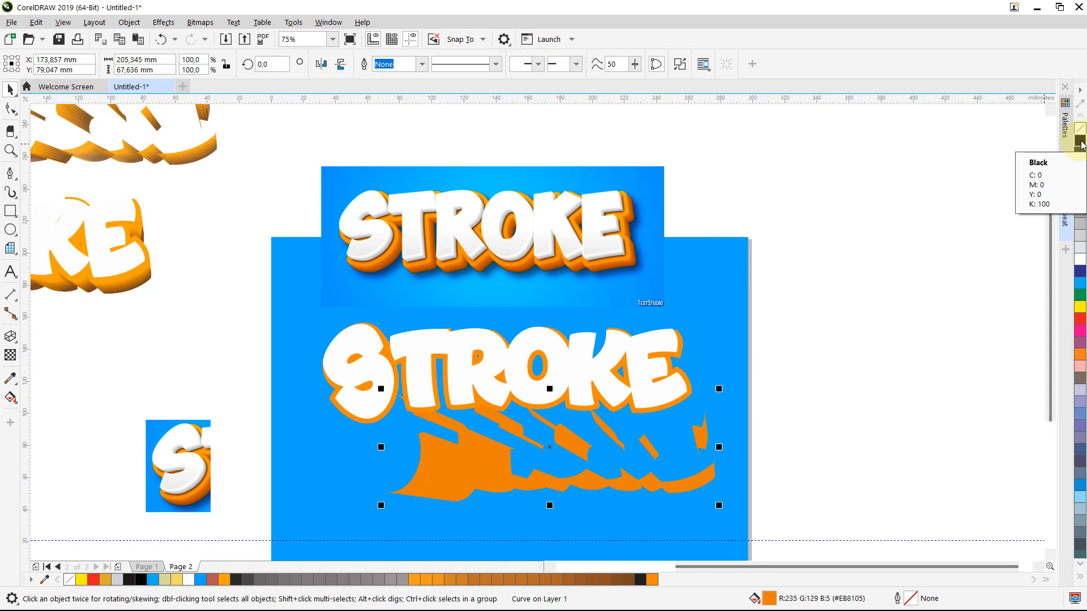
left_click(1081, 146)
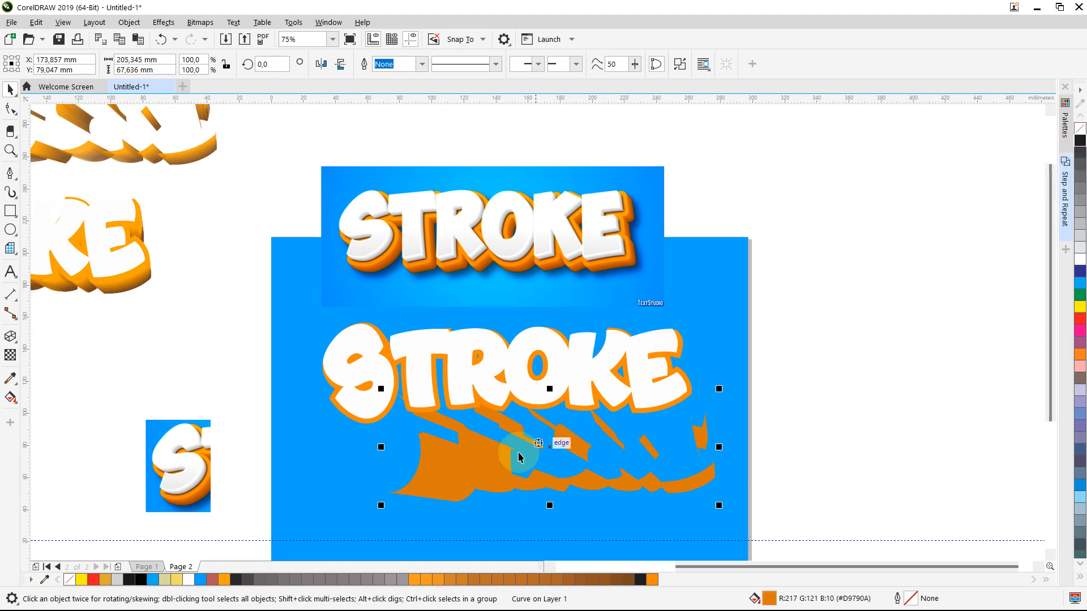
Move the darkened side shape up behind the STROKE lettering so it meets the orange outline's lower edges
left_click_drag(485, 458, 451, 411)
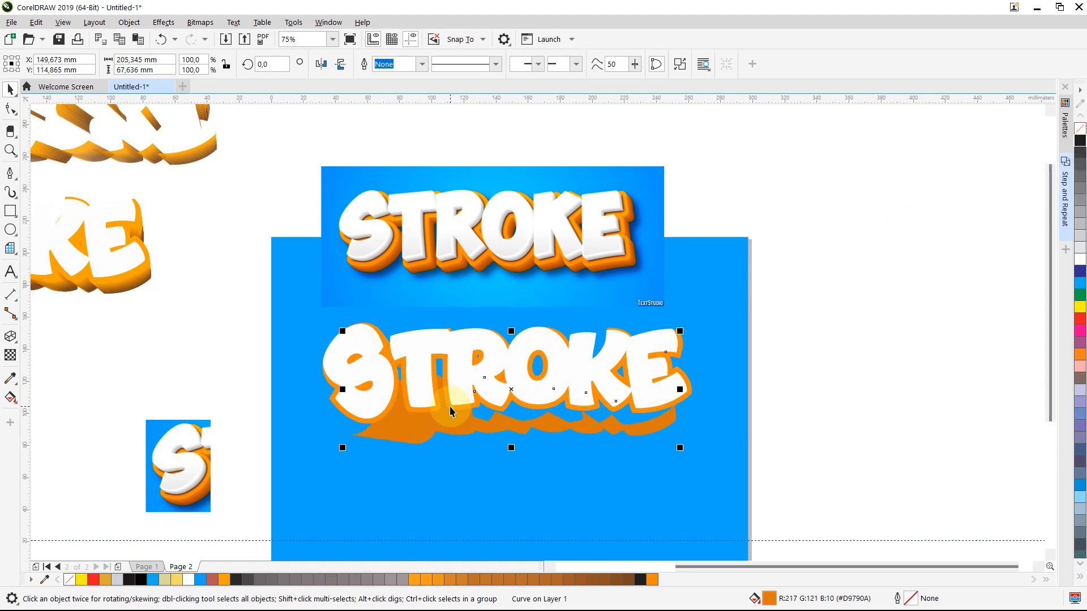
scroll(451, 410, "up", 2)
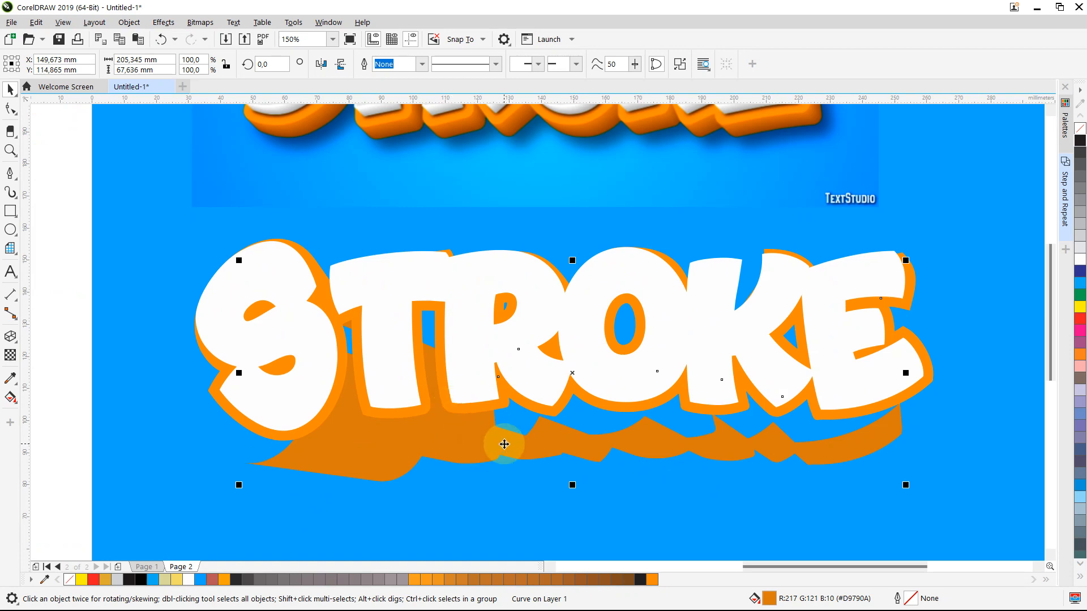
scroll(505, 444, "up", 2)
left_click_drag(549, 447, 496, 408)
left_click_drag(677, 388, 830, 377)
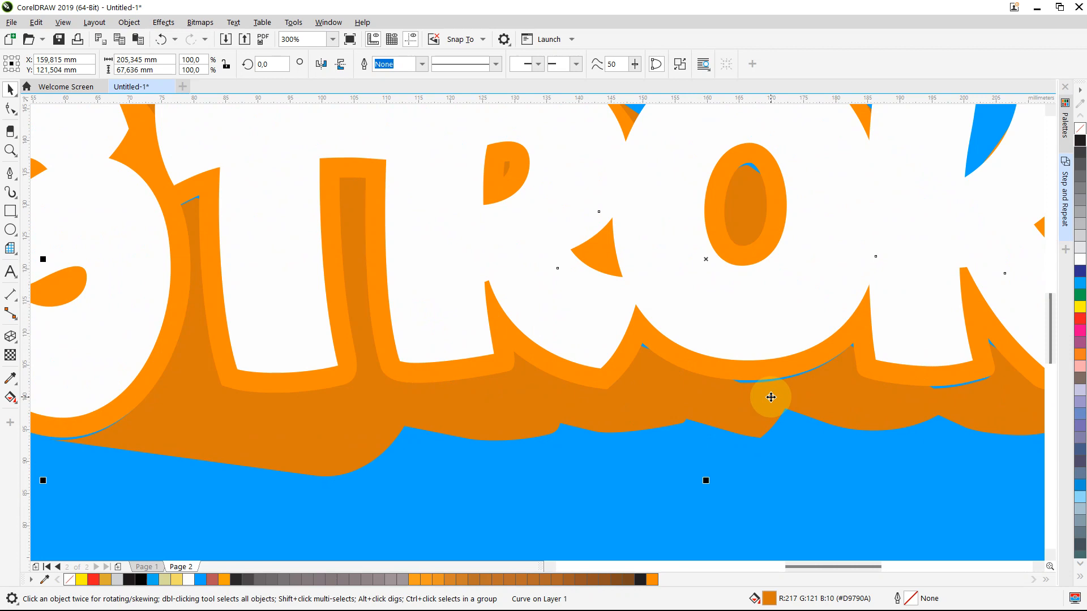
scroll(771, 397, "down", 2)
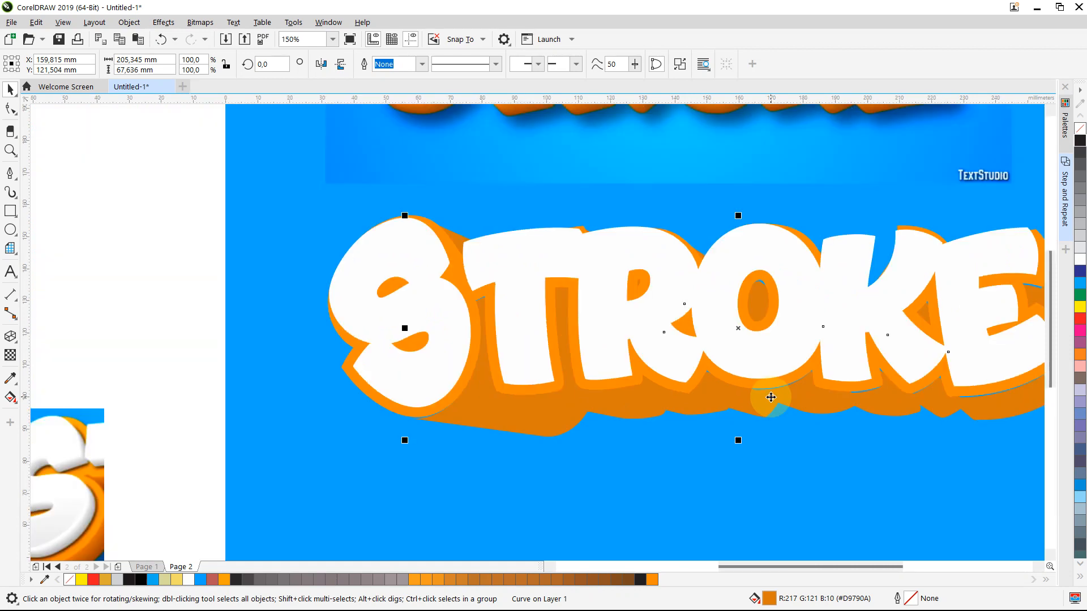
Reposition the darkened side shape behind the STROKE lettering so its edge meets the orange outline at the E's lower corner
left_click_drag(724, 566, 766, 566)
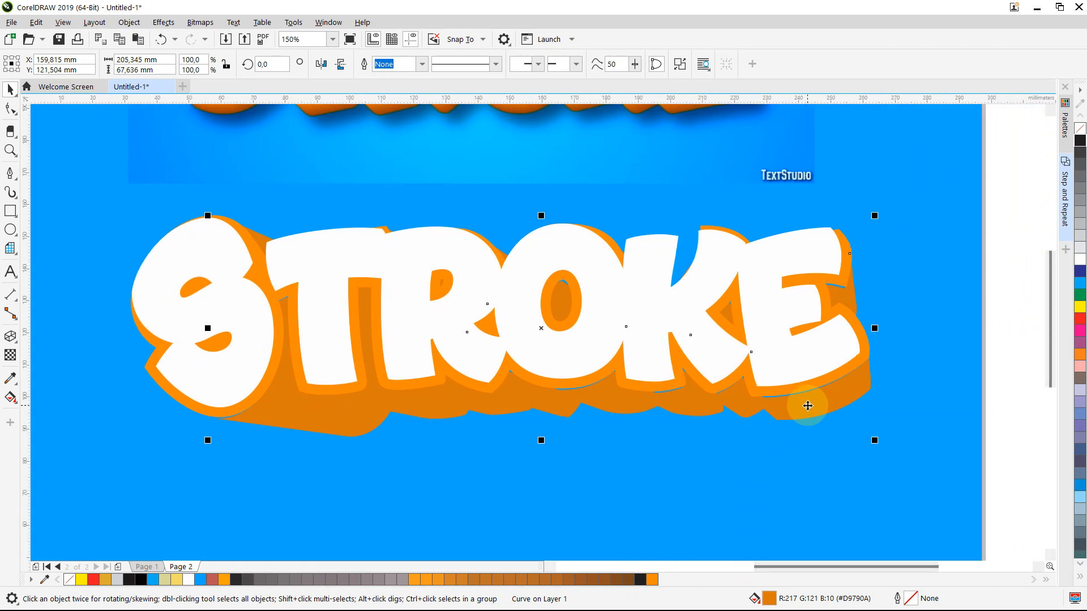
left_click_drag(807, 406, 812, 406)
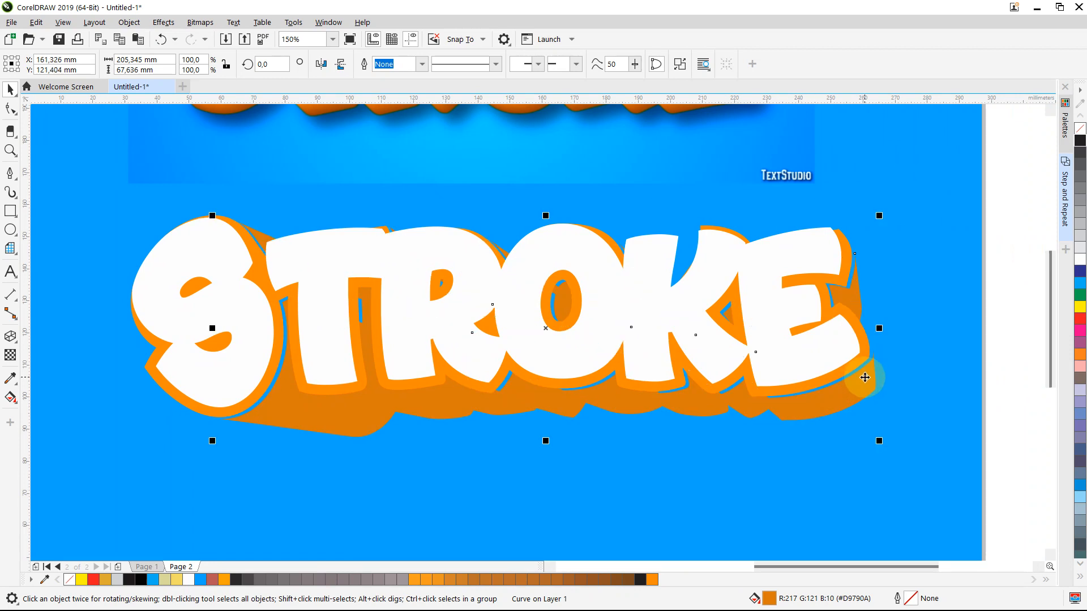
scroll(865, 377, "up", 2)
scroll(865, 378, "up", 2)
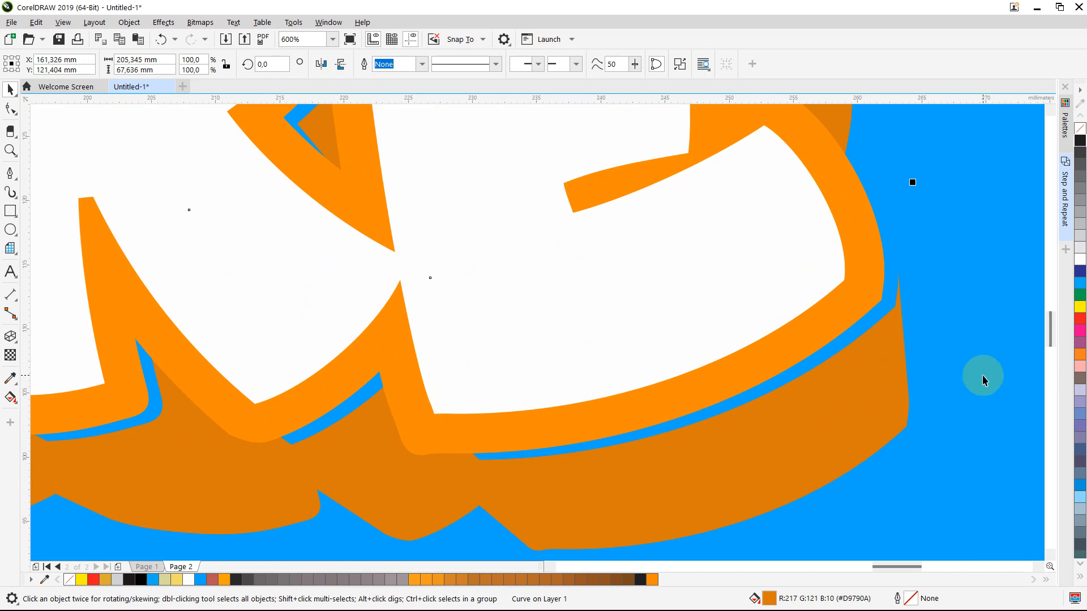
left_click_drag(1046, 333, 1044, 326)
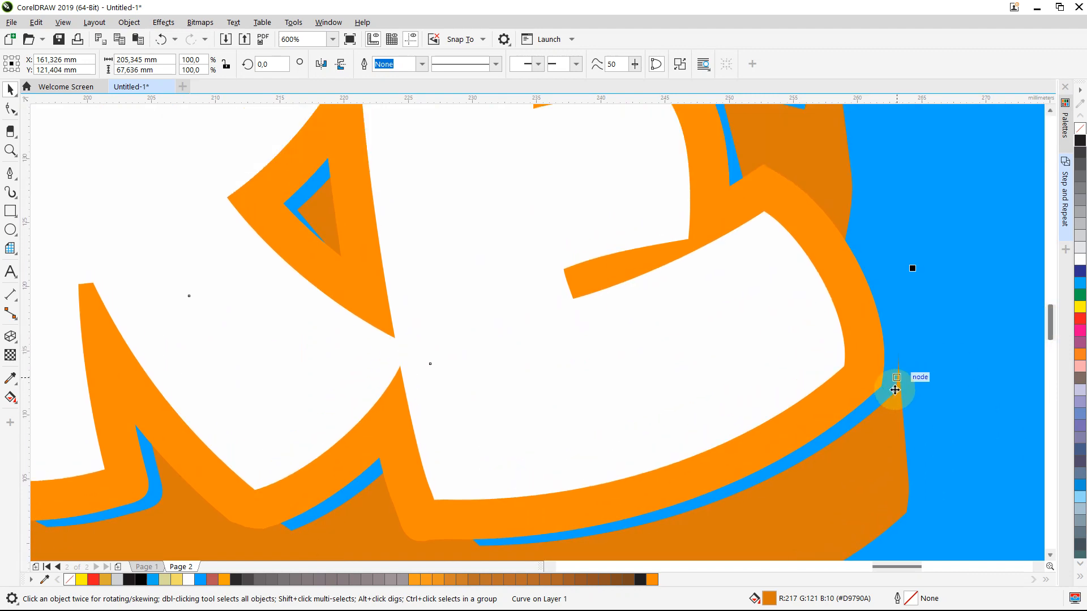
left_click_drag(894, 416, 882, 410)
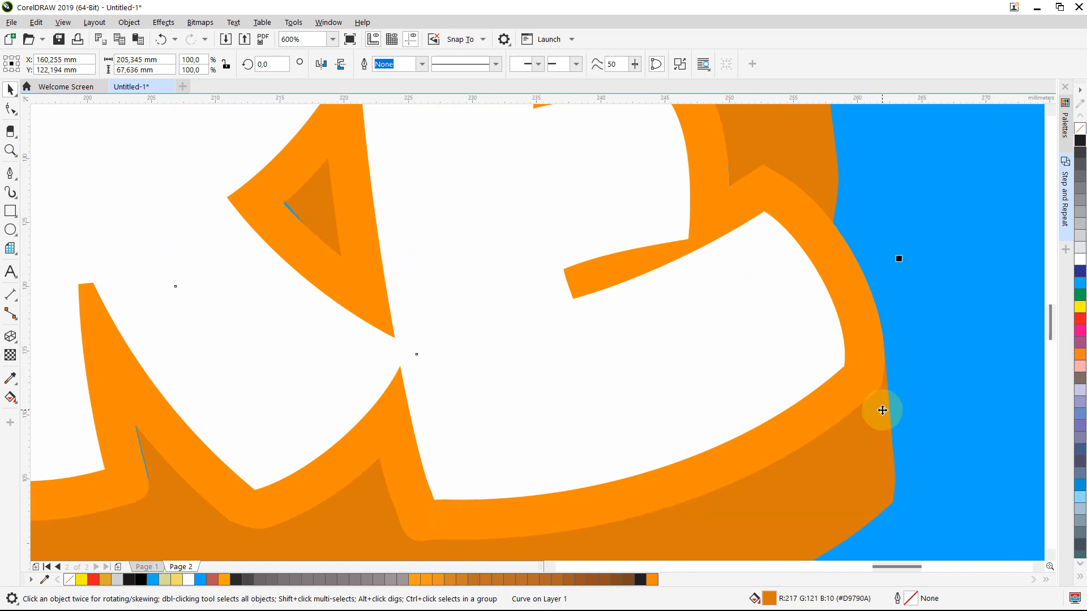
scroll(882, 410, "down", 6)
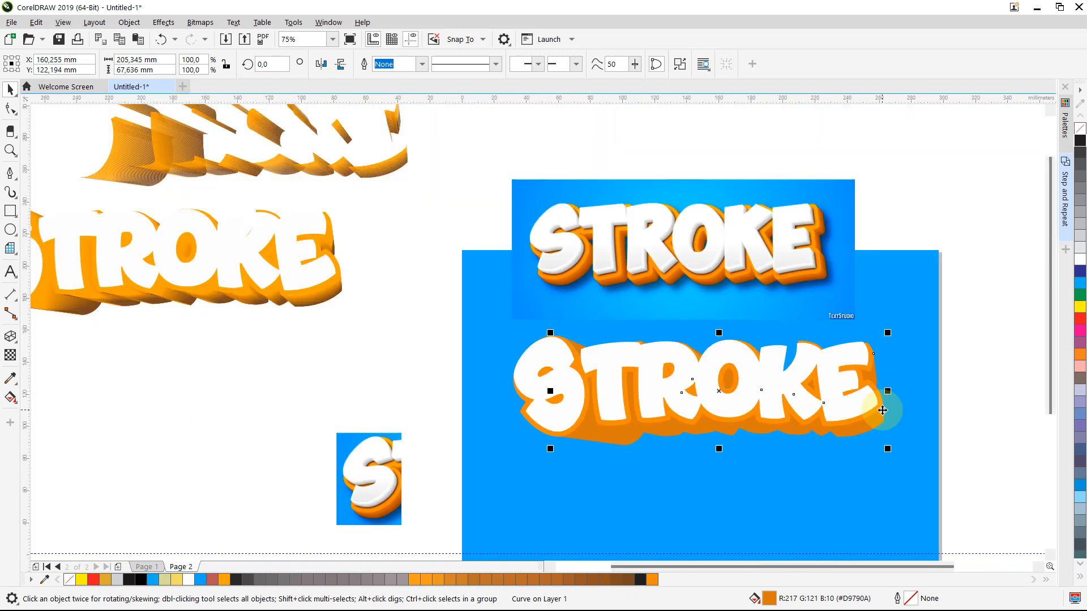
left_click(991, 407)
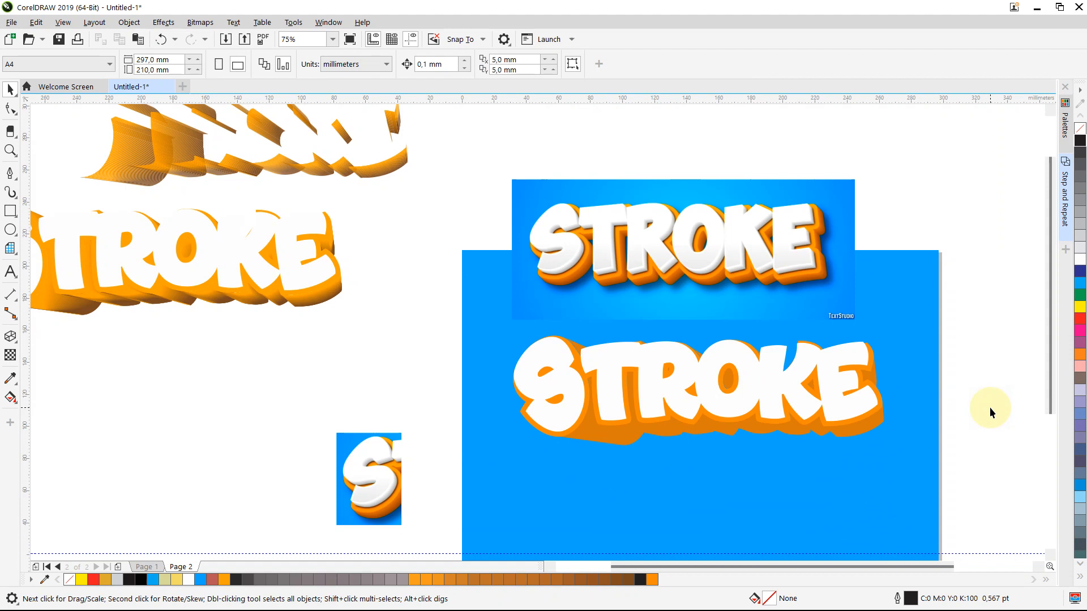
scroll(990, 407, "up", 2)
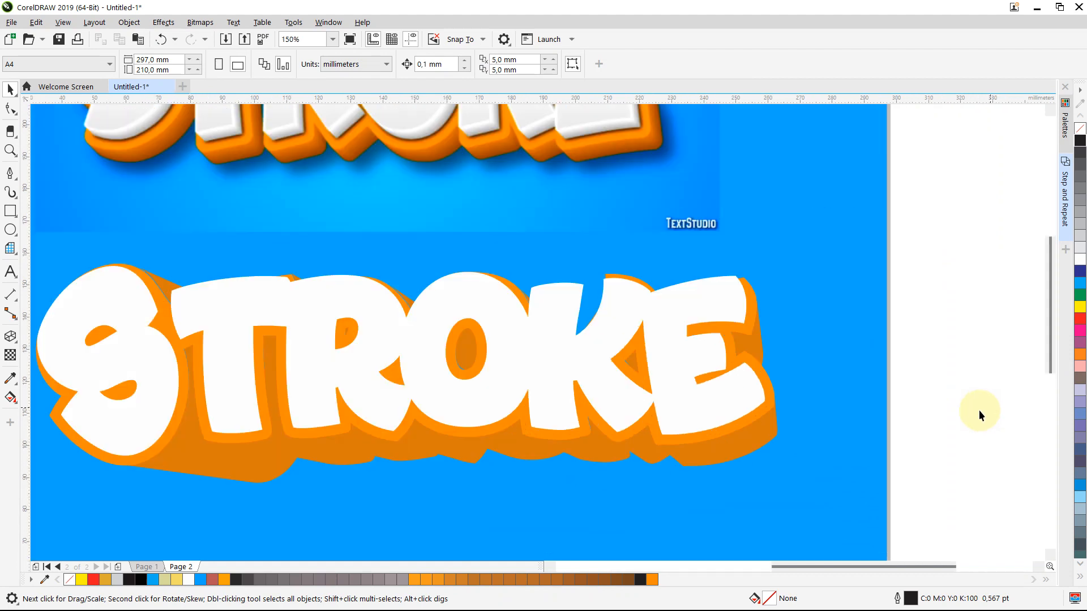
scroll(916, 415, "down", 2)
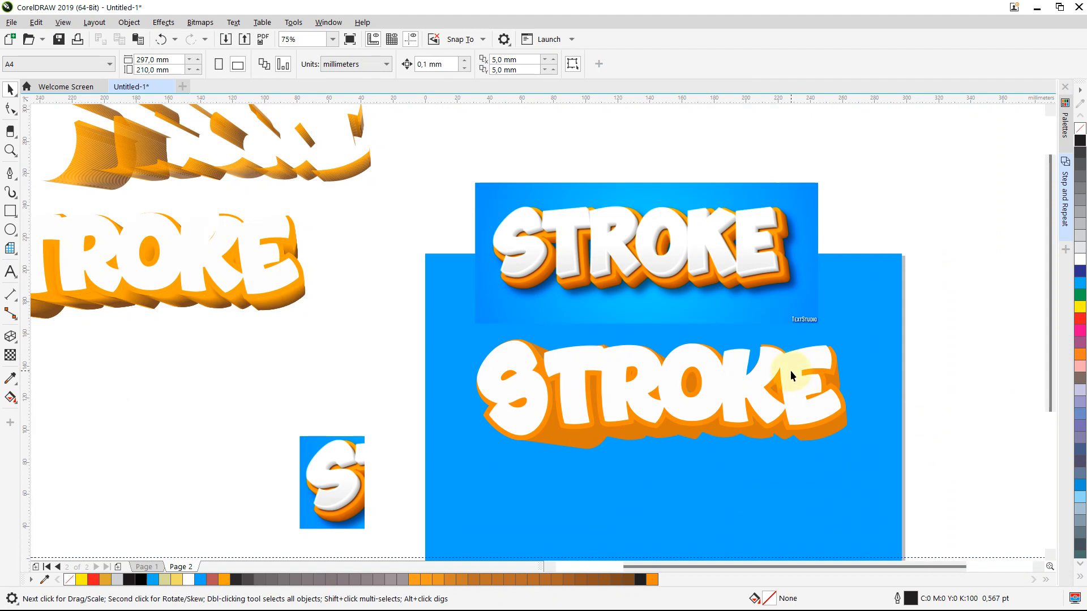
scroll(566, 288, "up", 2)
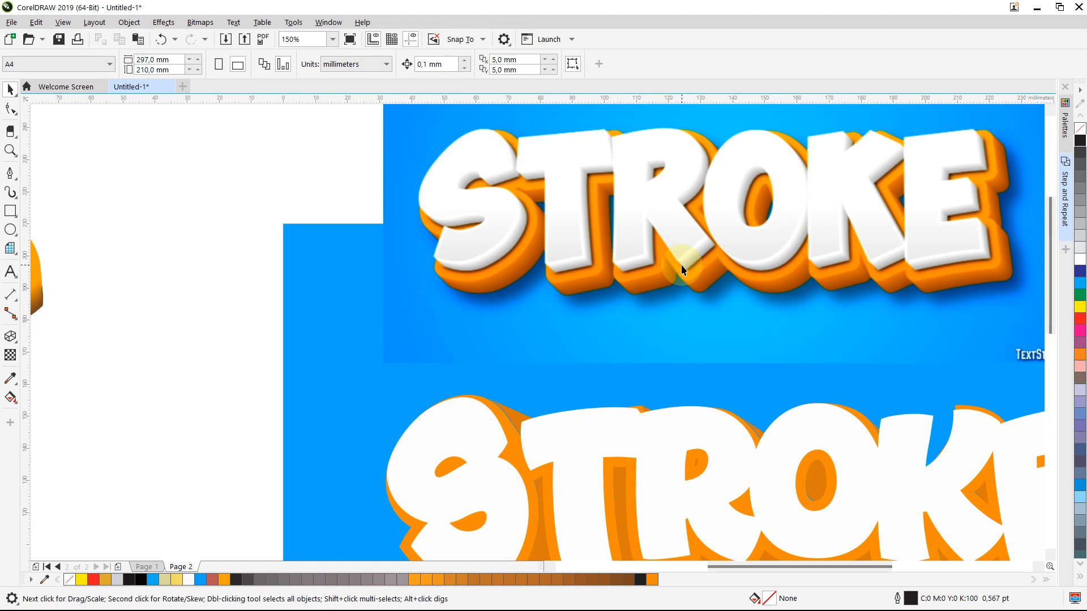
scroll(681, 264, "down", 2)
scroll(631, 376, "up", 2)
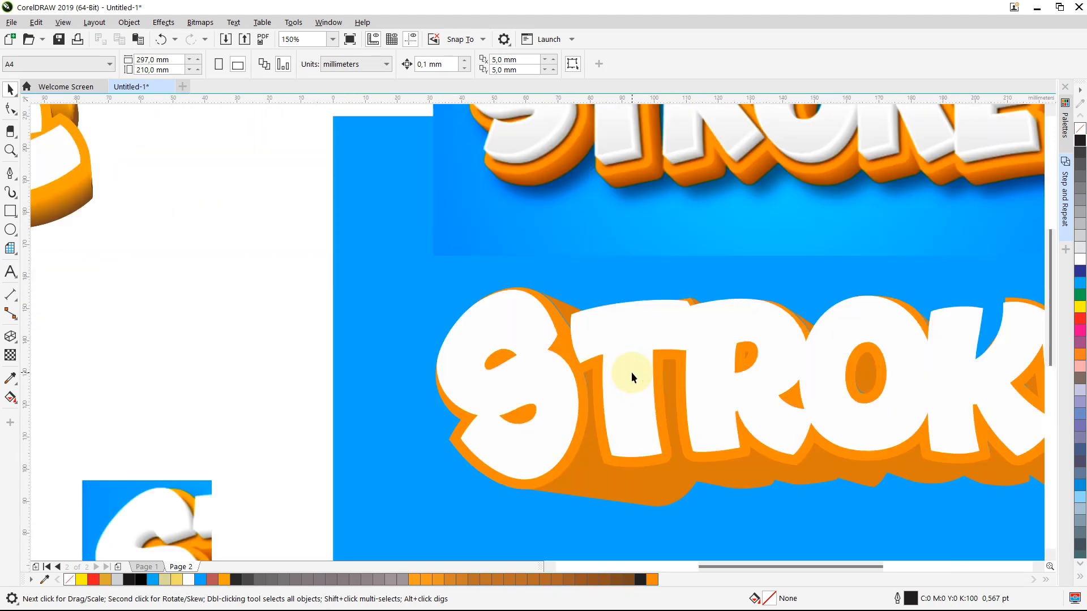
left_click(554, 384)
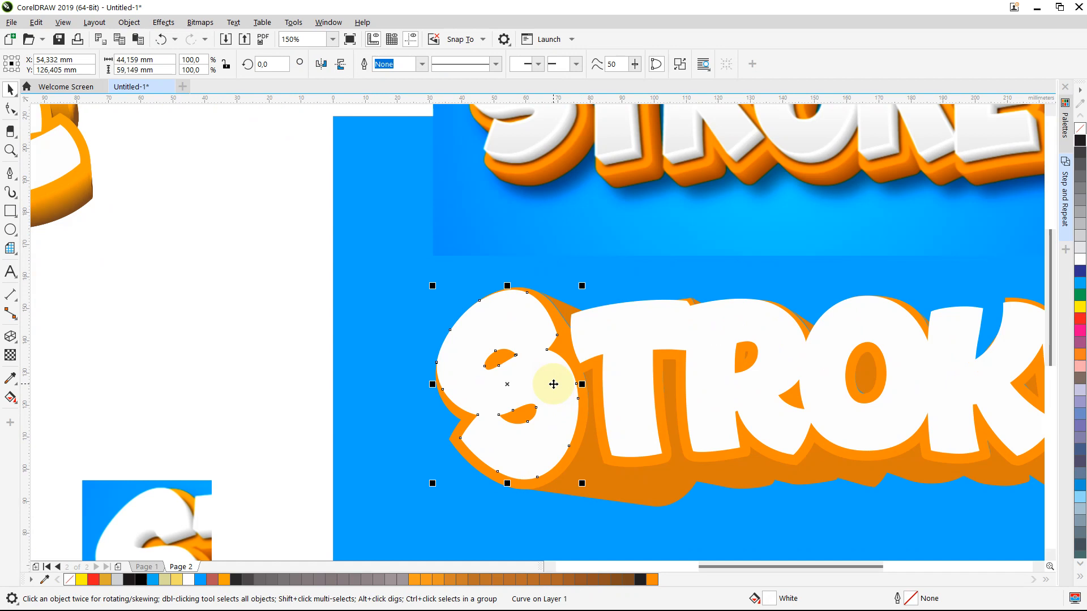
left_click(618, 351, "shift")
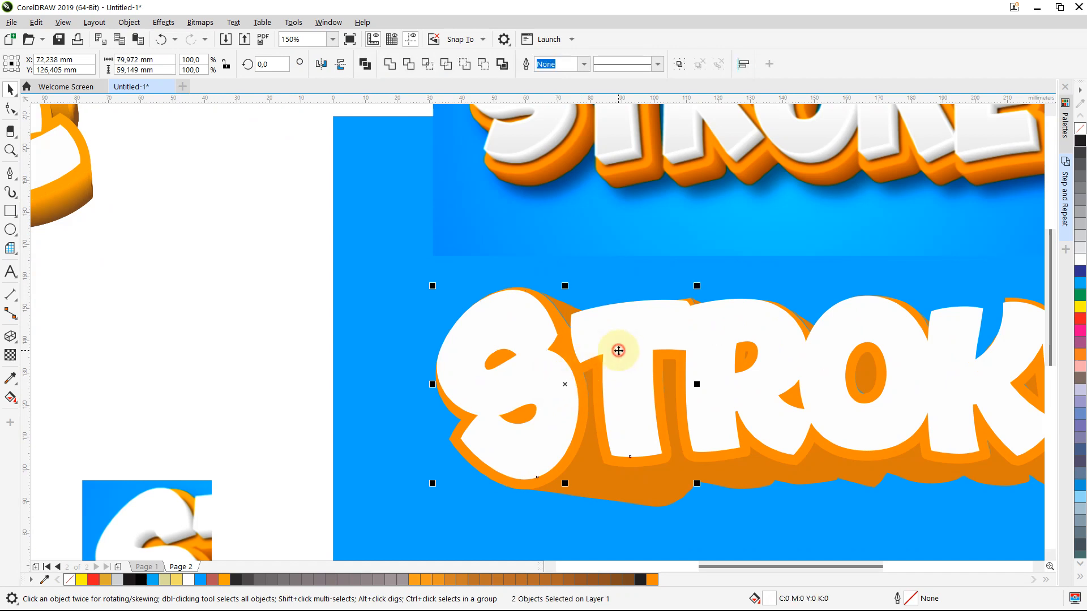
left_click(635, 273)
left_click(628, 342)
right_click(630, 346)
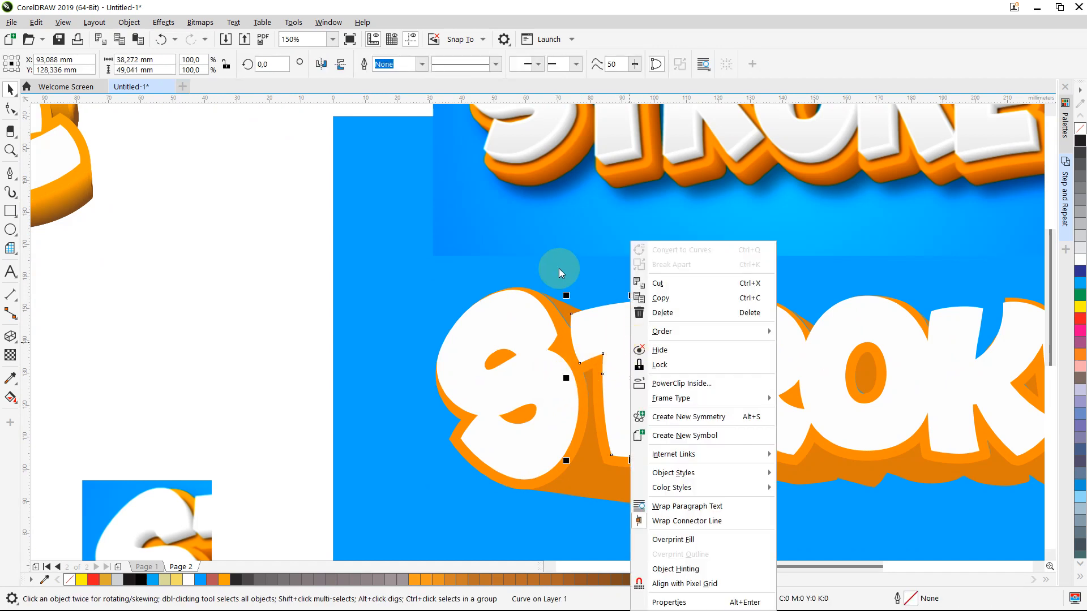
left_click(580, 291)
scroll(603, 311, "down", 2)
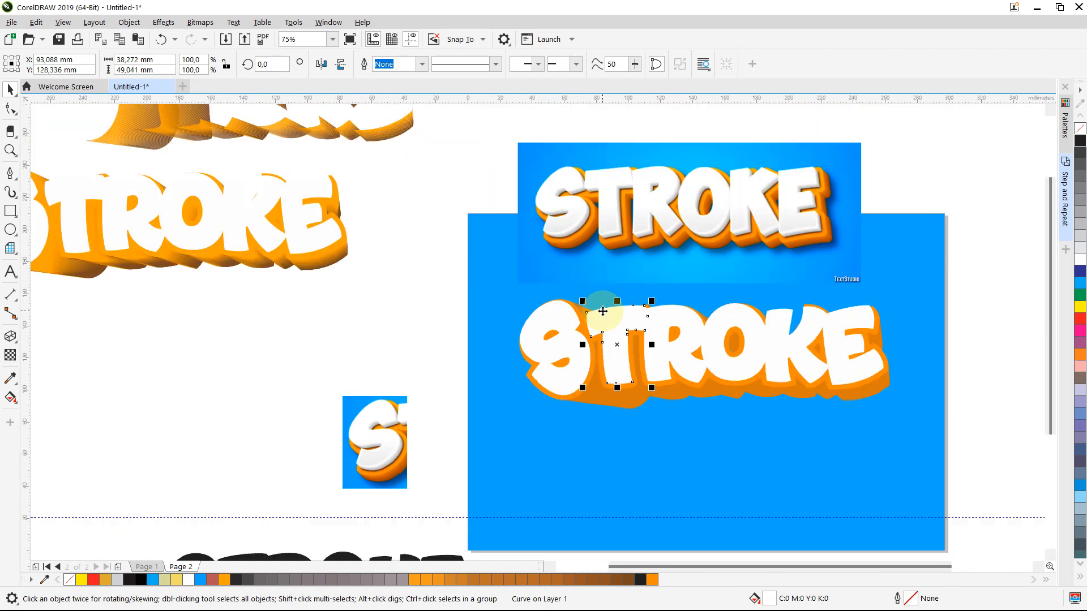
left_click(392, 295)
Select the six white letters of the STROKE lettering on the blue page and group them
left_click(529, 336)
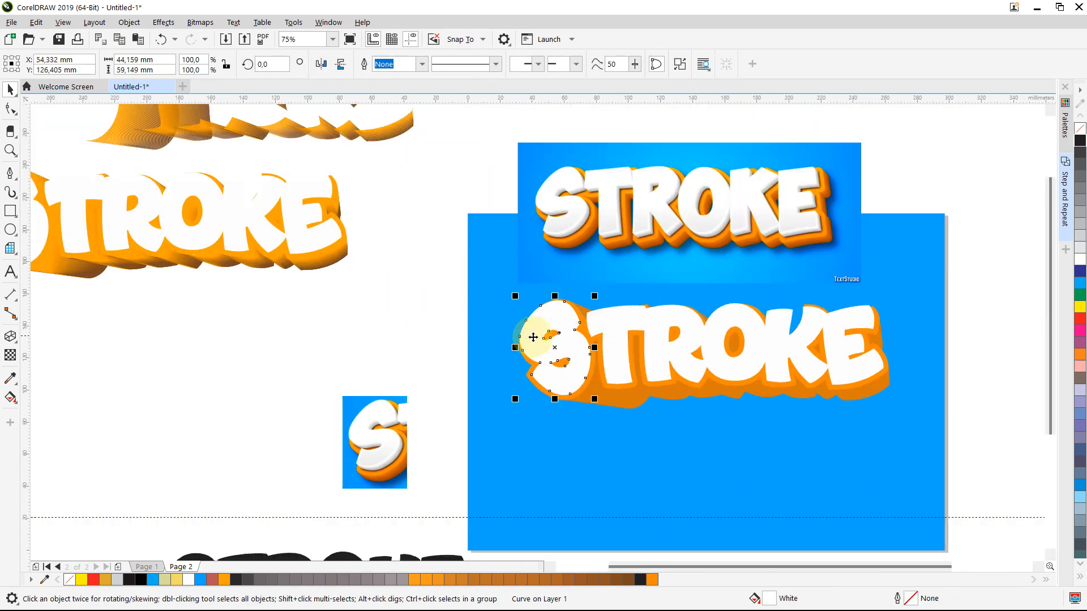
left_click(647, 348, "shift")
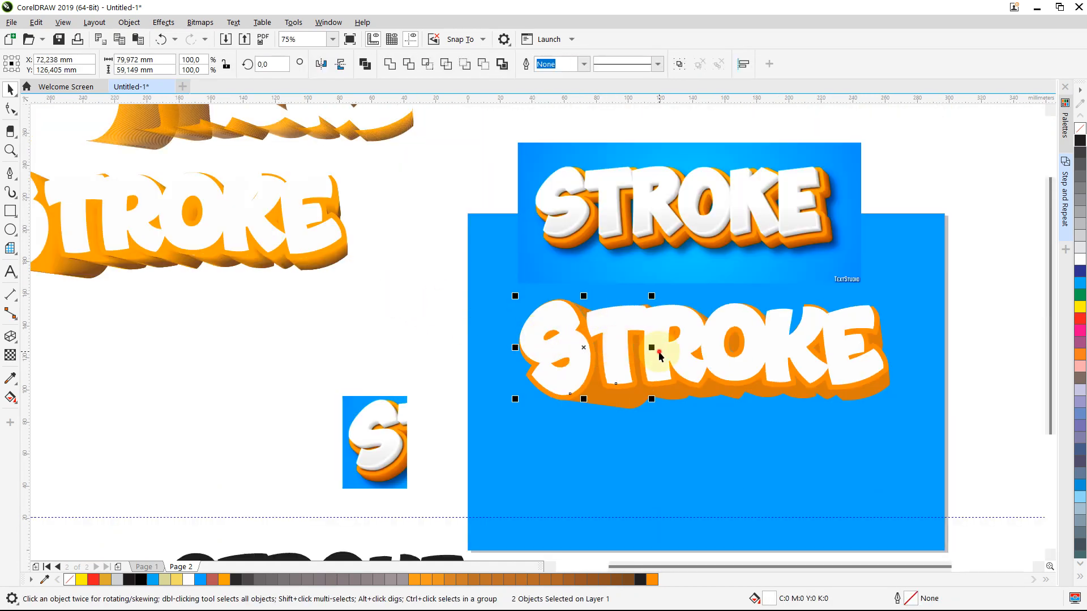
left_click(661, 348, "shift")
left_click(729, 355, "shift")
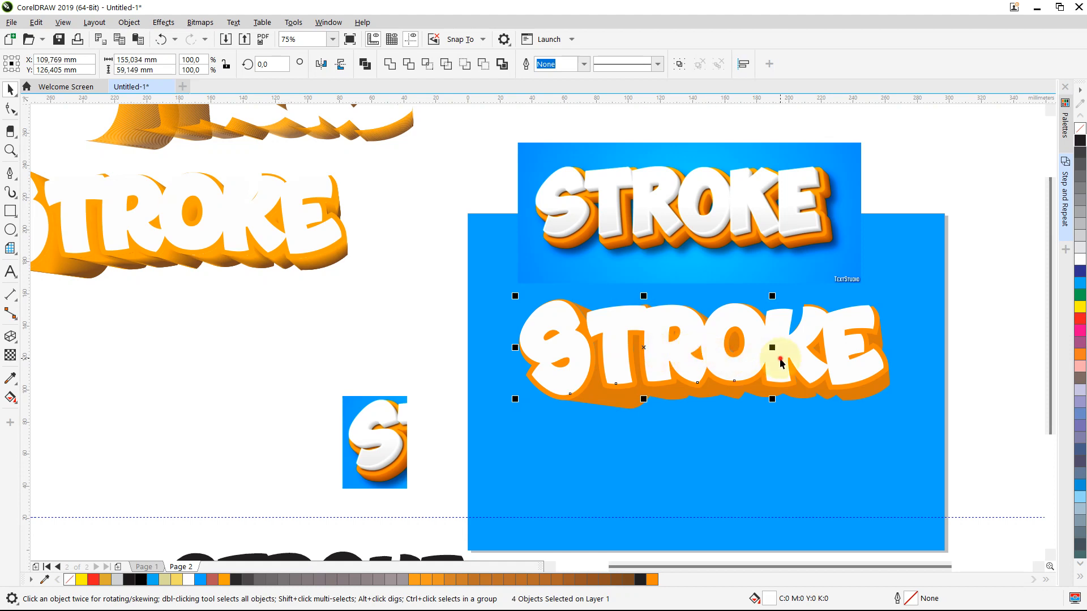
left_click(781, 358, "shift")
left_click(845, 366, "shift")
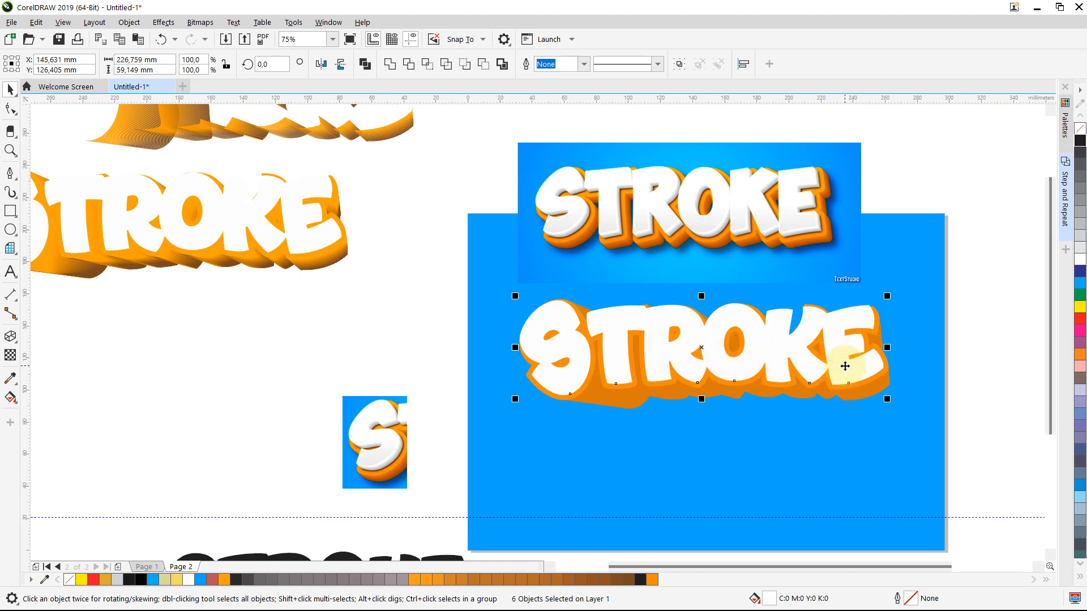
key("ctrl+g")
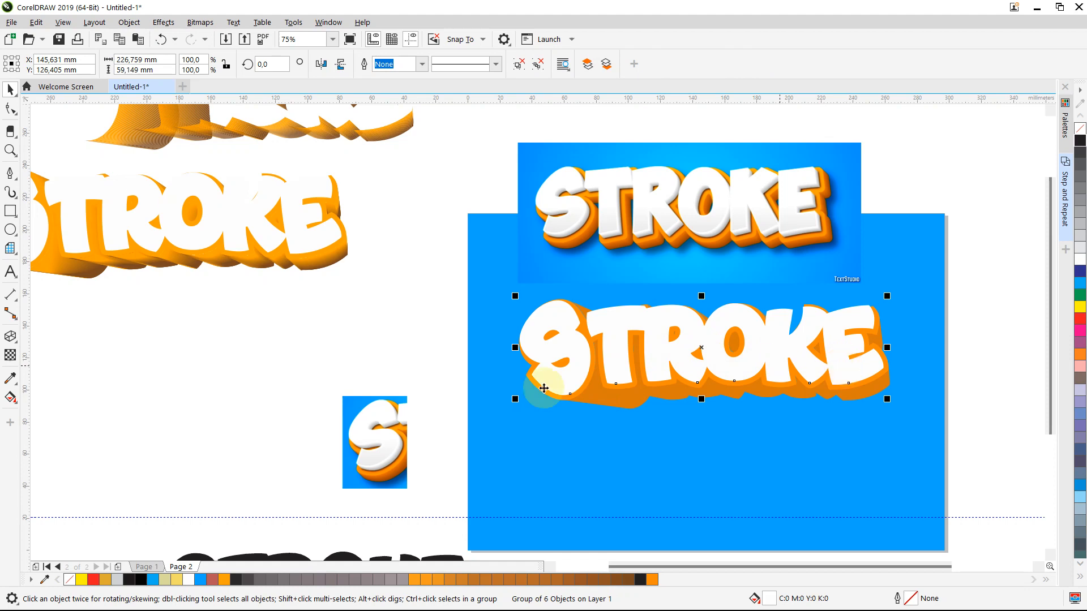
Add a one-step inward contour with an offset of about 3 mm to the grouped white letters
left_click(17, 342)
left_click(34, 352)
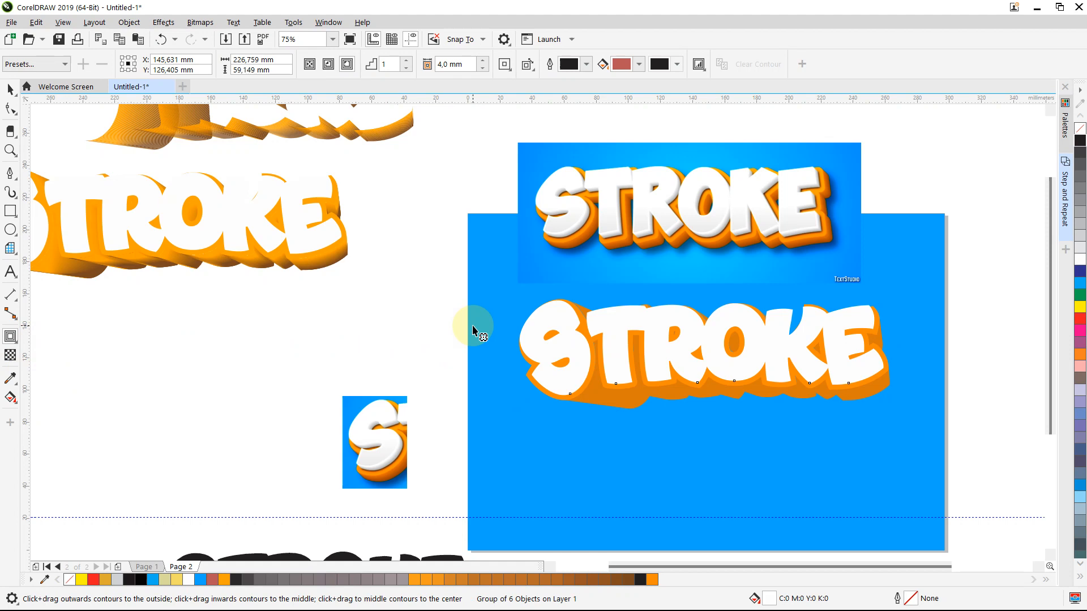
scroll(473, 330, "up", 2)
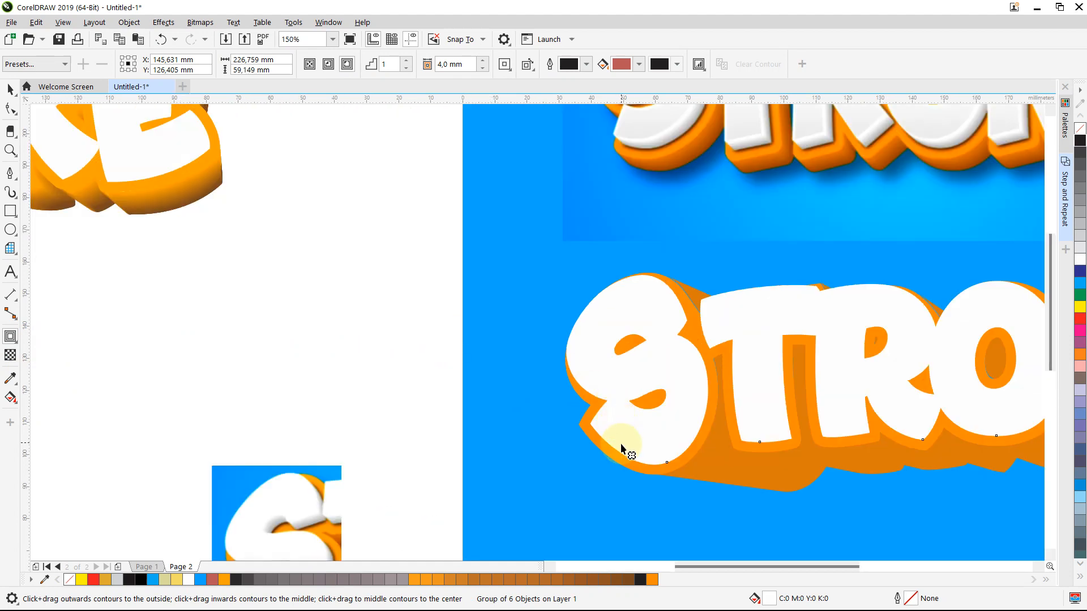
left_click_drag(621, 443, 598, 459)
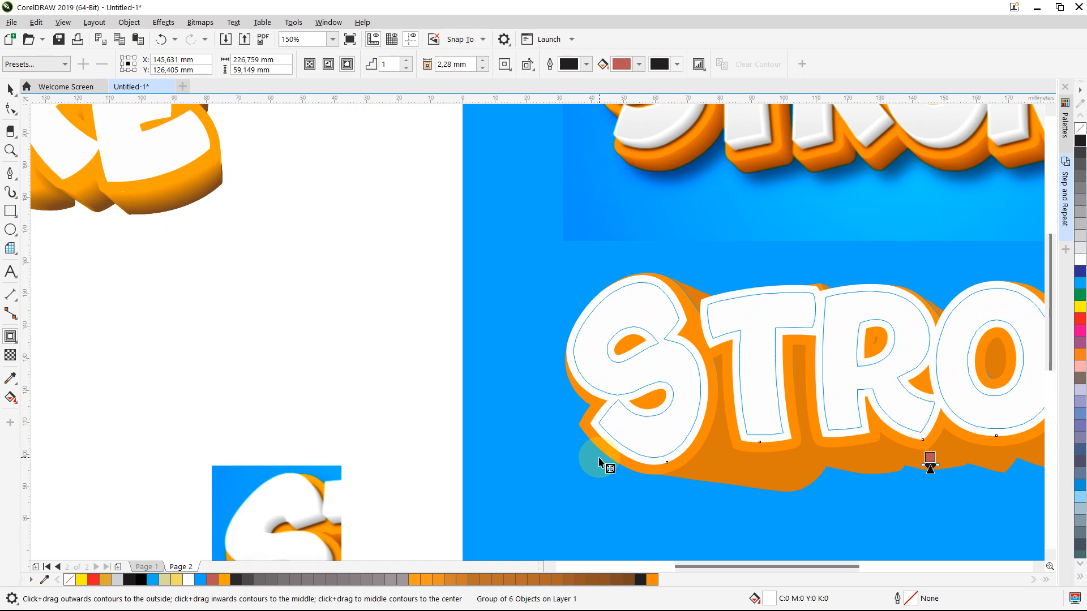
mouse_move(599, 461)
left_mouse_down()
mouse_move(607, 455)
mouse_move(579, 460)
left_mouse_up()
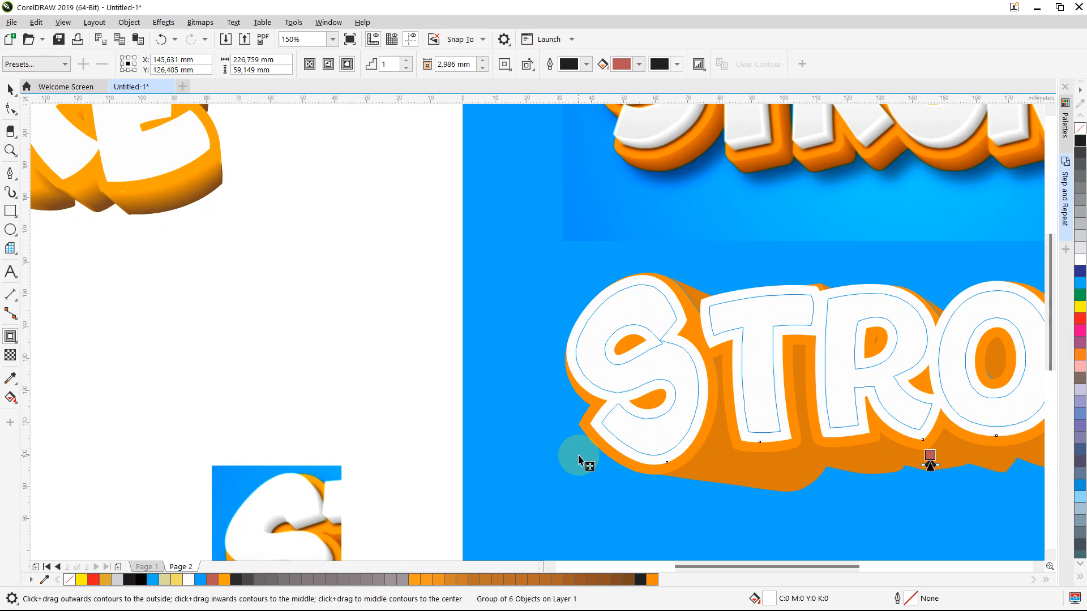
left_click_drag(578, 456, 579, 455)
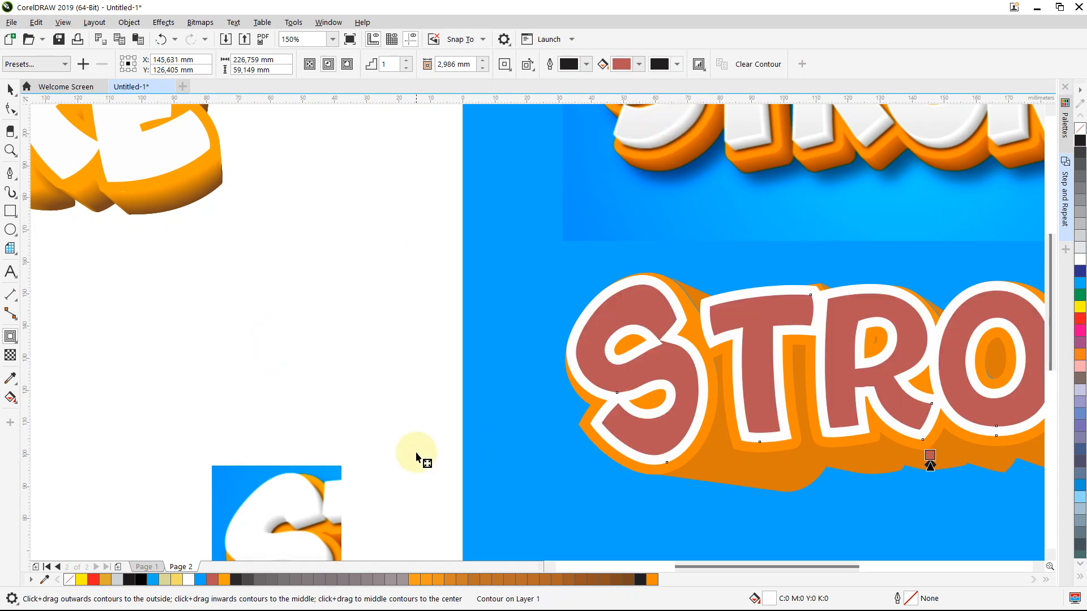
Break the contour apart so the red inner letters are separate from the white lettering
scroll(416, 456, "down", 2)
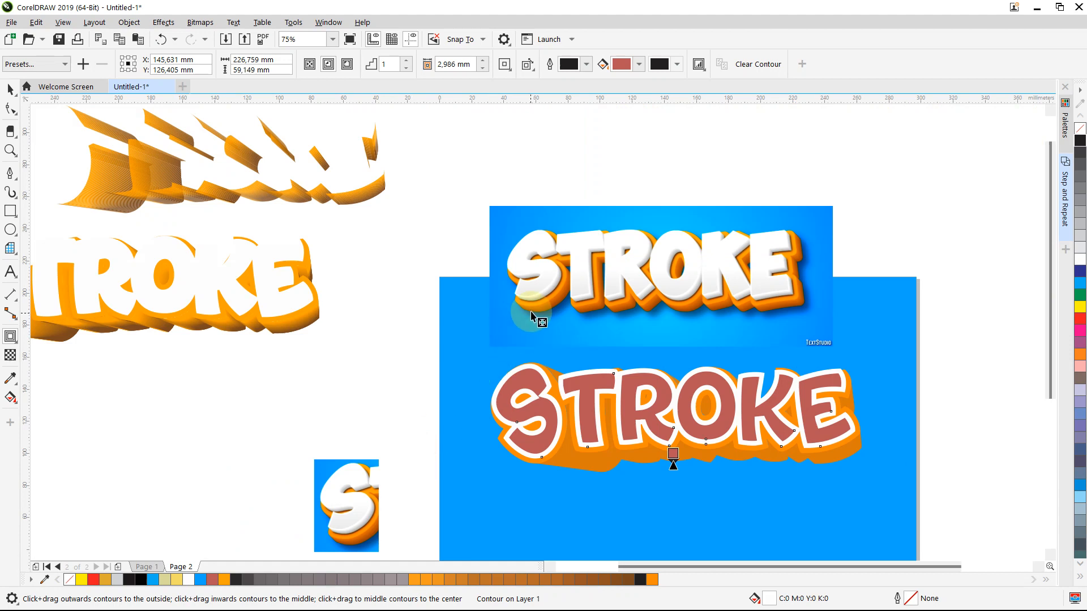
scroll(531, 316, "up", 2)
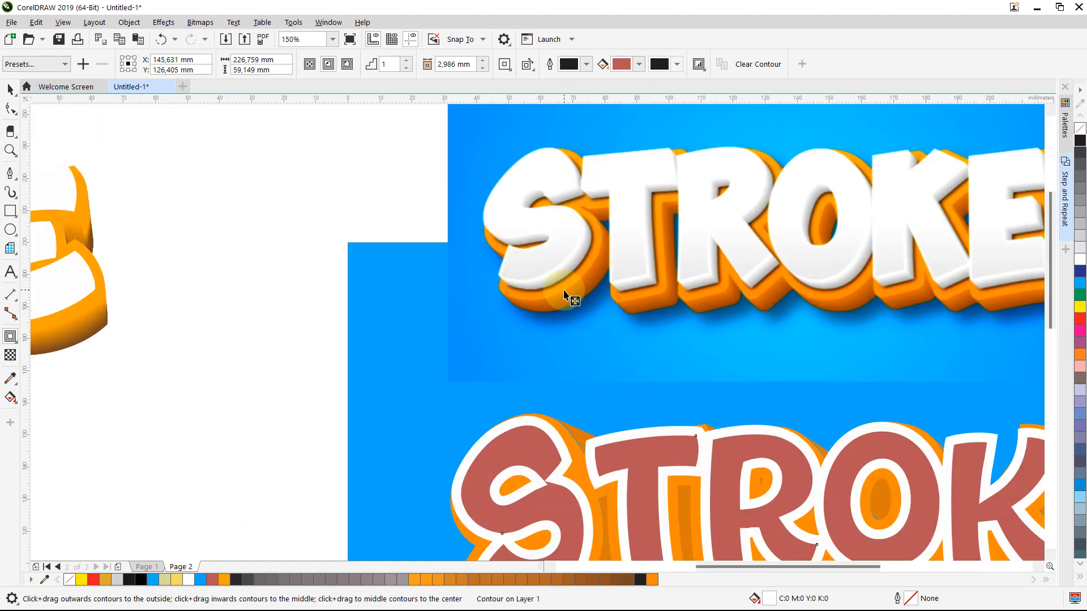
scroll(563, 293, "down", 2)
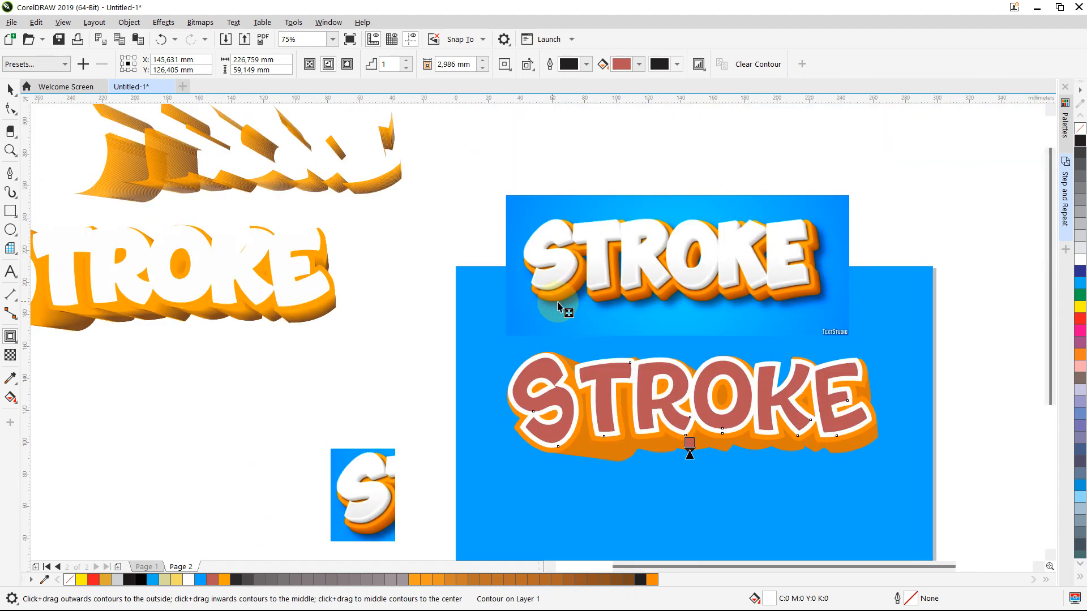
scroll(560, 281, "up", 2)
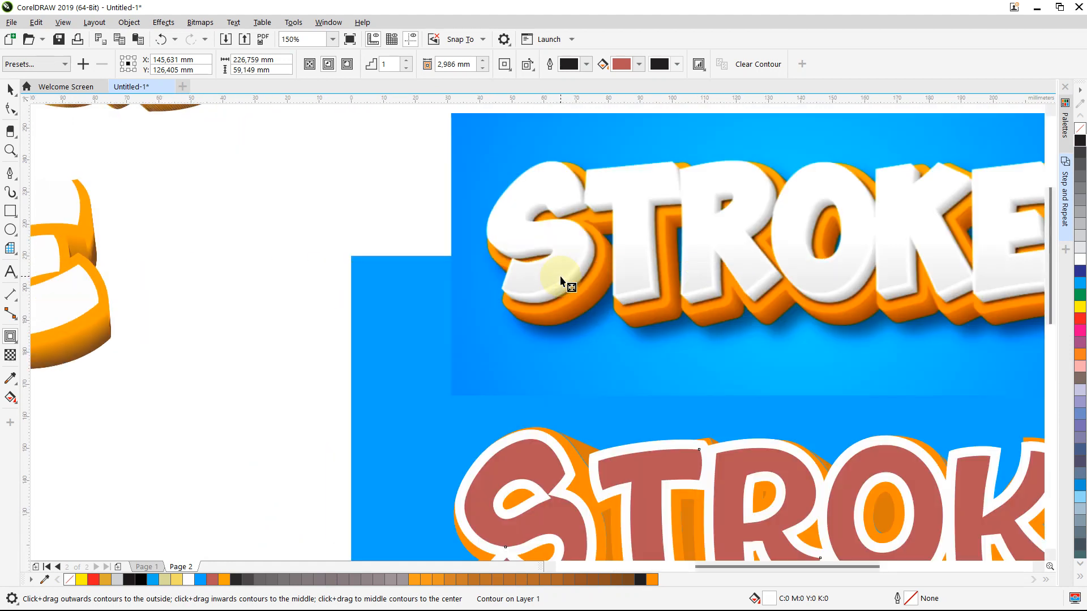
left_click(11, 90)
left_click(139, 194)
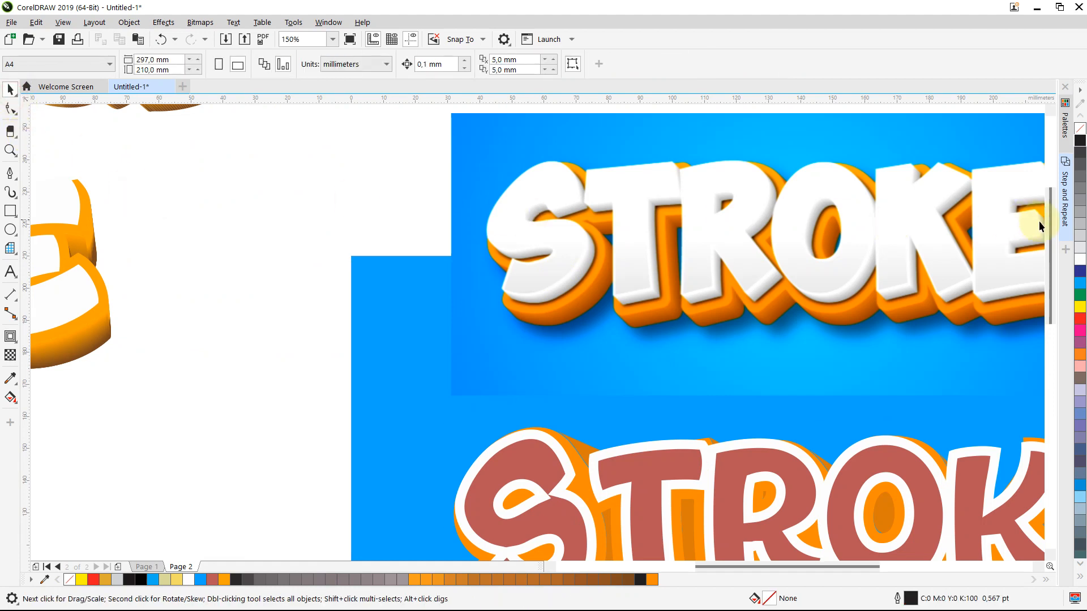
left_click_drag(1050, 228, 1050, 269)
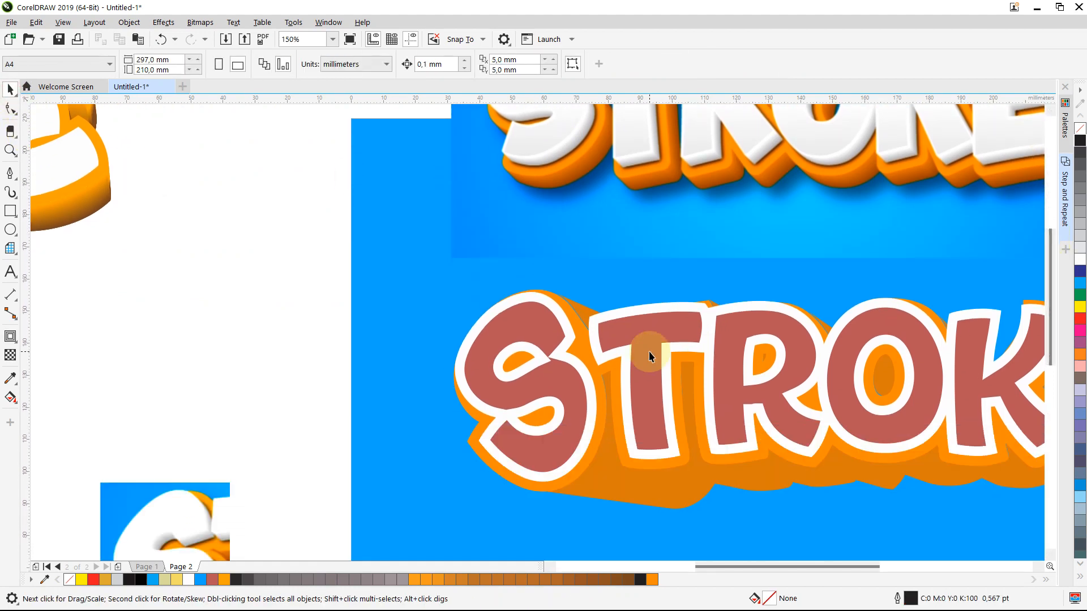
left_click(548, 378)
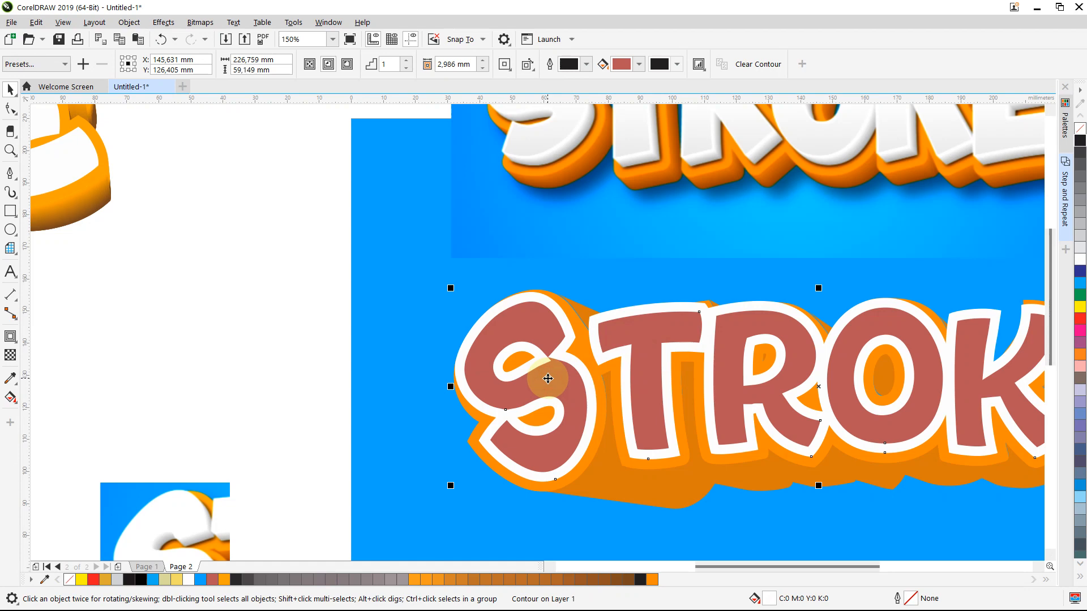
key("ctrl+k")
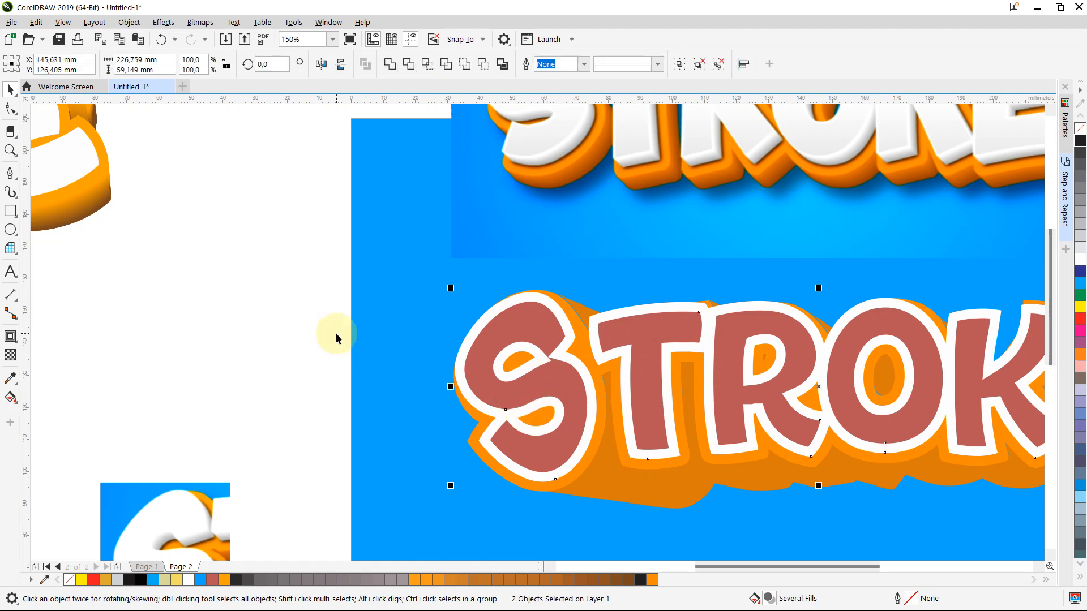
Undo the trial move of the separated lettering and select only the red inner letters
left_click_drag(519, 403, 495, 371)
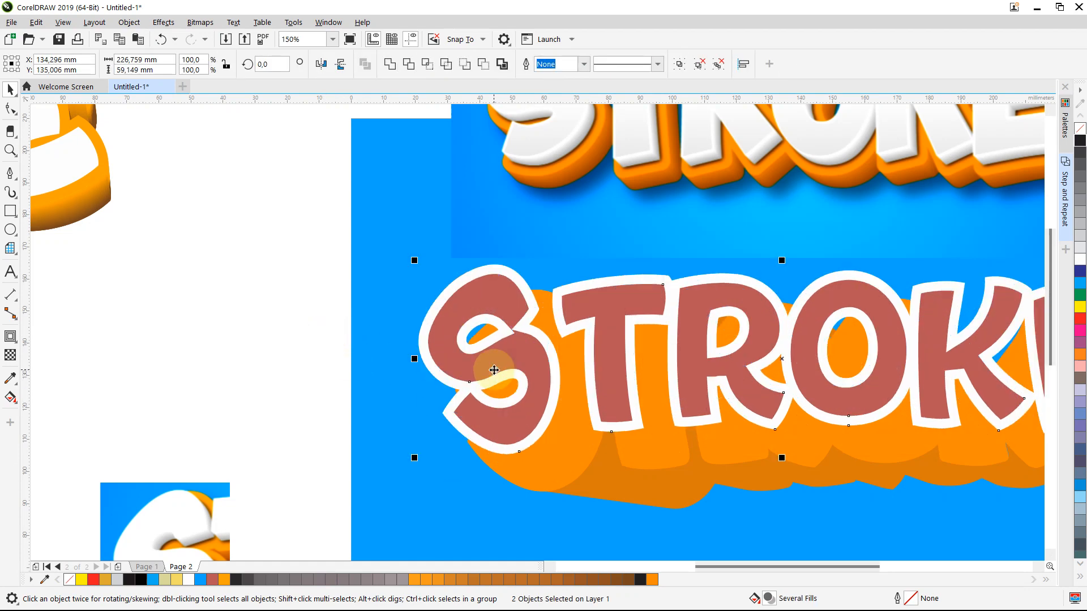
key("ctrl+z")
left_click(267, 328)
left_click(482, 383)
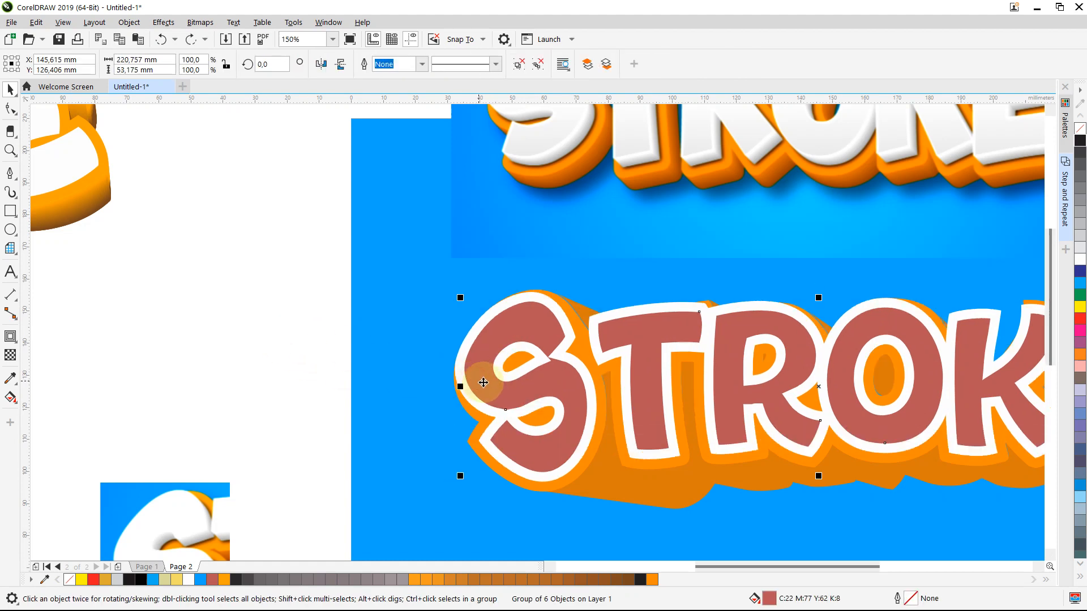
Try moving the red inner letters upward off the white lettering and undo the move
left_click(201, 360)
left_click(480, 374)
left_click_drag(480, 374, 480, 361)
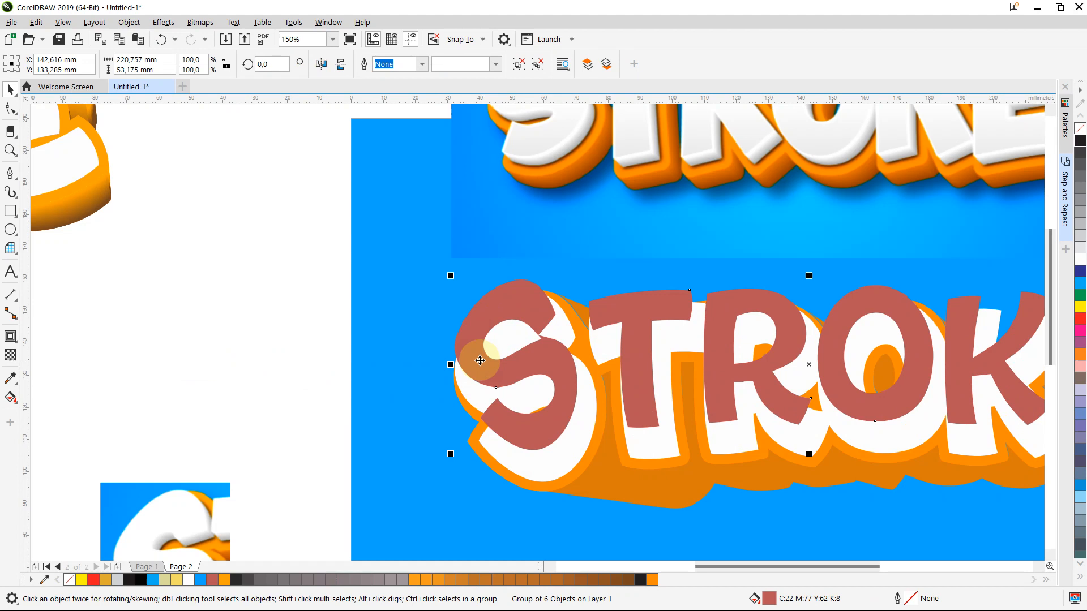
key("ctrl+z")
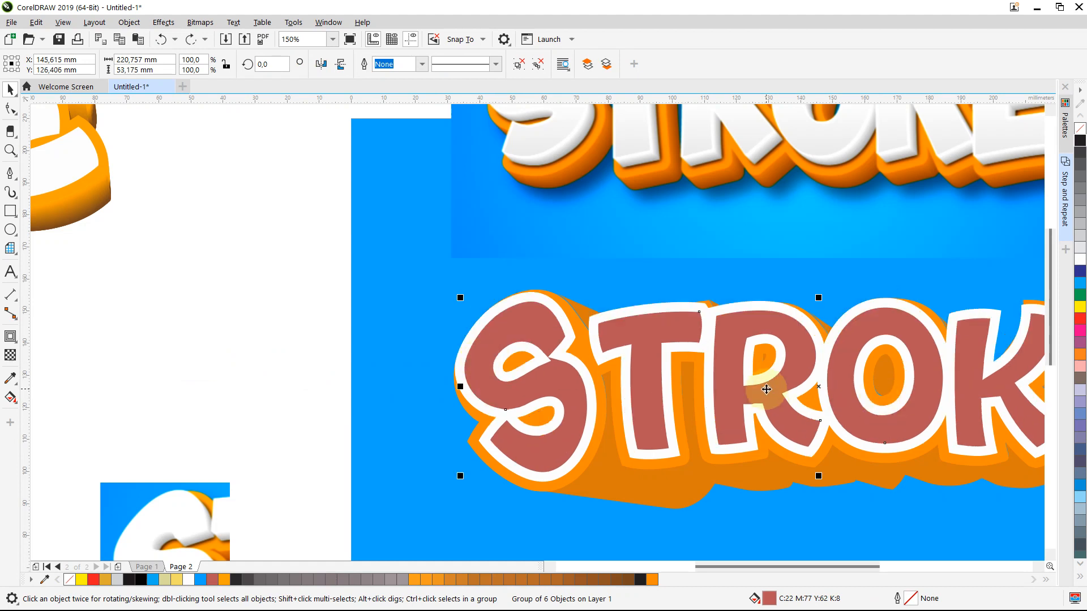
Sample the light grey #EDEDED from the reference image's S and apply it to the red inner S
scroll(766, 390, "down", 3)
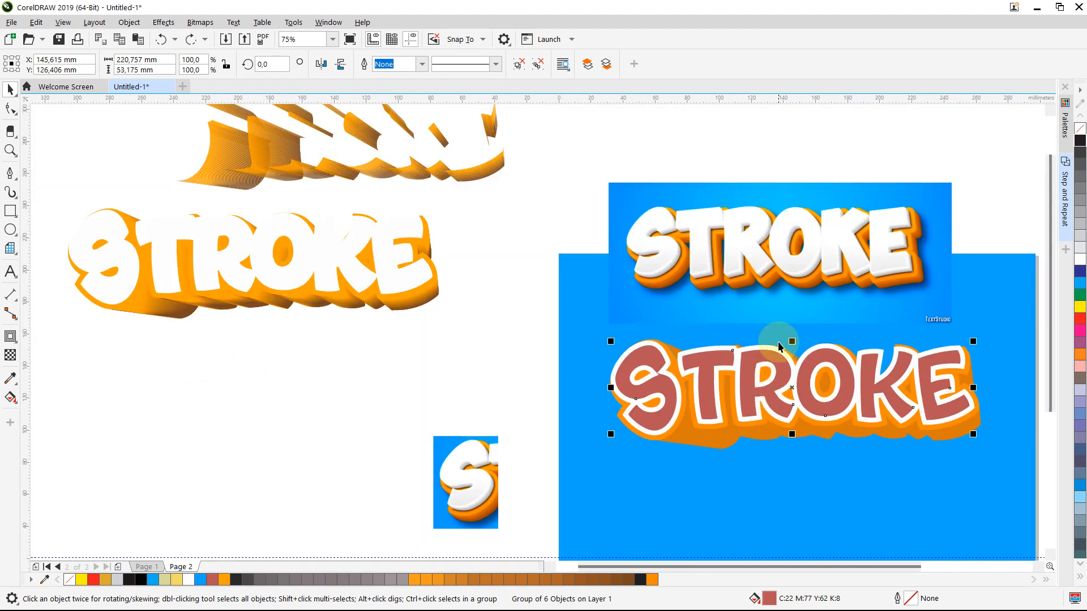
scroll(779, 347, "up", 3)
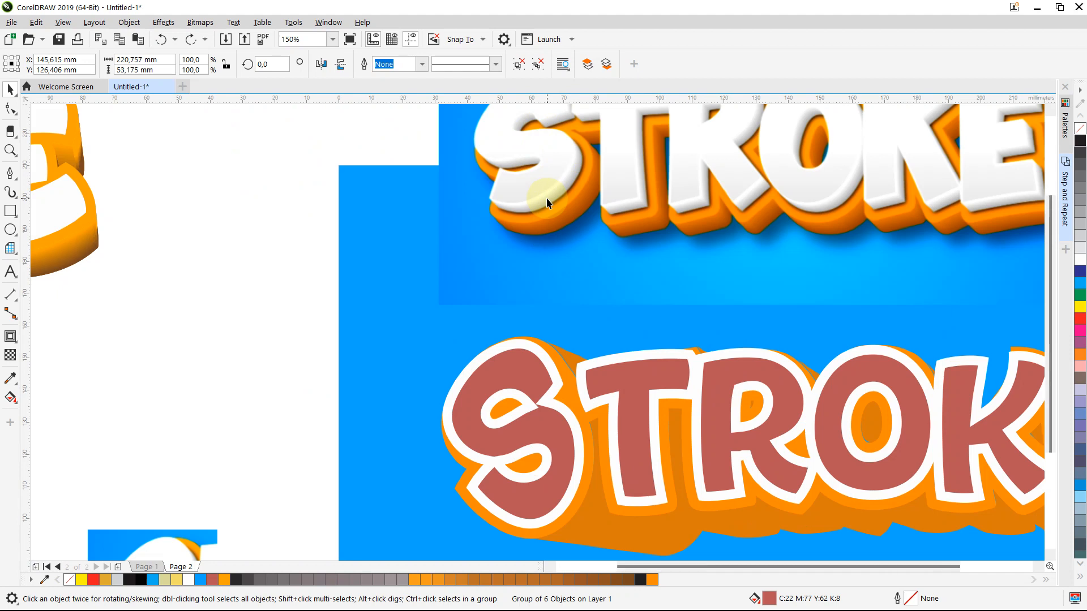
scroll(547, 202, "down", 2)
left_click(402, 211)
left_click(527, 286)
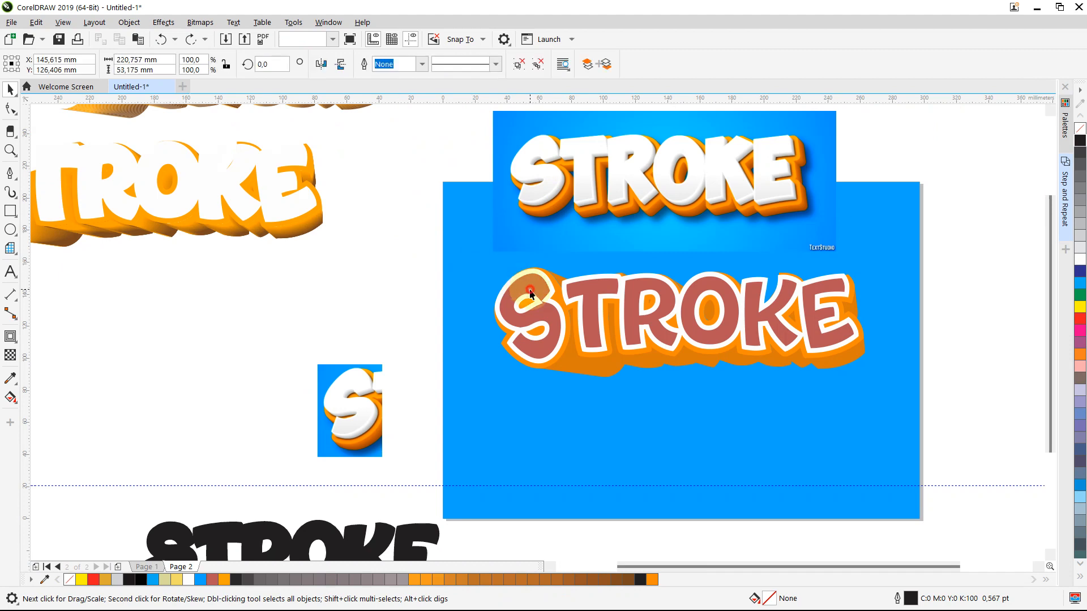
left_click(18, 374)
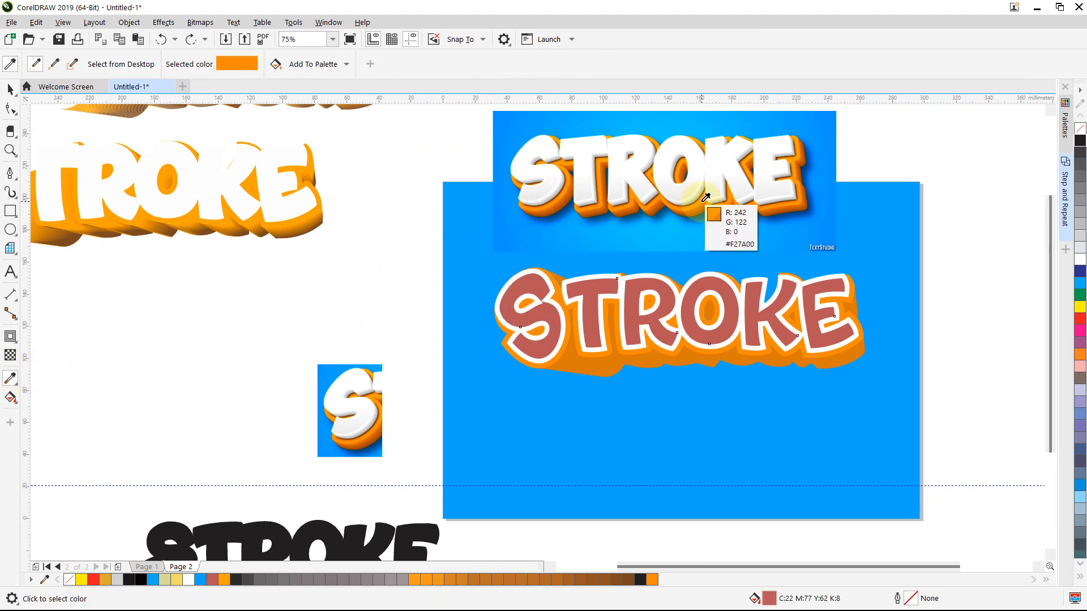
left_click(527, 189)
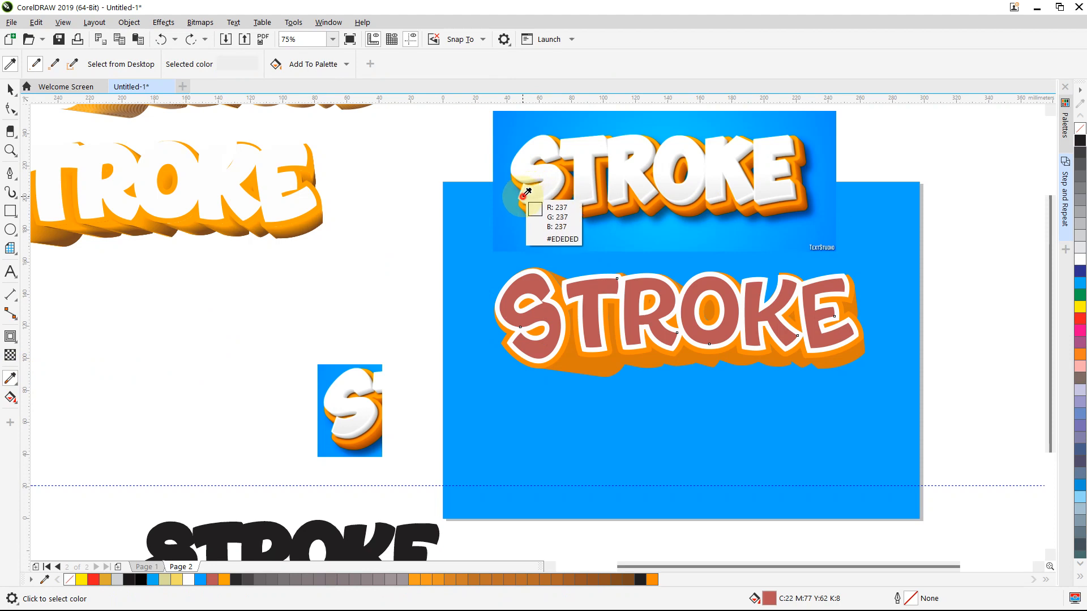
left_click(506, 312)
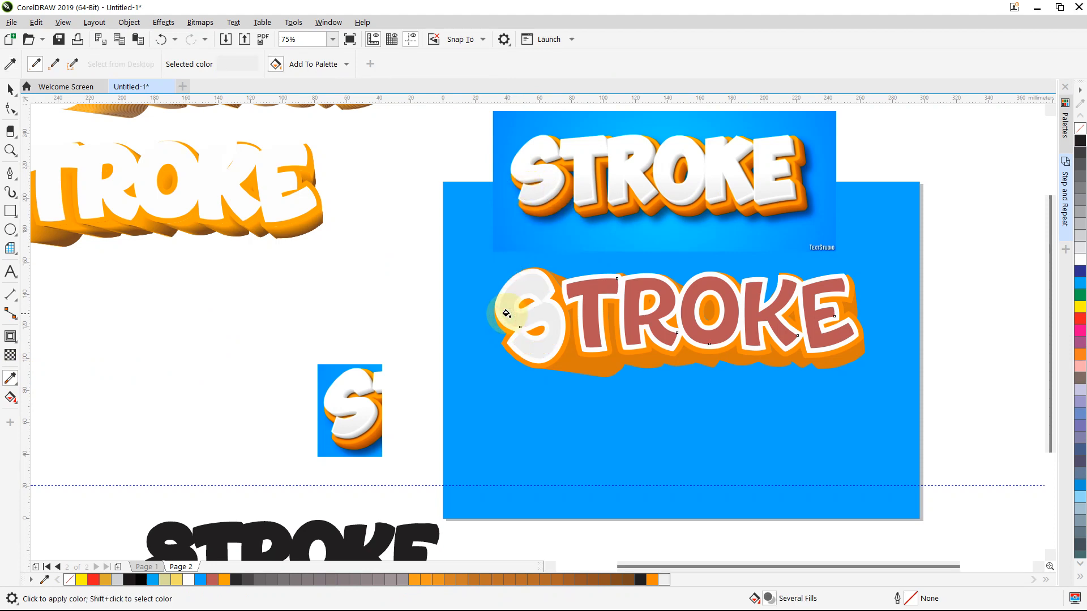
left_click(10, 89)
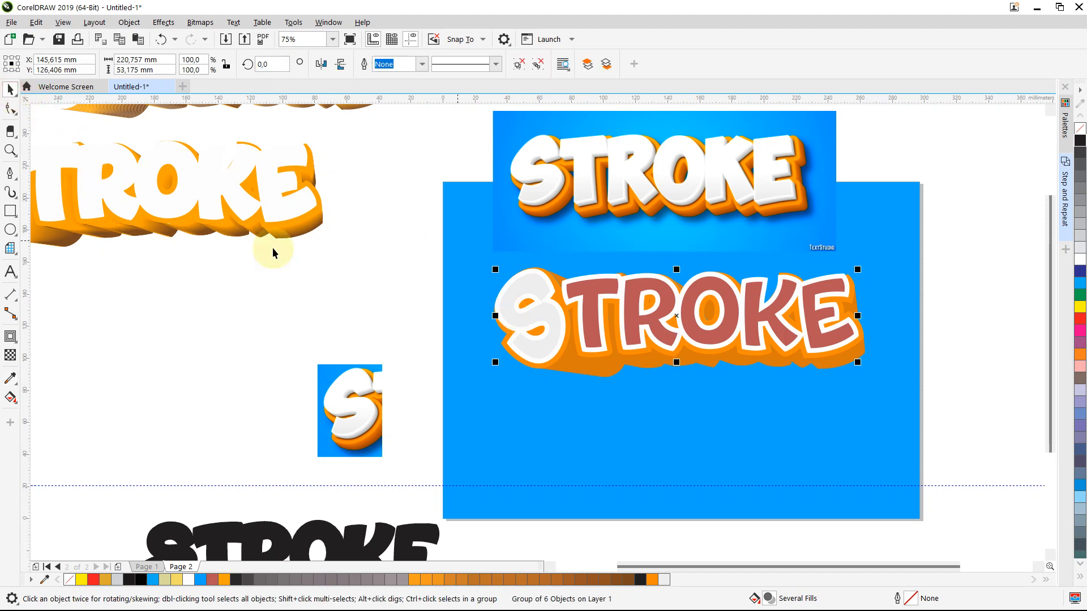
Sample the inner S's #EDEDED grey and fill the remaining red inner letters T, R, O, K and E with it
left_click(10, 378)
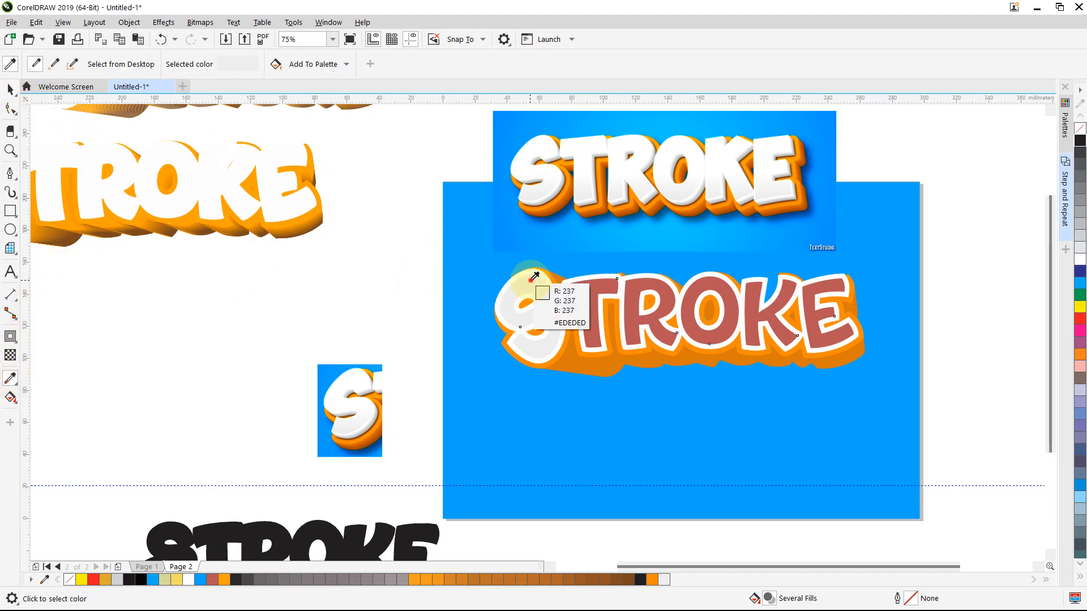
left_click(535, 276)
left_click(585, 311)
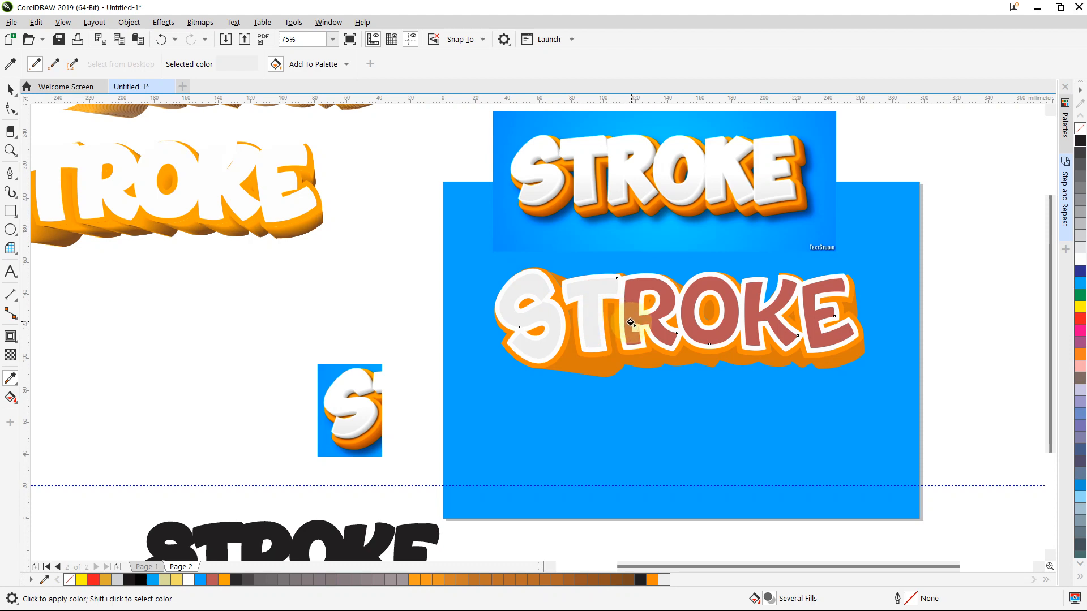
left_click(630, 322)
left_click(696, 333)
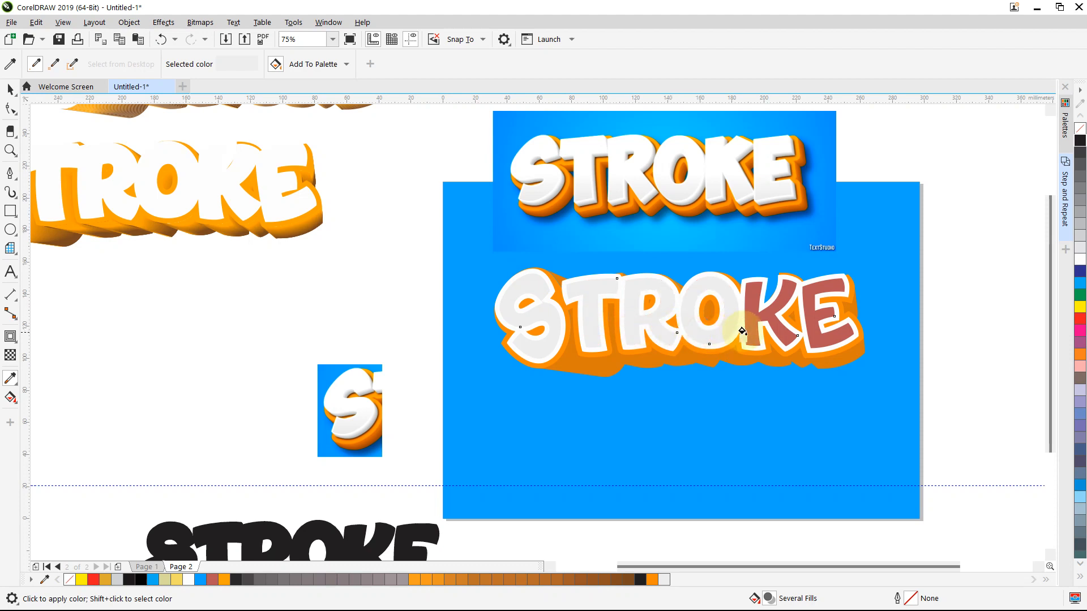
left_click(756, 331)
left_click(816, 338)
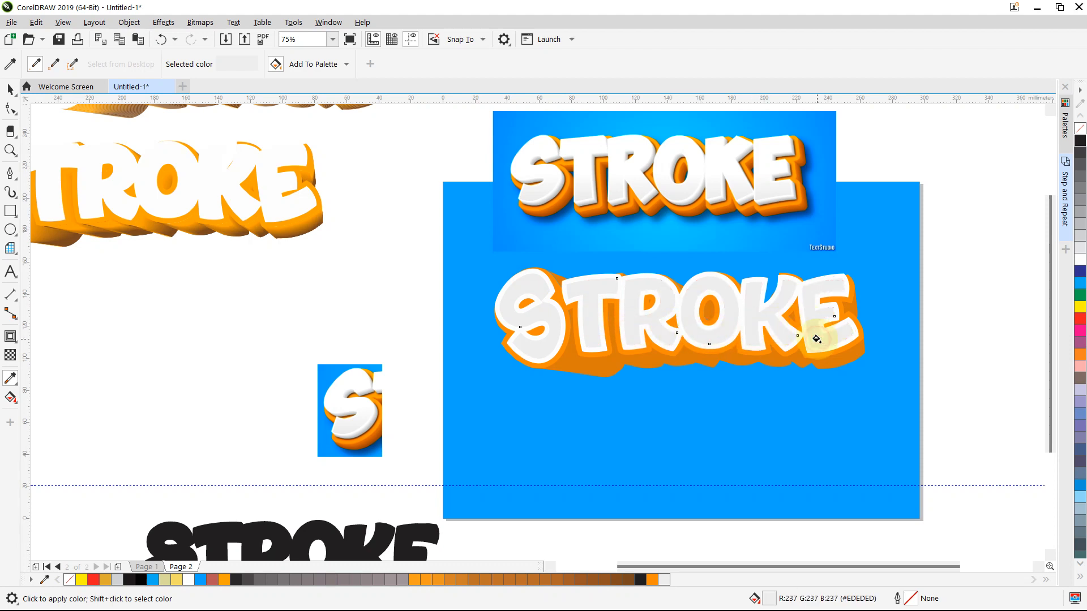
left_click(11, 88)
left_click(115, 351)
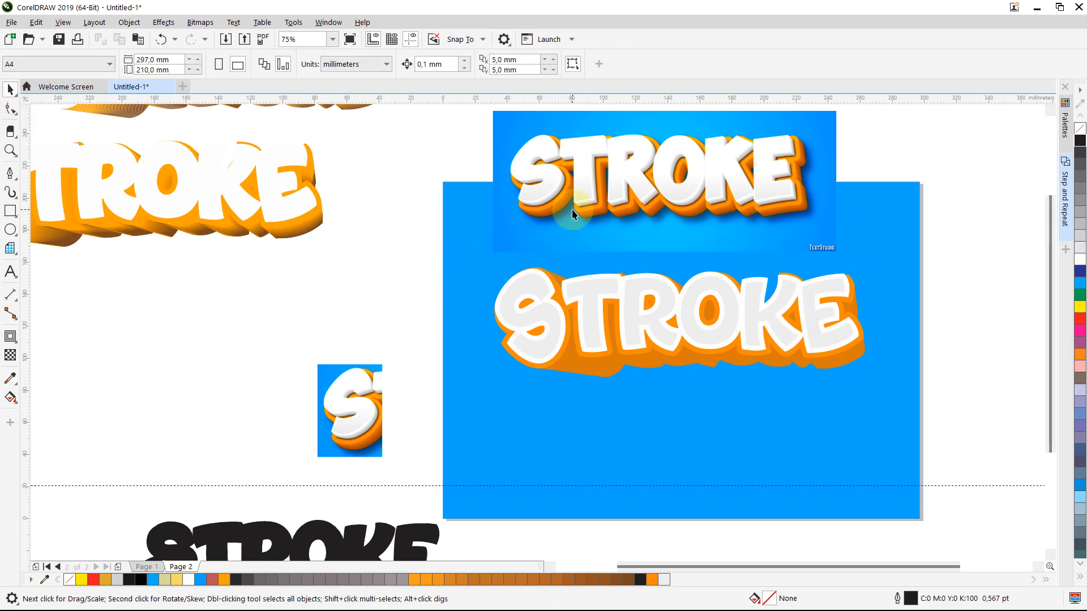
Try a linear fountain transparency on the grouped grey inner letters, fading out towards the upper part of the S
scroll(572, 209, "up", 2)
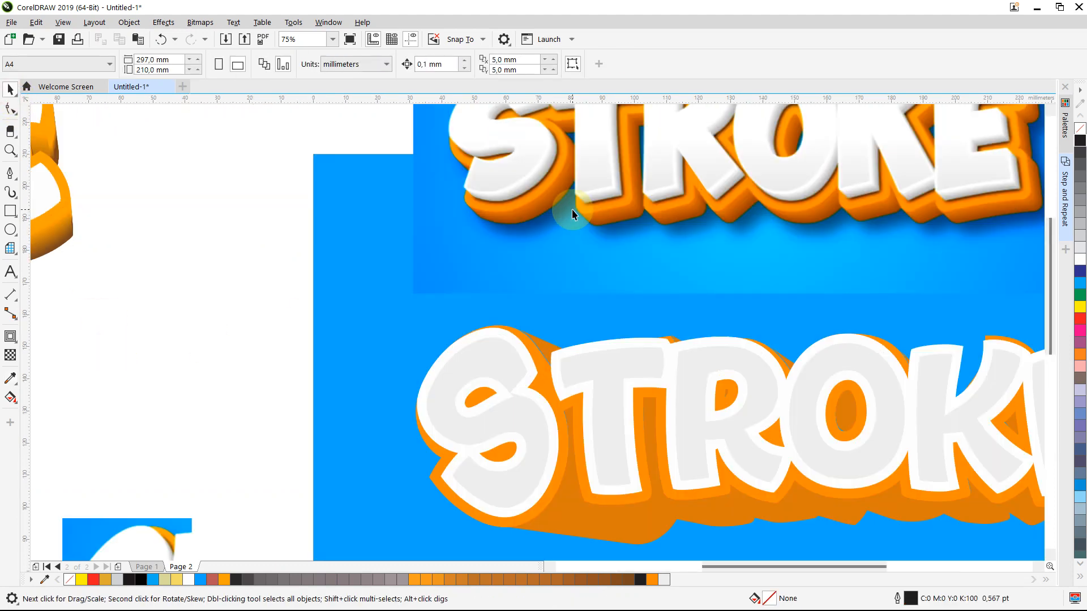
left_click(485, 415)
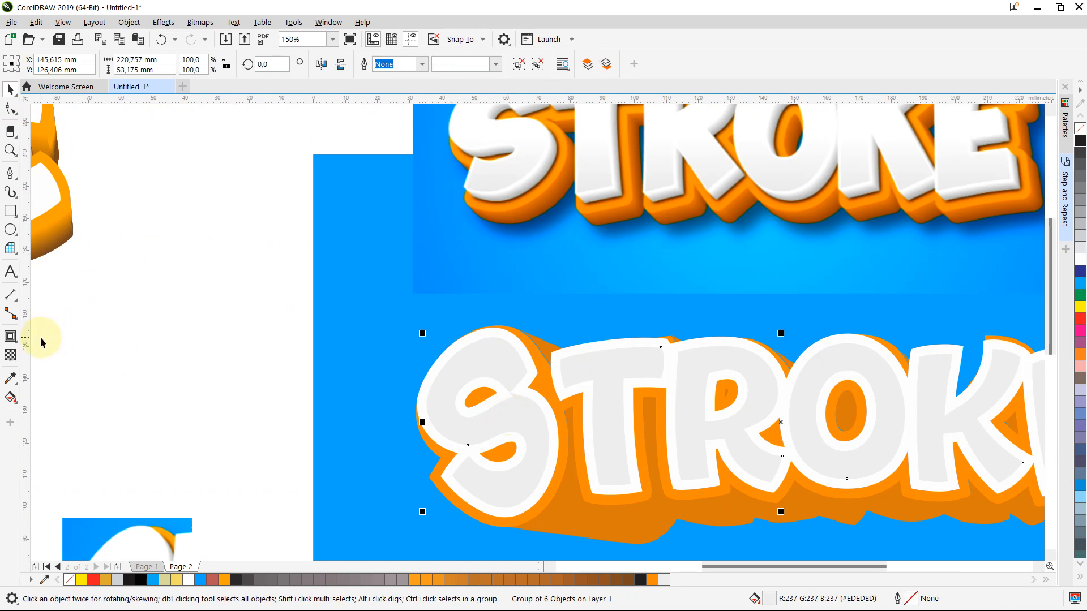
left_click(10, 354)
left_click_drag(491, 482, 479, 387)
left_click_drag(493, 482, 528, 456)
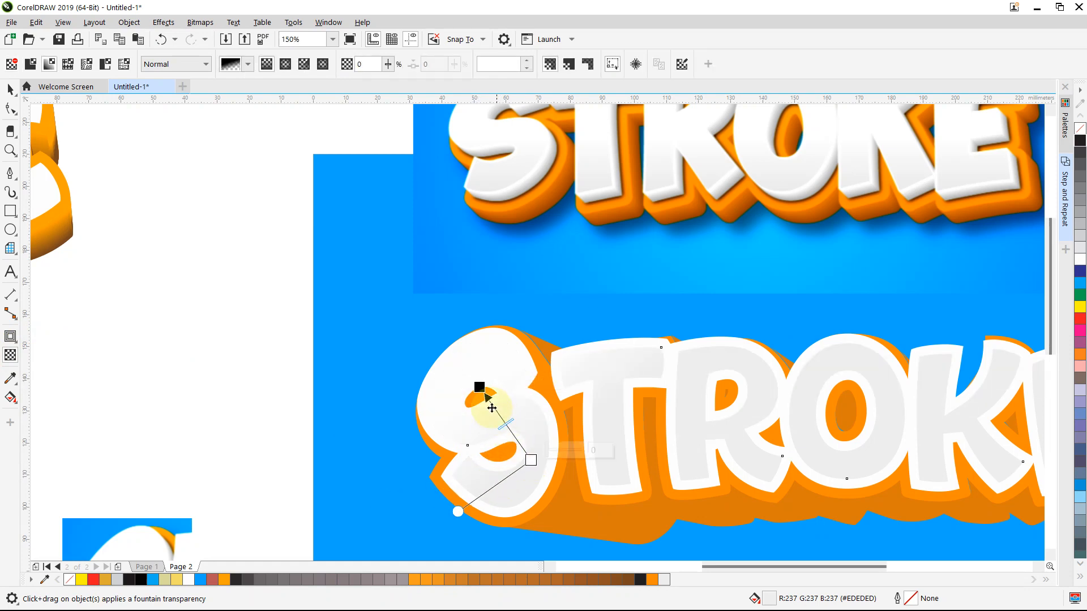
scroll(483, 394, "down", 2)
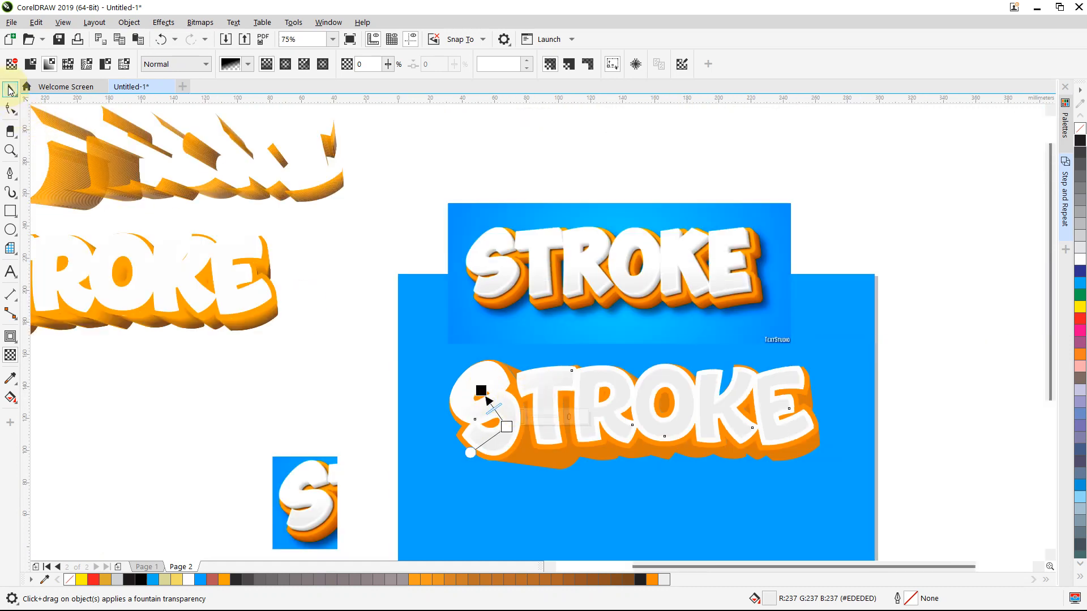
left_click(10, 89)
left_click(128, 368)
Undo the group's fountain transparency while keeping the light grey fill on the inner E
key("ctrl+z")
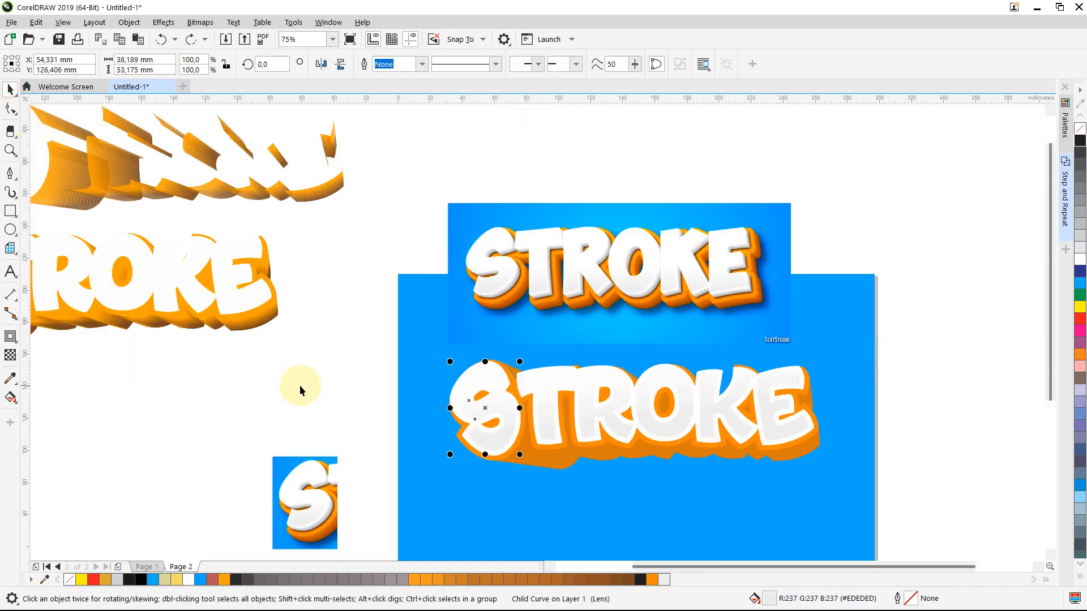
key("ctrl+z")
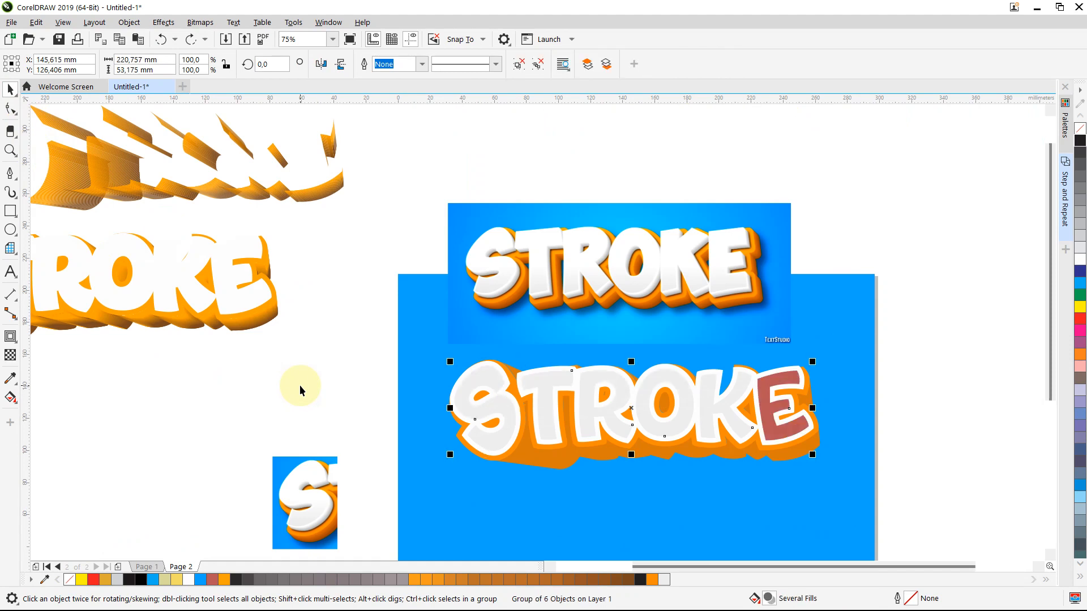
left_click(190, 39)
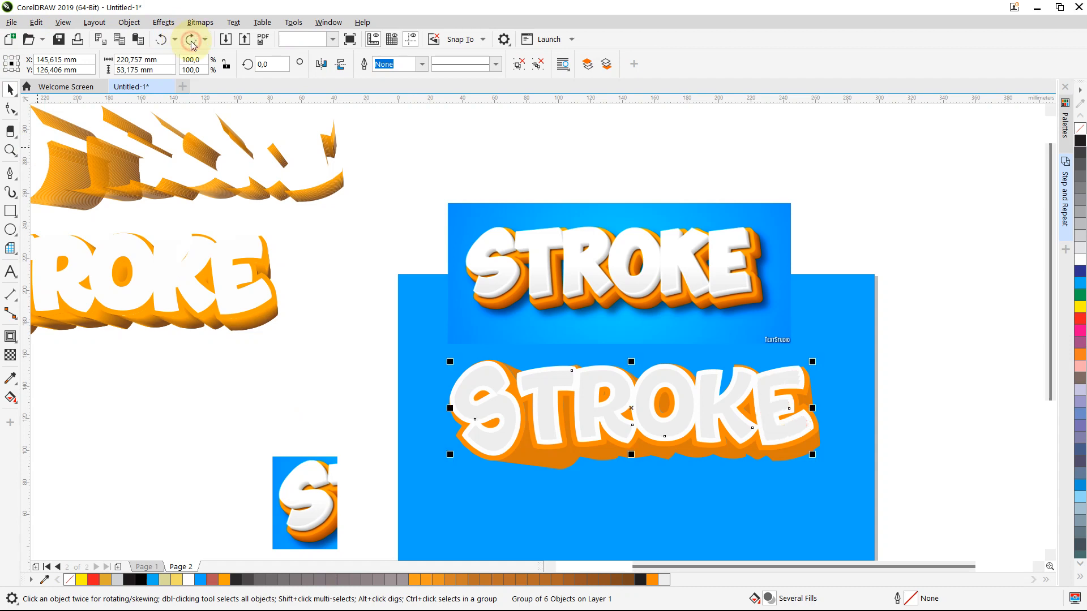
Try moving the grouped grey inner letters upward off the white lettering and undo the move
left_click(285, 343)
left_click_drag(499, 403, 497, 387)
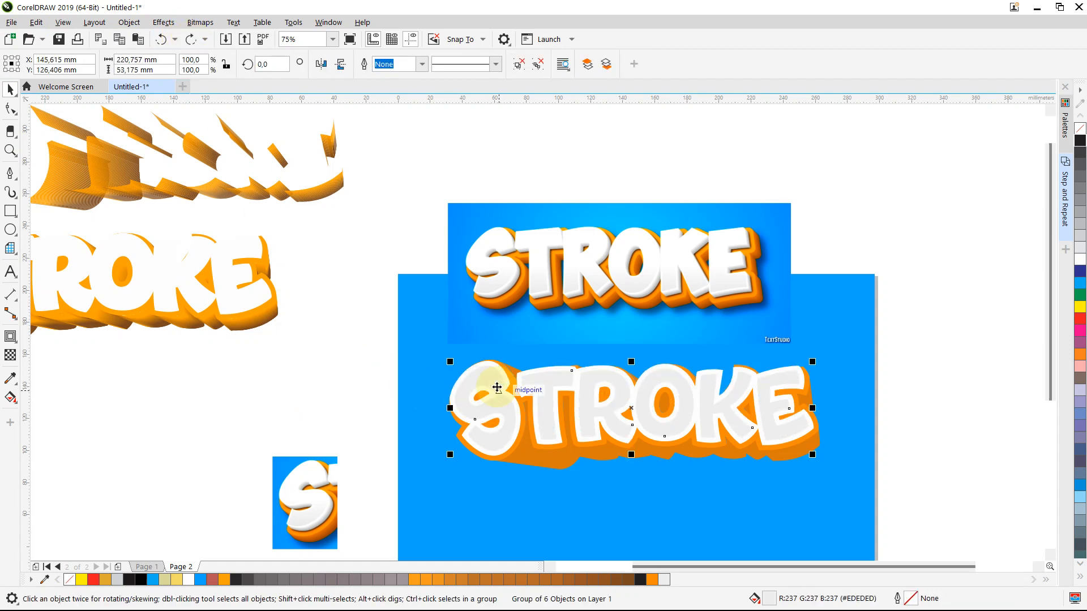
left_click(306, 357)
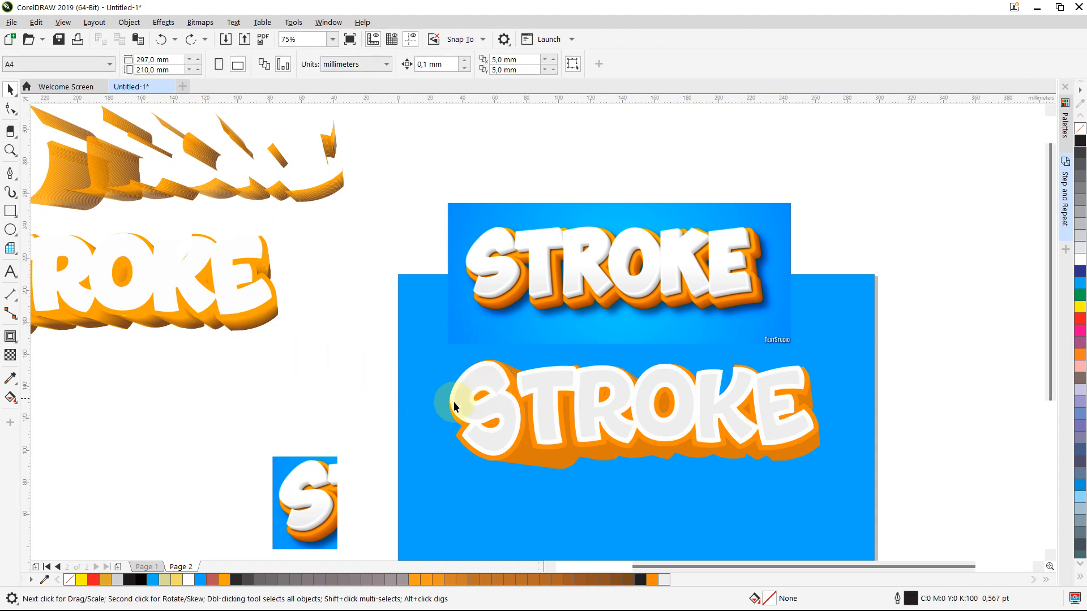
left_click(485, 407)
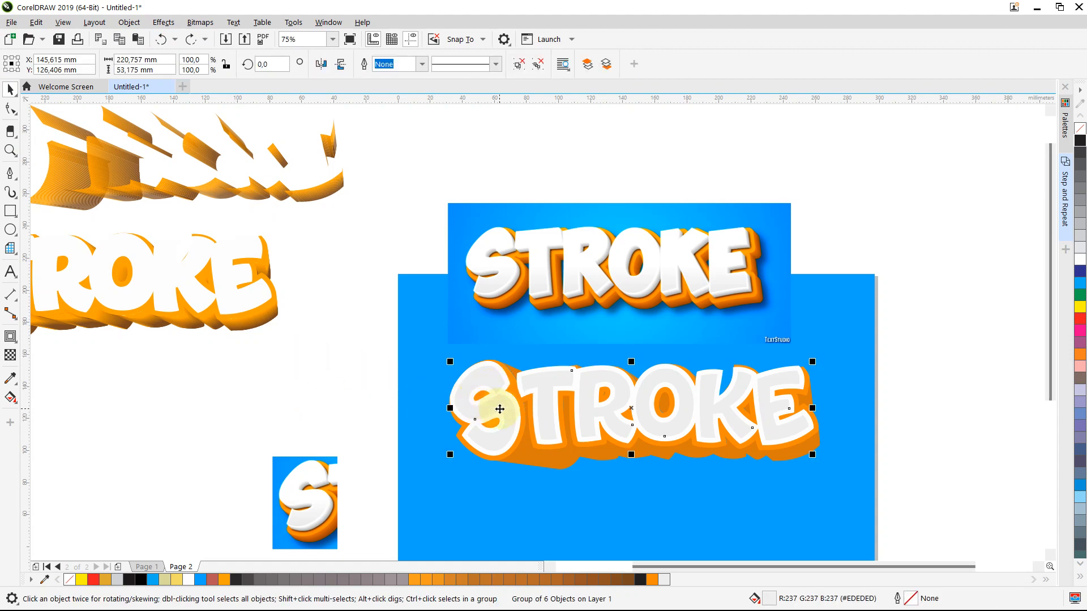
left_click_drag(499, 409, 496, 394)
key("ctrl+z")
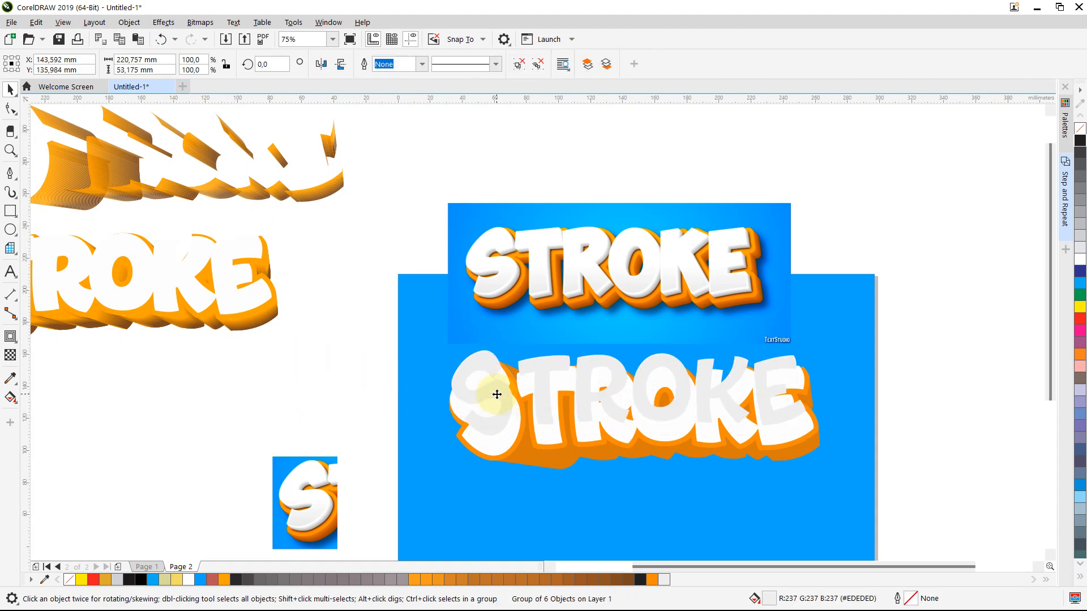
Ungroup all the grey inner letters and select only the inner S
right_click(499, 404)
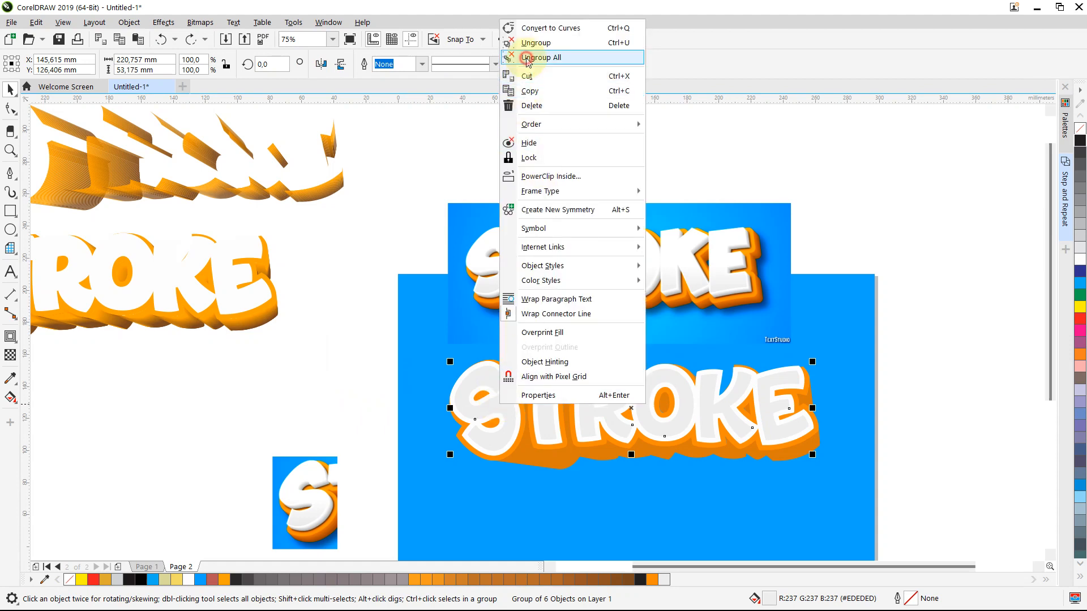
left_click(520, 57)
left_click(480, 403)
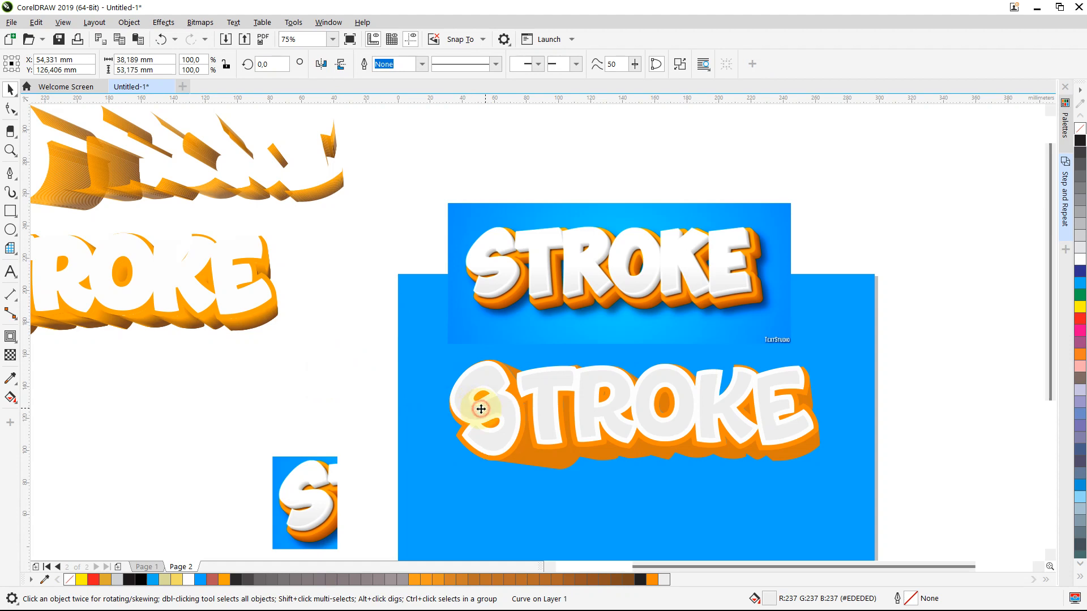
left_click(482, 407)
scroll(482, 408, "up", 2)
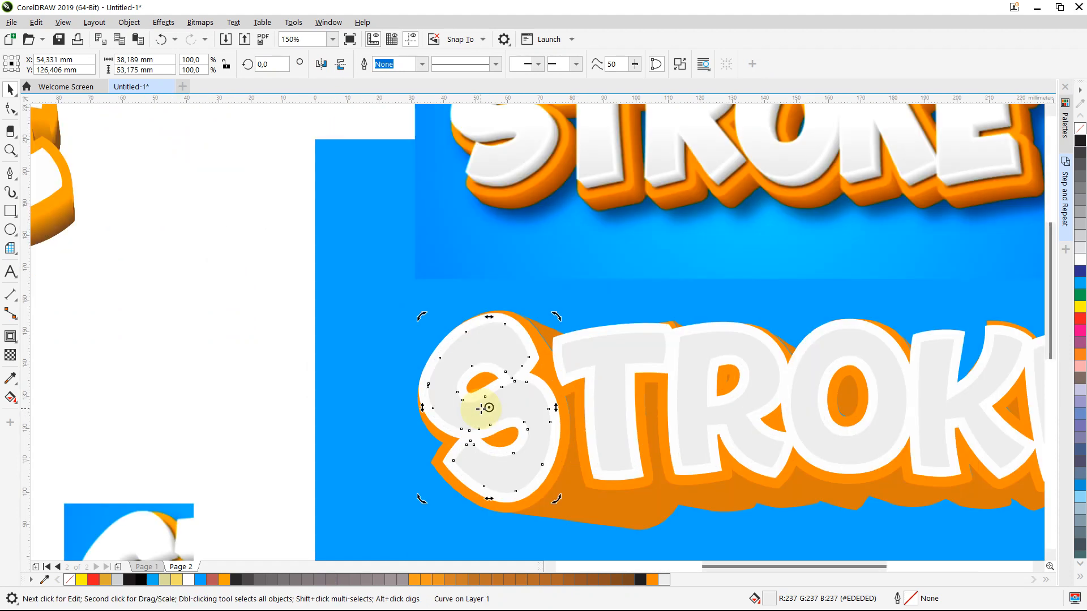
left_click(163, 336)
left_click(430, 396)
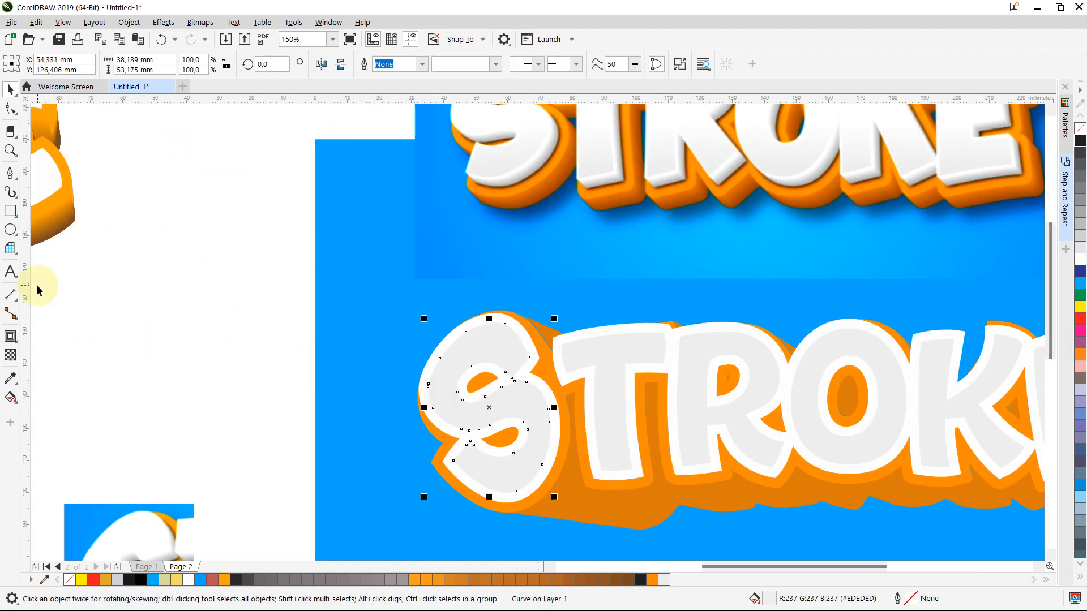
Try a linear fountain transparency on the grey inner S alone, fading from its lower curve to its upper curve at about 121°
left_click(10, 355)
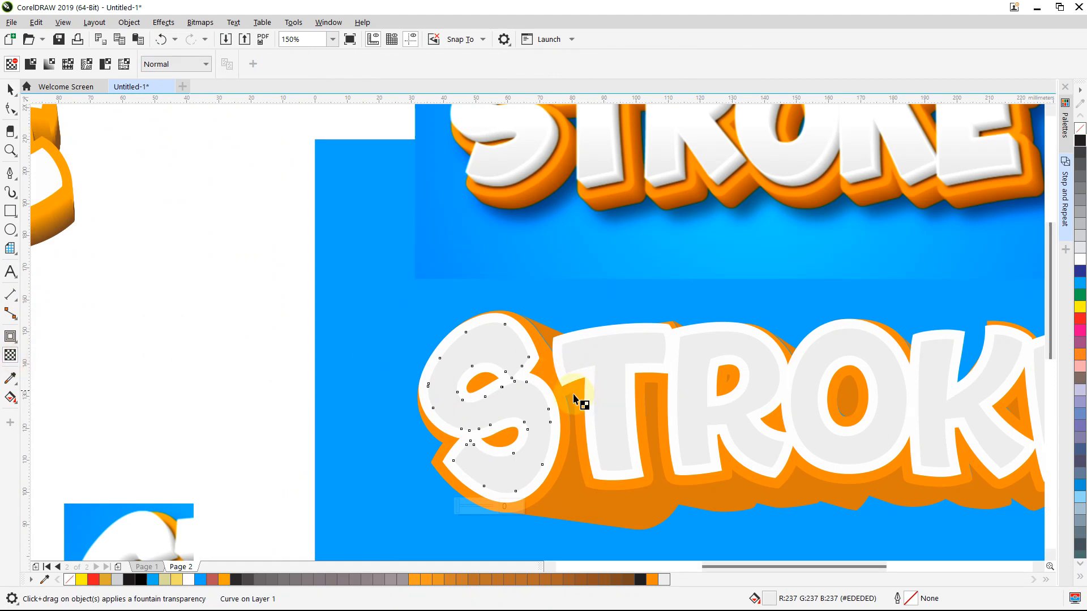
left_click_drag(537, 440, 497, 371)
left_click(532, 443)
left_click_drag(530, 444, 533, 453)
left_click(499, 372)
left_click_drag(499, 372, 488, 358)
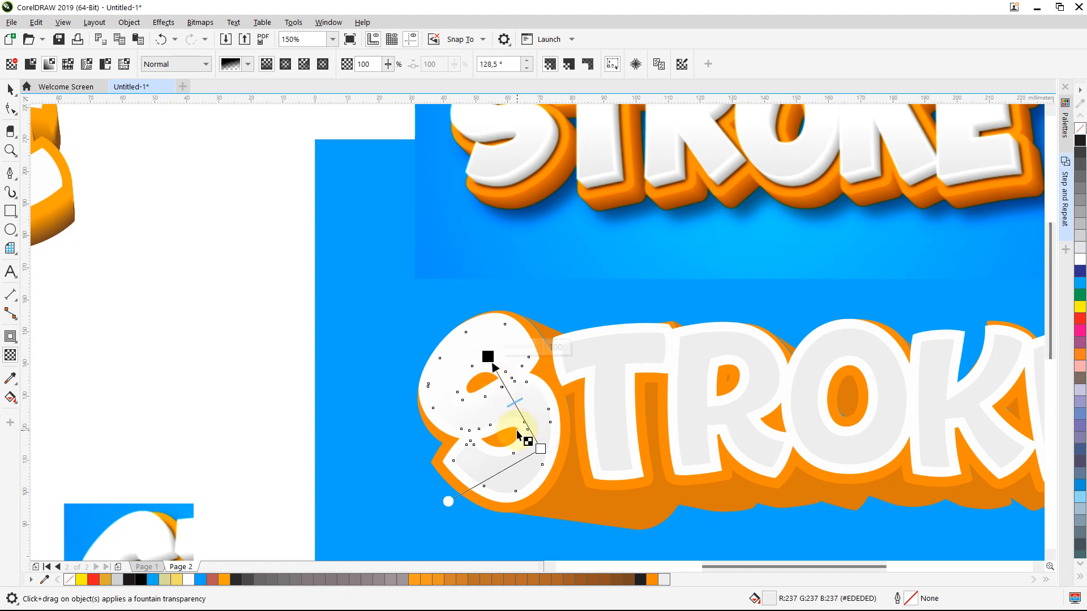
left_click_drag(517, 430, 480, 346)
key("space")
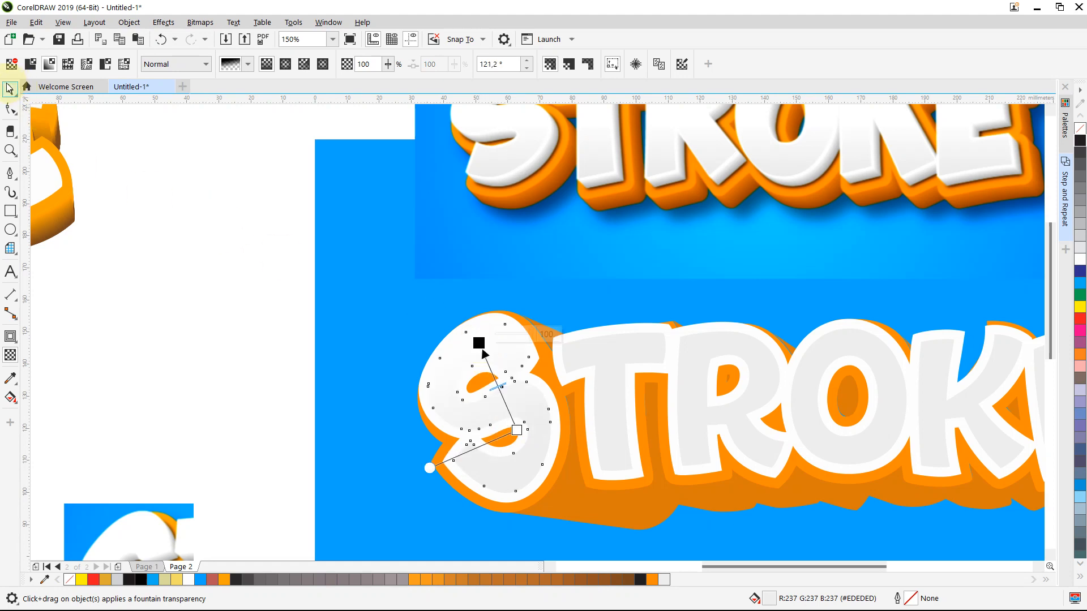
Undo the inner S's transparency and the ungrouping, and move the grouped grey letters up about 7 mm
key("ctrl+z")
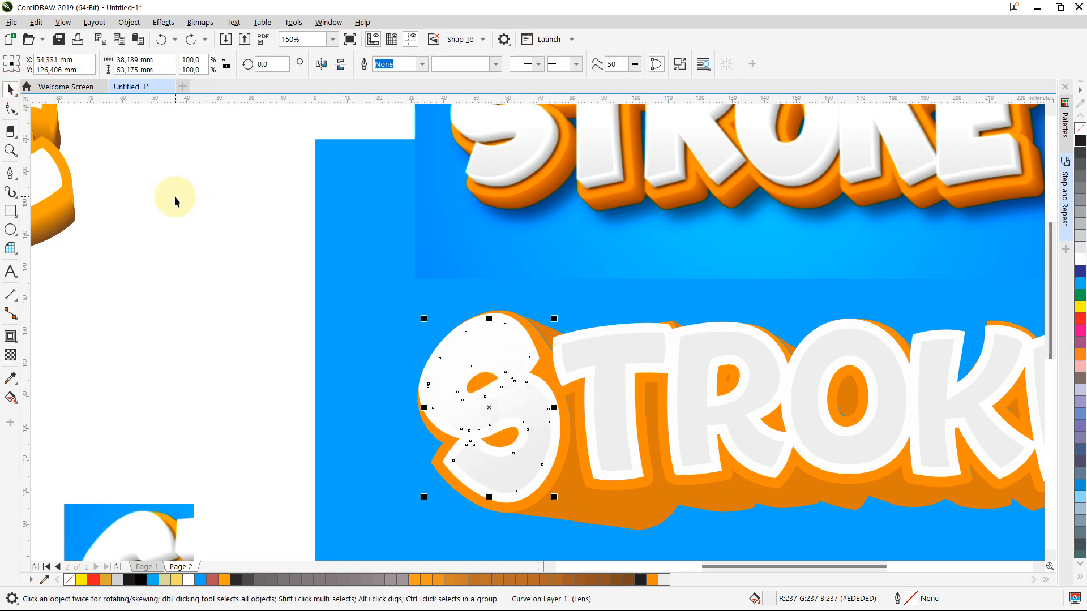
key("ctrl+z")
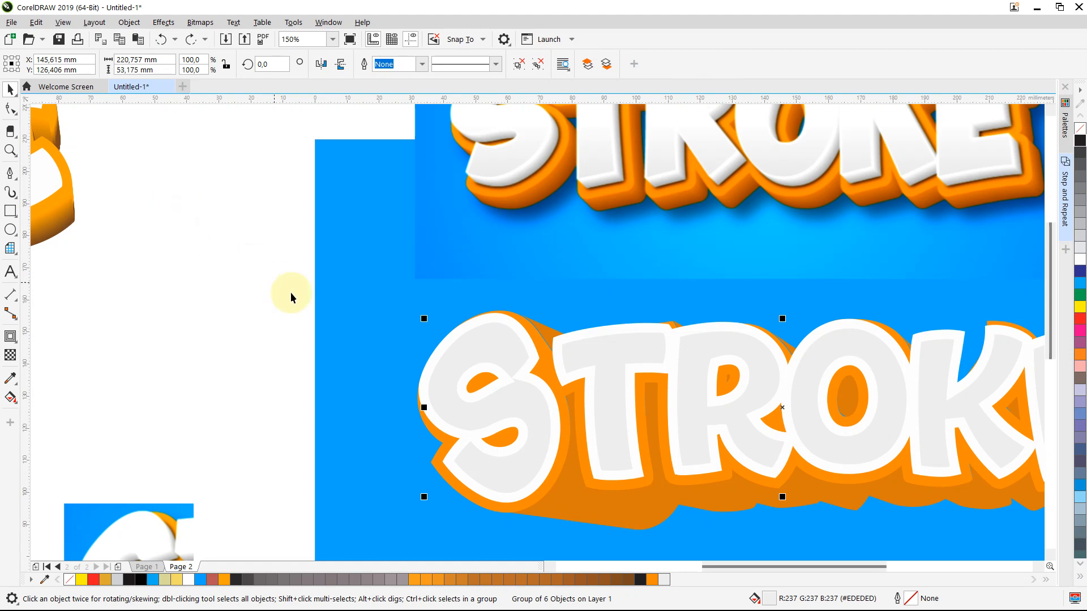
left_click_drag(485, 351, 484, 328)
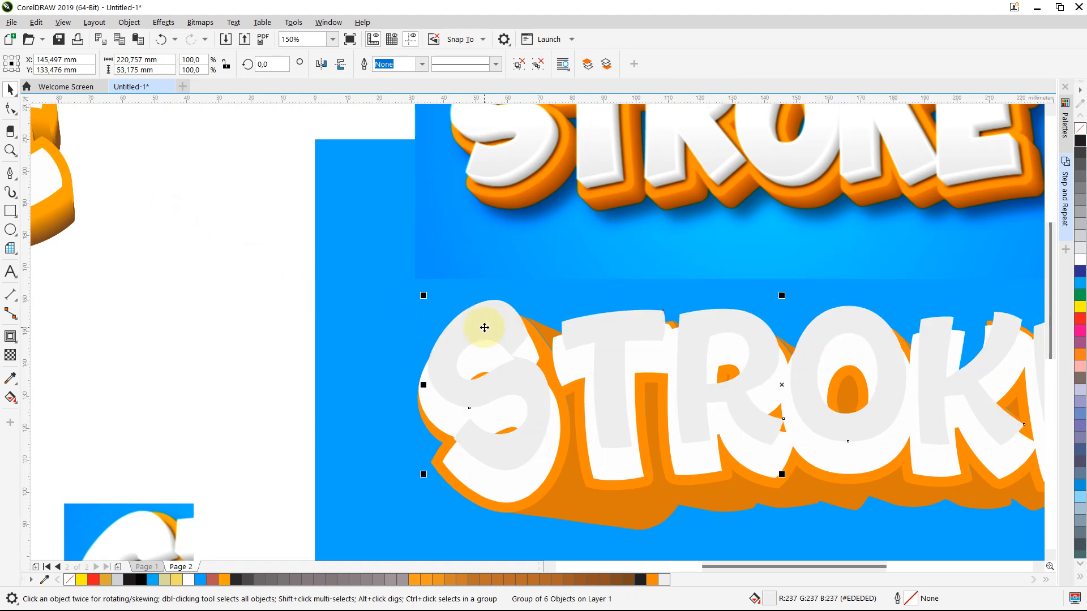
Undo the upward move of the grouped grey inner letters and tint them slightly darker with 40% Black, to #E6E6E7
key("ctrl+z")
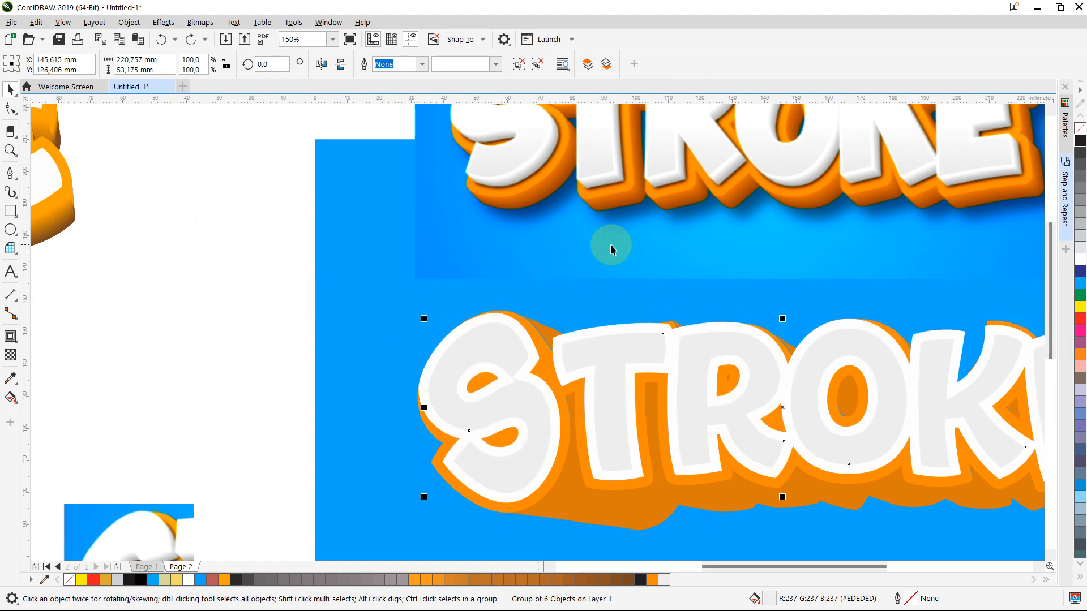
left_click(1081, 212)
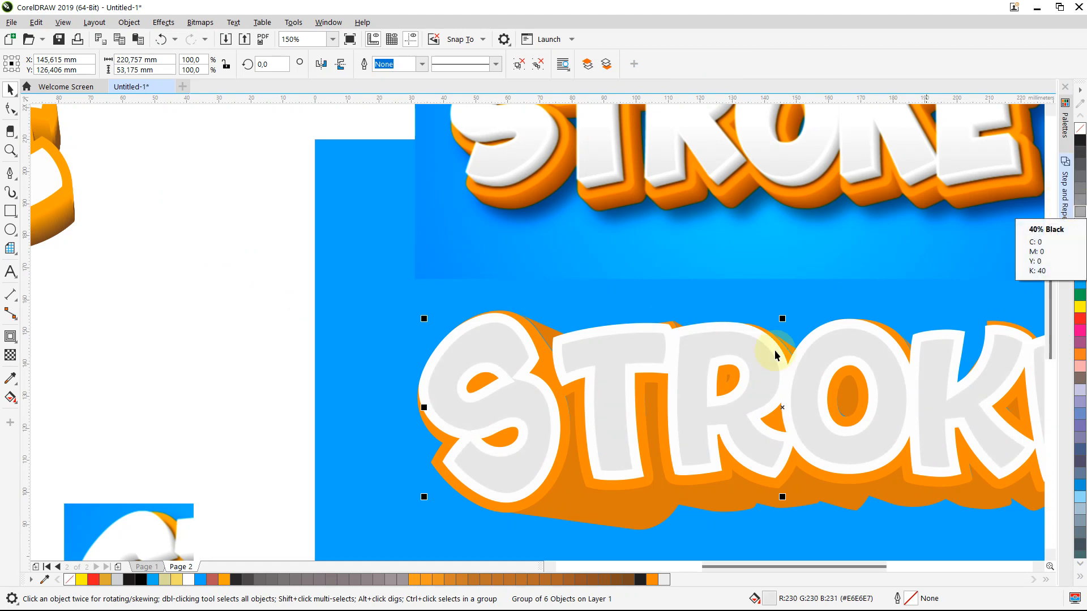
scroll(774, 351, "down", 2)
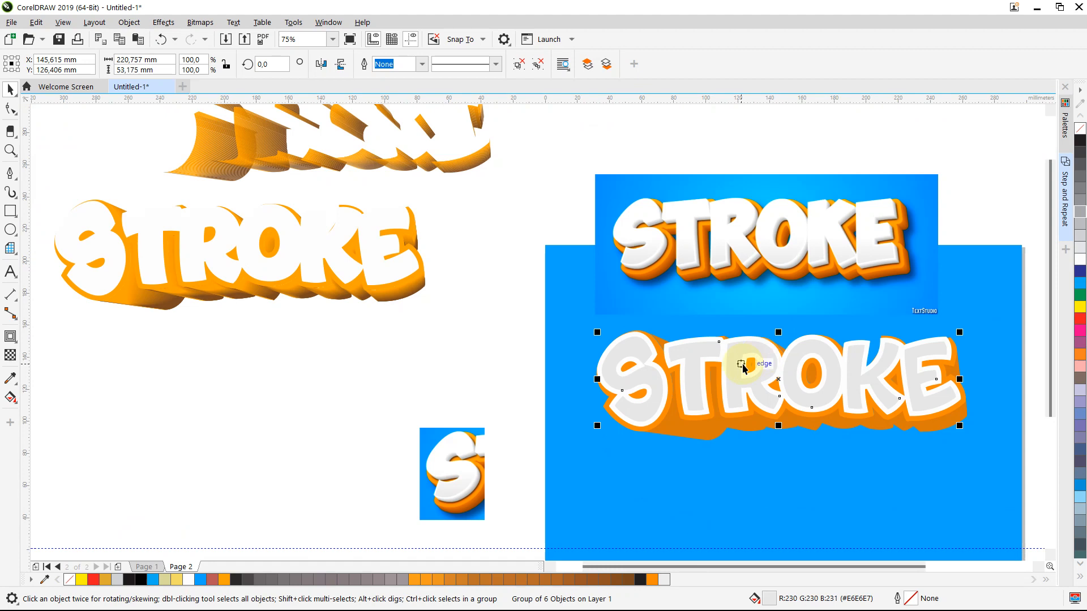
scroll(741, 365, "up", 2)
left_click(145, 218)
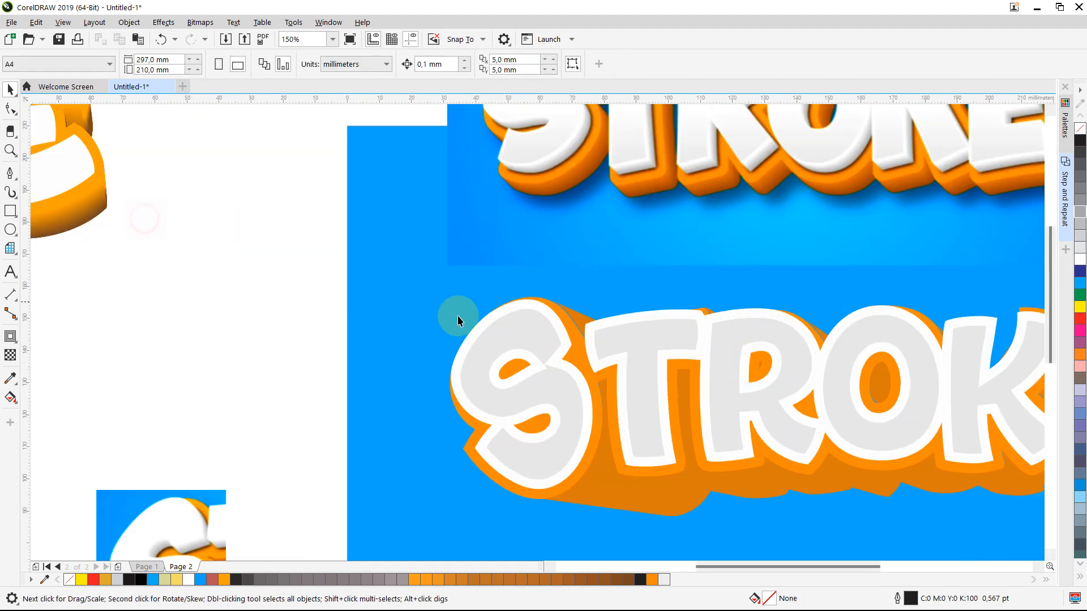
Ungroup the darker grey inner letters and select only the inner S
left_click(498, 340)
right_click(499, 338)
left_click(518, 248)
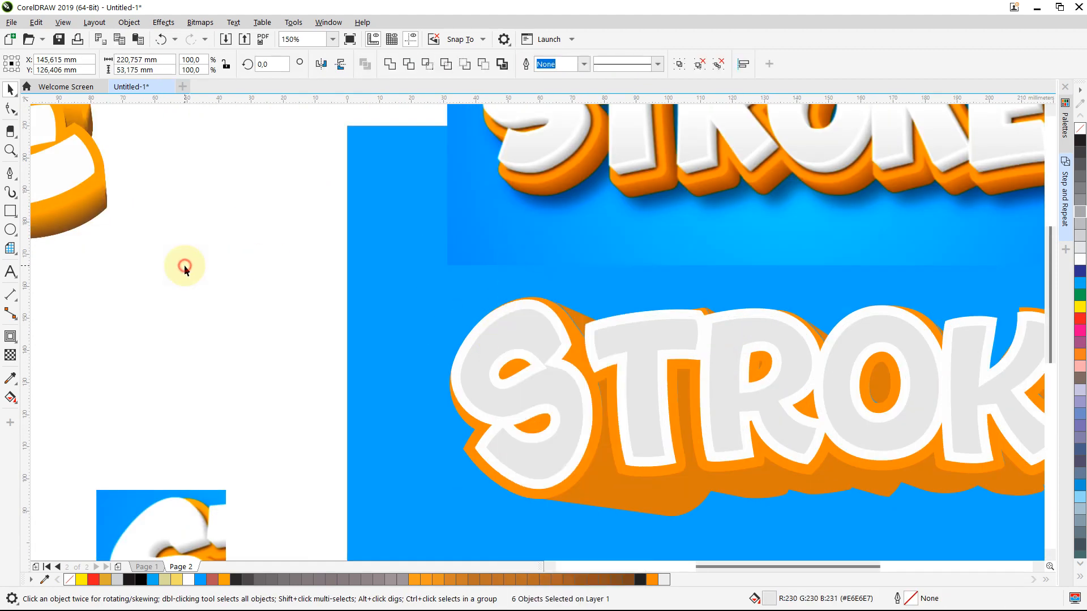
left_click(184, 266)
left_click(506, 335)
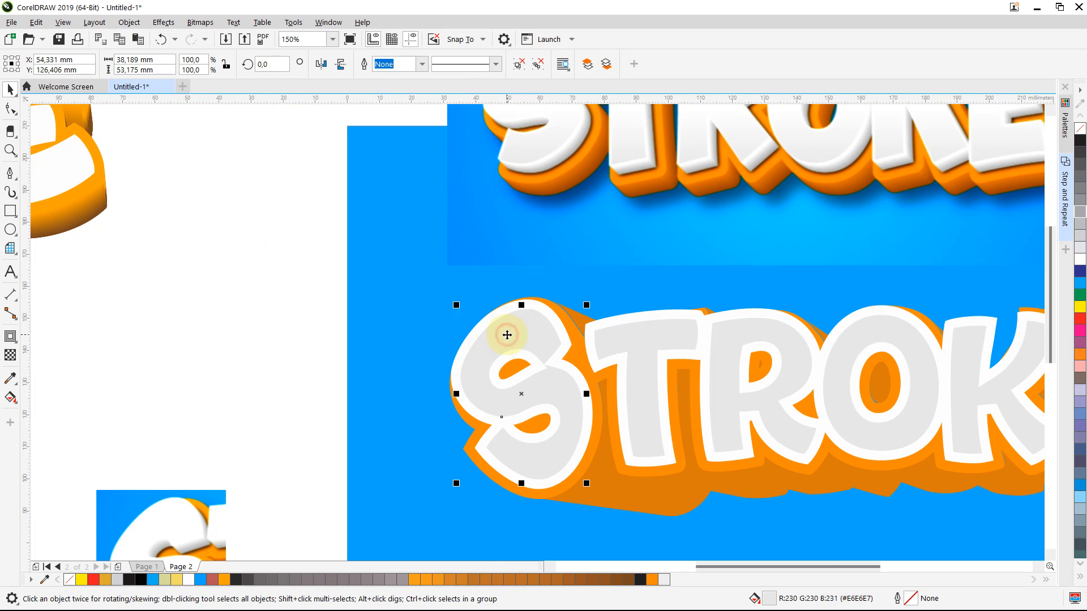
Apply a linear fountain transparency to the inner S, fading from its lower curve up to its upper part at about 97°
left_click(11, 354)
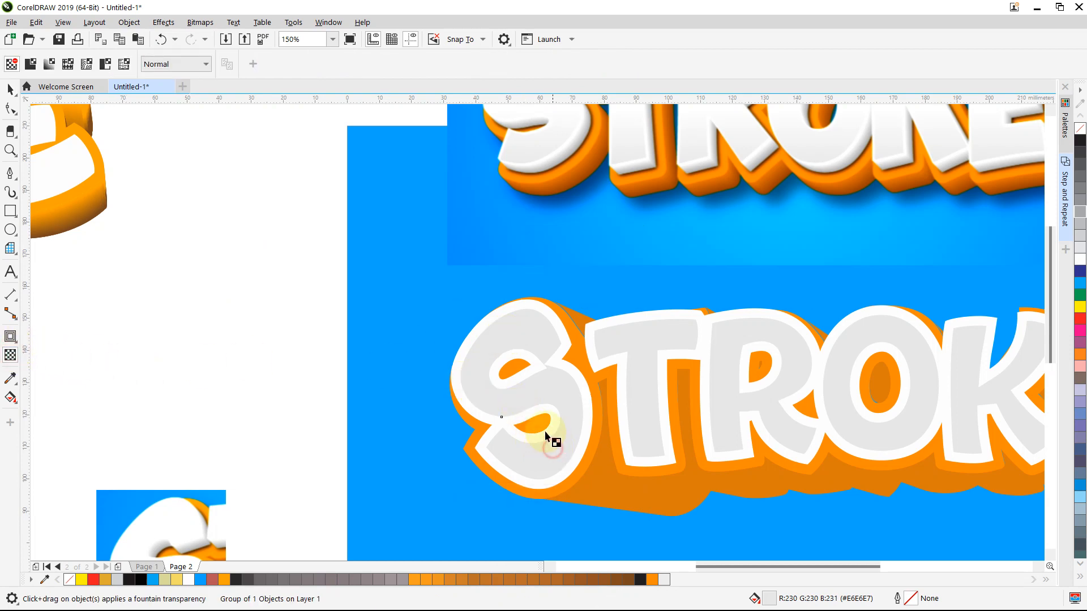
left_click_drag(550, 446, 512, 375)
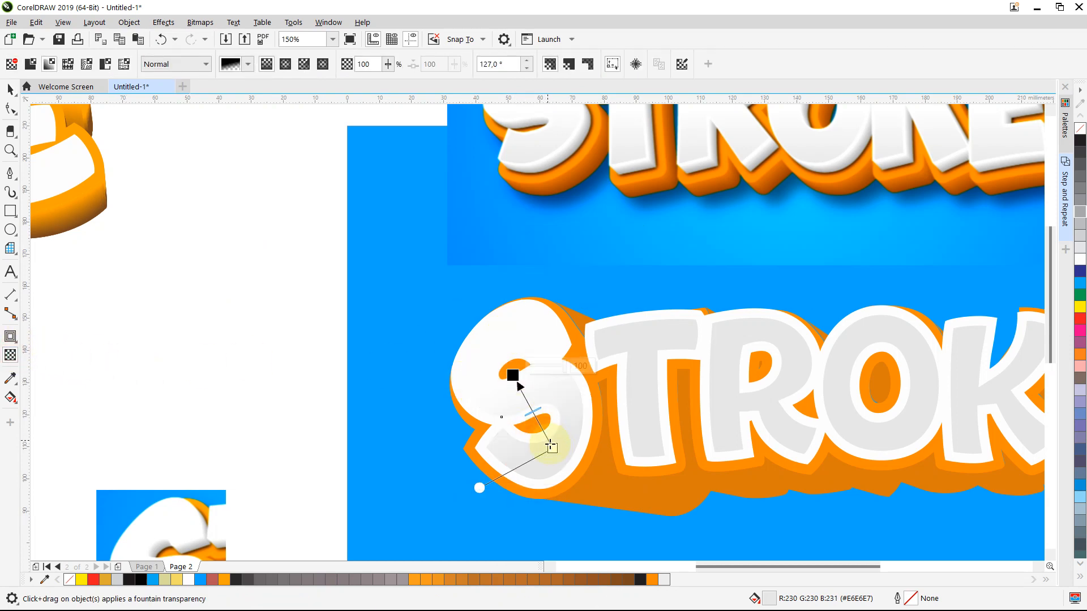
left_click_drag(550, 447, 552, 462)
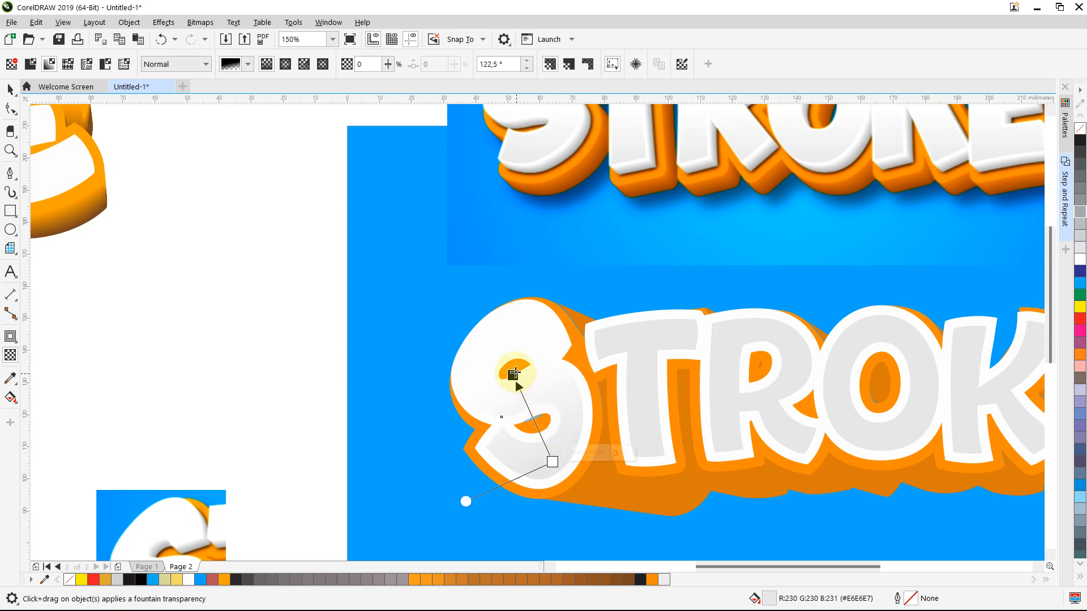
left_click_drag(514, 374, 543, 353)
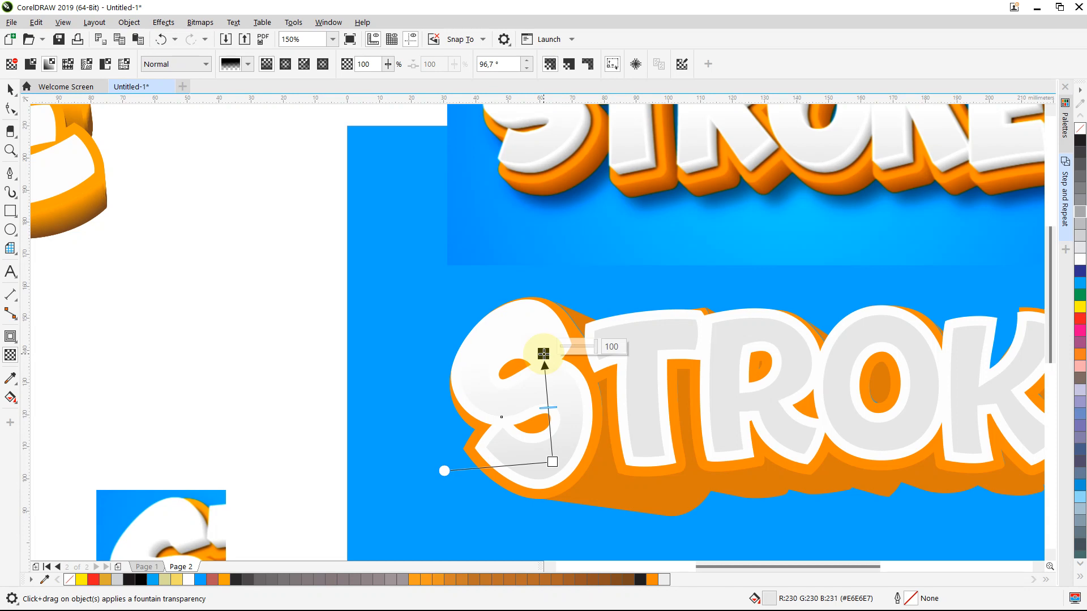
left_click(195, 293)
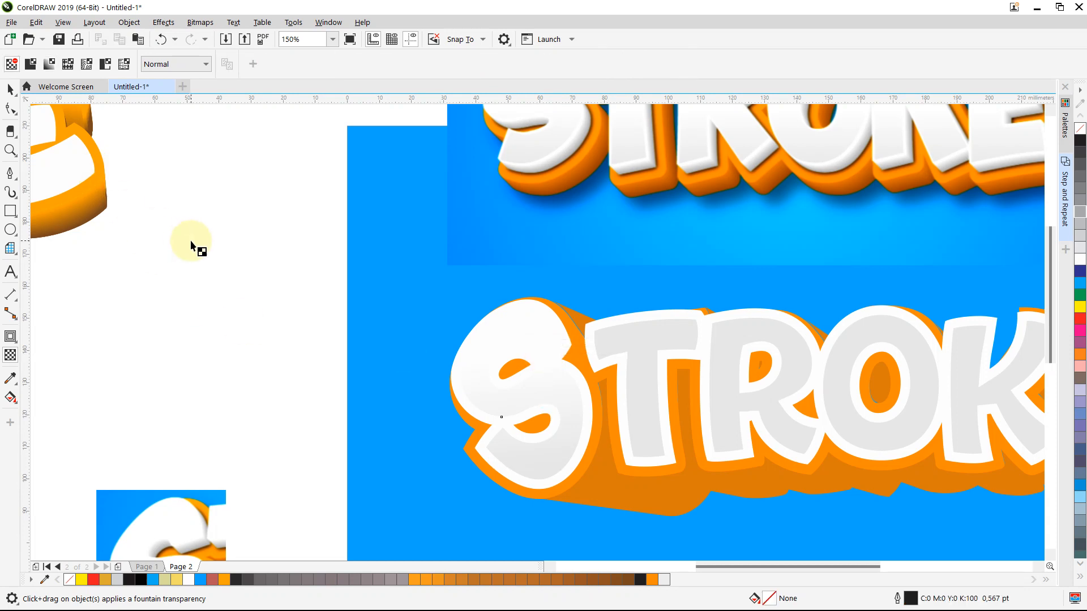
Move the nodes along the right side of the inner S's middle curve outward to meet the white S's outer edge and notch
scroll(194, 245, "down", 2)
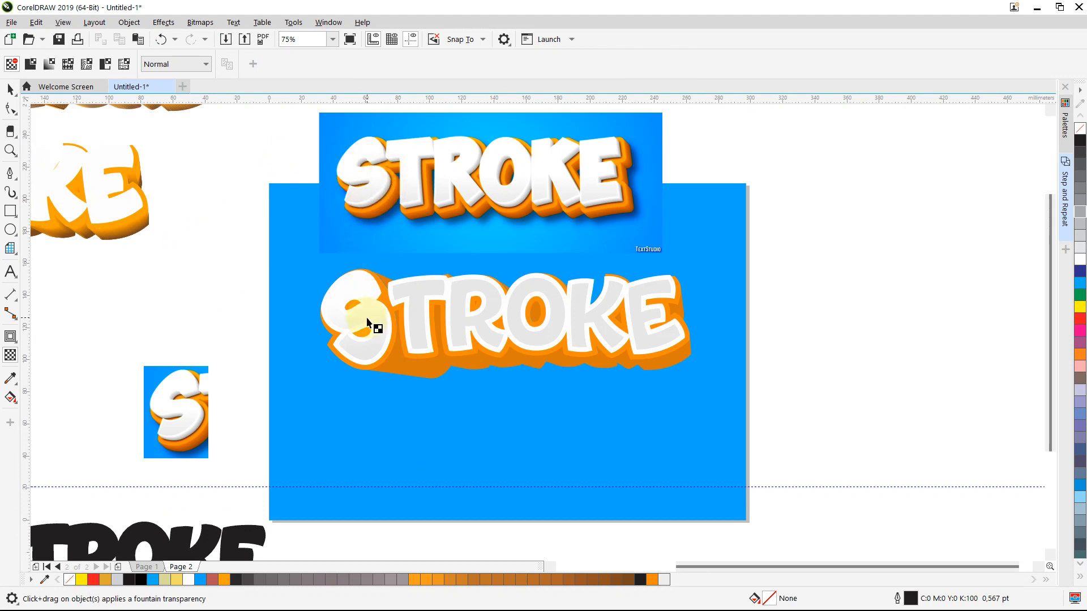
scroll(367, 322, "up", 4)
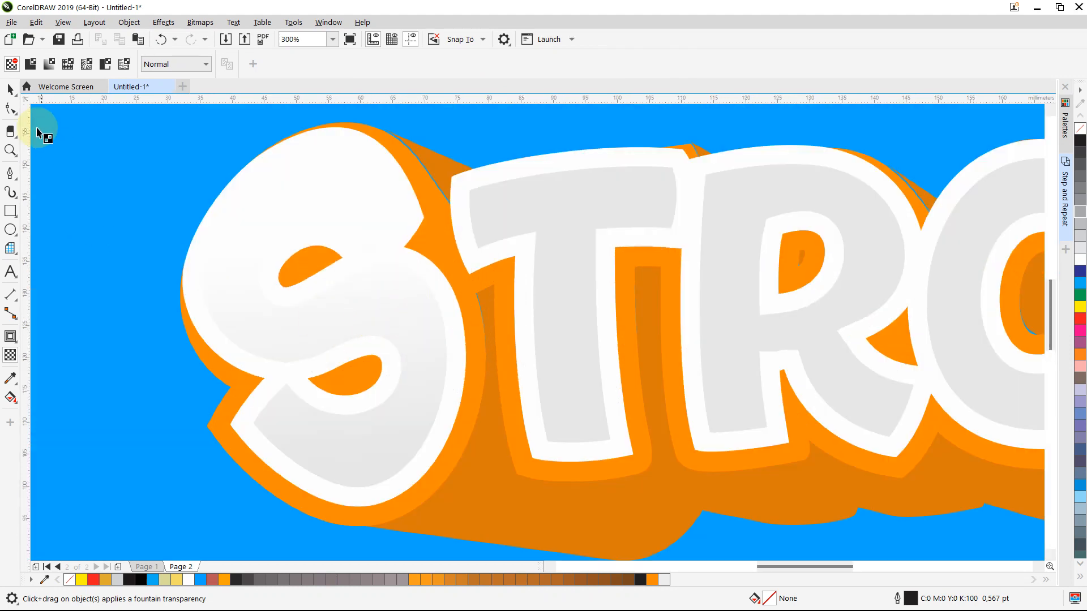
left_click(11, 108)
left_click(410, 321)
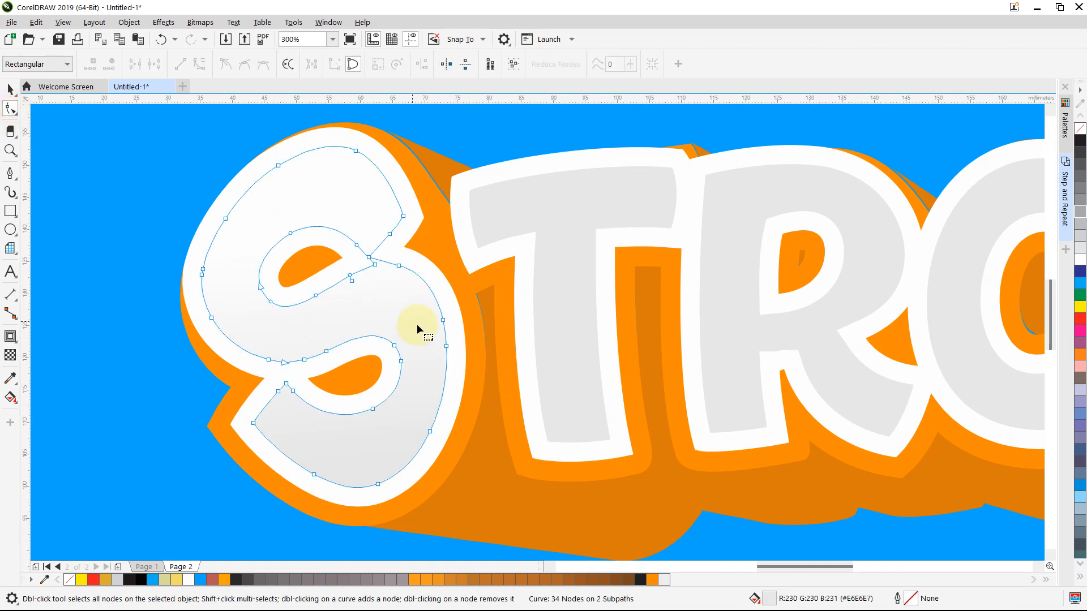
left_click(445, 339)
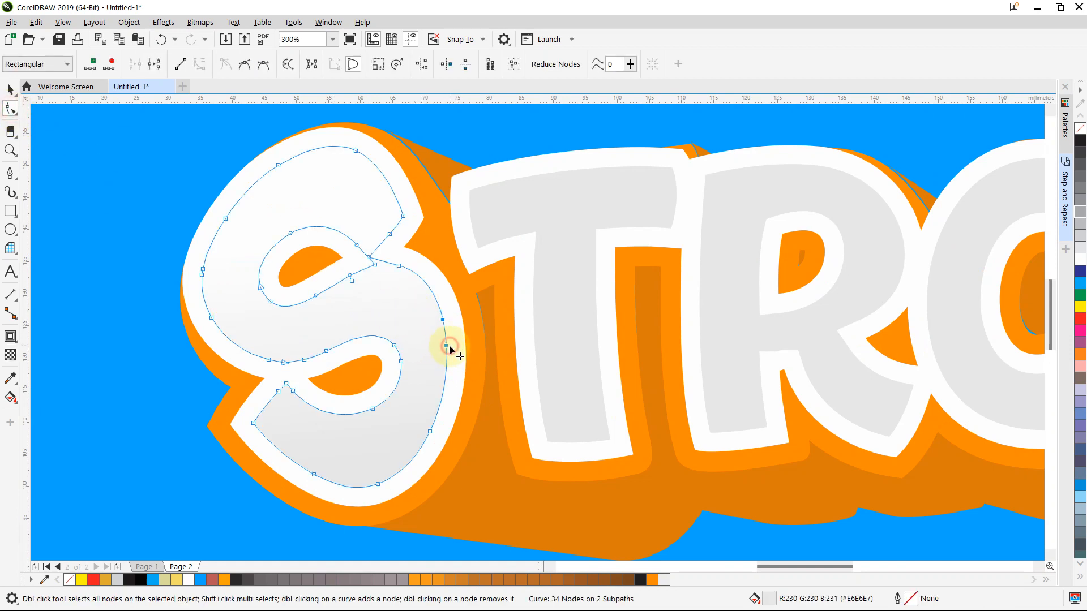
left_click_drag(449, 347, 464, 333)
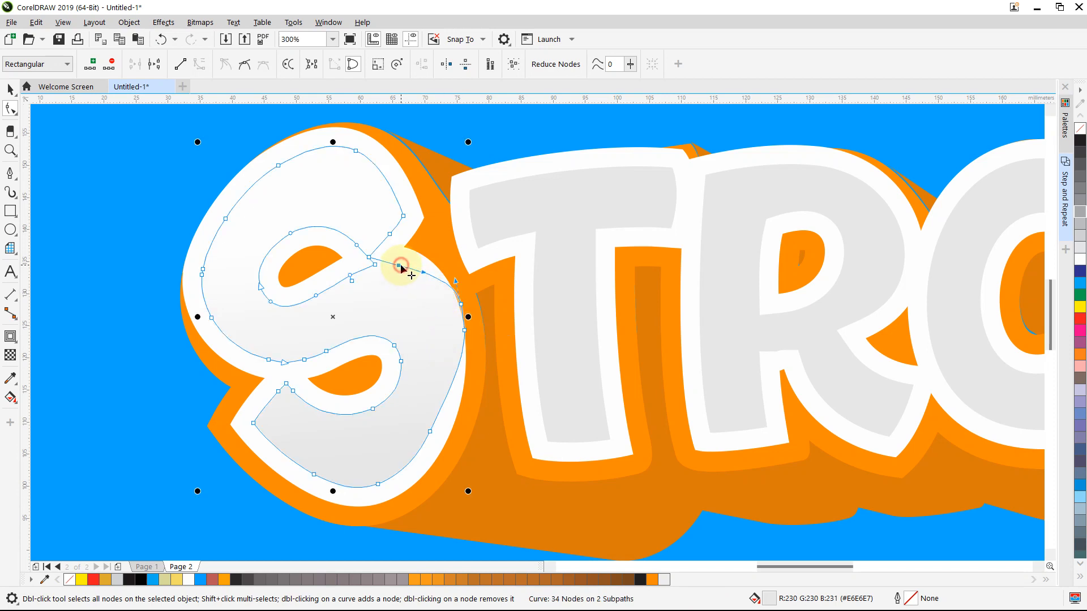
left_click_drag(400, 266, 413, 247)
left_click(474, 316)
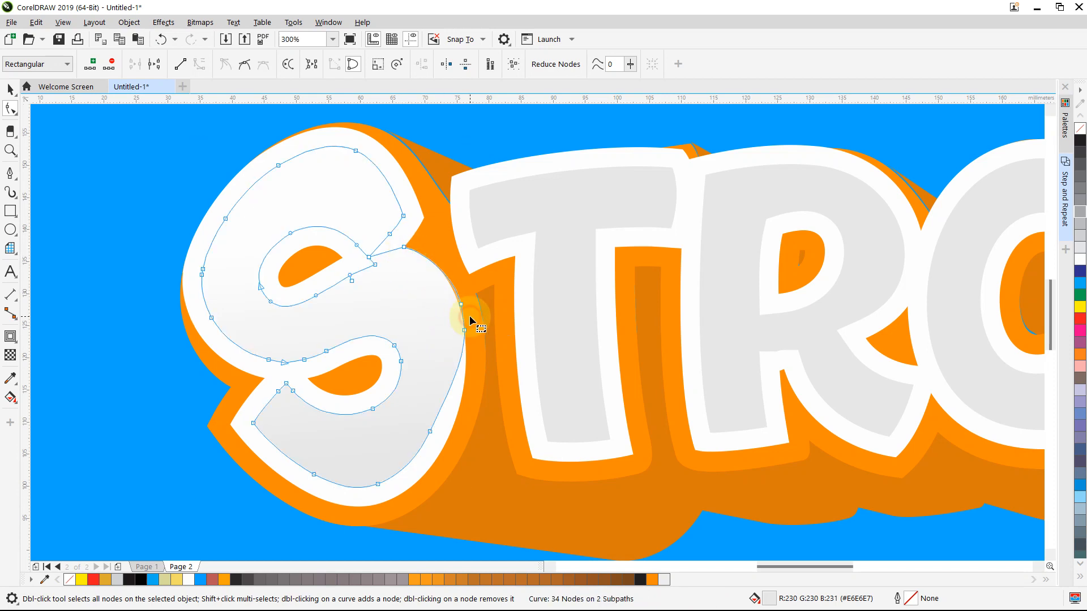
scroll(471, 317, "up", 2)
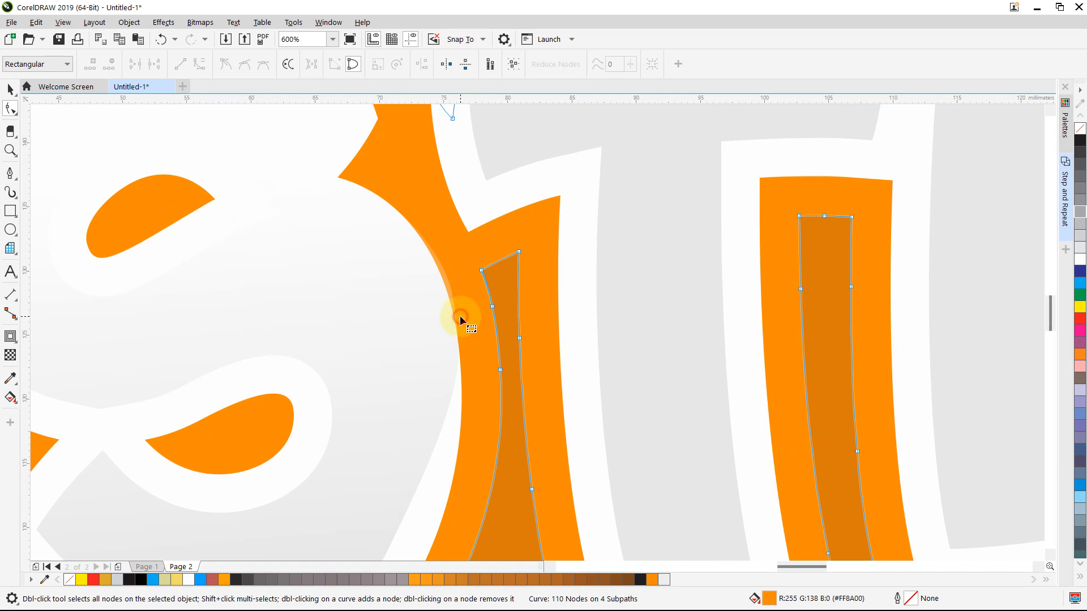
left_click(429, 343)
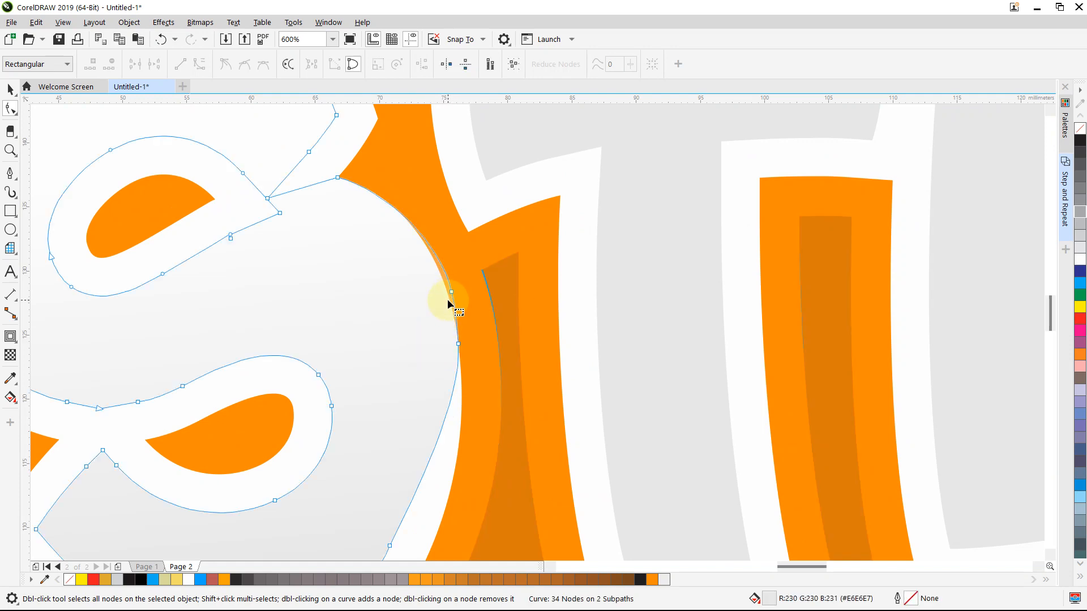
left_click_drag(451, 292, 449, 293)
Remove the node on the inner S's lower-right curve and lengthen the adjoining curve handle downward to round that side
scroll(449, 294, "down", 2)
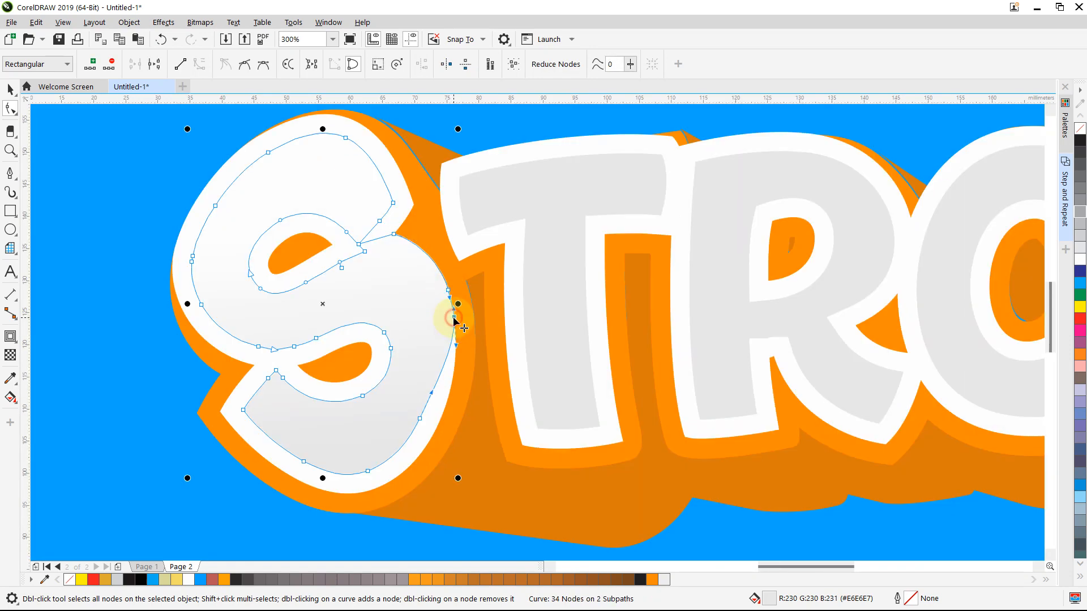
left_click(454, 318)
double_click(419, 420)
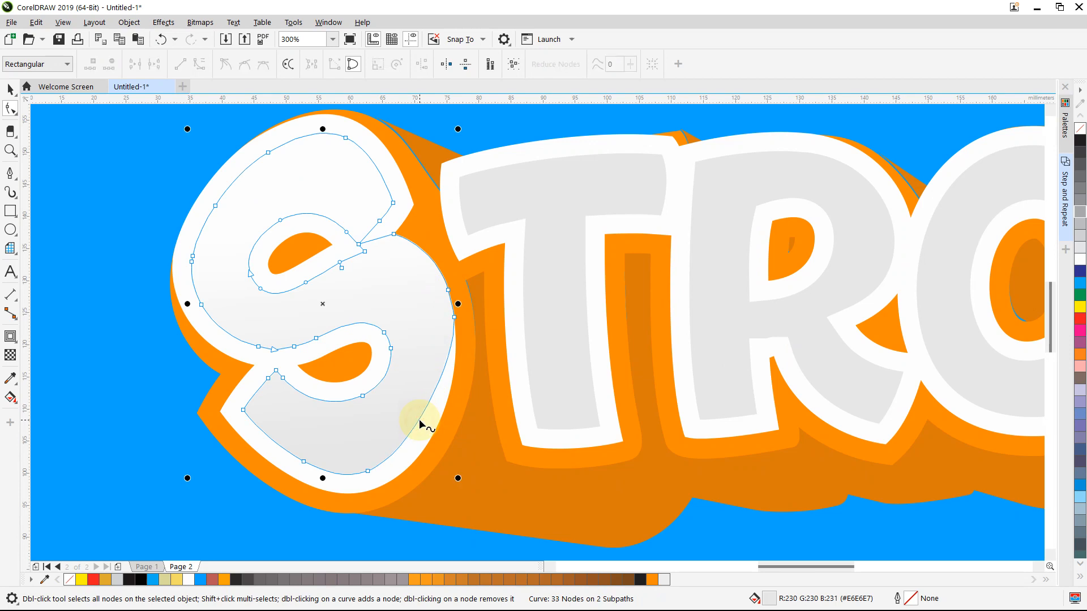
left_click(454, 316)
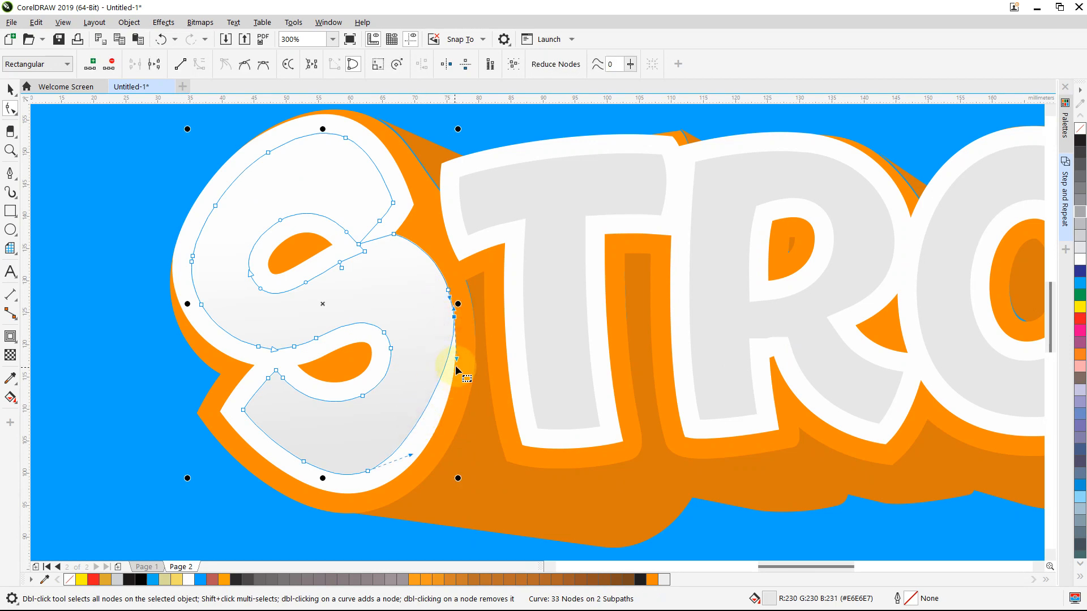
left_click_drag(455, 362, 458, 405)
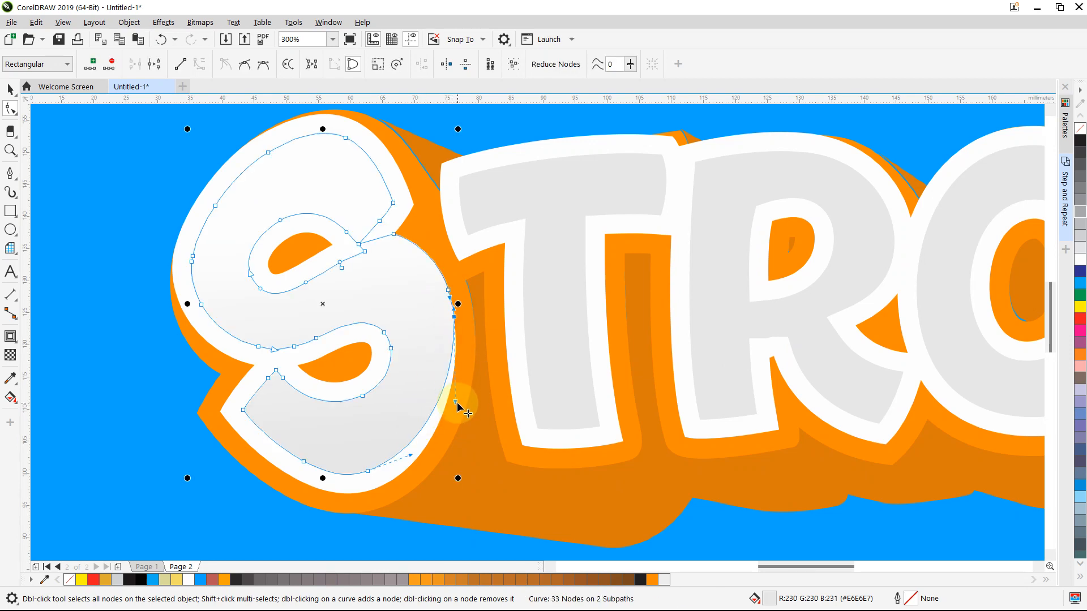
scroll(303, 430, "down", 2)
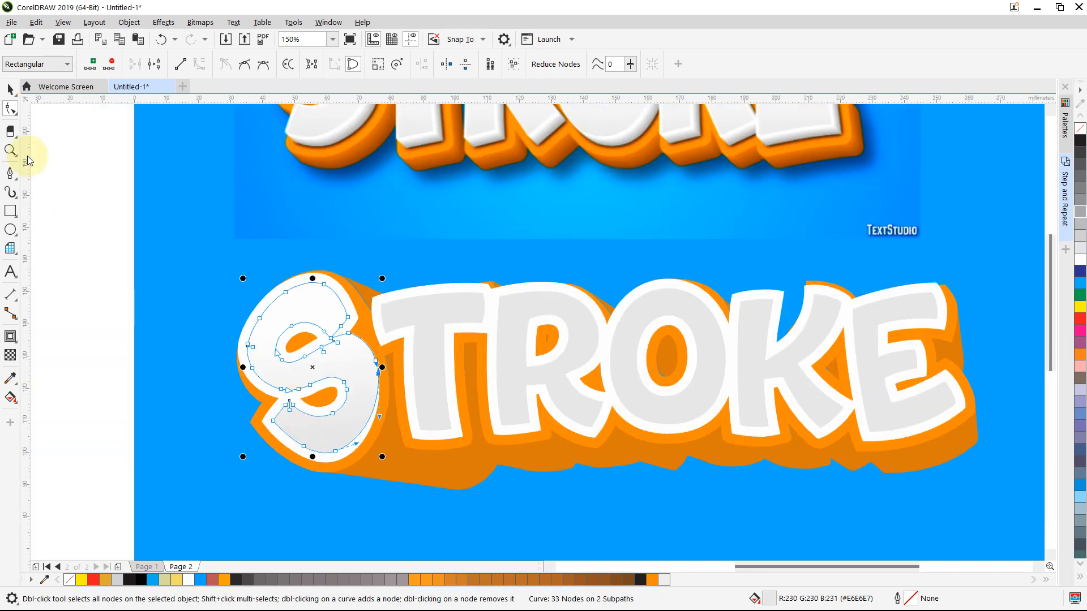
left_click(10, 88)
left_click(74, 183)
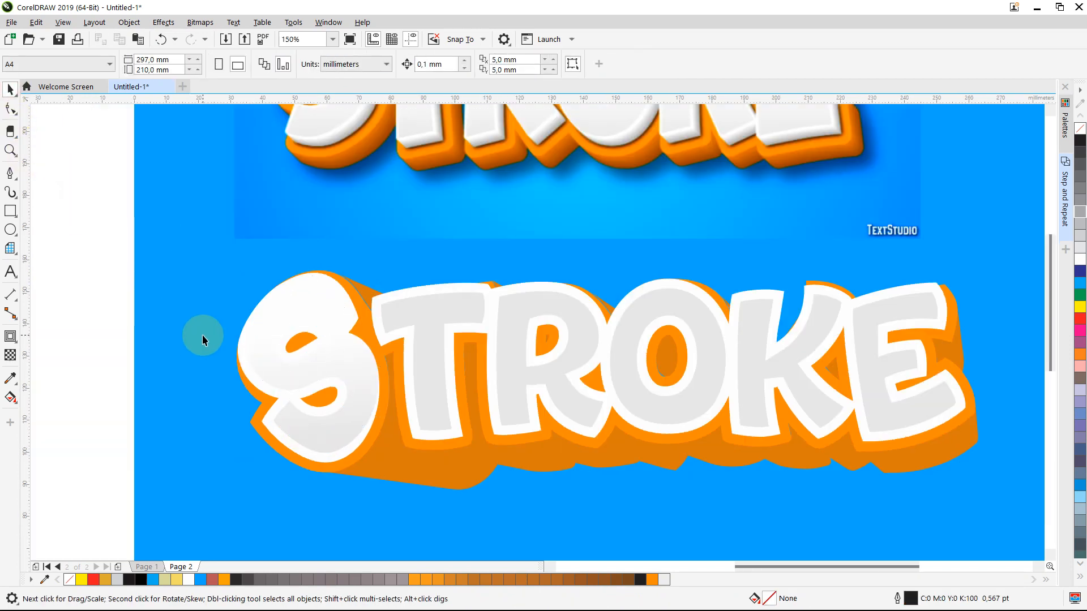
Delete the two closely spaced nodes on the right edge of the inner S, between its notch and its base
scroll(203, 339, "down", 2)
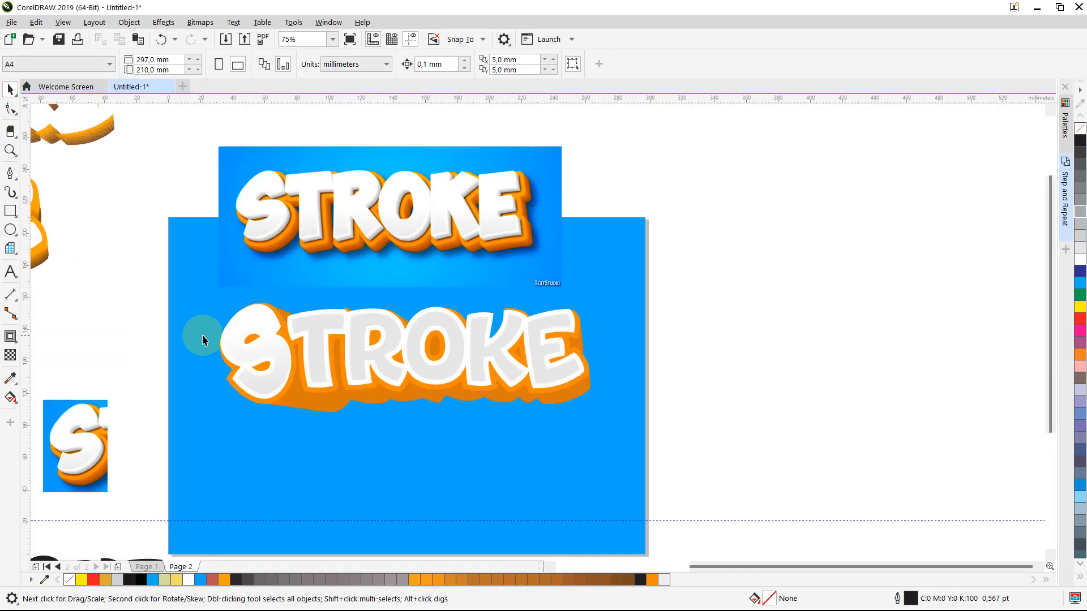
scroll(209, 369, "up", 2)
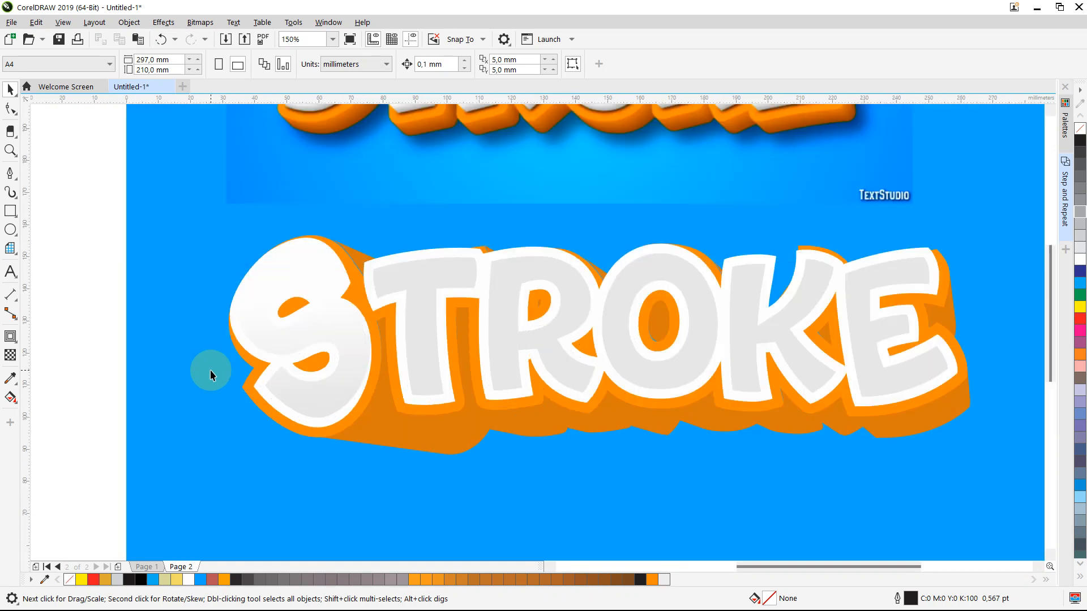
scroll(210, 369, "up", 1)
scroll(210, 369, "down", 2)
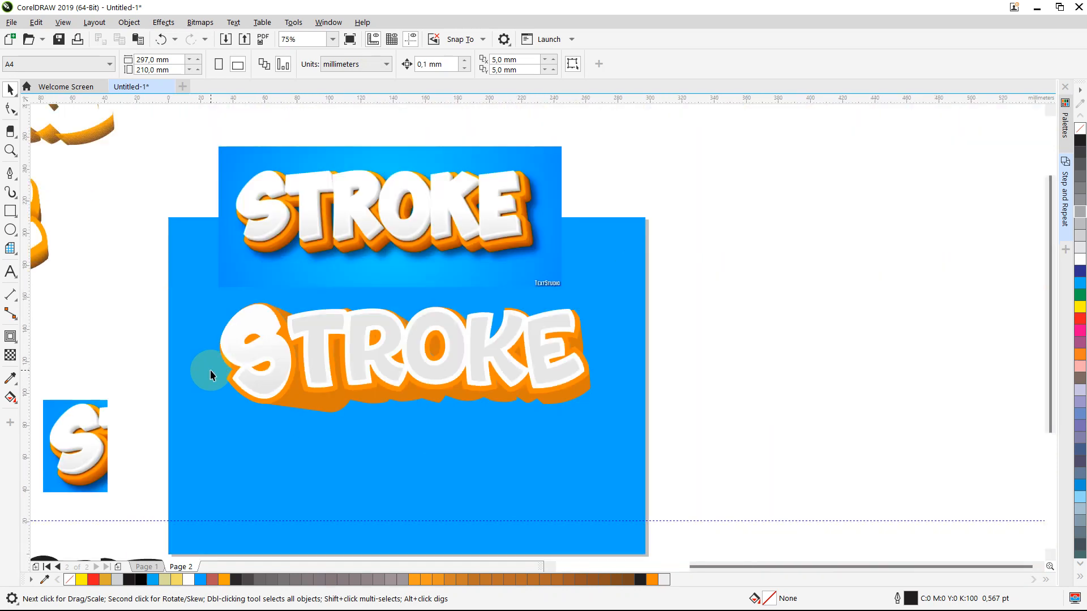
scroll(209, 369, "up", 4)
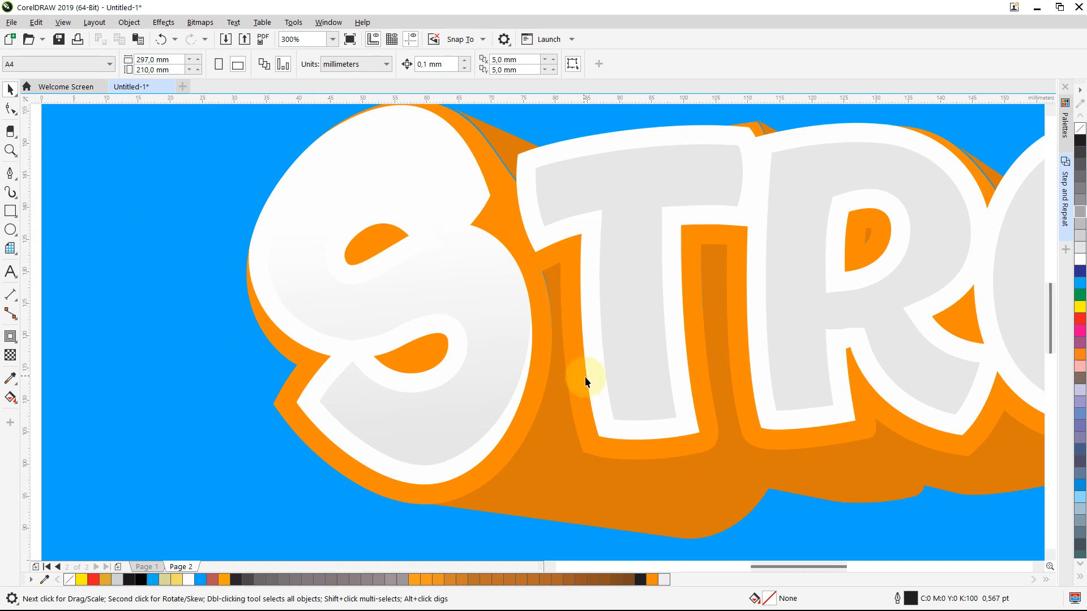
left_click(484, 399)
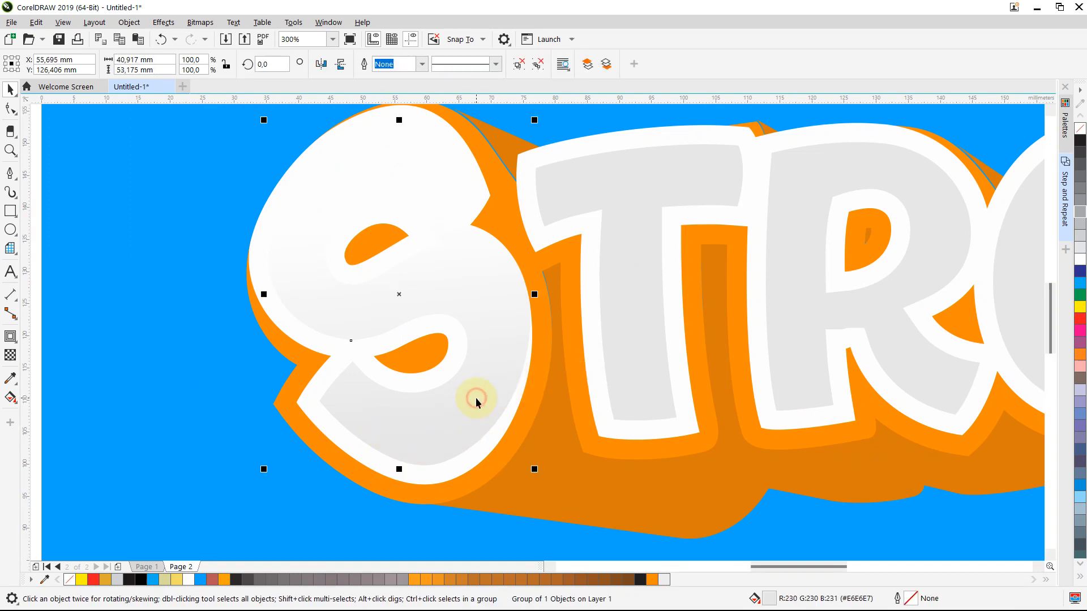
left_click(11, 107)
left_click(478, 332)
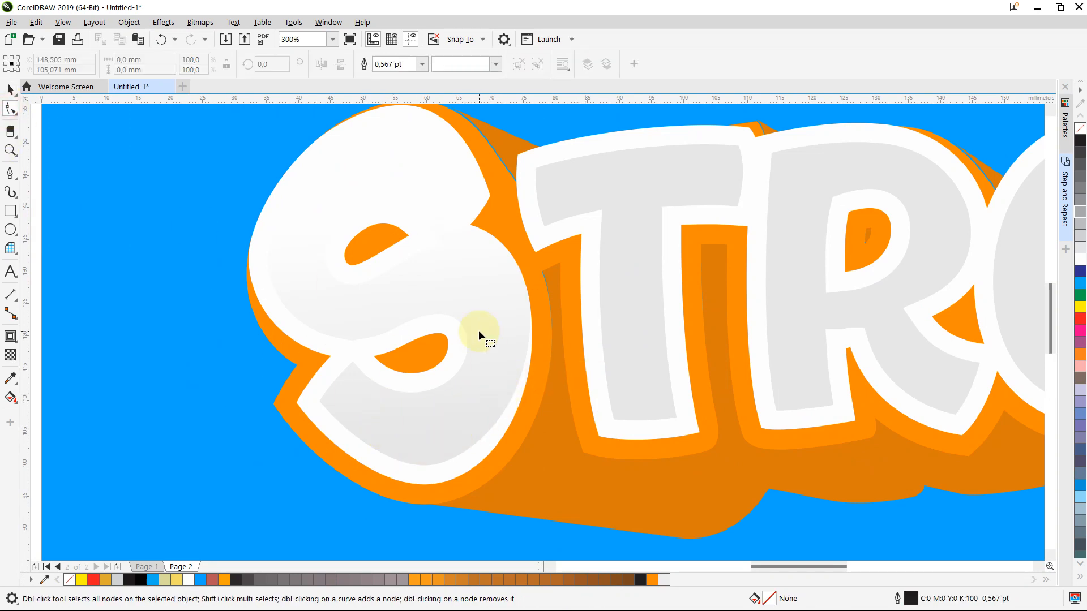
left_click(476, 417)
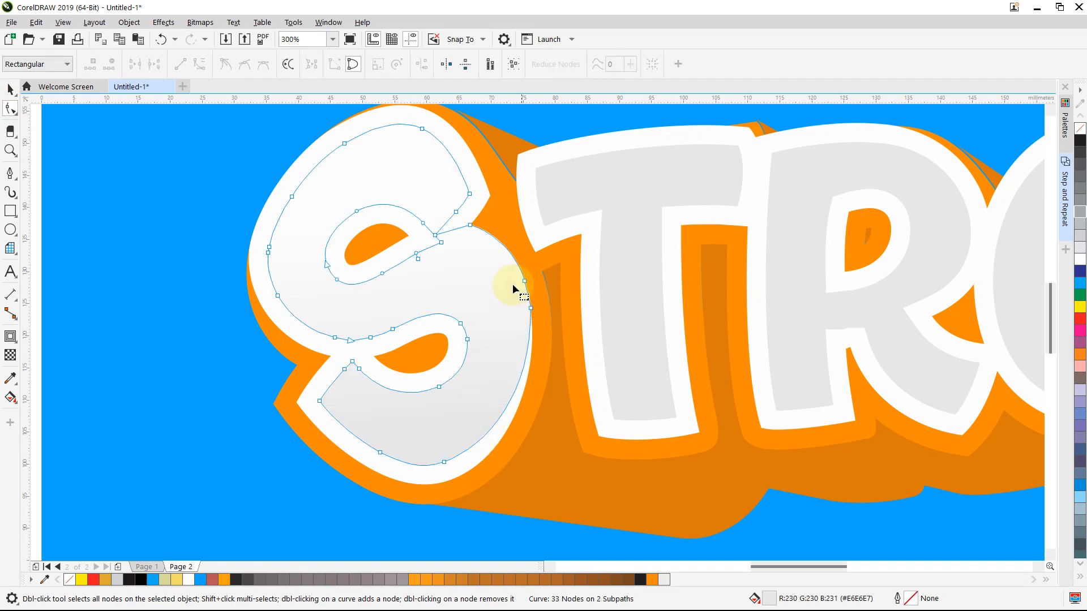
left_click_drag(531, 311, 519, 303)
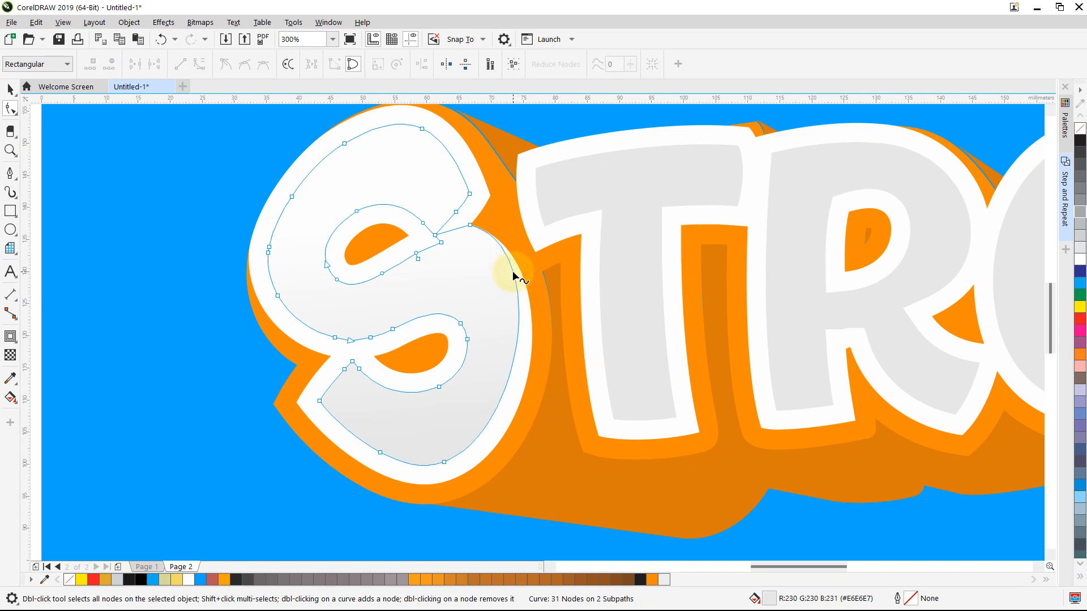
key("Delete")
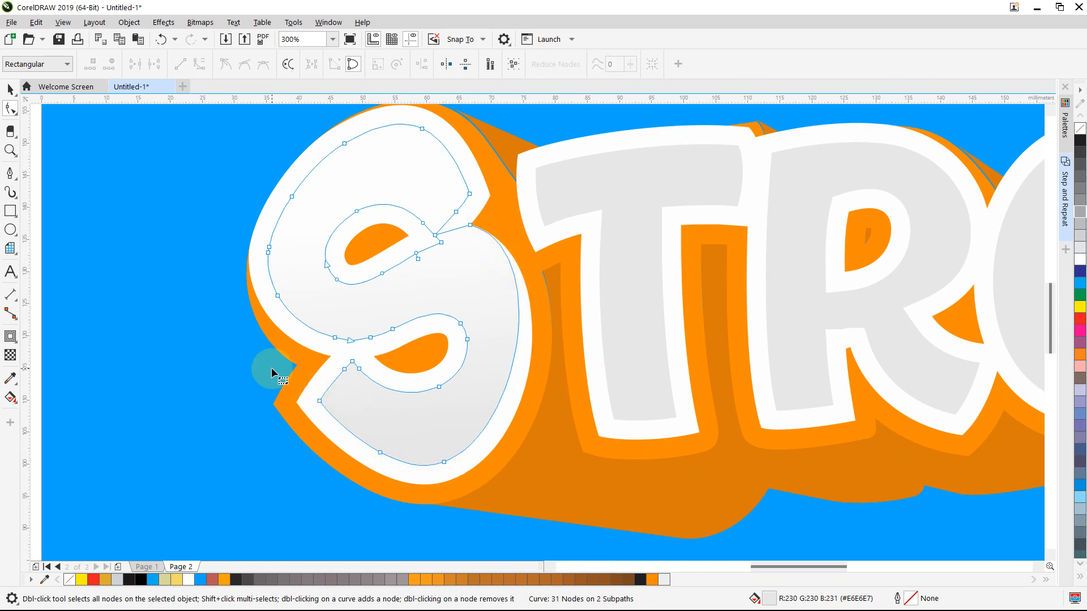
scroll(496, 372, "down", 1)
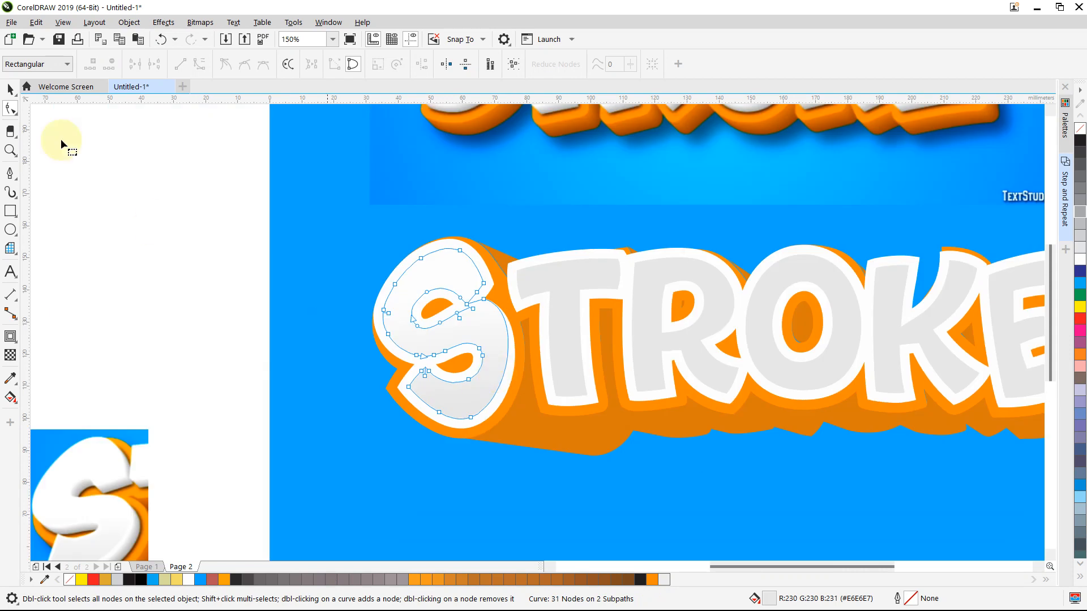
Move the four nodes at the inner S's lower-left tip together up and outward to meet the white S's edge, matching the reference S
left_click(18, 93)
left_click(224, 242)
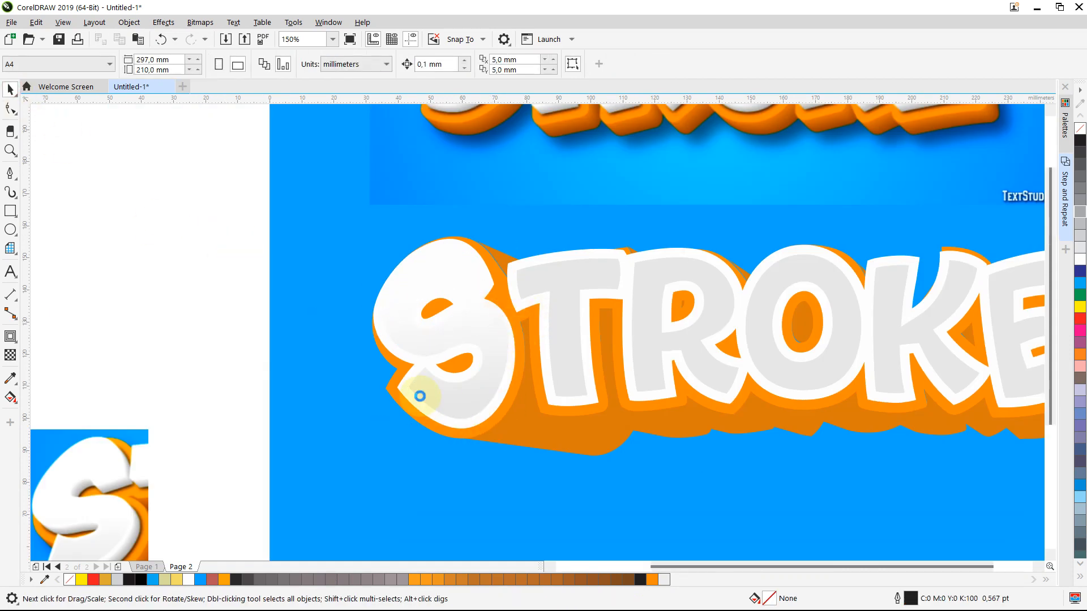
scroll(420, 396, "down", 1)
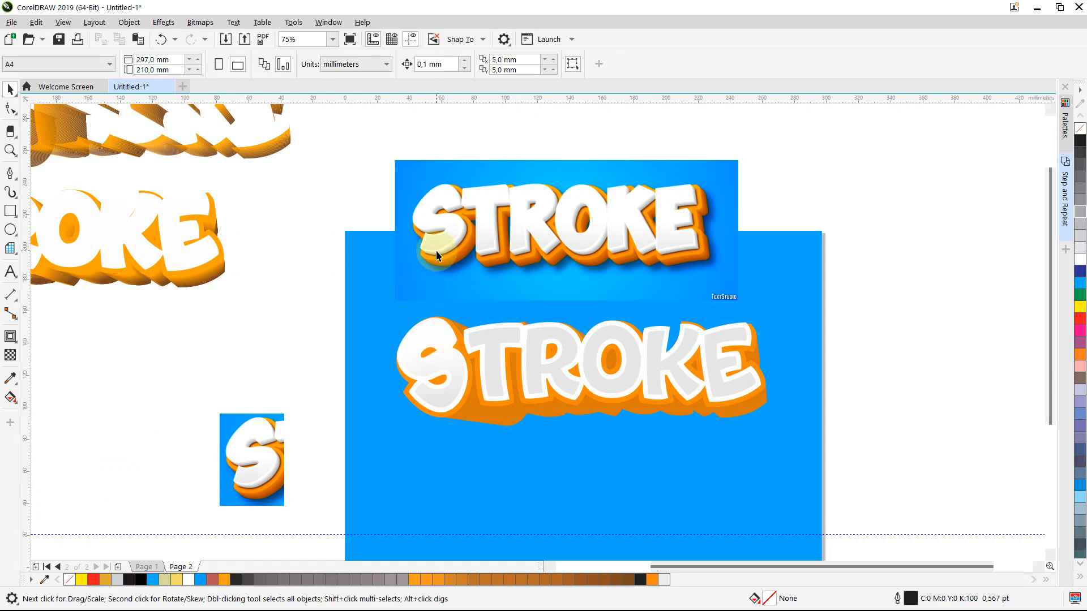
scroll(436, 255, "up", 2)
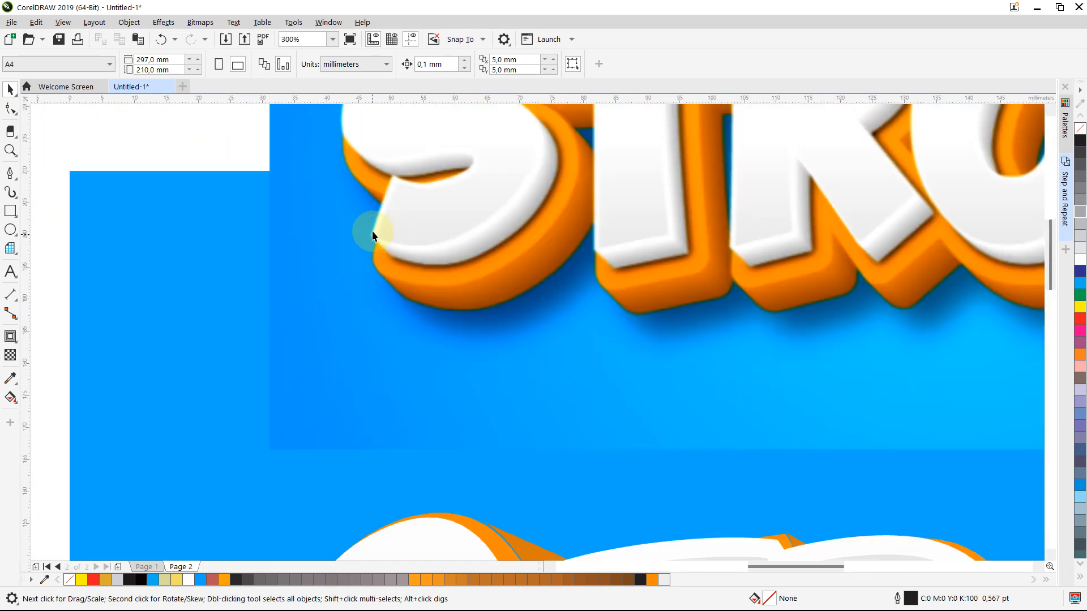
scroll(395, 306, "down", 2)
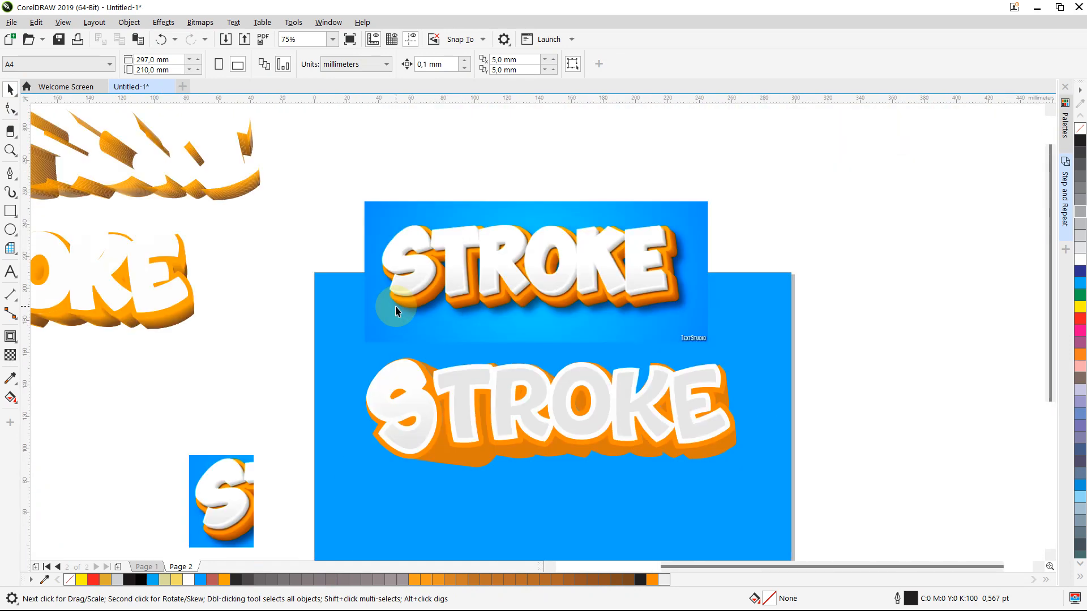
scroll(385, 450, "up", 3)
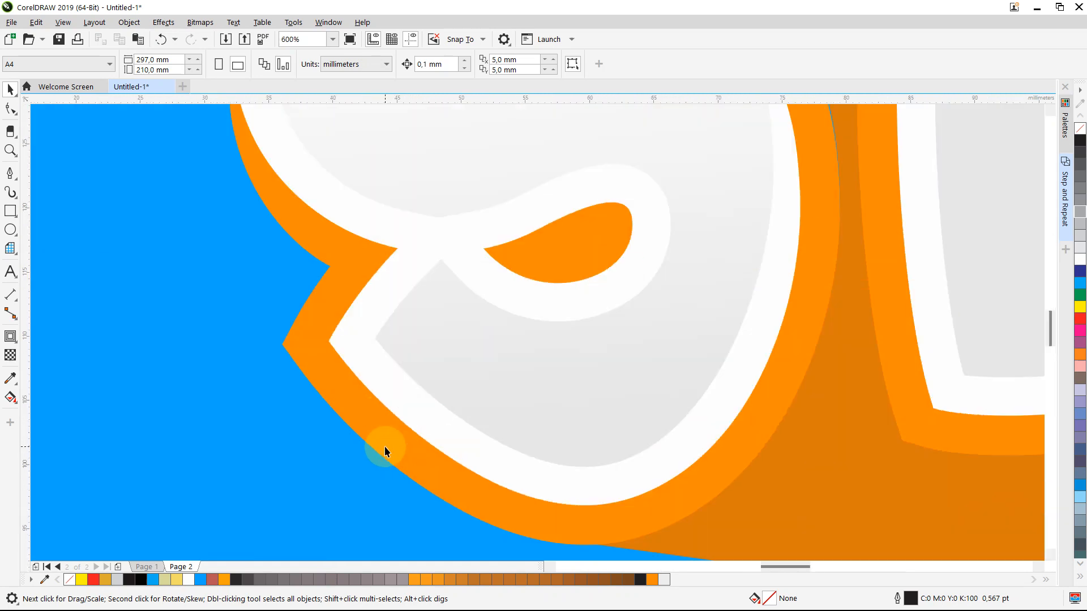
left_click(422, 342, "ctrl")
double_click(420, 341, "ctrl")
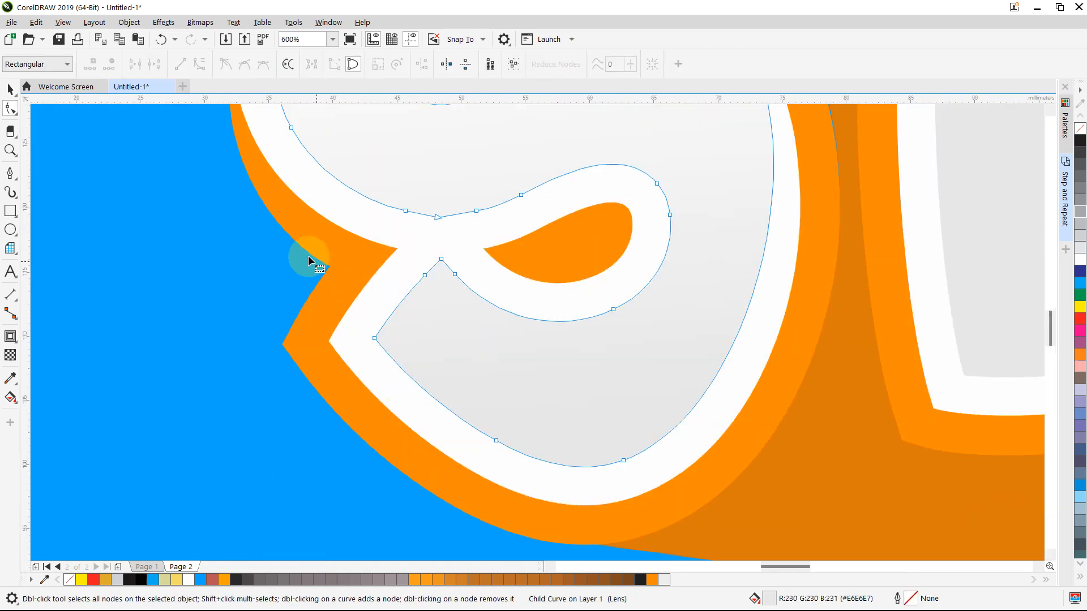
left_click_drag(291, 242, 456, 294)
left_click_drag(447, 331, 460, 337)
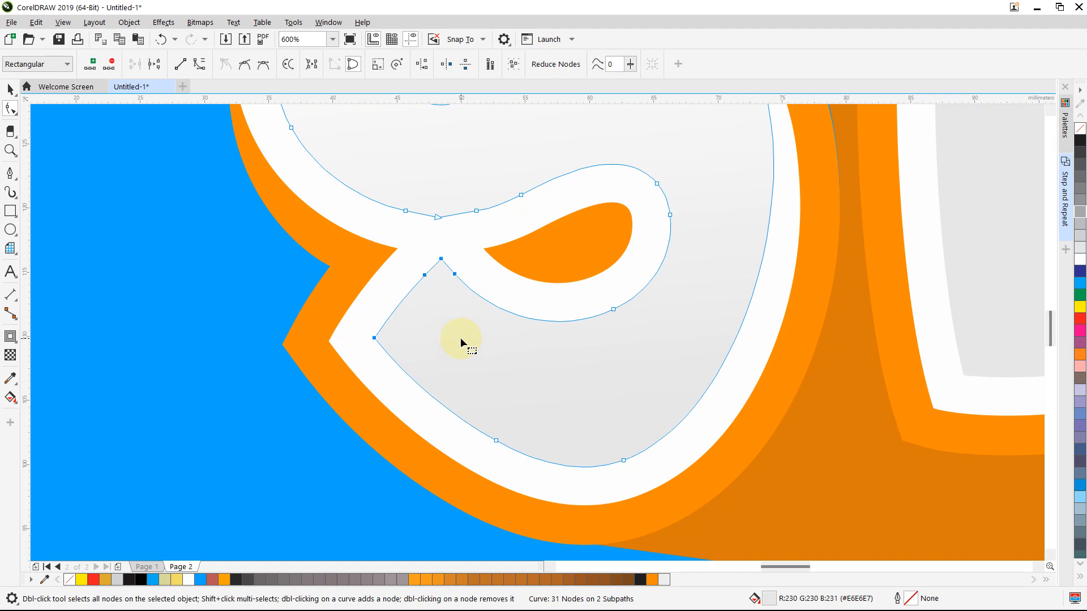
left_click_drag(374, 341, 344, 313)
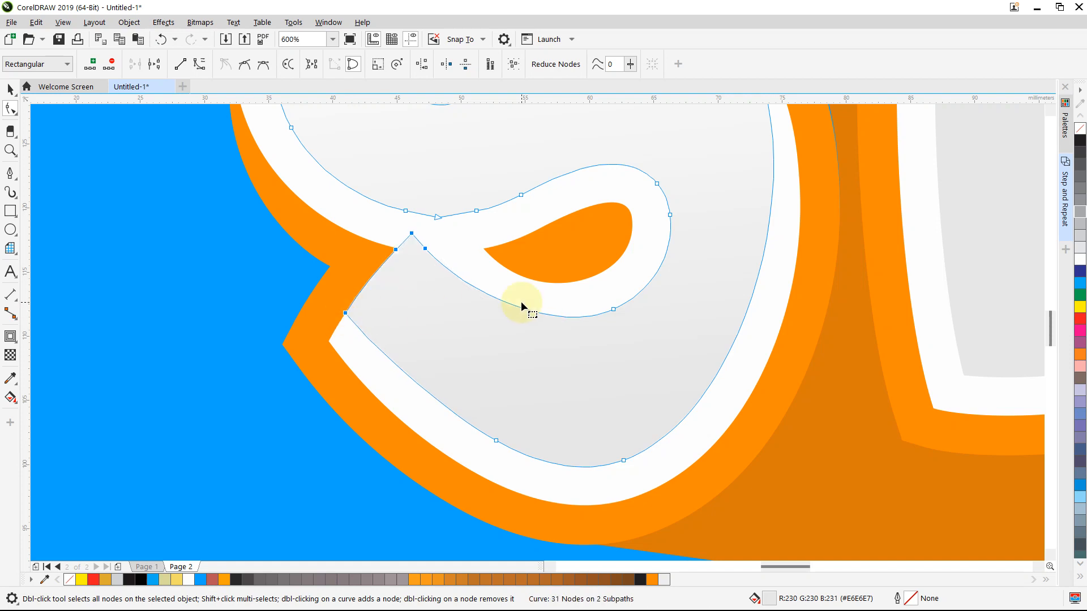
scroll(521, 306, "down", 2)
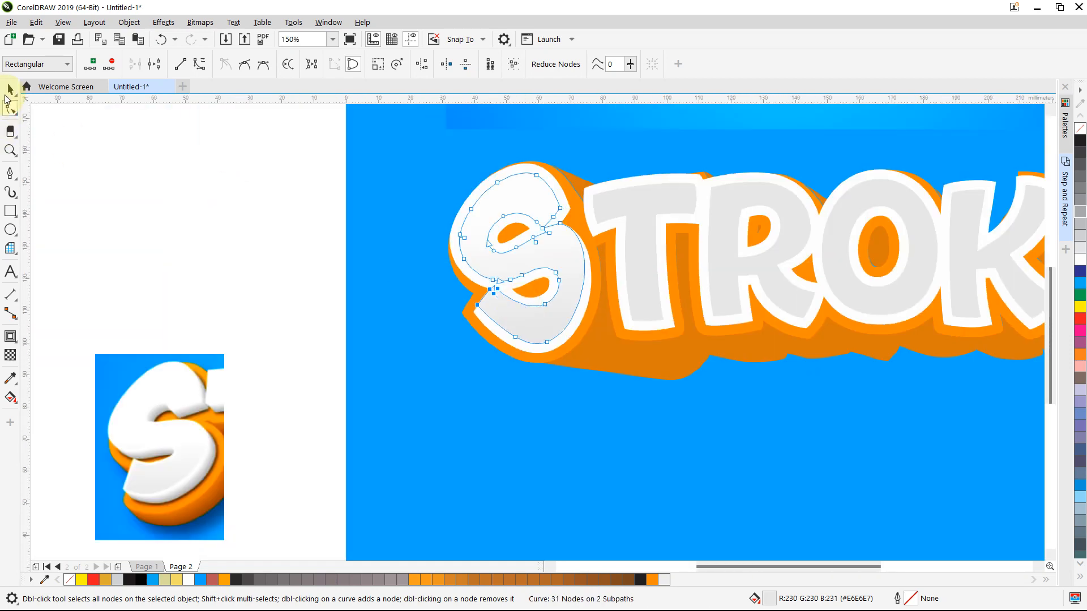
left_click(6, 94)
left_click(118, 192)
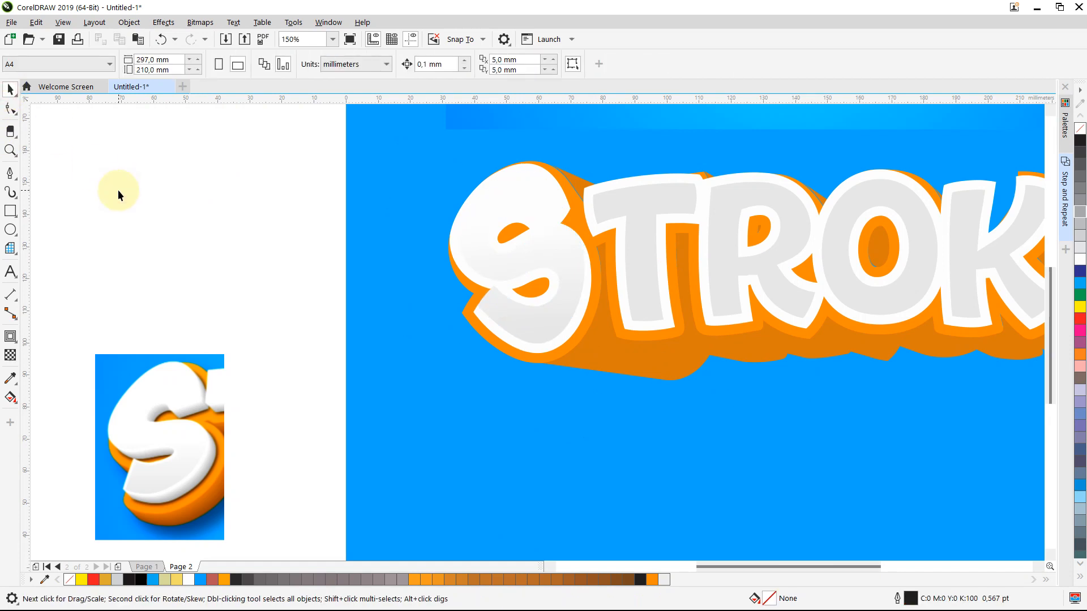
scroll(118, 189, "down", 1)
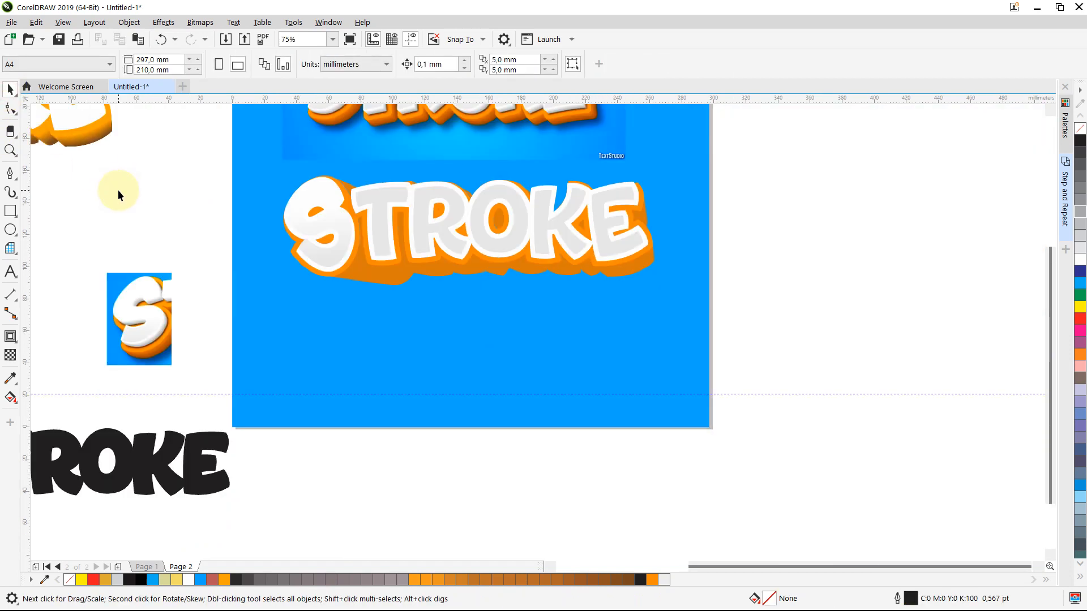
left_click_drag(1051, 338, 1045, 281)
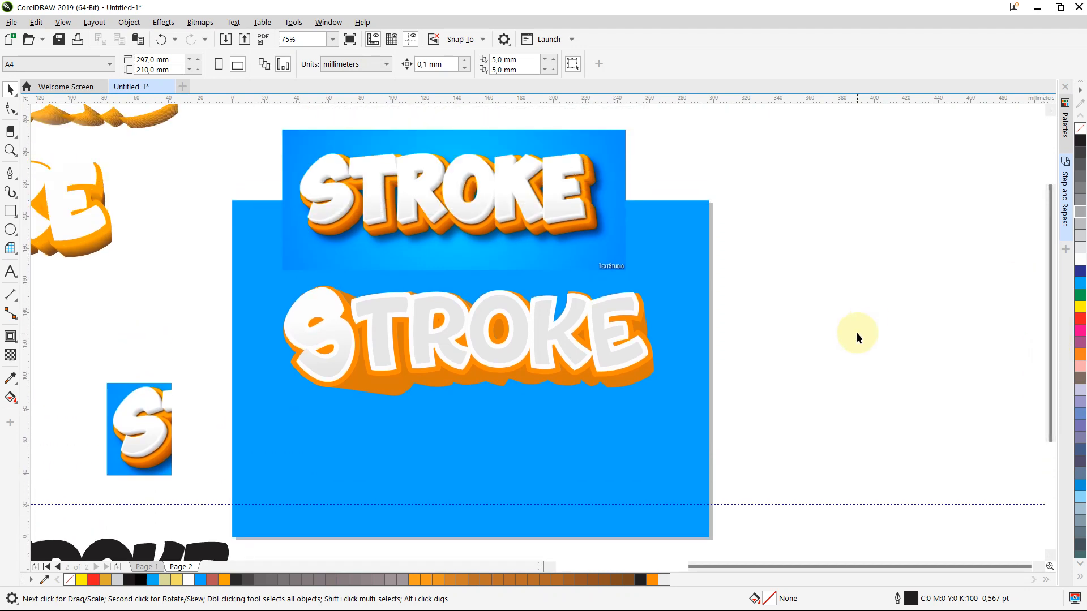